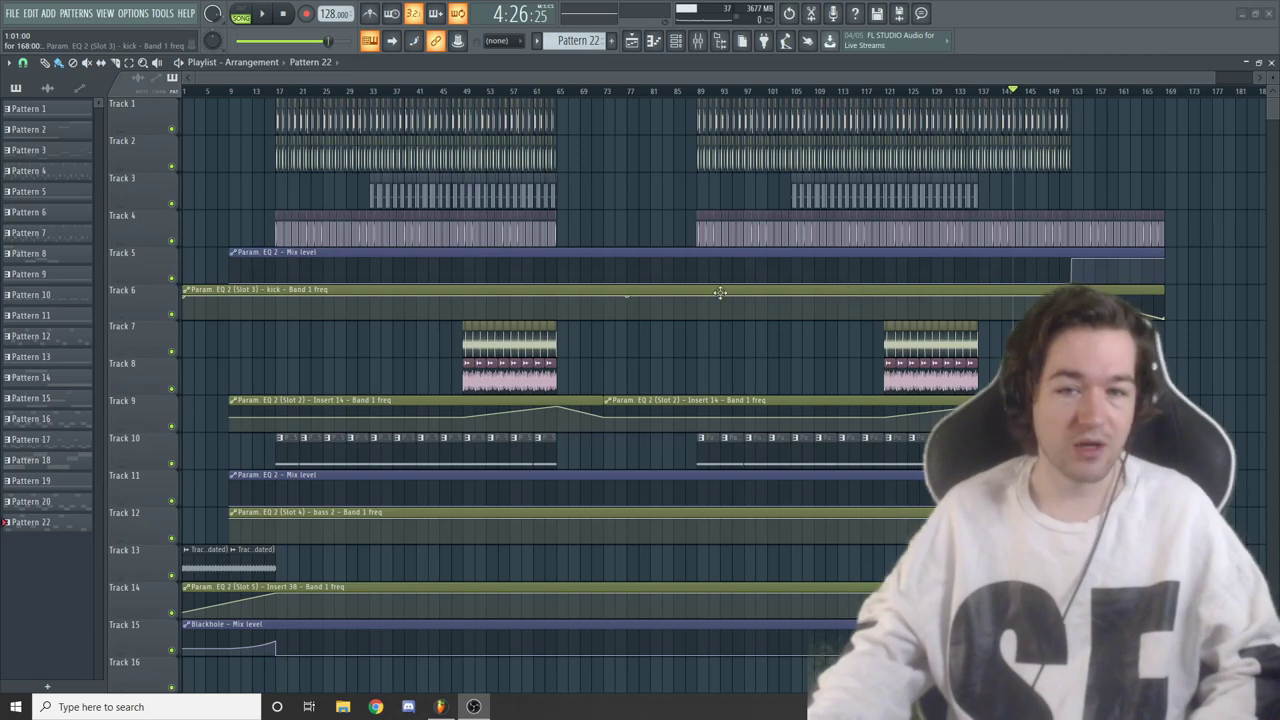
Look through the playlist arrangement from Track 1 down to Track 62, including the automation clips on Tracks 39 to 52
{"action": "scroll", "coordinate": [697, 297], "scroll_direction": "down", "scroll_amount": 6}
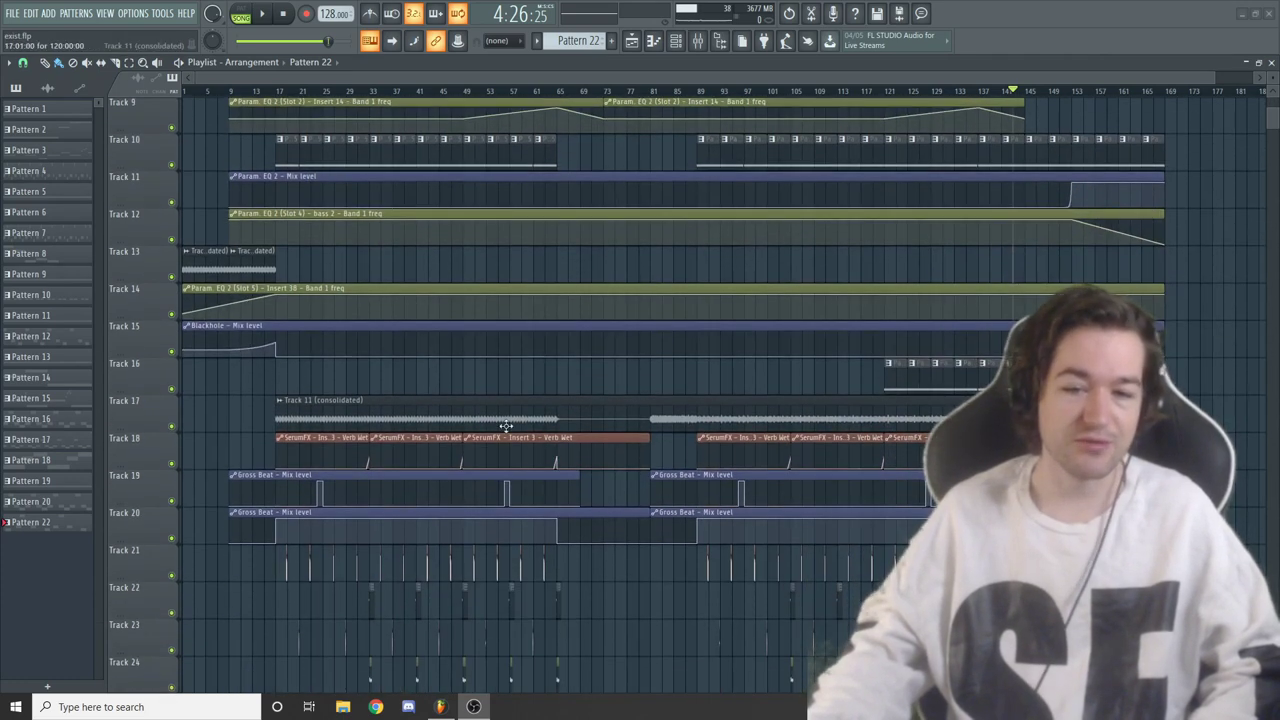
{"action": "scroll", "coordinate": [604, 370], "scroll_direction": "down", "scroll_amount": 4}
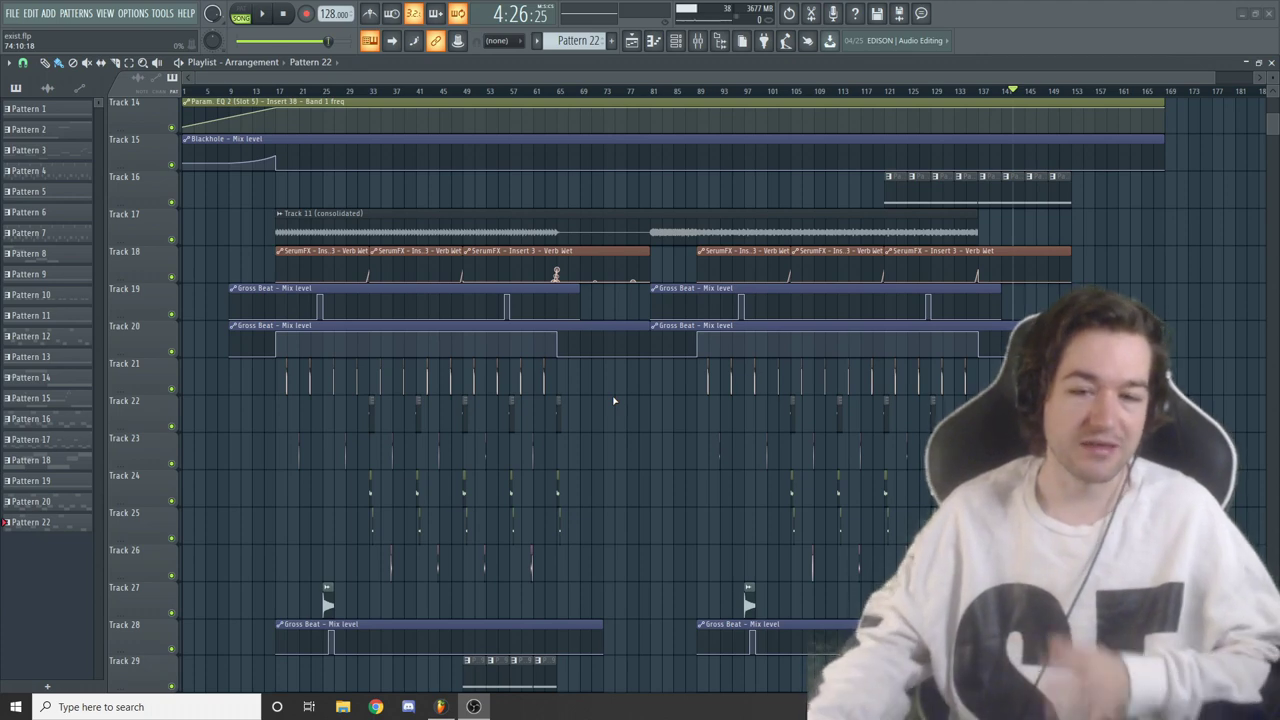
{"action": "scroll", "coordinate": [696, 385], "scroll_direction": "down", "scroll_amount": 6}
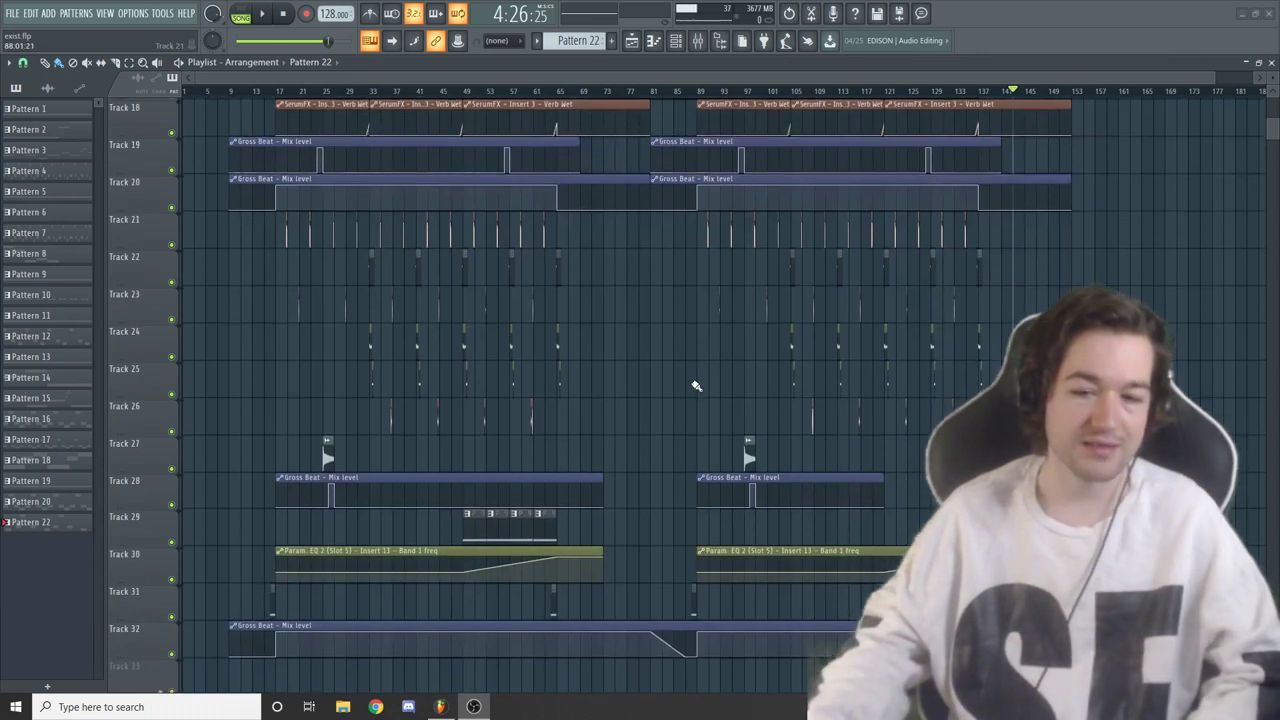
{"action": "scroll", "coordinate": [620, 352], "scroll_direction": "down", "scroll_amount": 3}
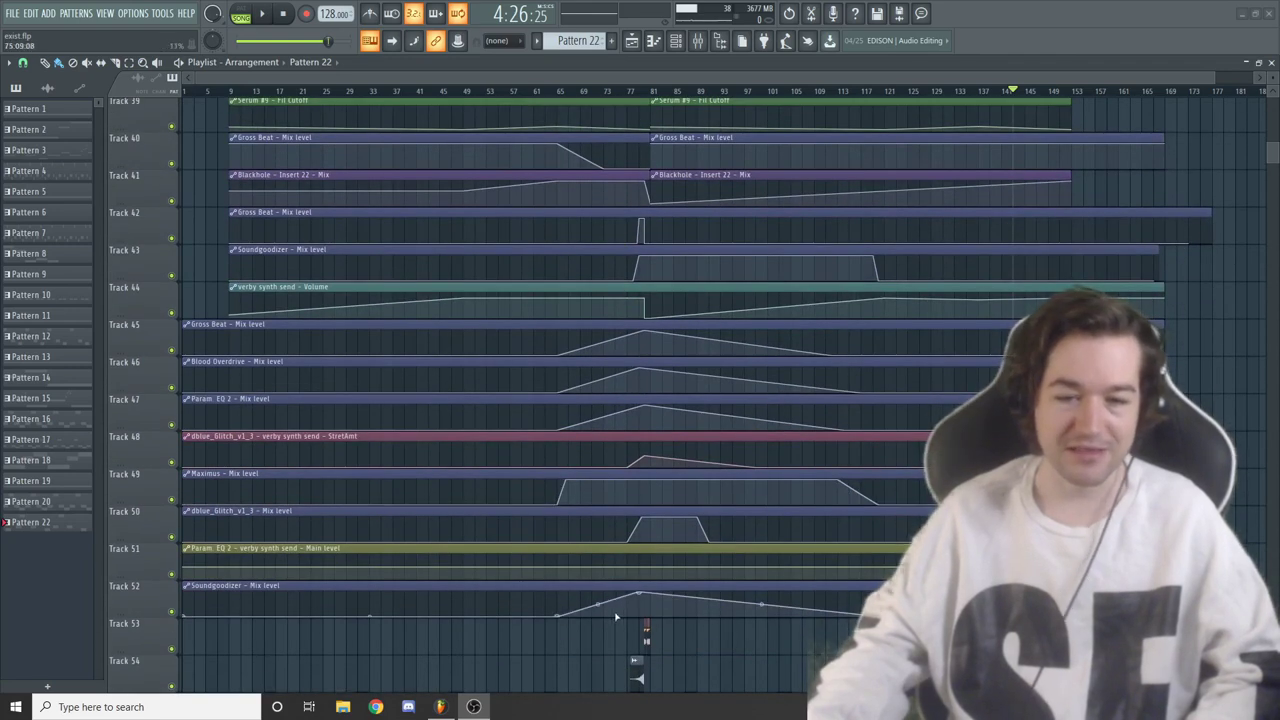
{"action": "scroll", "coordinate": [619, 619], "scroll_direction": "up", "scroll_amount": 1}
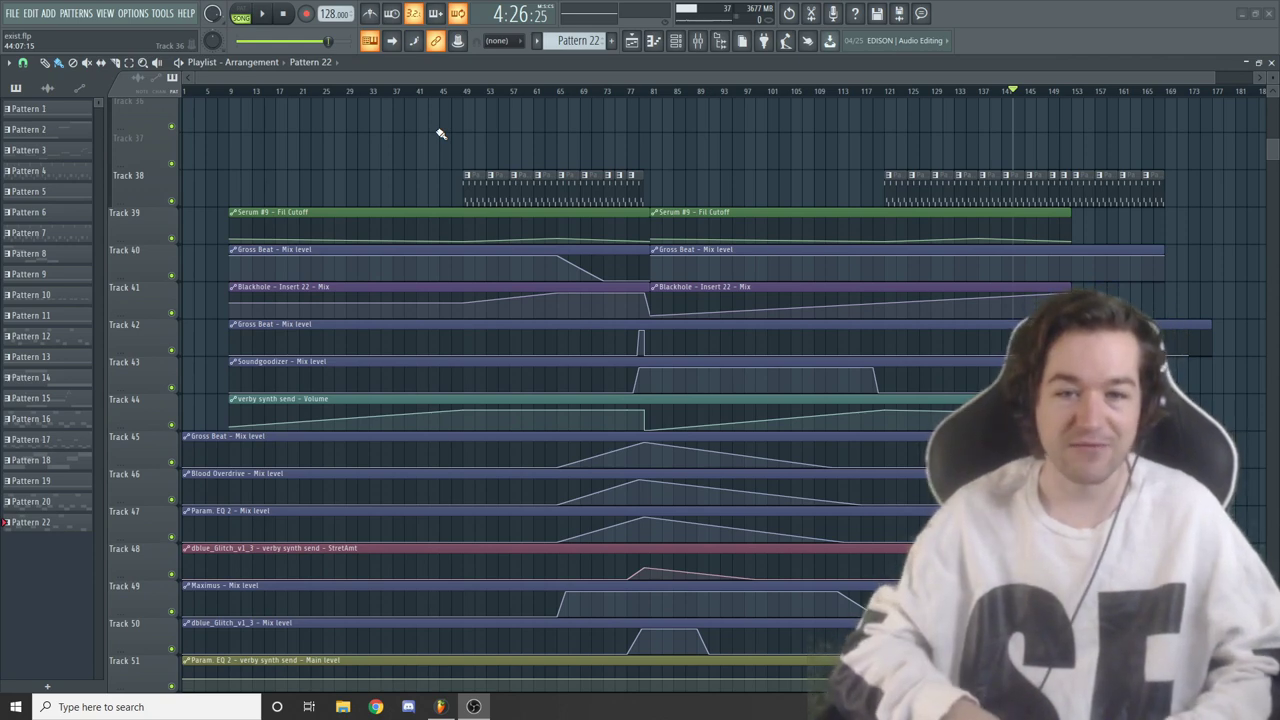
{"action": "scroll", "coordinate": [676, 314], "scroll_direction": "down", "scroll_amount": 3}
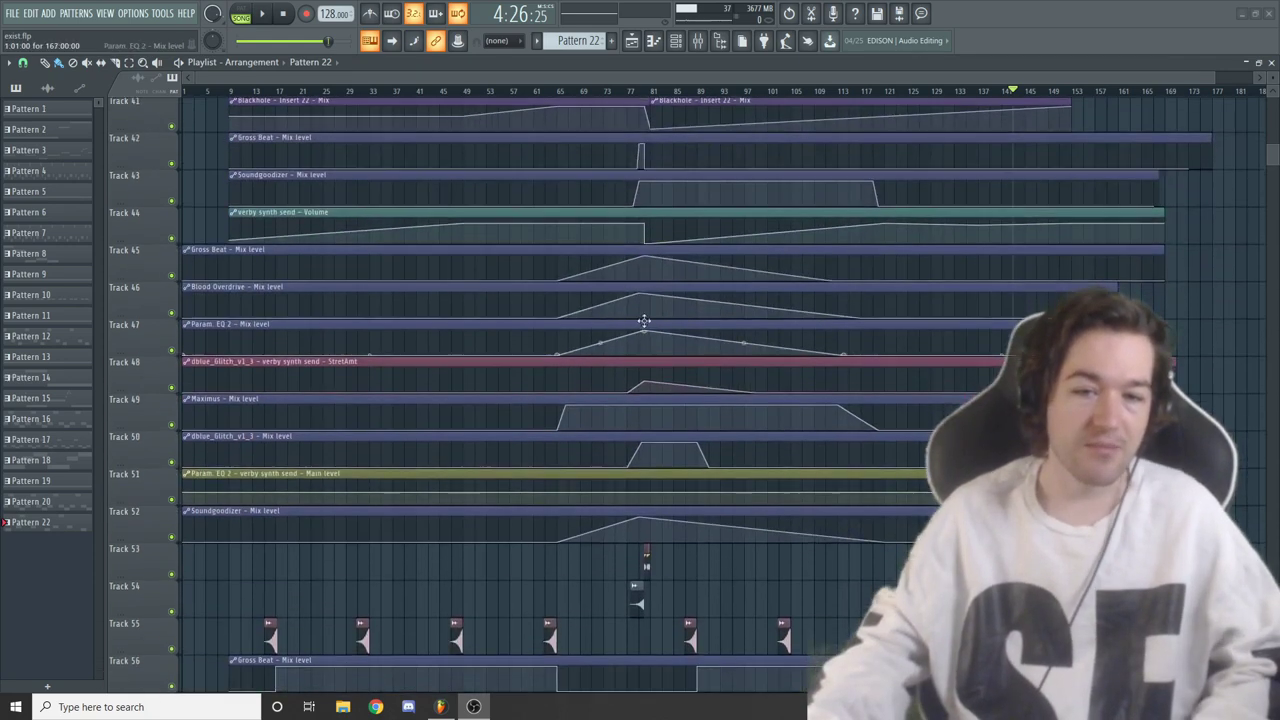
{"action": "scroll", "coordinate": [676, 314], "scroll_direction": "down", "scroll_amount": 6}
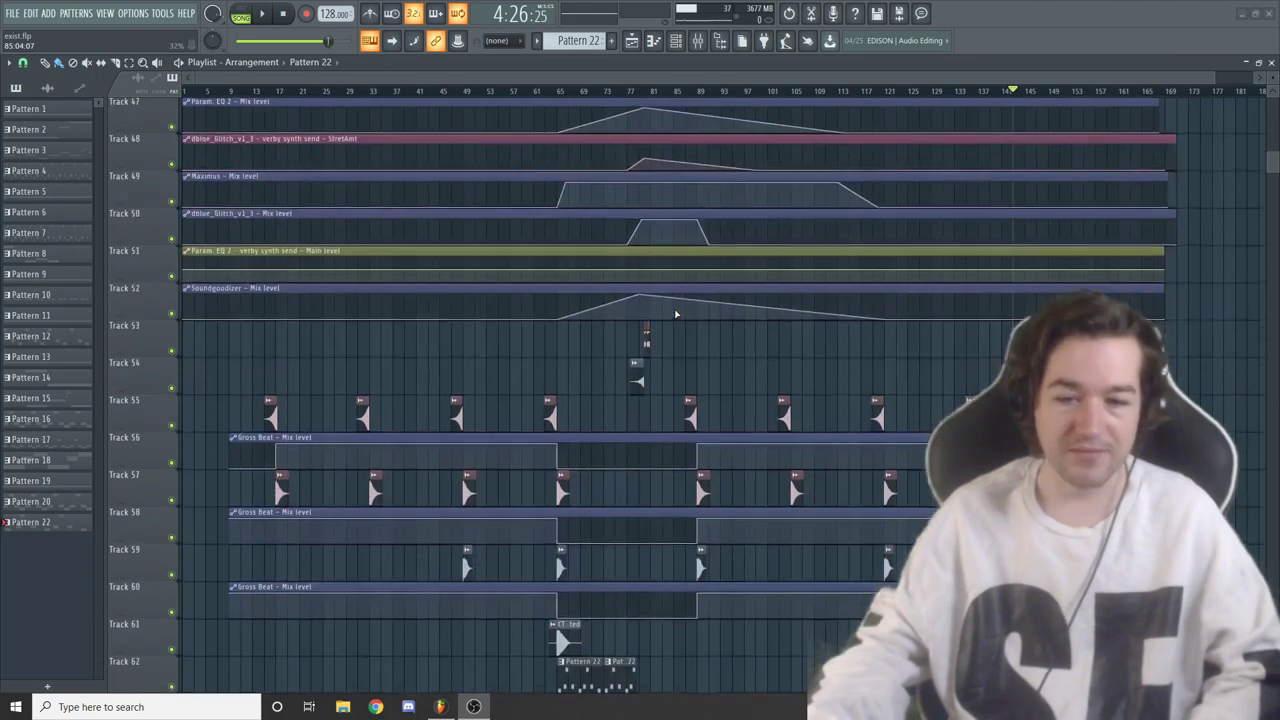
{"action": "scroll", "coordinate": [676, 314], "scroll_direction": "up", "scroll_amount": 14}
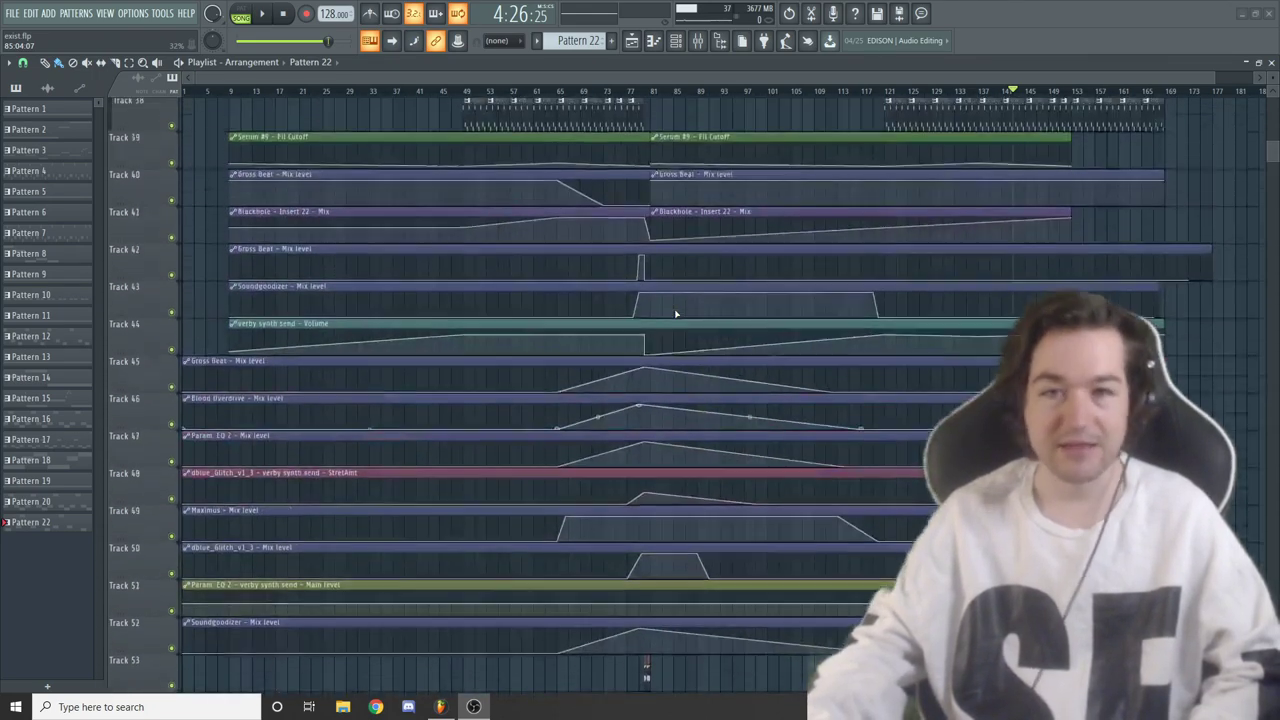
{"action": "scroll", "coordinate": [676, 314], "scroll_direction": "up", "scroll_amount": 9}
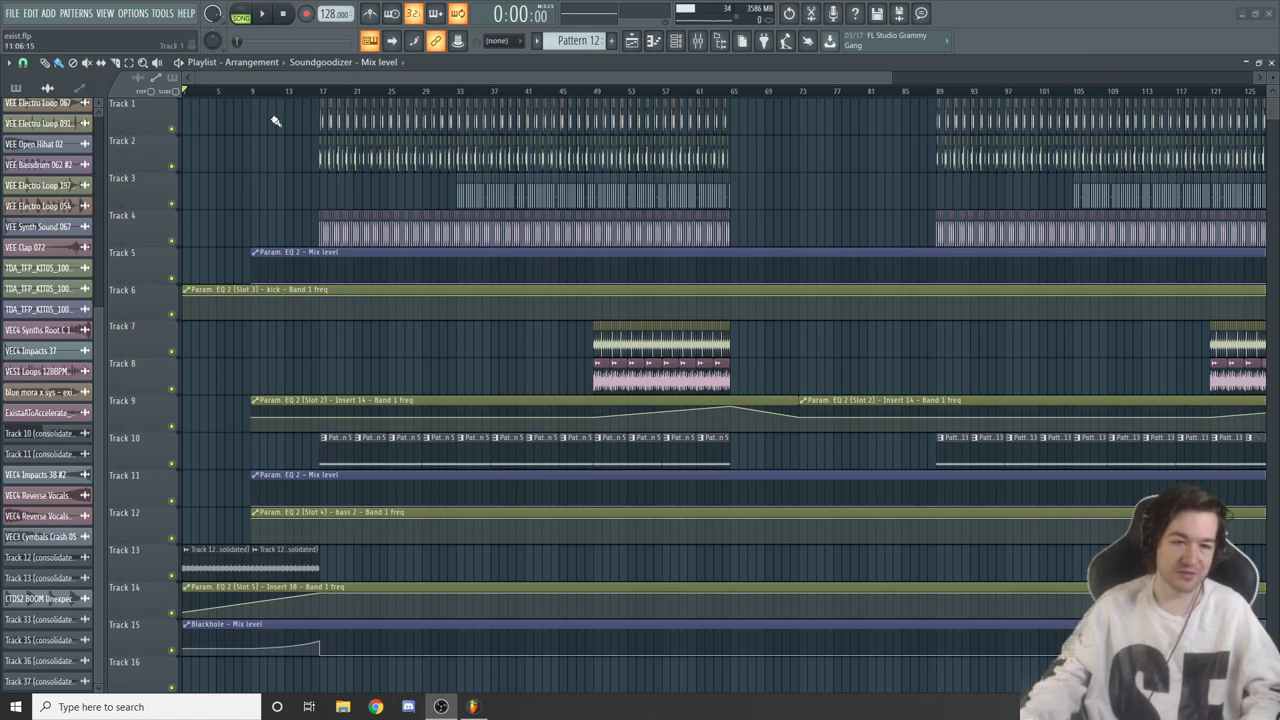
Play the song's intro from bar 8, just before the drums enter
{"action": "scroll", "coordinate": [275, 120], "scroll_direction": "down", "scroll_amount": 3}
{"action": "scroll", "coordinate": [191, 326], "scroll_direction": "down", "scroll_amount": 3}
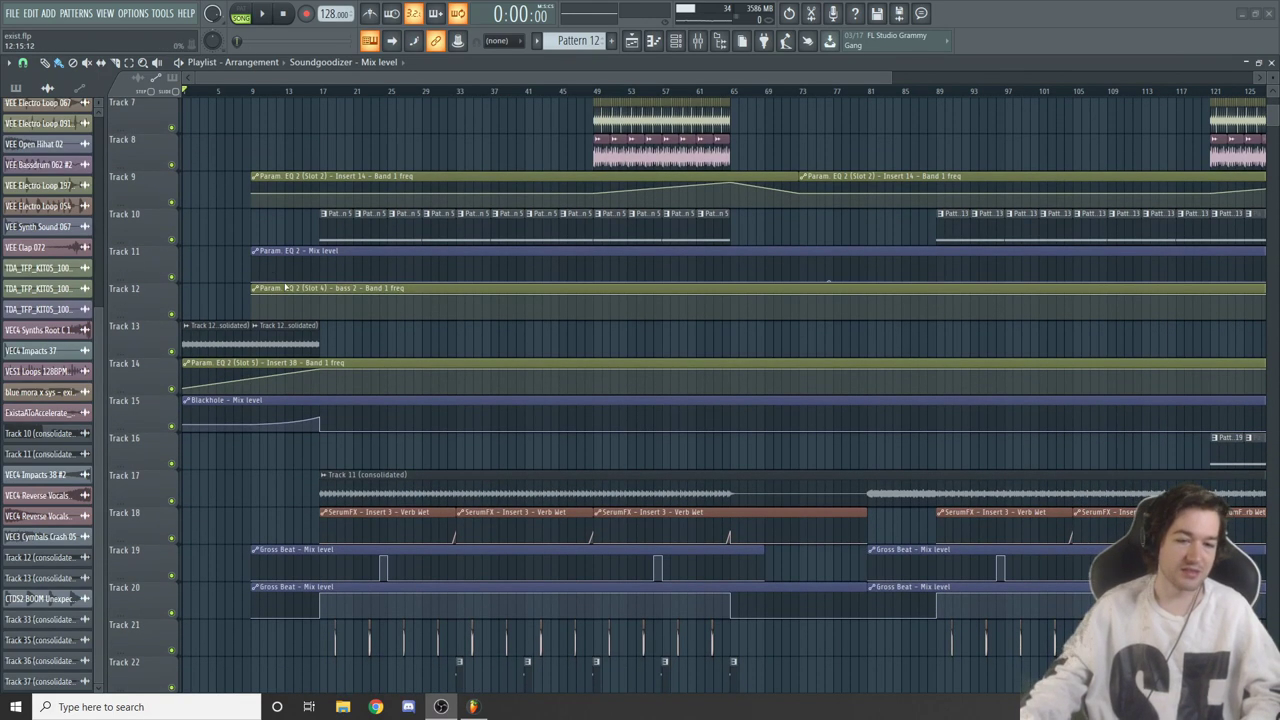
{"action": "scroll", "coordinate": [286, 320], "scroll_direction": "up", "scroll_amount": 5}
{"action": "left_click", "coordinate": [241, 91]}
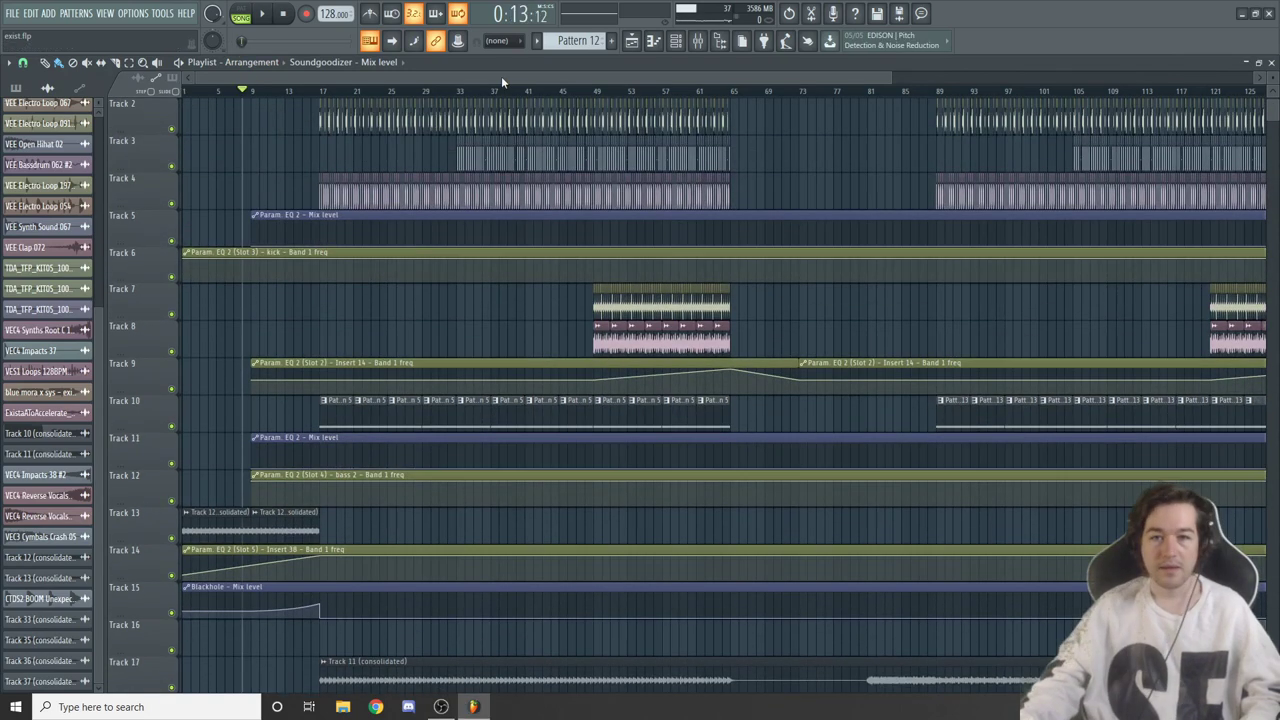
{"action": "key", "text": "space"}
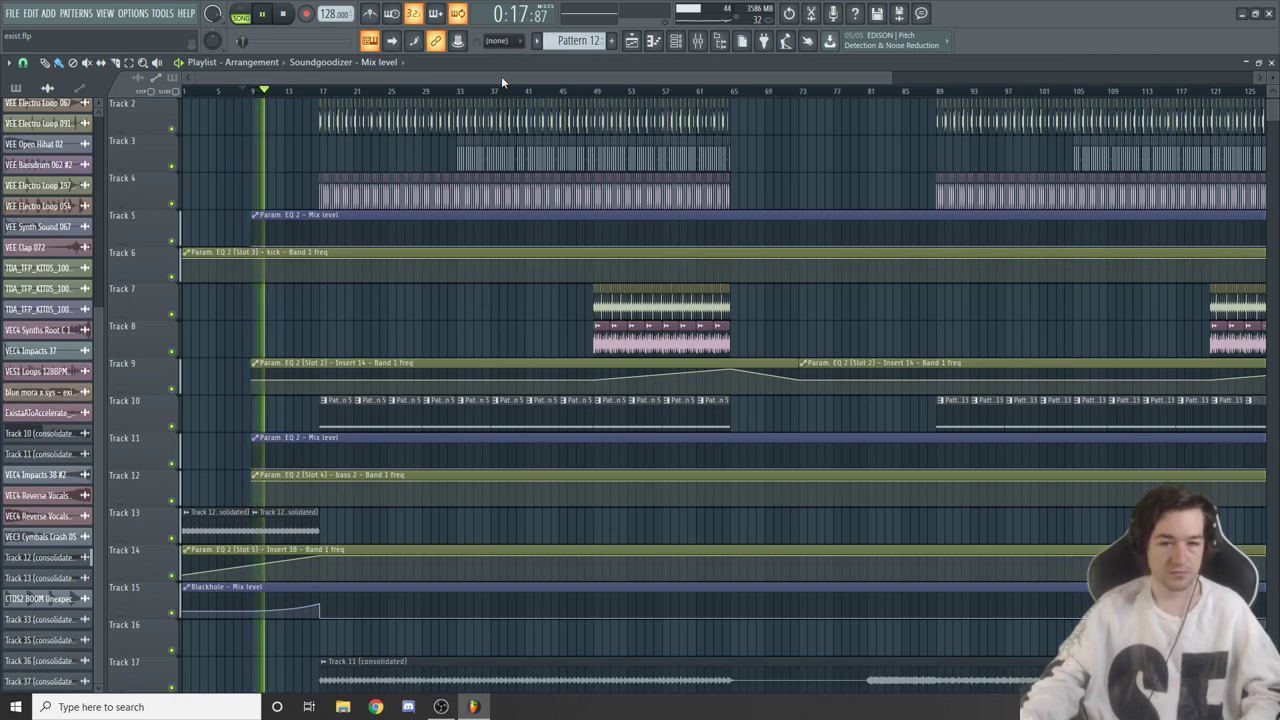
Check the VoxengoRecorder plug-in on the mixer's Master track, then return to the playlist and stop playback
{"action": "left_click", "coordinate": [700, 43]}
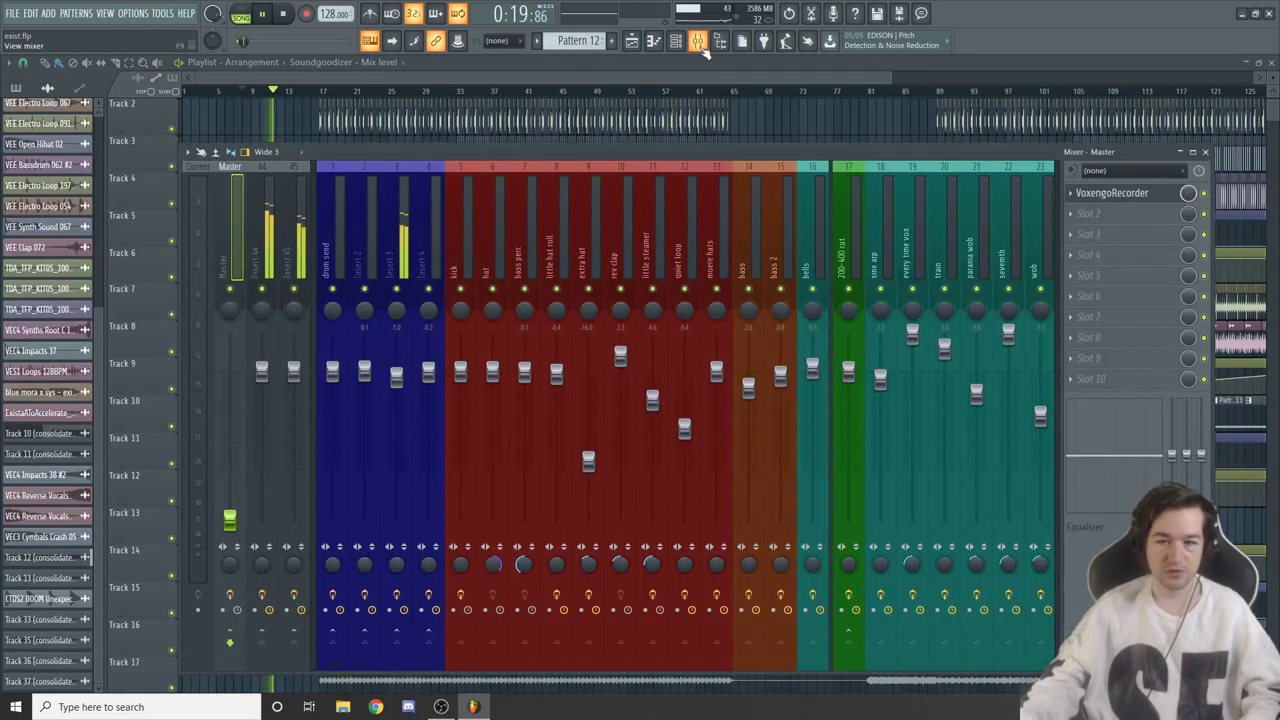
{"action": "left_click", "coordinate": [1097, 196]}
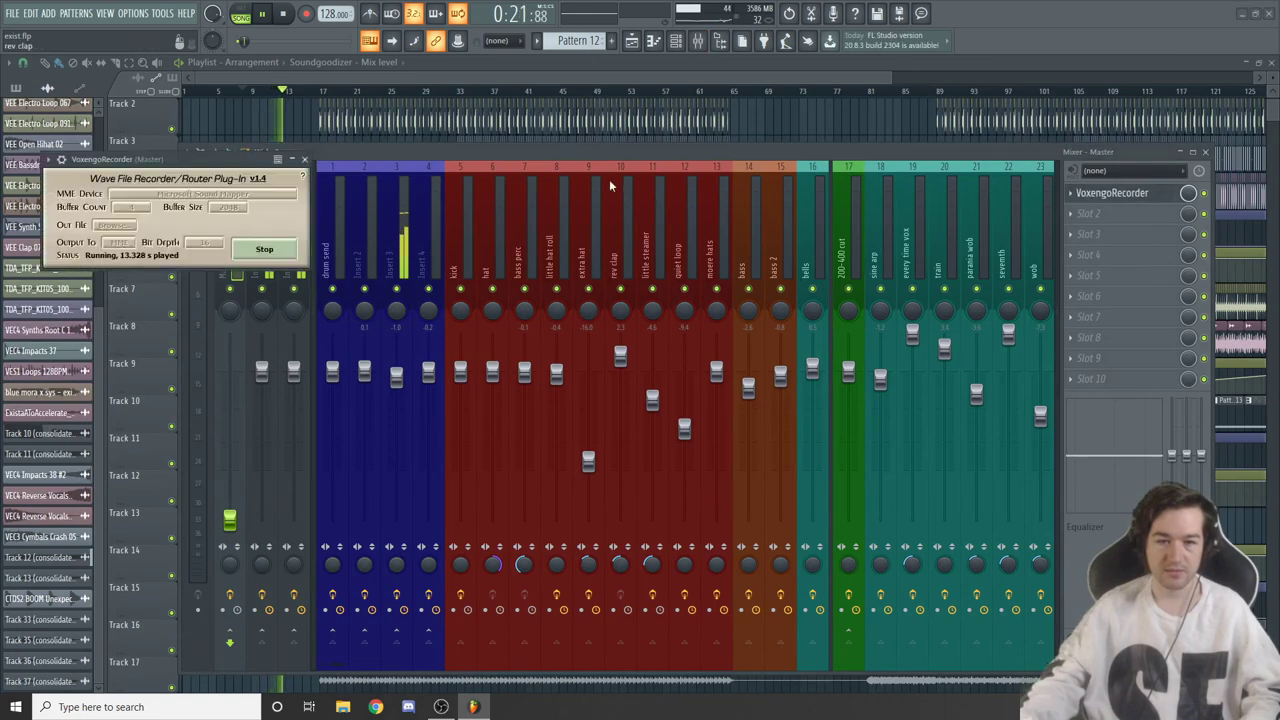
{"action": "left_click", "coordinate": [631, 74]}
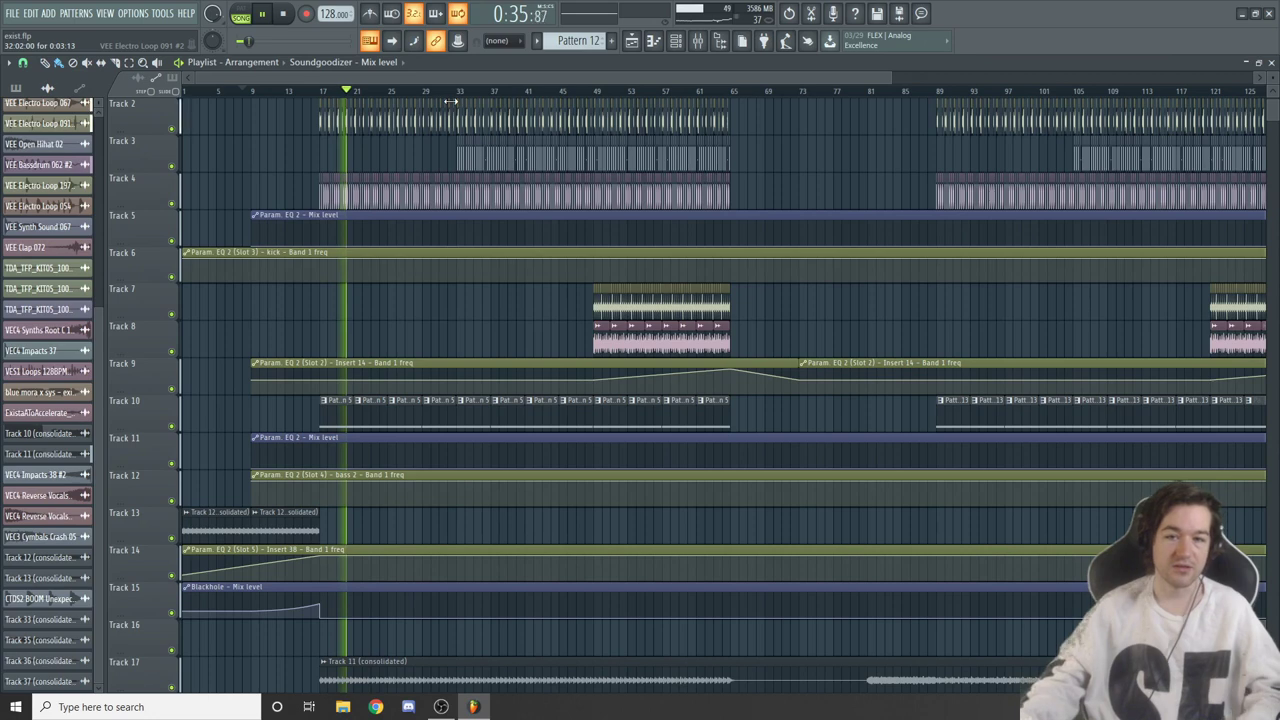
{"action": "scroll", "coordinate": [557, 226], "scroll_direction": "up", "scroll_amount": 1}
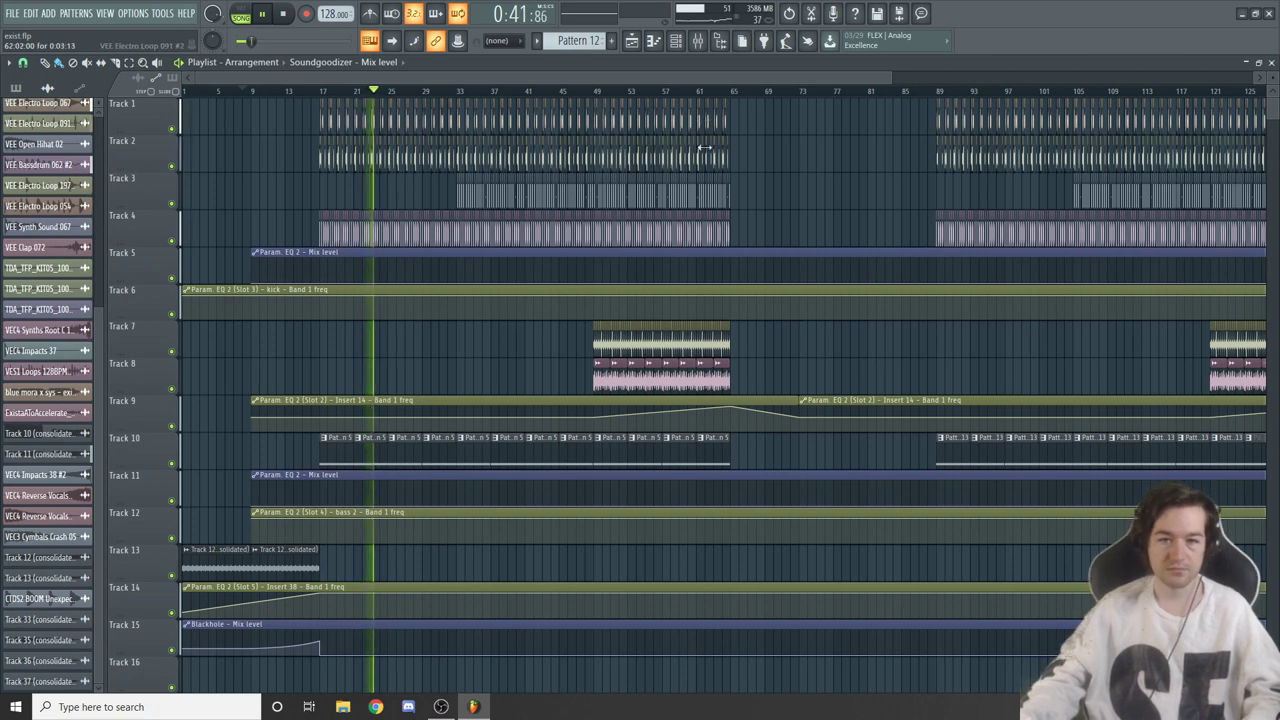
{"action": "key", "text": "space"}
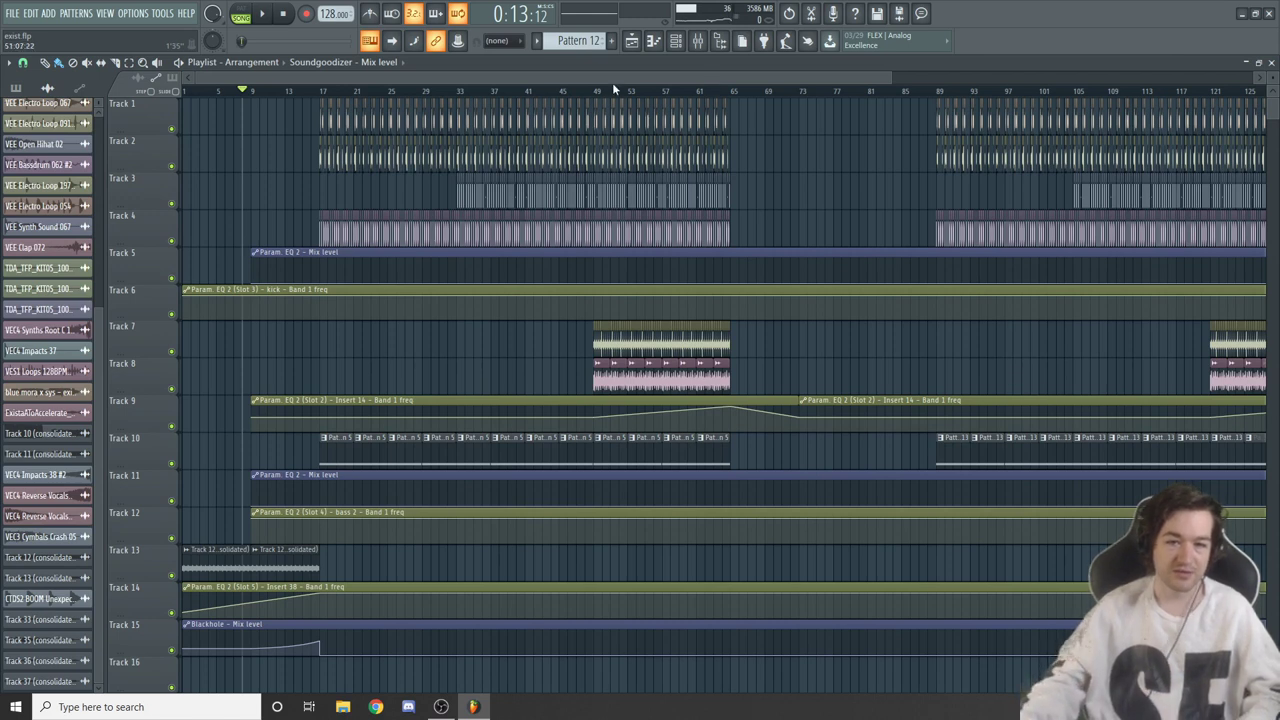
Play the first drum section from bar 41 while viewing the vocal and effect tracks, and stop playback
{"action": "left_click", "coordinate": [517, 93]}
{"action": "left_click", "coordinate": [526, 93]}
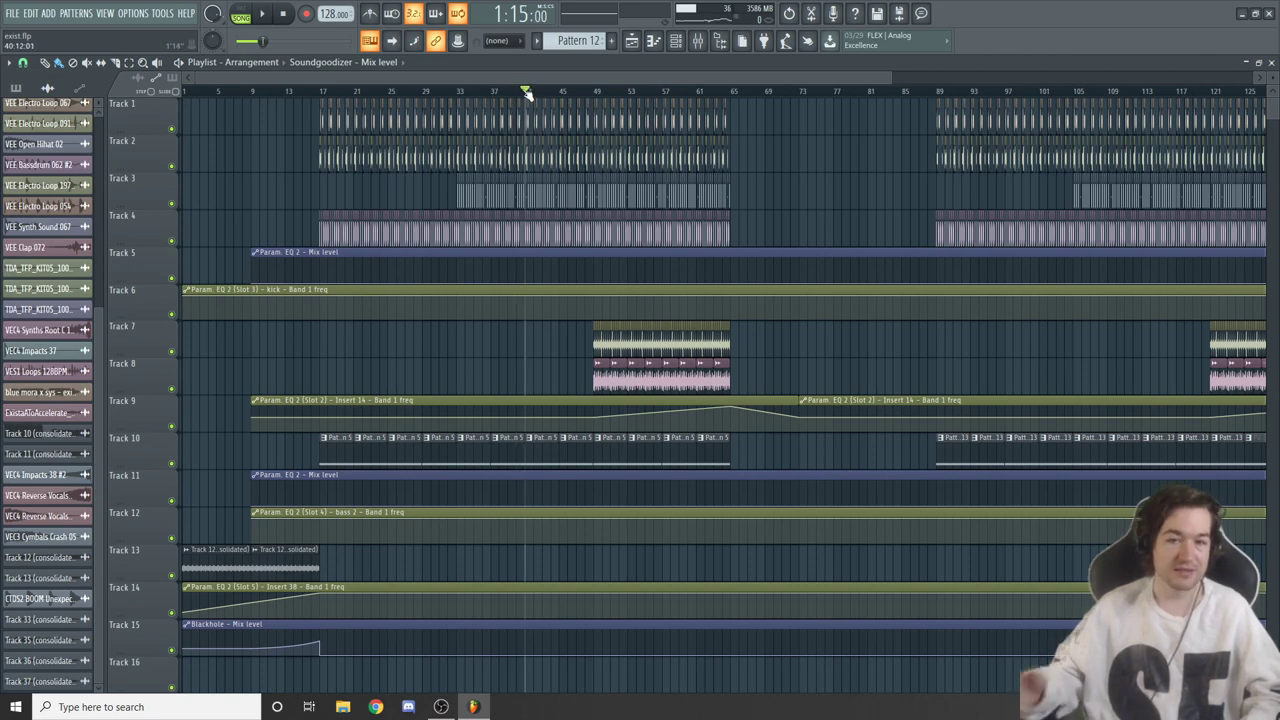
{"action": "scroll", "coordinate": [477, 434], "scroll_direction": "down", "scroll_amount": 5}
{"action": "key", "text": "space"}
{"action": "scroll", "coordinate": [459, 454], "scroll_direction": "up", "scroll_amount": 3}
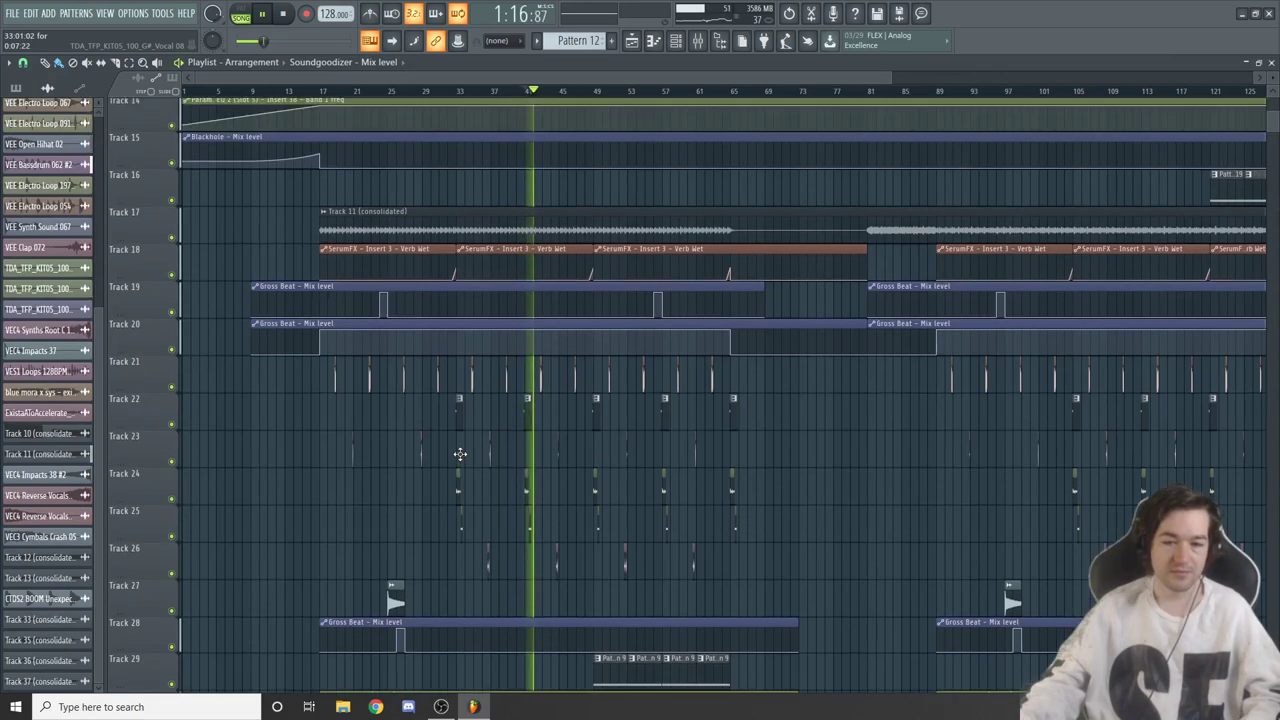
{"action": "scroll", "coordinate": [459, 454], "scroll_direction": "up", "scroll_amount": 2}
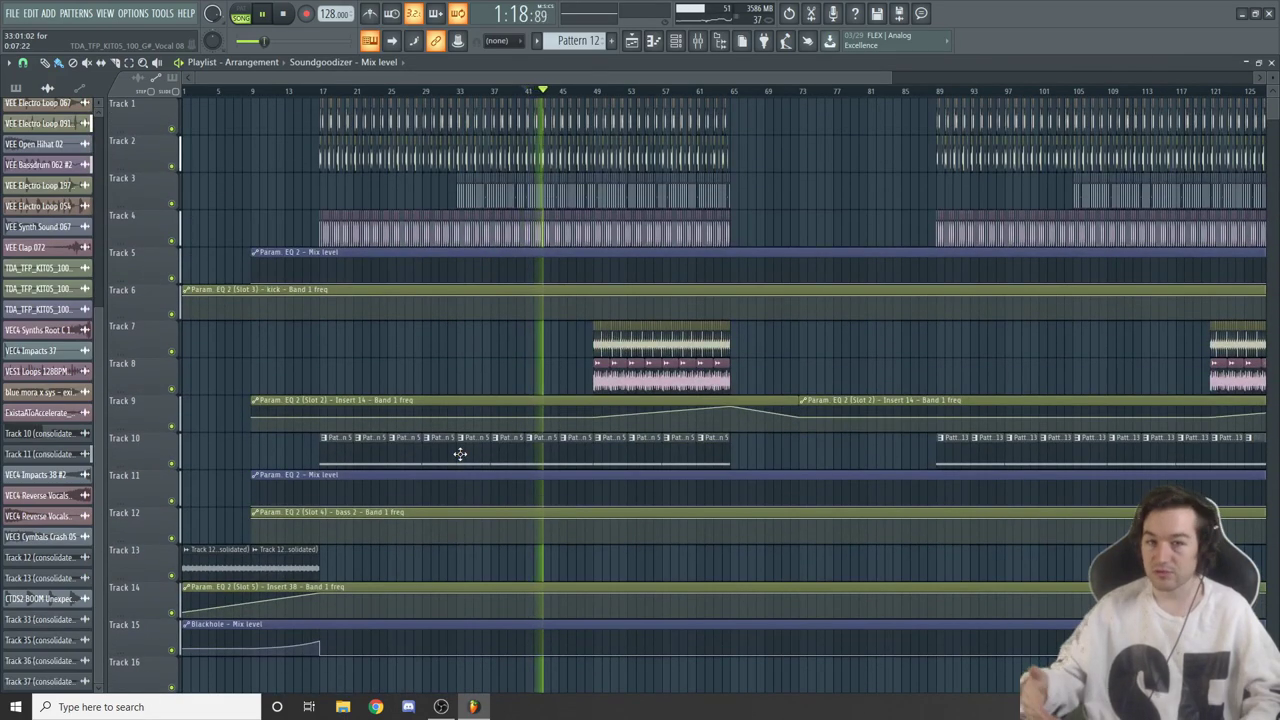
{"action": "key", "text": "space"}
Play the end of the first drum section from bar 57 and stop playback
{"action": "left_click", "coordinate": [664, 92]}
{"action": "key", "text": "space"}
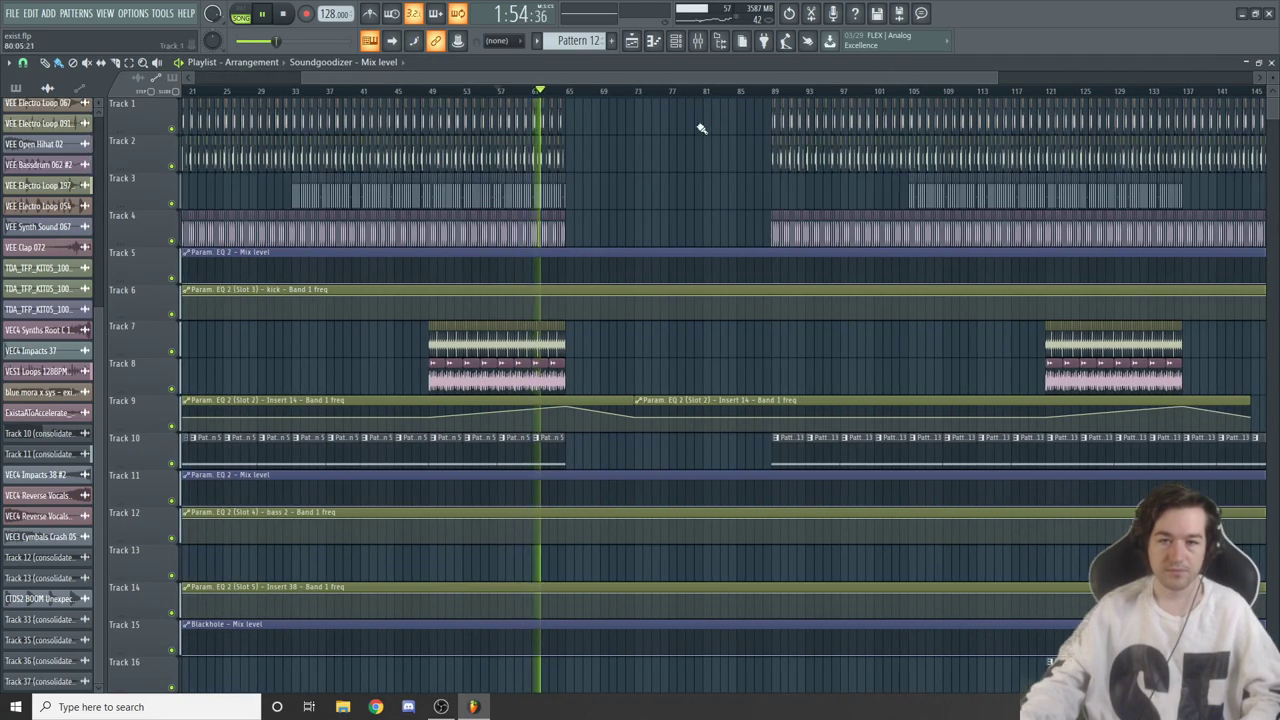
{"action": "key", "text": "space"}
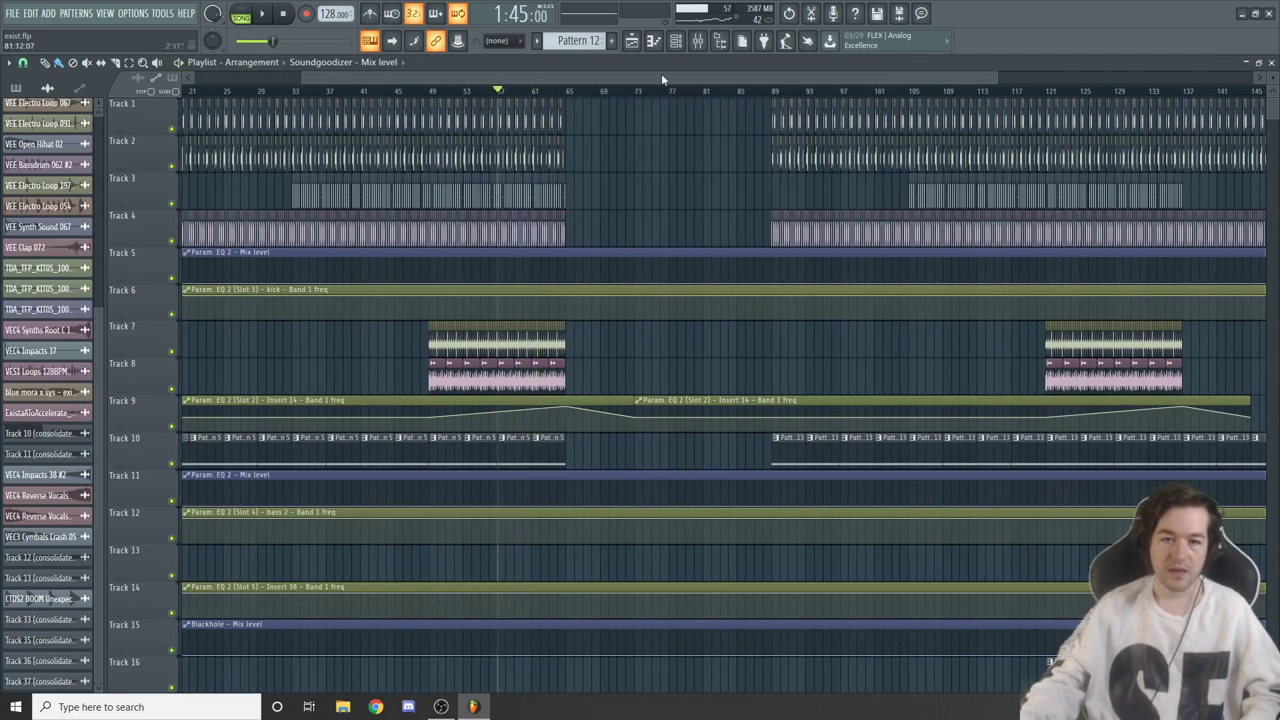
Examine the tracks around the drumless break and play a short part of it from bar 74
{"action": "scroll", "coordinate": [634, 240], "scroll_direction": "down", "scroll_amount": 9}
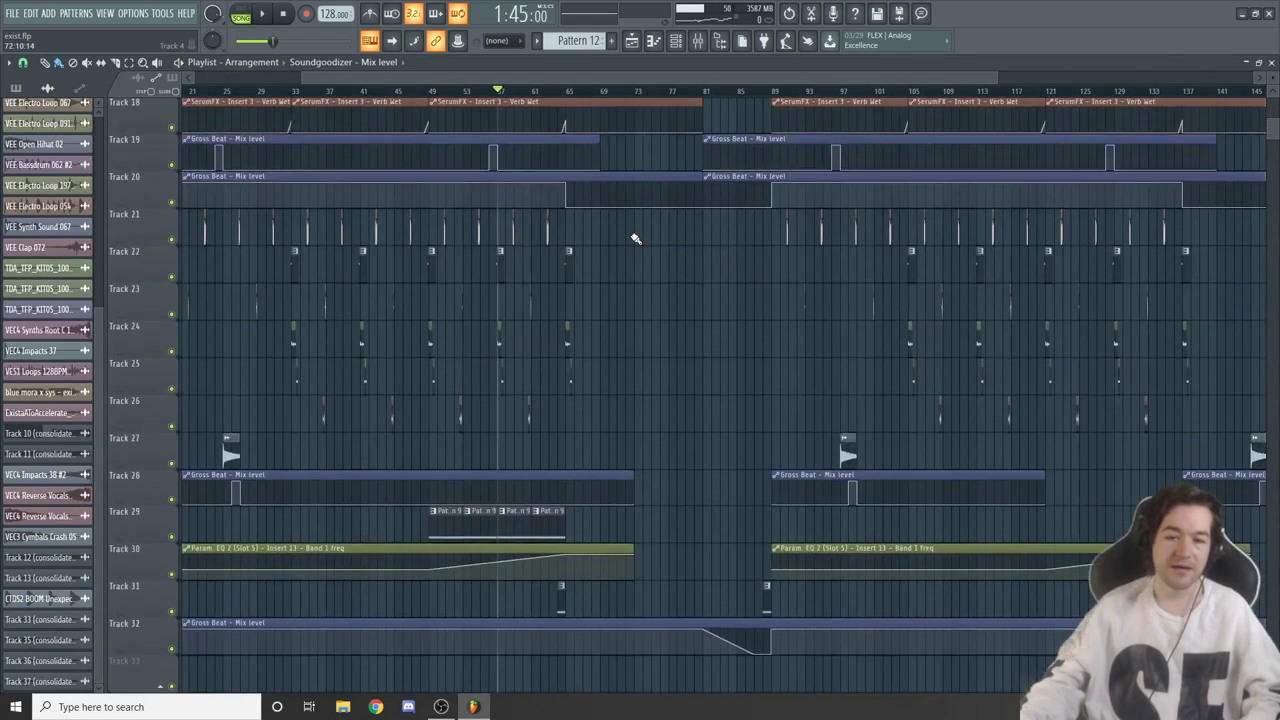
{"action": "scroll", "coordinate": [634, 240], "scroll_direction": "down", "scroll_amount": 3}
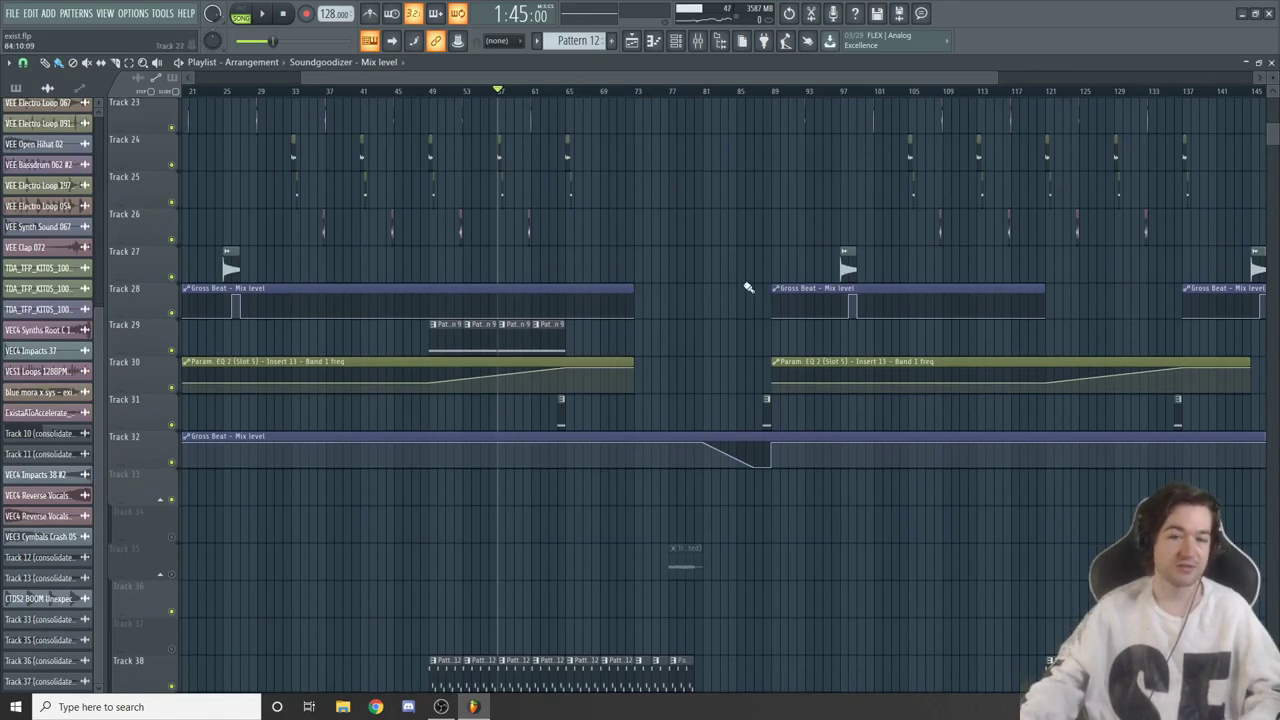
{"action": "scroll", "coordinate": [757, 300], "scroll_direction": "up", "scroll_amount": 10}
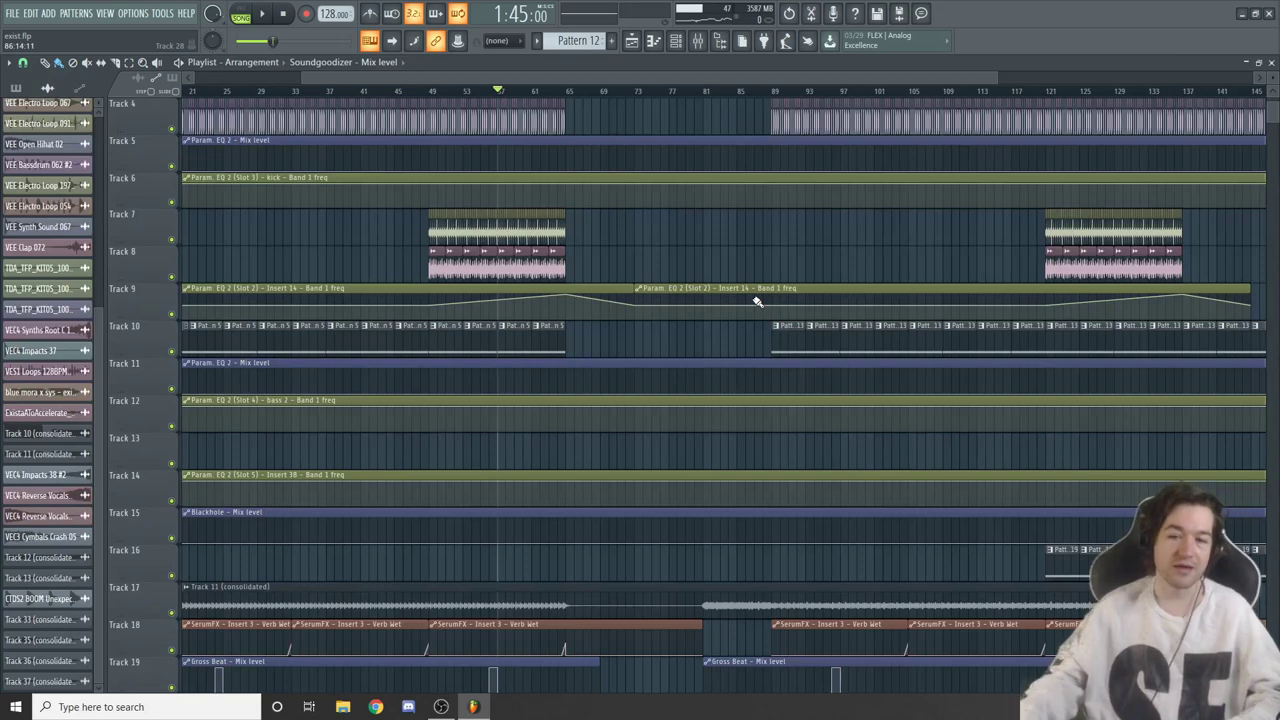
{"action": "scroll", "coordinate": [757, 300], "scroll_direction": "down", "scroll_amount": 3}
{"action": "left_click", "coordinate": [645, 92]}
{"action": "key", "text": "space"}
{"action": "scroll", "coordinate": [617, 326], "scroll_direction": "down", "scroll_amount": 6}
{"action": "scroll", "coordinate": [681, 449], "scroll_direction": "up", "scroll_amount": 9}
{"action": "key", "text": "space"}
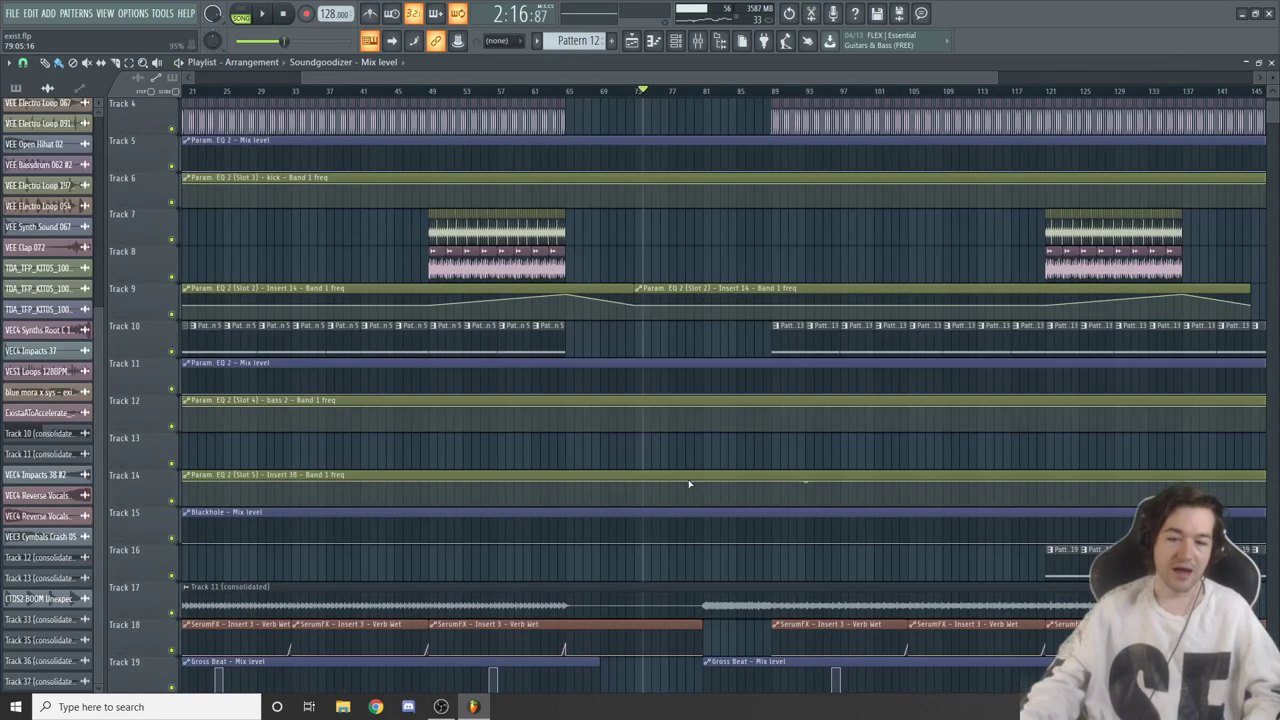
Play the build-up from bar 81, stop it, and play it again from the same bar
{"action": "left_click", "coordinate": [705, 92]}
{"action": "key", "text": "space"}
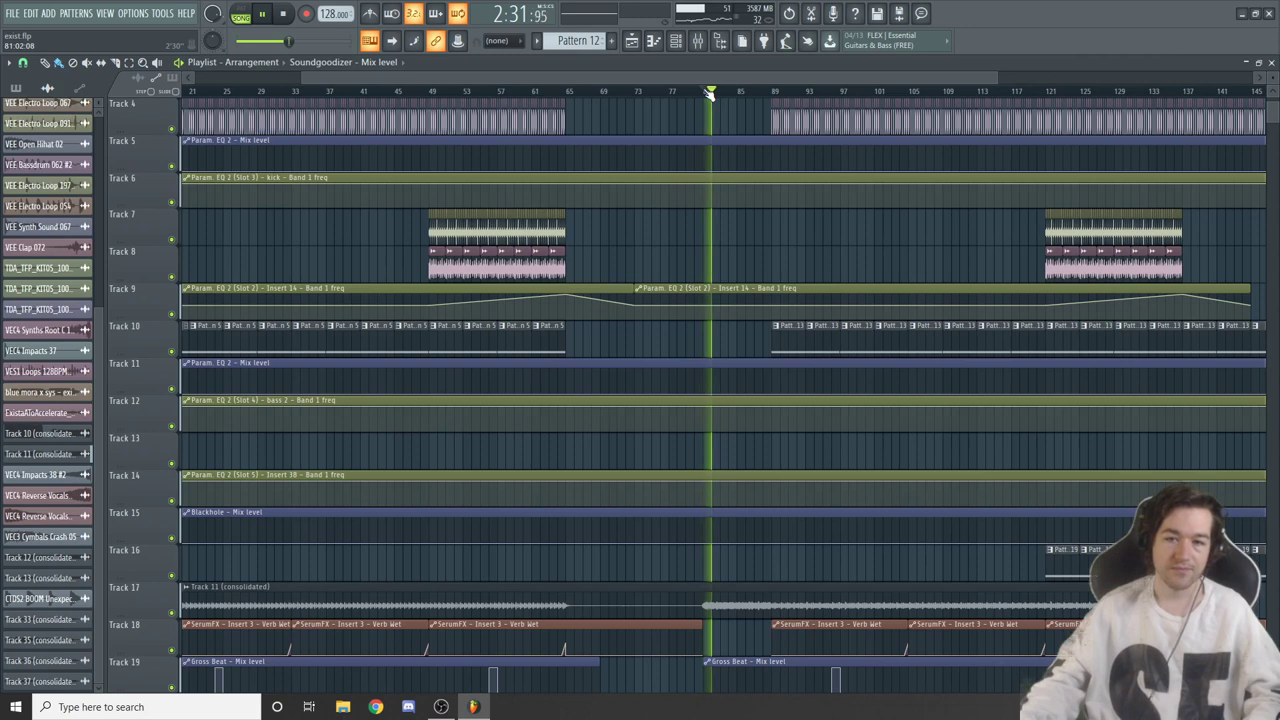
{"action": "key", "text": "space"}
{"action": "left_click_drag", "start_coordinate": [745, 77], "coordinate": [583, 80]}
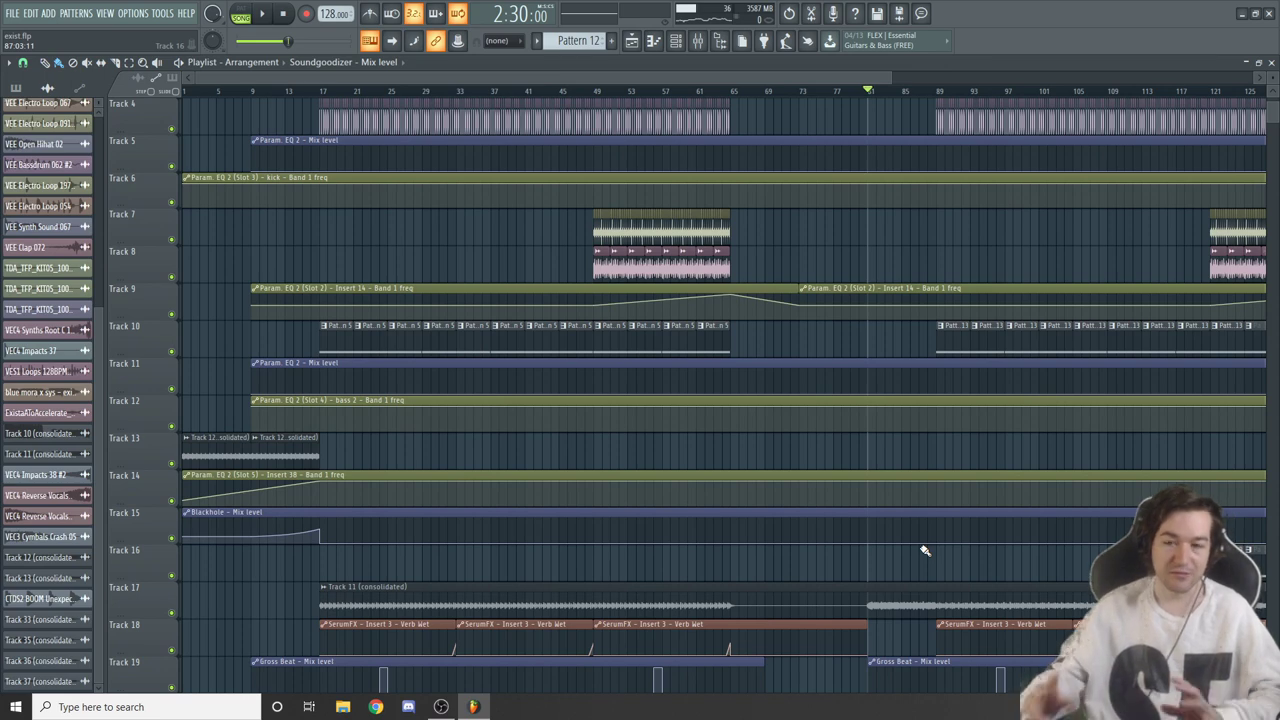
{"action": "scroll", "coordinate": [915, 480], "scroll_direction": "down", "scroll_amount": 4}
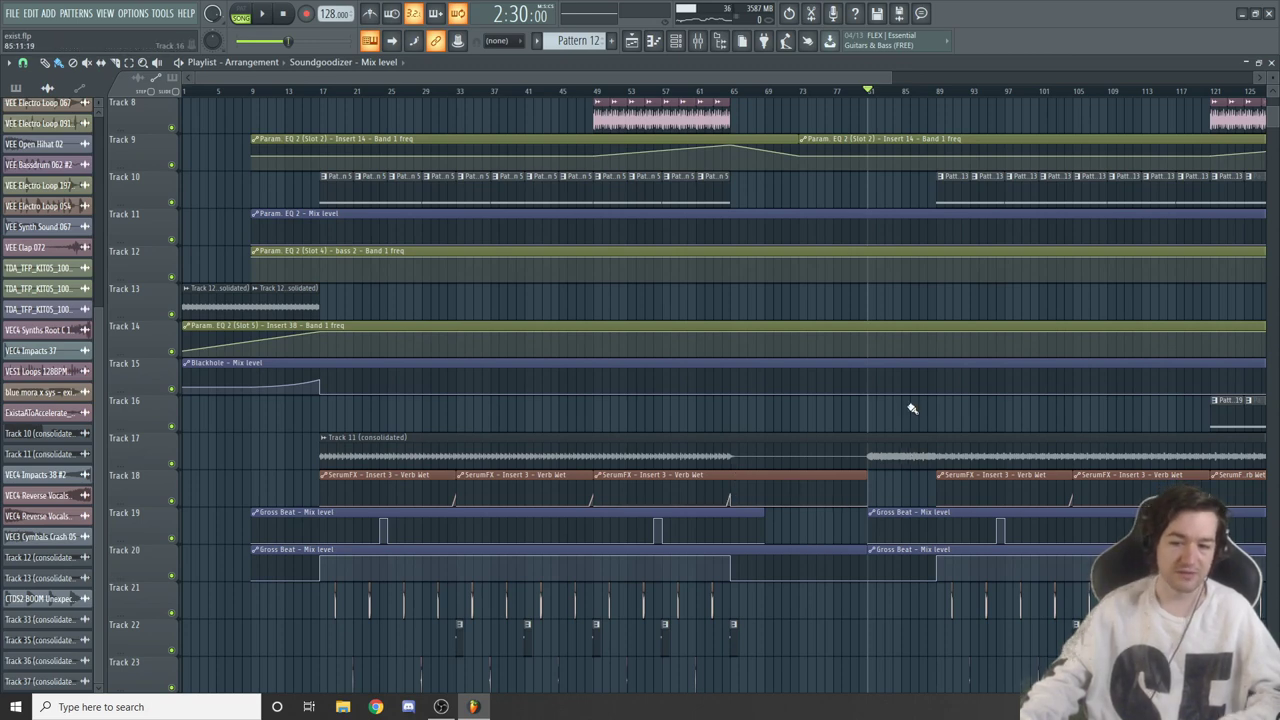
{"action": "key", "text": "space"}
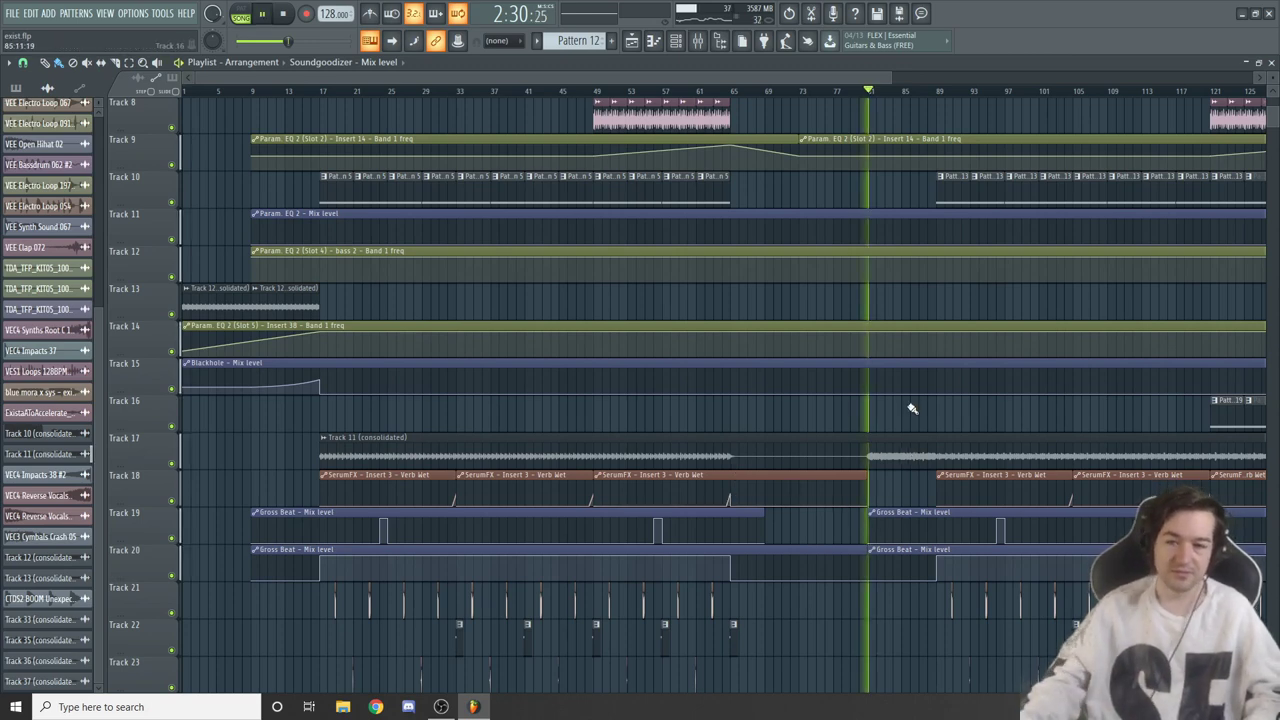
{"action": "scroll", "coordinate": [912, 408], "scroll_direction": "up", "scroll_amount": 7}
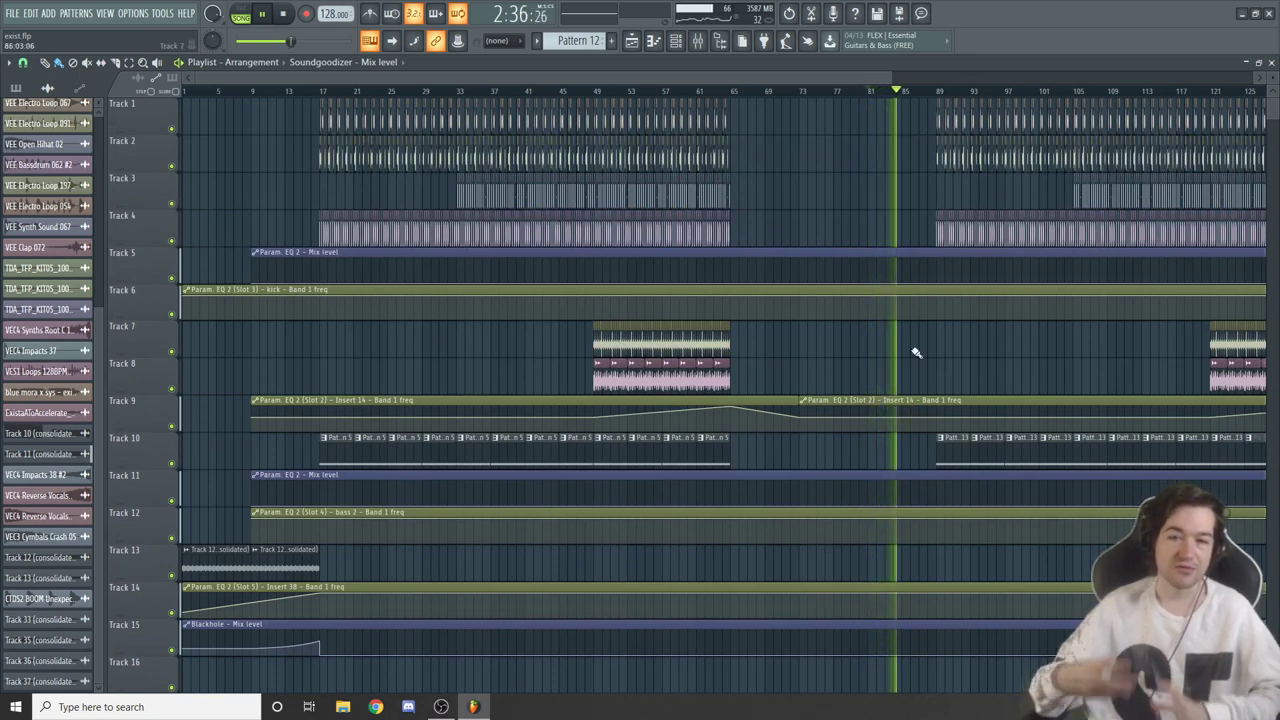
Play the second drum section from bar 89 and stop playback
{"action": "left_click", "coordinate": [941, 94]}
{"action": "left_click_drag", "start_coordinate": [877, 78], "coordinate": [1051, 78]}
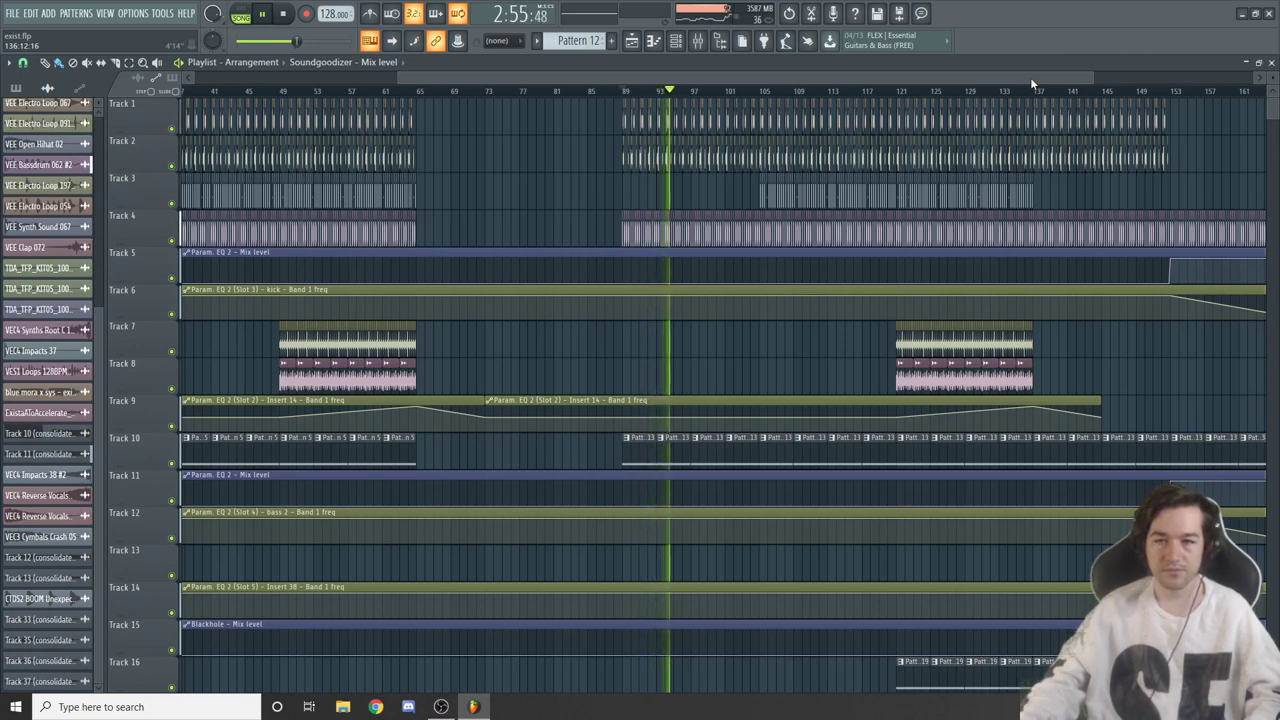
{"action": "key", "text": "space"}
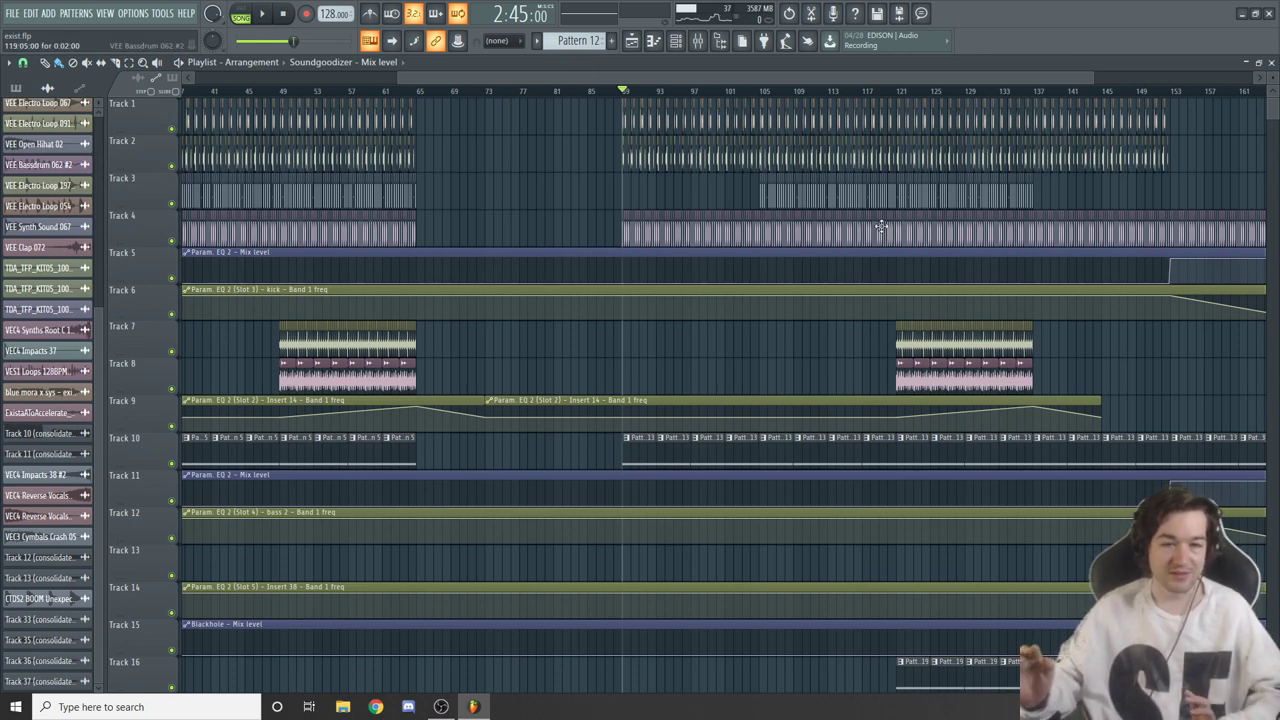
Play the second drum section from bar 114, continue playback from bar 131, and stop it
{"action": "left_click", "coordinate": [840, 91]}
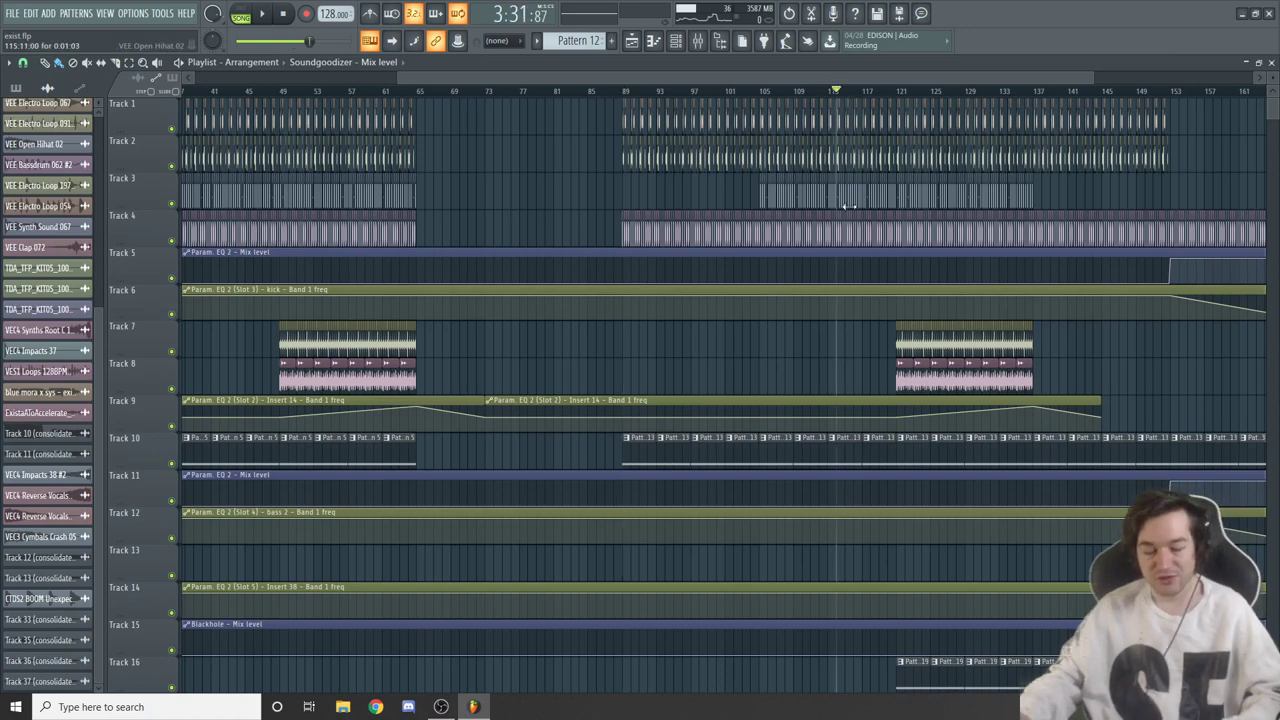
{"action": "left_click_drag", "start_coordinate": [866, 74], "coordinate": [1025, 91]}
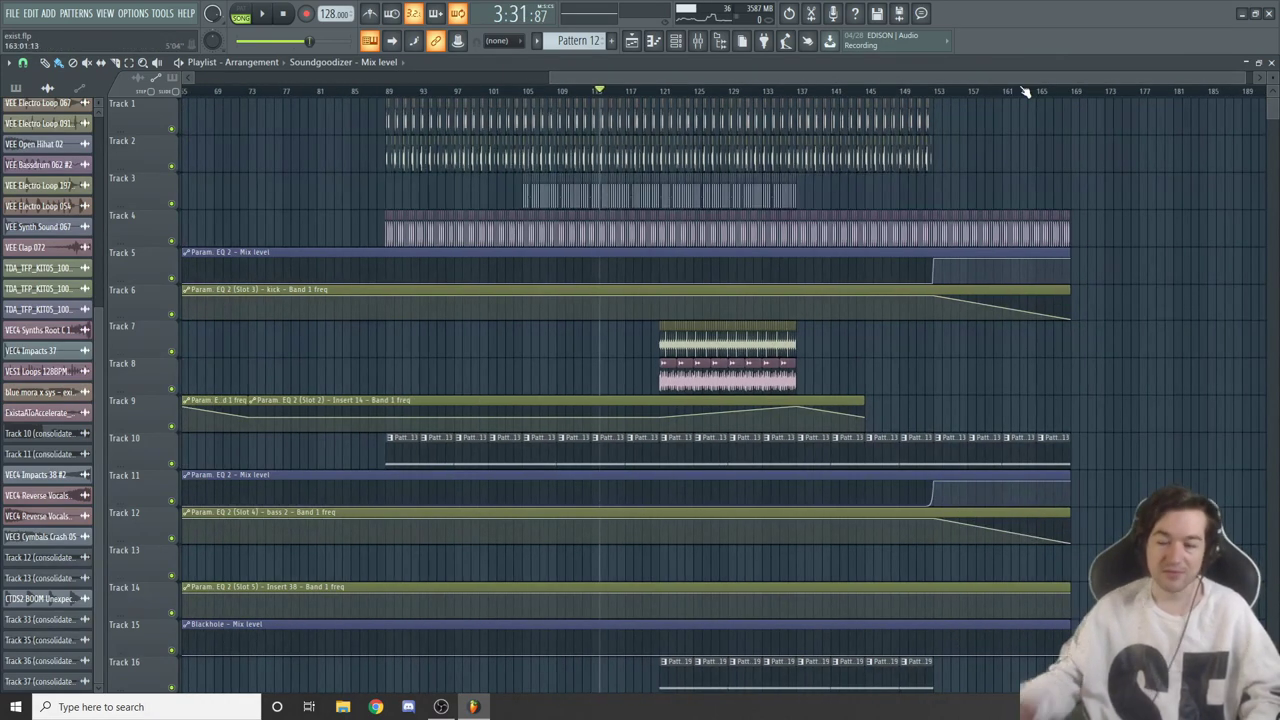
{"action": "key", "text": "space"}
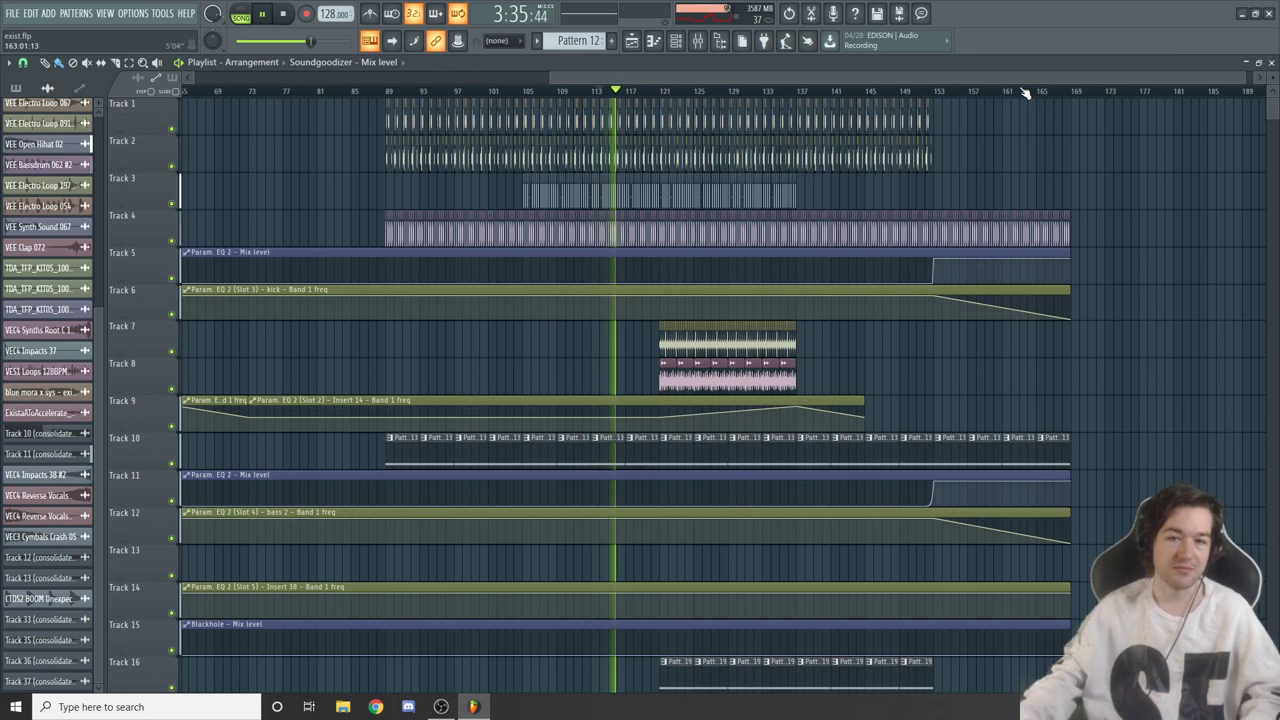
{"action": "left_click", "coordinate": [748, 91]}
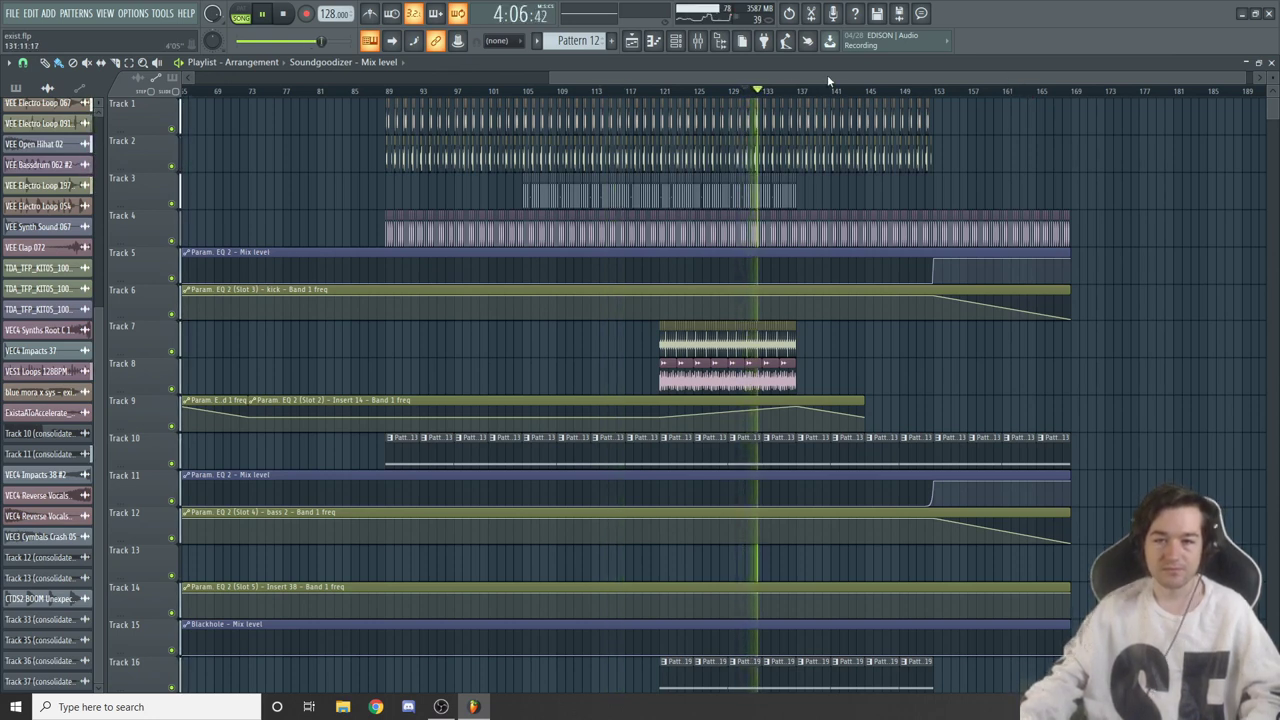
{"action": "left_click_drag", "start_coordinate": [827, 74], "coordinate": [890, 70]}
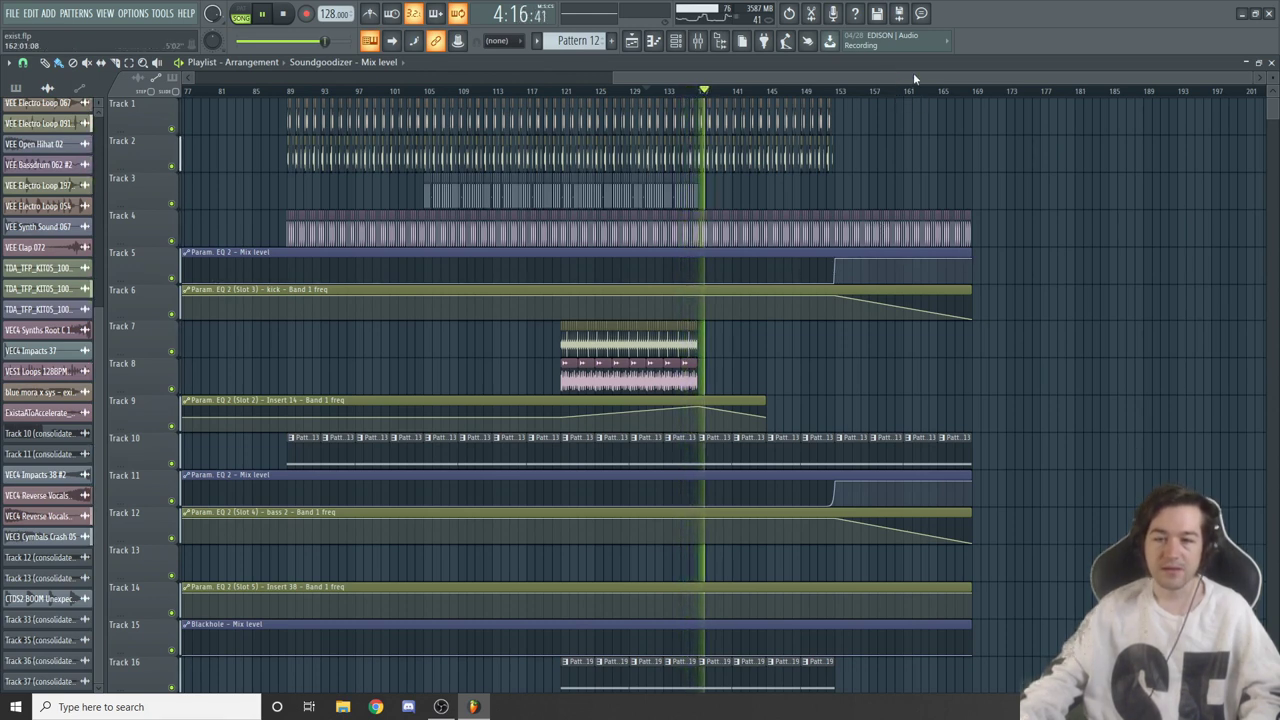
{"action": "key", "text": "space"}
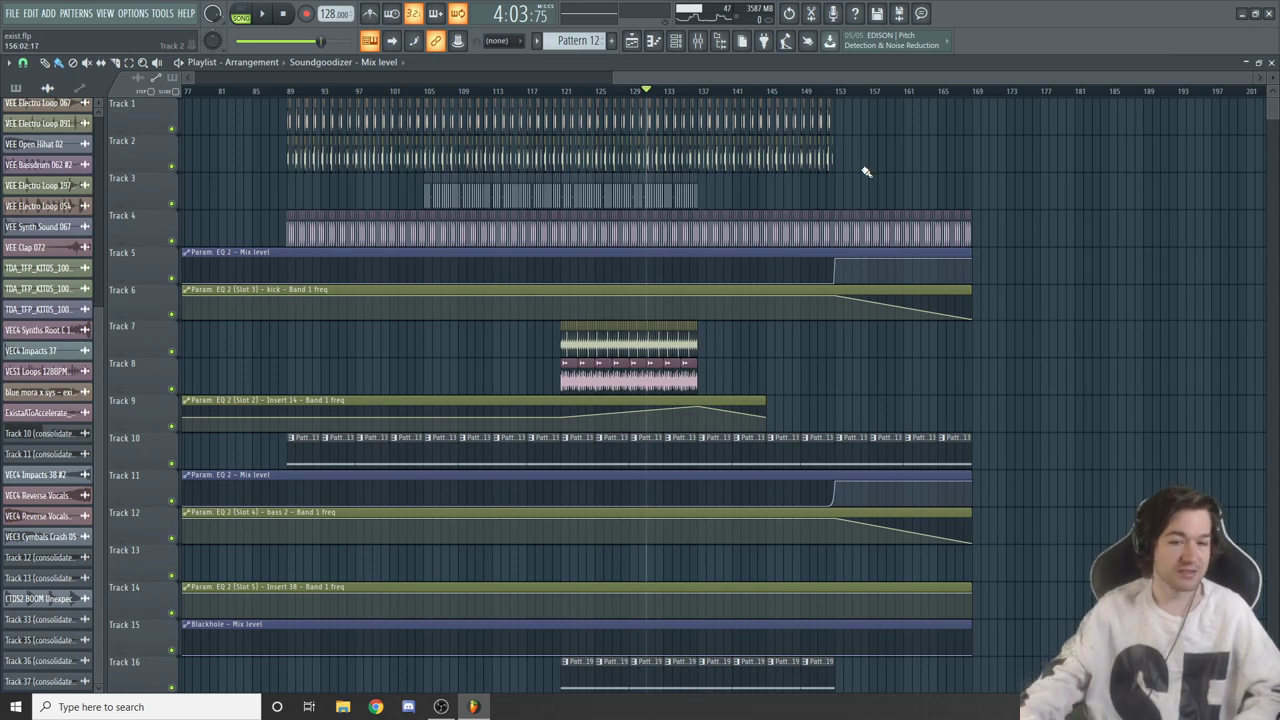
Examine the whole song arrangement from bar 1, from the drum tracks down to the automation and pattern clips around Track 39
{"action": "scroll", "coordinate": [896, 80], "scroll_direction": "left", "scroll_amount": 10}
{"action": "left_click_drag", "start_coordinate": [888, 73], "coordinate": [972, 73]}
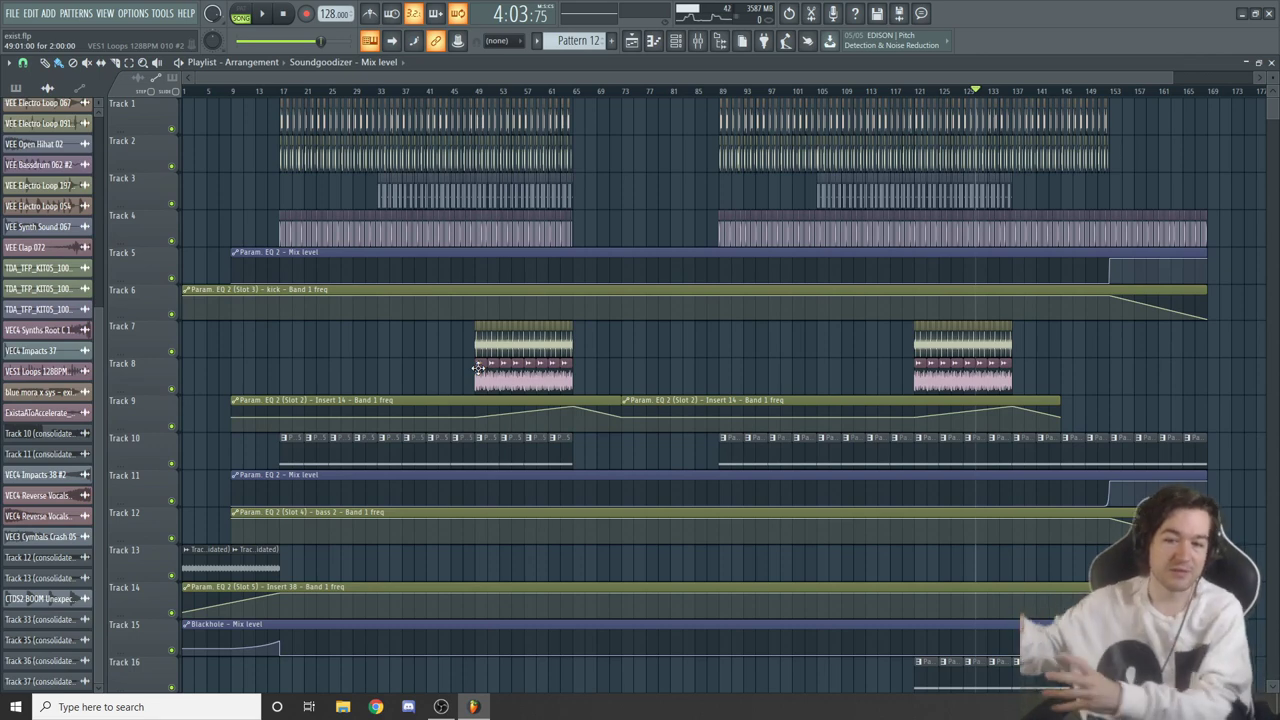
{"action": "scroll", "coordinate": [728, 538], "scroll_direction": "down", "scroll_amount": 4}
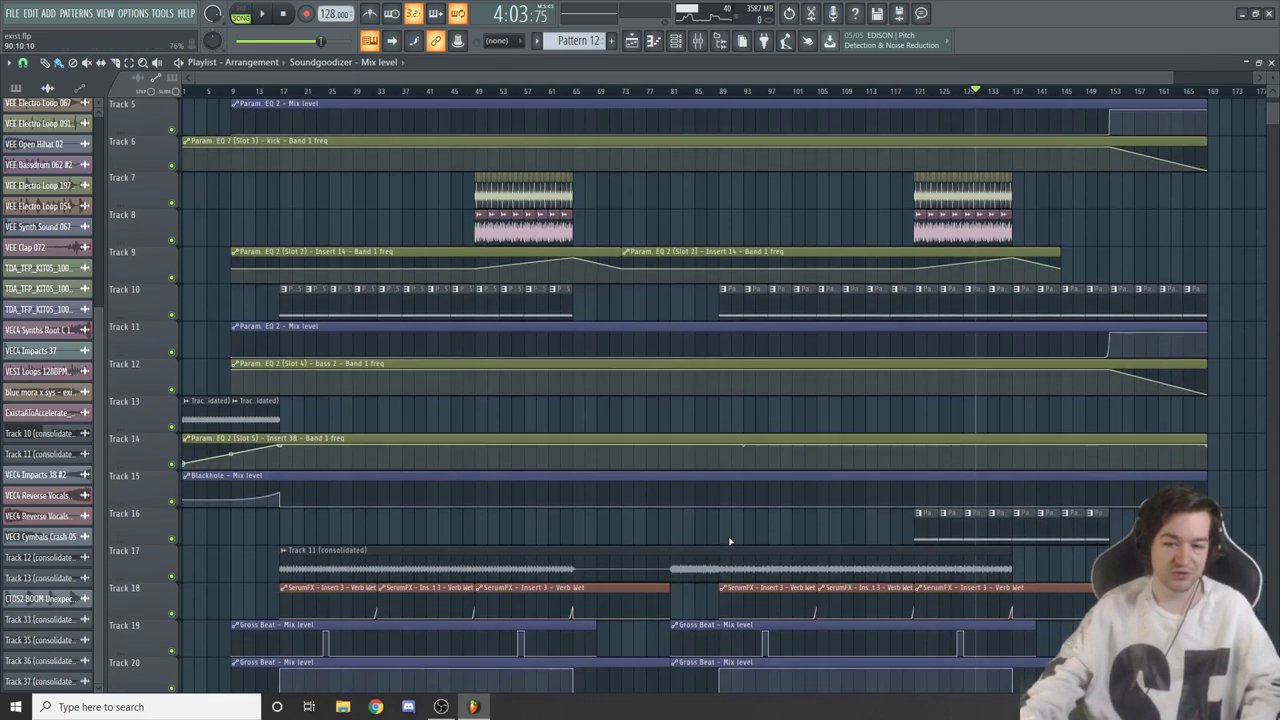
{"action": "scroll", "coordinate": [728, 538], "scroll_direction": "up", "scroll_amount": 3}
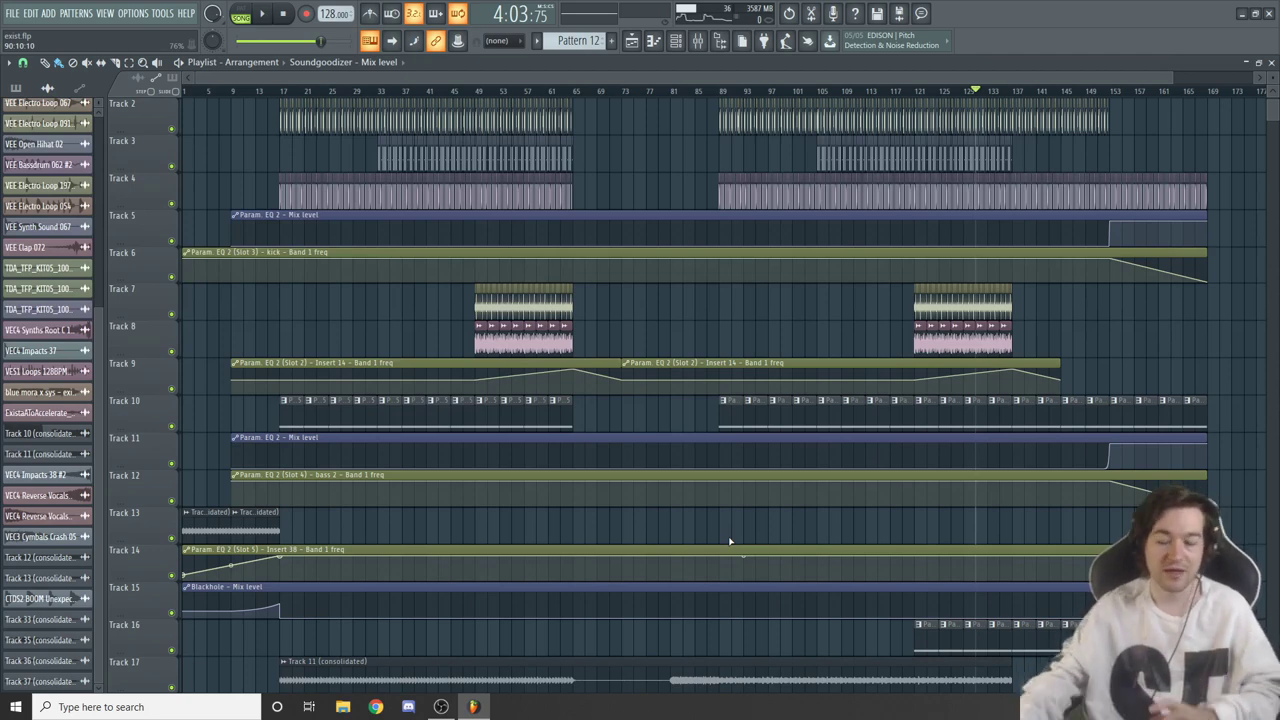
{"action": "scroll", "coordinate": [748, 460], "scroll_direction": "down", "scroll_amount": 10}
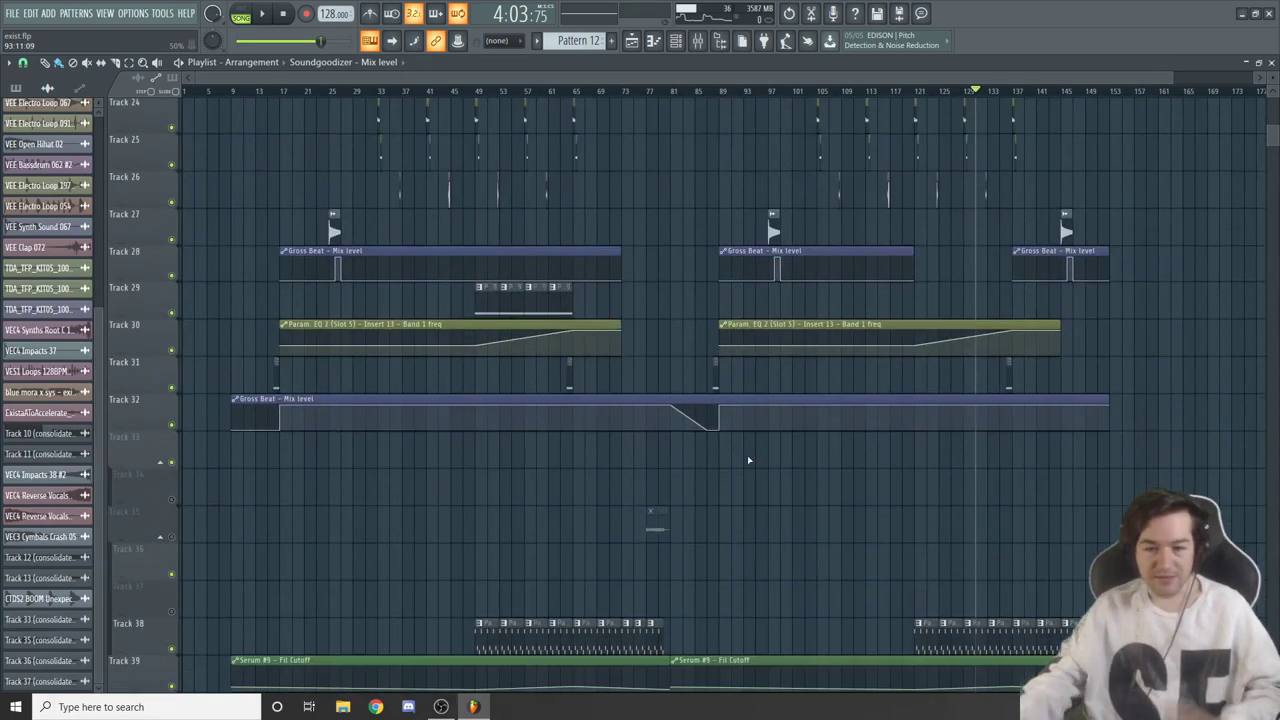
{"action": "scroll", "coordinate": [640, 420], "scroll_direction": "up", "scroll_amount": 10}
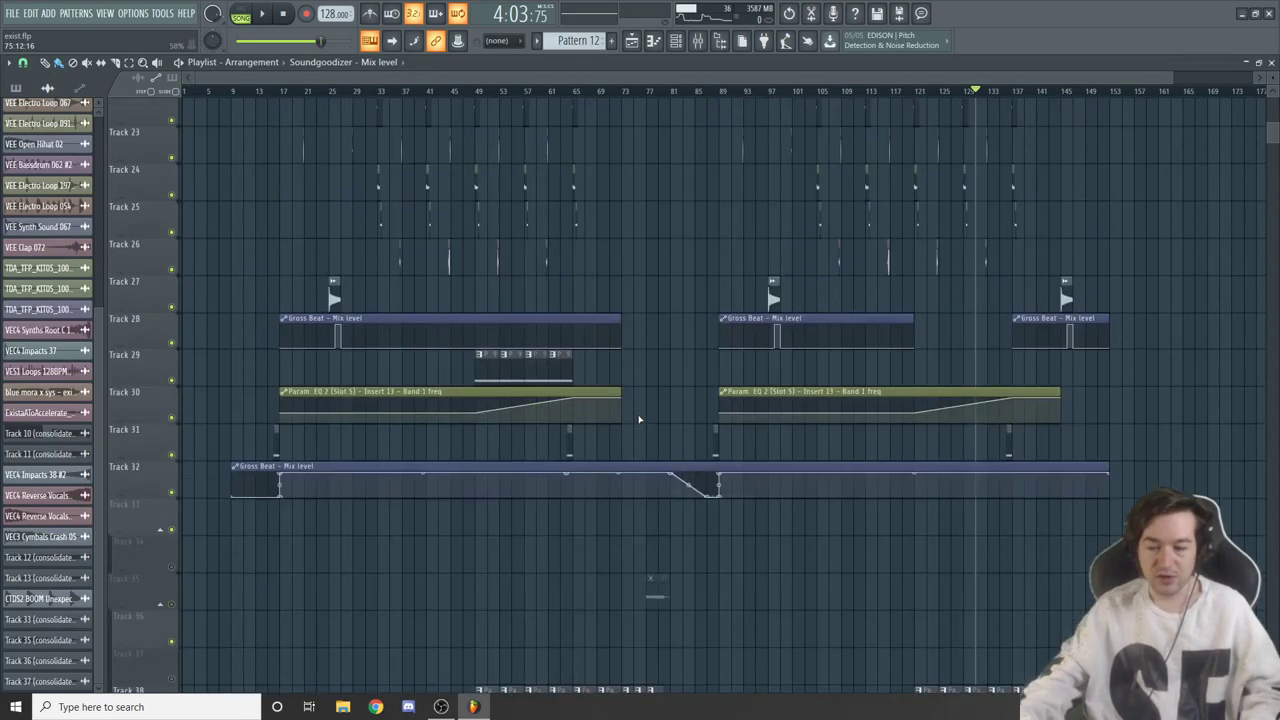
{"action": "scroll", "coordinate": [640, 420], "scroll_direction": "up", "scroll_amount": 1}
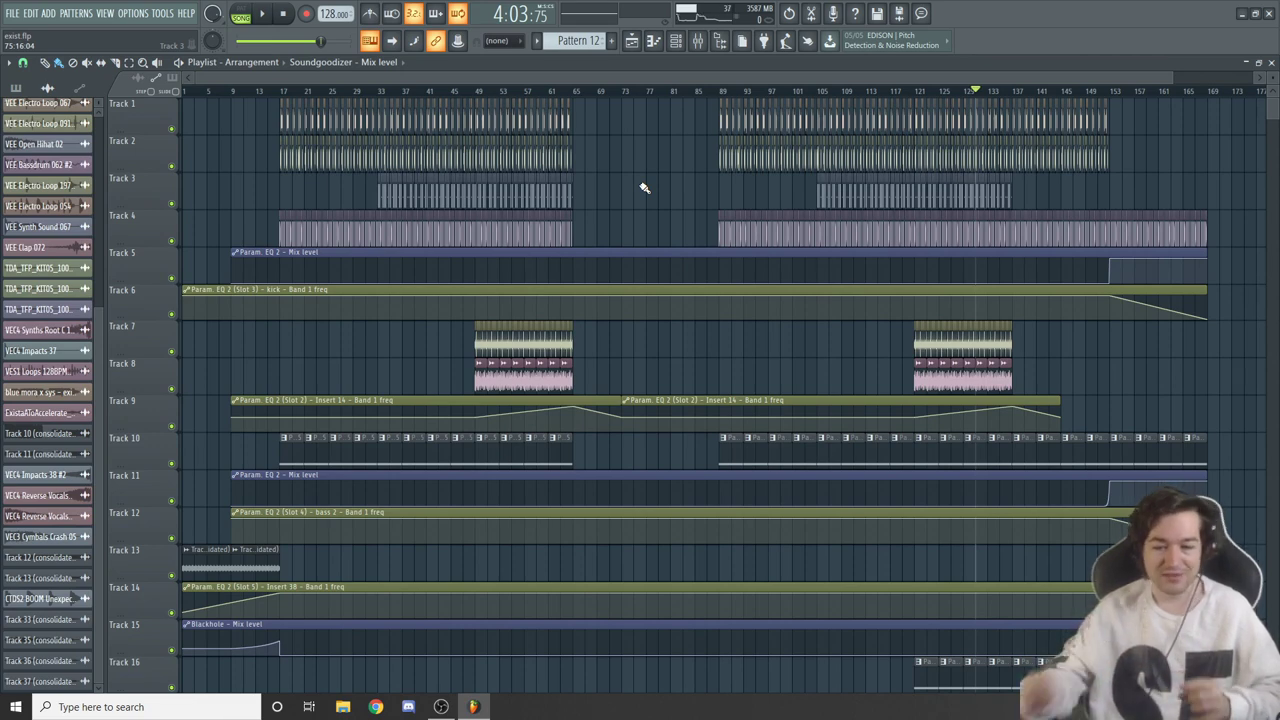
{"action": "scroll", "coordinate": [645, 188], "scroll_direction": "down", "scroll_amount": 10}
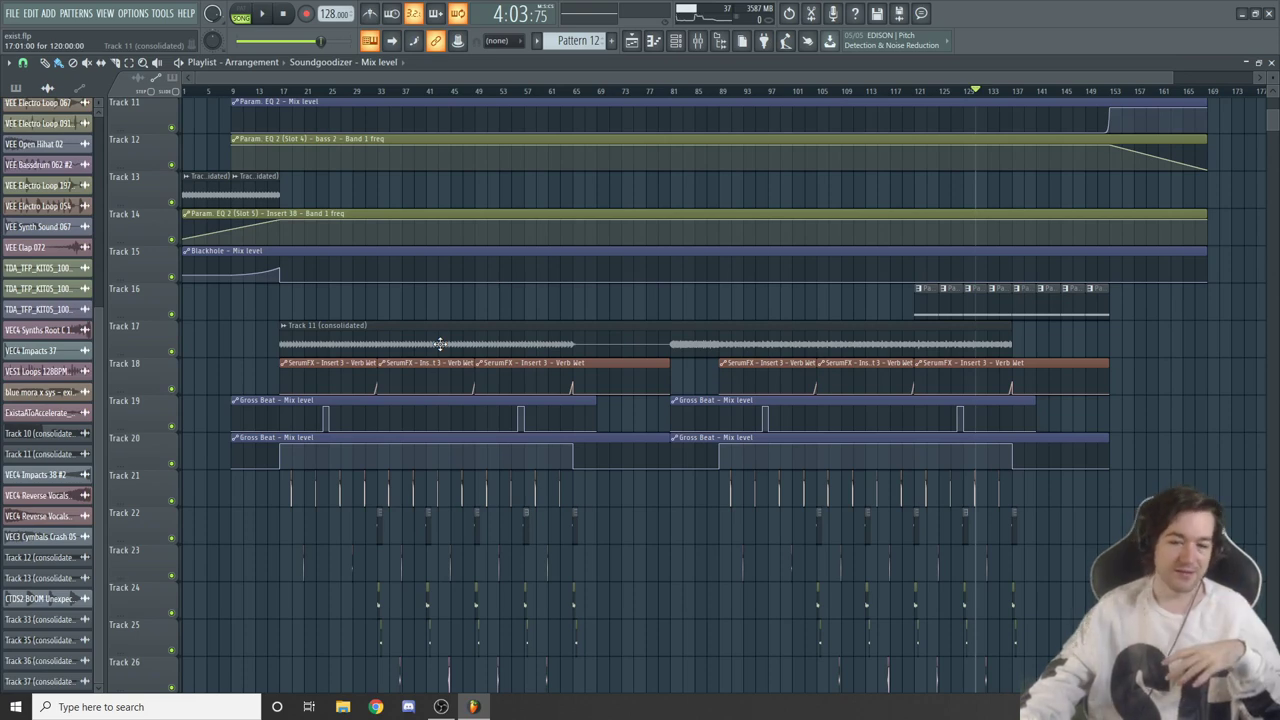
{"action": "scroll", "coordinate": [440, 344], "scroll_direction": "up", "scroll_amount": 10}
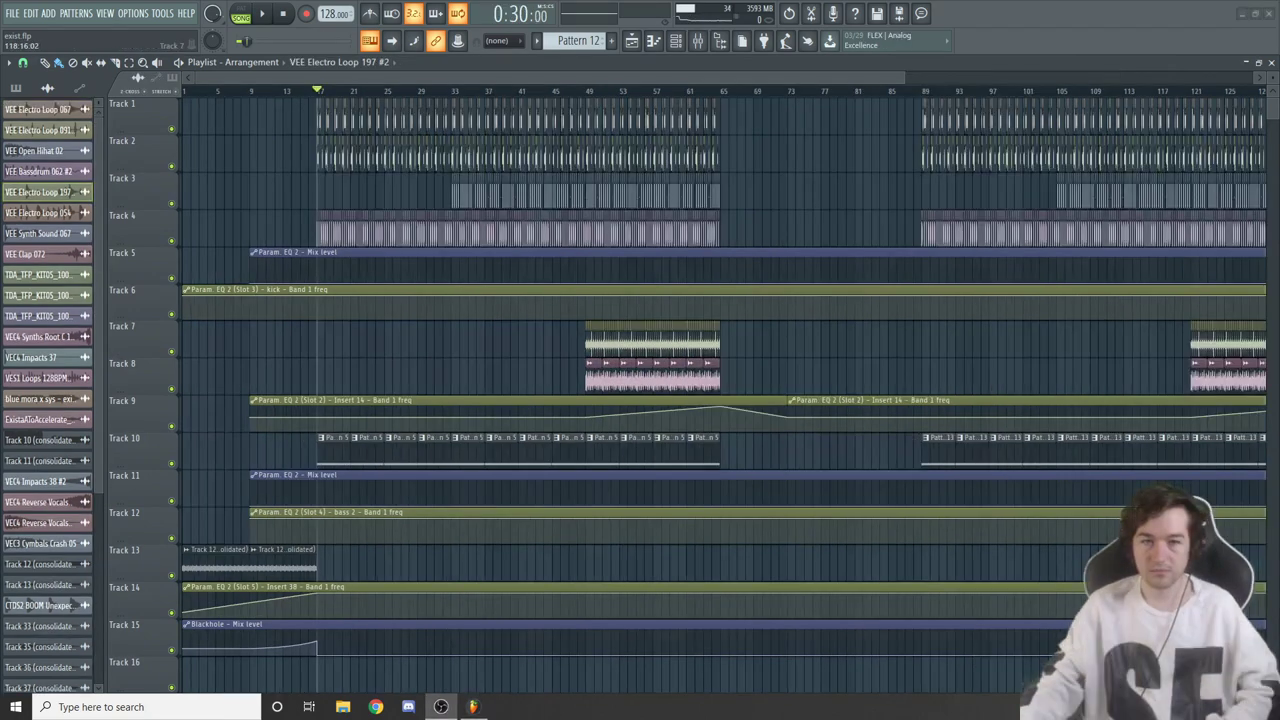
Play the start of the first drum section from bar 17 and stop playback
{"action": "left_click_drag", "start_coordinate": [905, 77], "coordinate": [566, 87]}
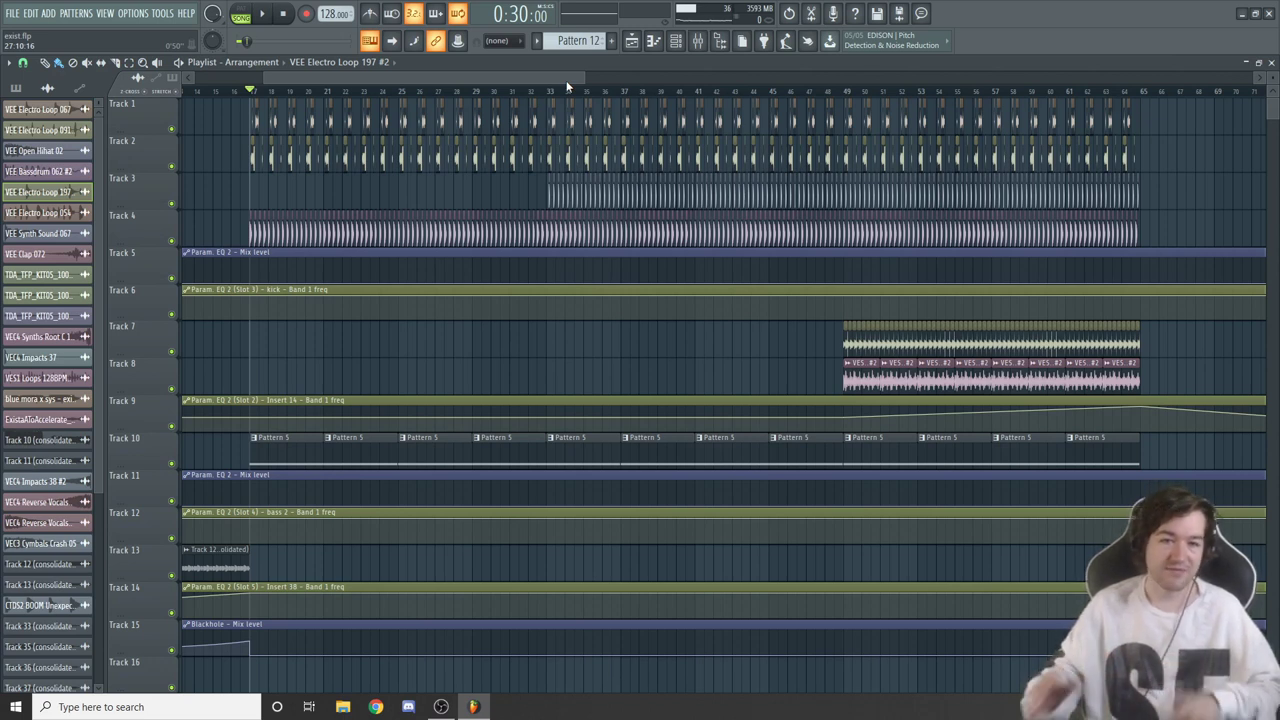
{"action": "left_click_drag", "start_coordinate": [571, 78], "coordinate": [500, 78]}
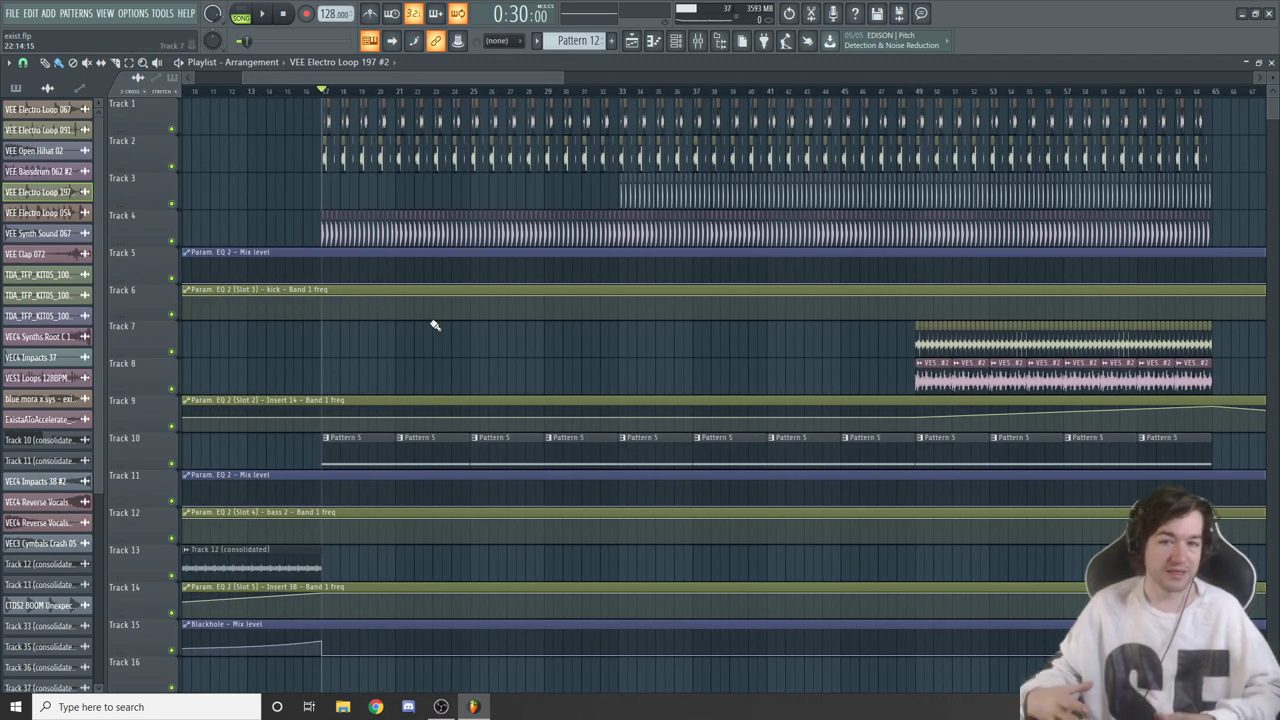
{"action": "key", "text": "space"}
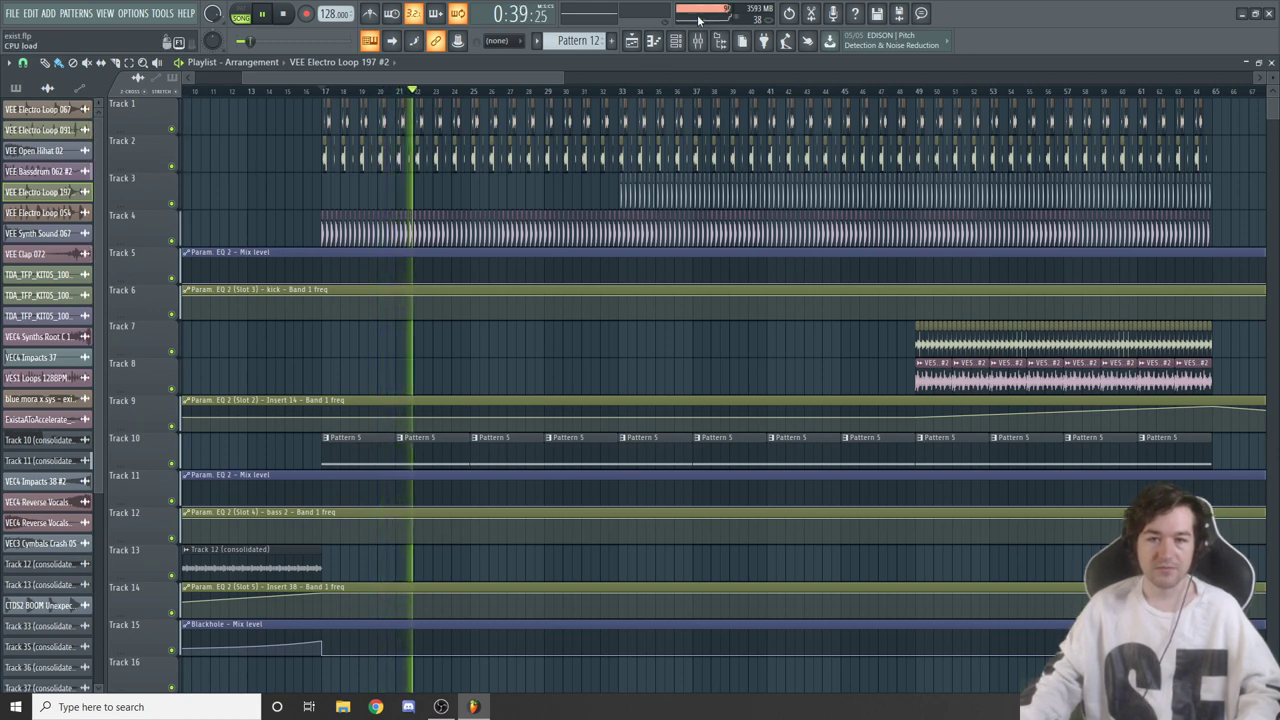
{"action": "key", "text": "space"}
Inspect the sampler settings of the VEE Electro Loop 091 #2 clip on Track 2 at bar 17 and close them
{"action": "scroll", "coordinate": [425, 140], "scroll_direction": "up", "scroll_amount": 4}
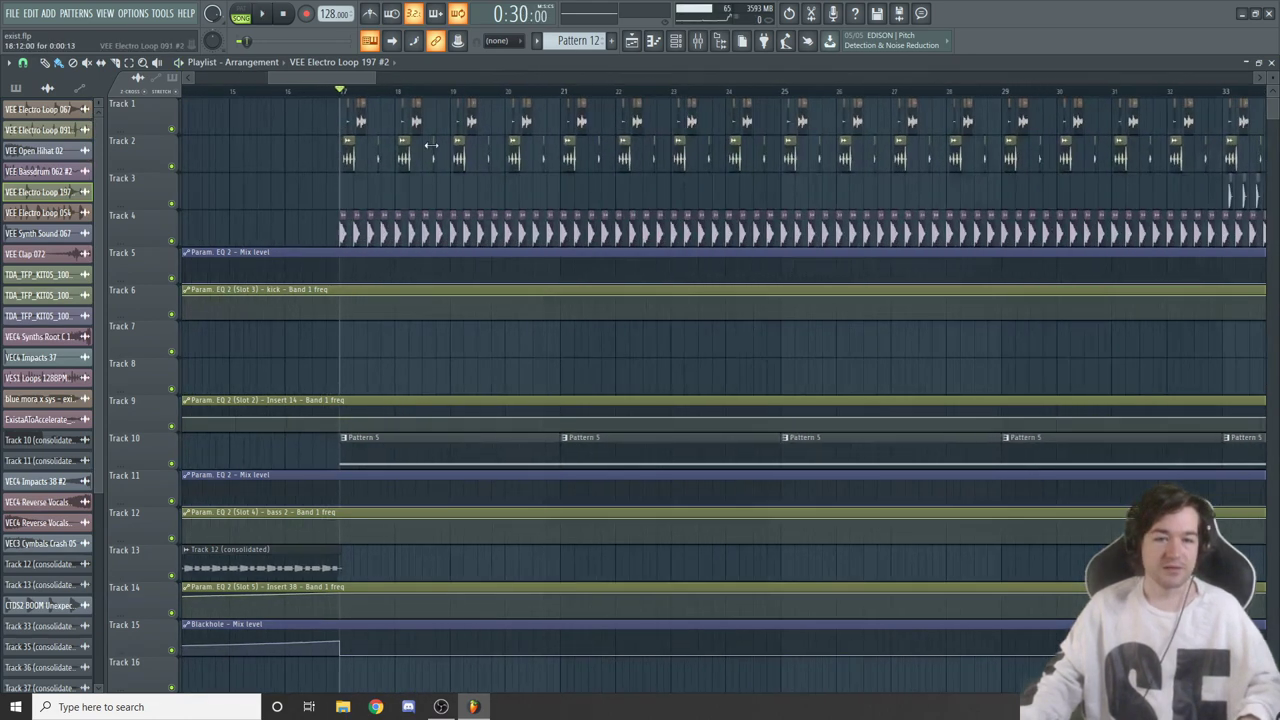
{"action": "scroll", "coordinate": [431, 145], "scroll_direction": "up", "scroll_amount": 3}
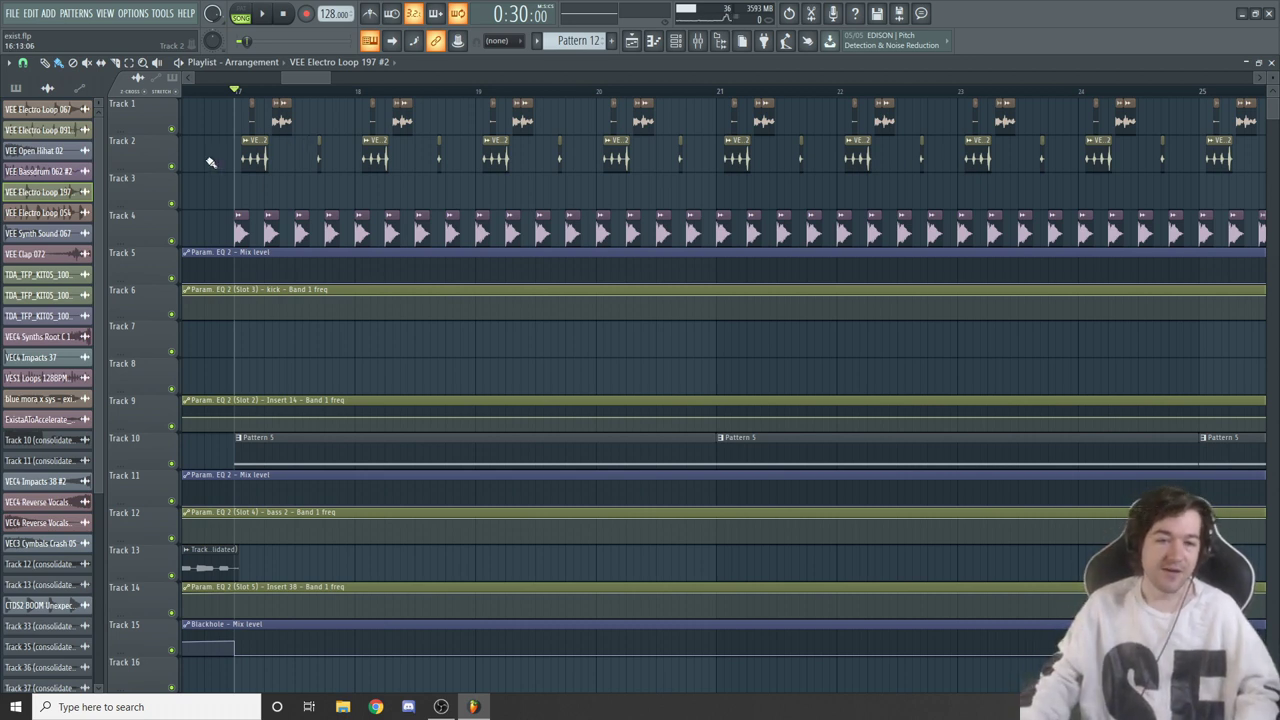
{"action": "double_click", "coordinate": [251, 157]}
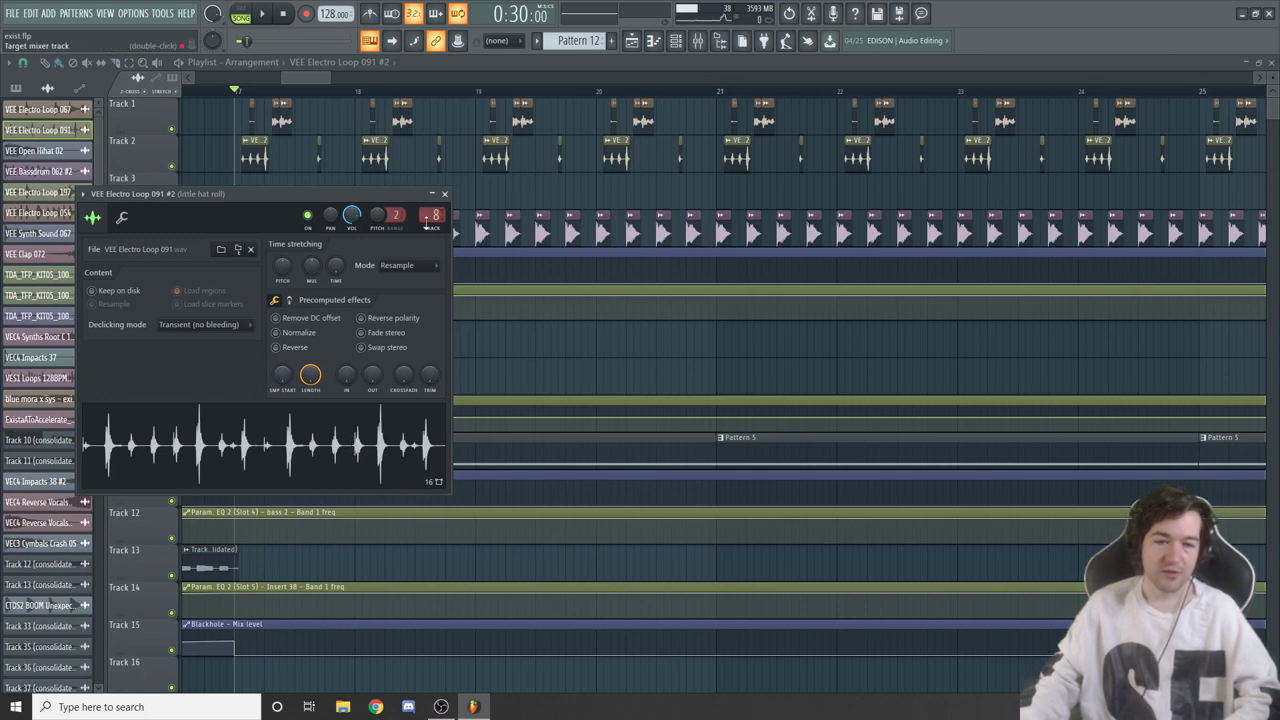
{"action": "left_click", "coordinate": [444, 194]}
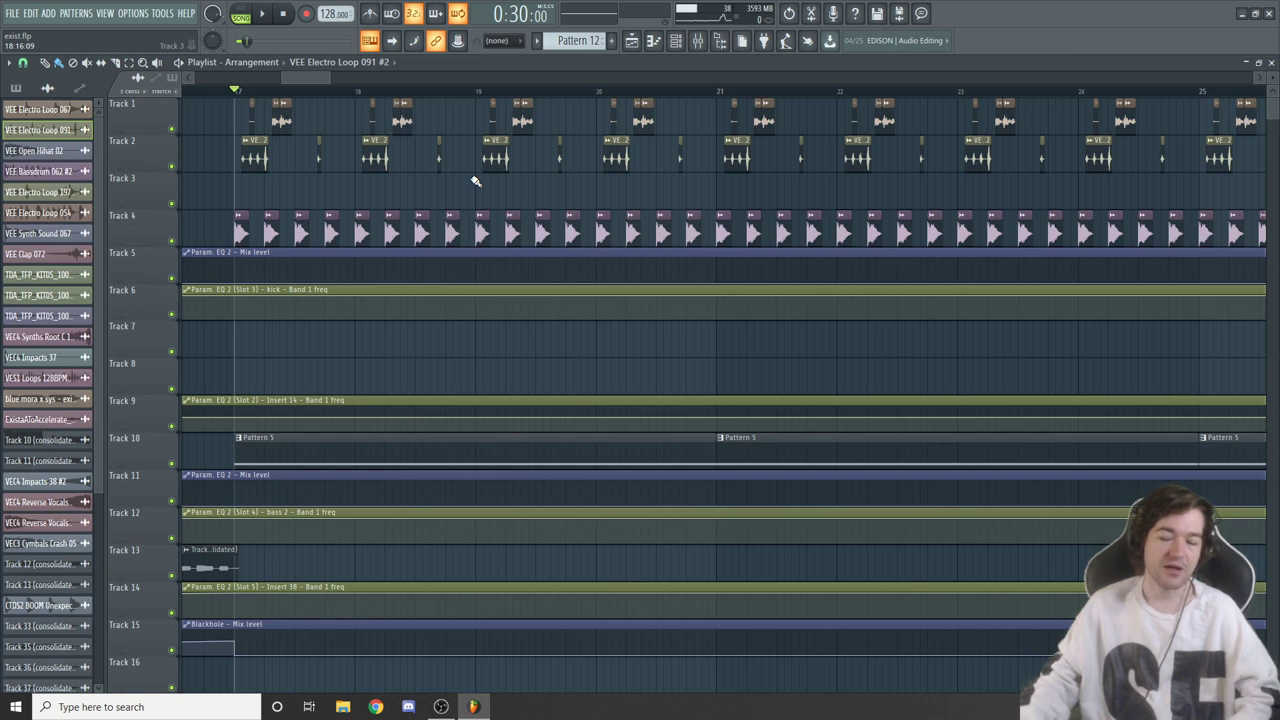
Mute Track 1, play the remaining drums from bar 17, and stop playback
{"action": "left_click", "coordinate": [172, 130]}
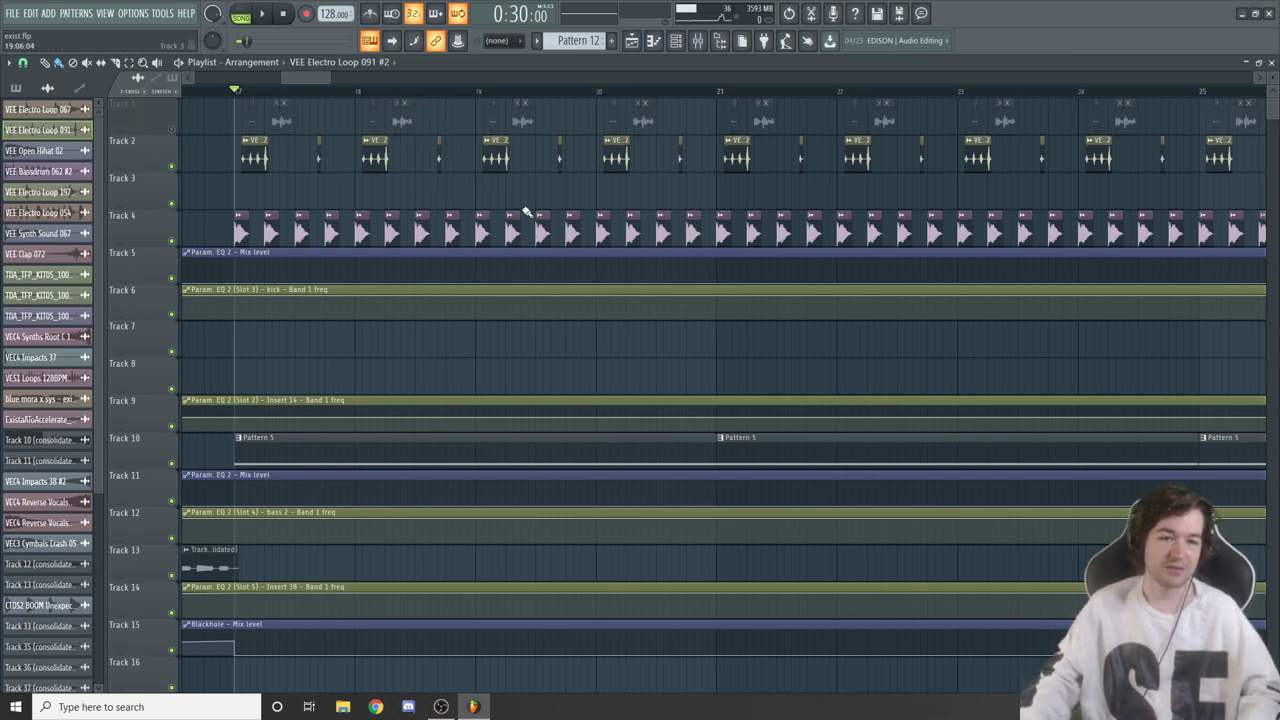
{"action": "key", "text": "space"}
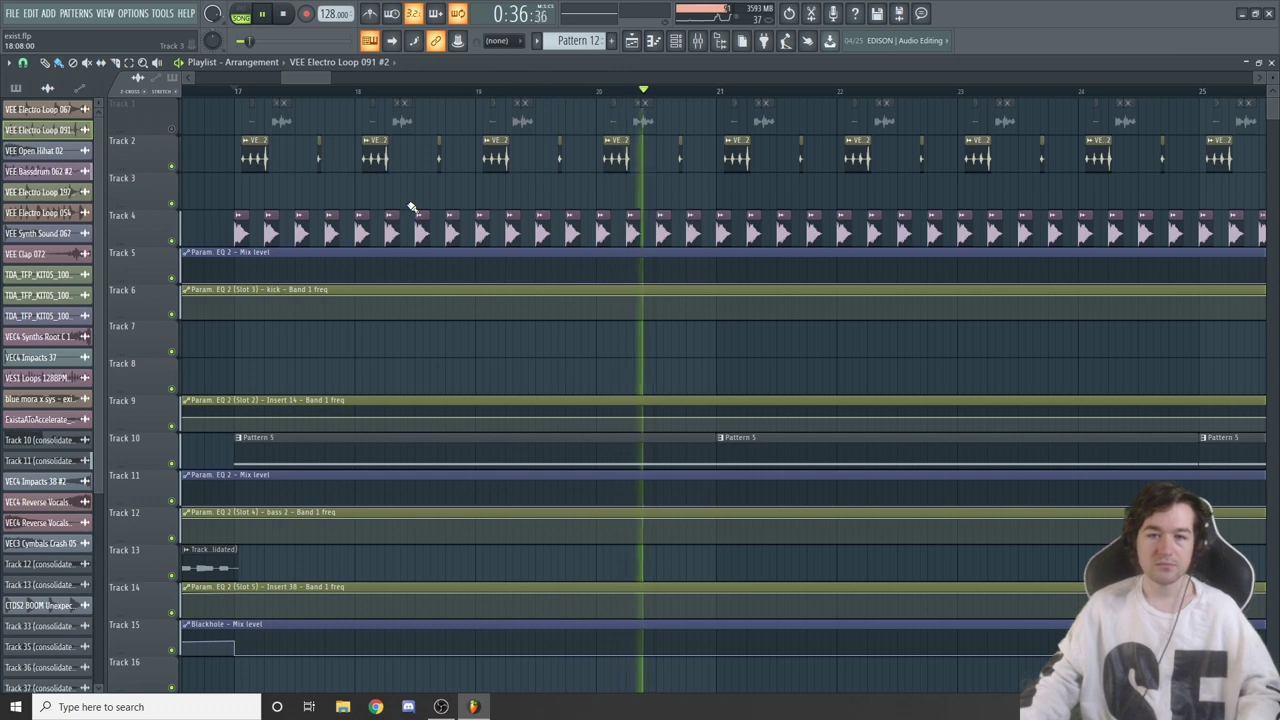
{"action": "key", "text": "space"}
Mute Track 2, unmute Track 1, and inspect the sampler settings of its VEE Electro Loop 067 clip
{"action": "left_click", "coordinate": [171, 166]}
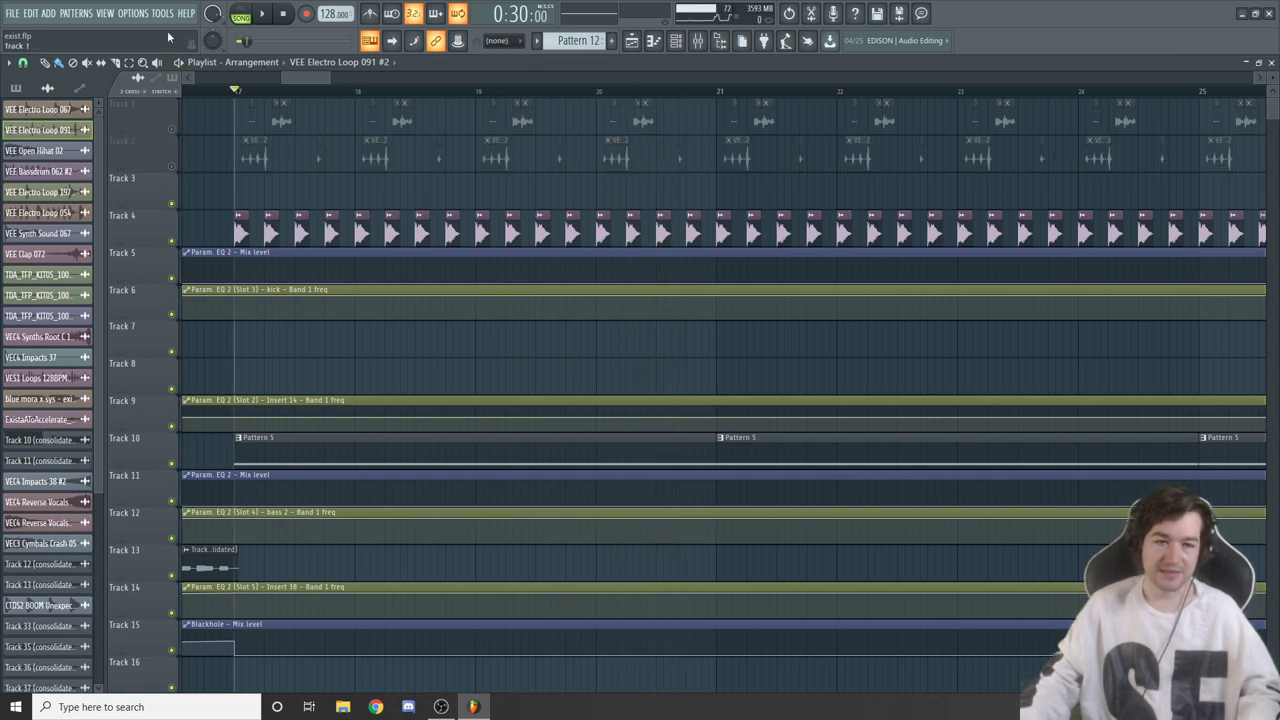
{"action": "left_click", "coordinate": [171, 128]}
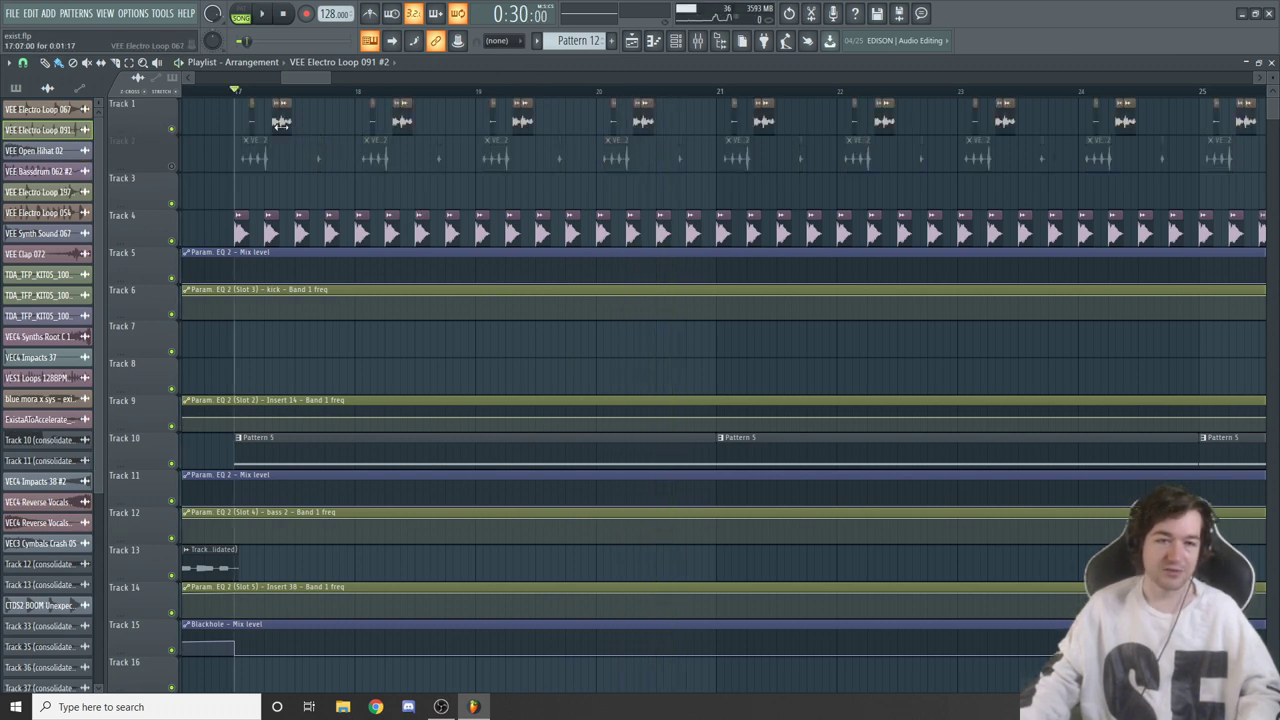
{"action": "left_click", "coordinate": [372, 104]}
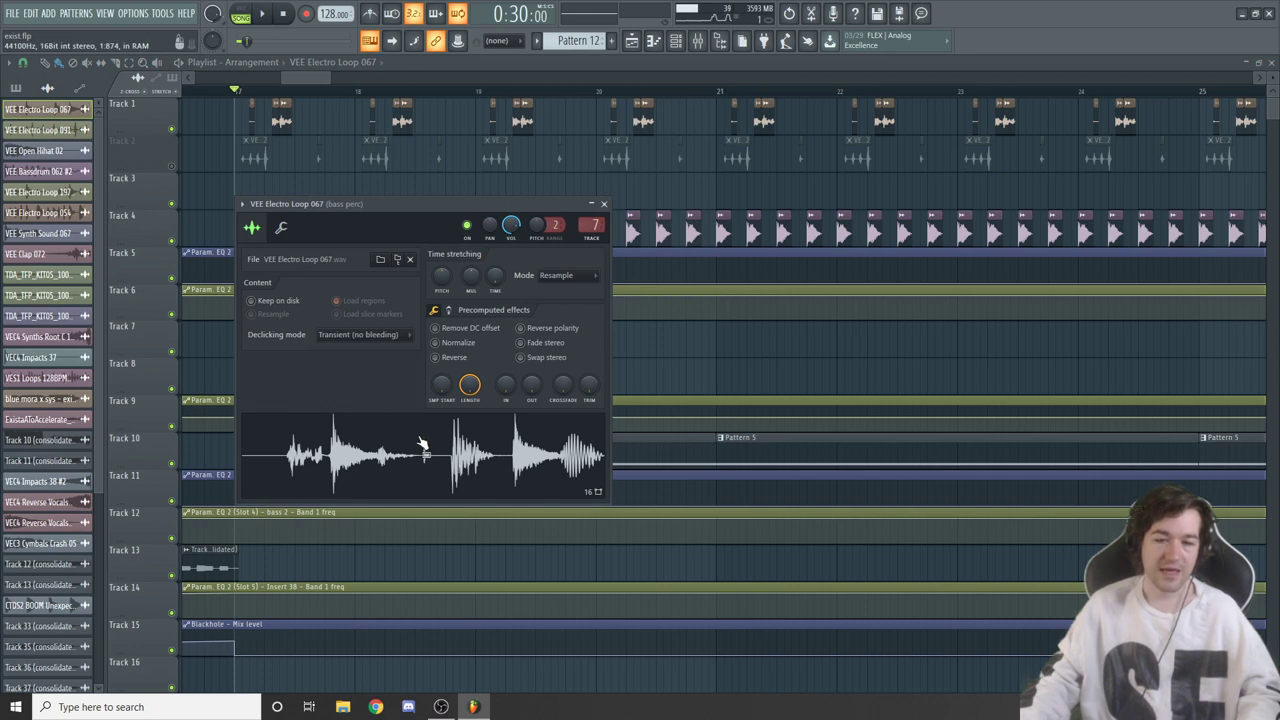
{"action": "left_click", "coordinate": [603, 204]}
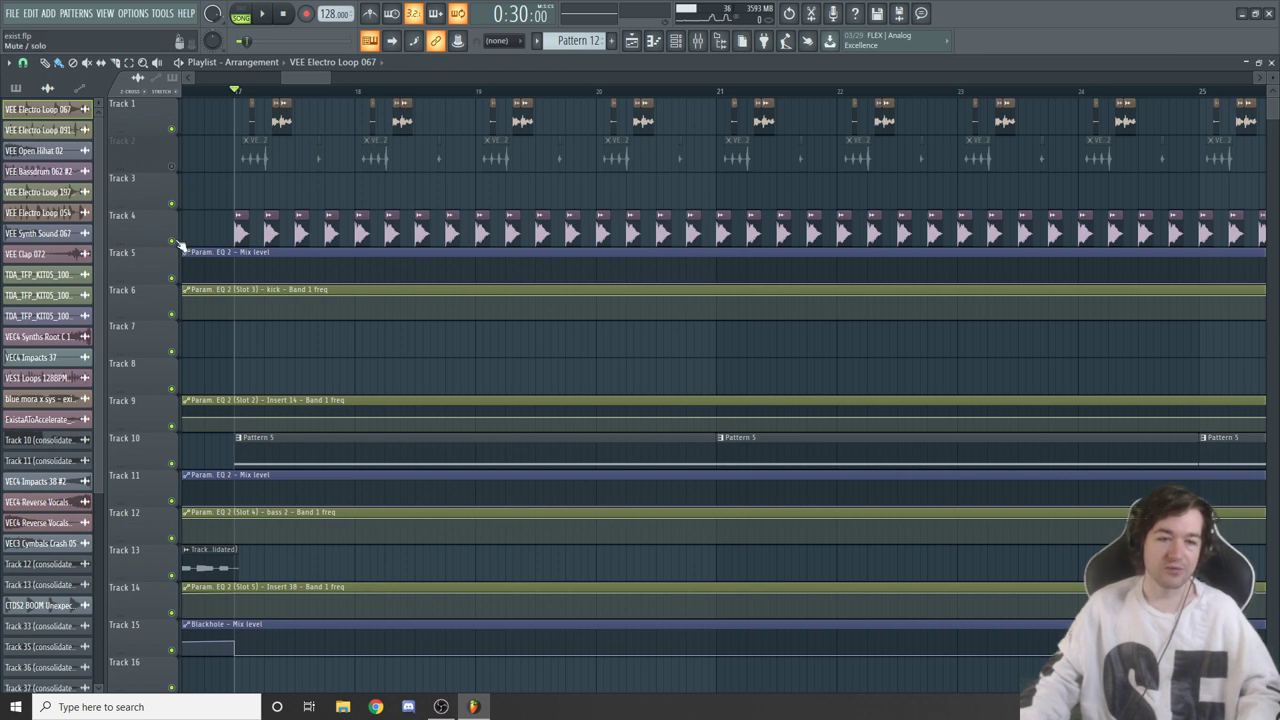
Mute the kick on Track 4, unmute Track 2, and play the percussion loops from bar 17
{"action": "left_click", "coordinate": [171, 241]}
{"action": "left_click", "coordinate": [171, 166]}
{"action": "key", "text": "space"}
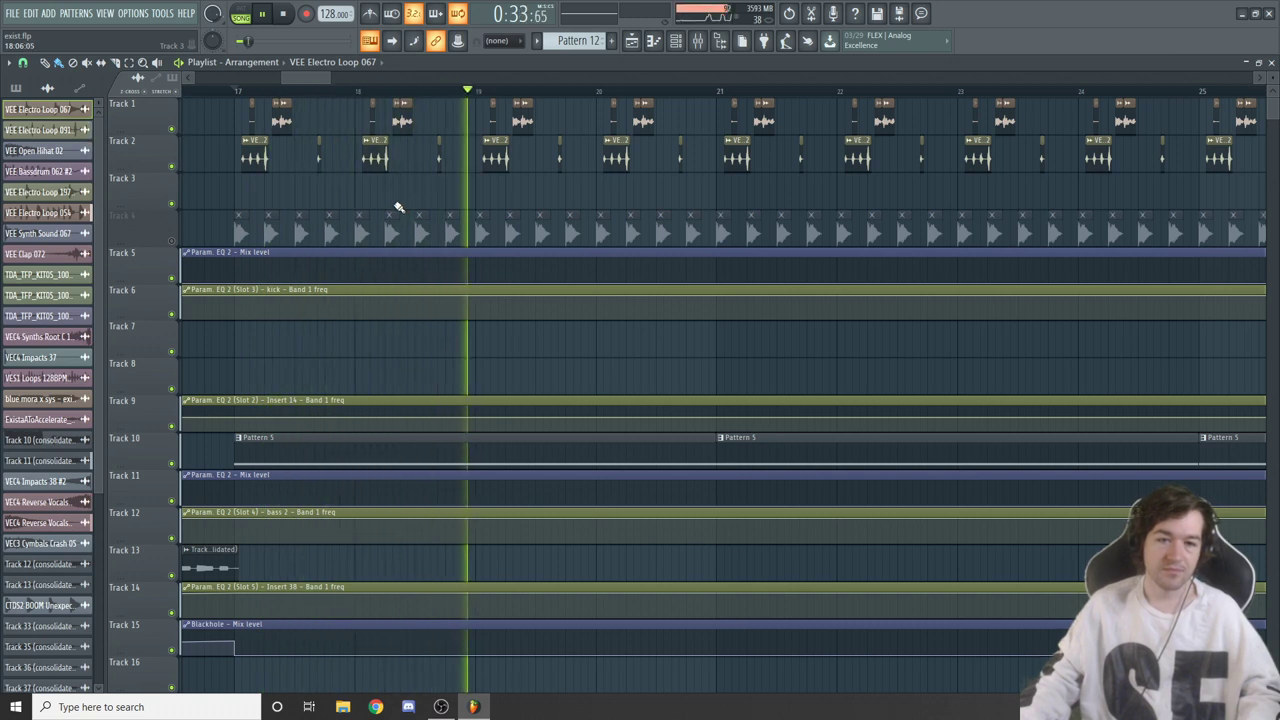
{"action": "key", "text": "space"}
Unmute the kick on Track 4 and play the full drum groove from bar 17
{"action": "left_click", "coordinate": [172, 241]}
{"action": "key", "text": "space"}
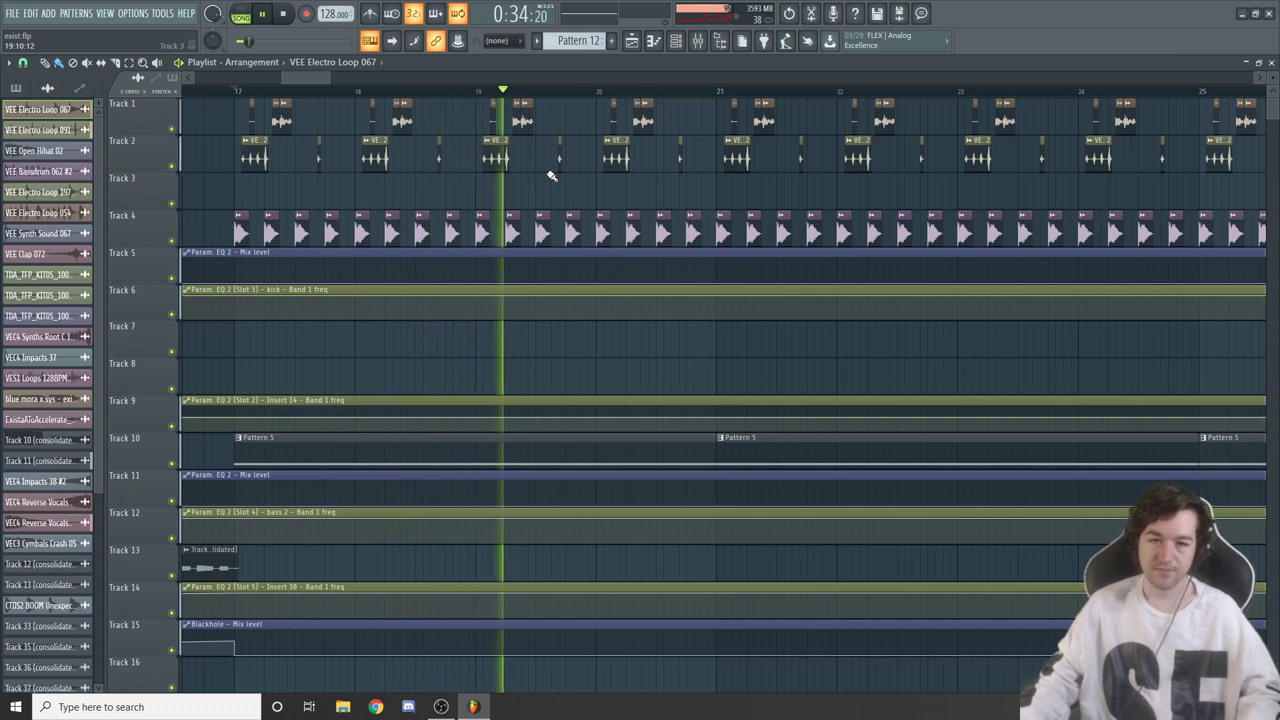
{"action": "key", "text": "space"}
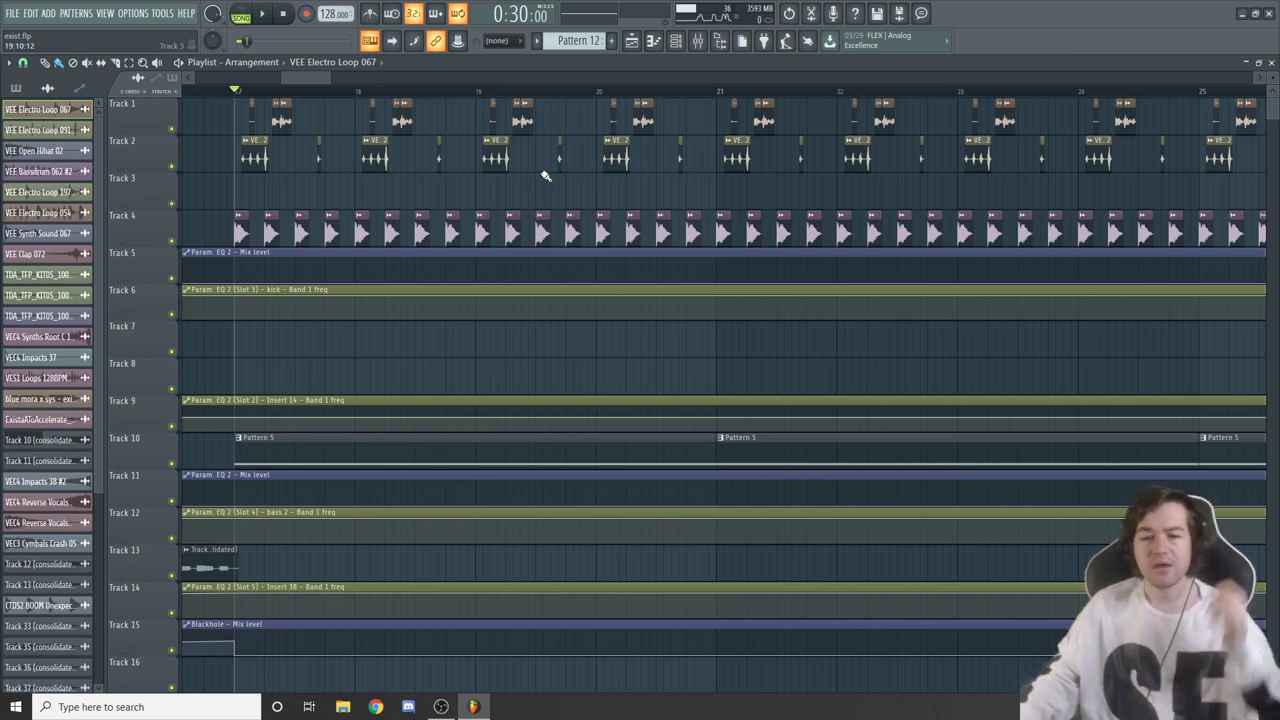
Place the playhead just before the Track 21 clip in bar 18 and inspect that VEE Electro Loop 054 clip's sampler settings
{"action": "scroll", "coordinate": [591, 322], "scroll_direction": "down", "scroll_amount": 10}
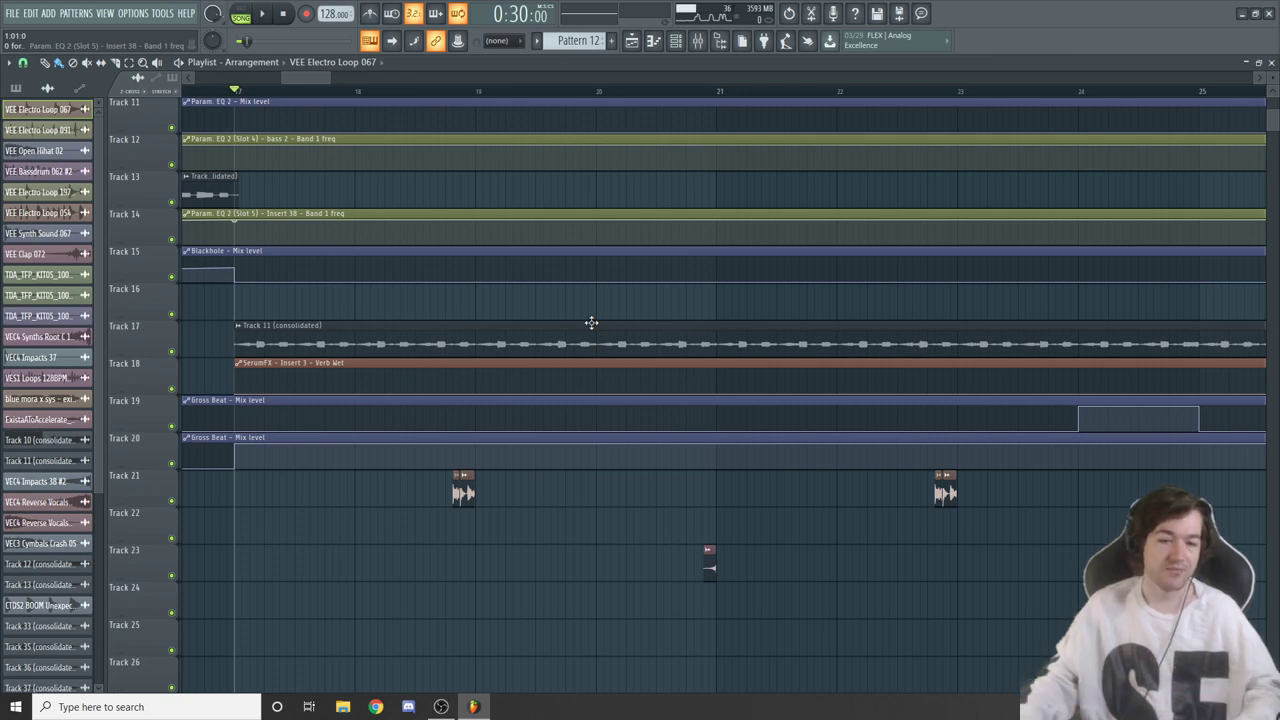
{"action": "scroll", "coordinate": [591, 322], "scroll_direction": "down", "scroll_amount": 2}
{"action": "left_click", "coordinate": [447, 92]}
{"action": "double_click", "coordinate": [463, 417]}
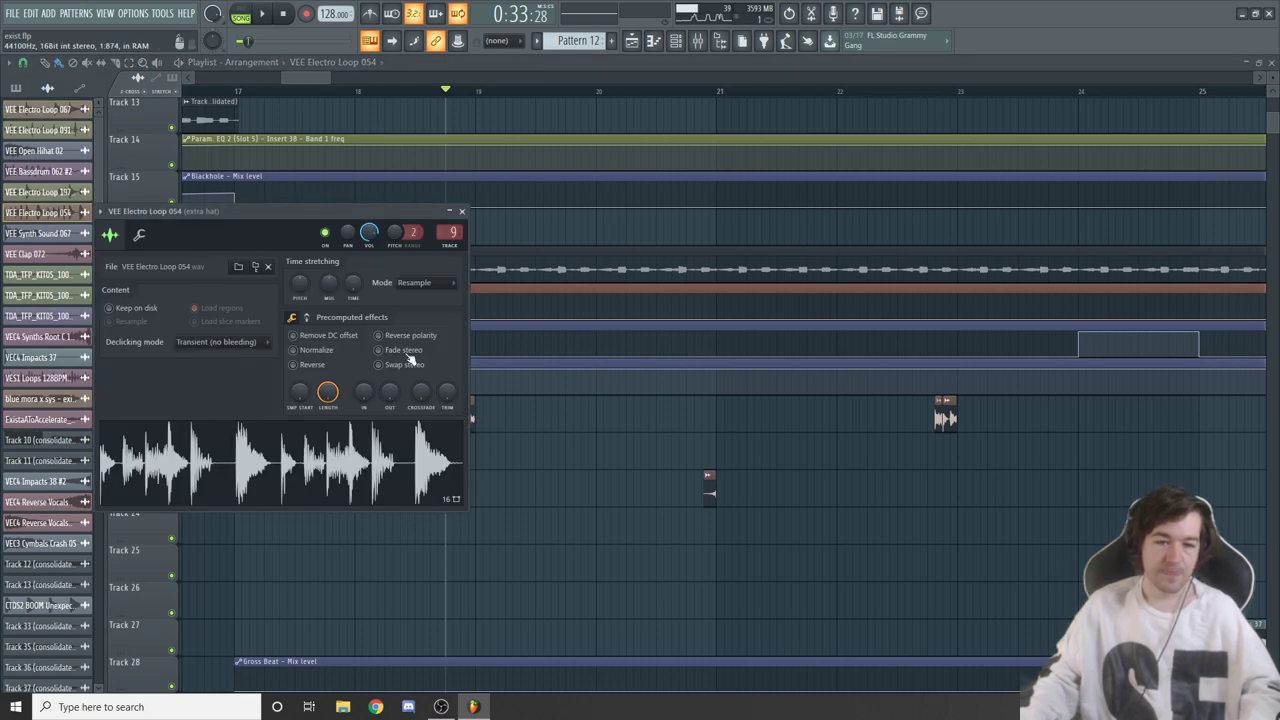
{"action": "left_click", "coordinate": [461, 211]}
Open the Gross Beat effect in slot 3 of the extra hat mixer insert and play the clip through it
{"action": "left_click", "coordinate": [700, 42]}
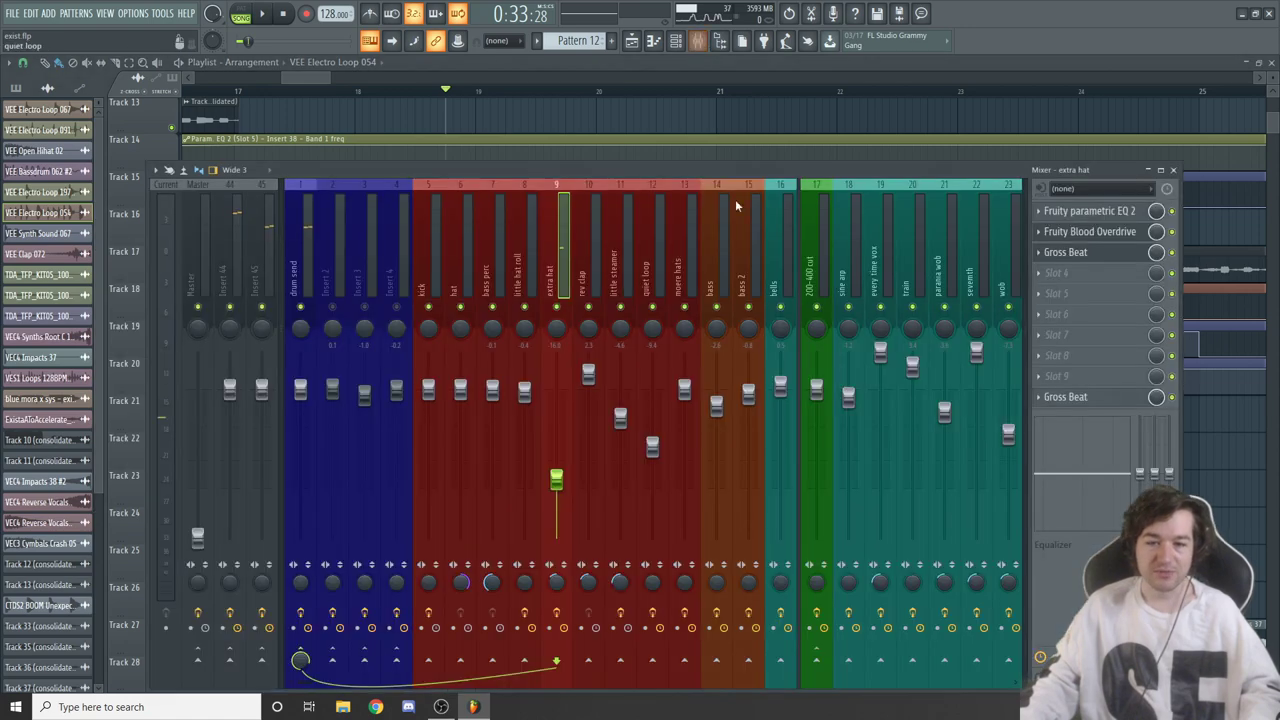
{"action": "left_click", "coordinate": [1095, 252]}
{"action": "left_click_drag", "start_coordinate": [772, 204], "coordinate": [772, 236]}
{"action": "key", "text": "space"}
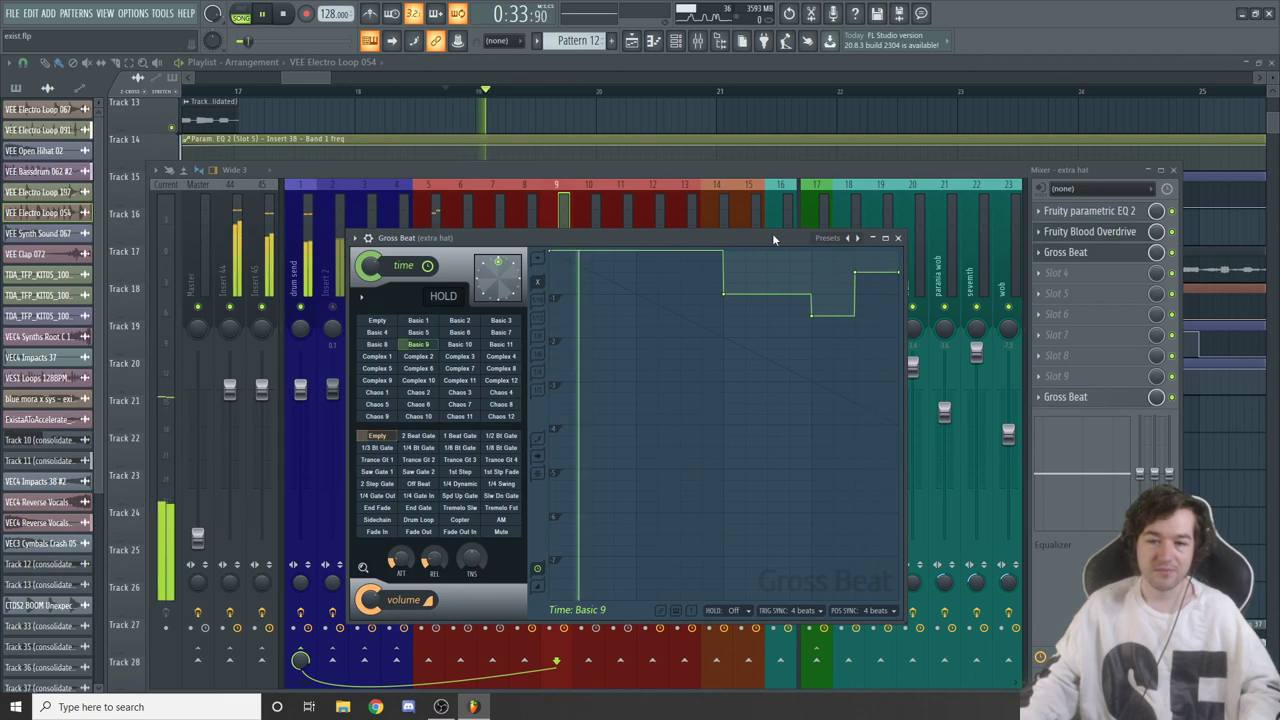
{"action": "key", "text": "space"}
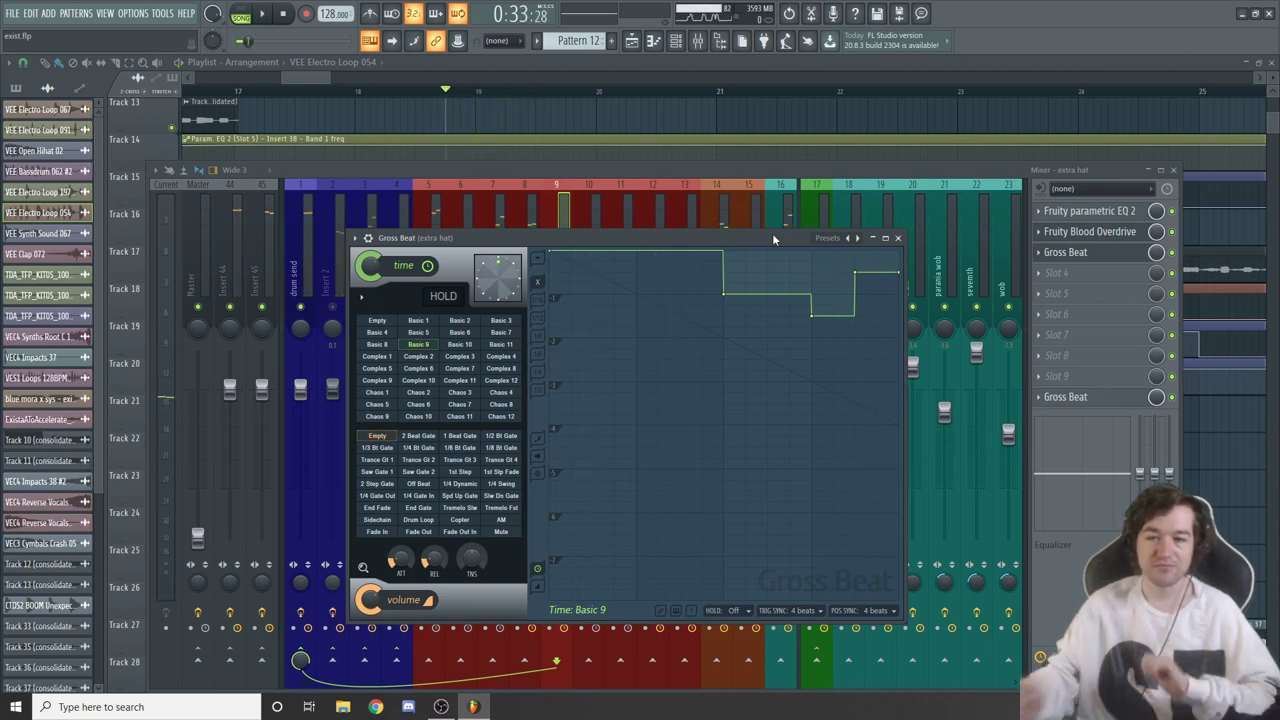
Play the extra hat clip through Gross Beat again and inspect the Fruity Blood Overdrive effect on the same insert
{"action": "key", "text": "space"}
{"action": "key", "text": "space"}
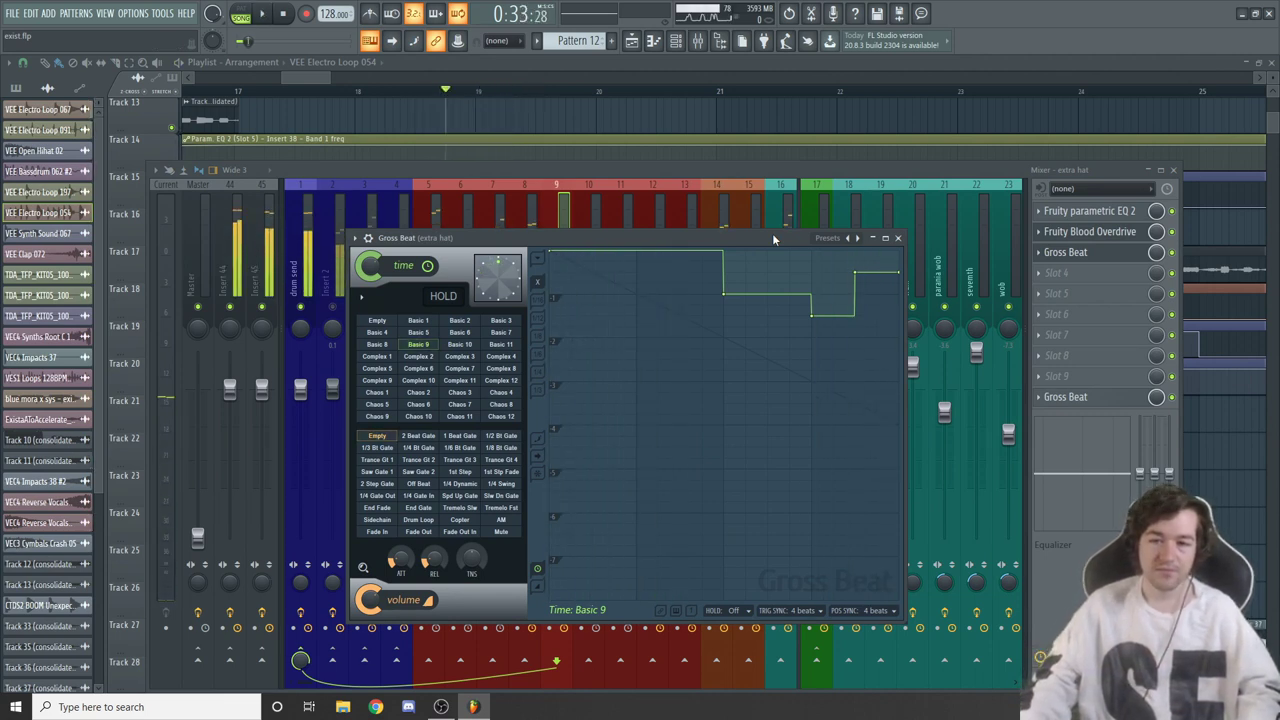
{"action": "left_click", "coordinate": [1117, 232]}
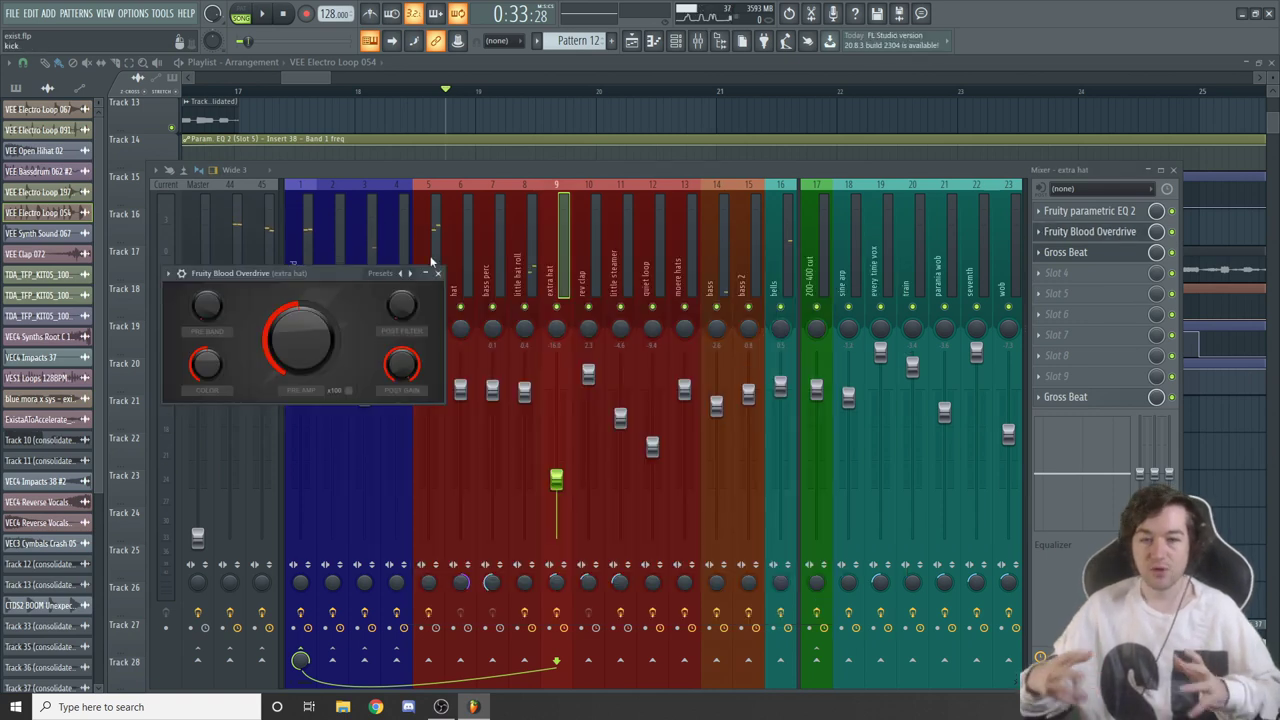
{"action": "left_click", "coordinate": [437, 273]}
{"action": "left_click", "coordinate": [320, 76]}
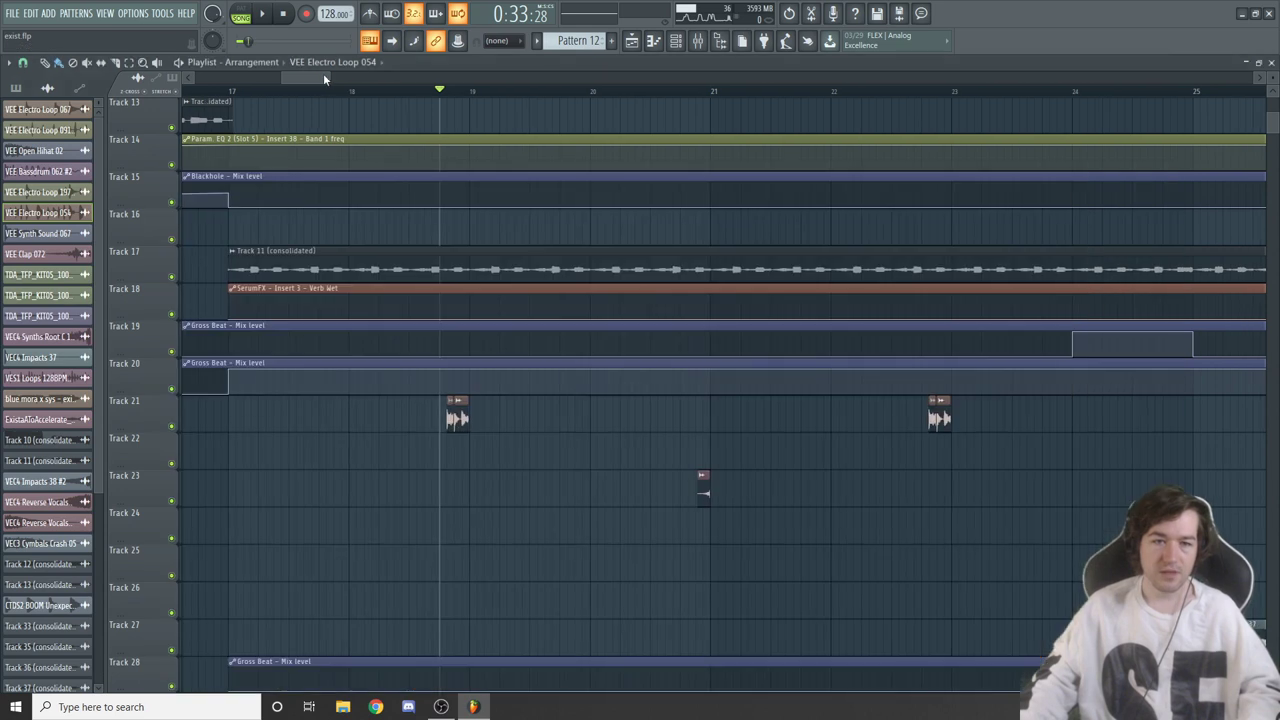
Inspect the sampler settings of the VEE Clap 072 clip on Track 23 and place the playhead just before that clip
{"action": "left_click_drag", "start_coordinate": [328, 75], "coordinate": [345, 76]}
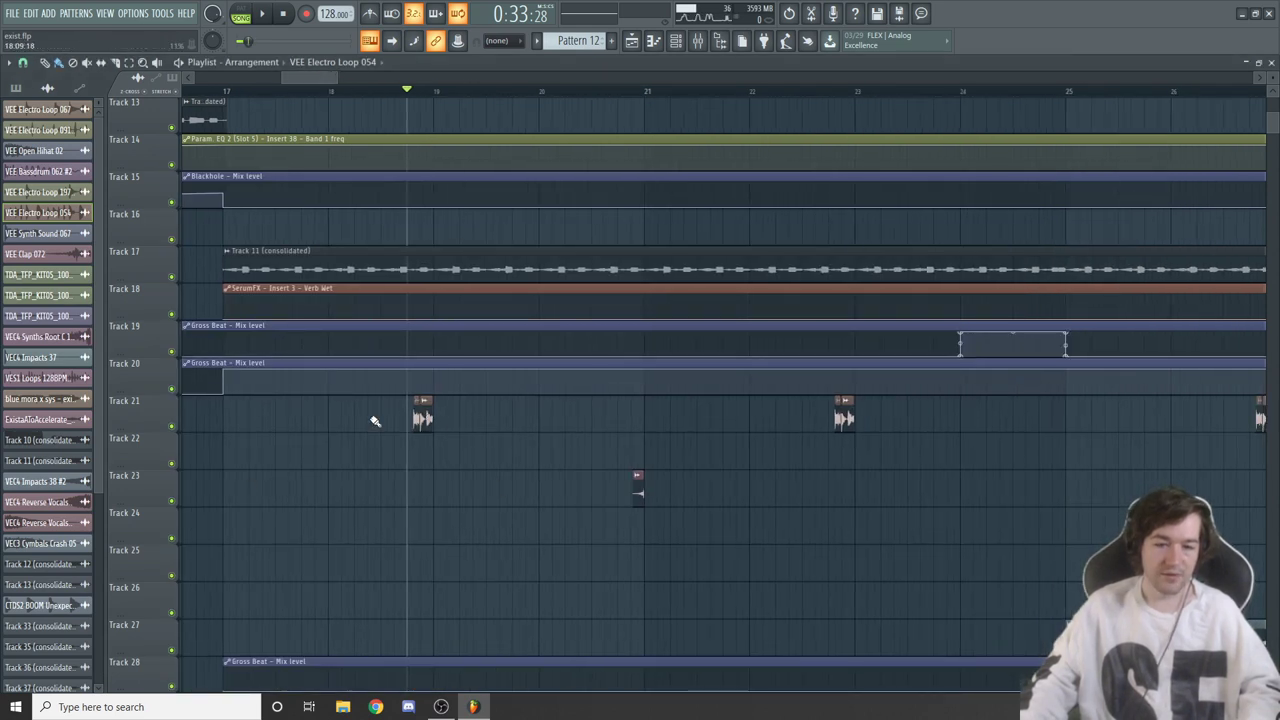
{"action": "double_click", "coordinate": [636, 495]}
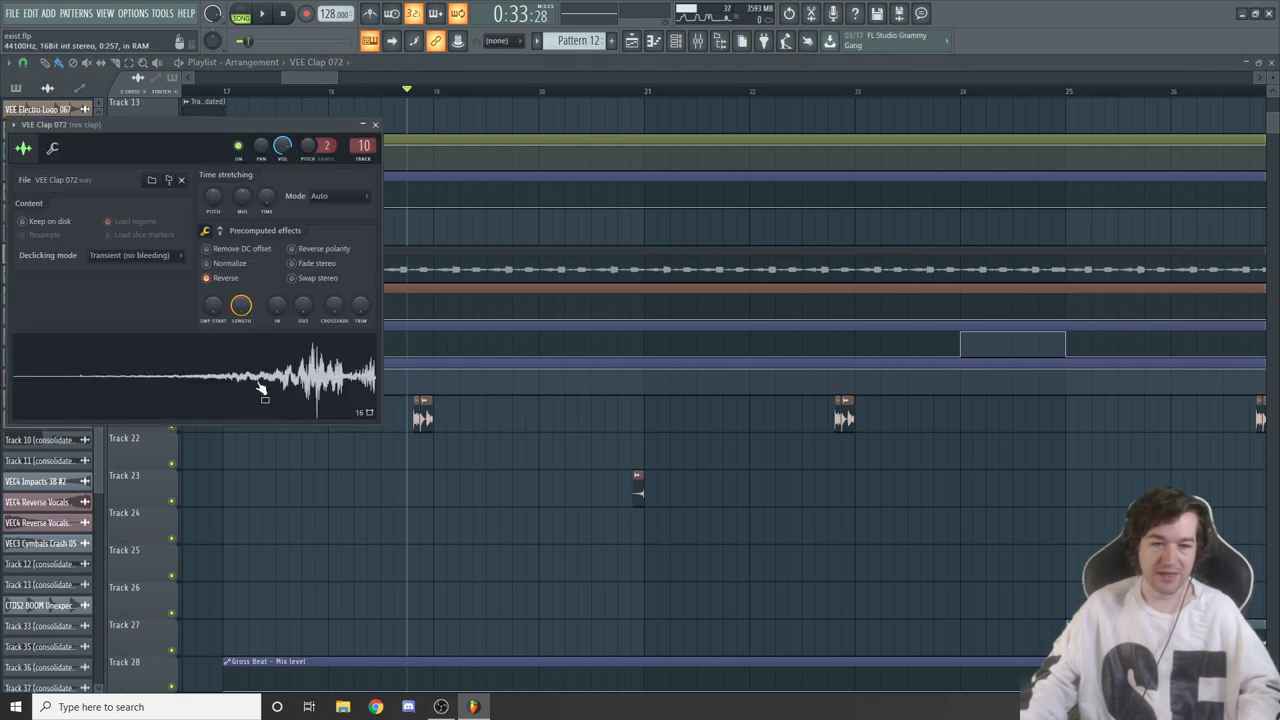
{"action": "left_click", "coordinate": [375, 125]}
{"action": "scroll", "coordinate": [663, 506], "scroll_direction": "up", "scroll_amount": 5}
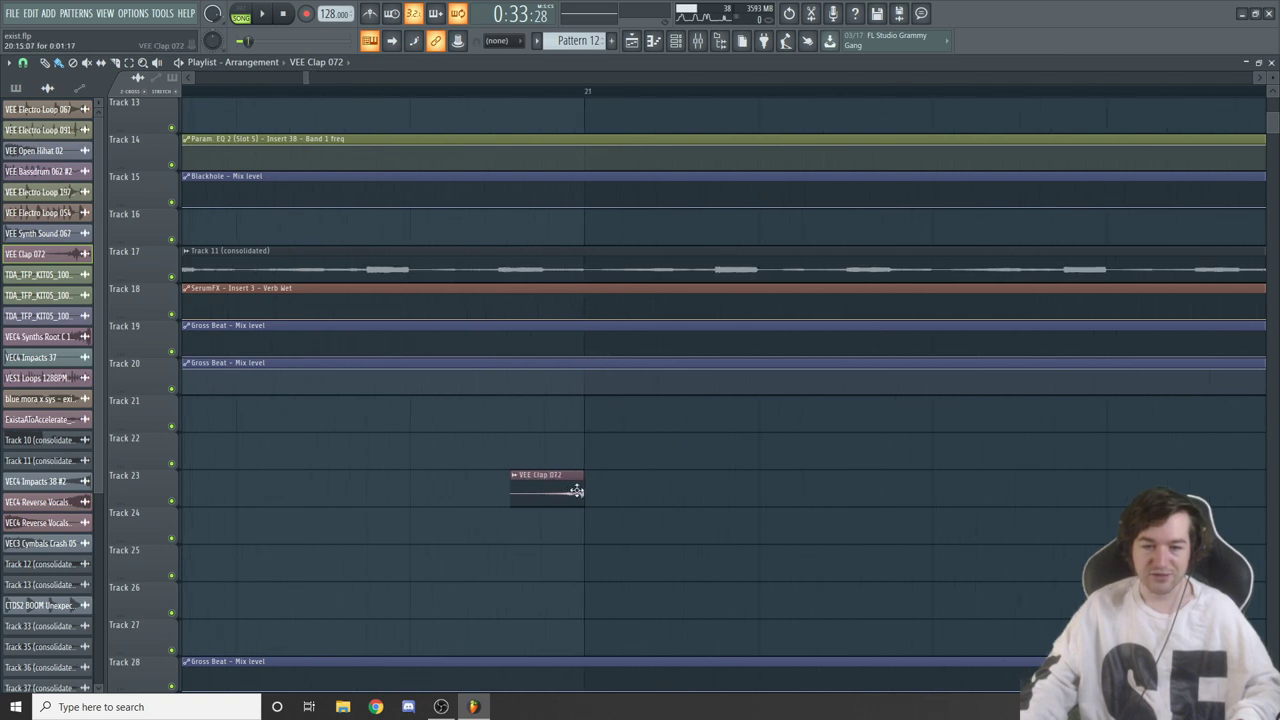
{"action": "mouse_move", "coordinate": [440, 93]}
{"action": "left_mouse_down"}
{"action": "mouse_move", "coordinate": [369, 94]}
{"action": "mouse_move", "coordinate": [410, 94]}
{"action": "left_mouse_up"}
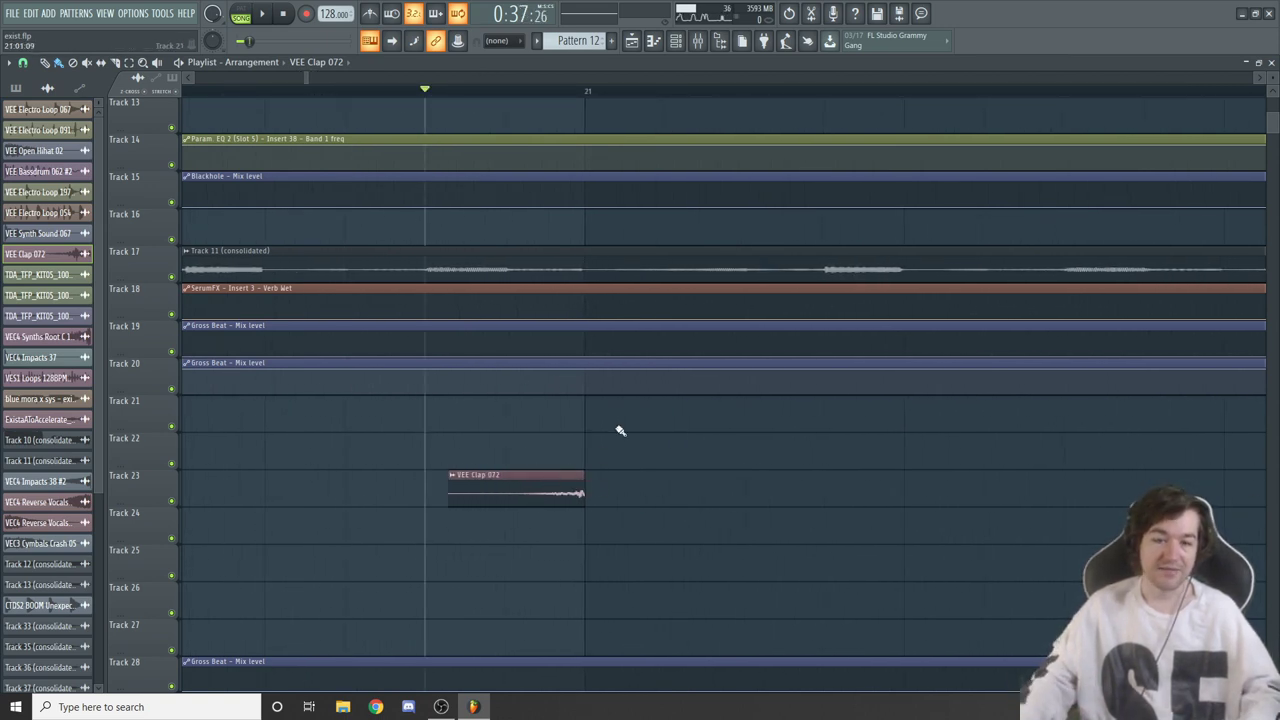
Solo Track 7 and play its loop from just before bar 49
{"action": "scroll", "coordinate": [647, 444], "scroll_direction": "down", "scroll_amount": 6}
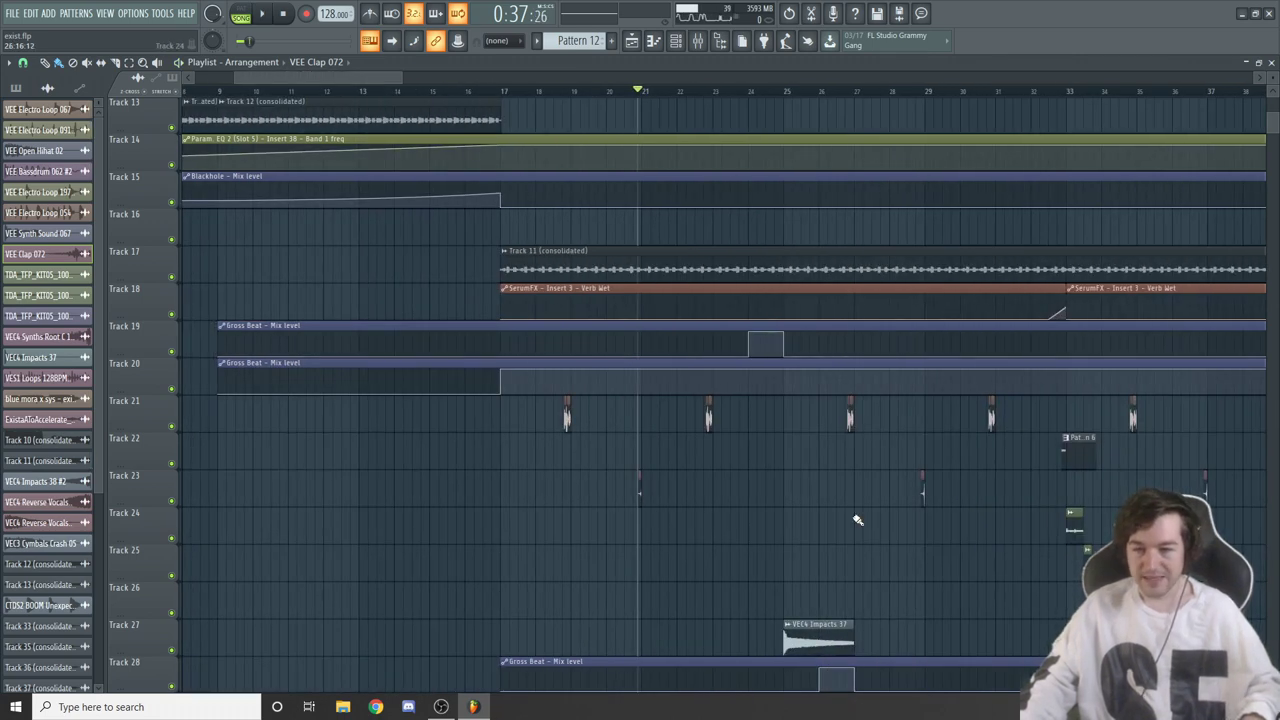
{"action": "scroll", "coordinate": [857, 519], "scroll_direction": "up", "scroll_amount": 5}
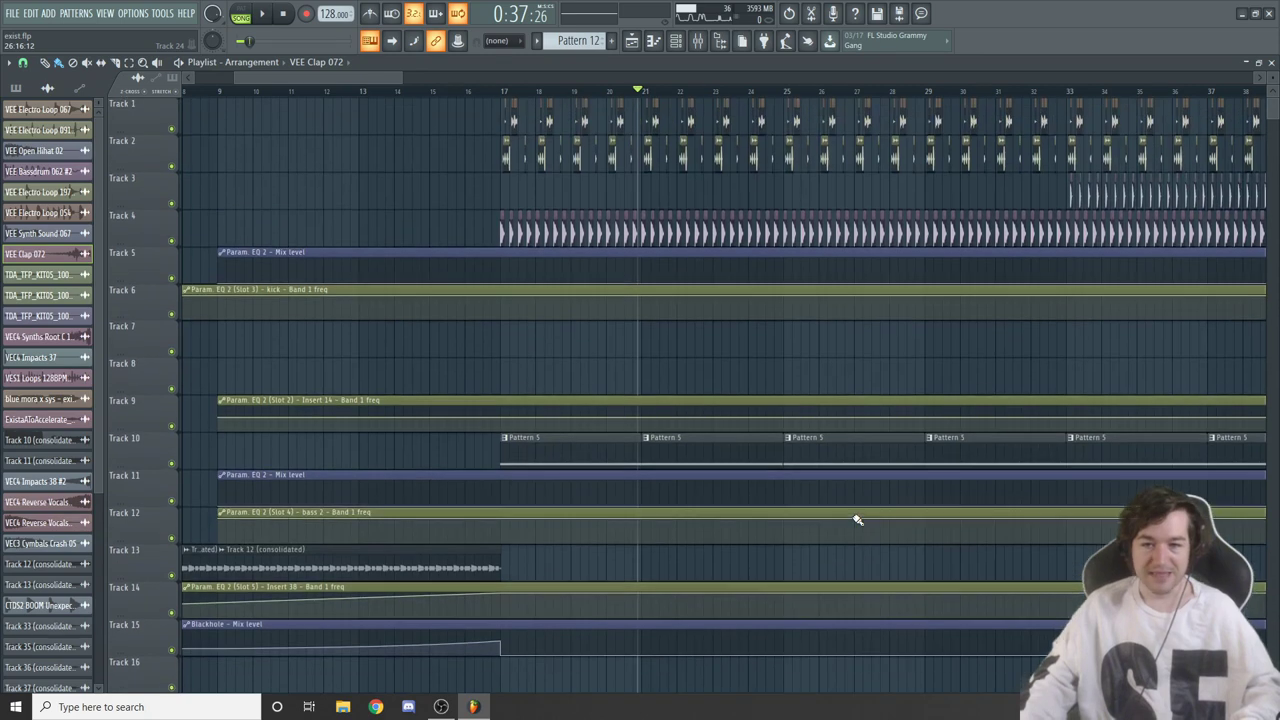
{"action": "left_click_drag", "start_coordinate": [380, 76], "coordinate": [515, 78]}
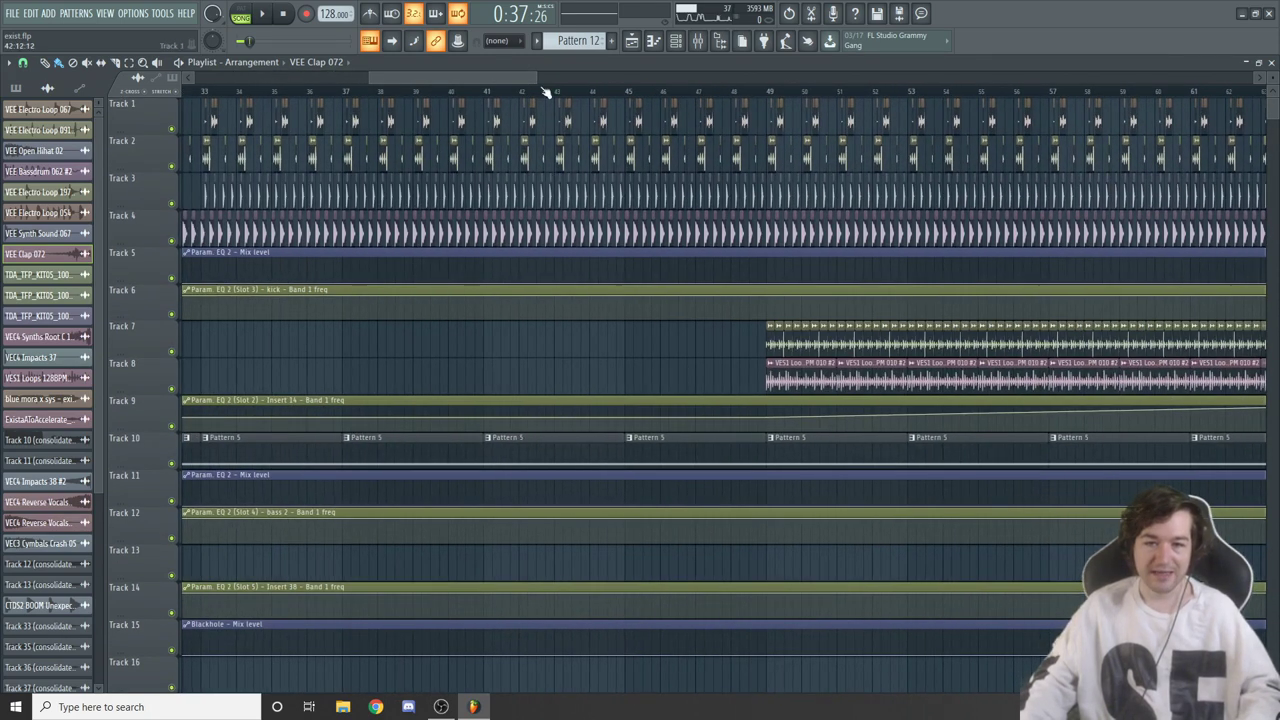
{"action": "left_click", "coordinate": [503, 91]}
{"action": "key", "text": "space"}
{"action": "left_click_drag", "start_coordinate": [501, 78], "coordinate": [549, 74]}
{"action": "key", "text": "space"}
{"action": "left_click", "coordinate": [458, 91]}
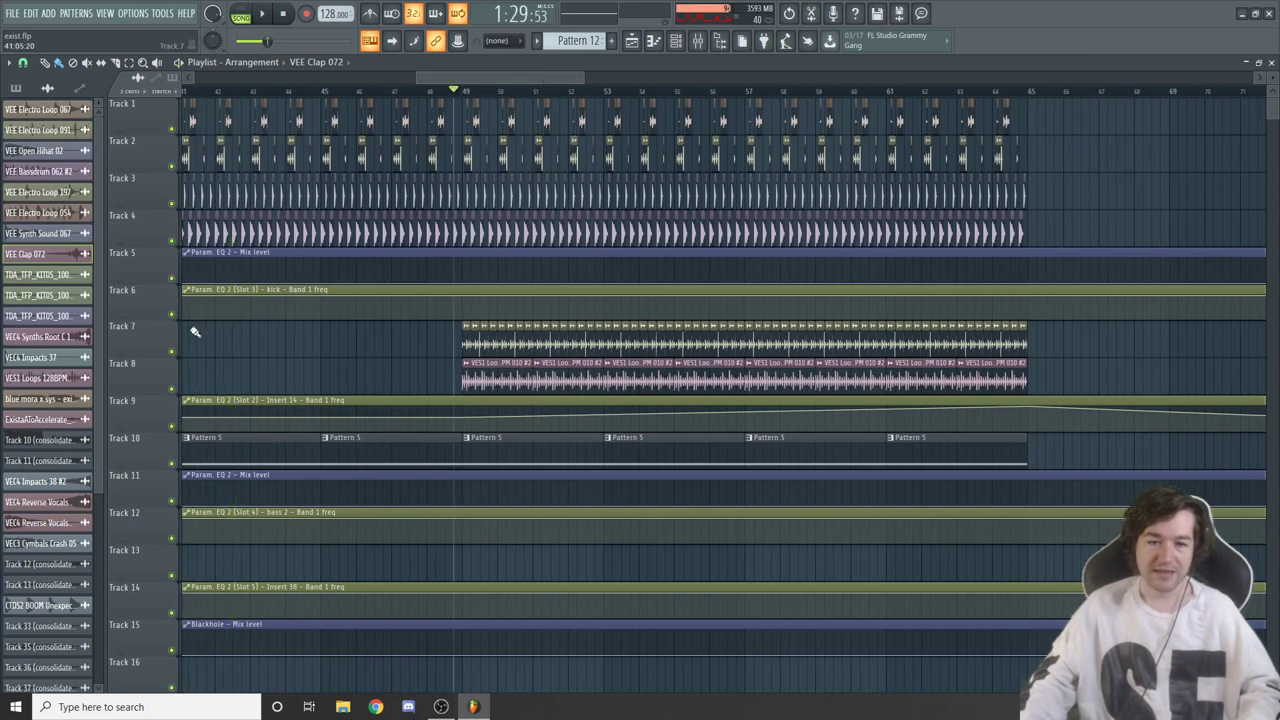
{"action": "right_click", "coordinate": [172, 352]}
{"action": "key", "text": "space"}
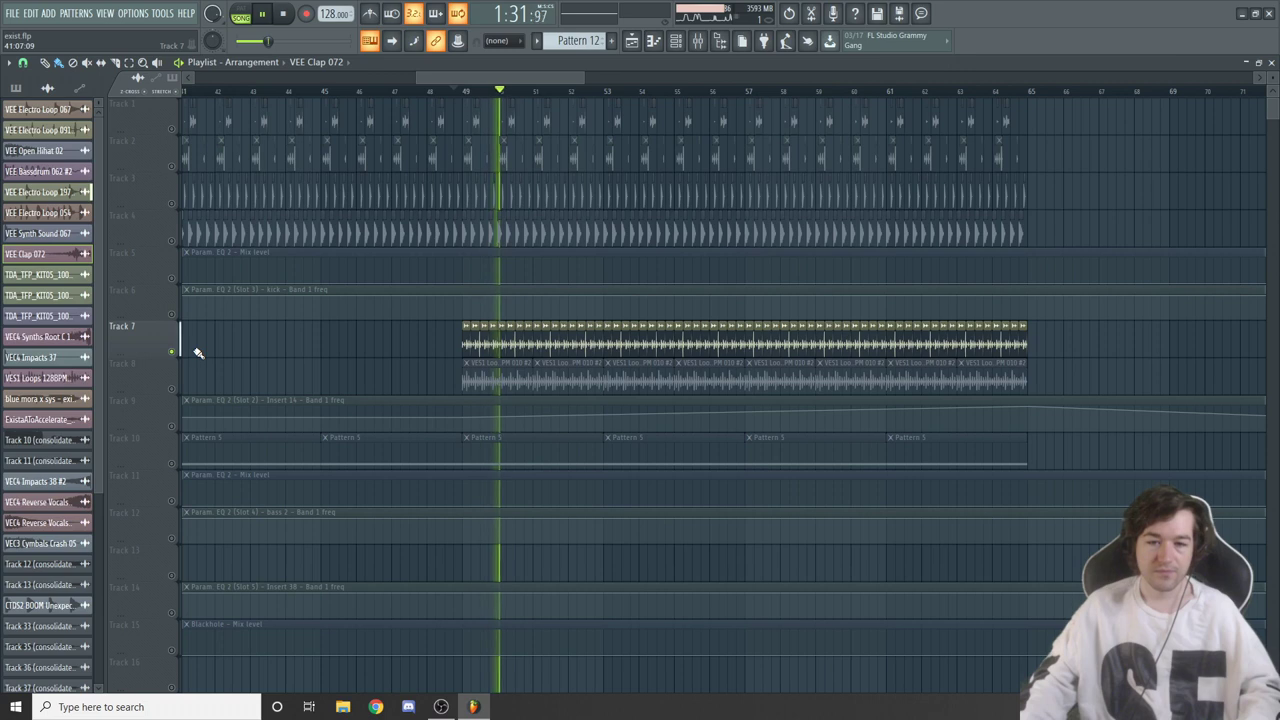
{"action": "key", "text": "space"}
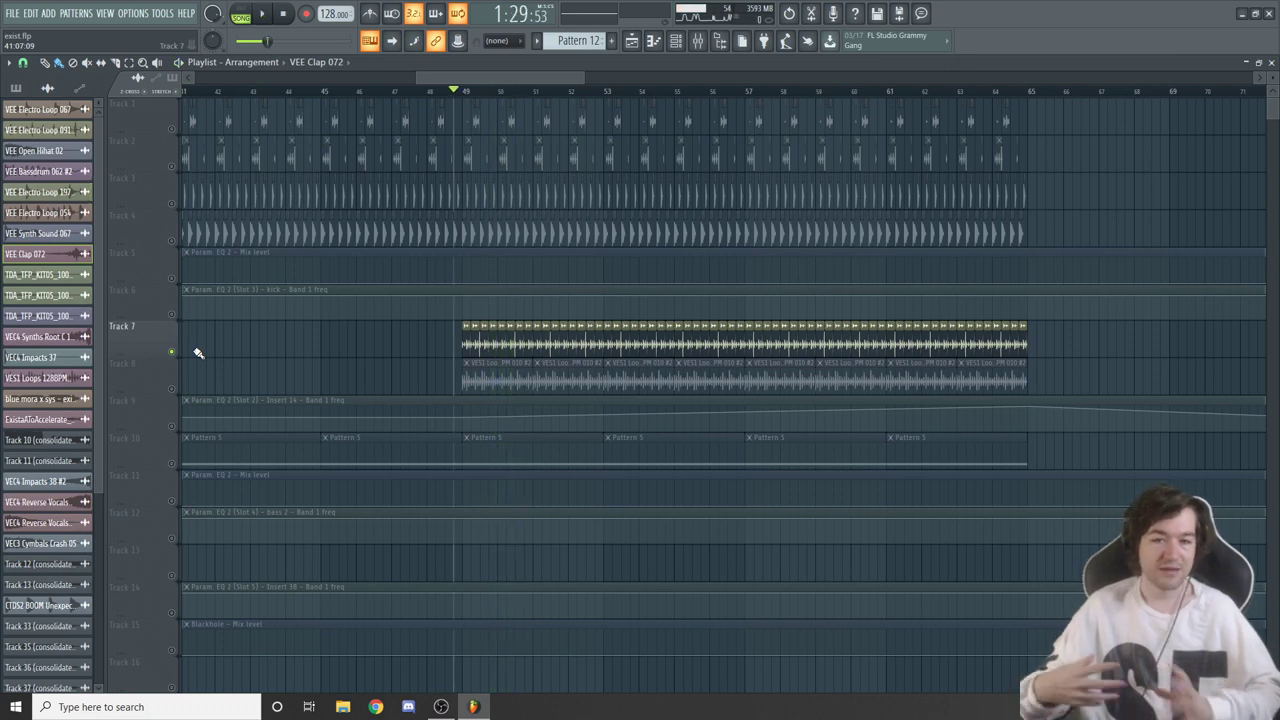
Solo Track 8 with the Track 9 EQ automation enabled and play the loop from bar 49 and again from about bar 62
{"action": "right_click", "coordinate": [172, 390]}
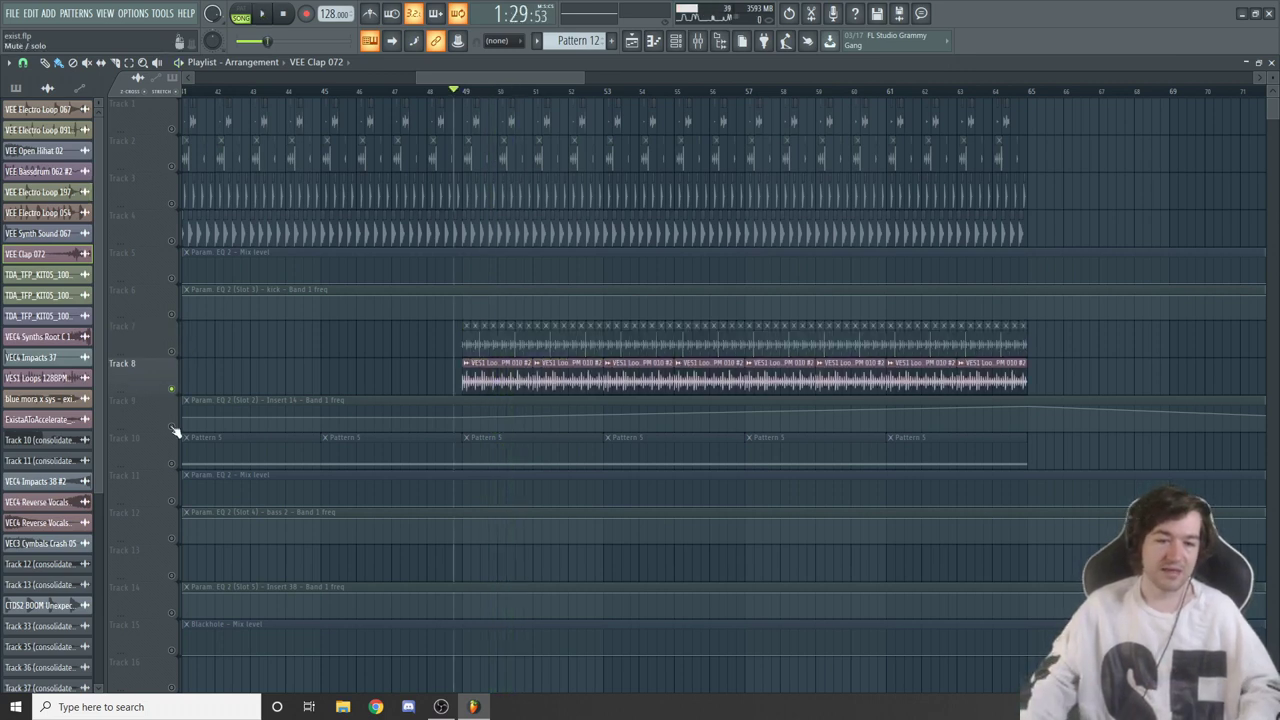
{"action": "left_click", "coordinate": [172, 427]}
{"action": "key", "text": "space"}
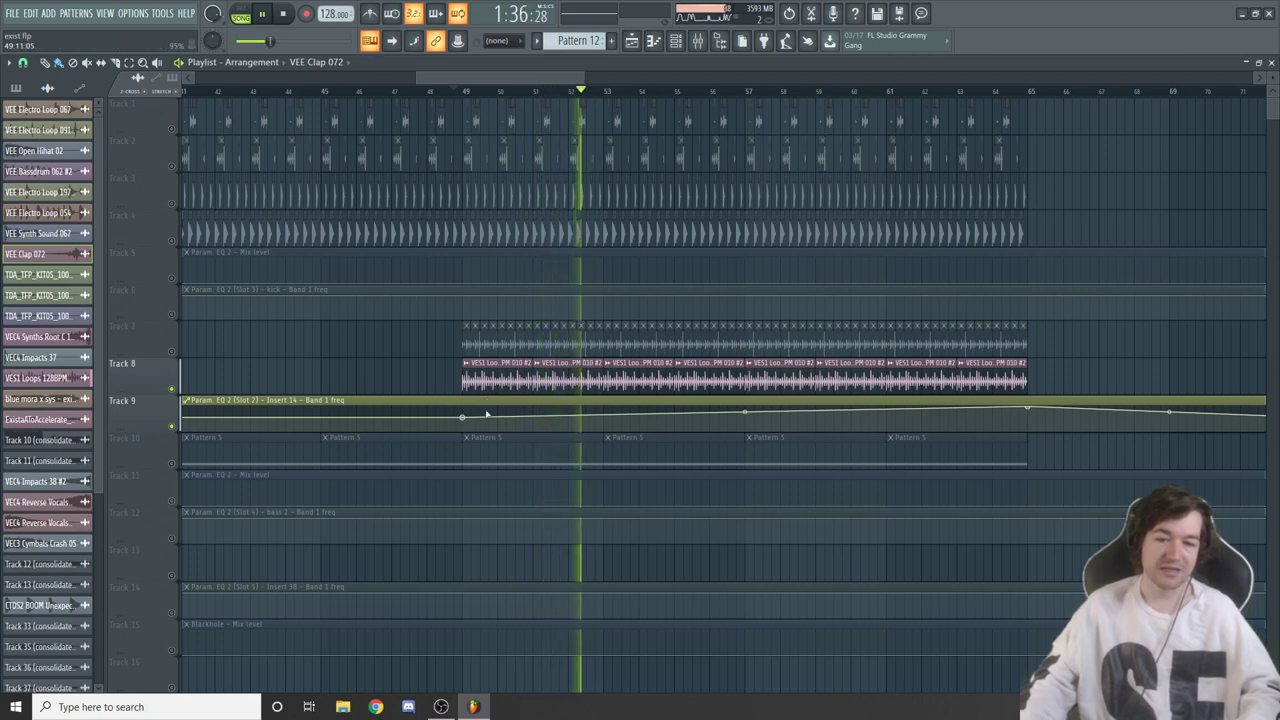
{"action": "left_click", "coordinate": [919, 92]}
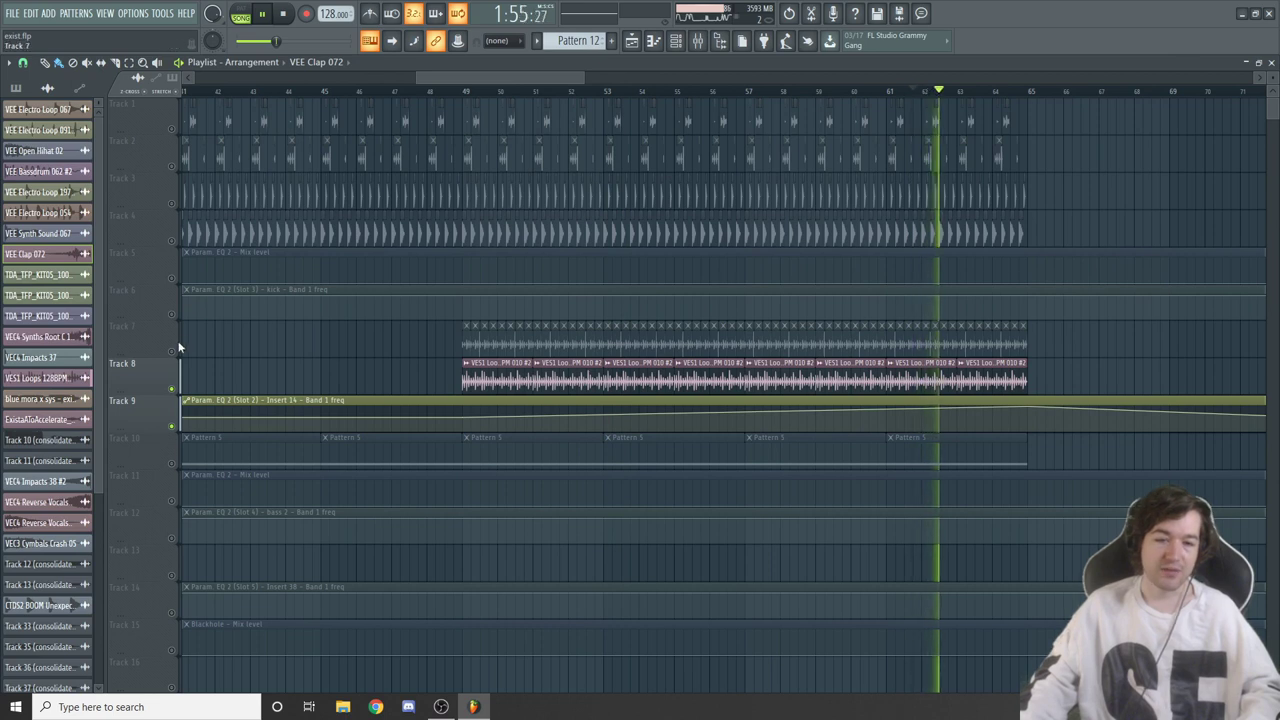
{"action": "key", "text": "space"}
Unsolo the tracks and play the full drum arrangement from bar 51
{"action": "left_click", "coordinate": [171, 389], "text": "ctrl"}
{"action": "left_click", "coordinate": [541, 92]}
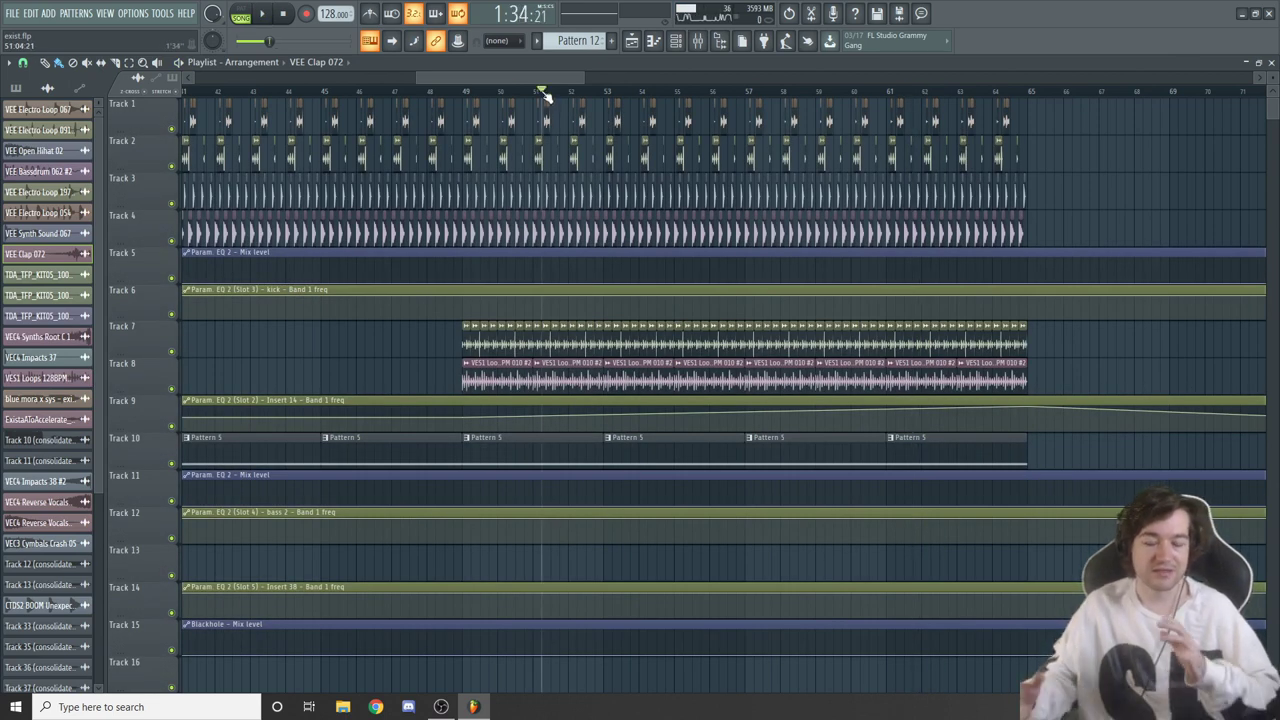
{"action": "key", "text": "space"}
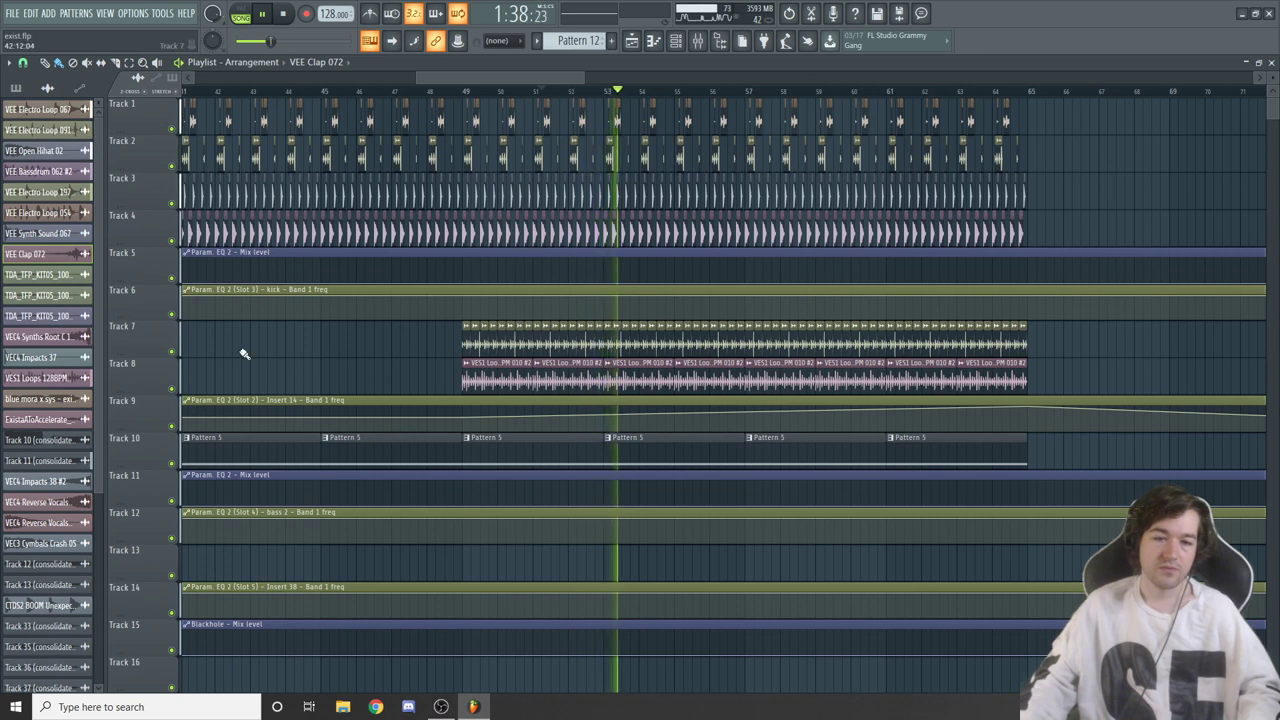
{"action": "key", "text": "space"}
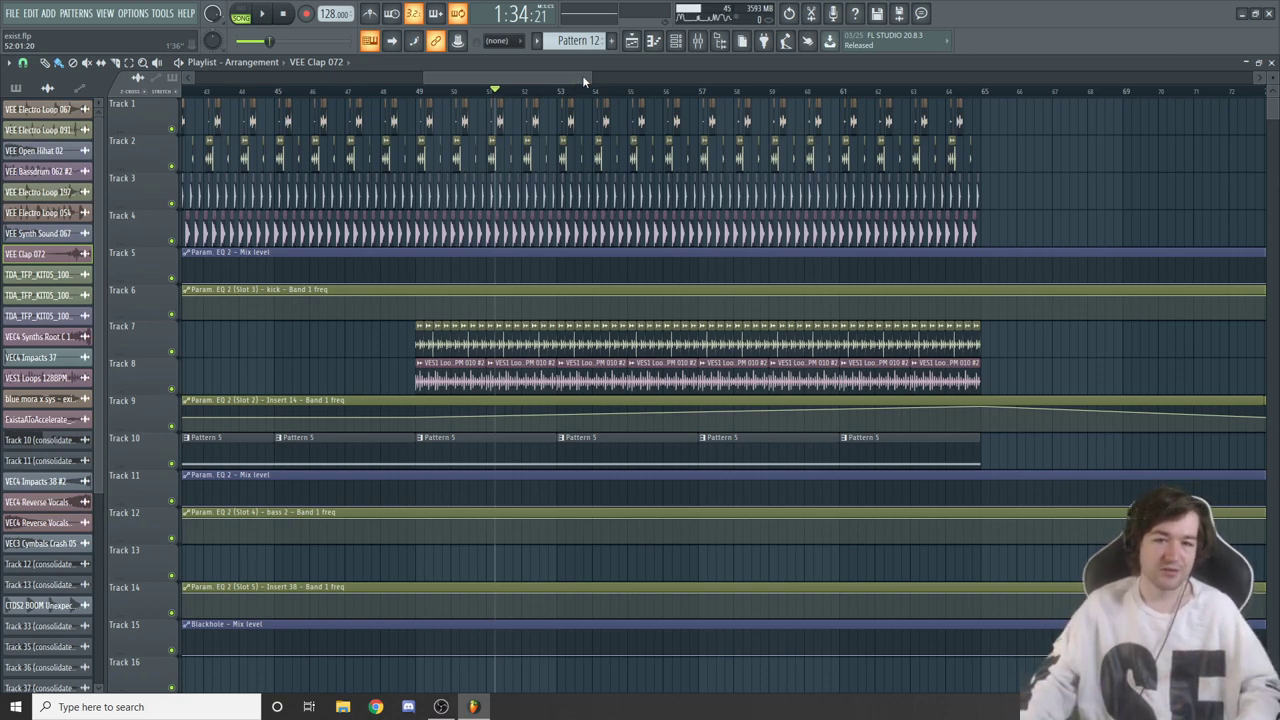
Examine the whole arrangement across its sections and tracks to compare where the drum loops, fills and automation clips are placed
{"action": "left_click_drag", "start_coordinate": [584, 75], "coordinate": [988, 82]}
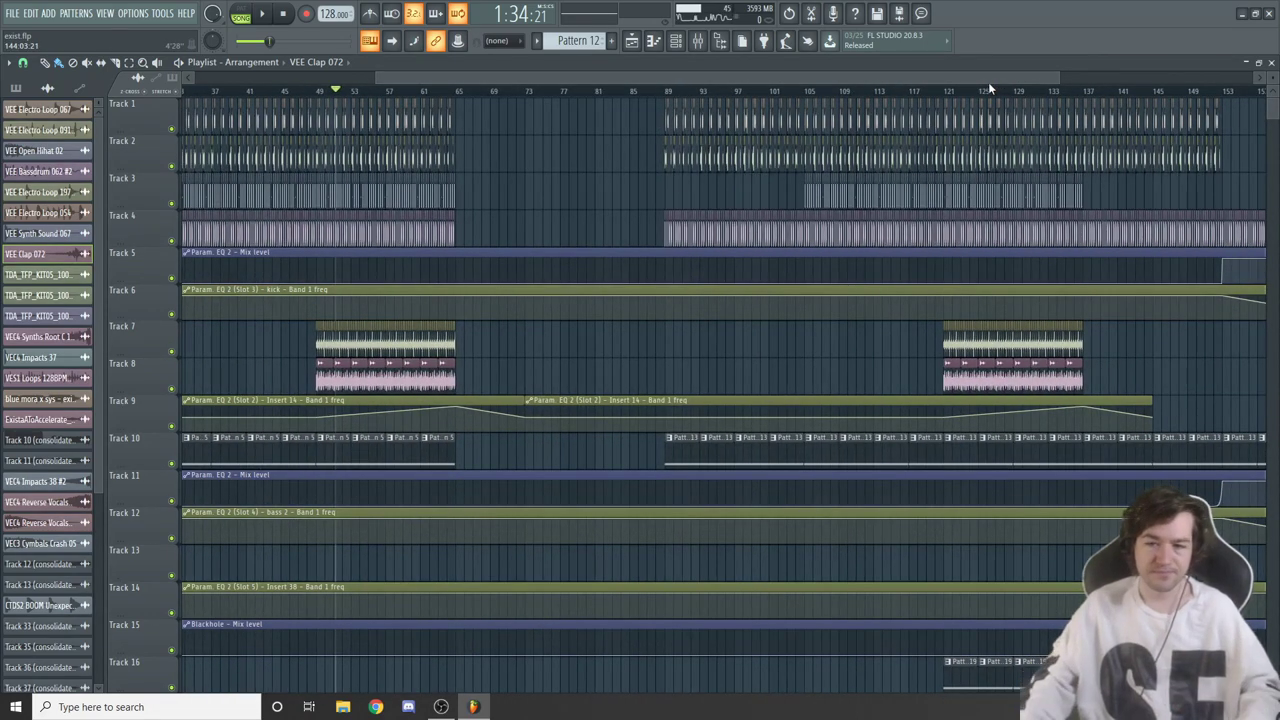
{"action": "left_click_drag", "start_coordinate": [1046, 76], "coordinate": [1103, 78]}
{"action": "scroll", "coordinate": [928, 217], "scroll_direction": "down", "scroll_amount": 5}
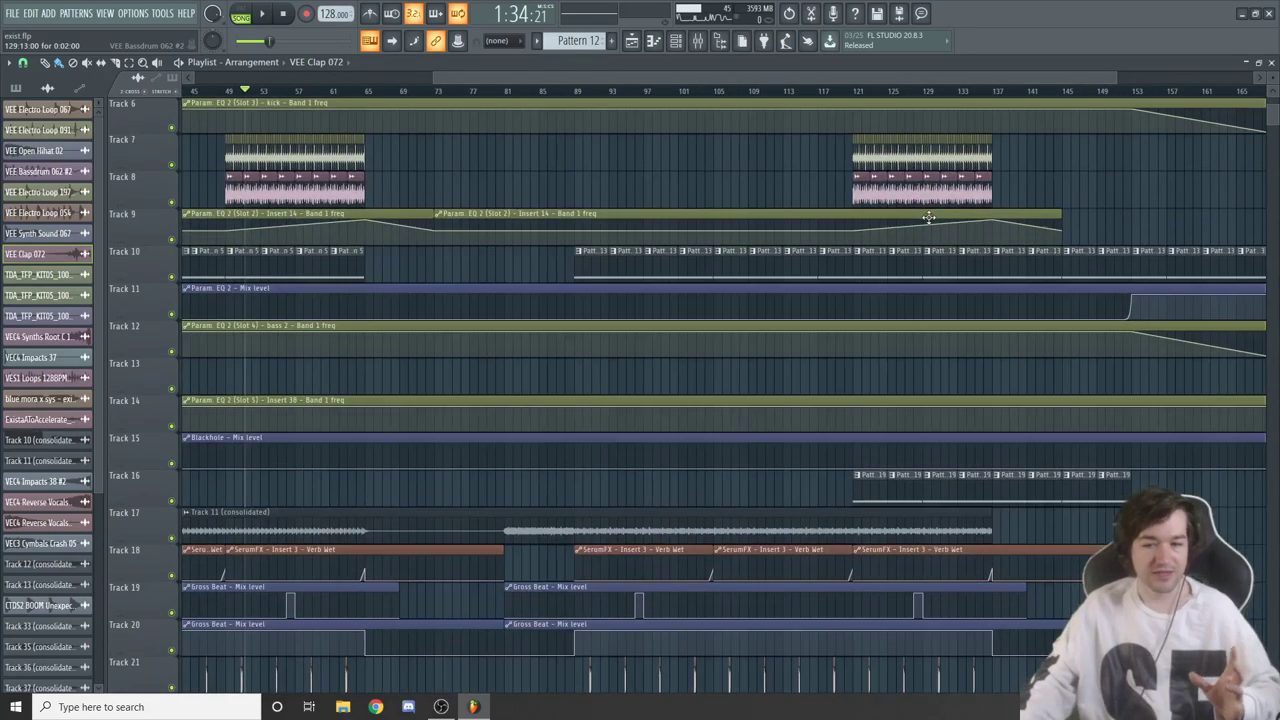
{"action": "scroll", "coordinate": [928, 217], "scroll_direction": "down", "scroll_amount": 8}
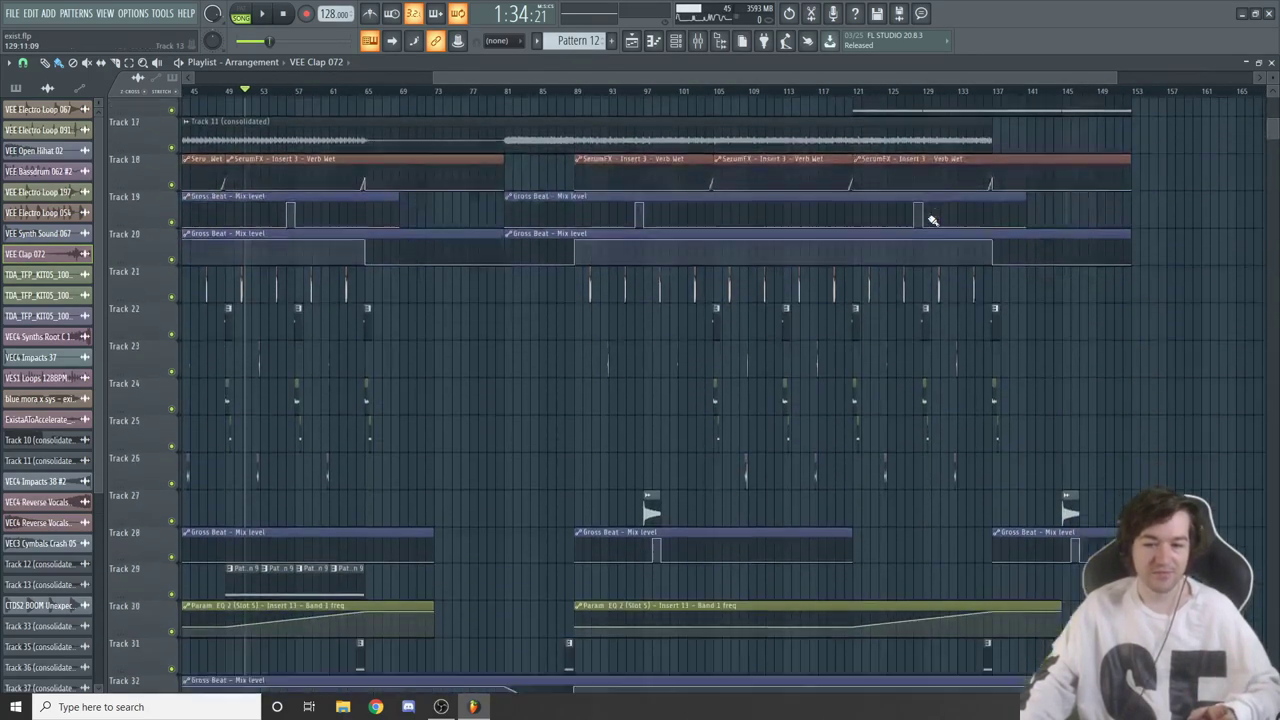
{"action": "scroll", "coordinate": [932, 220], "scroll_direction": "down", "scroll_amount": 3}
{"action": "scroll", "coordinate": [932, 220], "scroll_direction": "up", "scroll_amount": 10}
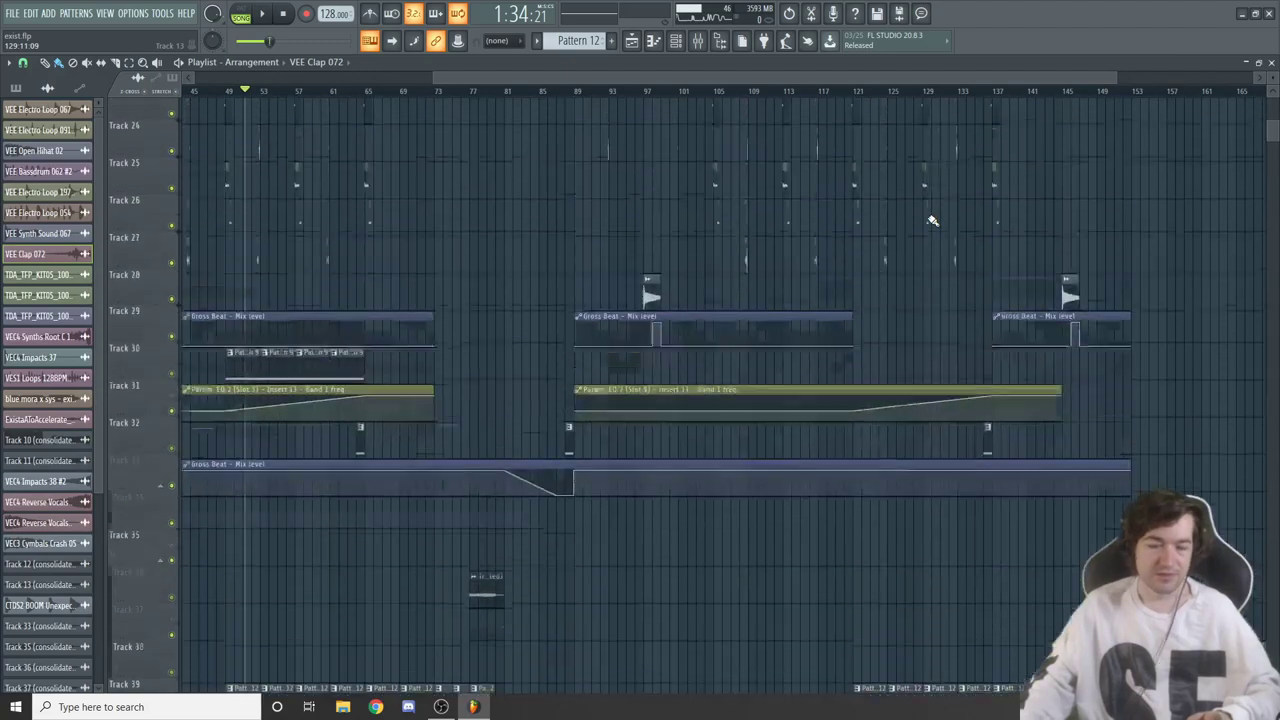
{"action": "scroll", "coordinate": [932, 220], "scroll_direction": "up", "scroll_amount": 6}
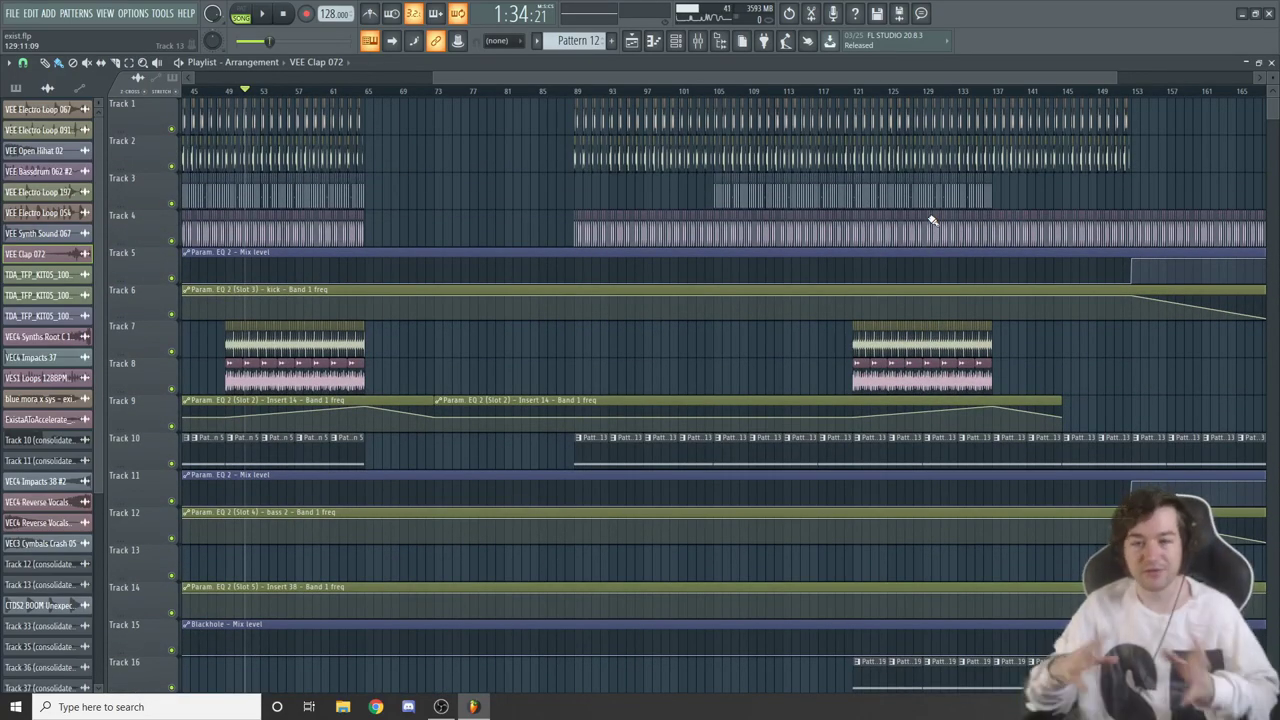
{"action": "scroll", "coordinate": [834, 357], "scroll_direction": "left", "scroll_amount": 4}
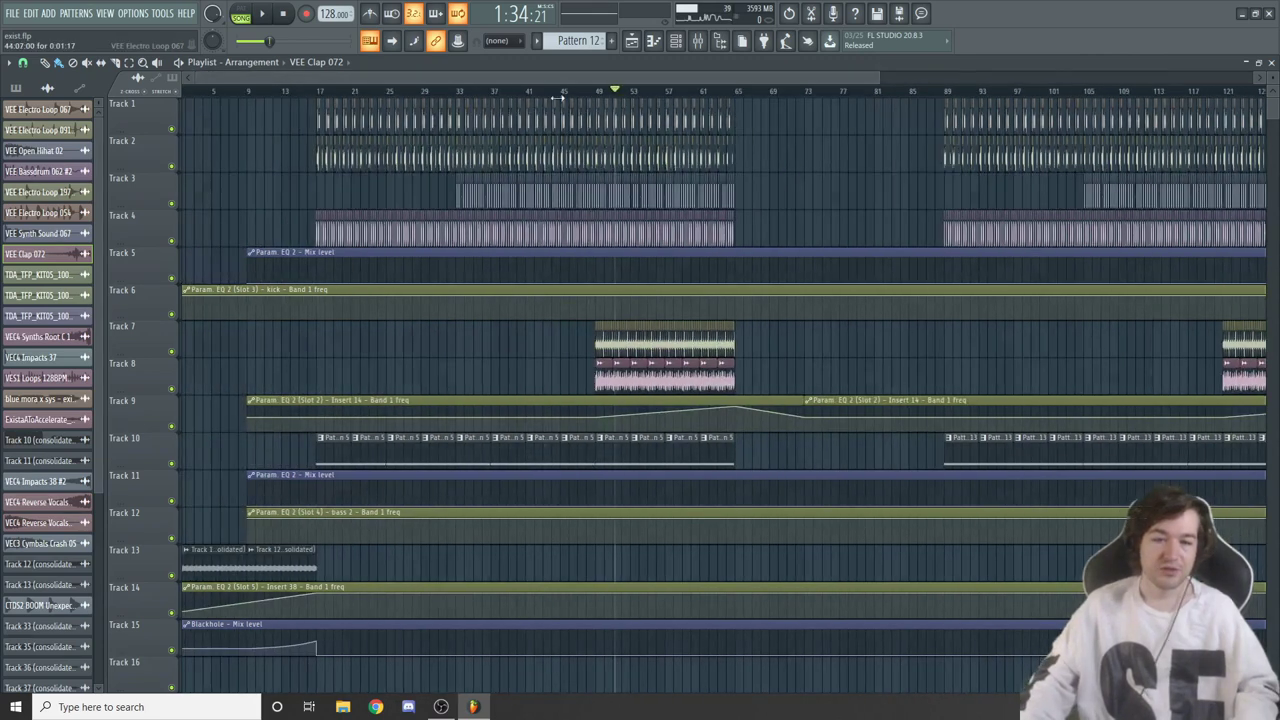
{"action": "scroll", "coordinate": [834, 357], "scroll_direction": "down", "scroll_amount": 1}
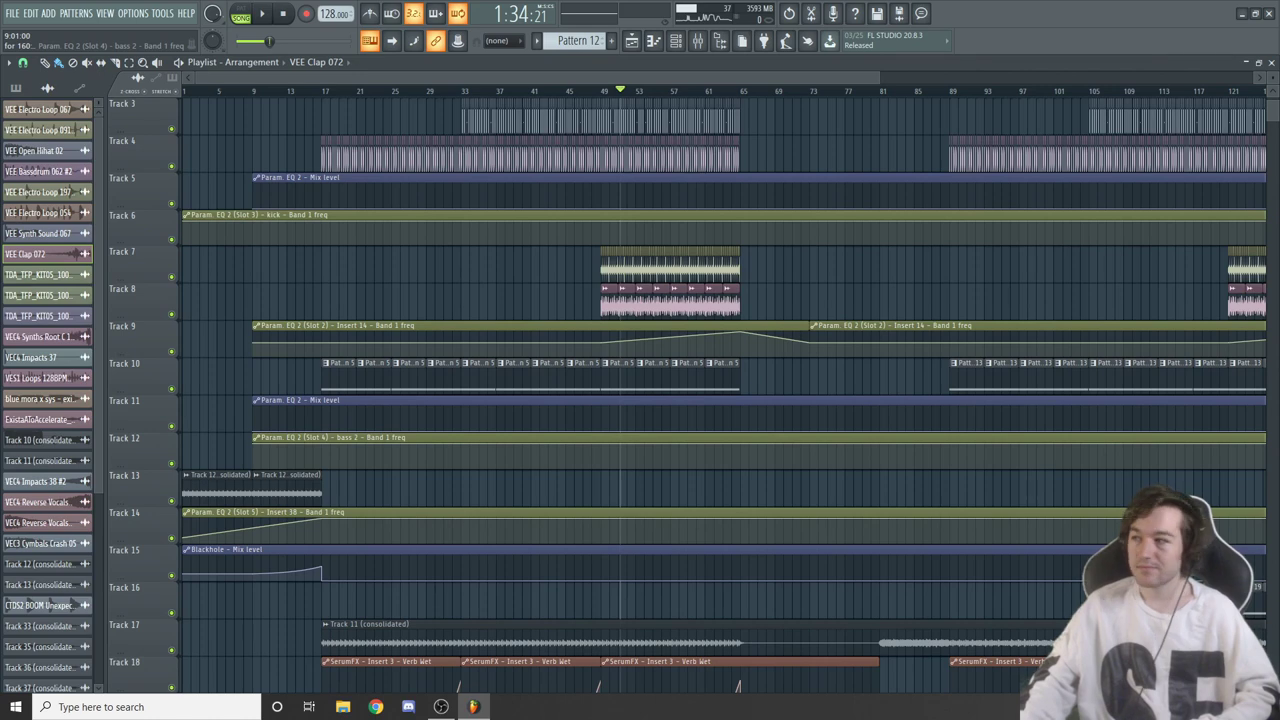
{"action": "scroll", "coordinate": [724, 396], "scroll_direction": "up", "scroll_amount": 1}
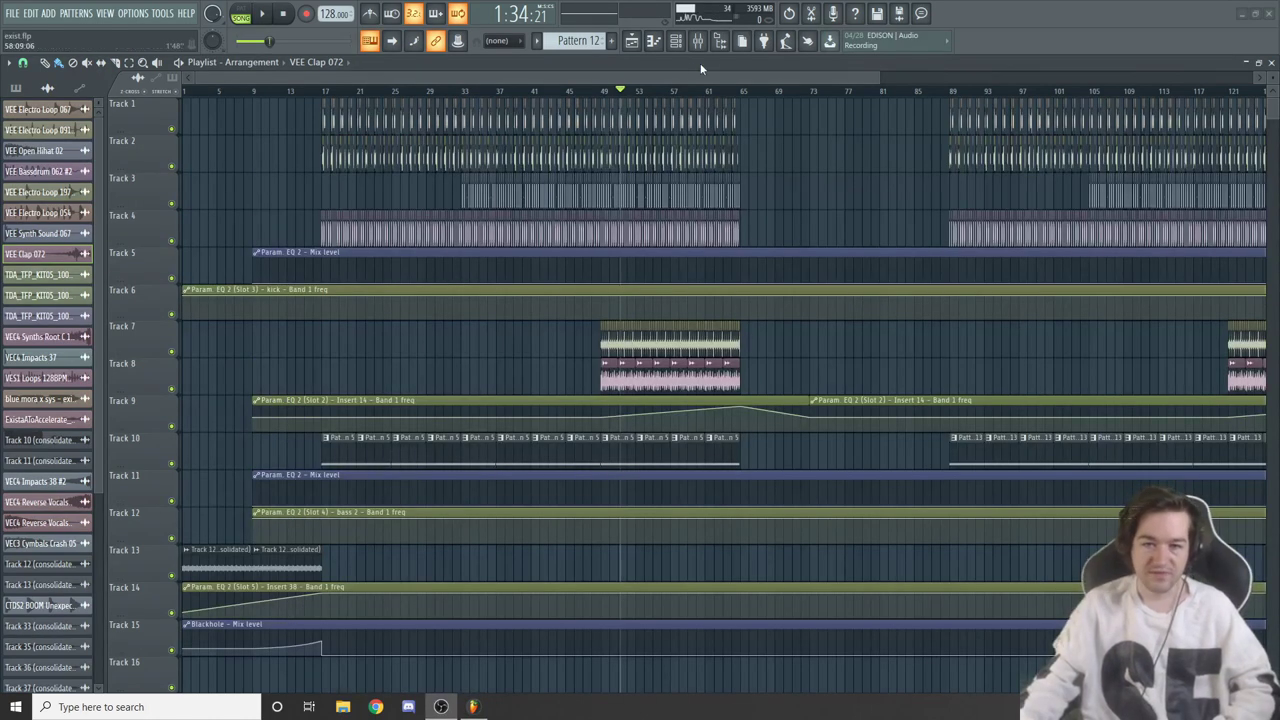
Show the unsorted channels in the channel rack, then select Pattern 5 and play it in pattern mode
{"action": "left_click", "coordinate": [680, 47]}
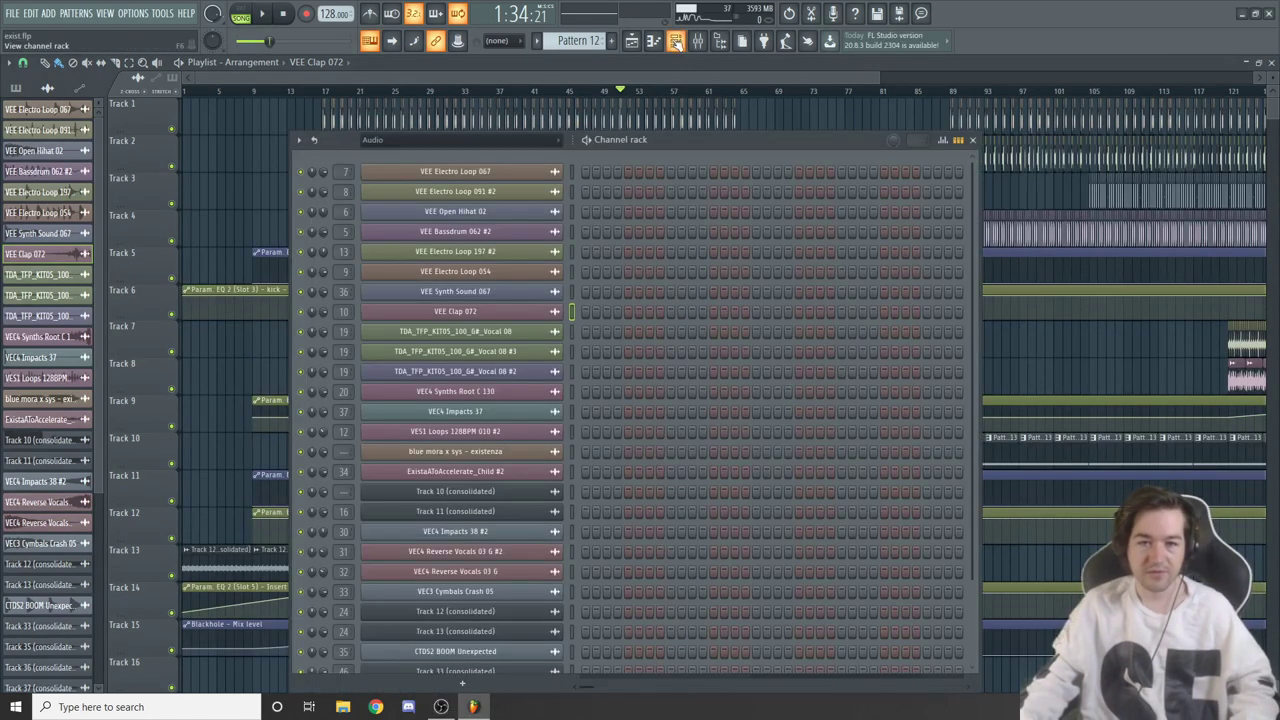
{"action": "scroll", "coordinate": [565, 41], "scroll_direction": "up", "scroll_amount": 4}
{"action": "scroll", "coordinate": [565, 41], "scroll_direction": "up", "scroll_amount": 3}
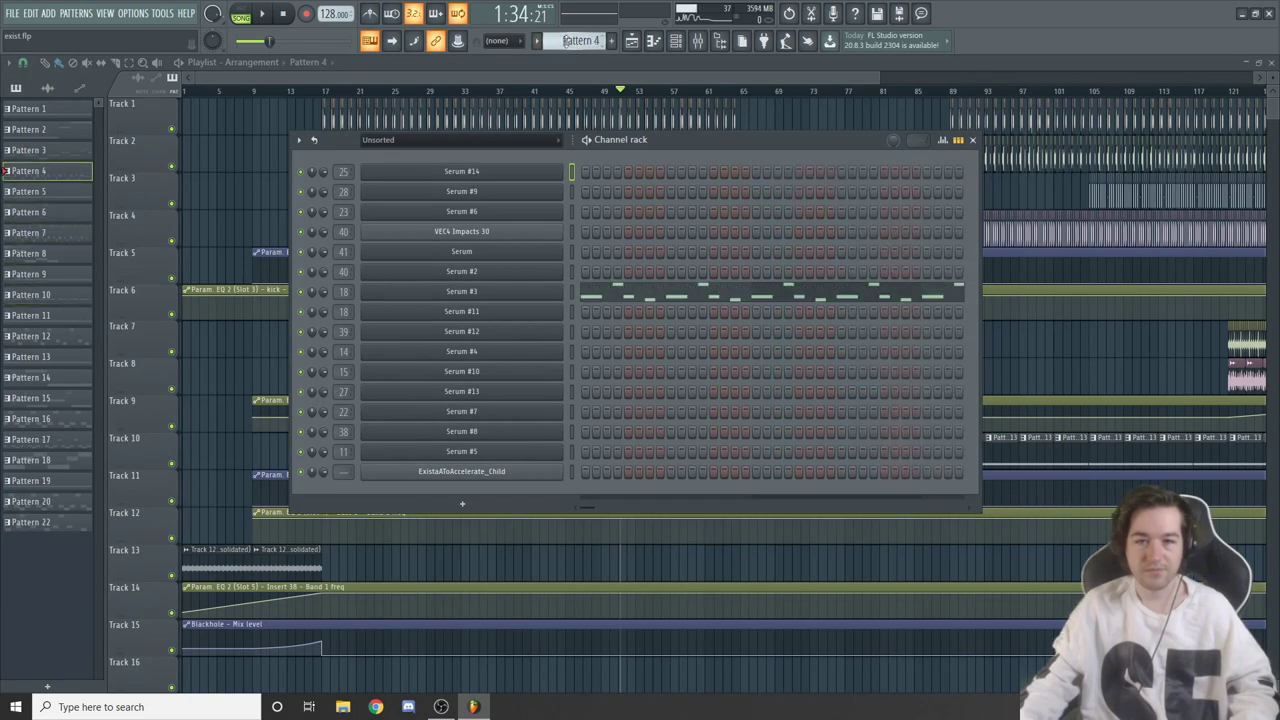
{"action": "left_click", "coordinate": [256, 20]}
{"action": "key", "text": "space"}
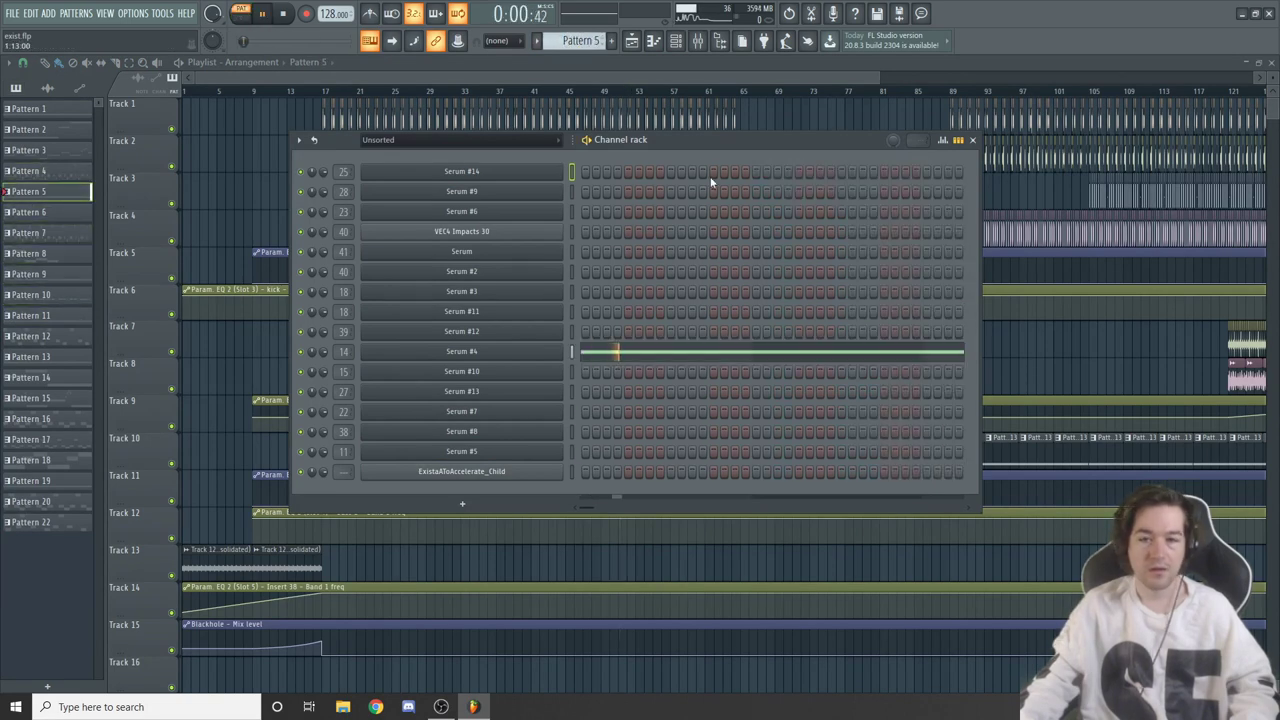
{"action": "key", "text": "space"}
Play Pattern 5 with the mixer open and select the bass insert to view its effects
{"action": "left_click", "coordinate": [698, 41]}
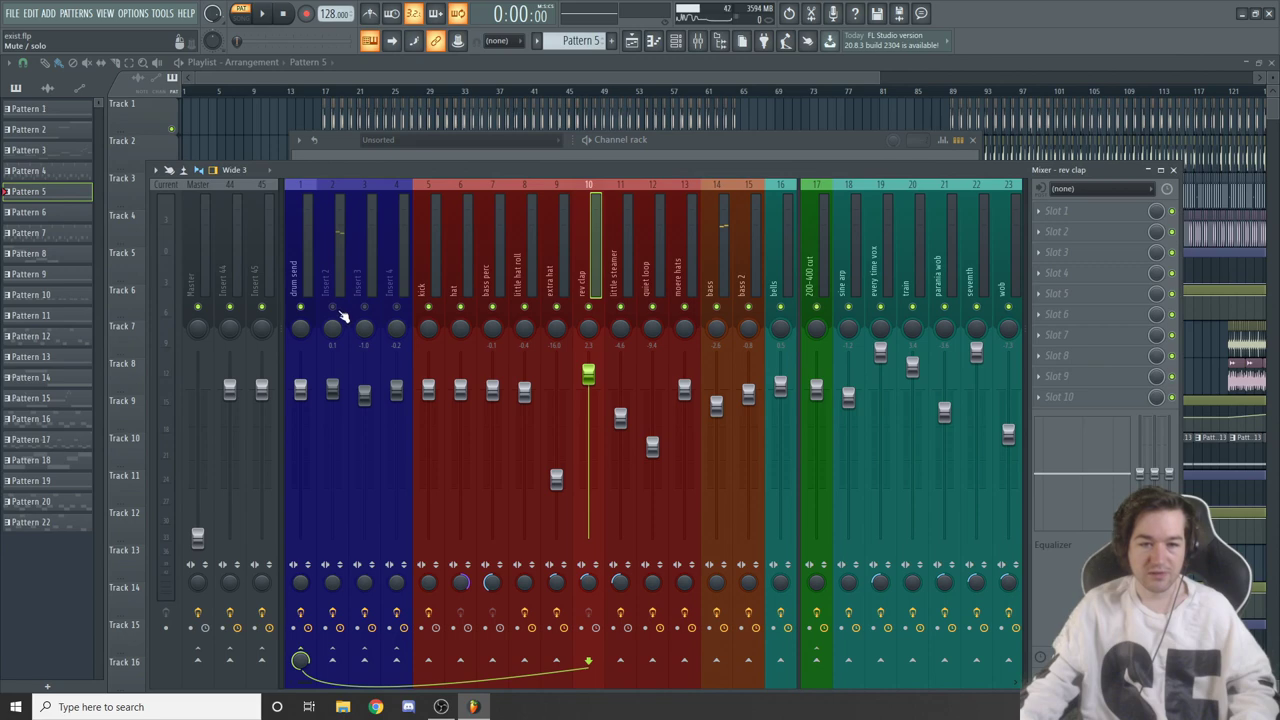
{"action": "key", "text": "space"}
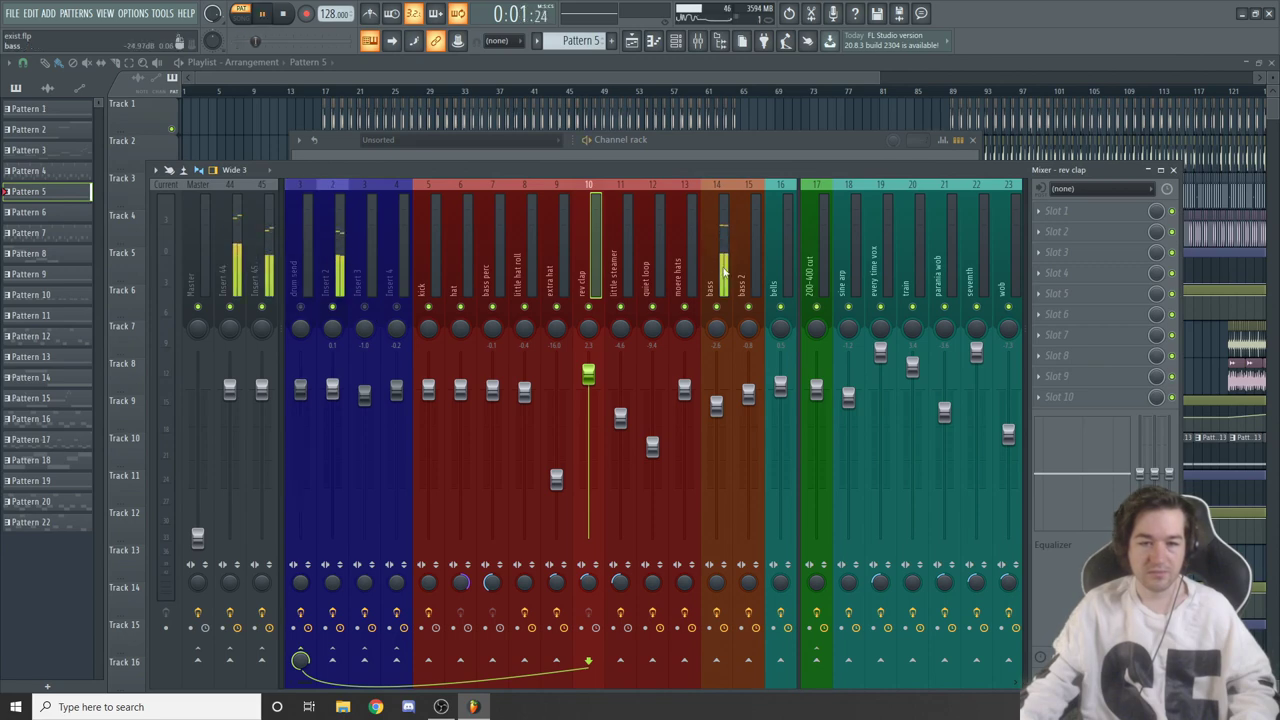
{"action": "left_click", "coordinate": [716, 285]}
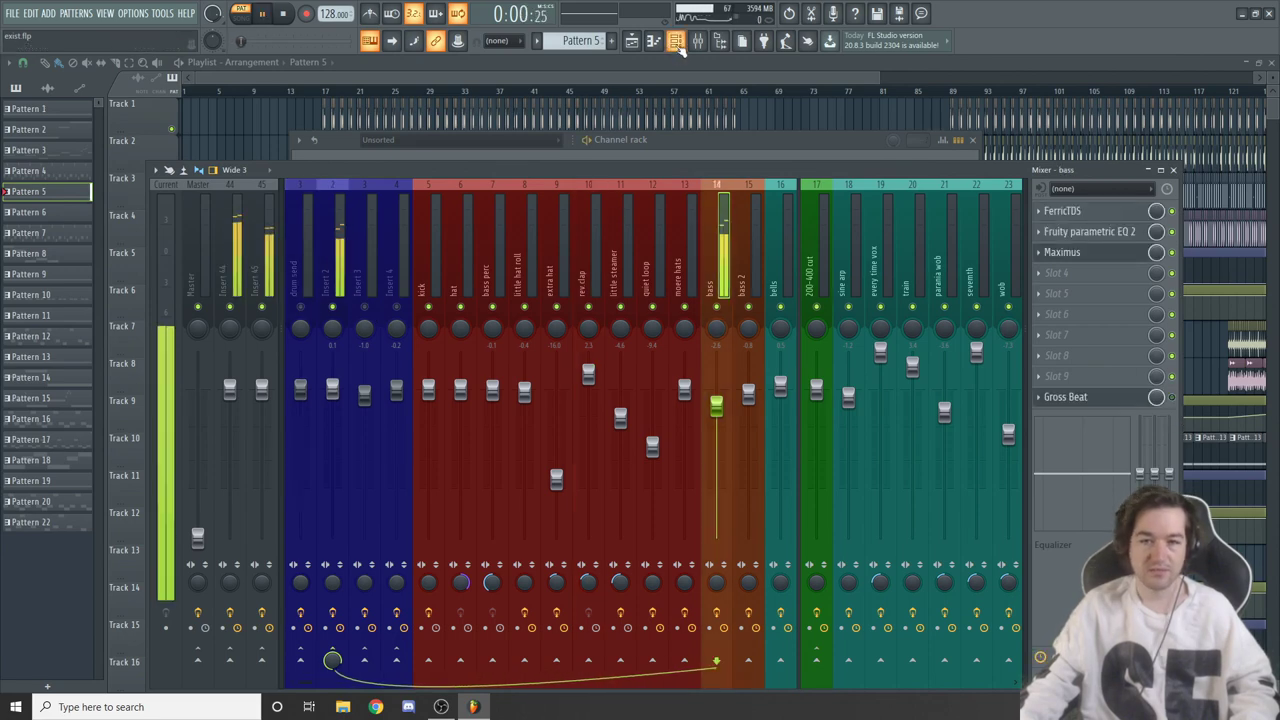
Open the Serum #4 bass synth from the channel rack and place its window clear for viewing
{"action": "left_click", "coordinate": [676, 41]}
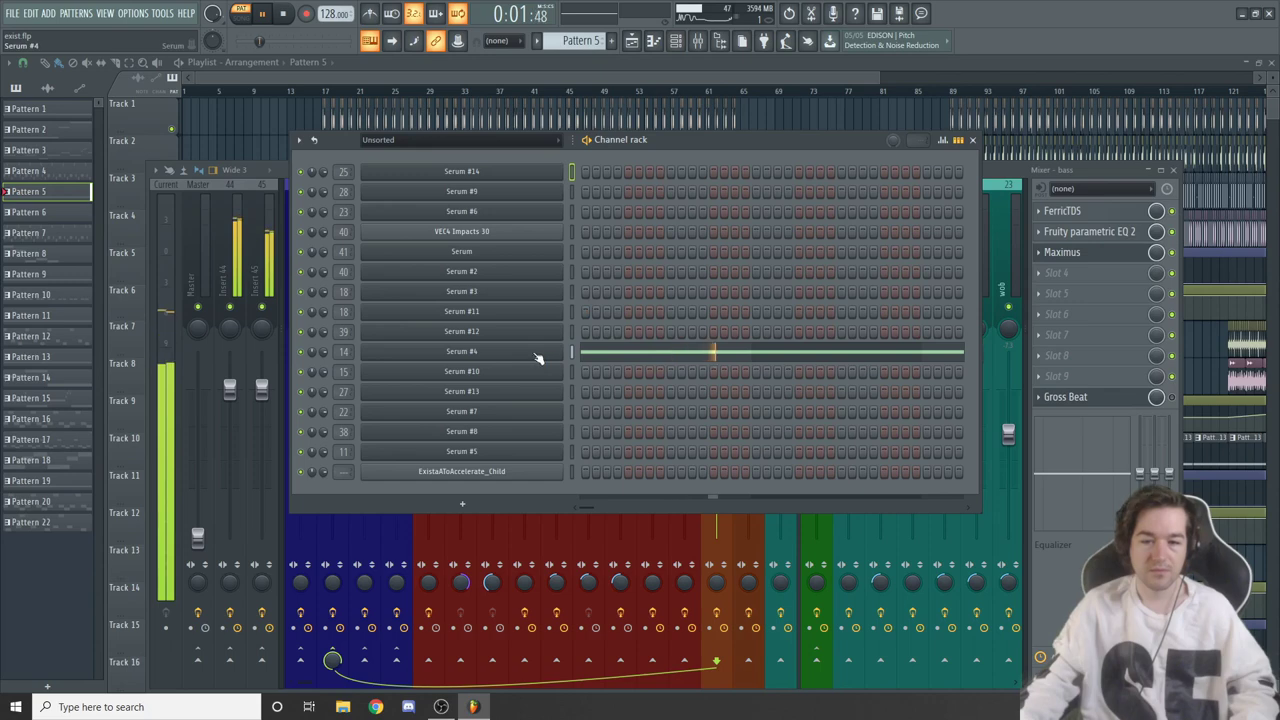
{"action": "left_click", "coordinate": [537, 358]}
{"action": "mouse_move", "coordinate": [682, 120]}
{"action": "left_mouse_down"}
{"action": "mouse_move", "coordinate": [639, 116]}
{"action": "mouse_move", "coordinate": [679, 122]}
{"action": "mouse_move", "coordinate": [689, 105]}
{"action": "left_mouse_up"}
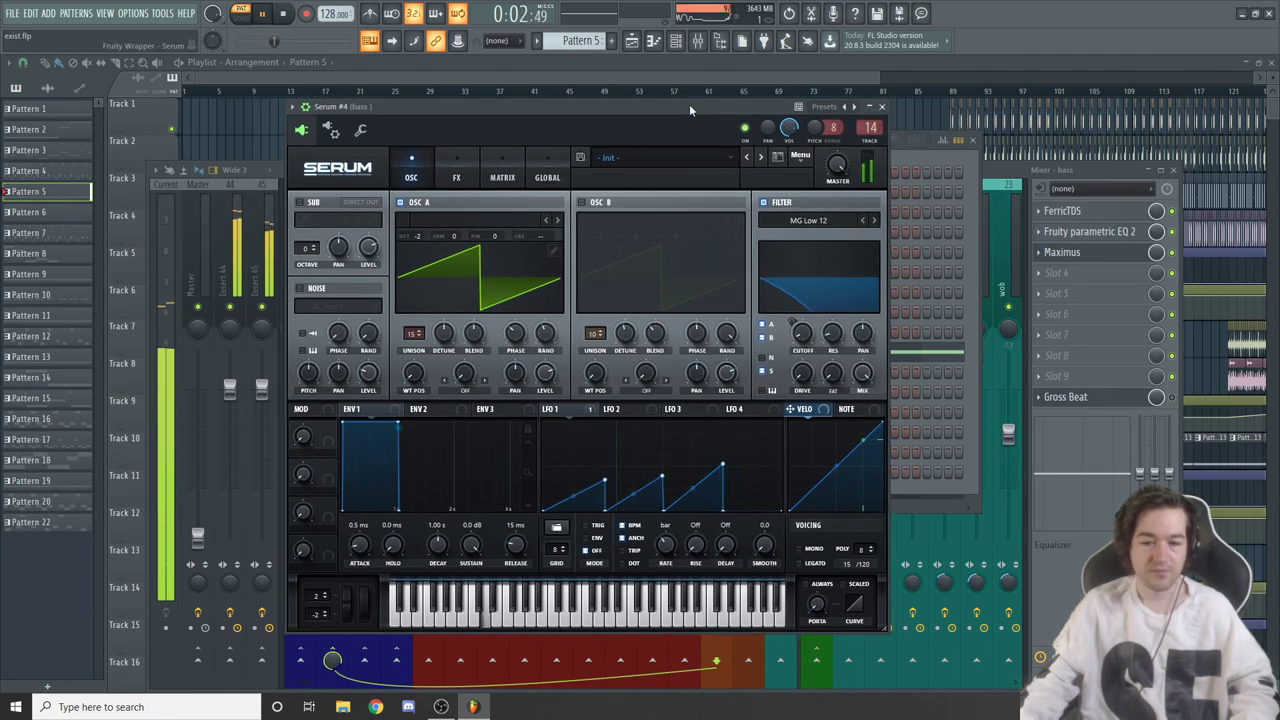
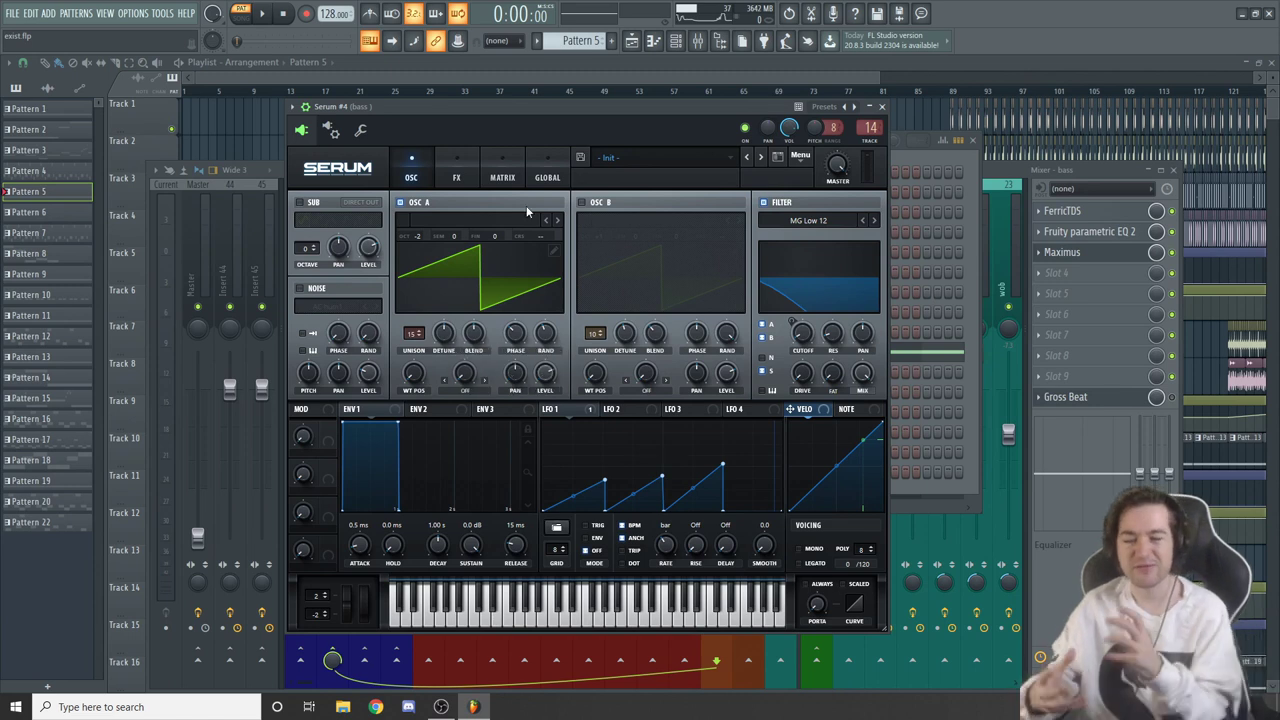
View the distortion on Serum #4's FX page, return to its oscillator page and play Pattern 5 while watching the synth
{"action": "left_click", "coordinate": [452, 163]}
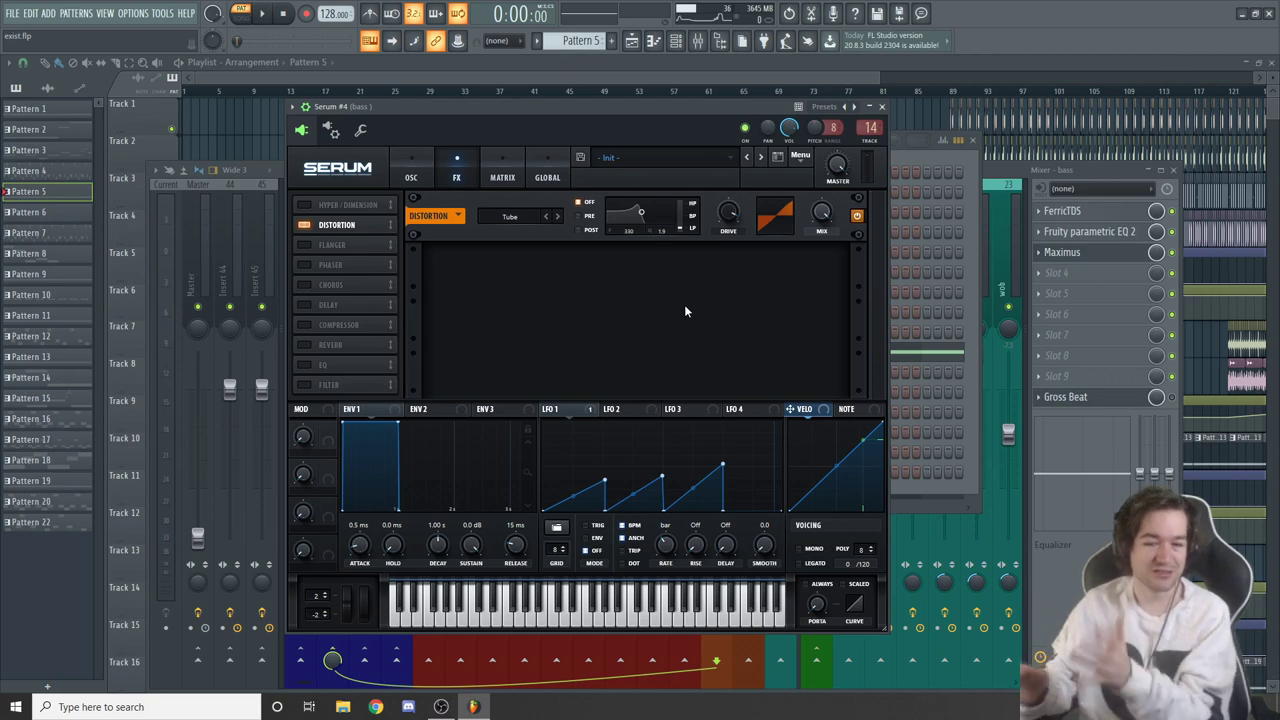
{"action": "left_click", "coordinate": [410, 175]}
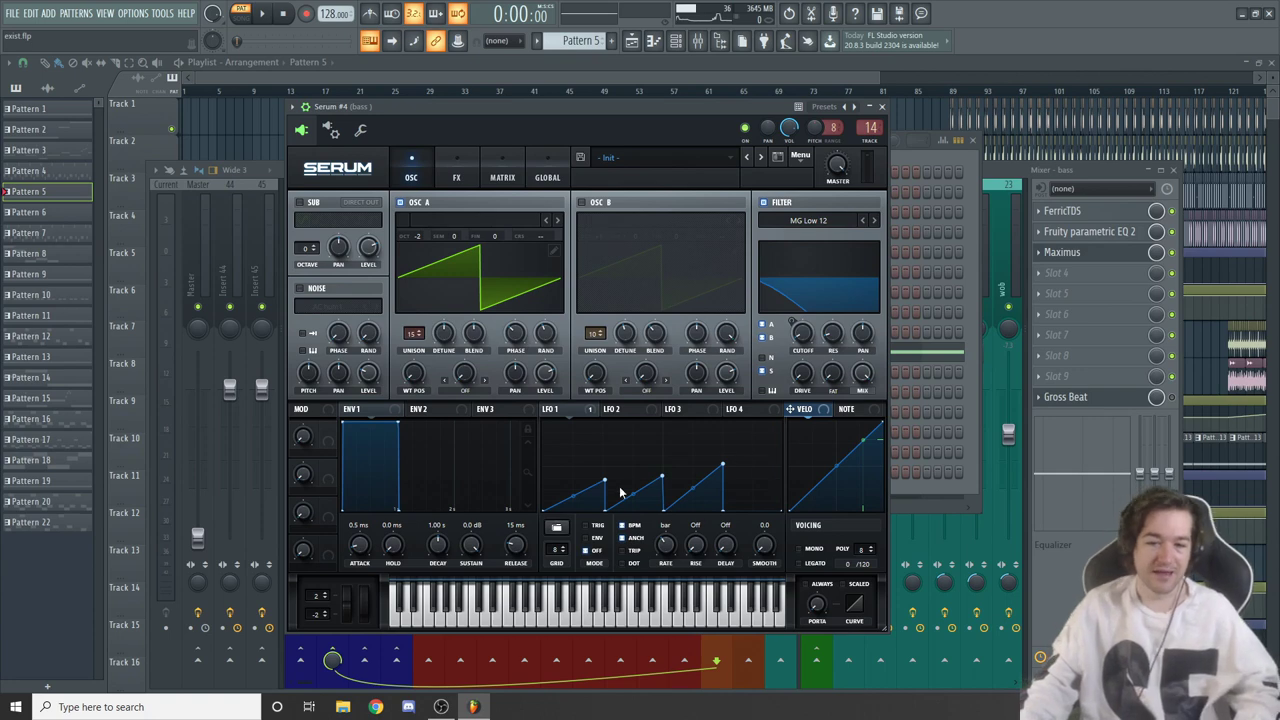
{"action": "left_click_drag", "start_coordinate": [647, 107], "coordinate": [644, 146]}
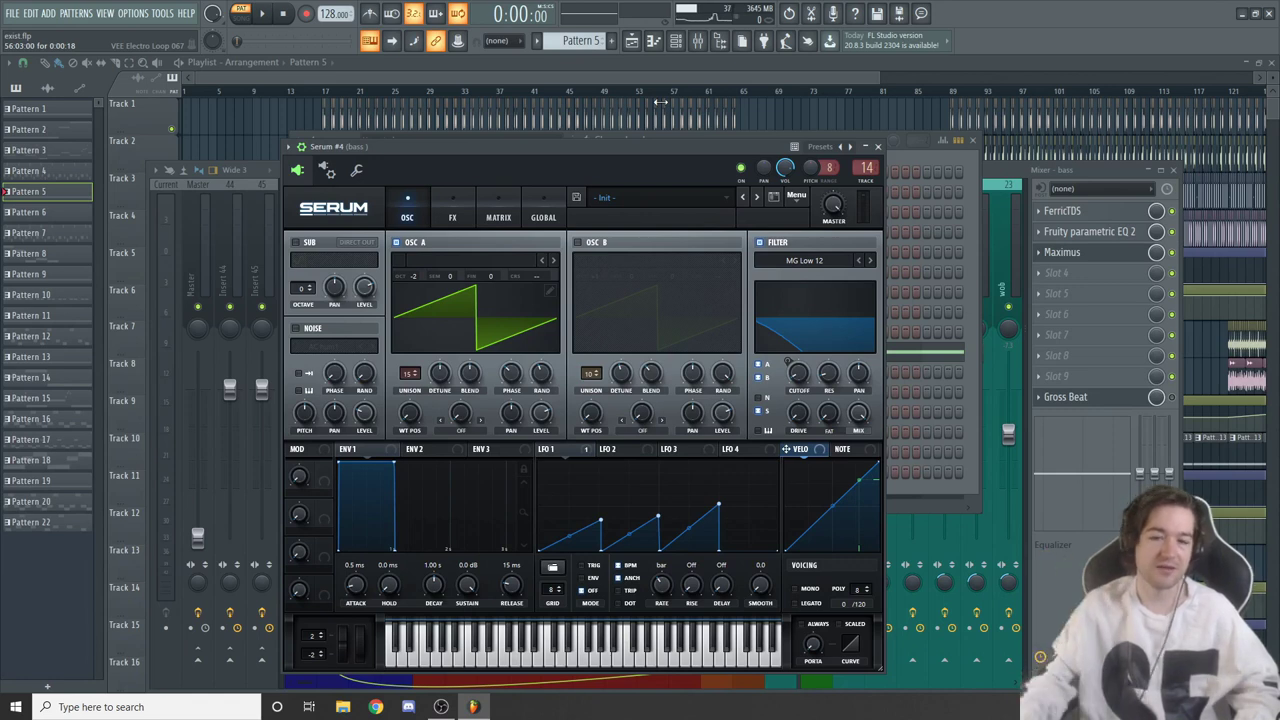
{"action": "left_click_drag", "start_coordinate": [675, 147], "coordinate": [685, 97]}
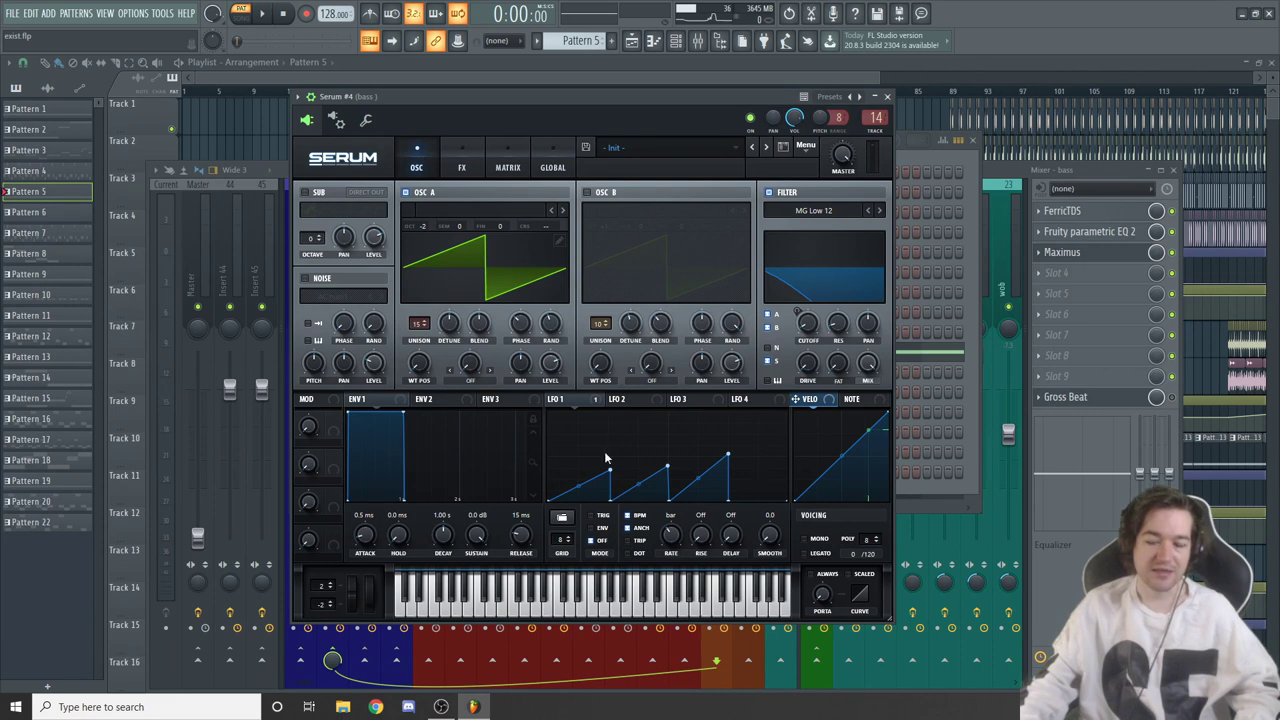
{"action": "left_click_drag", "start_coordinate": [693, 94], "coordinate": [715, 116]}
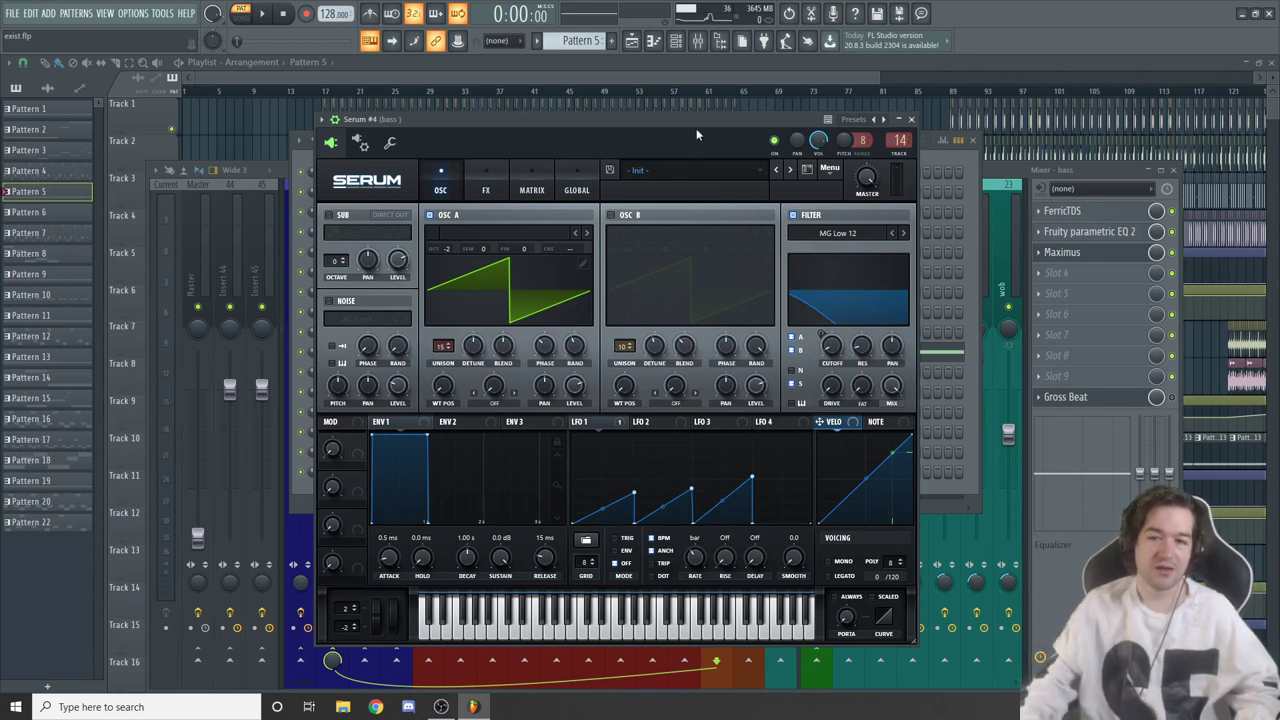
{"action": "left_click_drag", "start_coordinate": [699, 124], "coordinate": [711, 110]}
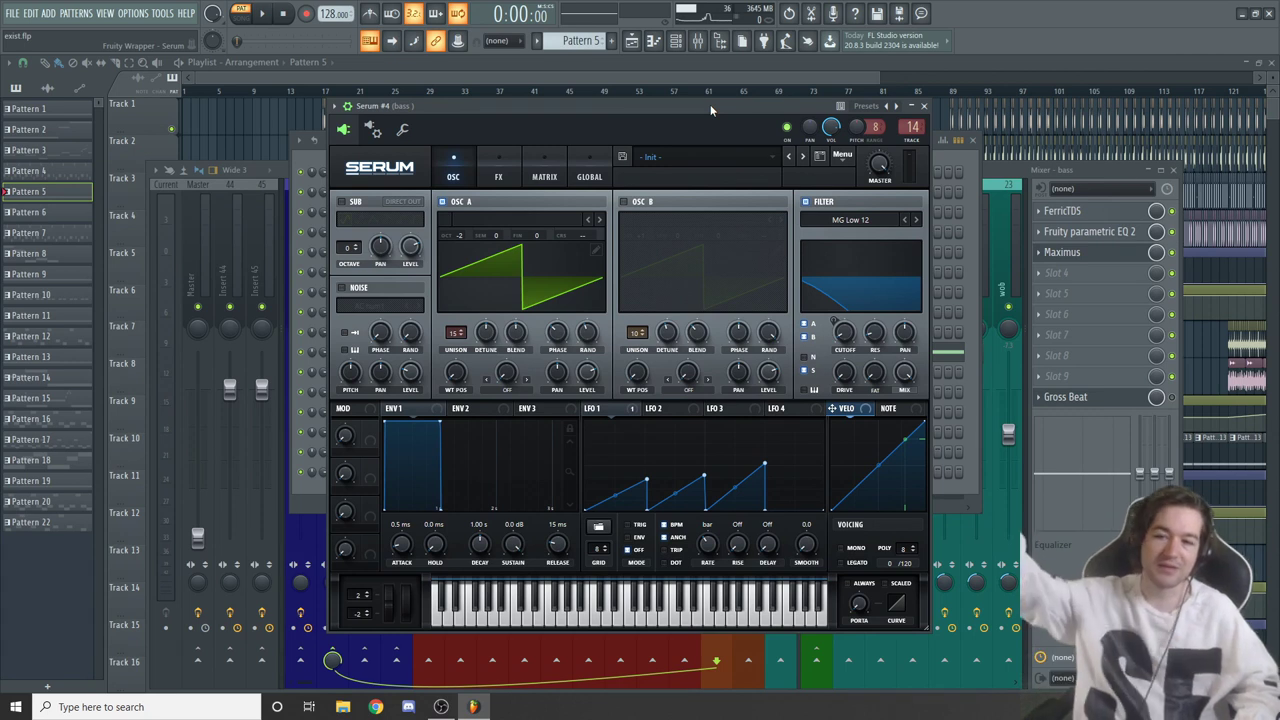
{"action": "left_click_drag", "start_coordinate": [711, 110], "coordinate": [701, 105]}
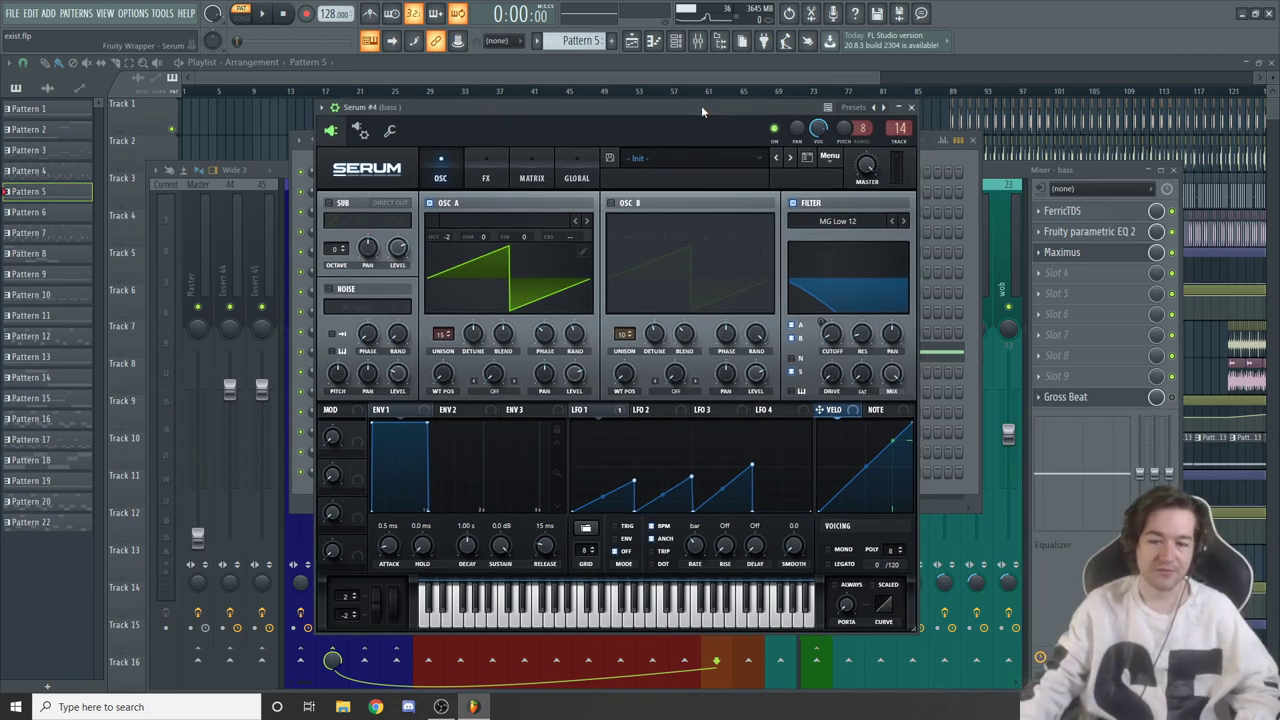
{"action": "key", "text": "space"}
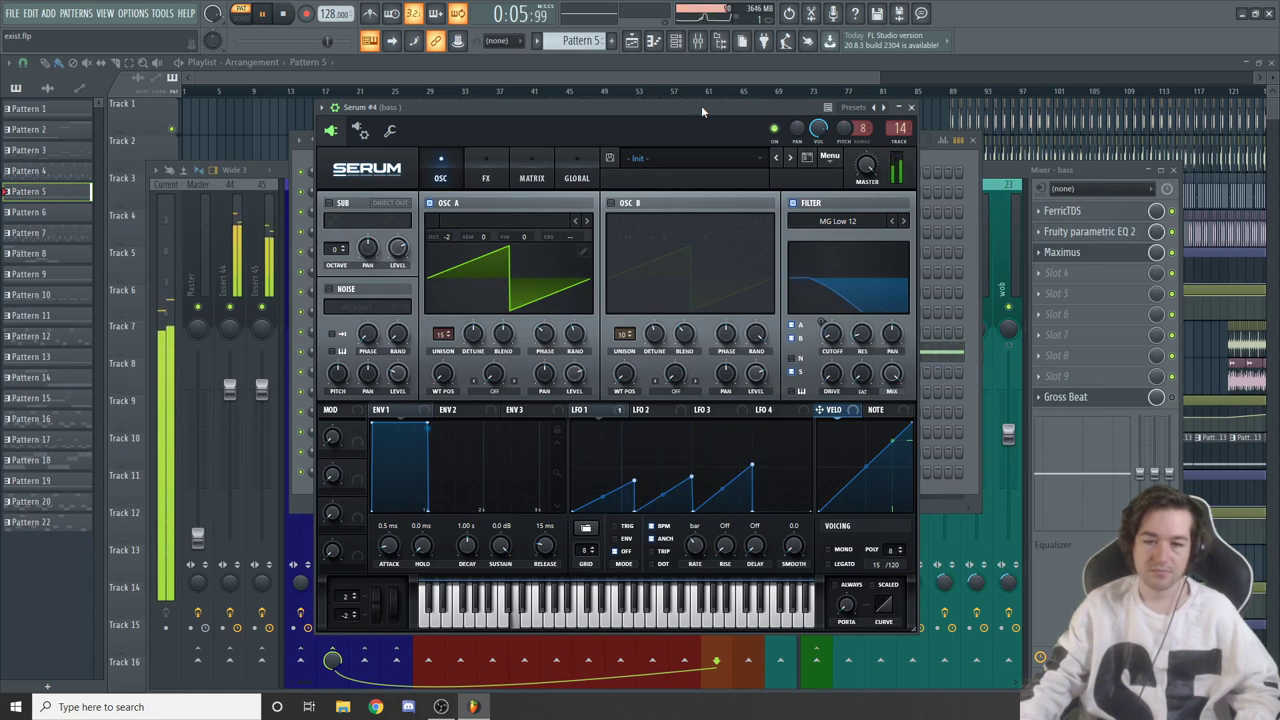
{"action": "key", "text": "space"}
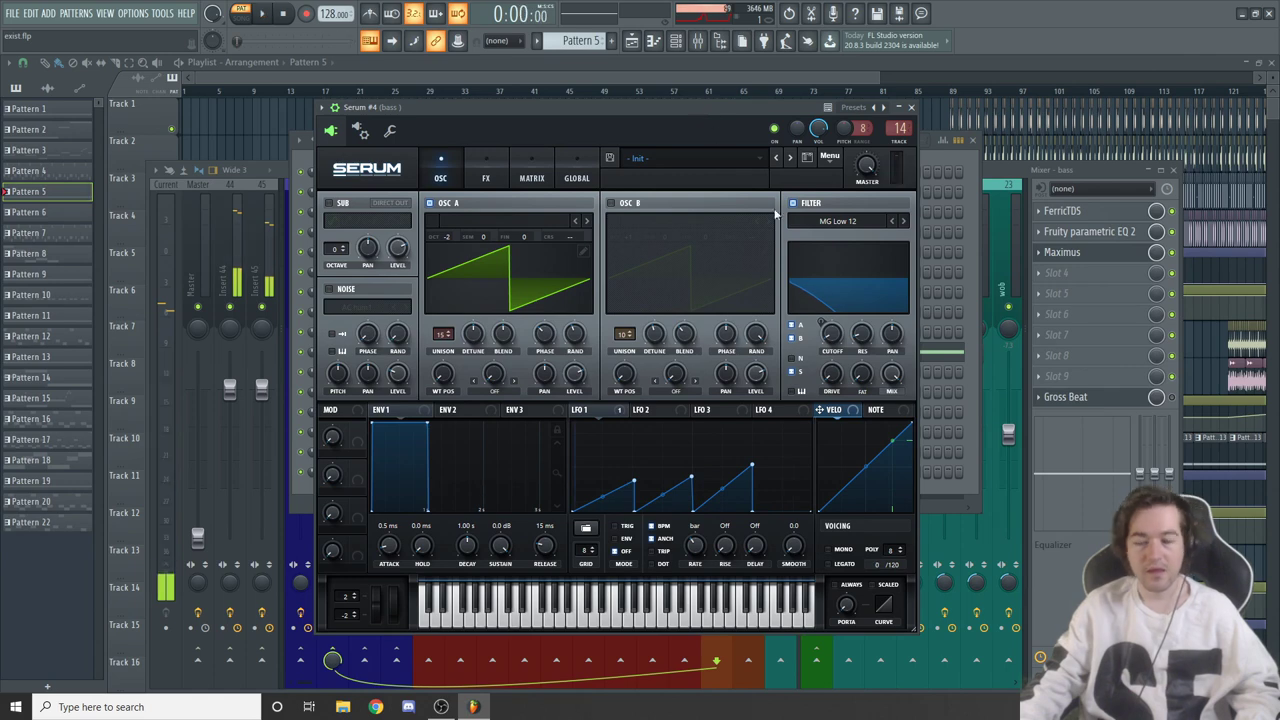
Inspect the FerricTDS and Fruity parametric EQ 2 settings on the bass insert
{"action": "left_click", "coordinate": [1062, 212]}
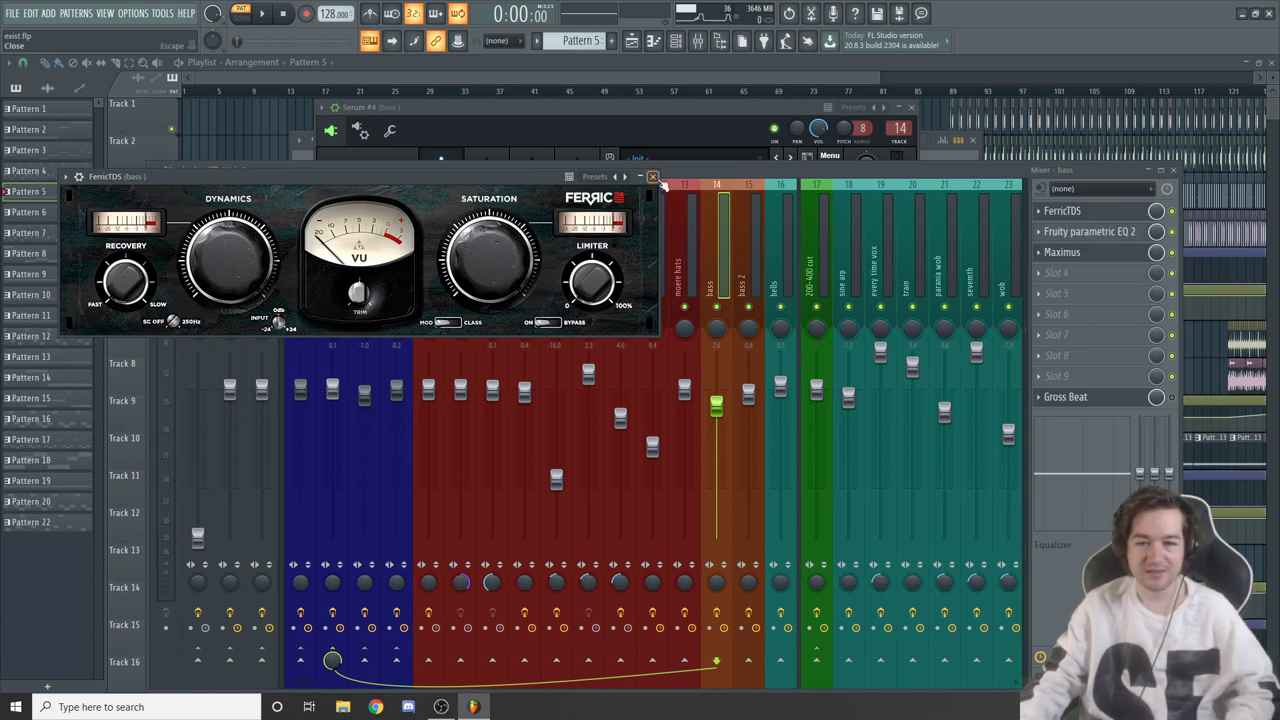
{"action": "left_click", "coordinate": [1062, 211]}
{"action": "left_click", "coordinate": [1090, 232]}
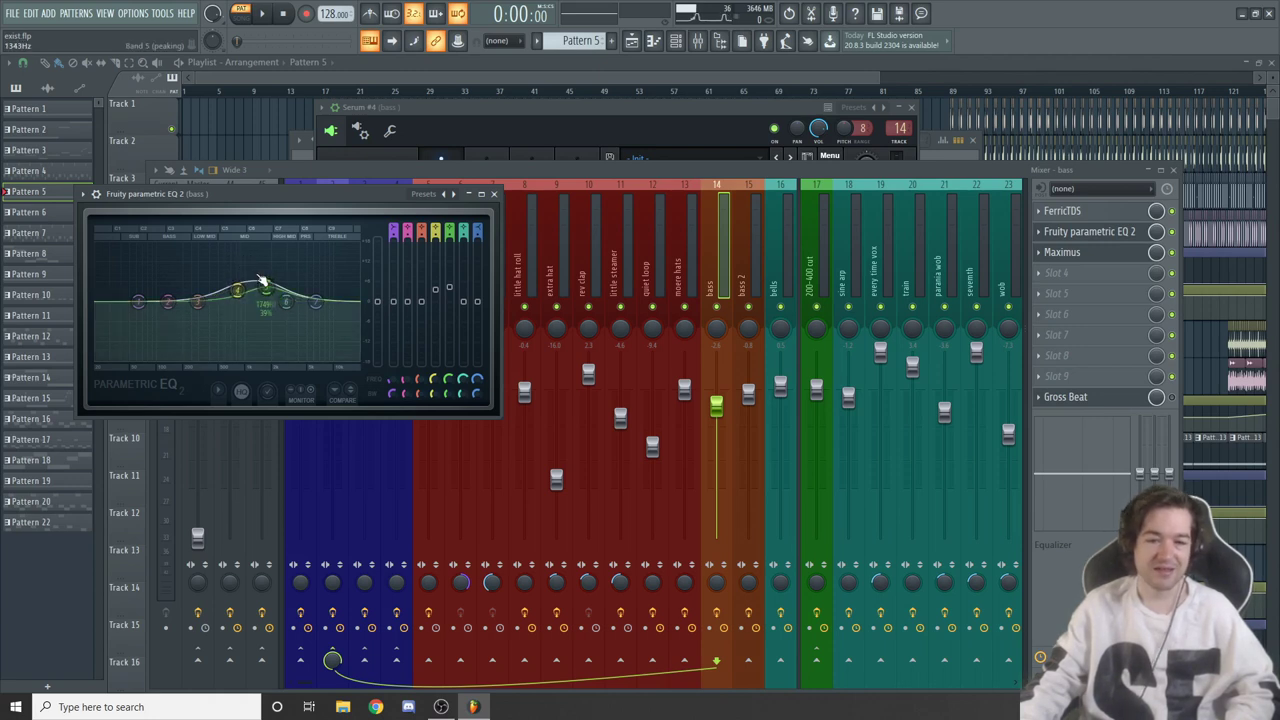
{"action": "left_click", "coordinate": [493, 193]}
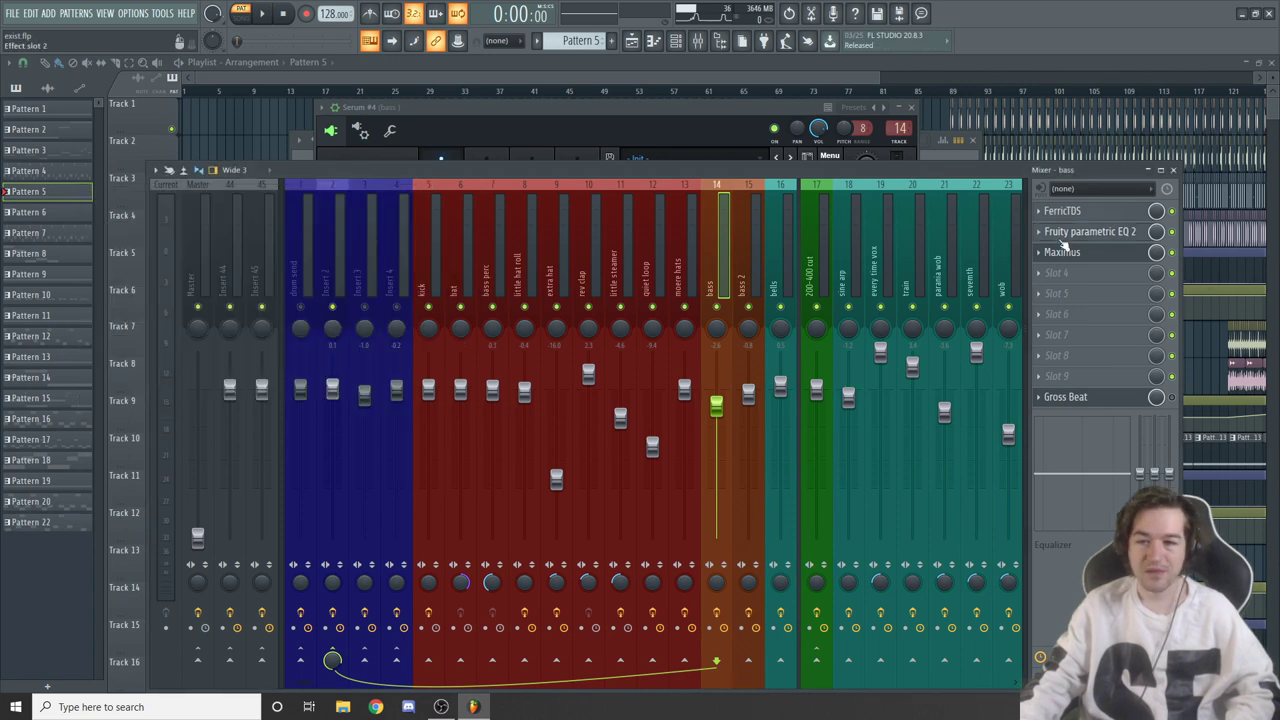
Open Maximus on the bass insert and play Pattern 5 to examine its low-band compression curve and waveform
{"action": "left_click", "coordinate": [1062, 252]}
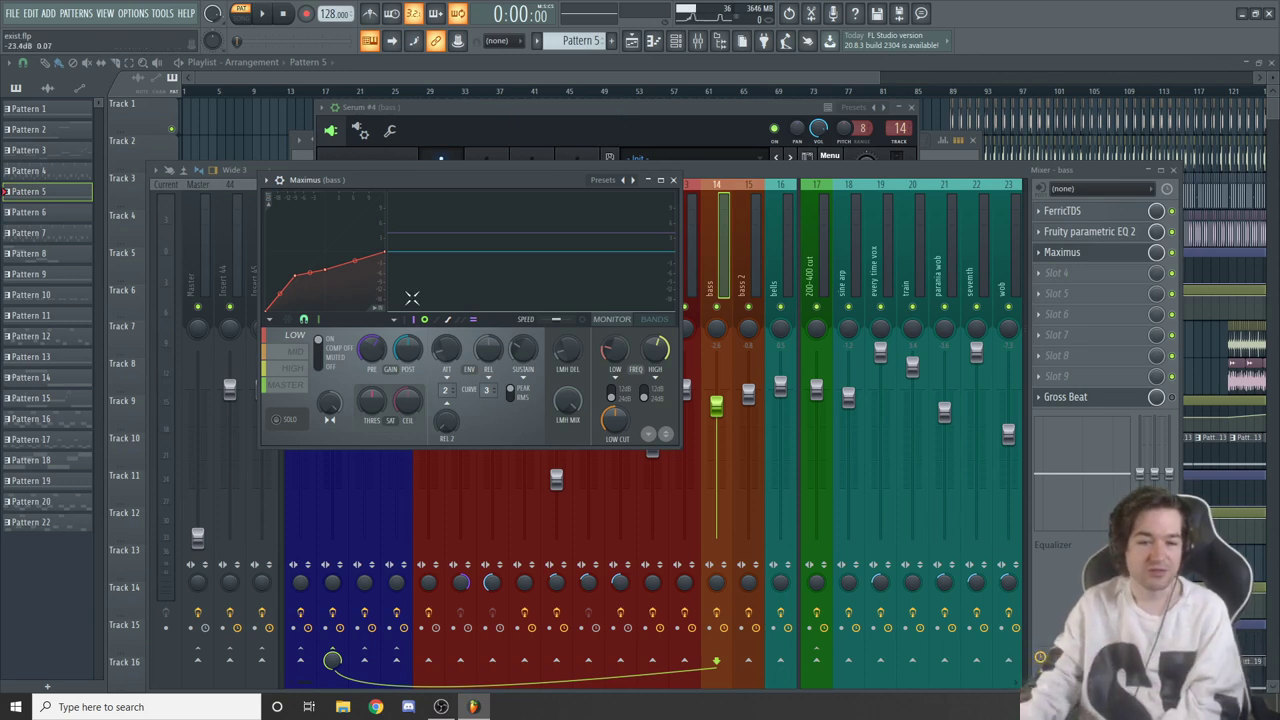
{"action": "left_click_drag", "start_coordinate": [482, 179], "coordinate": [508, 181]}
{"action": "key", "text": "space"}
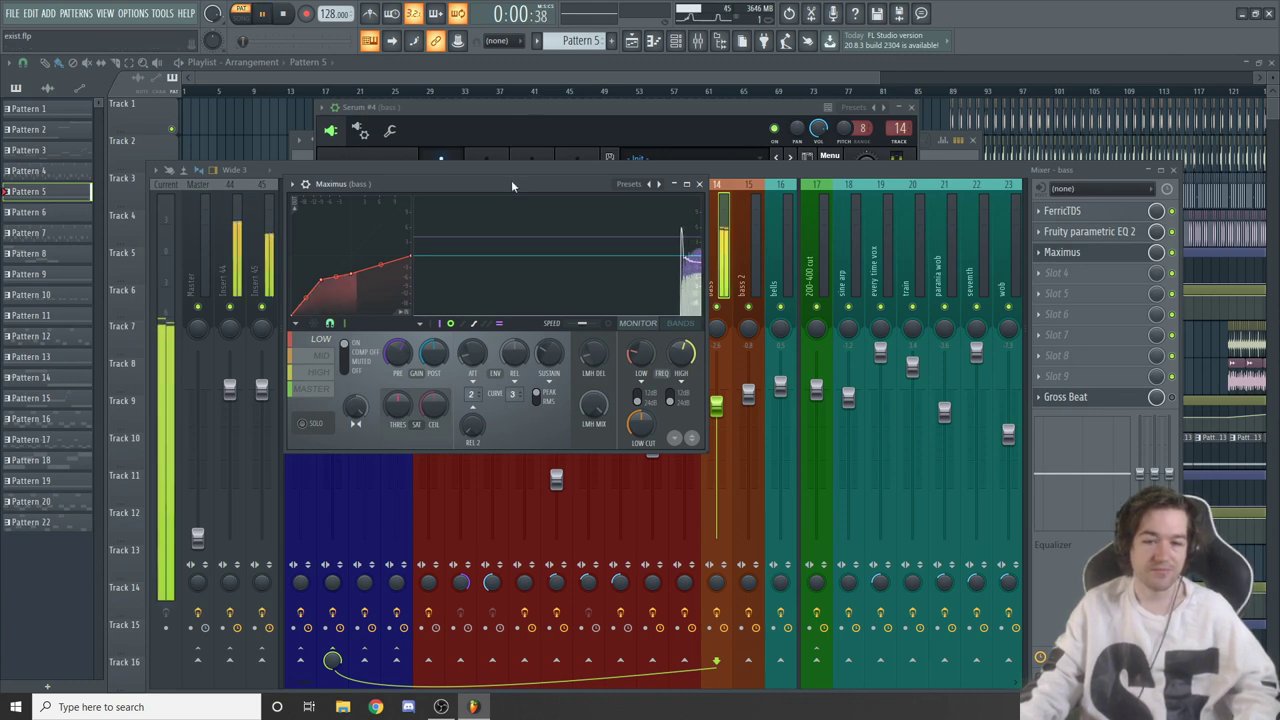
{"action": "left_click_drag", "start_coordinate": [511, 180], "coordinate": [508, 226]}
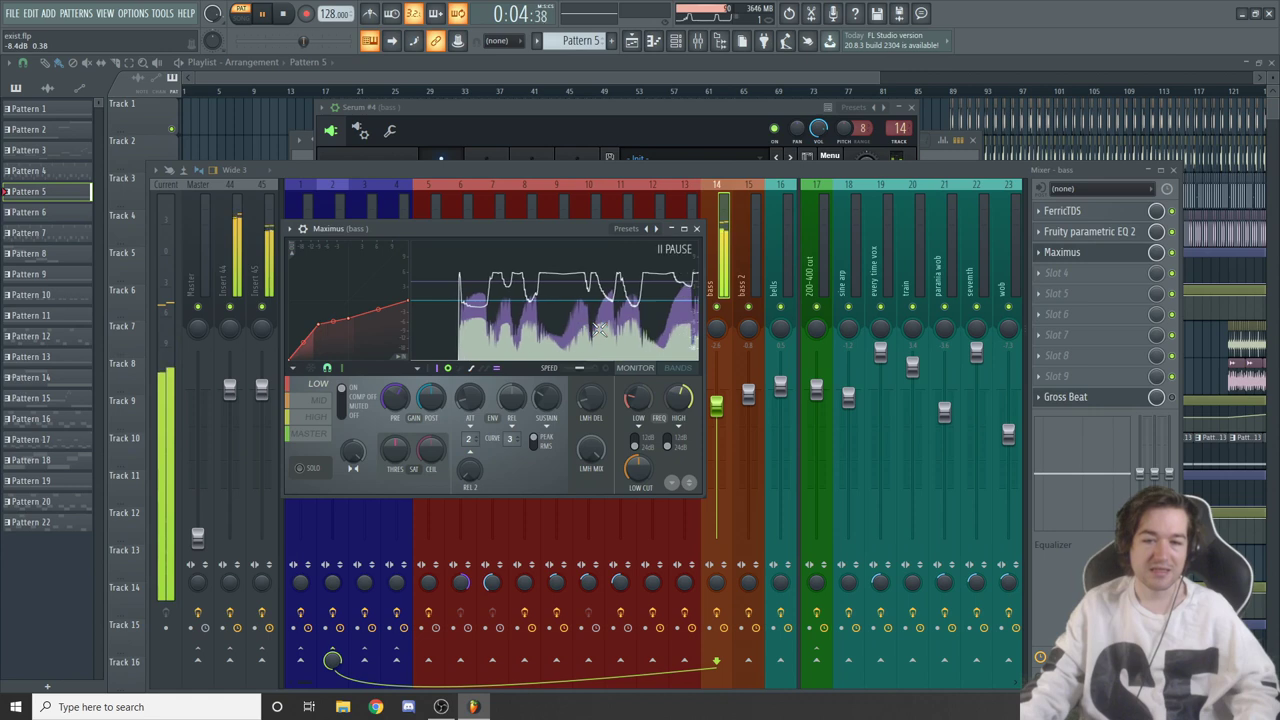
{"action": "key", "text": "space"}
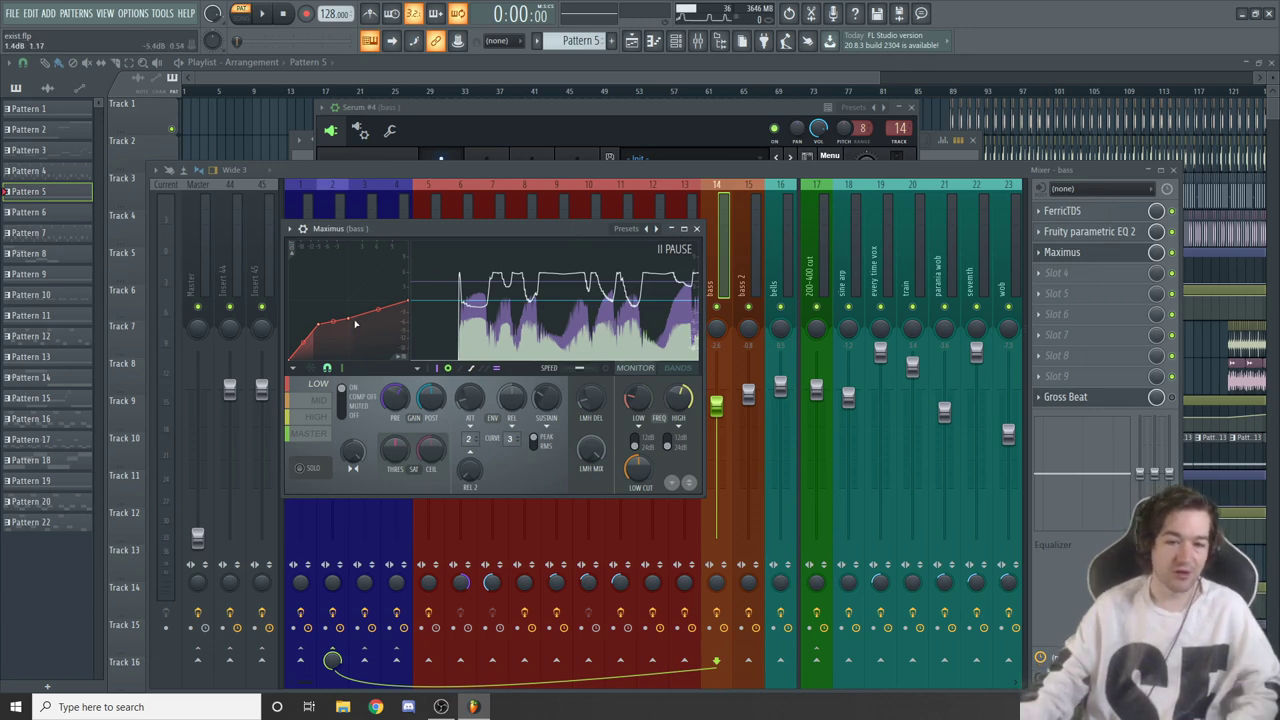
Play Pattern 5 once more while monitoring the bass in Maximus, then stop playback and close the plugin
{"action": "key", "text": "ctrl+s"}
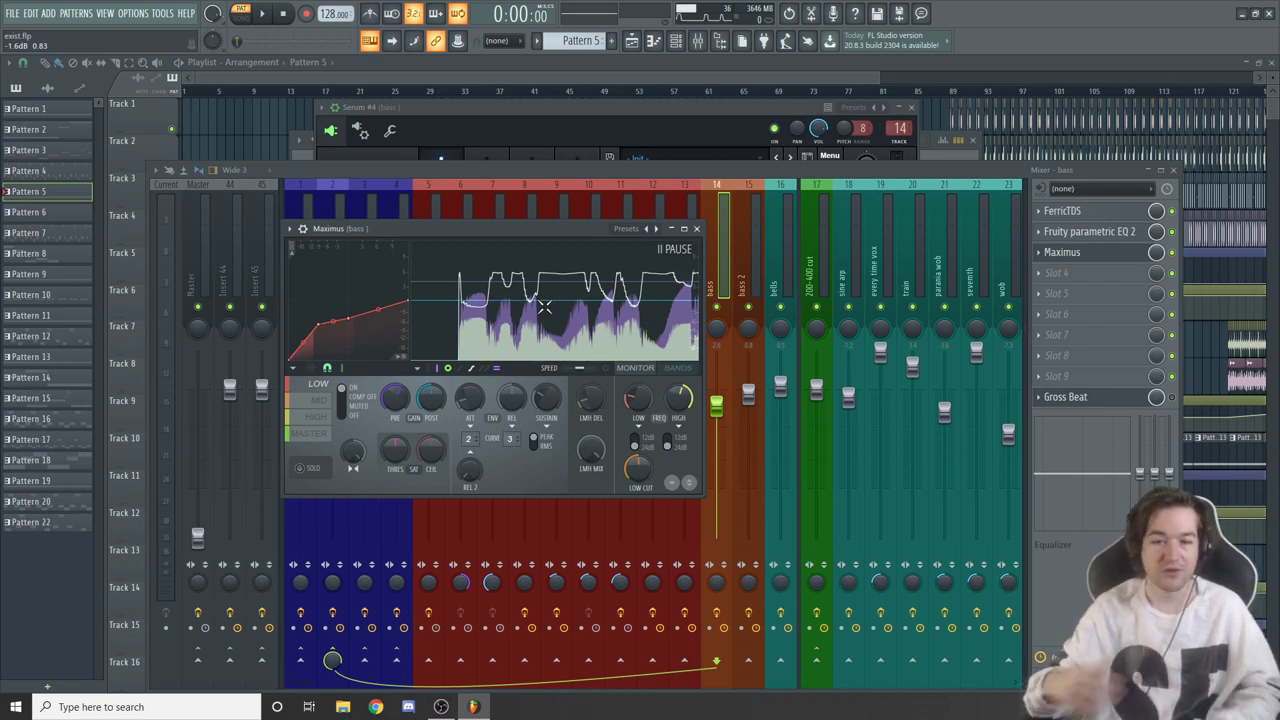
{"action": "left_click_drag", "start_coordinate": [536, 222], "coordinate": [561, 219]}
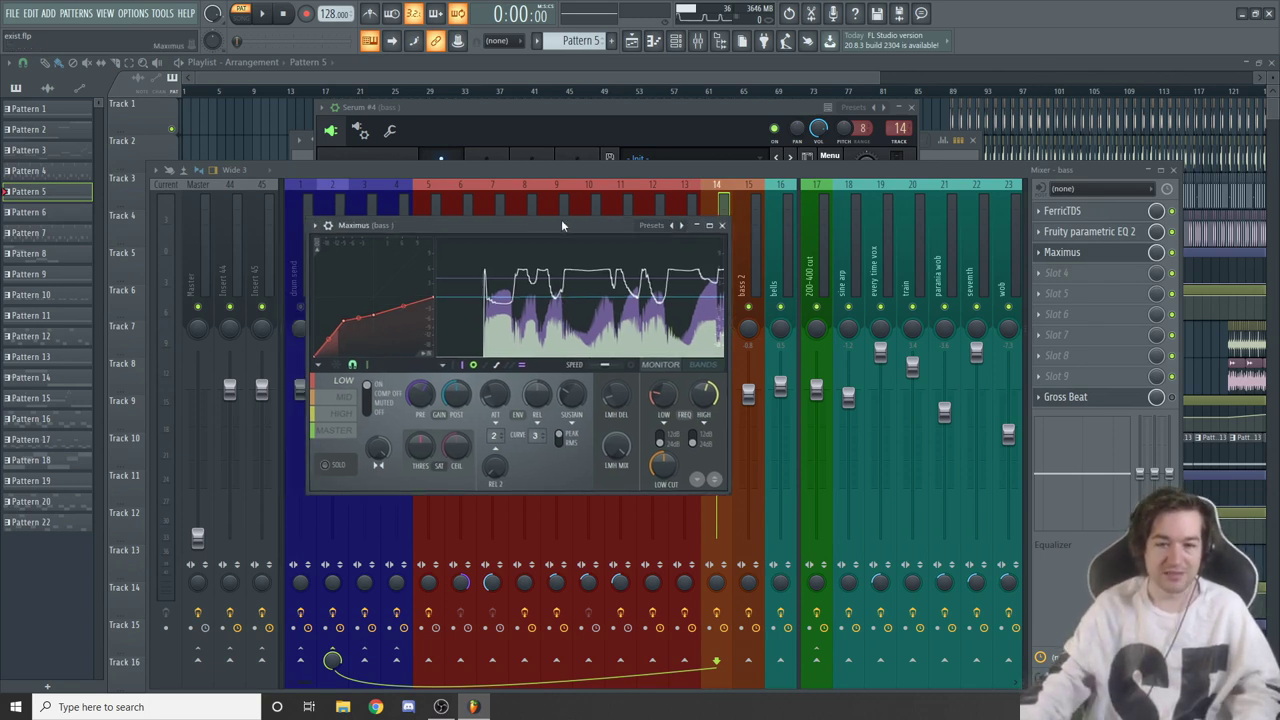
{"action": "key", "text": "space"}
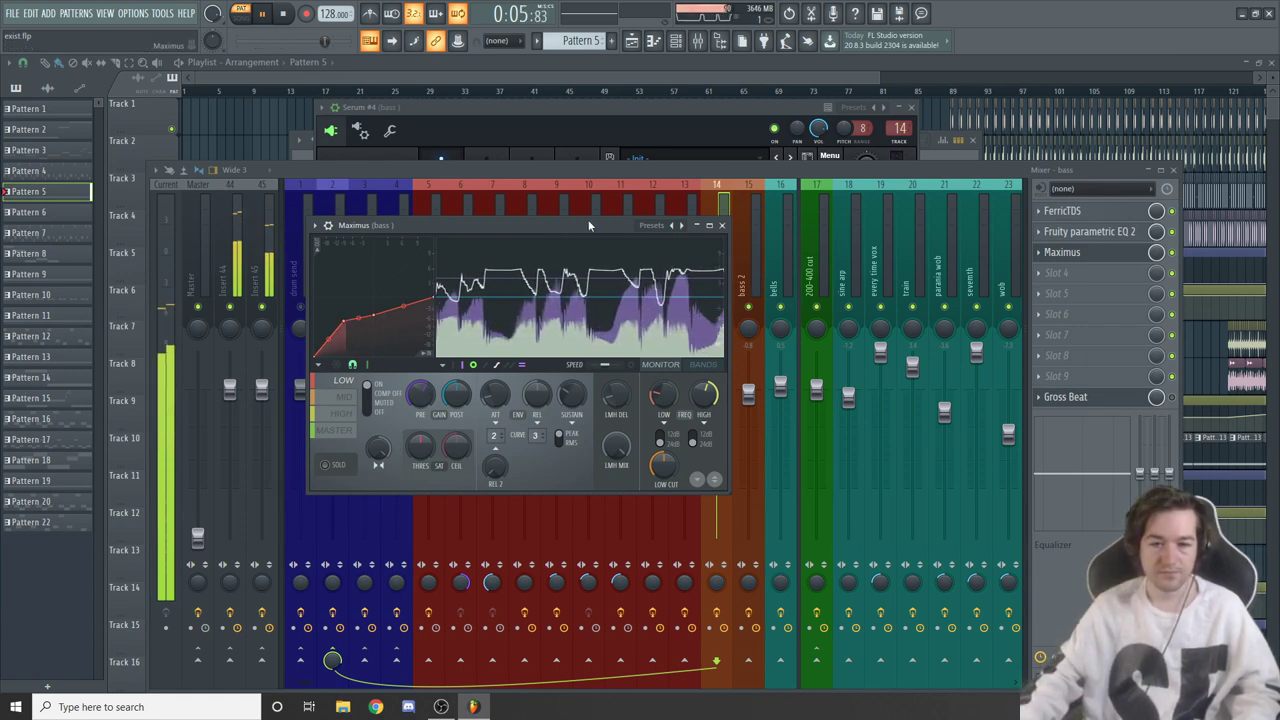
{"action": "left_click_drag", "start_coordinate": [588, 224], "coordinate": [621, 249]}
{"action": "key", "text": "space"}
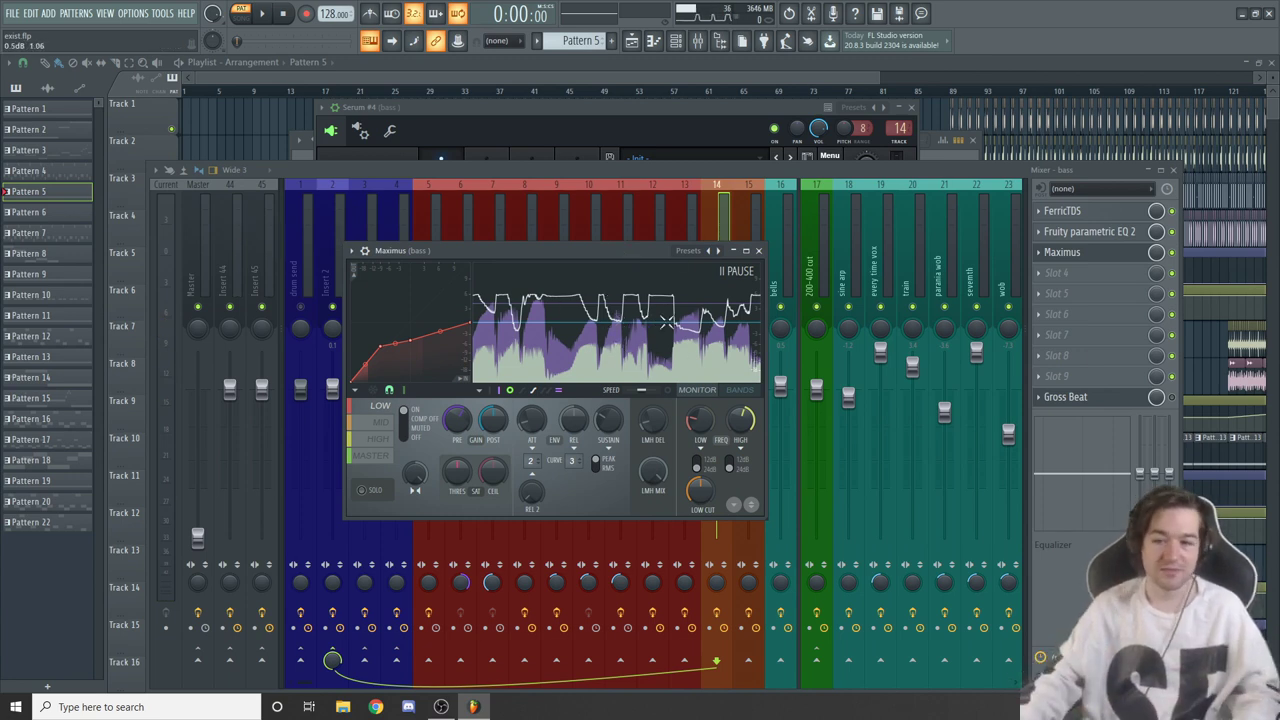
{"action": "left_click", "coordinate": [758, 251]}
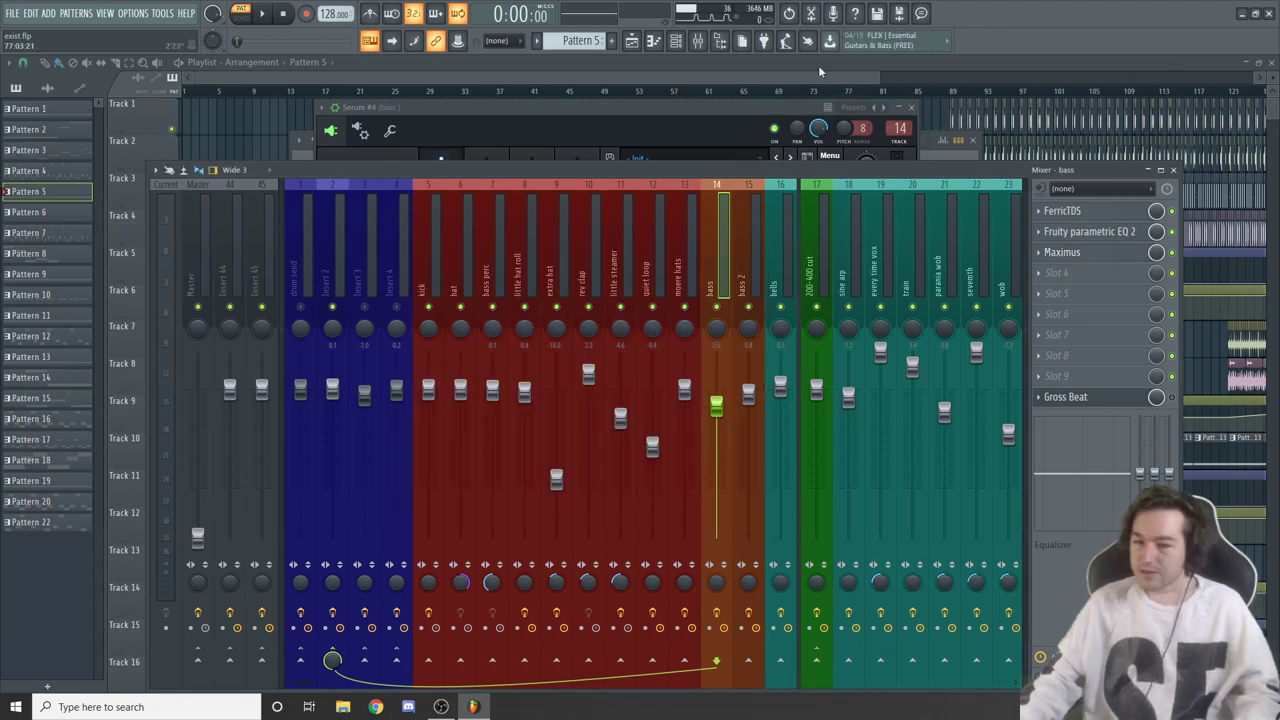
Place the song position at bar 89, select Pattern 13 and show its channels in the channel rack
{"action": "left_click", "coordinate": [810, 85]}
{"action": "scroll", "coordinate": [906, 76], "scroll_direction": "right", "scroll_amount": 5}
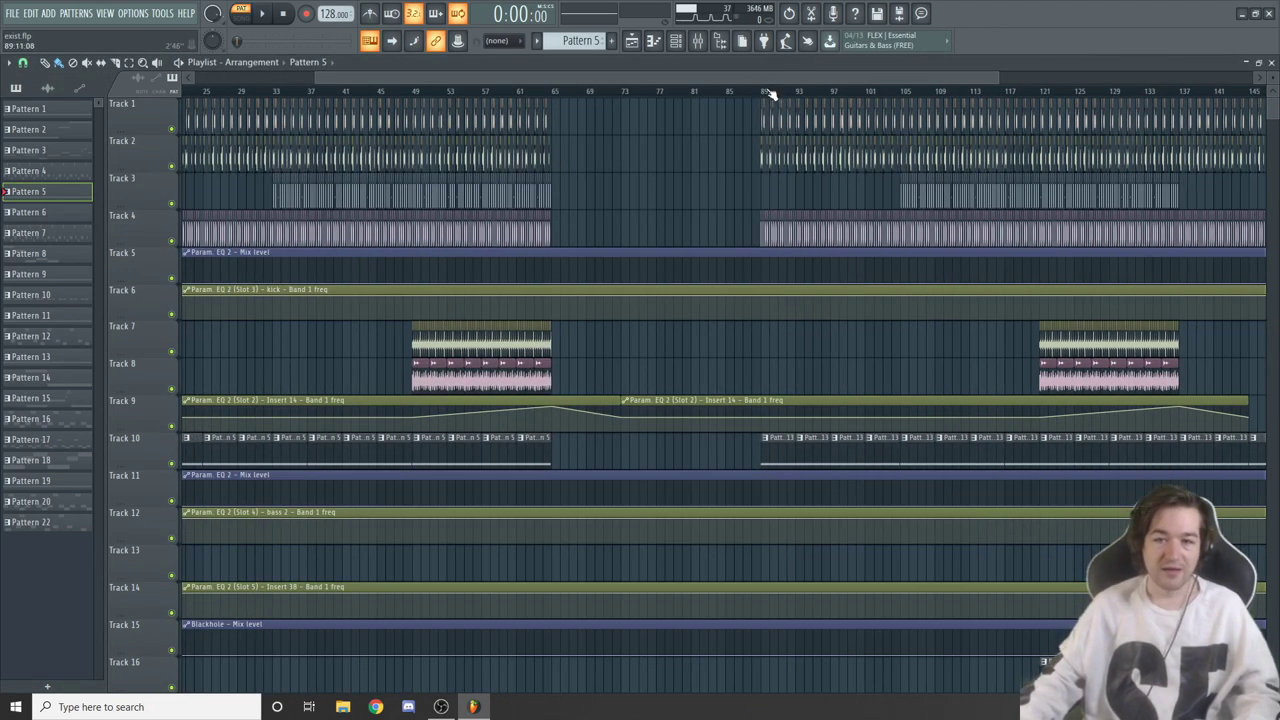
{"action": "left_click", "coordinate": [768, 95]}
{"action": "left_click", "coordinate": [631, 40]}
{"action": "scroll", "coordinate": [575, 40], "scroll_direction": "down", "scroll_amount": 3}
{"action": "scroll", "coordinate": [561, 45], "scroll_direction": "down", "scroll_amount": 5}
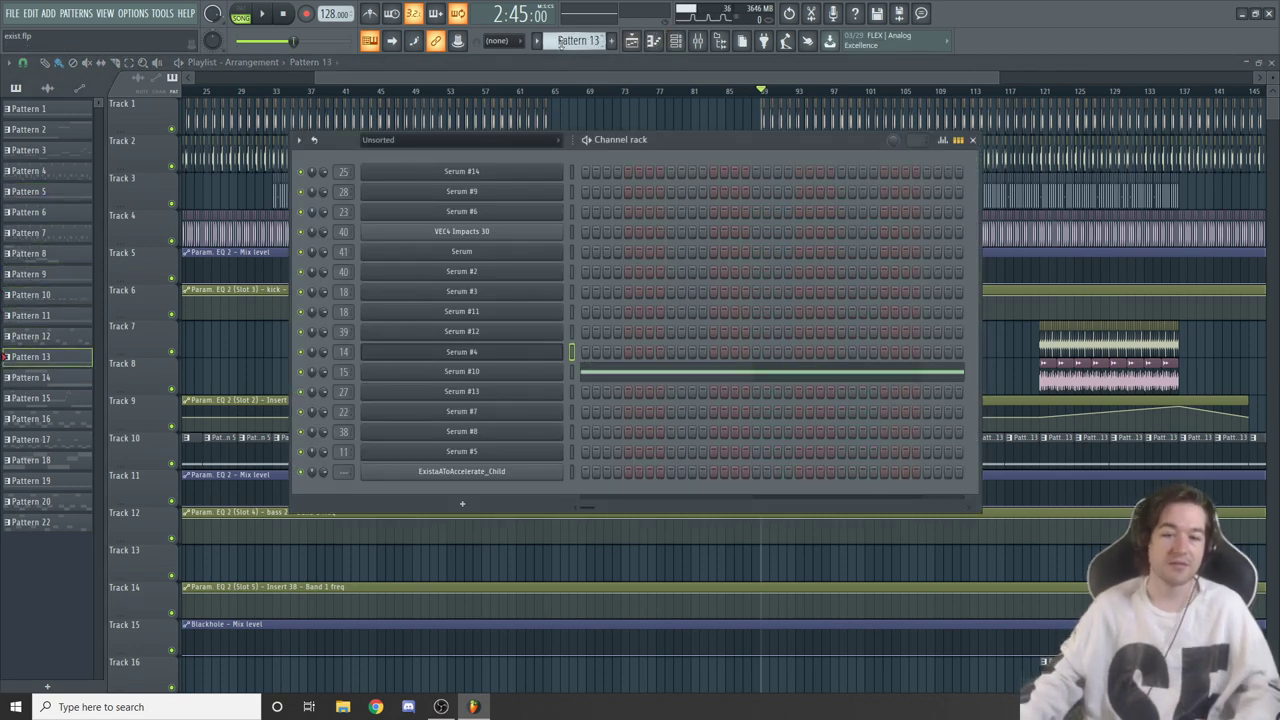
Open the Serum #10 bass synth and play Pattern 13 in pattern mode to study its LFO-driven filter
{"action": "left_click", "coordinate": [534, 369]}
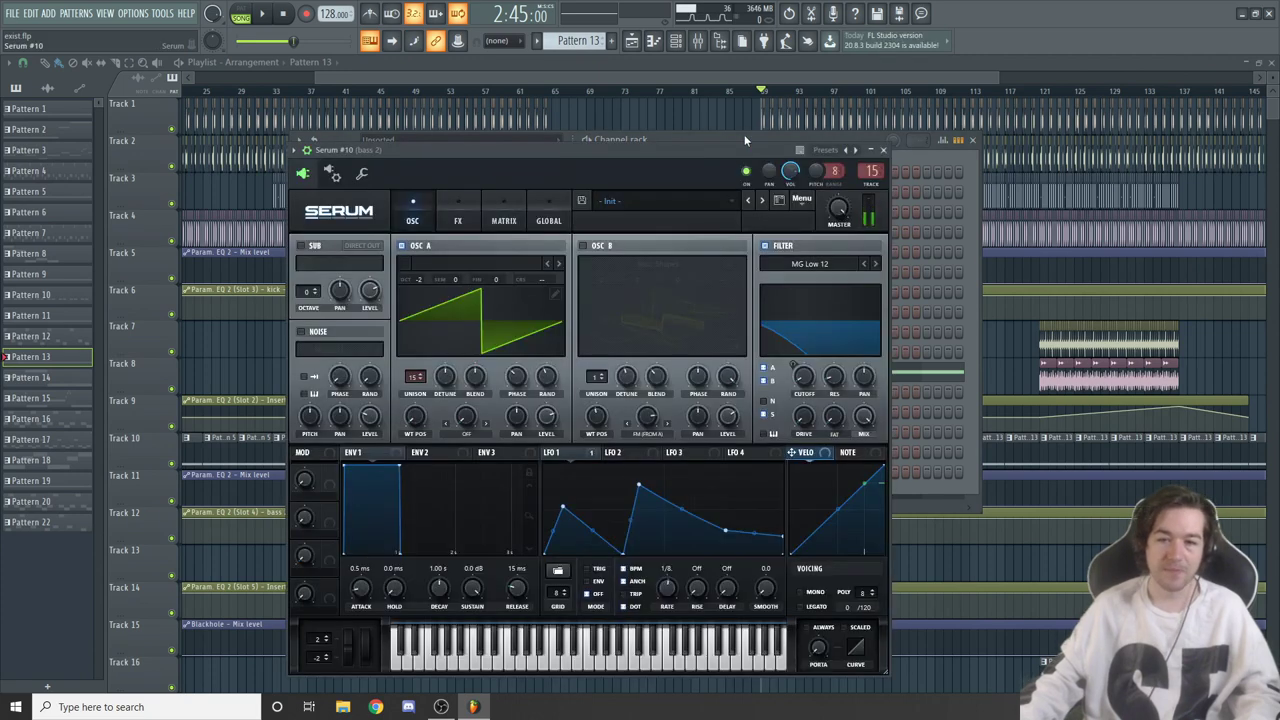
{"action": "left_click_drag", "start_coordinate": [744, 134], "coordinate": [737, 78]}
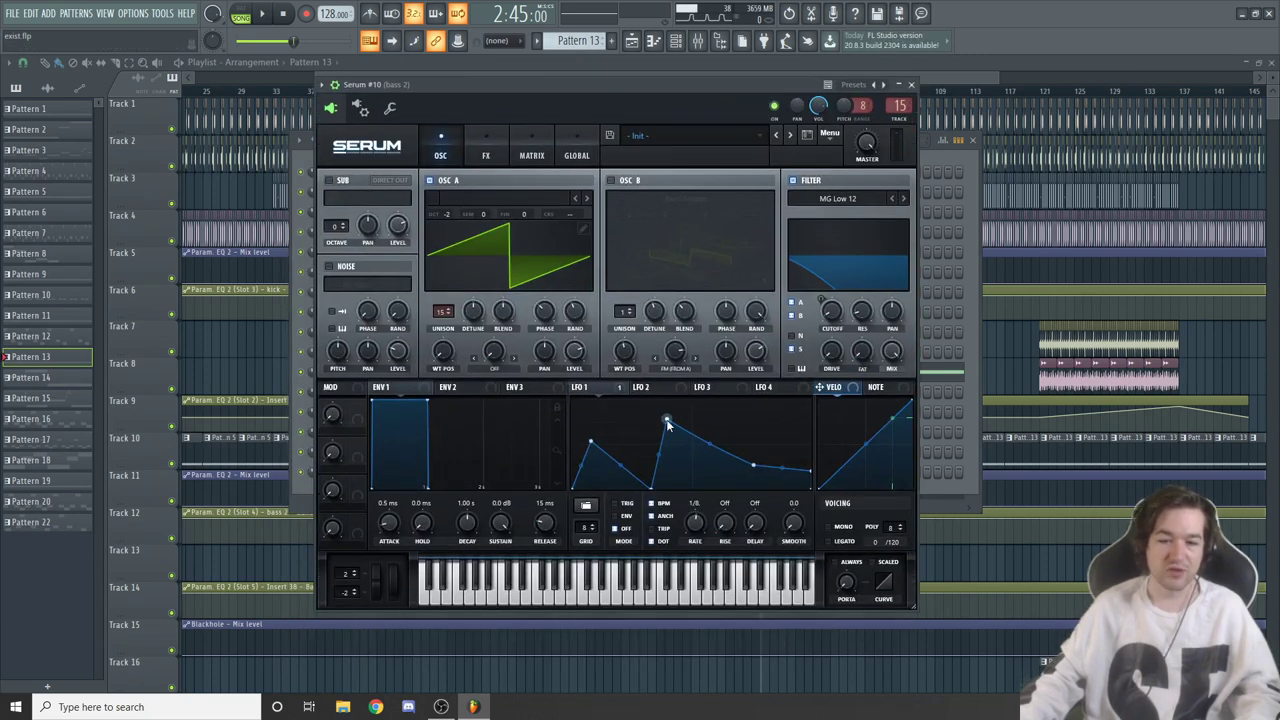
{"action": "left_click", "coordinate": [245, 13]}
{"action": "left_click_drag", "start_coordinate": [684, 83], "coordinate": [703, 108]}
{"action": "key", "text": "space"}
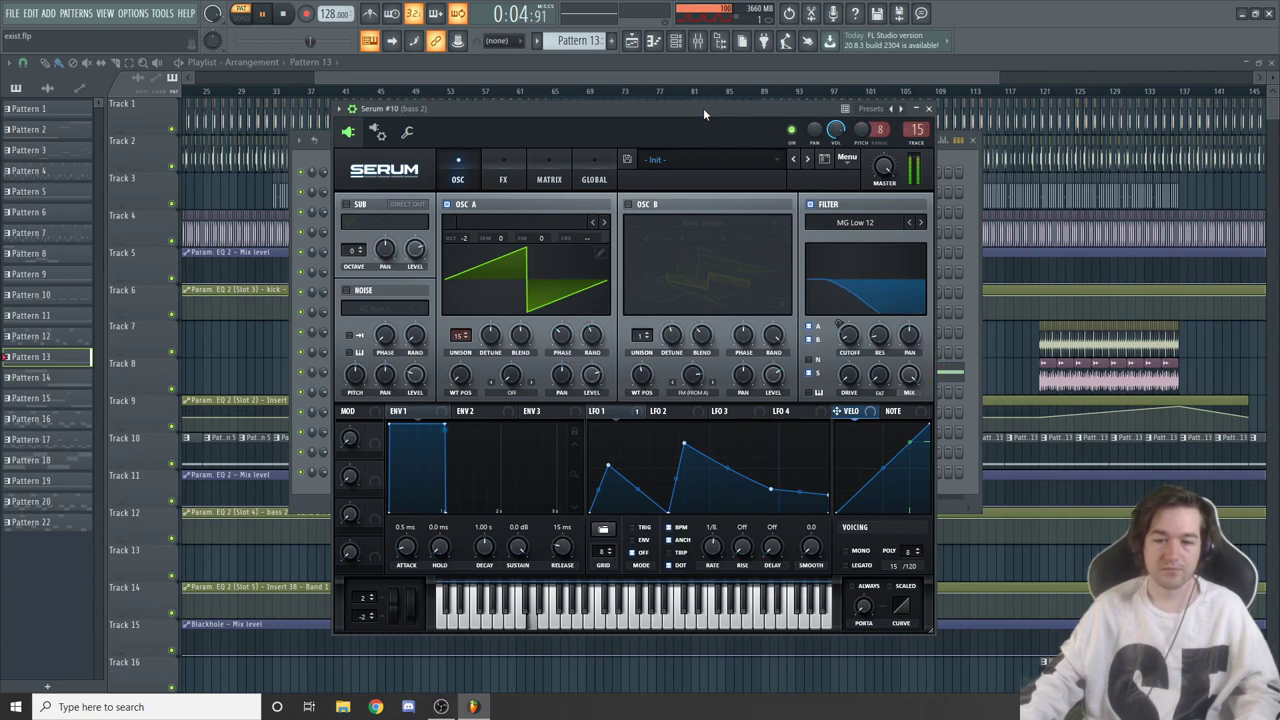
{"action": "left_click_drag", "start_coordinate": [703, 108], "coordinate": [700, 120]}
{"action": "key", "text": "space"}
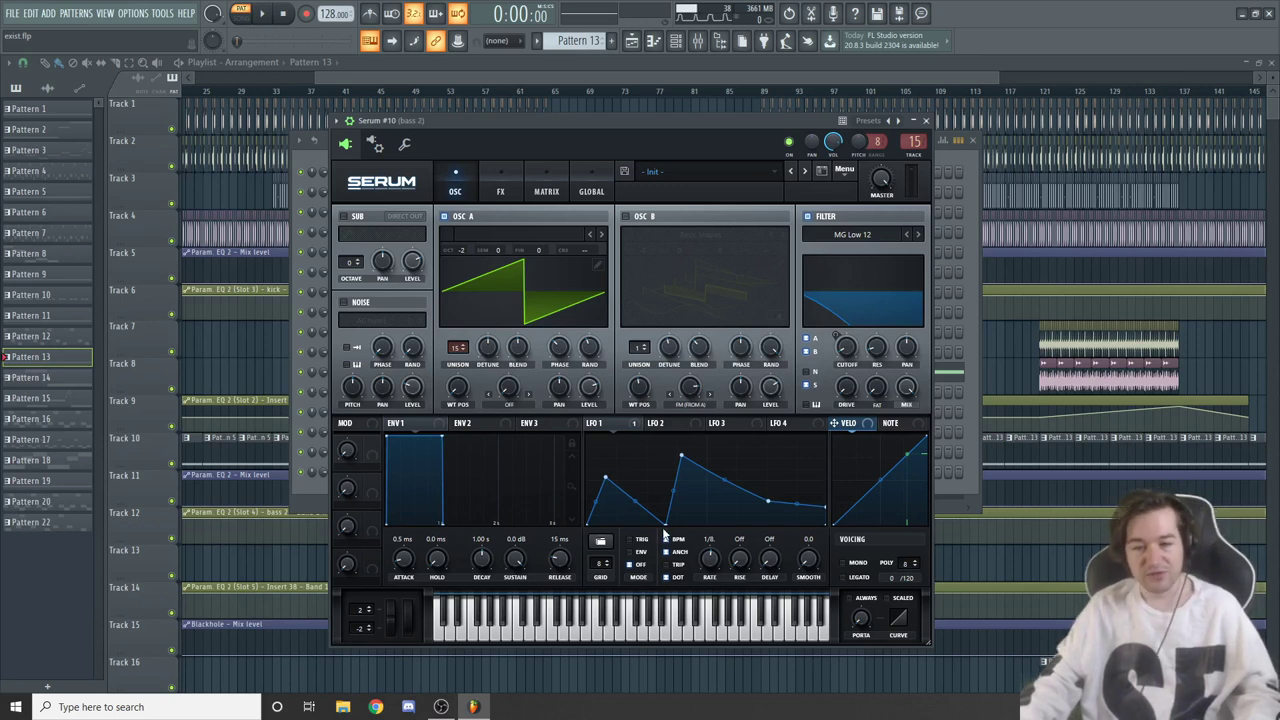
Replay Pattern 13 with Serum #10 in view, then show the bass 2 insert's effects in the mixer
{"action": "left_click_drag", "start_coordinate": [705, 116], "coordinate": [684, 127]}
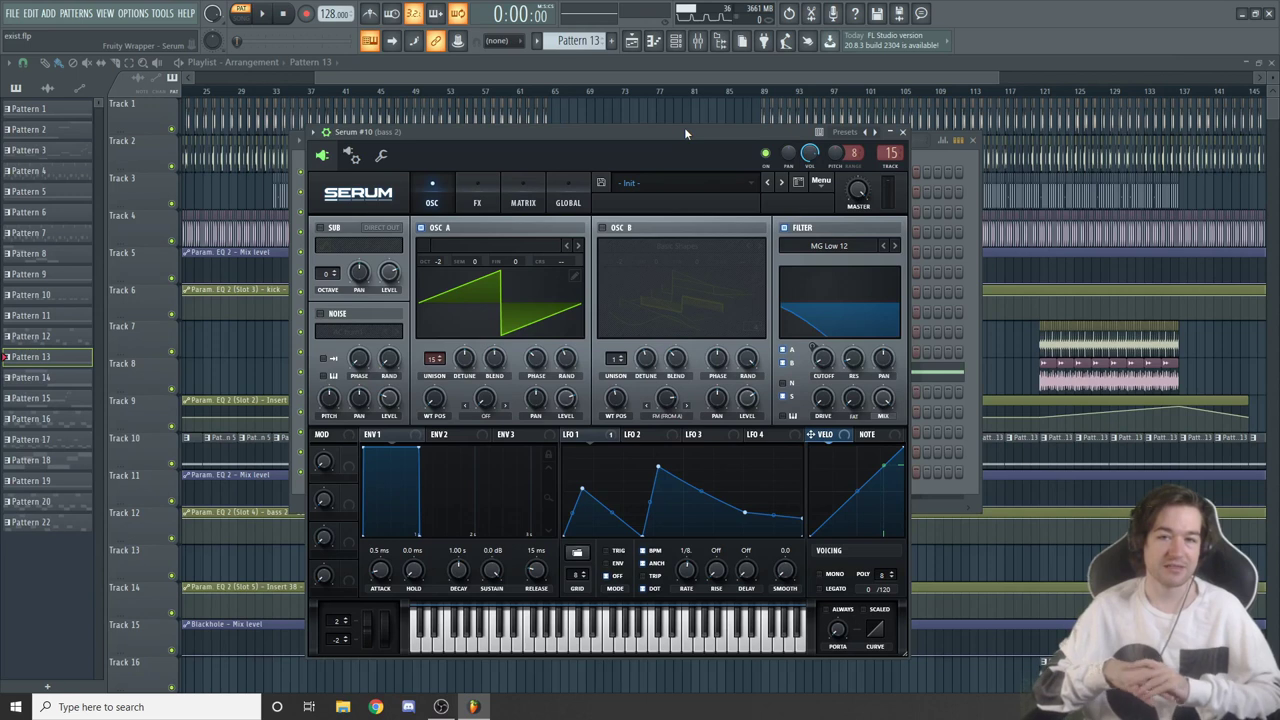
{"action": "key", "text": "space"}
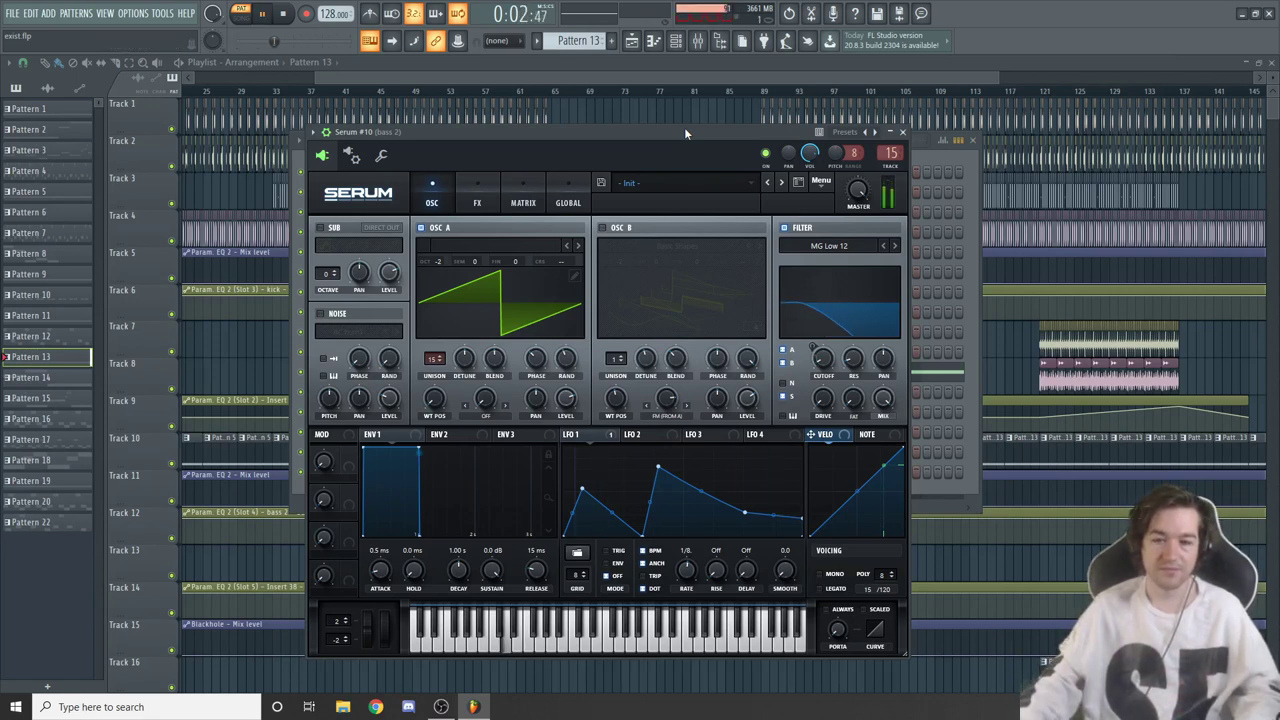
{"action": "key", "text": "space"}
{"action": "left_click", "coordinate": [697, 40]}
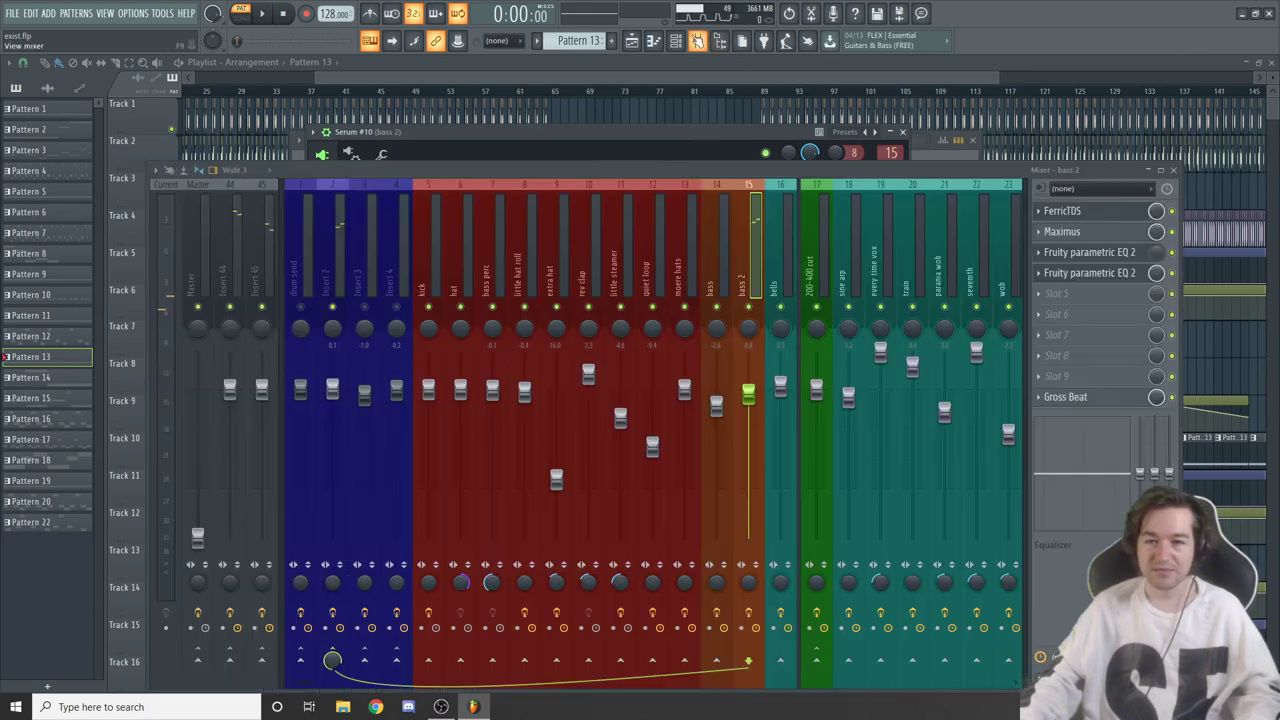
Return to the playlist and examine the automation and audio clips on tracks 4 to 19 from the song's start
{"action": "left_click", "coordinate": [796, 69]}
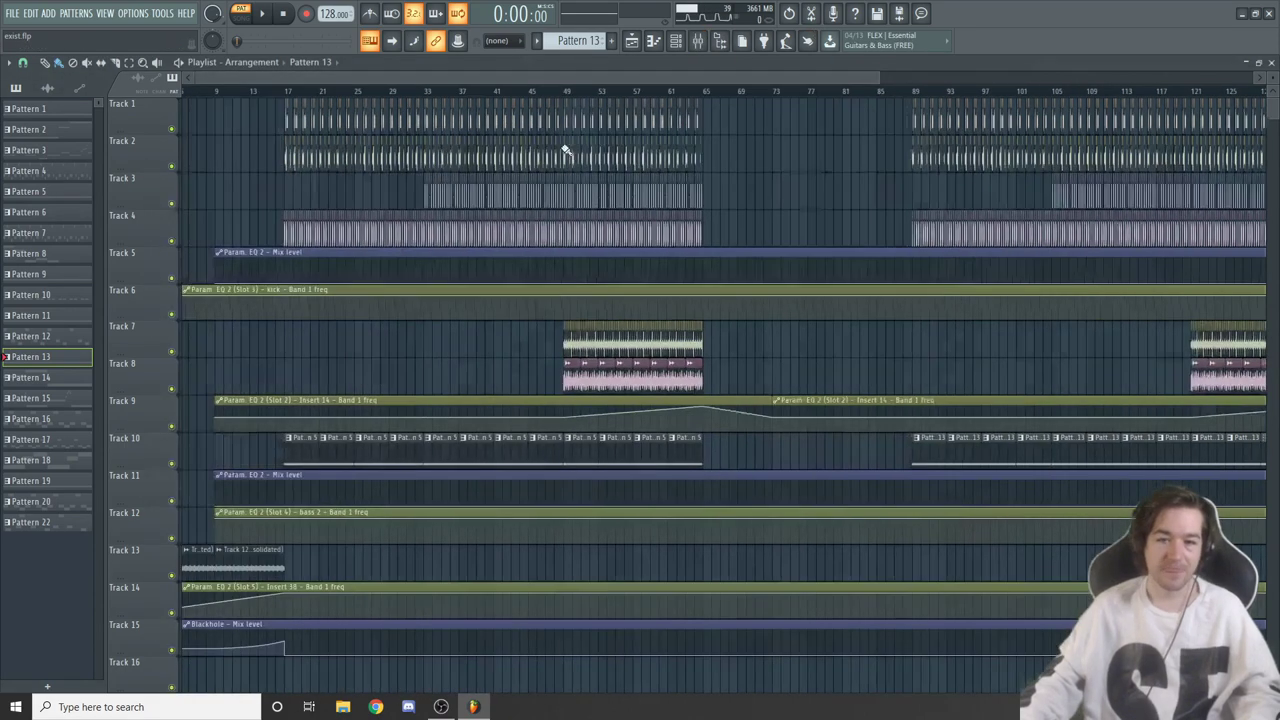
{"action": "scroll", "coordinate": [731, 376], "scroll_direction": "down", "scroll_amount": 4}
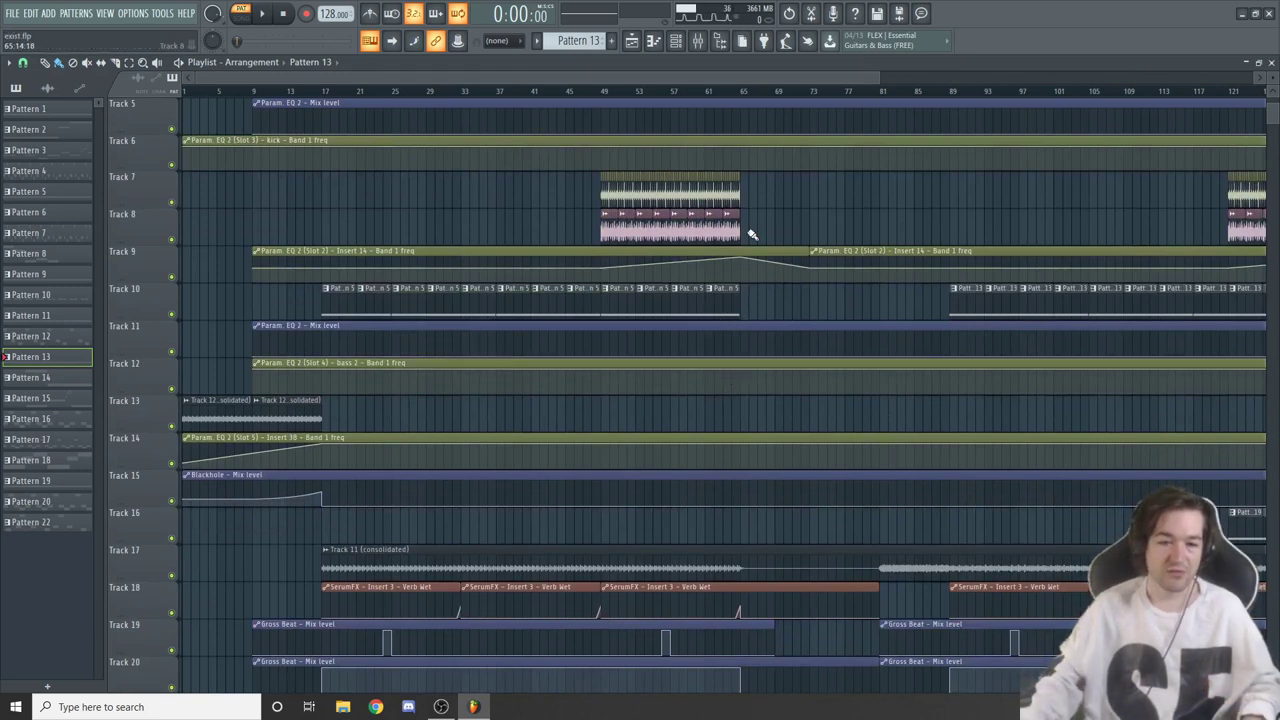
{"action": "scroll", "coordinate": [876, 68], "scroll_direction": "down", "scroll_amount": 3}
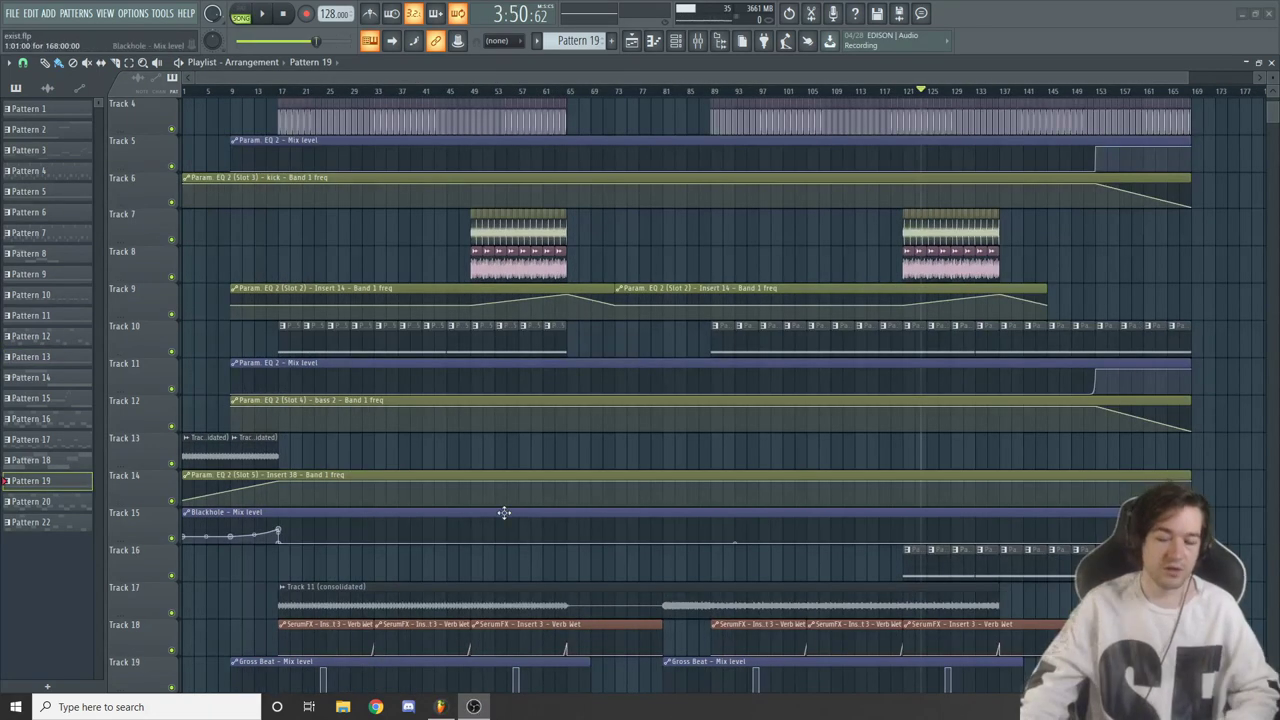
{"action": "left_click_drag", "start_coordinate": [1190, 77], "coordinate": [614, 80]}
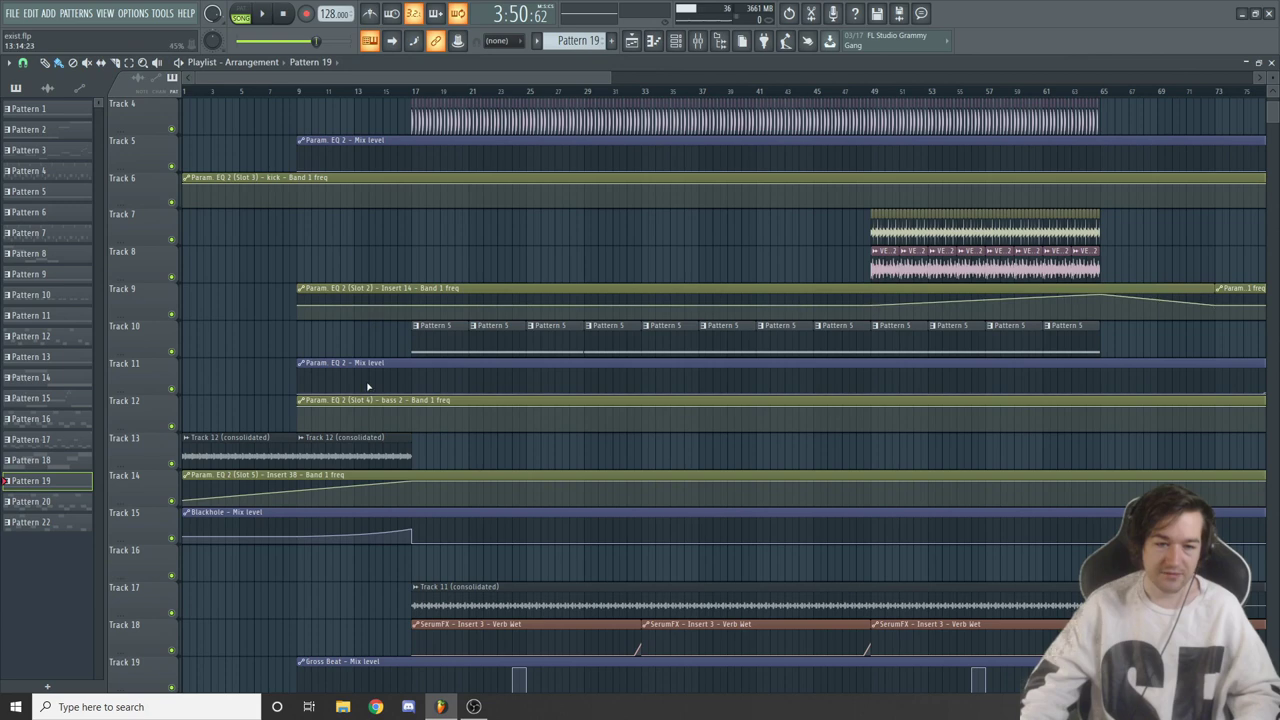
Play the song from around bar 15 and solo the pluck 2s insert in the mixer, ending back in the playlist with playback stopped
{"action": "left_click", "coordinate": [390, 93]}
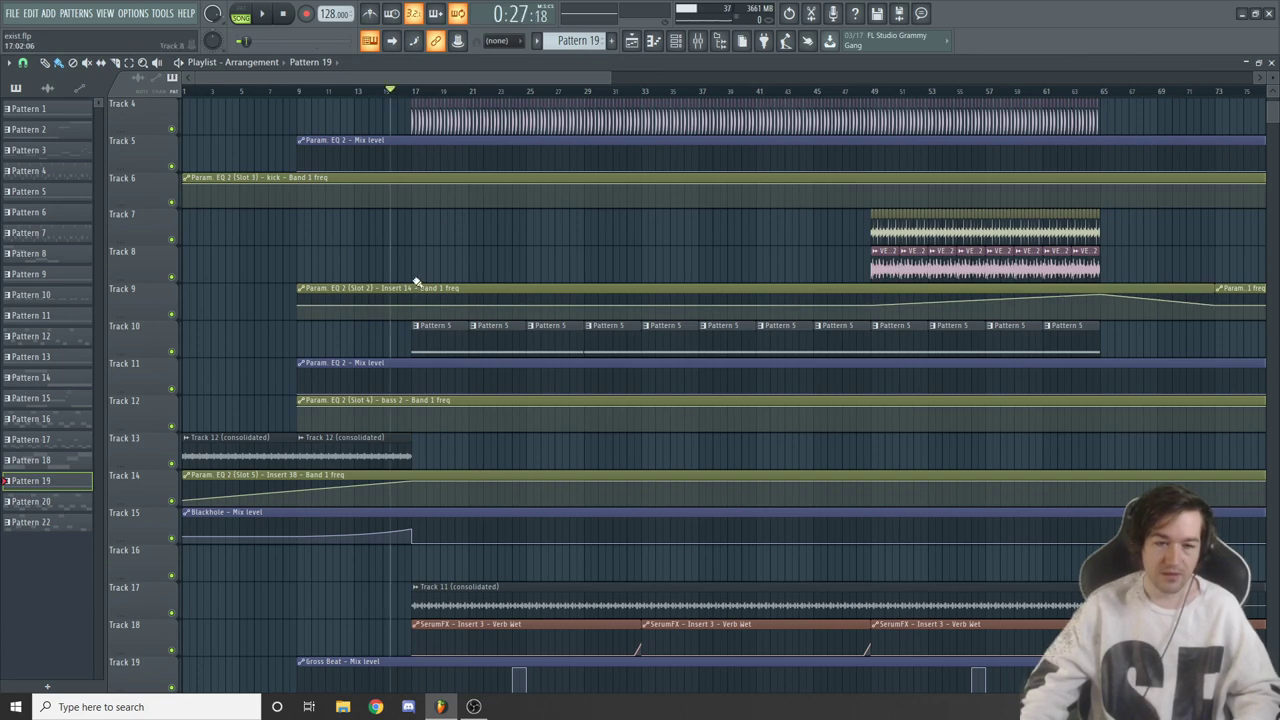
{"action": "left_click", "coordinate": [700, 41]}
{"action": "key", "text": "space"}
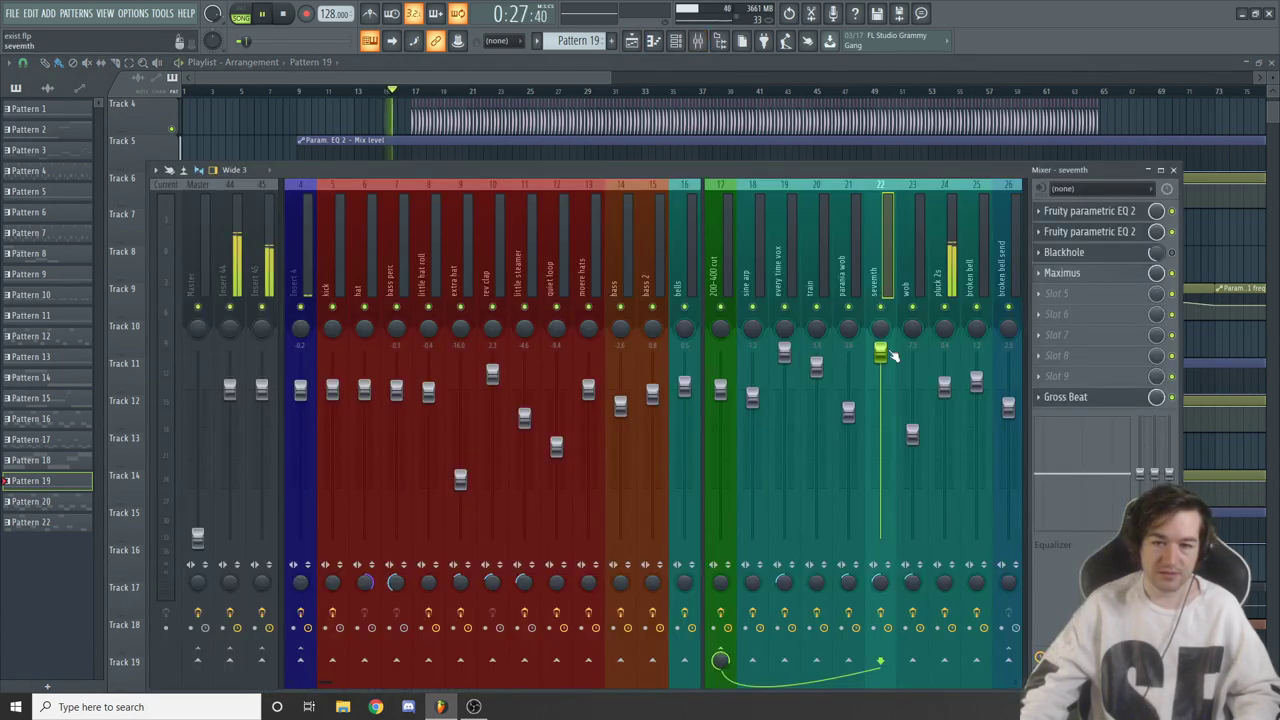
{"action": "right_click", "coordinate": [948, 309]}
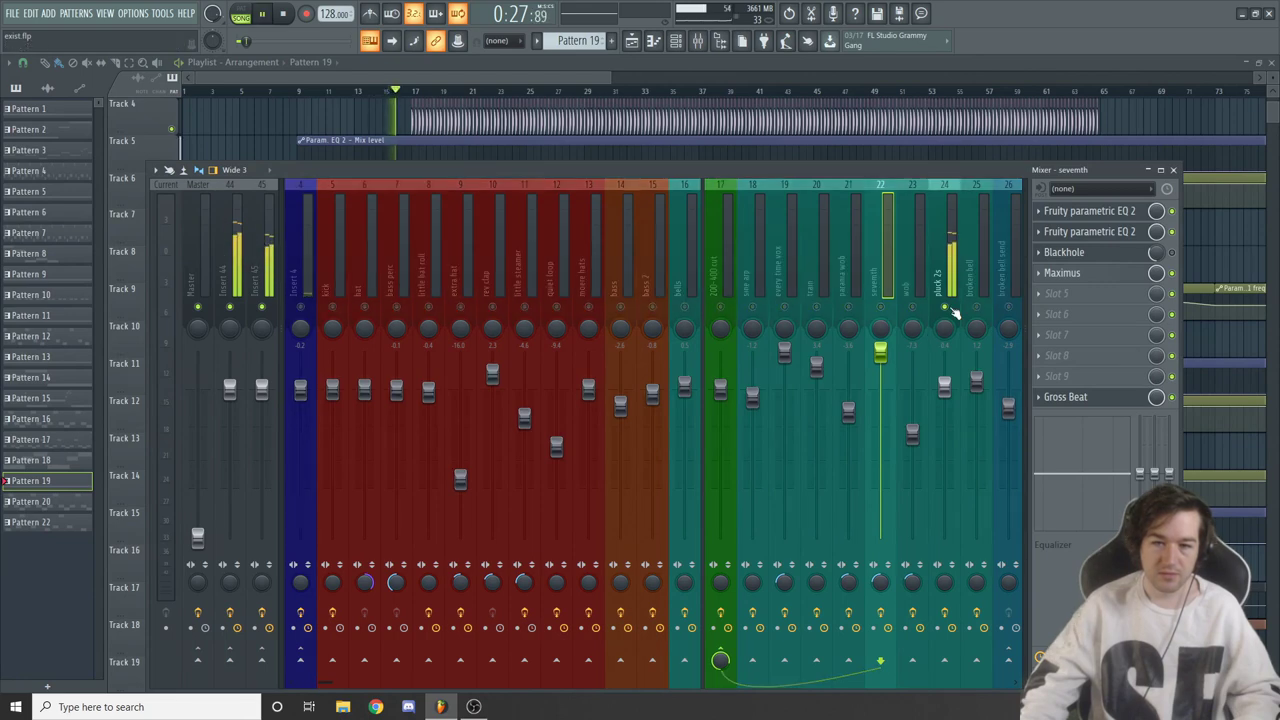
{"action": "key", "text": "F9"}
{"action": "key", "text": "space"}
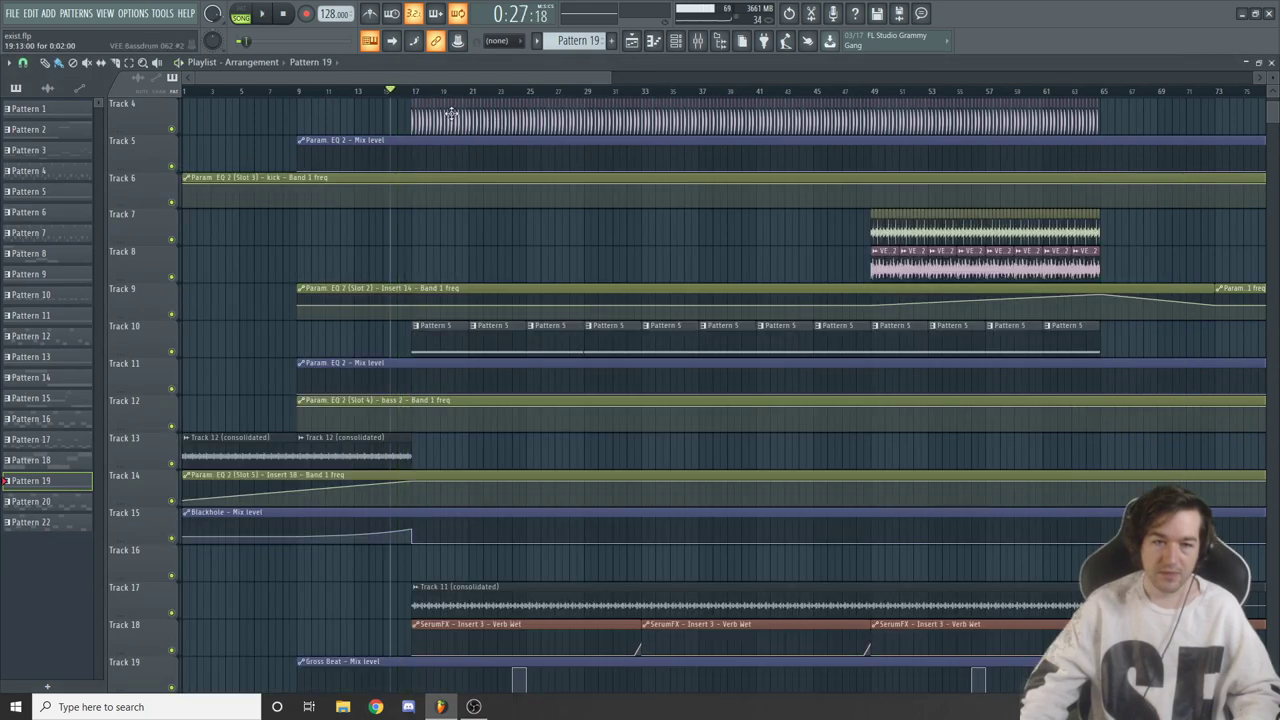
Play the song from bar 17 and enable the bells insert alongside pluck 2s in the mixer
{"action": "key", "text": "space"}
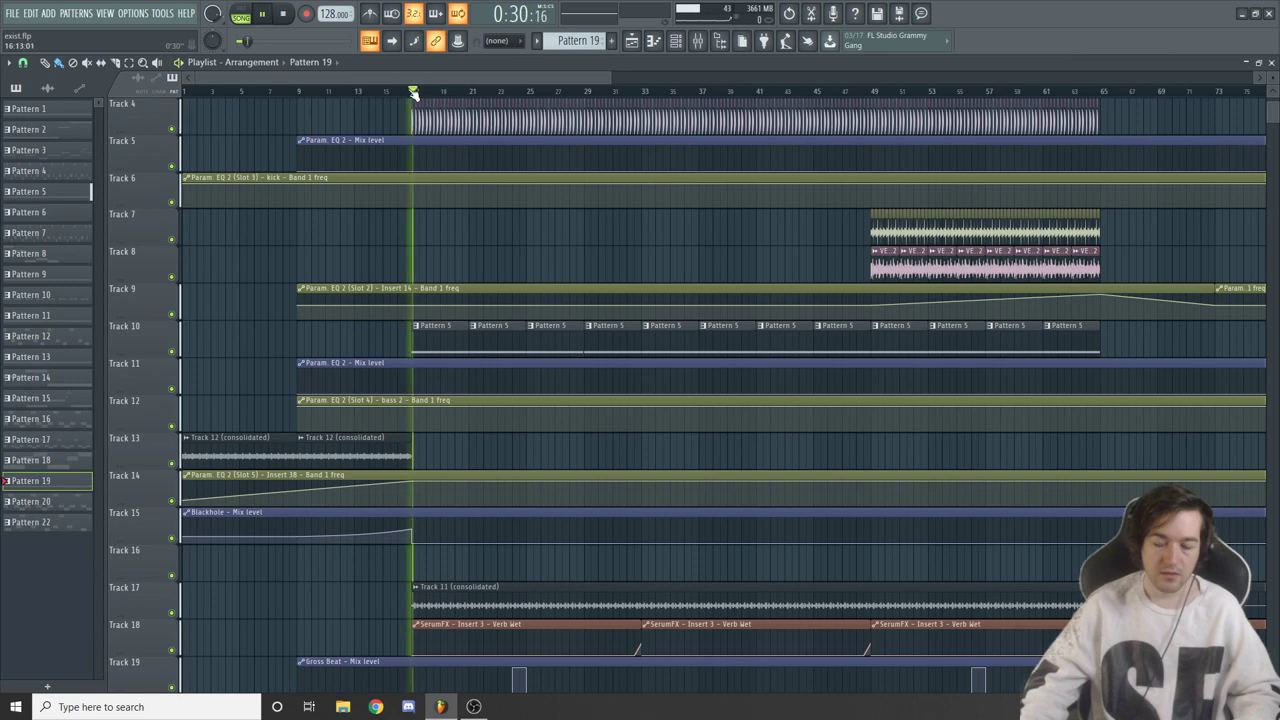
{"action": "left_click", "coordinate": [413, 93]}
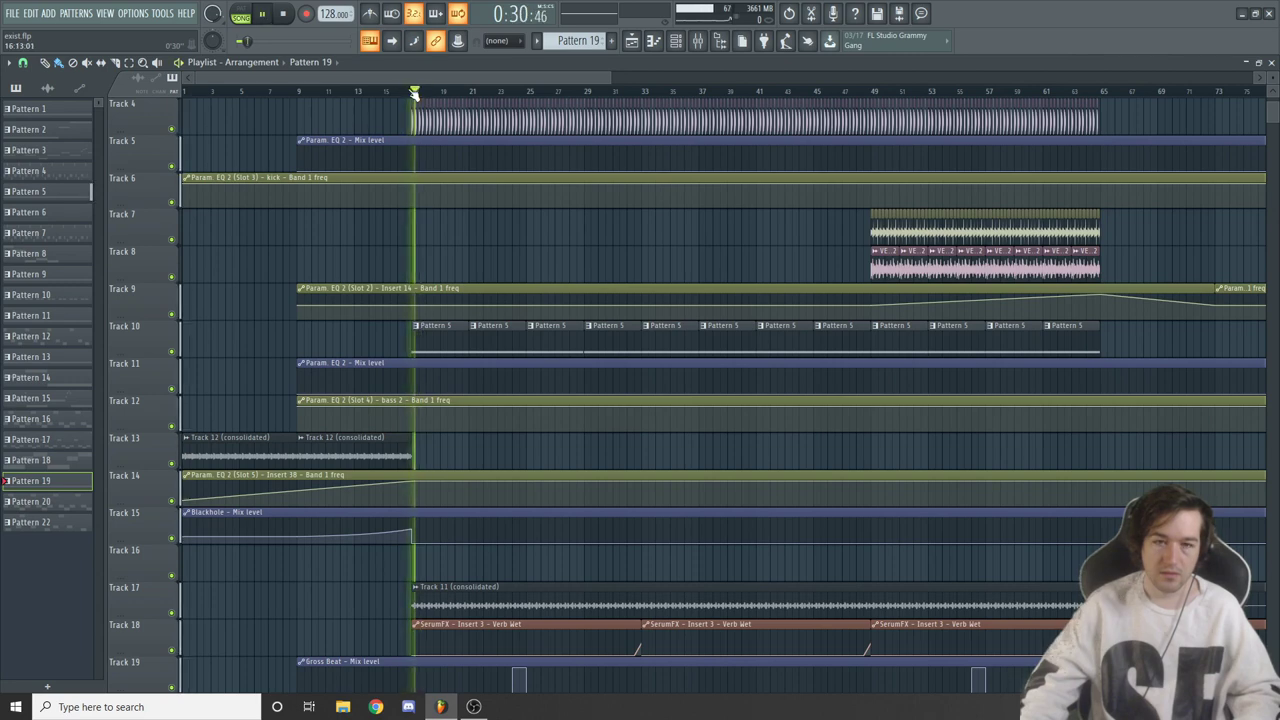
{"action": "key", "text": "space"}
{"action": "left_click", "coordinate": [713, 46]}
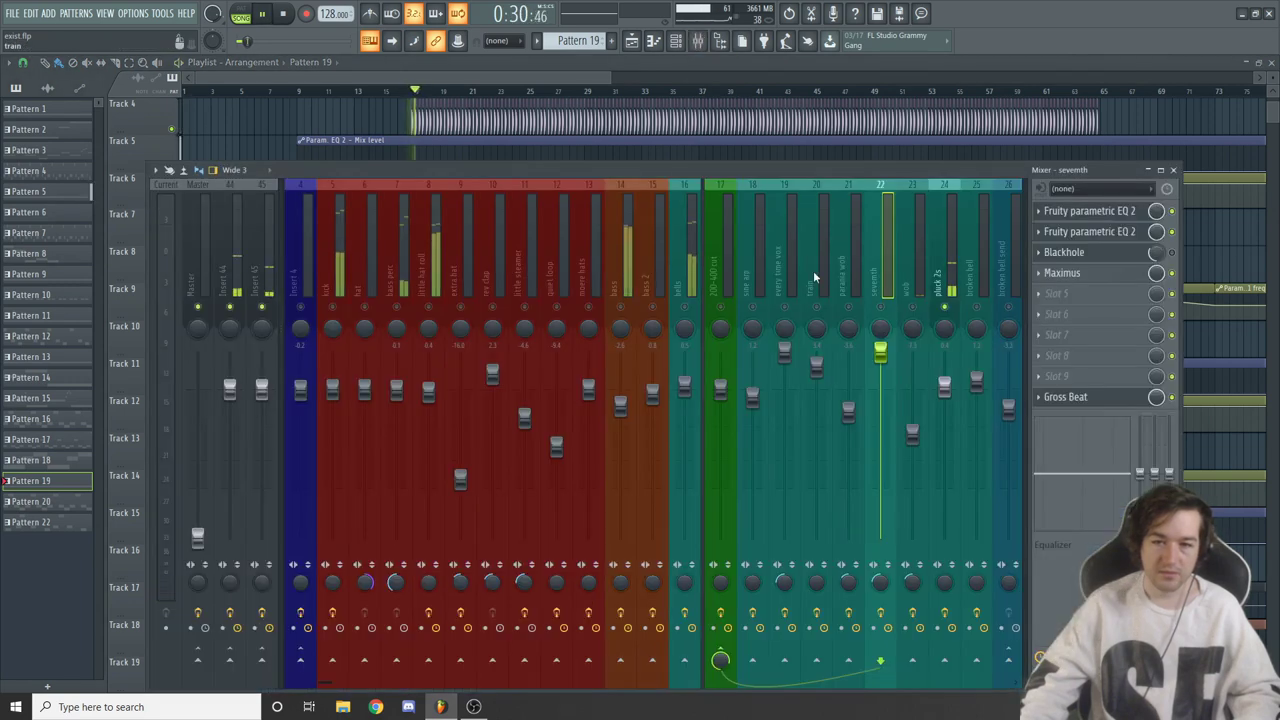
{"action": "left_click", "coordinate": [690, 305]}
{"action": "key", "text": "space"}
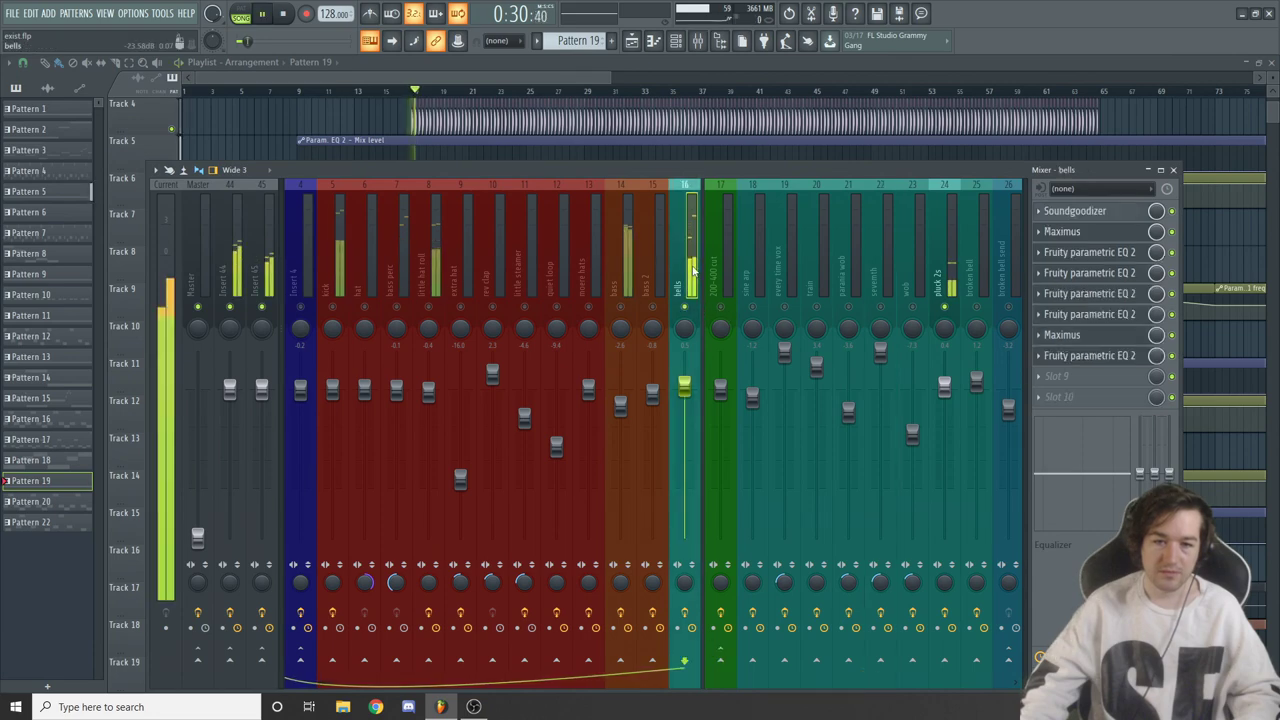
{"action": "left_click", "coordinate": [580, 103]}
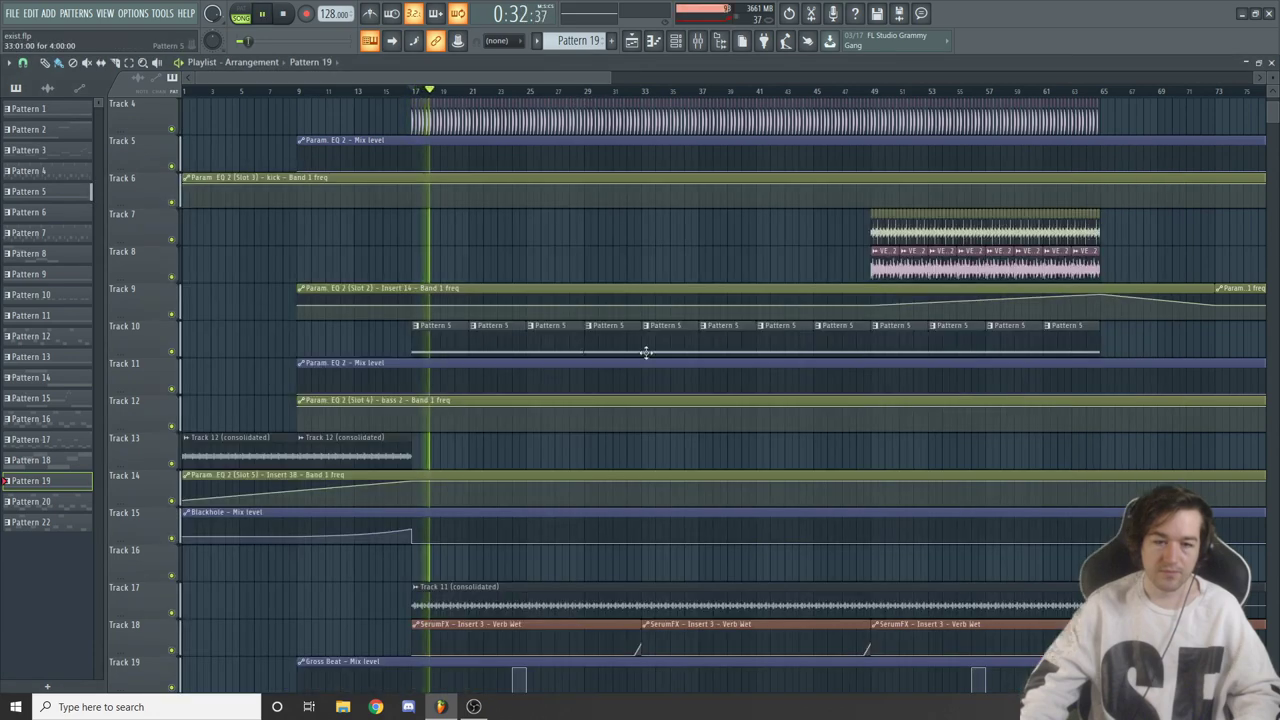
Stop playback and examine the sample settings of the Track 11 (consolidated) clip on playlist track 17
{"action": "scroll", "coordinate": [566, 362], "scroll_direction": "down", "scroll_amount": 4}
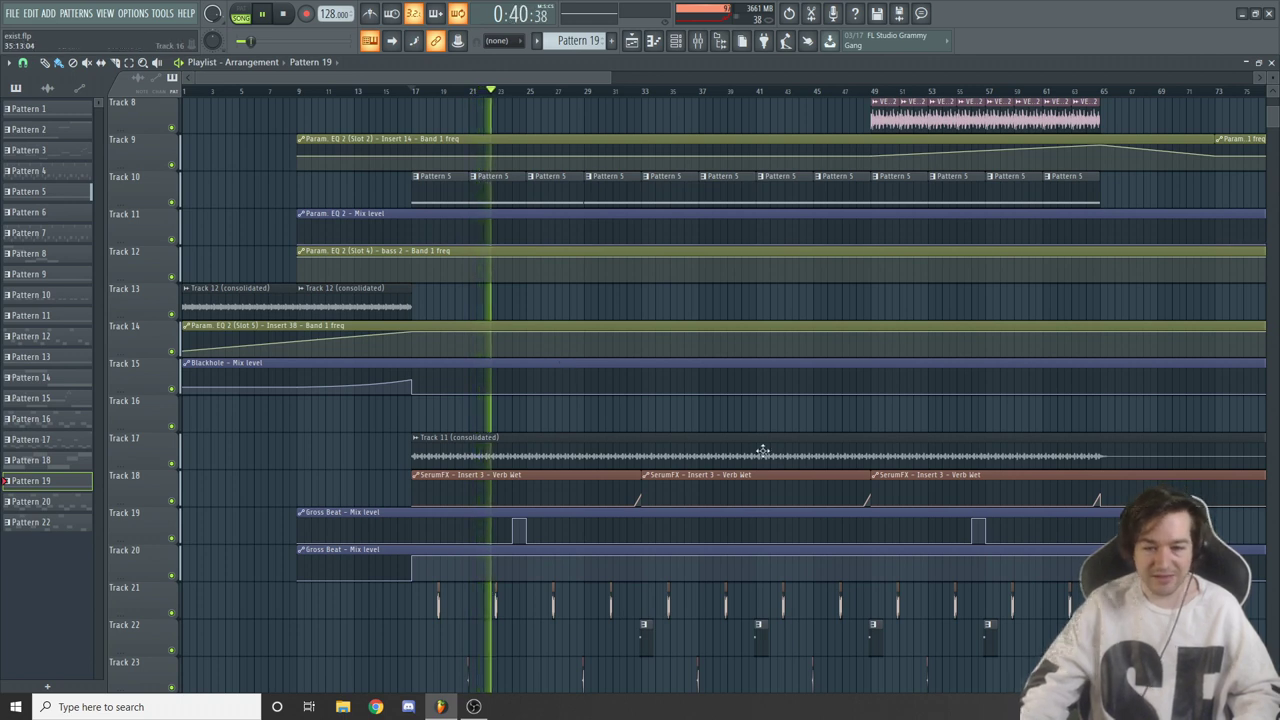
{"action": "key", "text": "space"}
{"action": "double_click", "coordinate": [625, 457]}
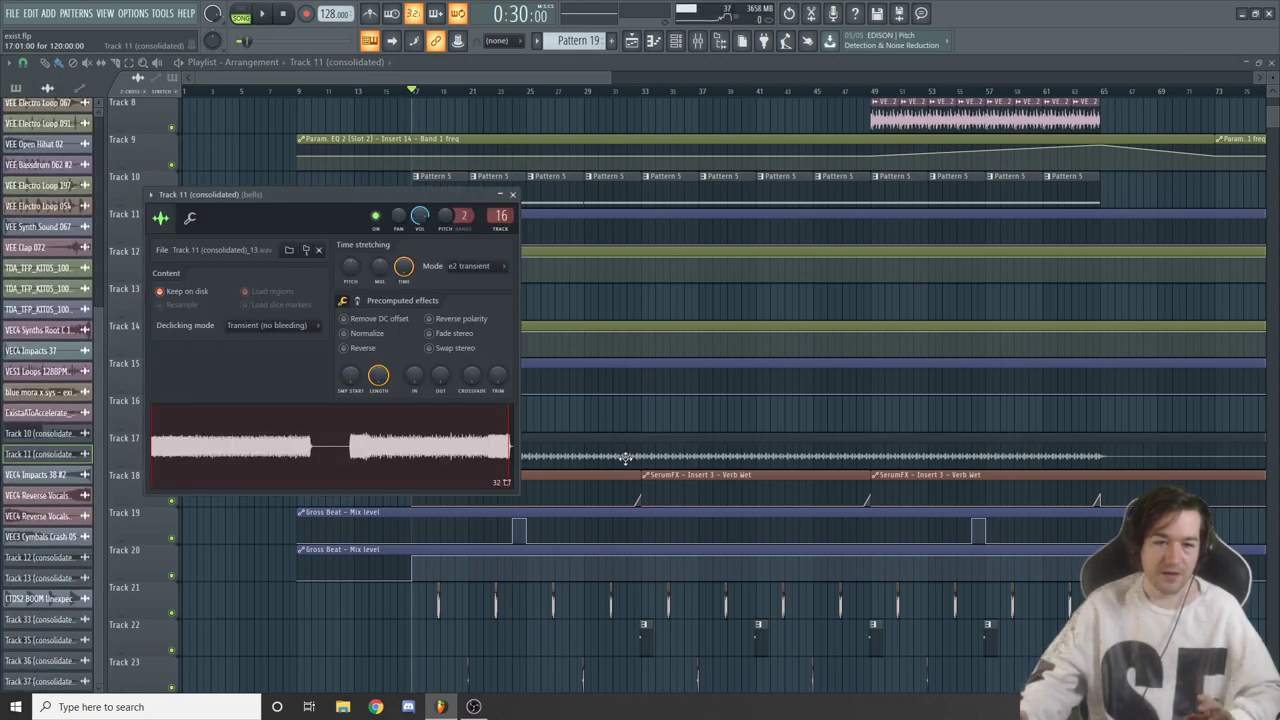
{"action": "key", "text": "Escape"}
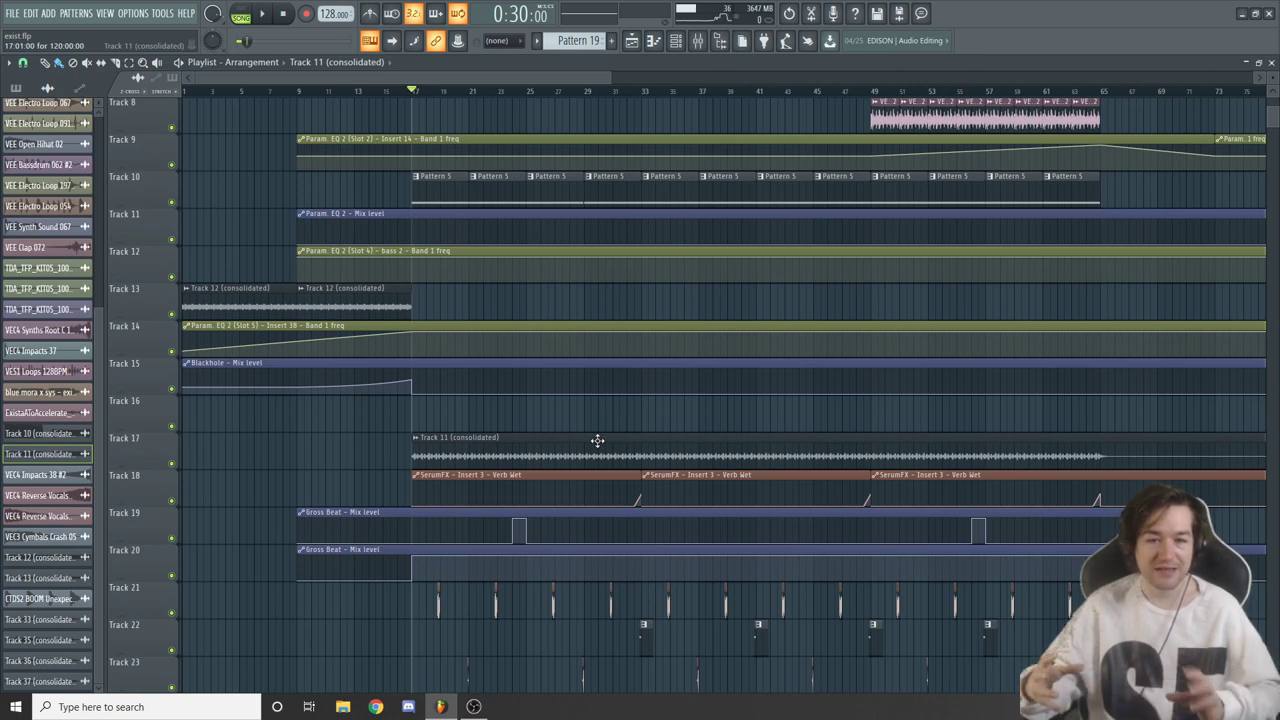
Open the channel rack and switch to Pattern 15 with its unsorted Serum channels shown
{"action": "left_click", "coordinate": [676, 40]}
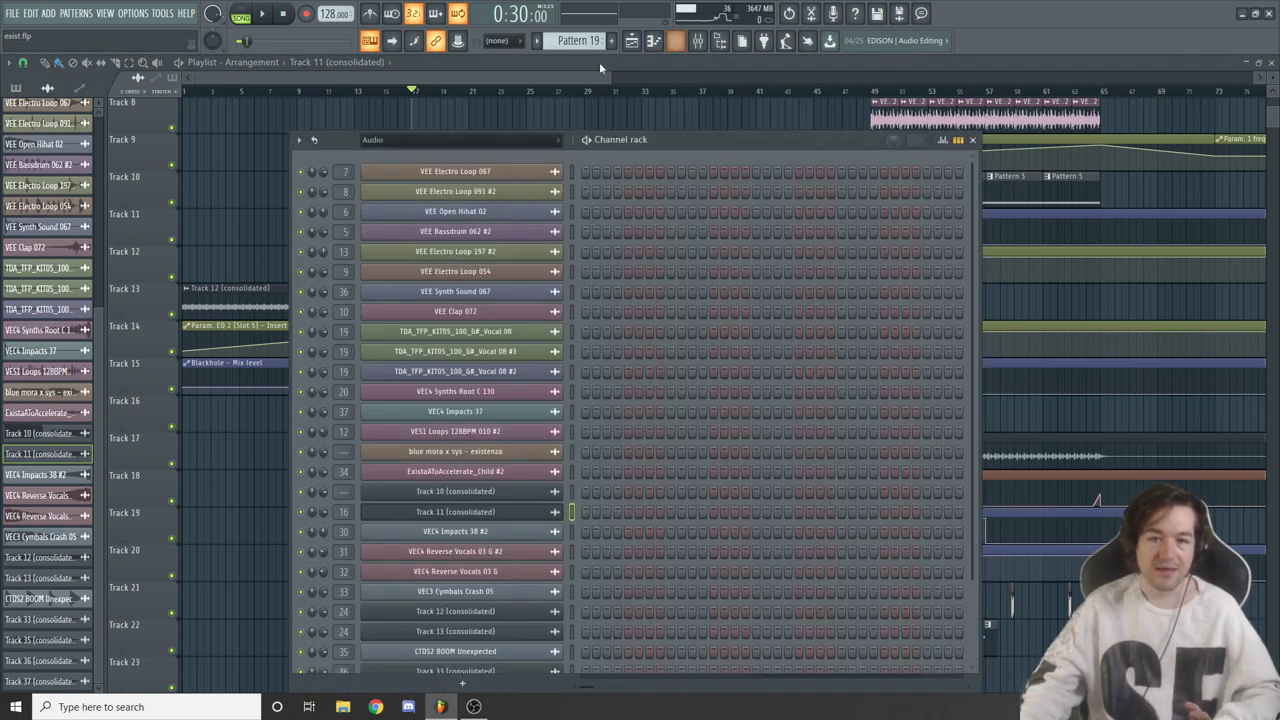
{"action": "scroll", "coordinate": [589, 40], "scroll_direction": "up", "scroll_amount": 4}
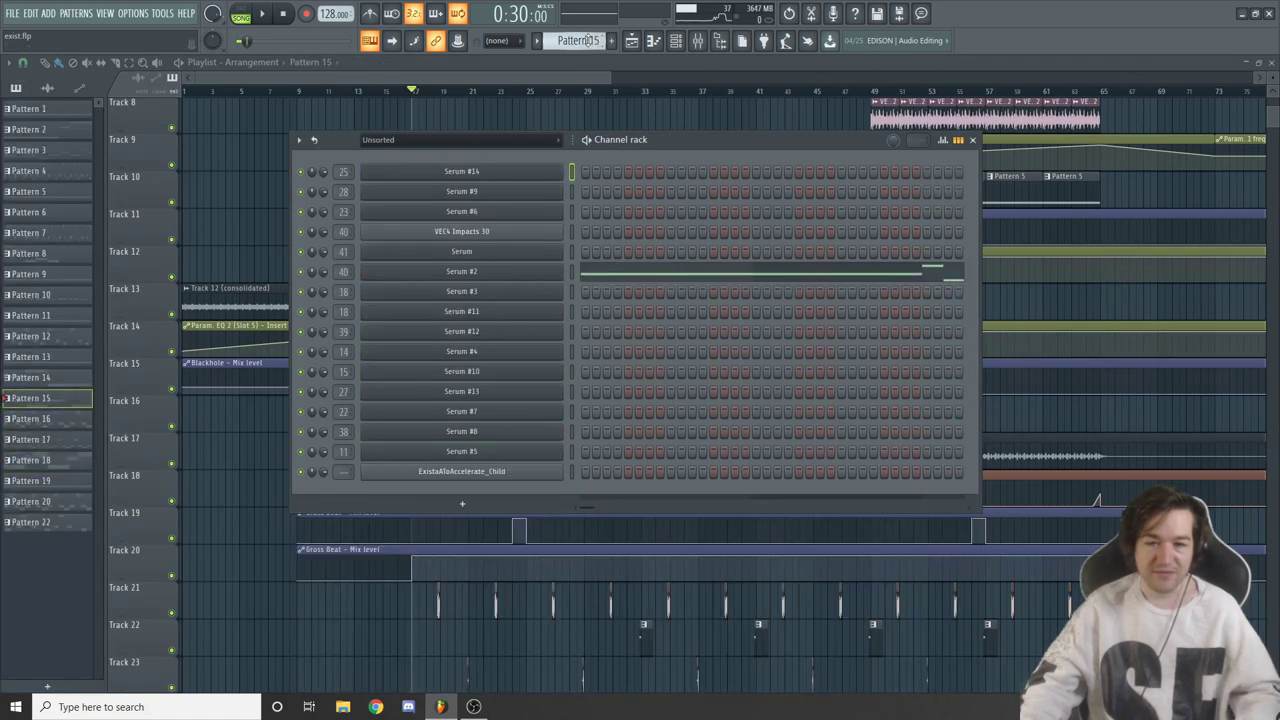
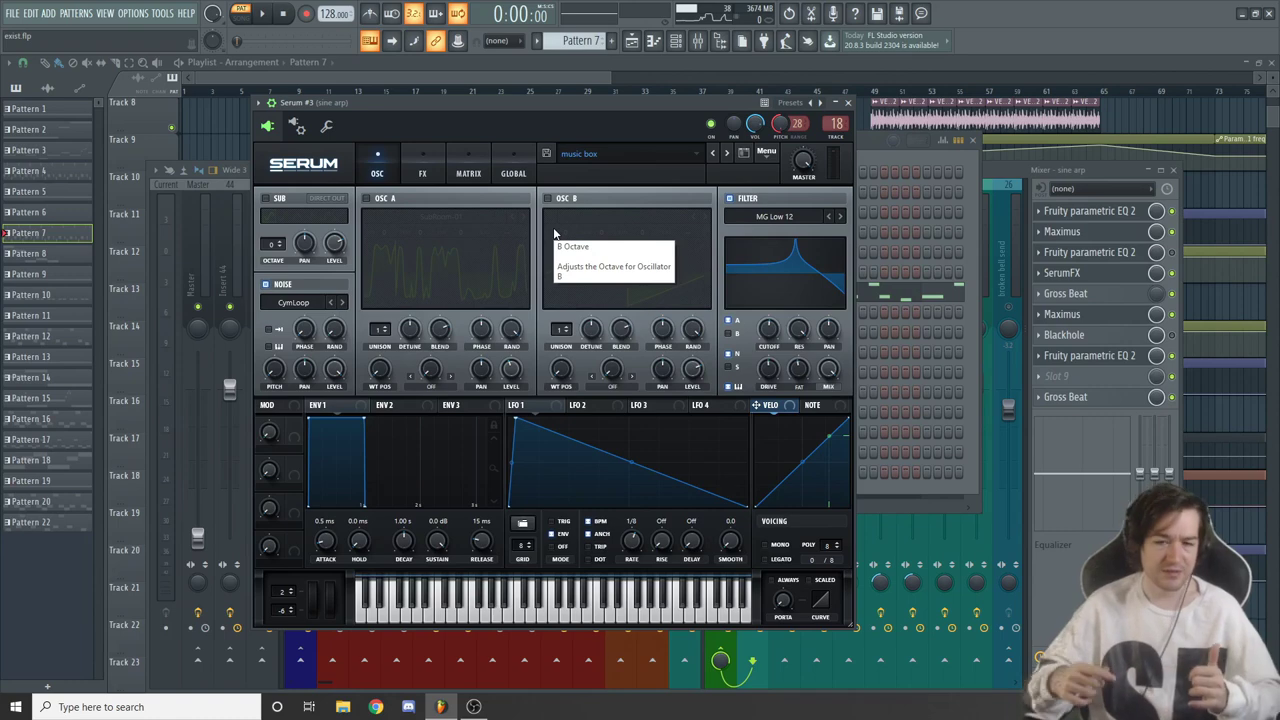
Play Pattern 7 with the Serum #3 synth in view and raise the volume fader of the sine arp insert
{"action": "left_click_drag", "start_coordinate": [617, 111], "coordinate": [663, 118]}
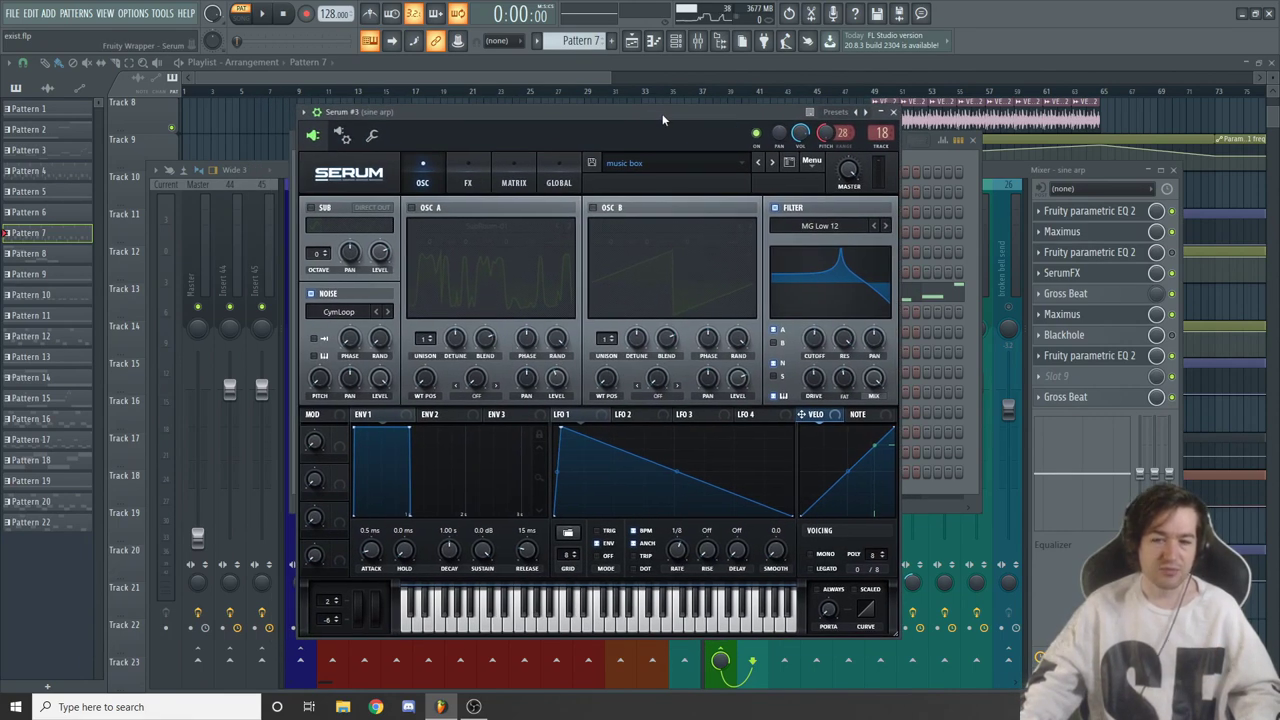
{"action": "key", "text": "space"}
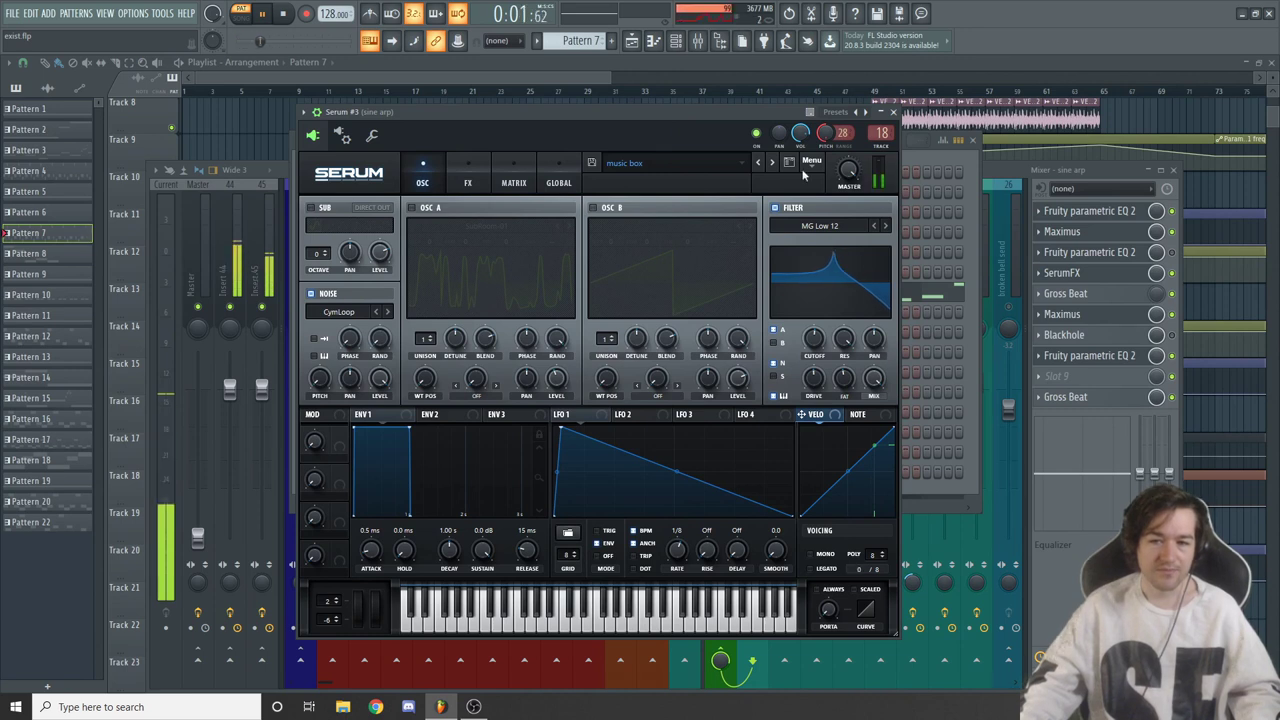
{"action": "left_click", "coordinate": [963, 188]}
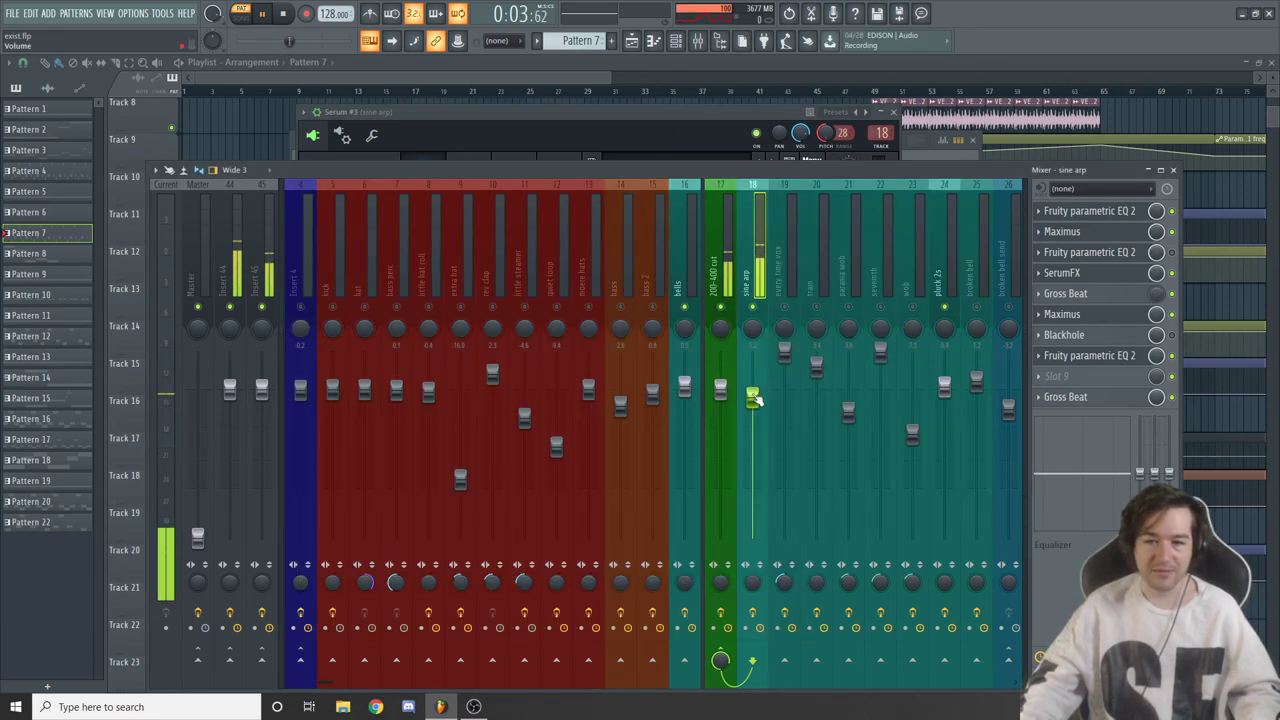
{"action": "left_click_drag", "start_coordinate": [755, 400], "coordinate": [752, 354]}
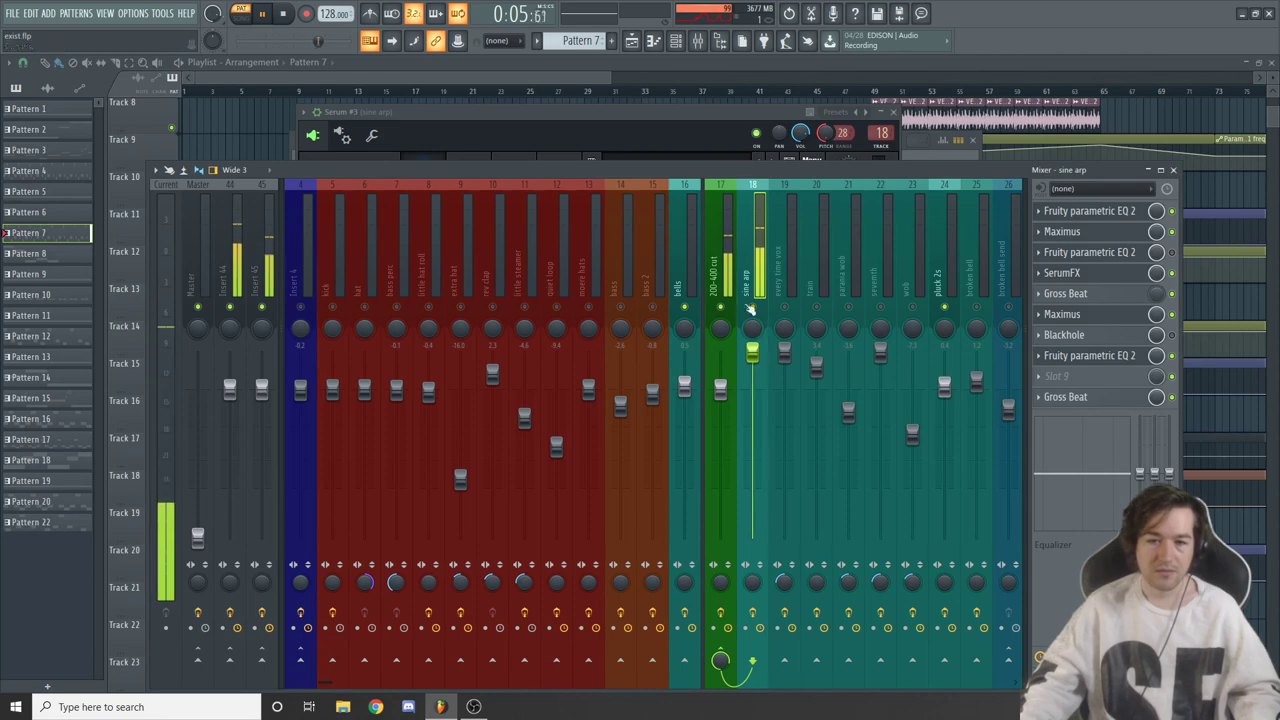
Bring Serum #3 back into view, stop playback and examine its effects and oscillator pages
{"action": "left_click_drag", "start_coordinate": [736, 116], "coordinate": [690, 131]}
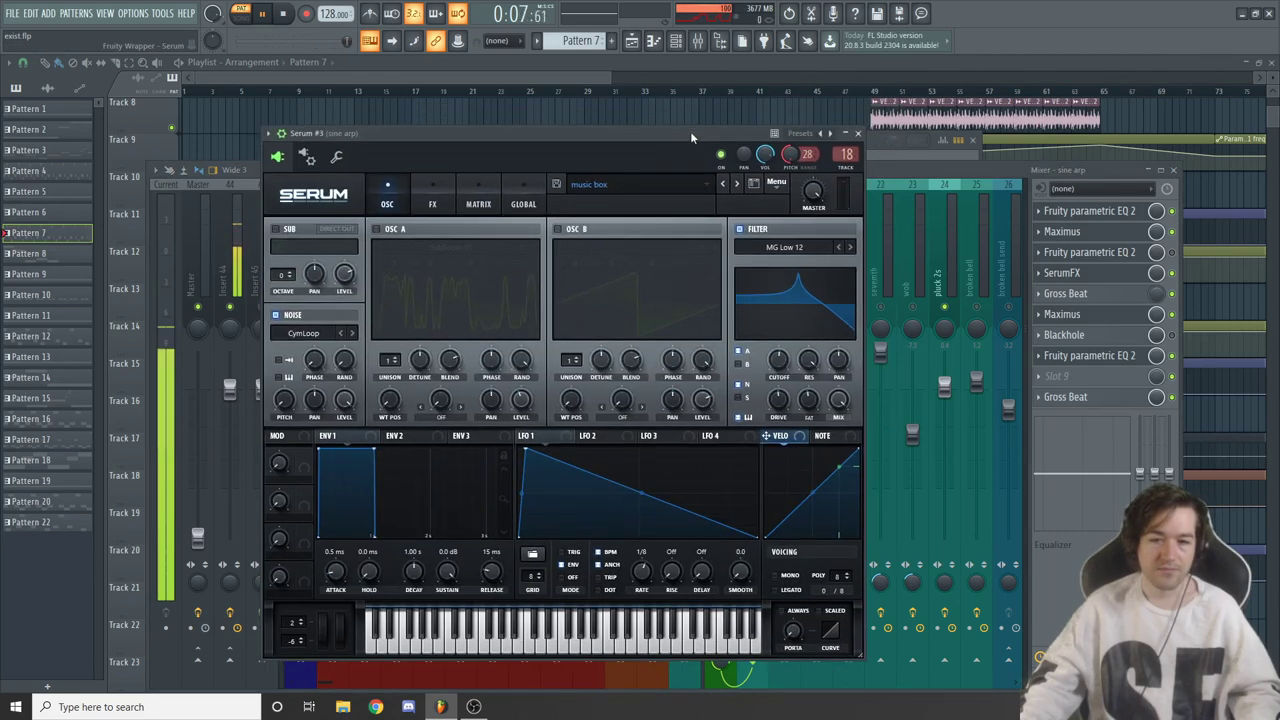
{"action": "key", "text": "space"}
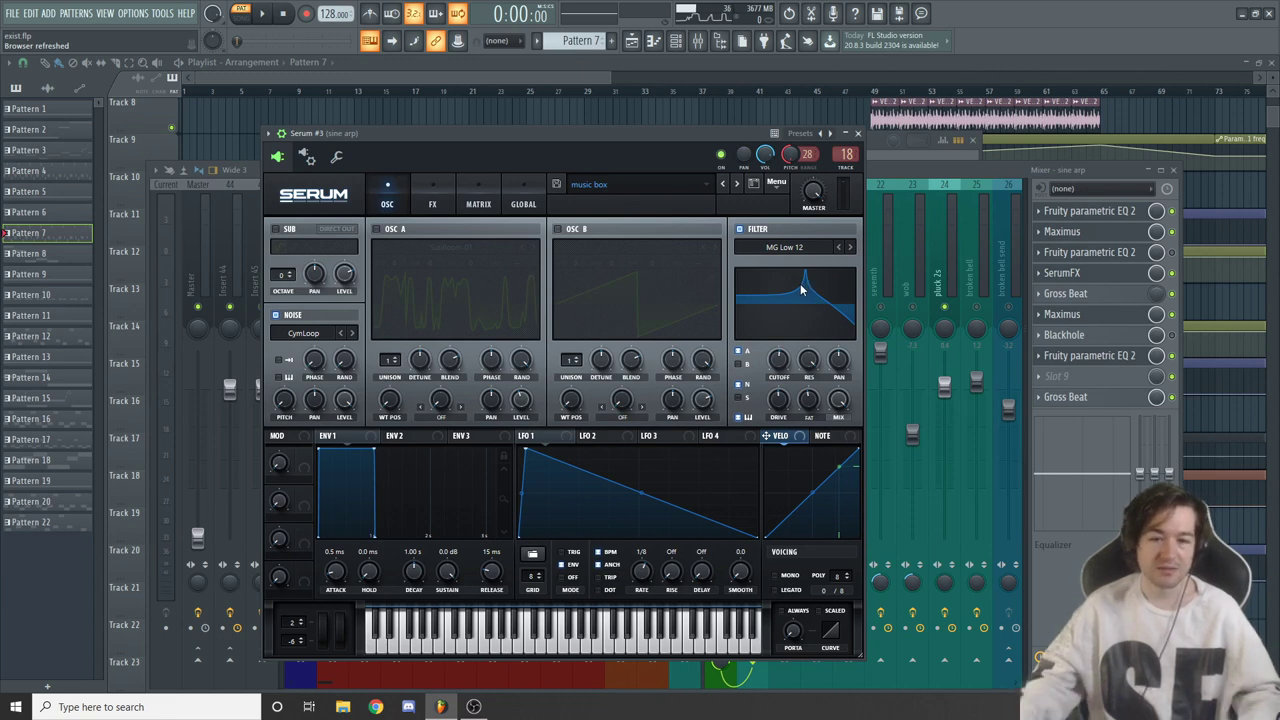
{"action": "left_click", "coordinate": [422, 203]}
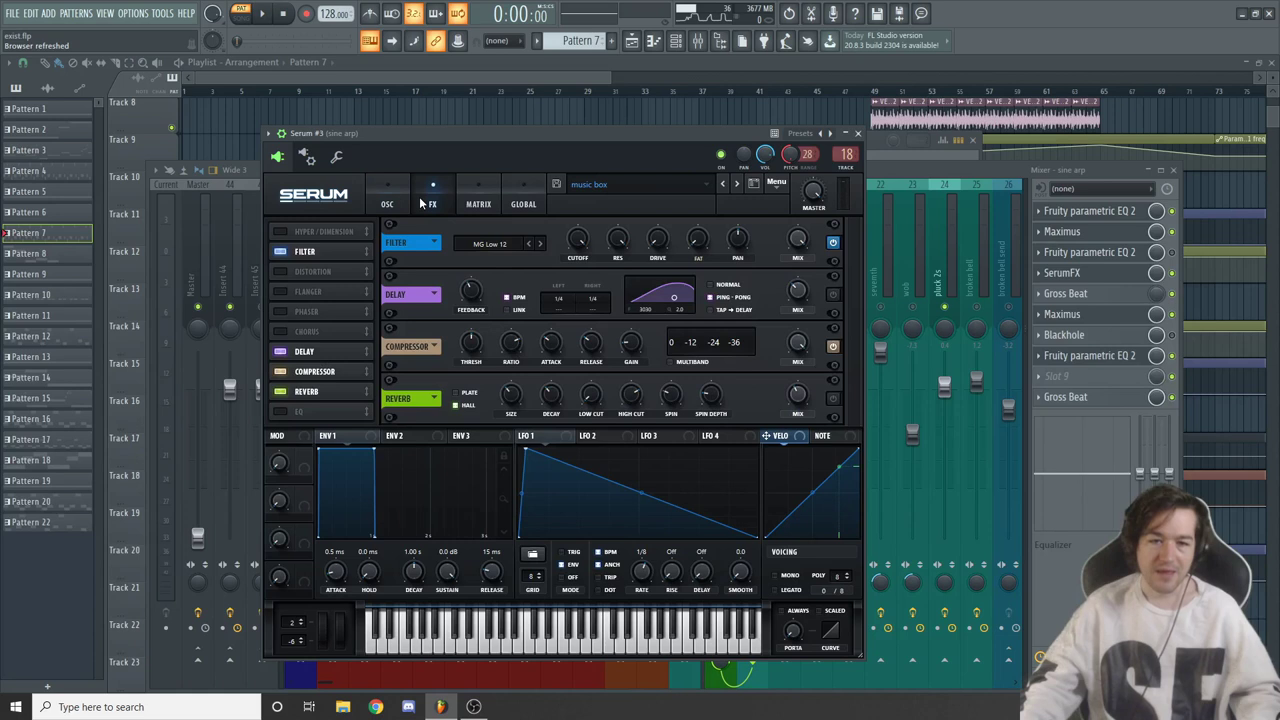
{"action": "left_click", "coordinate": [386, 205]}
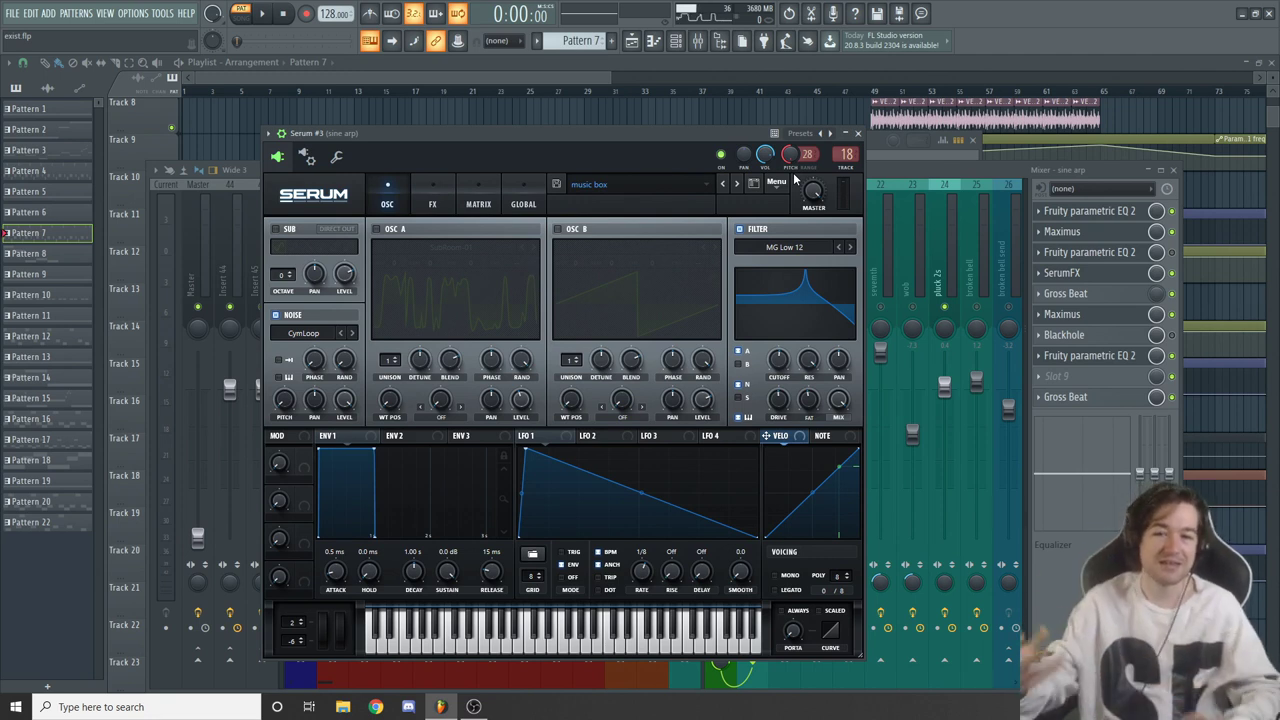
Return to the playlist and play the arrangement in song mode from bar 17
{"action": "left_click", "coordinate": [596, 69]}
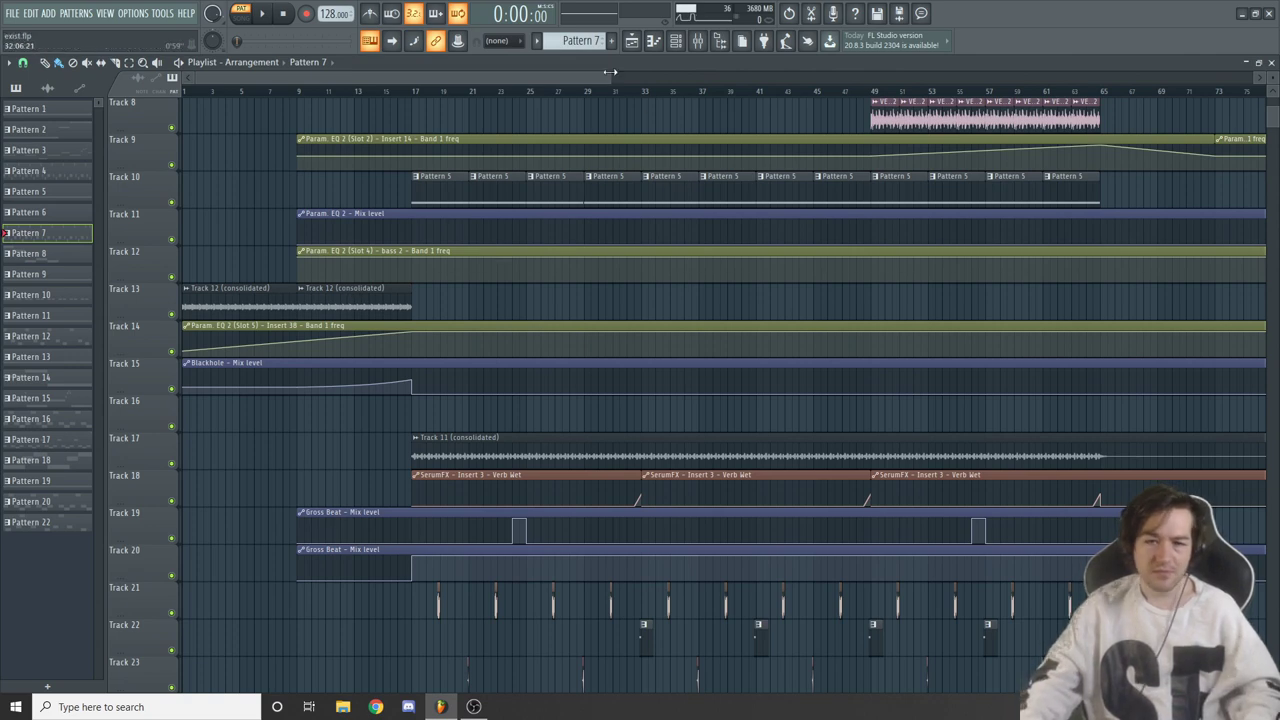
{"action": "scroll", "coordinate": [1043, 154], "scroll_direction": "down", "scroll_amount": 3}
{"action": "scroll", "coordinate": [513, 206], "scroll_direction": "up", "scroll_amount": 3}
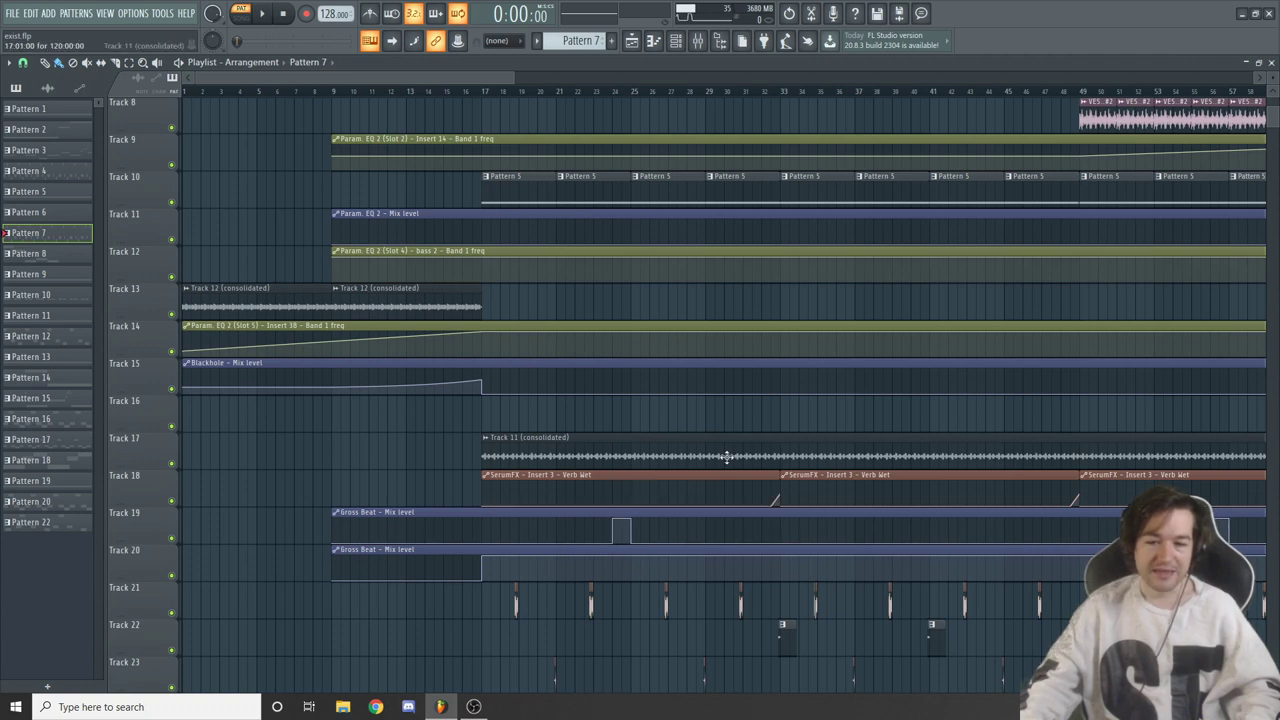
{"action": "left_click", "coordinate": [487, 95]}
{"action": "key", "text": "space"}
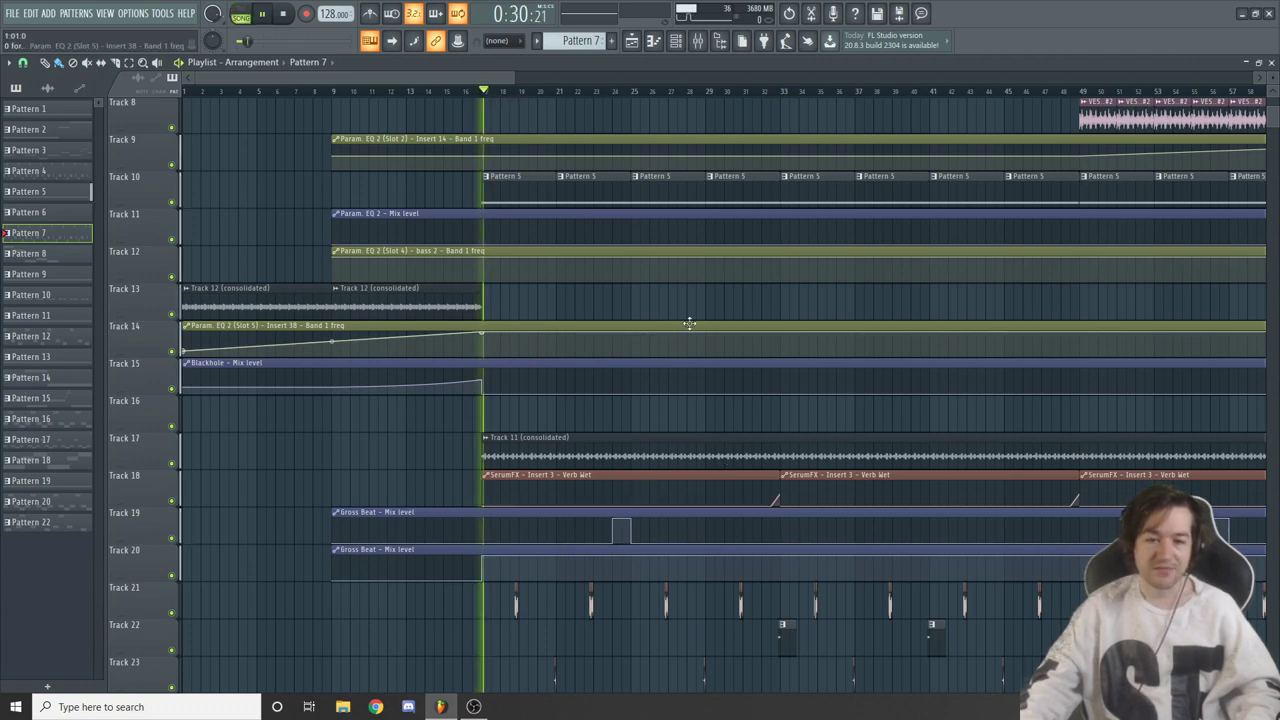
Show the bells insert's effects in the mixer during playback and stop the song
{"action": "left_click", "coordinate": [720, 40]}
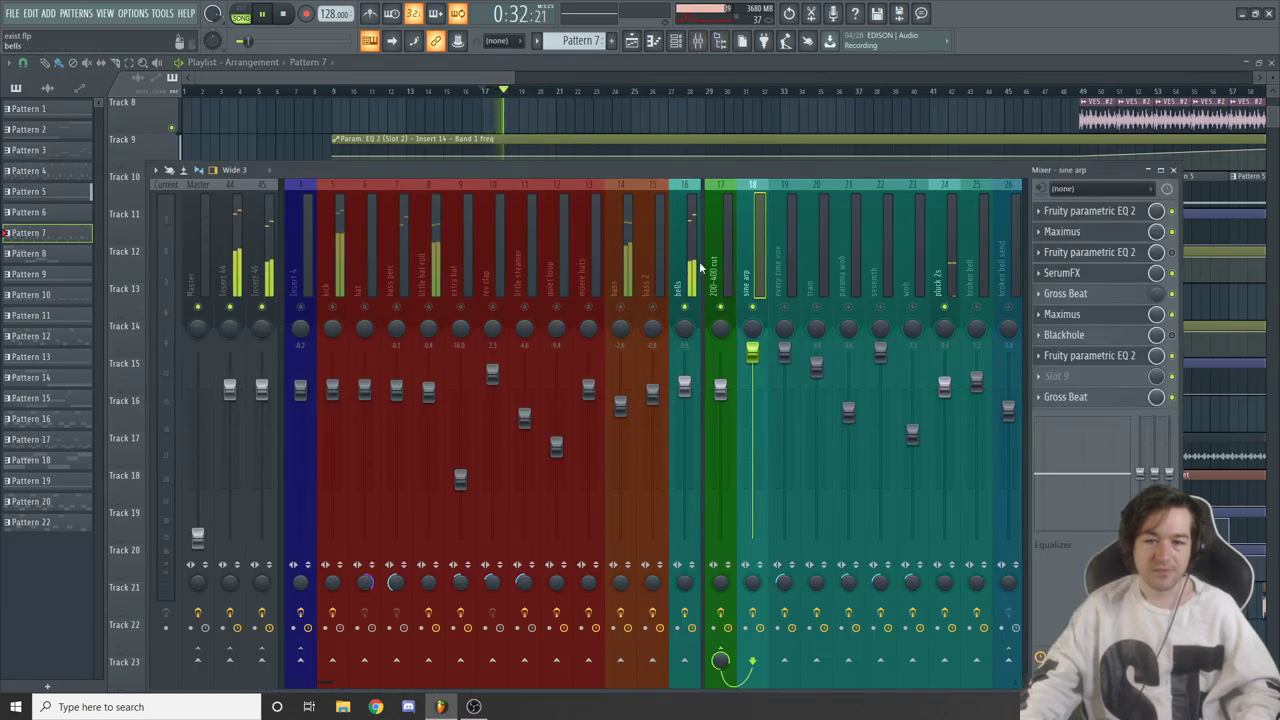
{"action": "left_click_drag", "start_coordinate": [911, 168], "coordinate": [906, 154]}
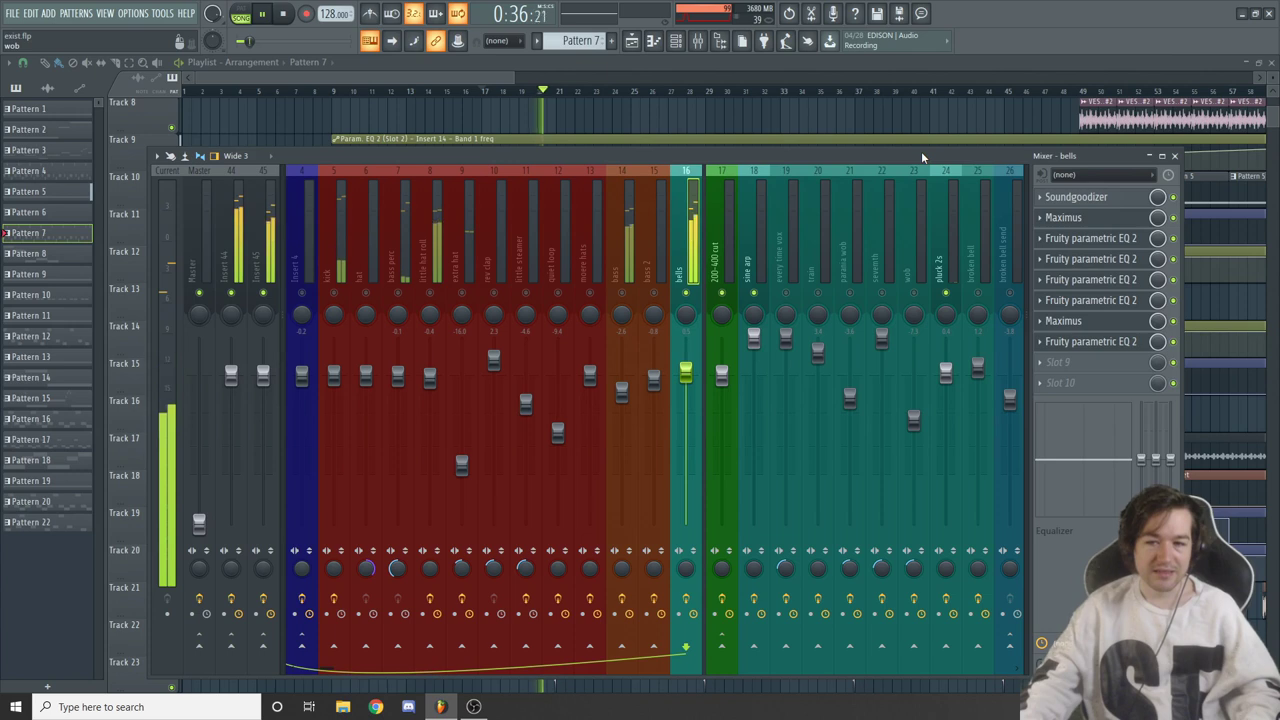
{"action": "left_click_drag", "start_coordinate": [806, 154], "coordinate": [825, 163]}
{"action": "key", "text": "space"}
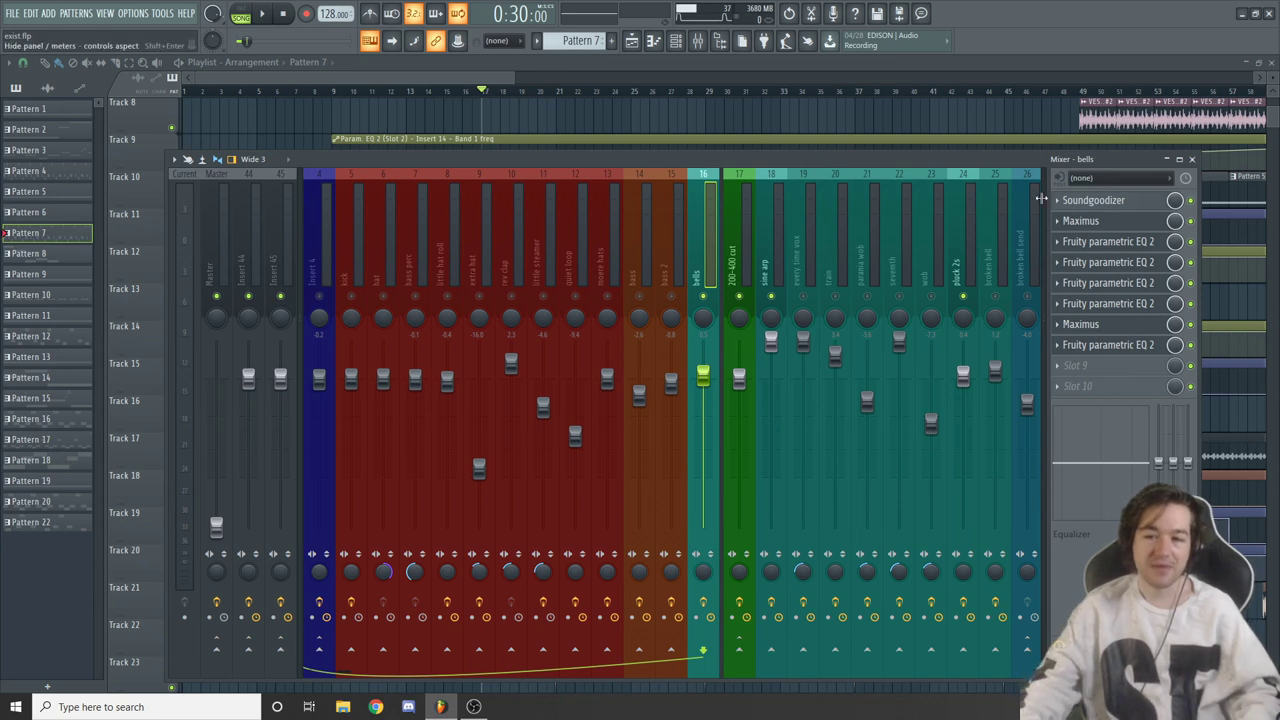
Examine the bells insert's effects from Soundgoodizer through the low and high Maximus bands to the first Fruity parametric EQ 2
{"action": "left_click", "coordinate": [1124, 202]}
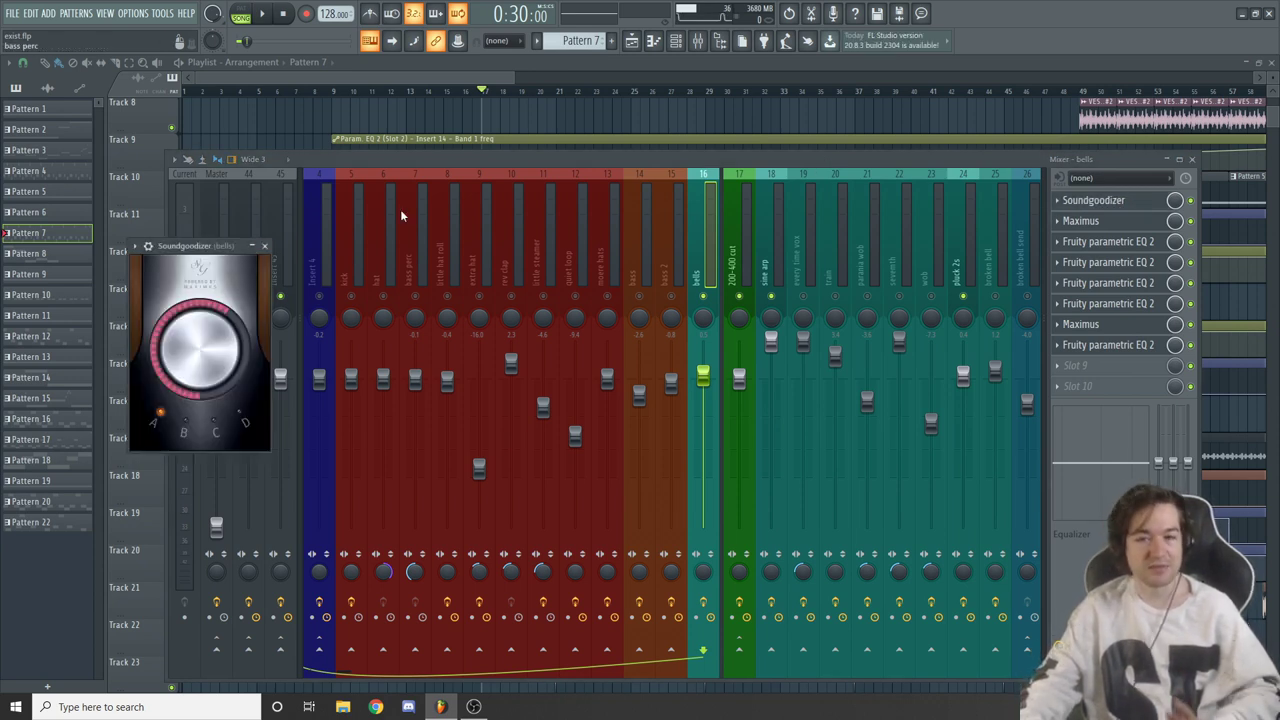
{"action": "left_click", "coordinate": [265, 246]}
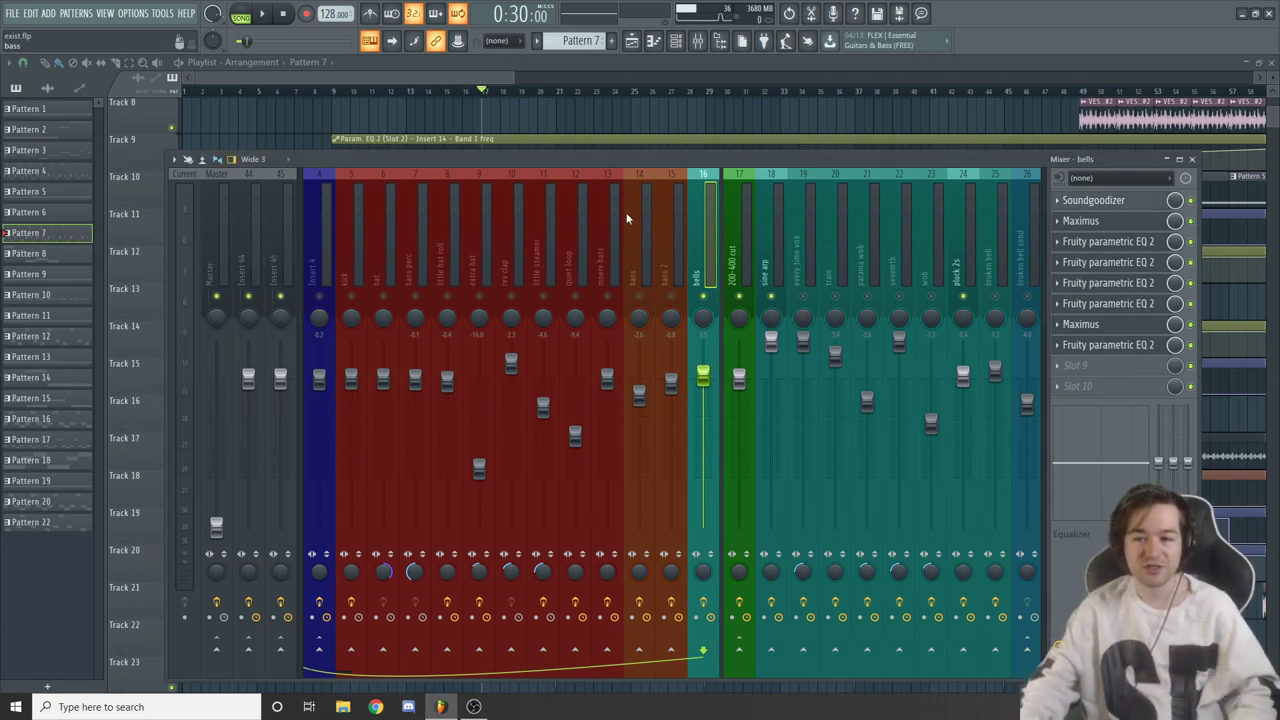
{"action": "left_click", "coordinate": [1114, 227]}
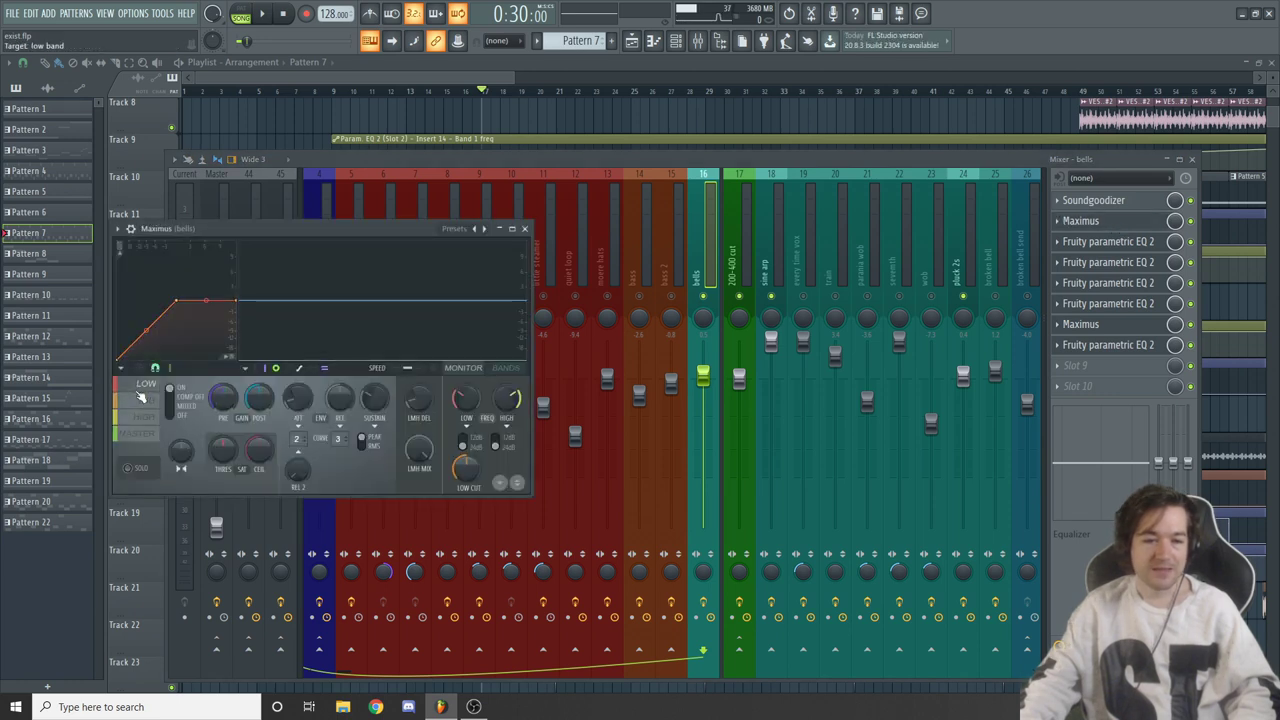
{"action": "left_click", "coordinate": [145, 416]}
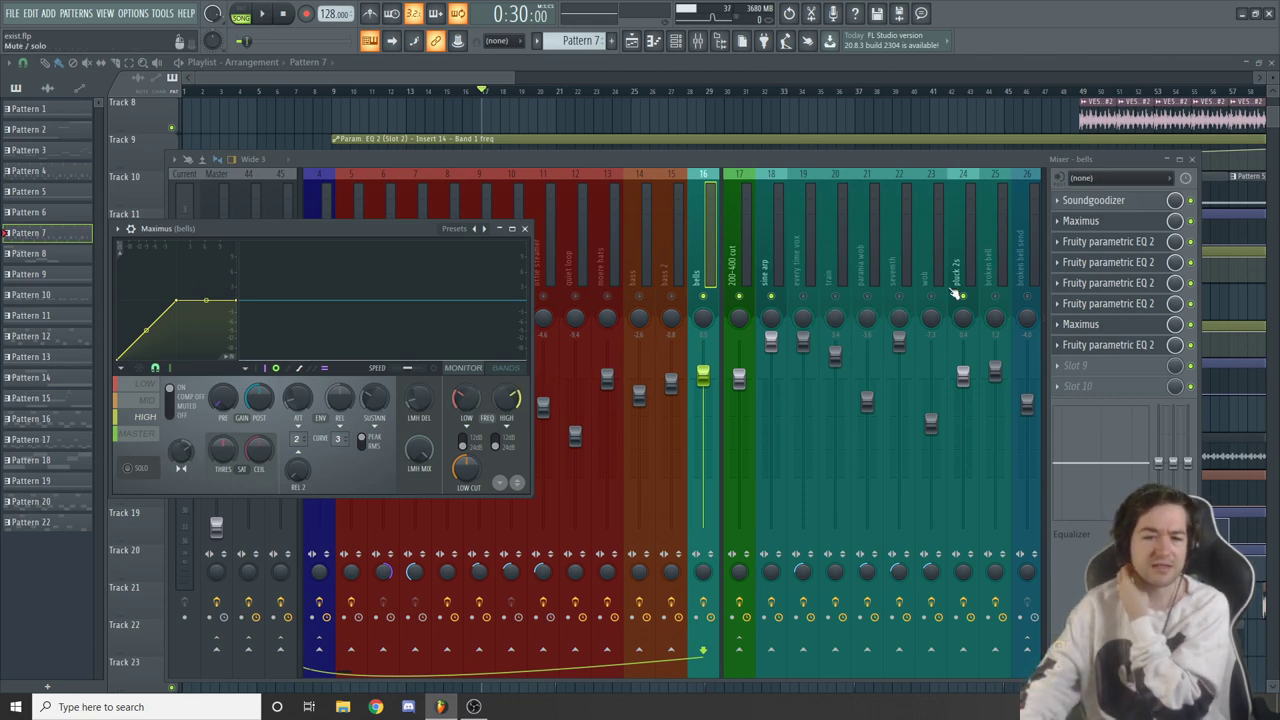
{"action": "left_click", "coordinate": [1103, 243]}
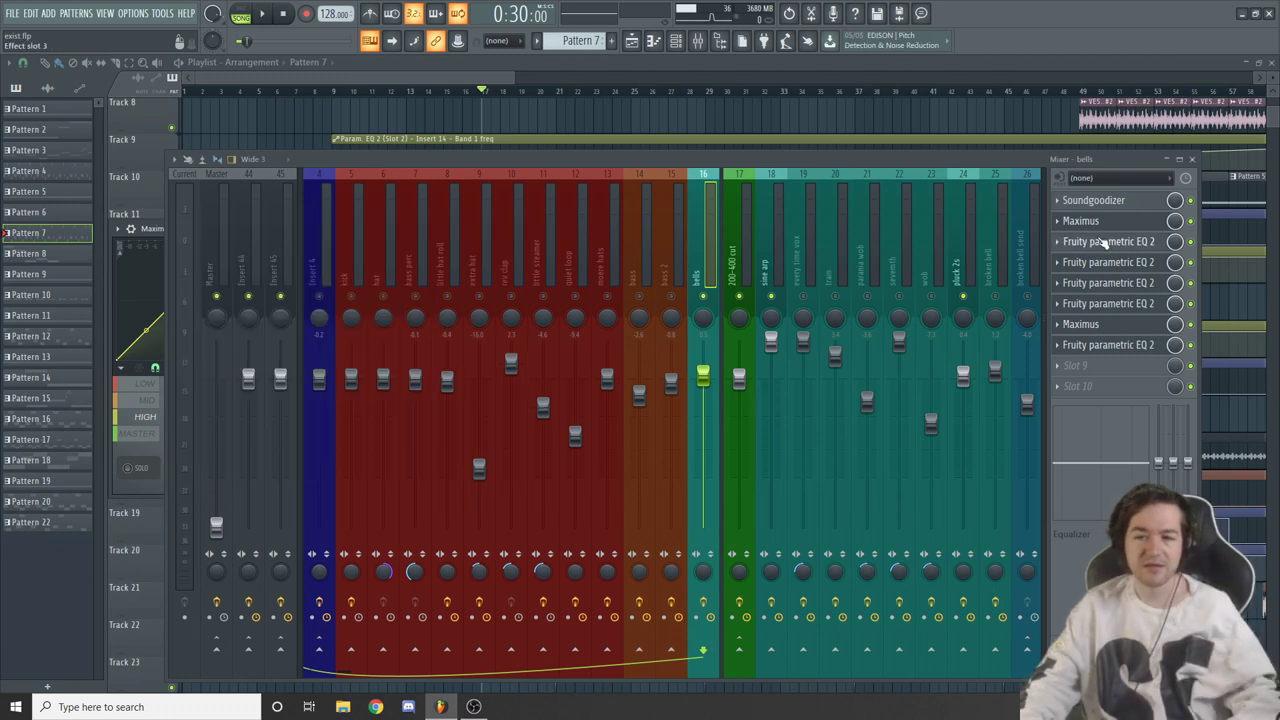
{"action": "left_click", "coordinate": [1103, 243]}
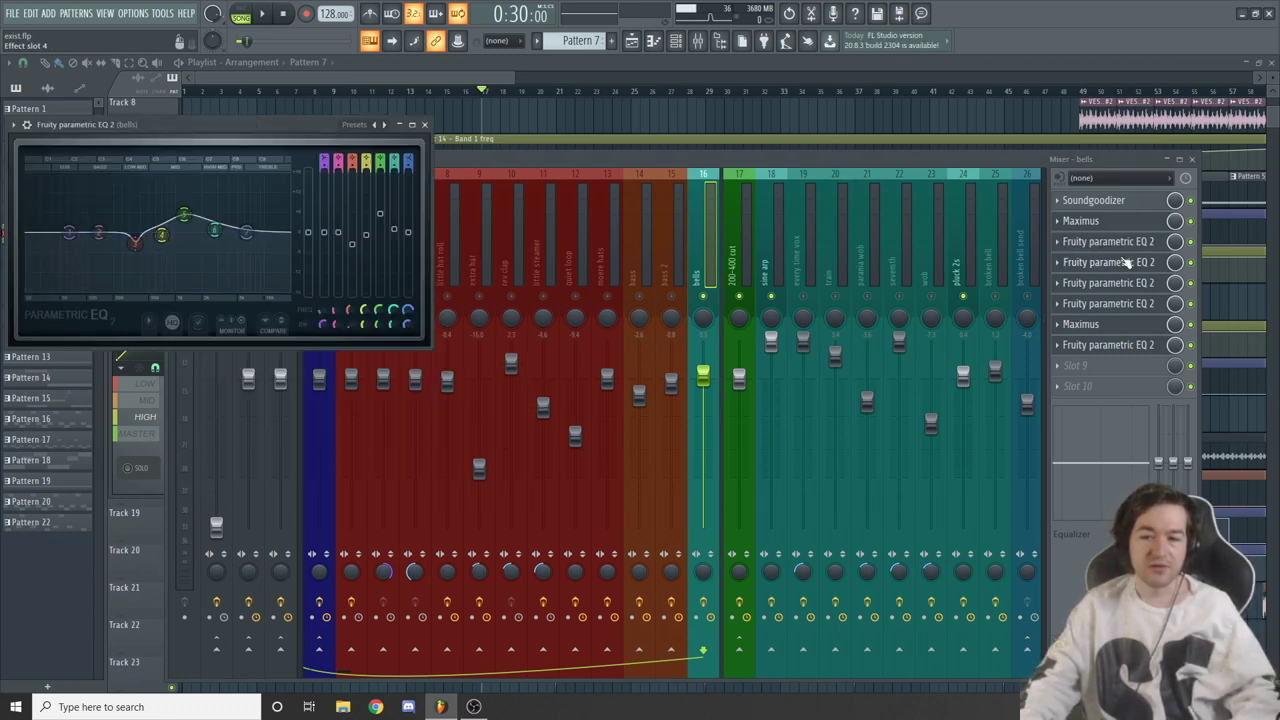
Examine the bells insert's other Fruity parametric EQ 2 effects in slots 4, 5, 6 and 8
{"action": "left_click", "coordinate": [1127, 262]}
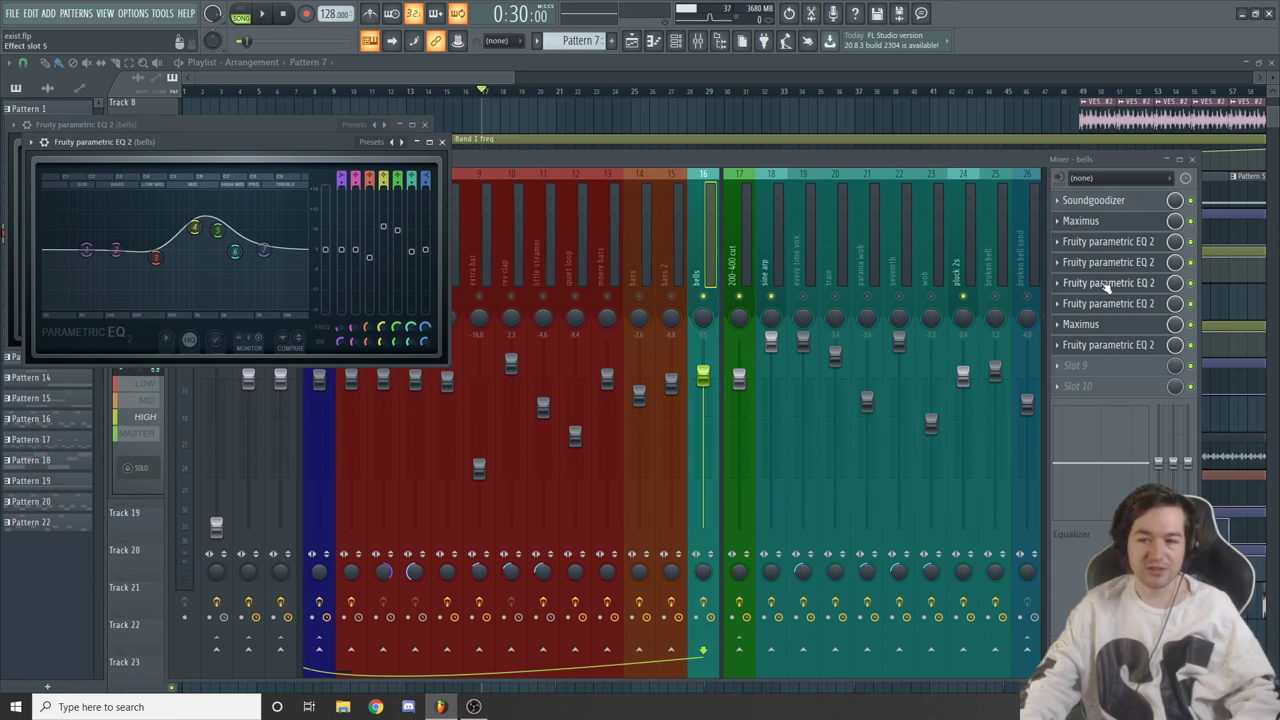
{"action": "left_click", "coordinate": [1107, 284]}
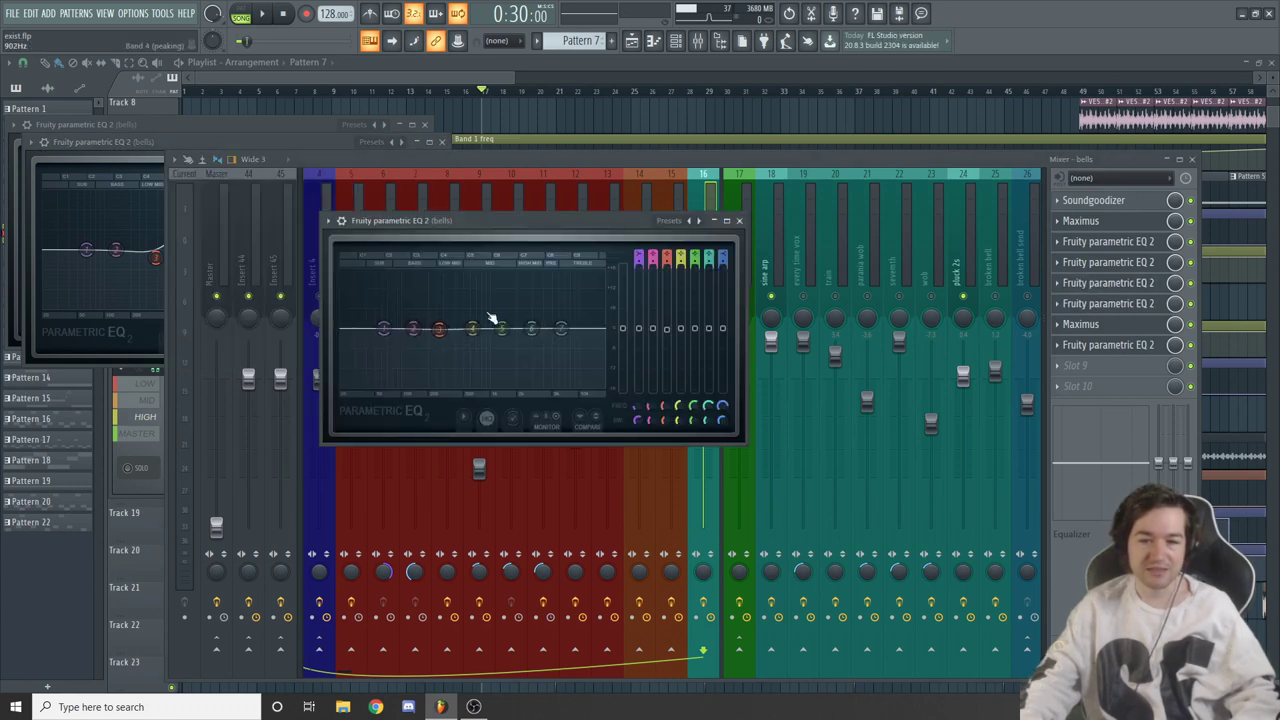
{"action": "left_click", "coordinate": [1110, 303]}
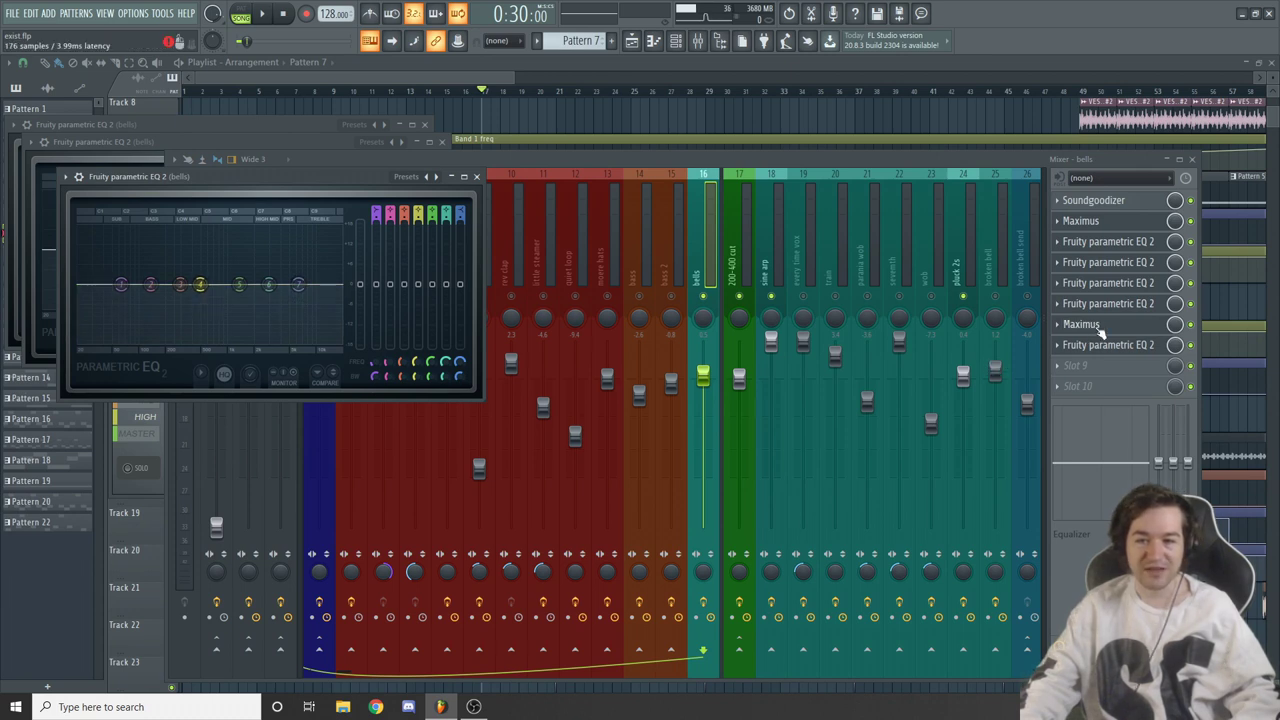
{"action": "left_click", "coordinate": [1105, 345]}
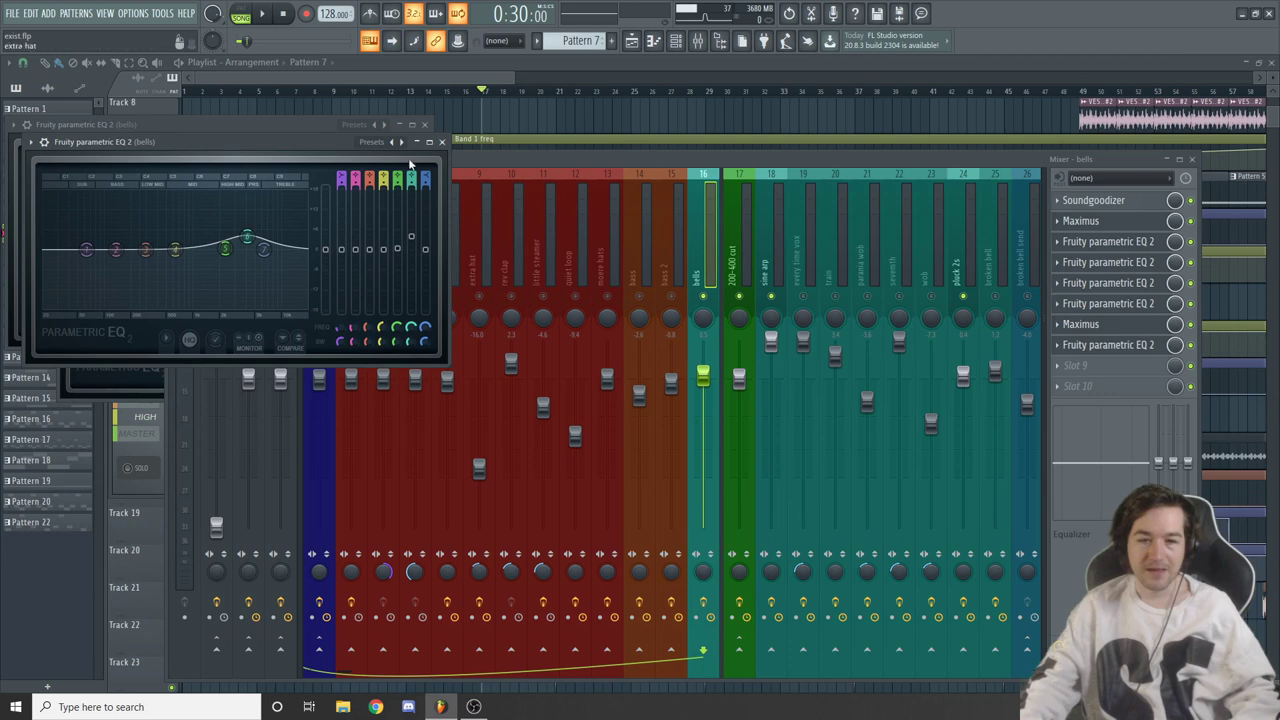
Examine the high, mid, master and low bands of the bells insert's second Maximus
{"action": "left_click", "coordinate": [1080, 324]}
{"action": "left_click", "coordinate": [1080, 324]}
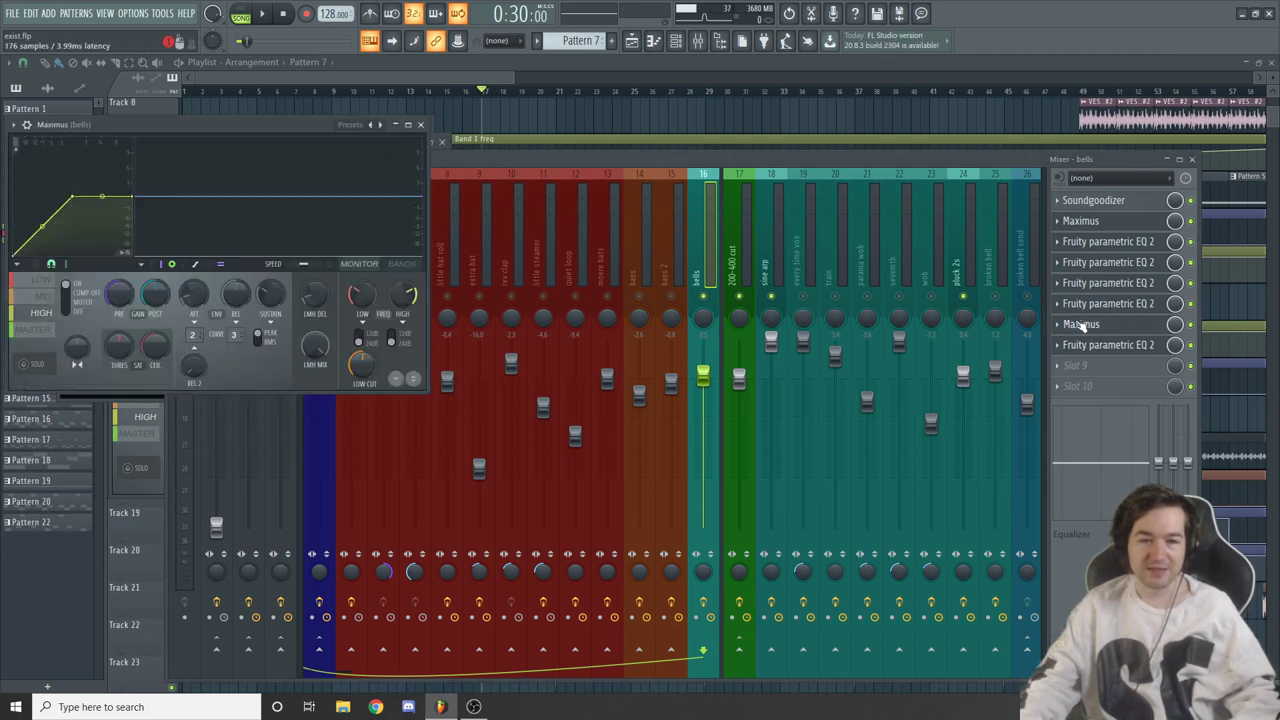
{"action": "left_click", "coordinate": [37, 298]}
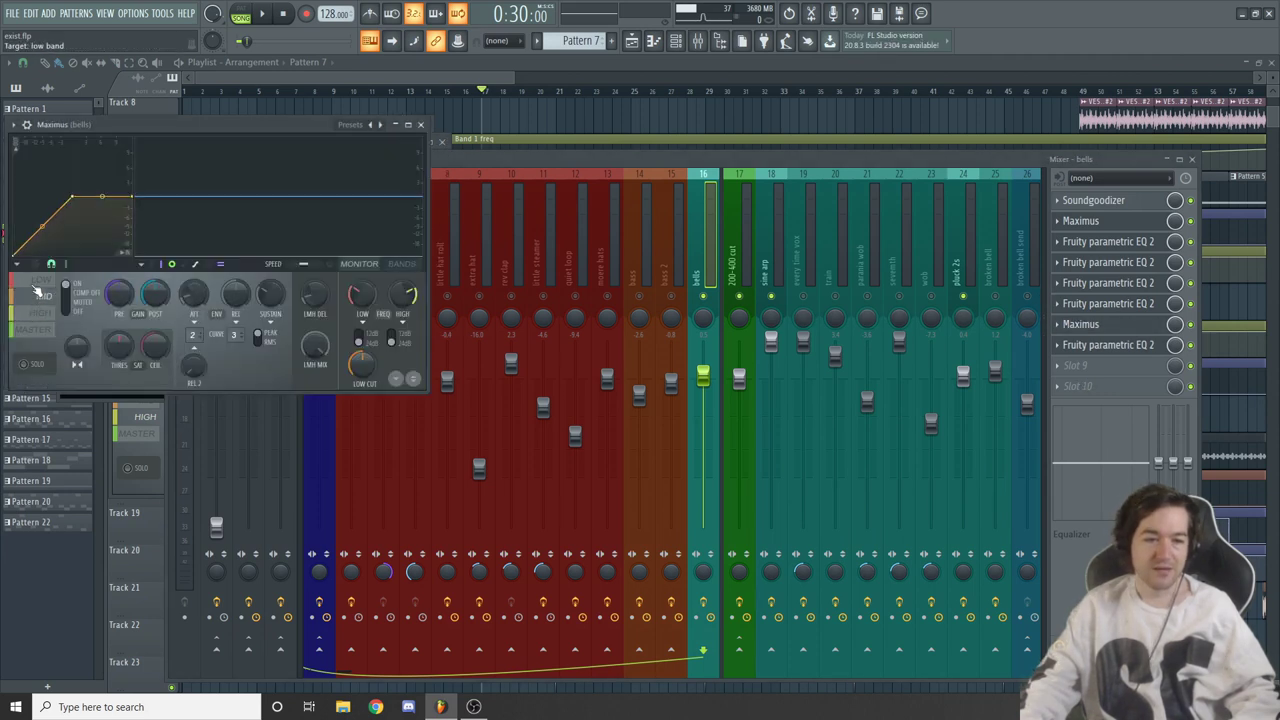
{"action": "left_click", "coordinate": [37, 313]}
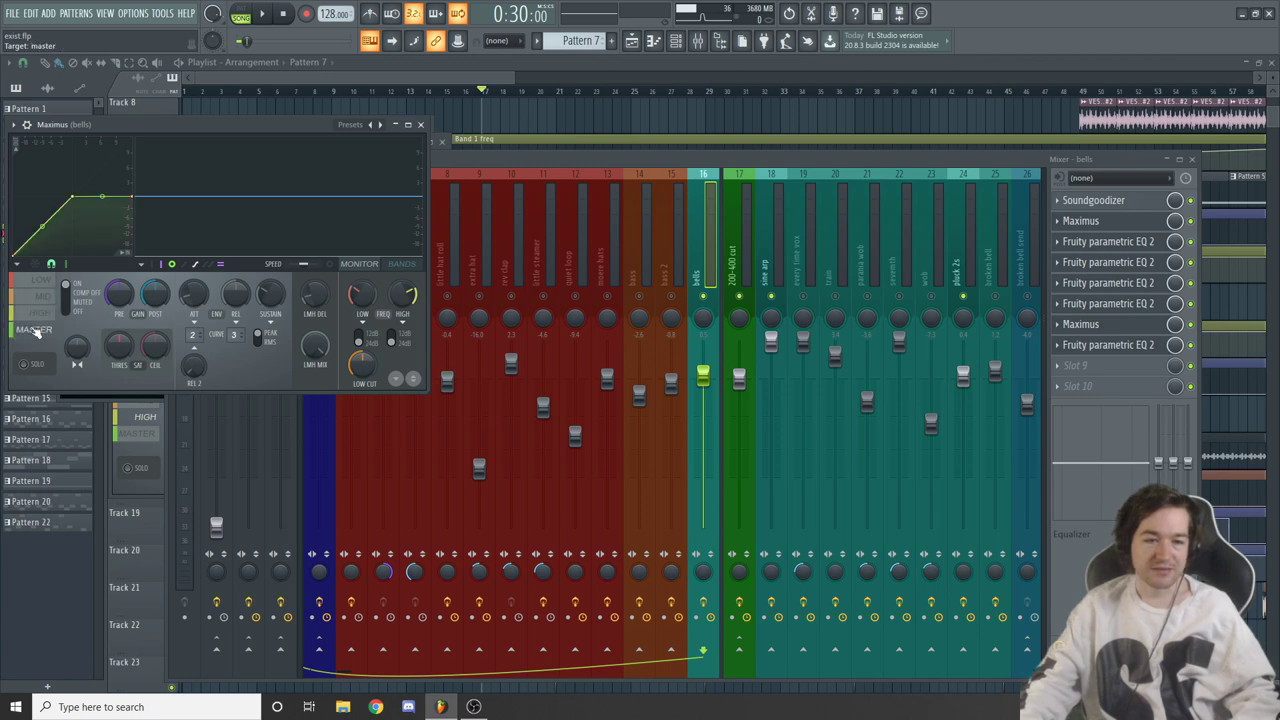
{"action": "left_click", "coordinate": [37, 298]}
{"action": "left_click", "coordinate": [38, 283]}
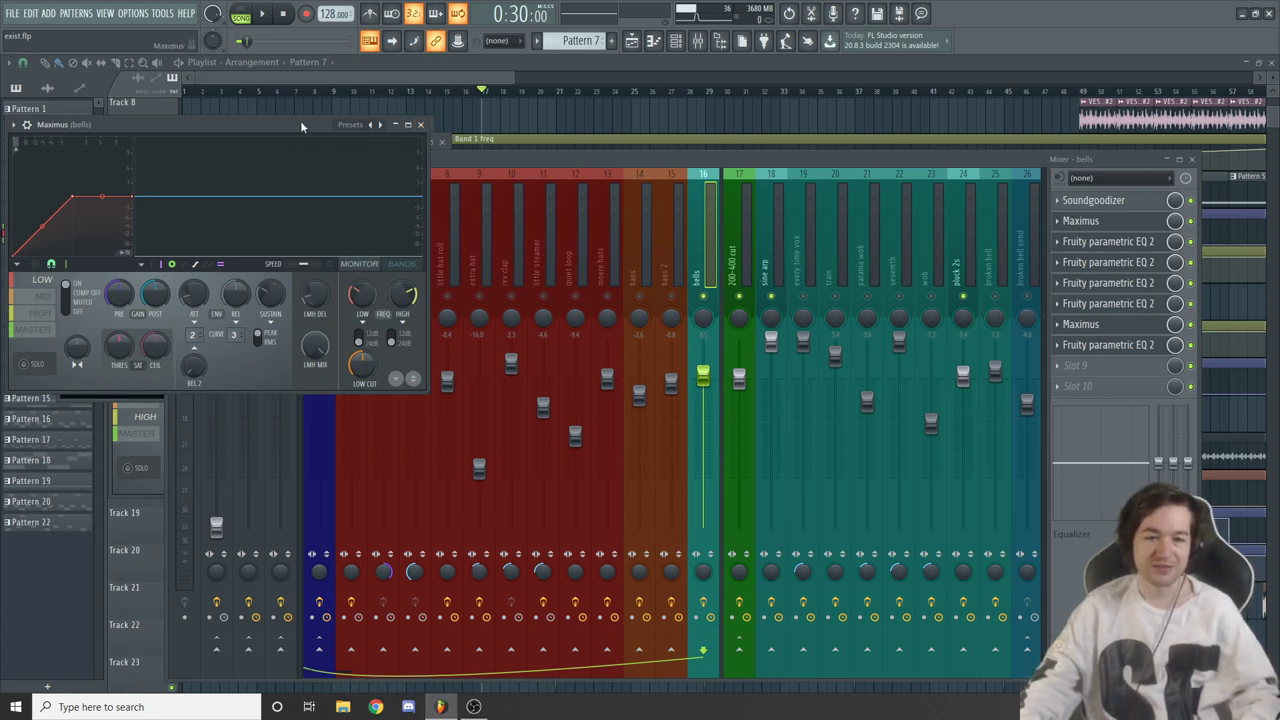
Close the Maximus window and all other floating windows to return to the playlist
{"action": "left_click_drag", "start_coordinate": [300, 125], "coordinate": [348, 223]}
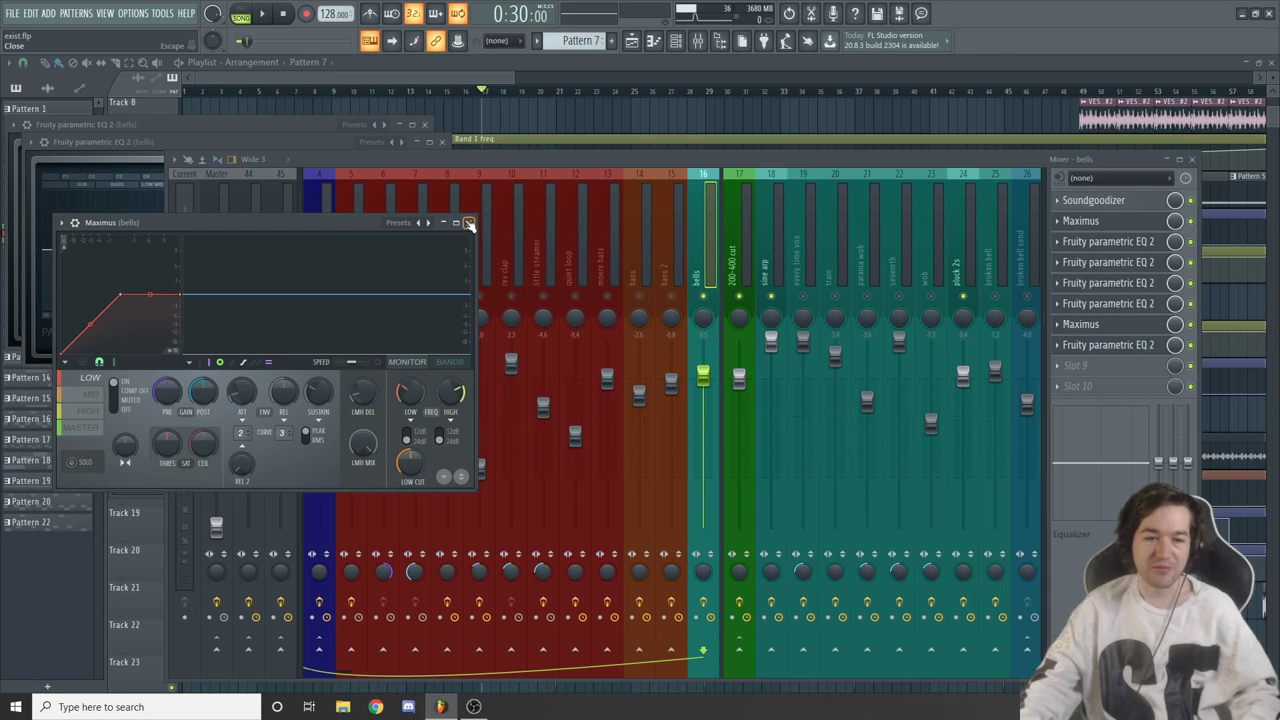
{"action": "left_click", "coordinate": [469, 223]}
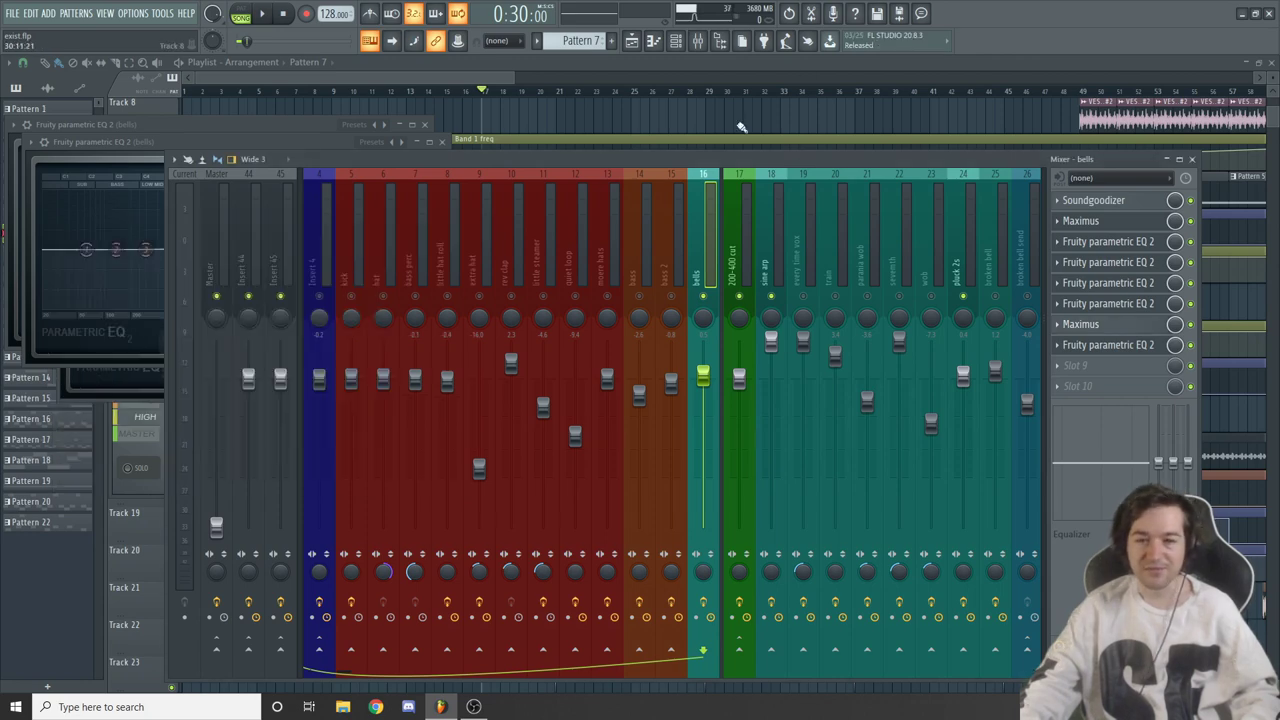
{"action": "left_click_drag", "start_coordinate": [728, 162], "coordinate": [710, 185]}
{"action": "key", "text": "F12"}
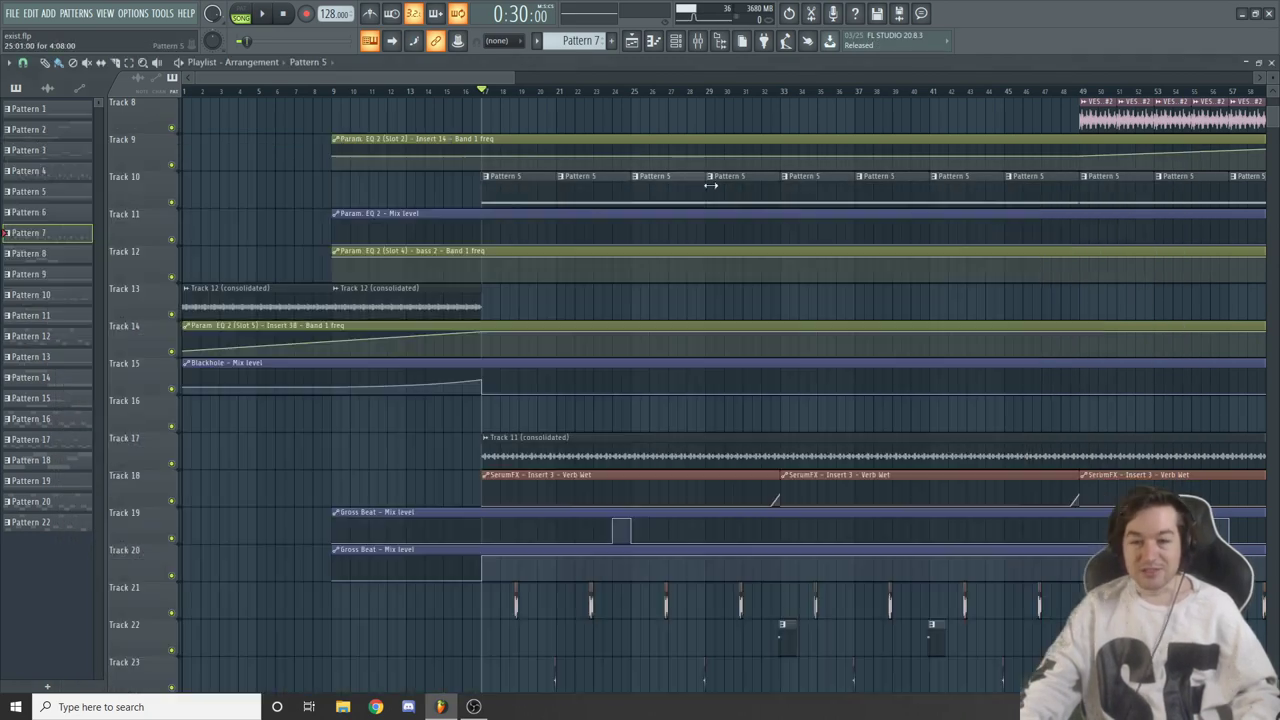
Reposition the mixer window higher over the playlist and hide it again
{"action": "key", "text": "F9"}
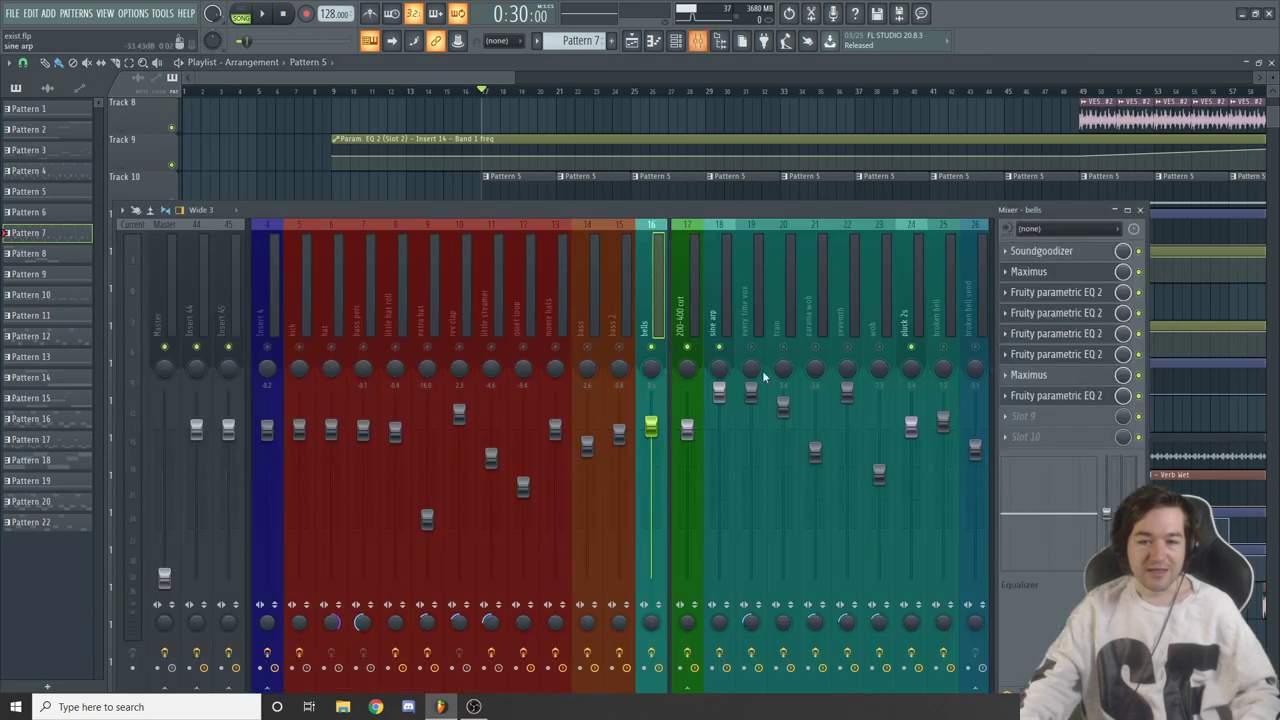
{"action": "left_click_drag", "start_coordinate": [715, 210], "coordinate": [773, 136]}
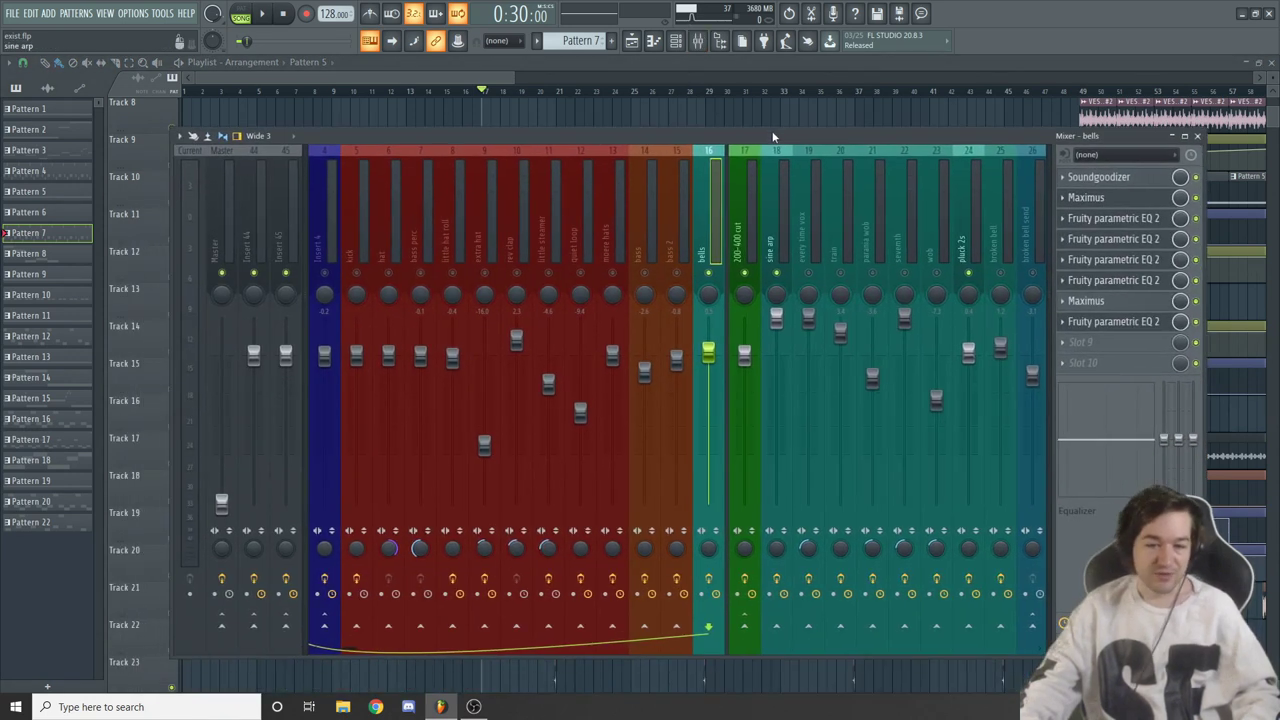
{"action": "key", "text": "F9"}
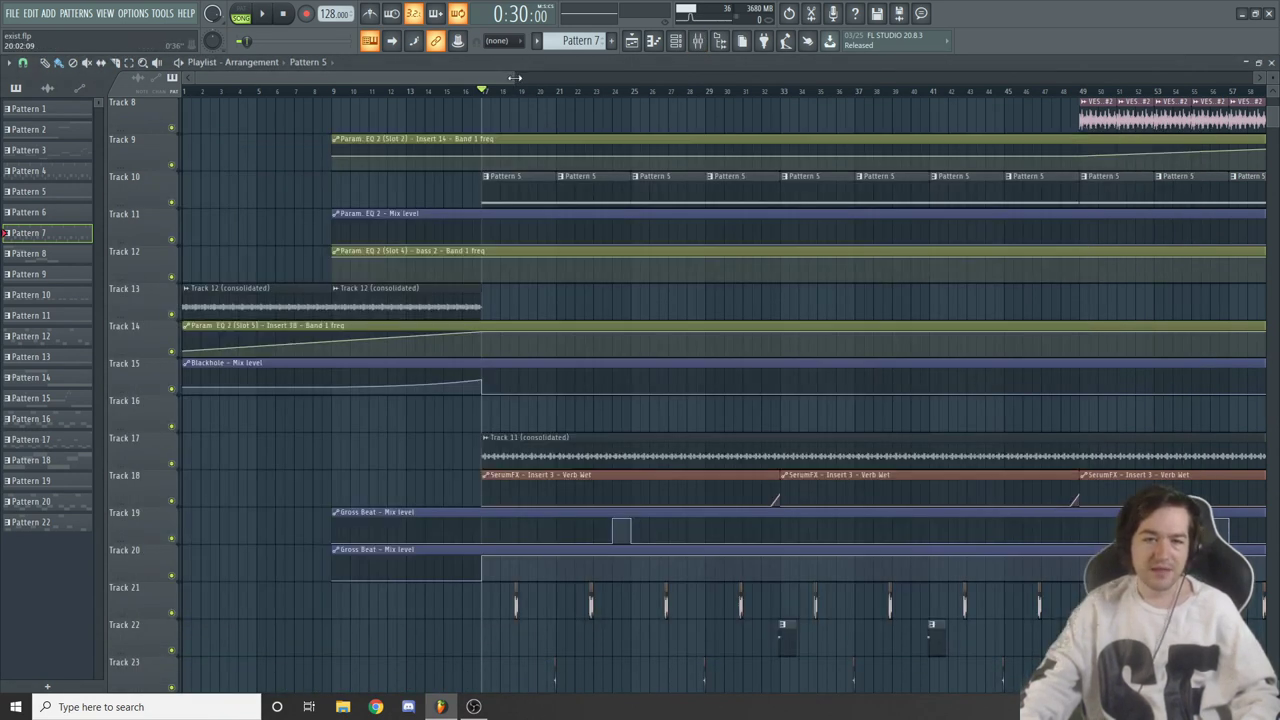
Show the effects of Insert 3, every time vox and sine arp in the mixer
{"action": "left_click_drag", "start_coordinate": [515, 77], "coordinate": [884, 78]}
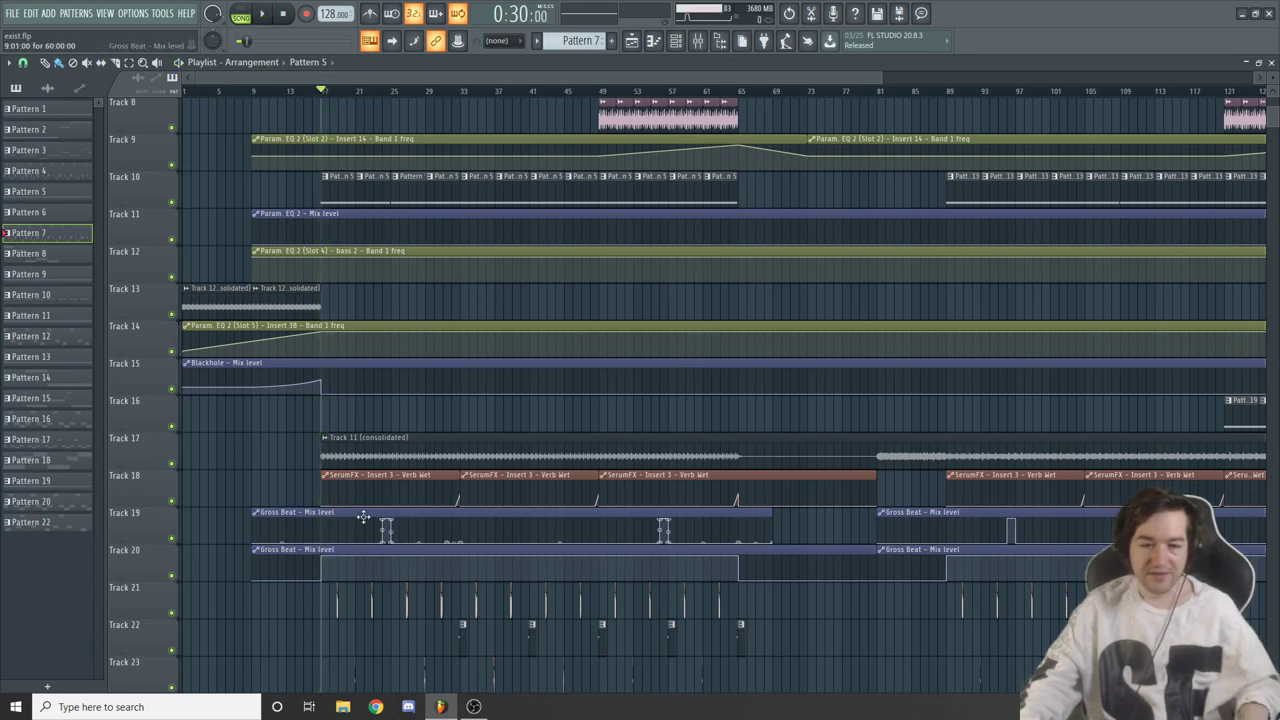
{"action": "scroll", "coordinate": [363, 517], "scroll_direction": "up", "scroll_amount": 3}
{"action": "key", "text": "F9"}
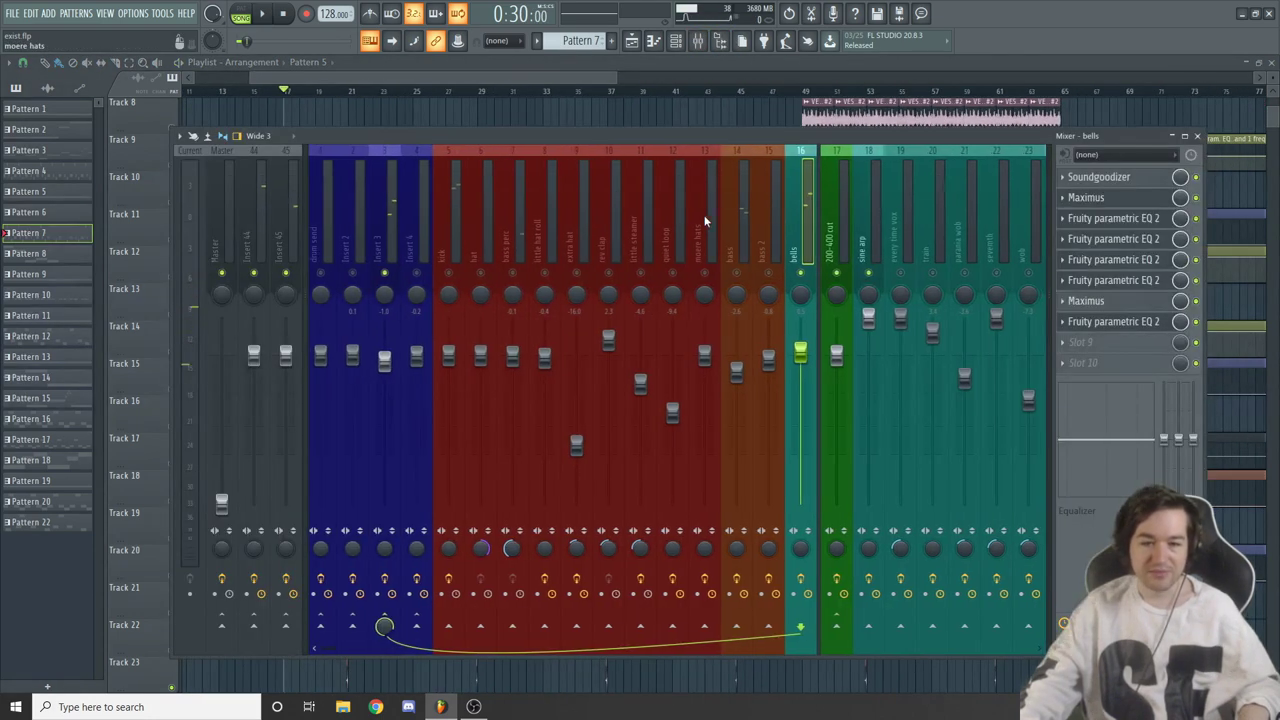
{"action": "left_click", "coordinate": [388, 240]}
{"action": "scroll", "coordinate": [388, 240], "scroll_direction": "down", "scroll_amount": 3}
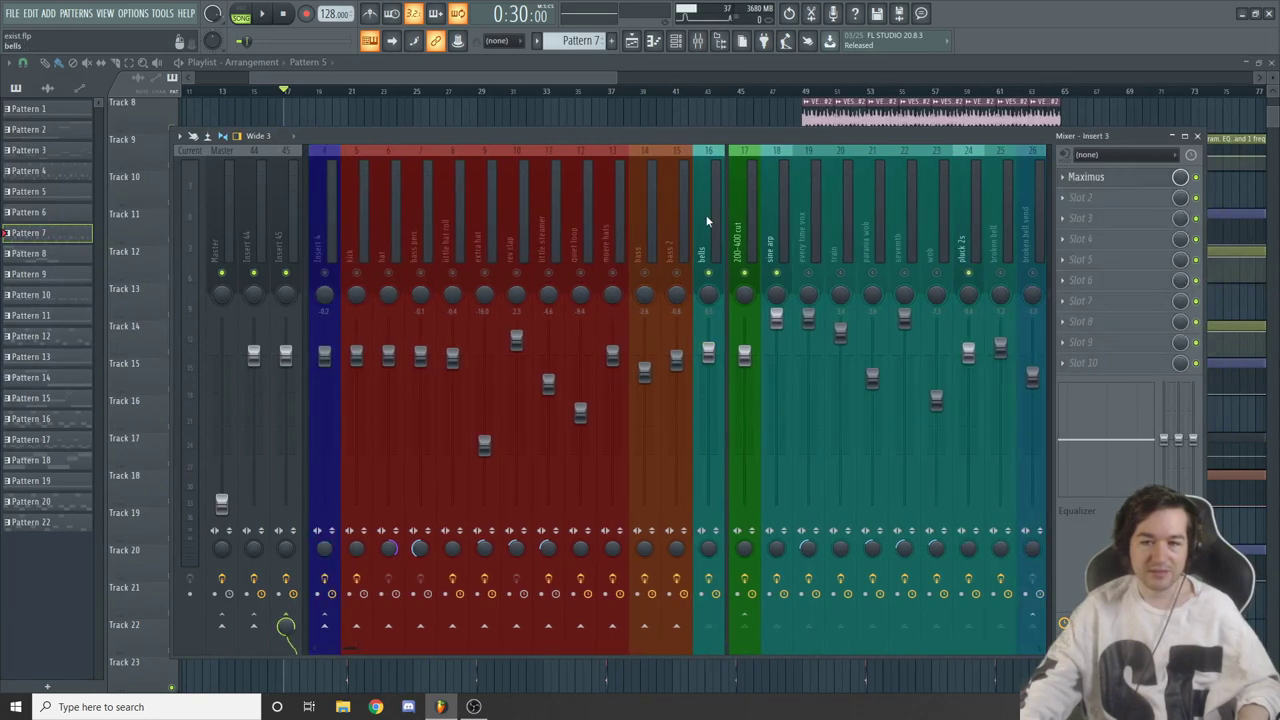
{"action": "left_click", "coordinate": [706, 220]}
{"action": "scroll", "coordinate": [698, 219], "scroll_direction": "down", "scroll_amount": 3}
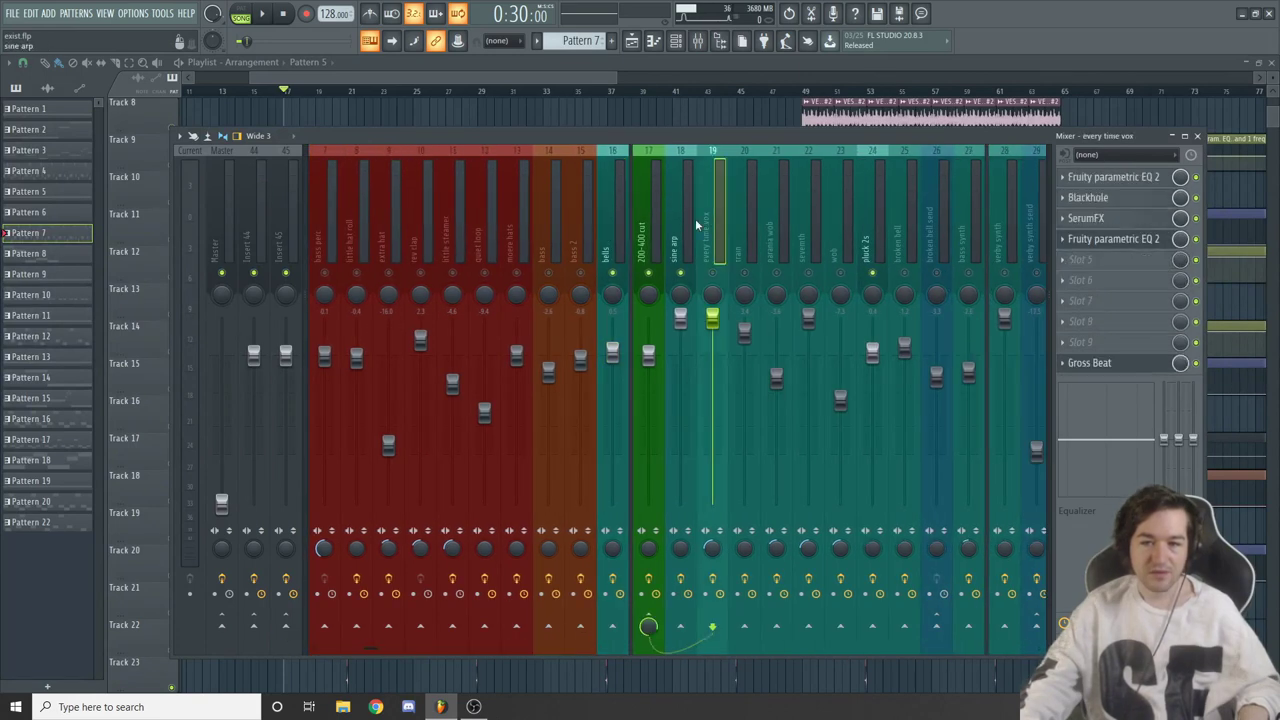
{"action": "left_click", "coordinate": [695, 218]}
Play the arrangement from bar 24 through the raised Gross Beat mix level automation on Track 19, and stop it
{"action": "key", "text": "F9"}
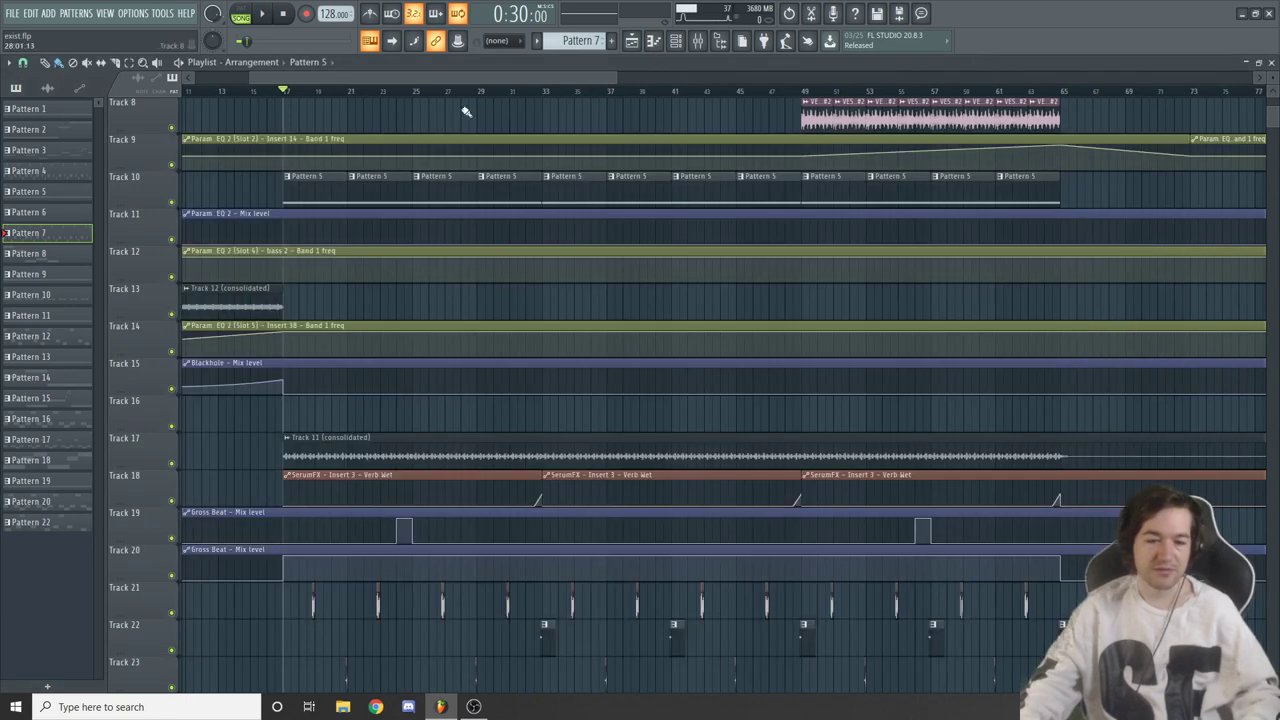
{"action": "left_click", "coordinate": [412, 95]}
{"action": "scroll", "coordinate": [396, 494], "scroll_direction": "up", "scroll_amount": 4}
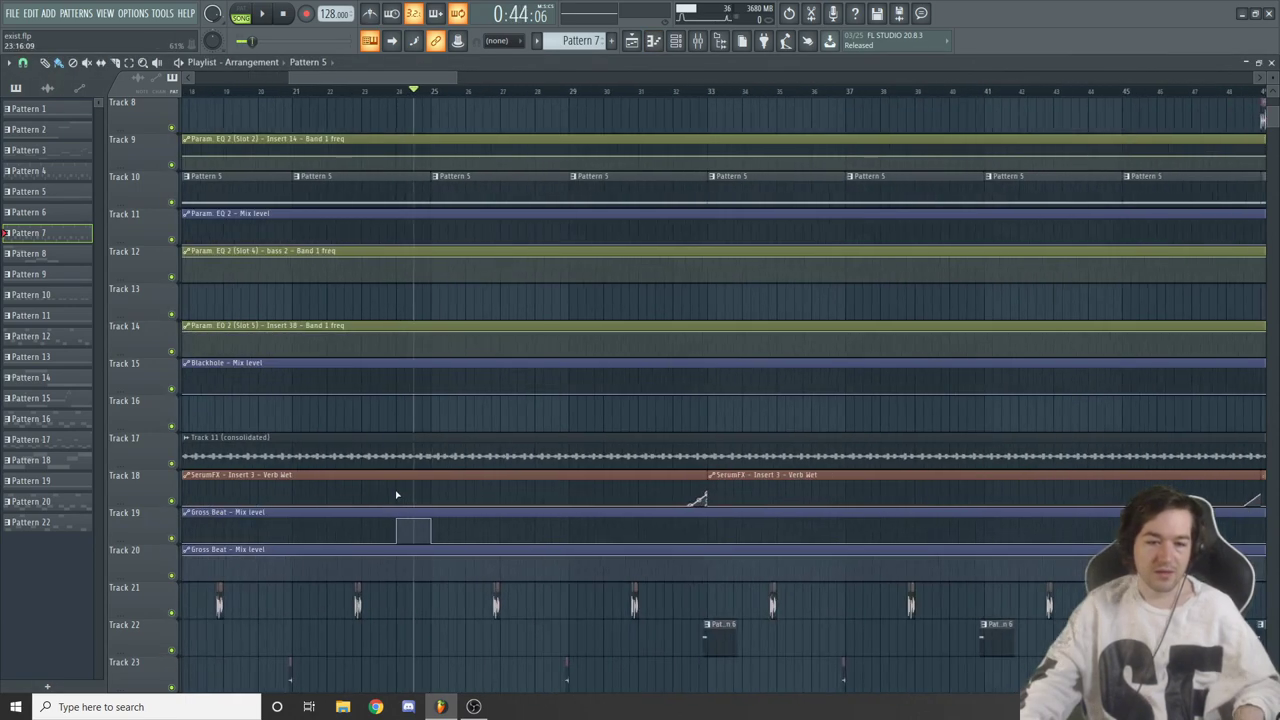
{"action": "scroll", "coordinate": [396, 494], "scroll_direction": "up", "scroll_amount": 3}
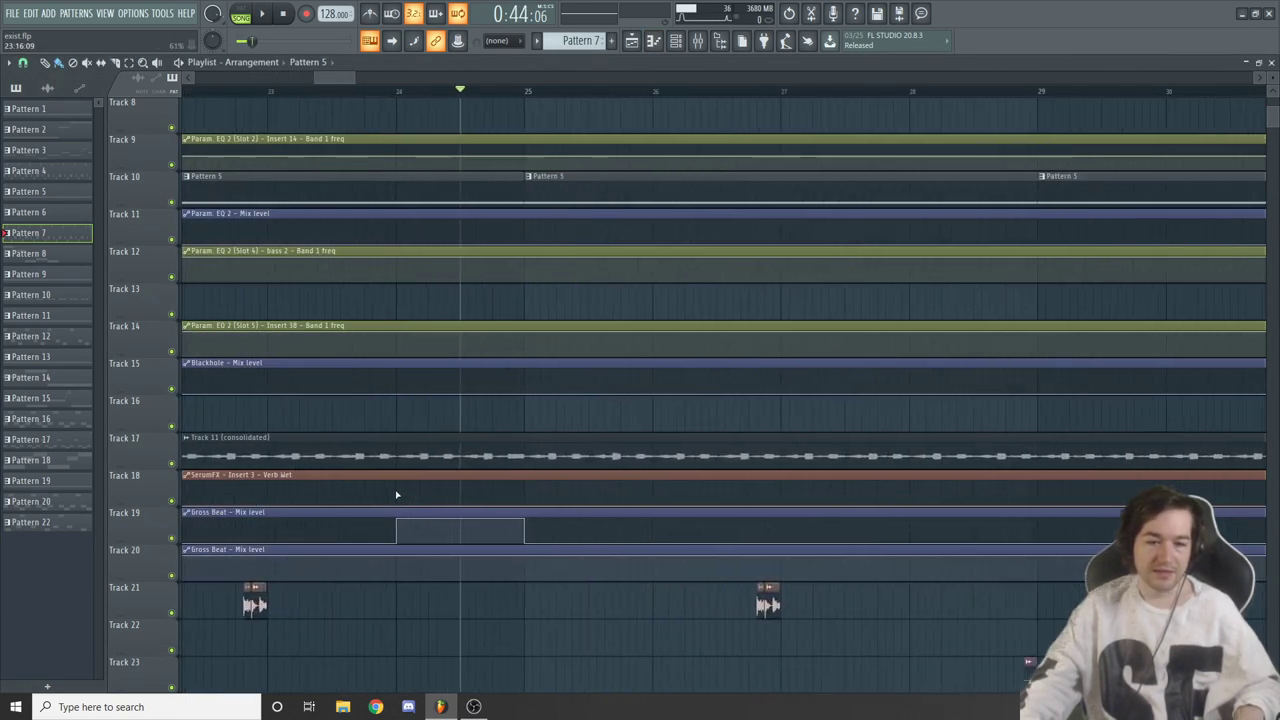
{"action": "left_click", "coordinate": [397, 92]}
{"action": "key", "text": "space"}
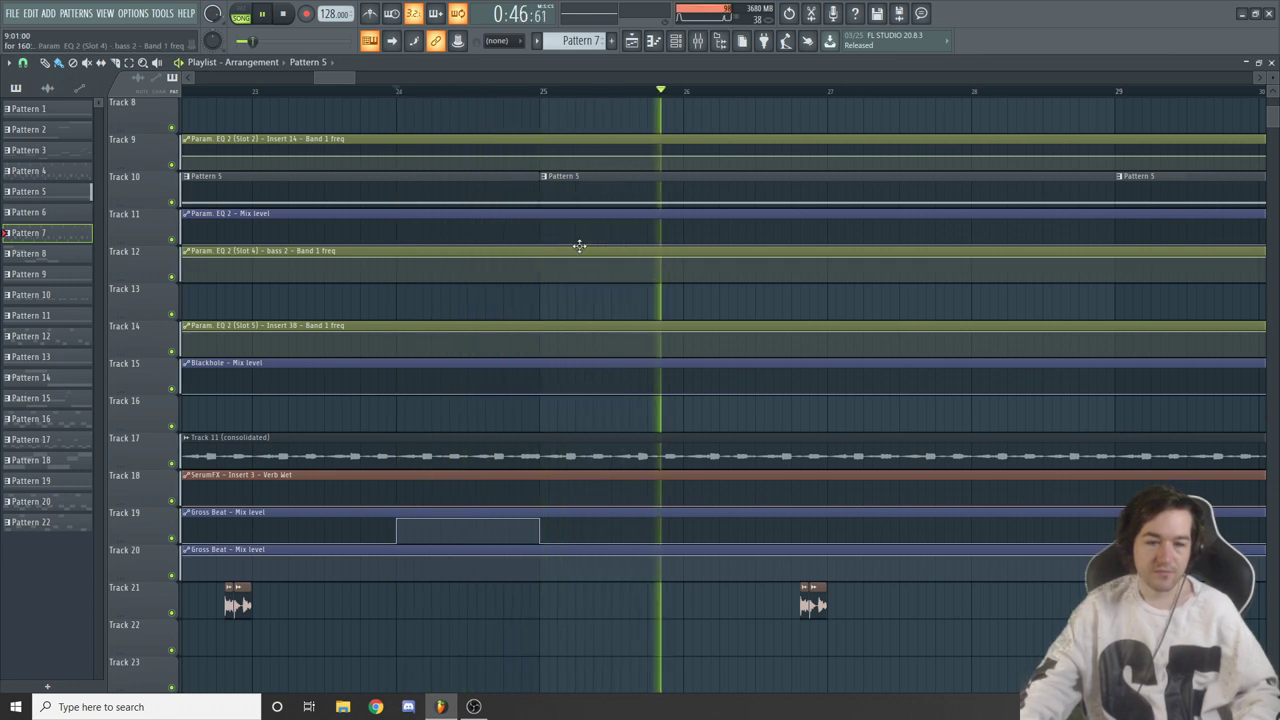
{"action": "key", "text": "space"}
Examine the time envelope of the Gross Beat in slot 5 of the sine arp insert, and return to the playlist
{"action": "scroll", "coordinate": [509, 434], "scroll_direction": "down", "scroll_amount": 4}
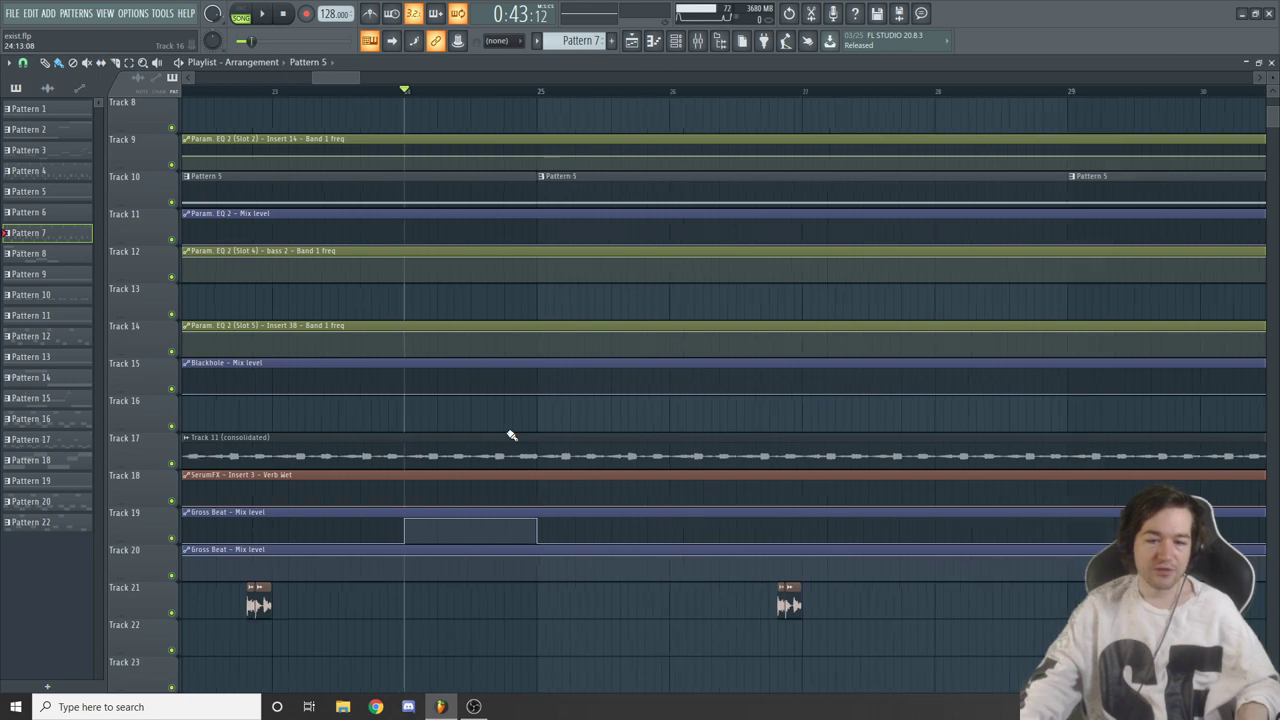
{"action": "scroll", "coordinate": [509, 434], "scroll_direction": "down", "scroll_amount": 5}
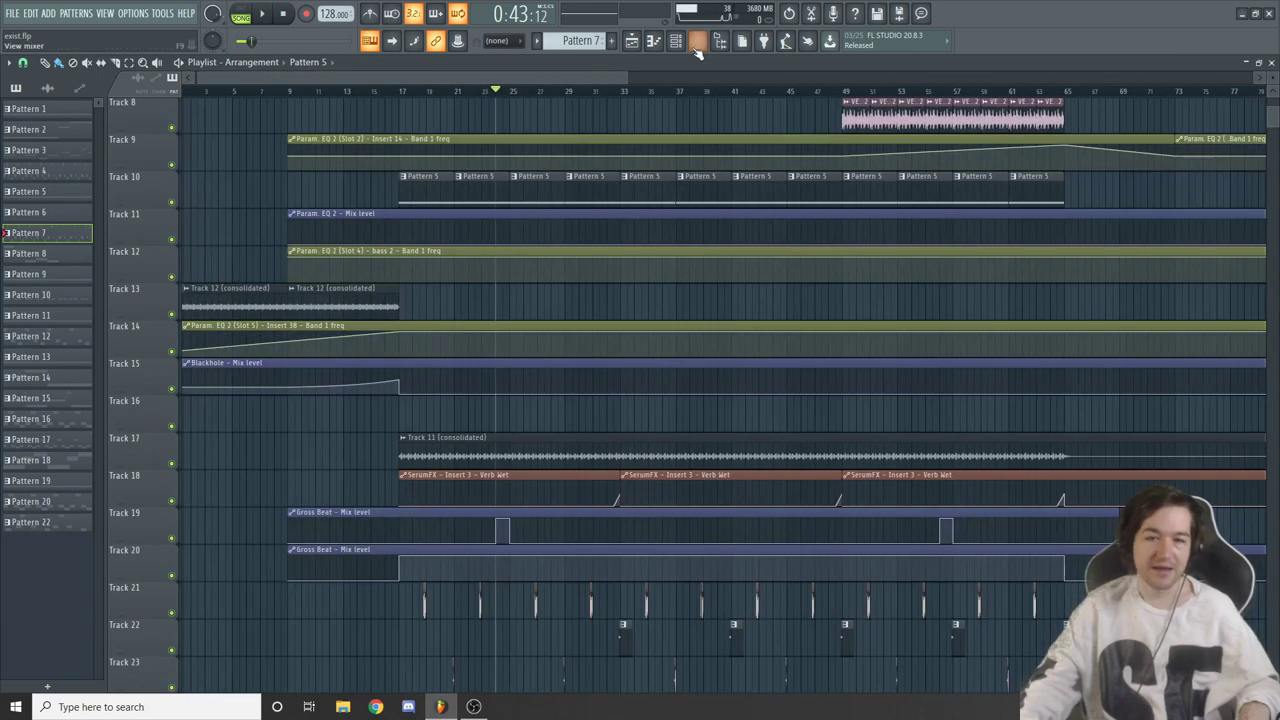
{"action": "left_click", "coordinate": [677, 42]}
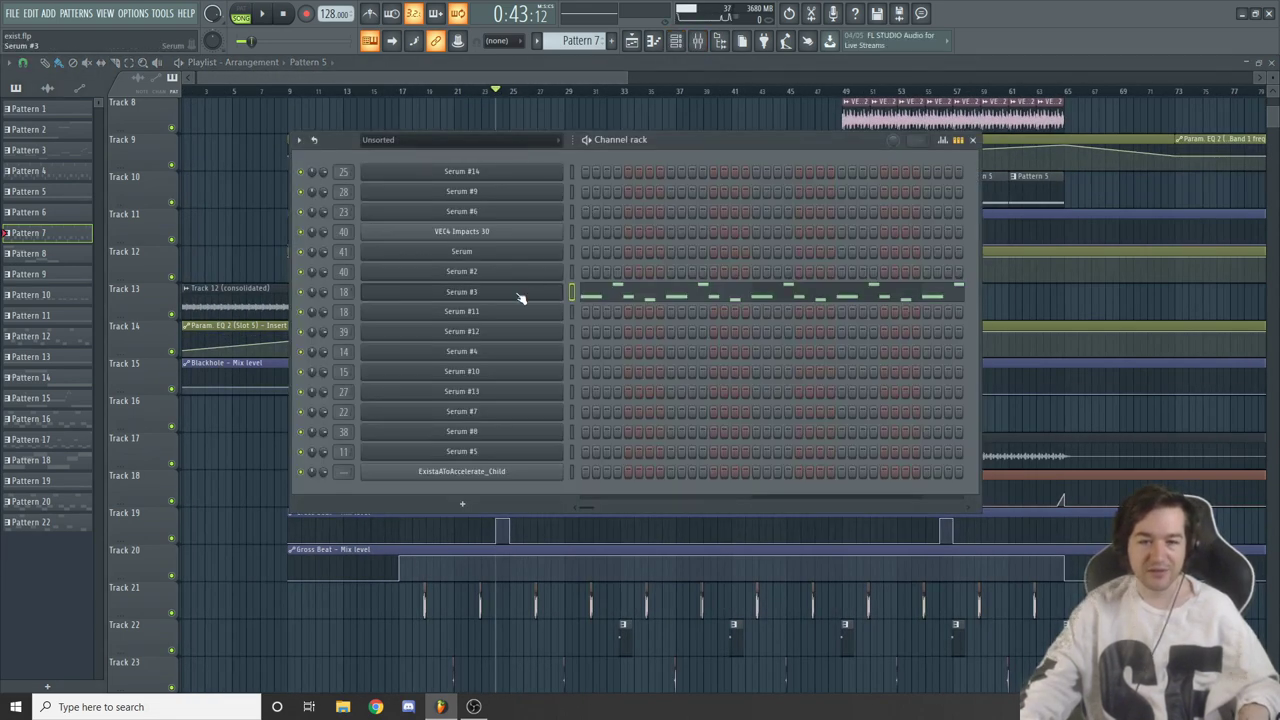
{"action": "left_click", "coordinate": [697, 38]}
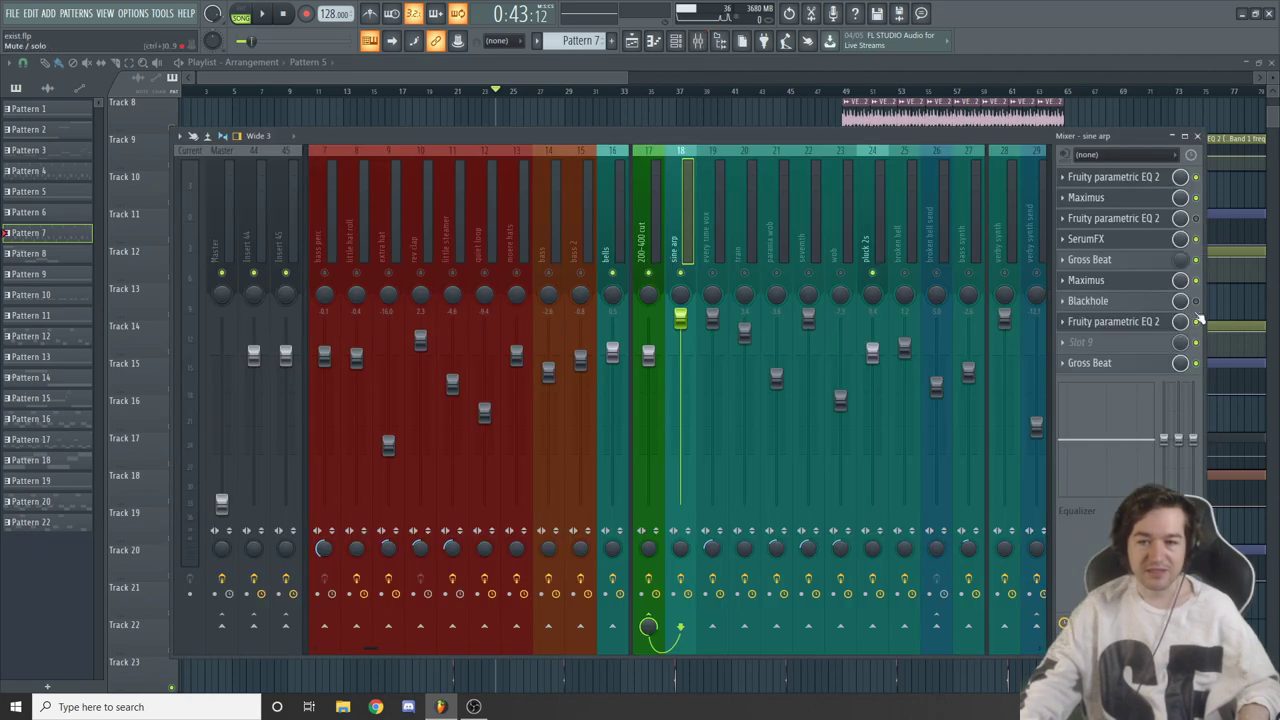
{"action": "left_click", "coordinate": [1130, 266]}
{"action": "left_click", "coordinate": [1130, 266]}
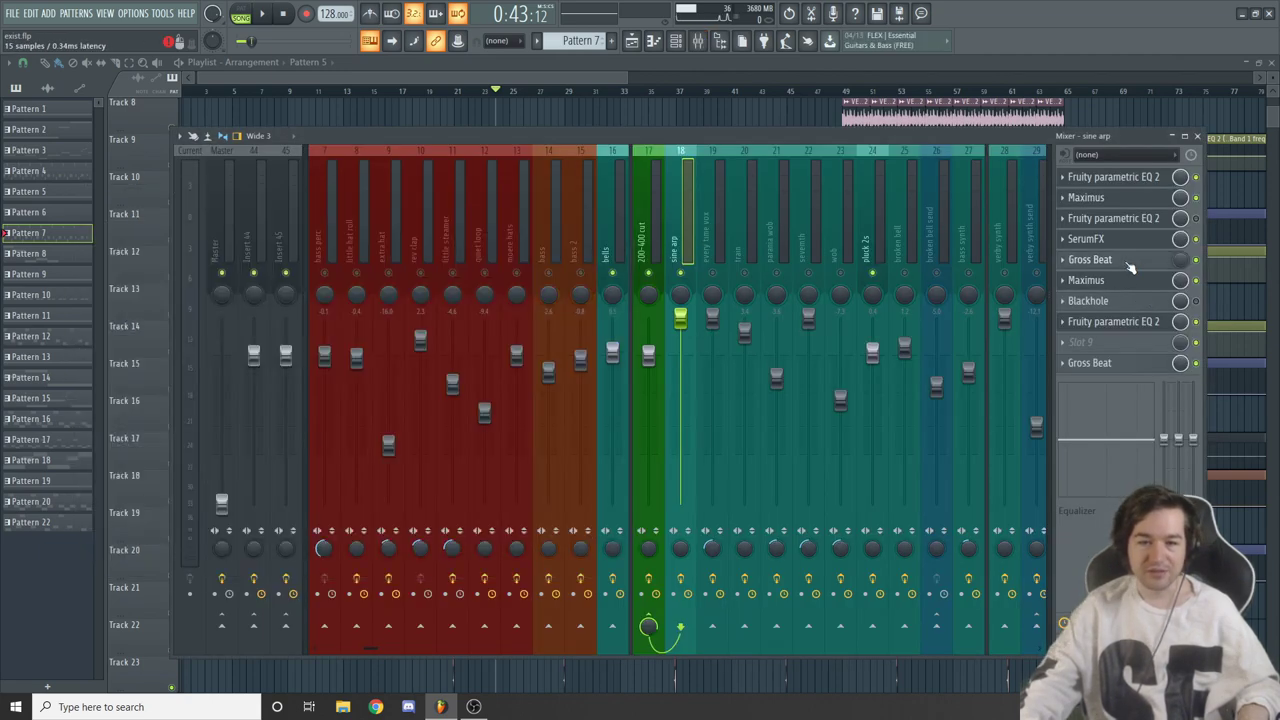
{"action": "left_click", "coordinate": [1130, 266]}
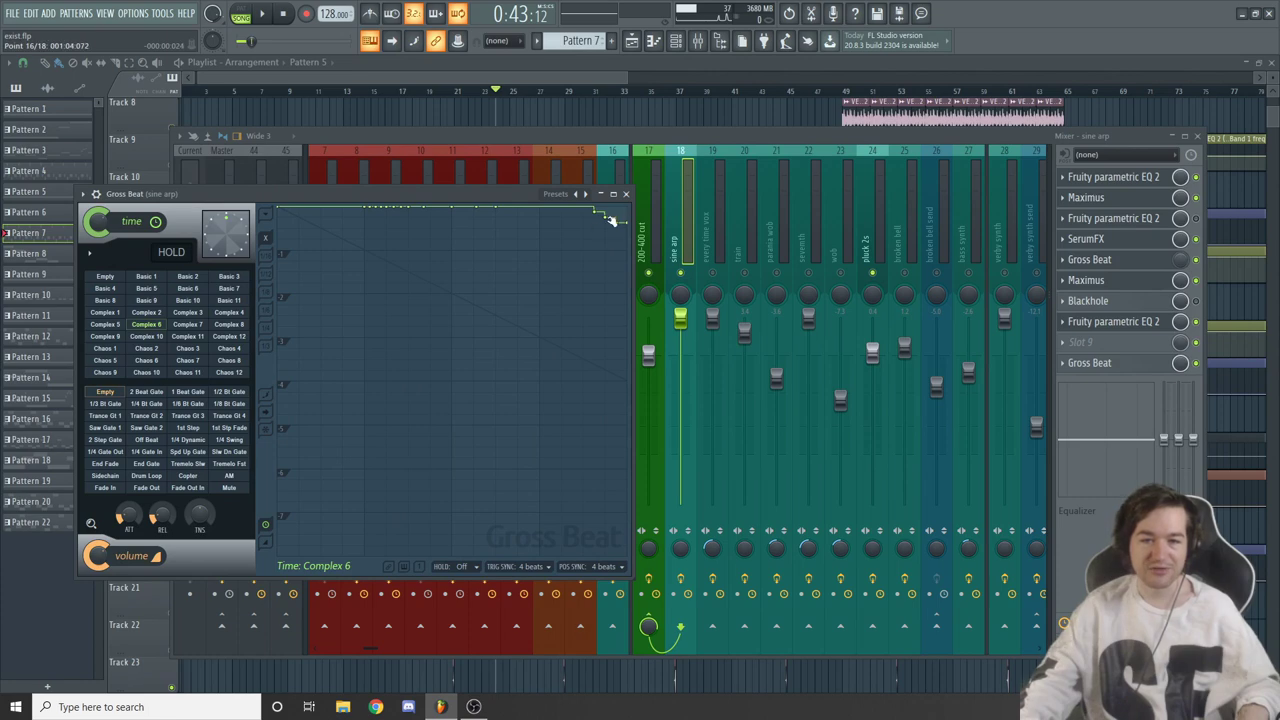
{"action": "left_click", "coordinate": [595, 80]}
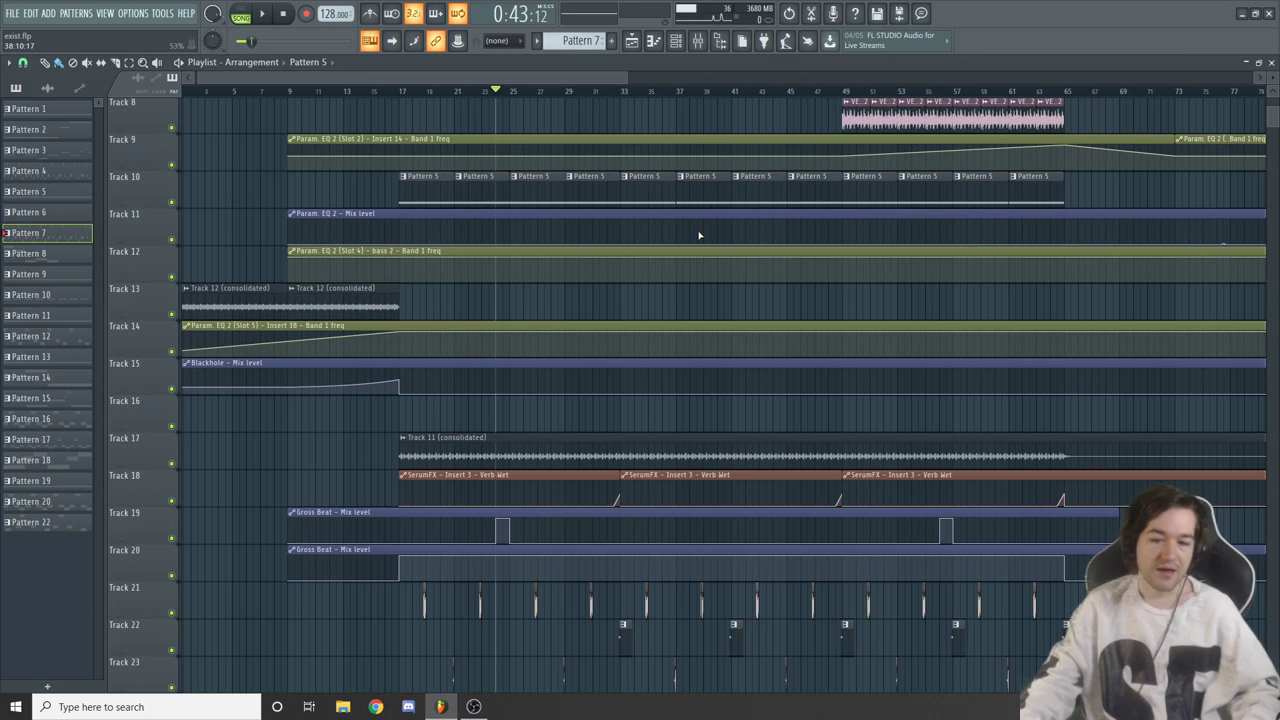
Play the arrangement through the SerumFX Verb Wet automation rise just before bar 33, and stop it
{"action": "left_click", "coordinate": [620, 92]}
{"action": "key", "text": "space"}
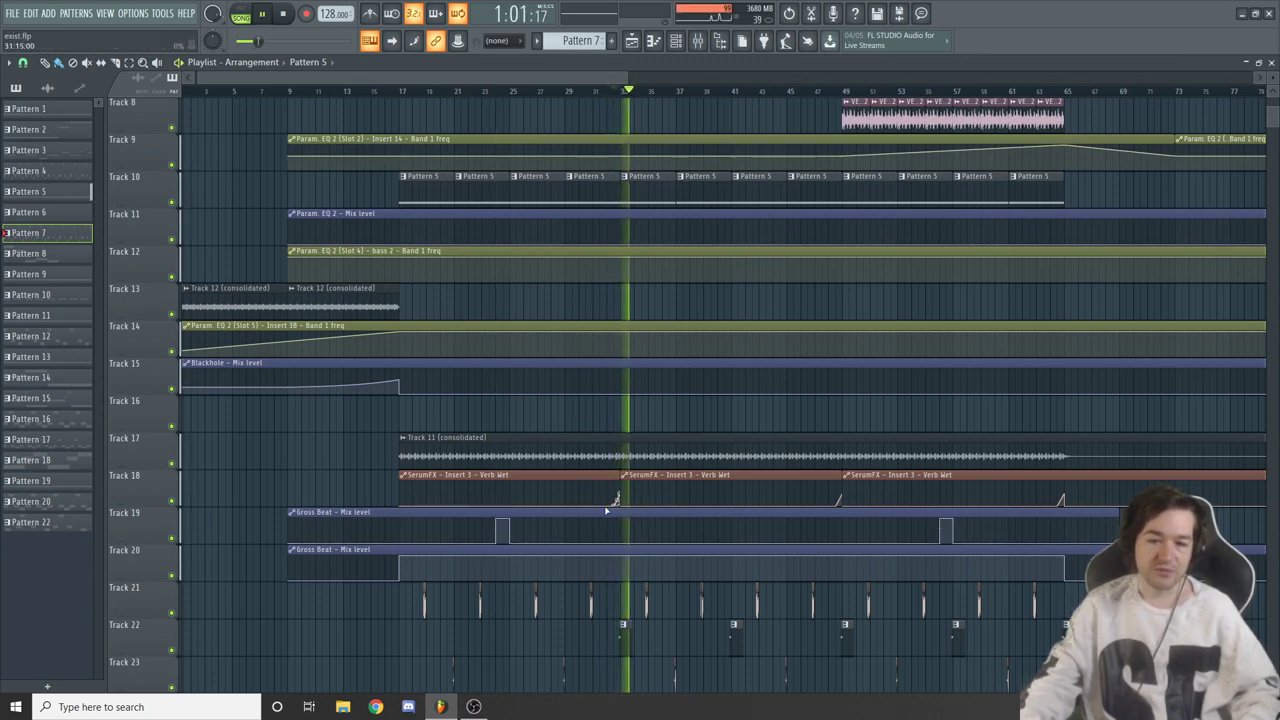
{"action": "key", "text": "space"}
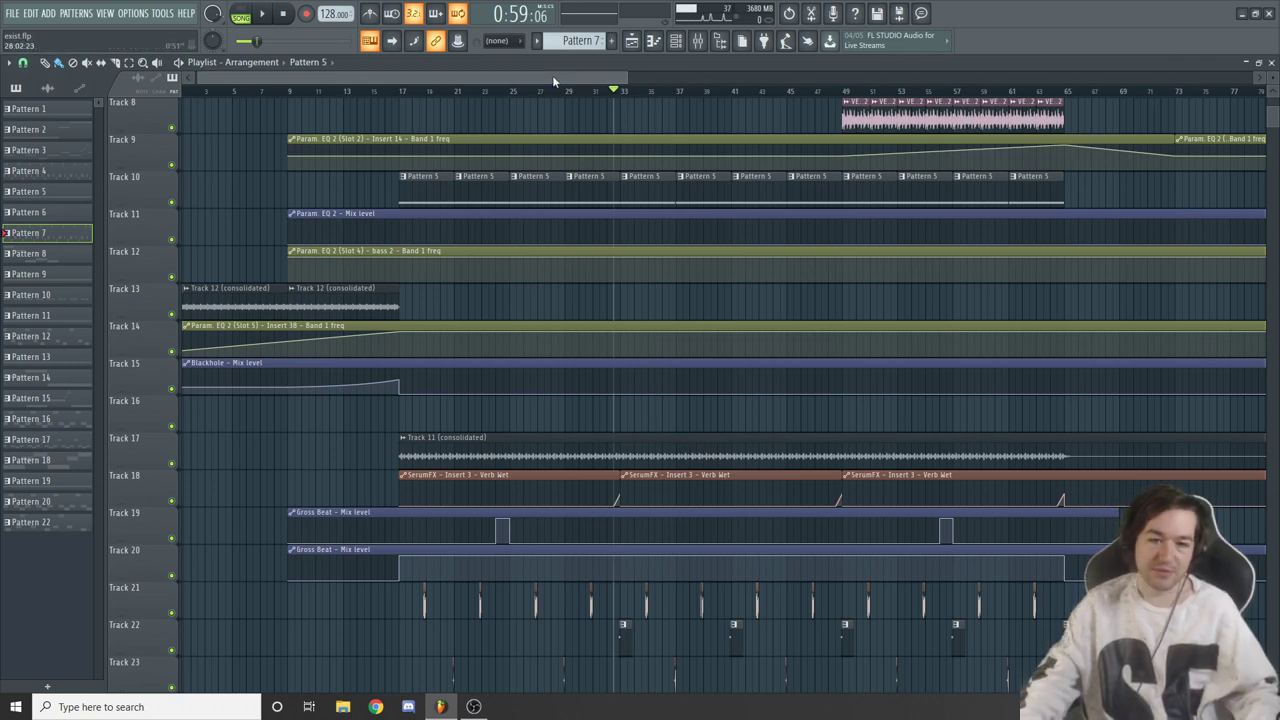
Set the song position to bar 81 in the second half of the arrangement and show the channel rack
{"action": "left_click_drag", "start_coordinate": [536, 80], "coordinate": [532, 80]}
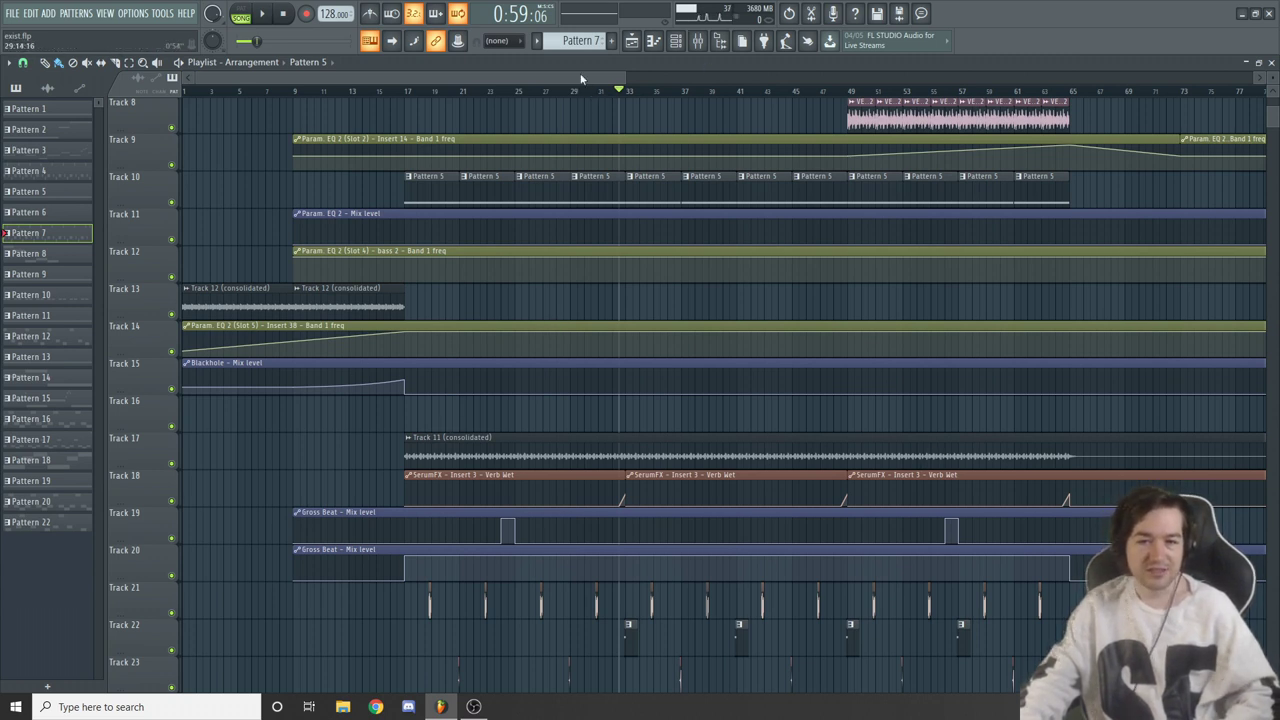
{"action": "left_click_drag", "start_coordinate": [581, 78], "coordinate": [957, 86]}
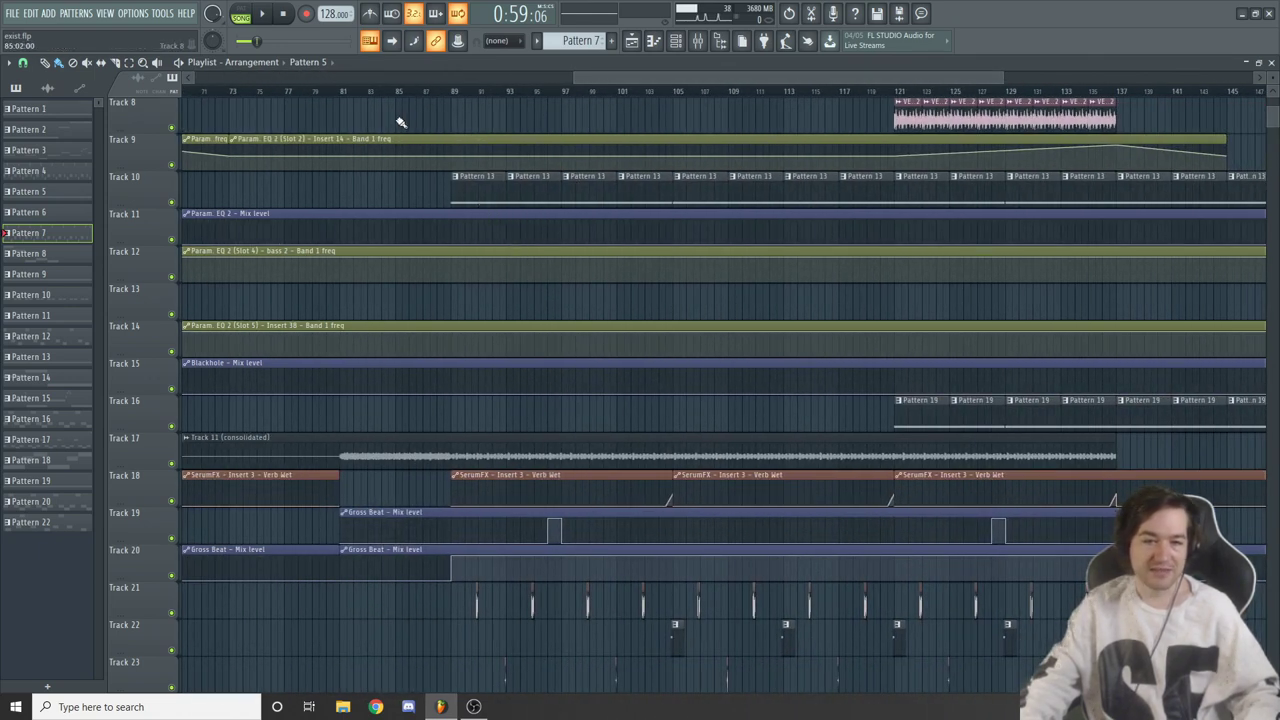
{"action": "left_click", "coordinate": [344, 93]}
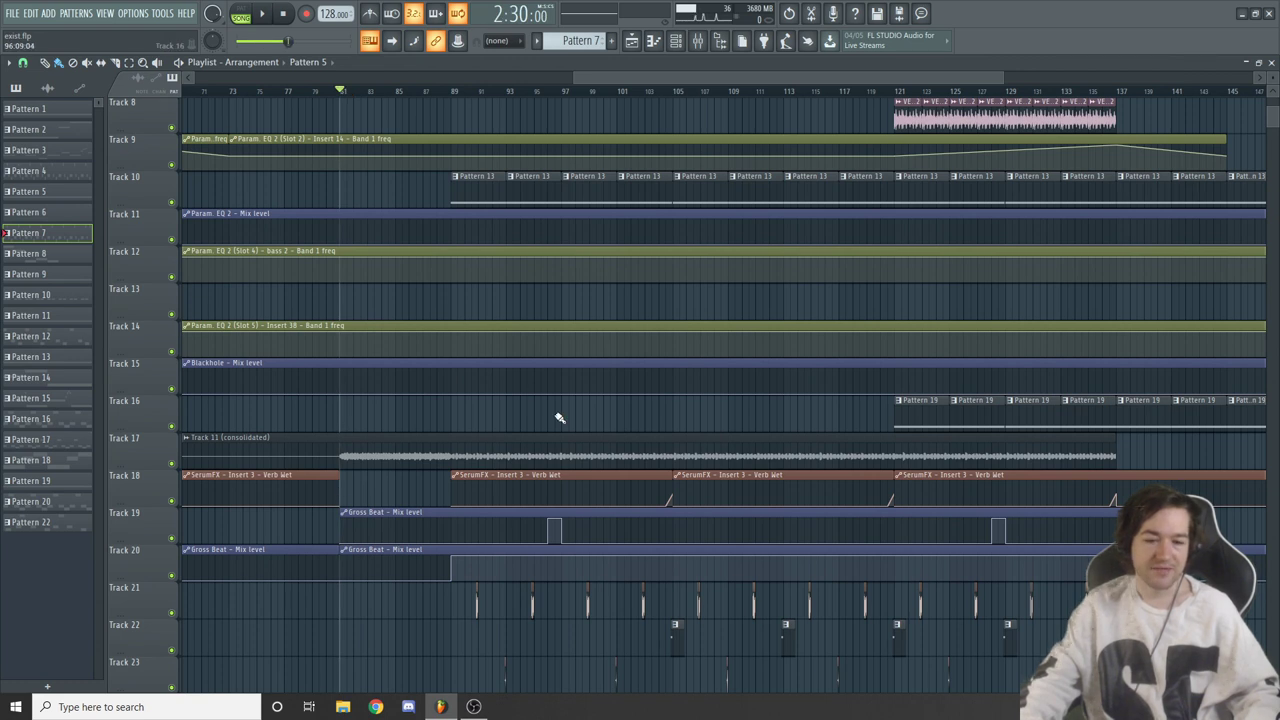
{"action": "left_click", "coordinate": [676, 40]}
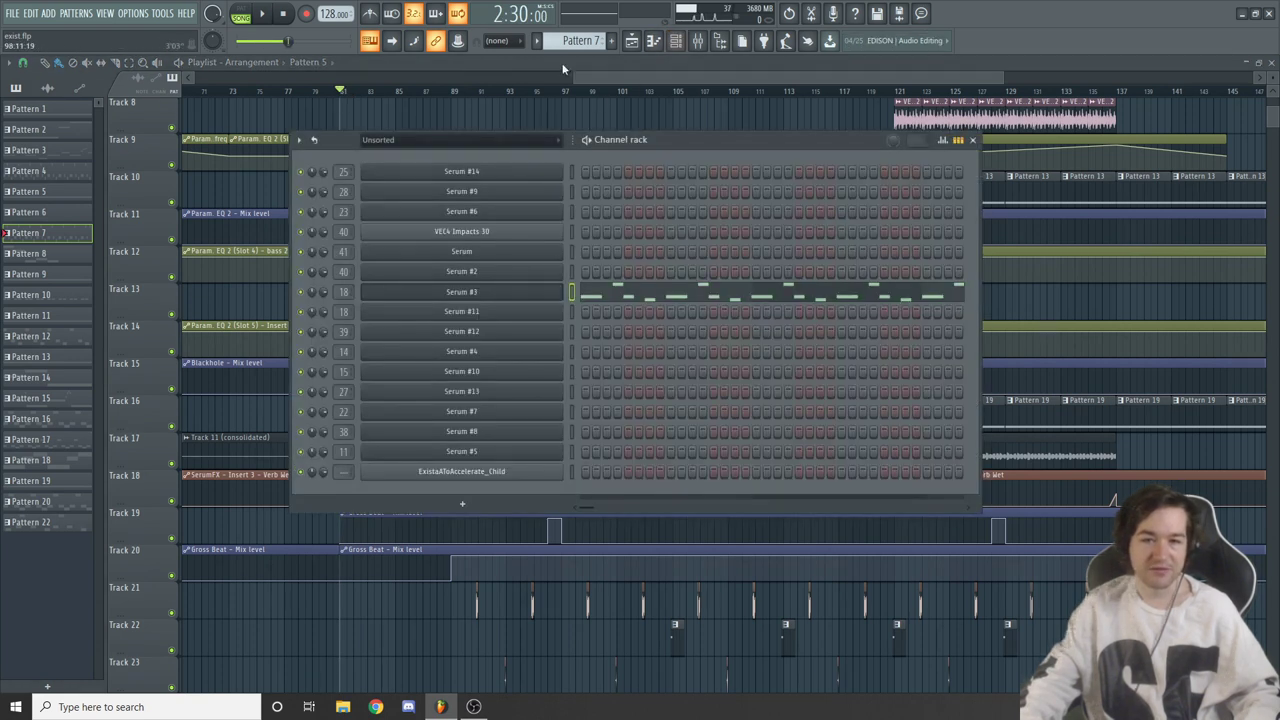
Browse the patterns to Pattern 16 and play it on its own in pattern mode
{"action": "scroll", "coordinate": [575, 41], "scroll_direction": "down", "scroll_amount": 5}
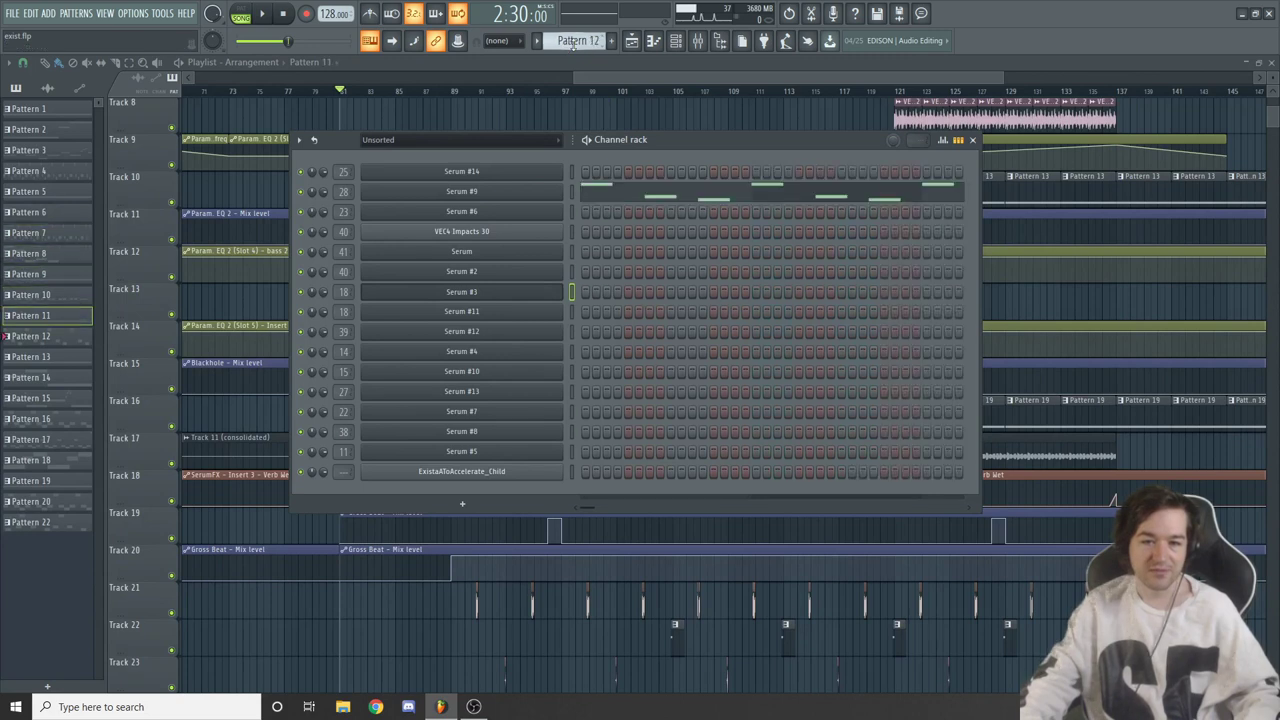
{"action": "scroll", "coordinate": [575, 41], "scroll_direction": "down", "scroll_amount": 4}
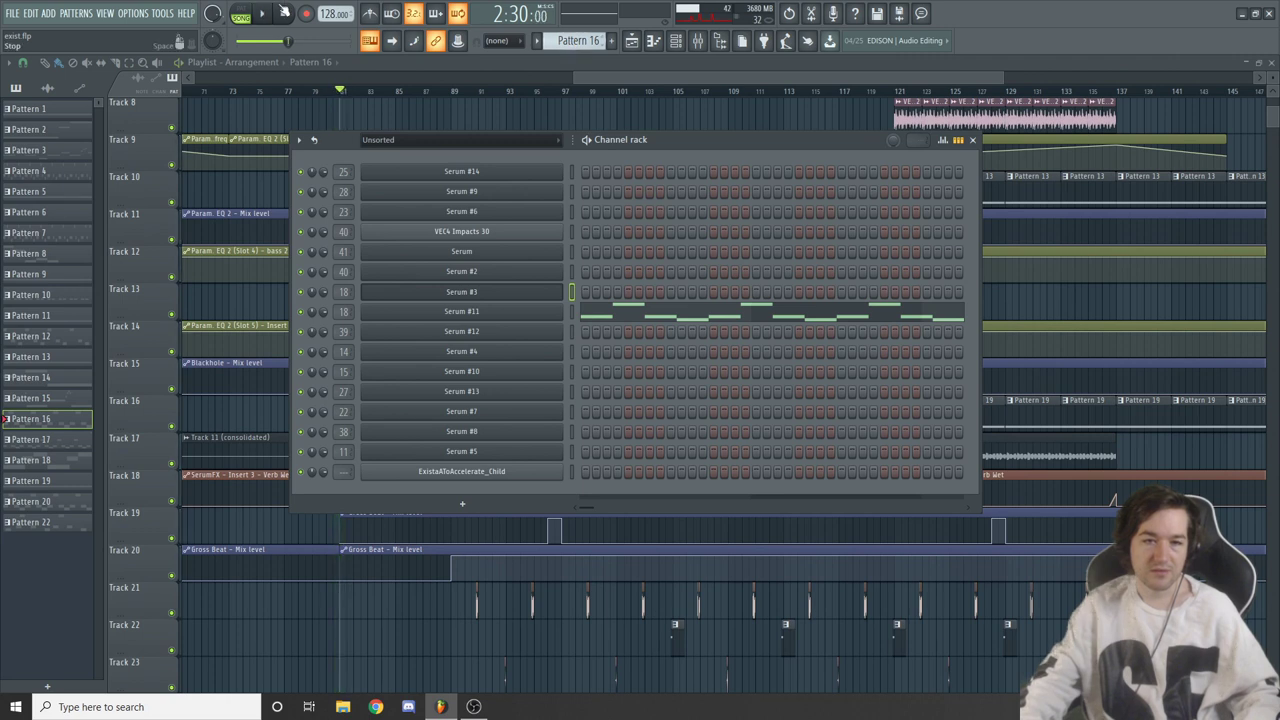
{"action": "key", "text": "l"}
{"action": "key", "text": "space"}
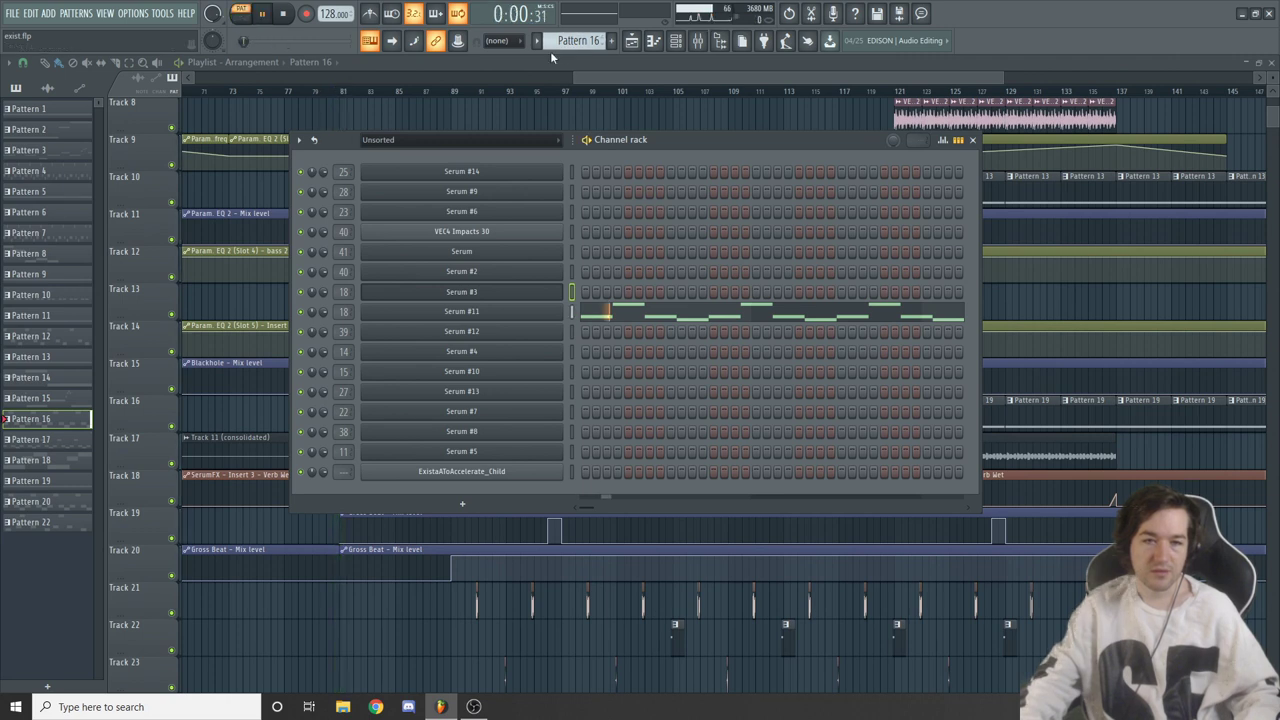
Examine the Serum #11 notes of Pattern 16 in the piano roll, stop playback and return to the playlist
{"action": "right_click", "coordinate": [556, 312]}
{"action": "left_click", "coordinate": [600, 316]}
{"action": "left_click", "coordinate": [600, 316]}
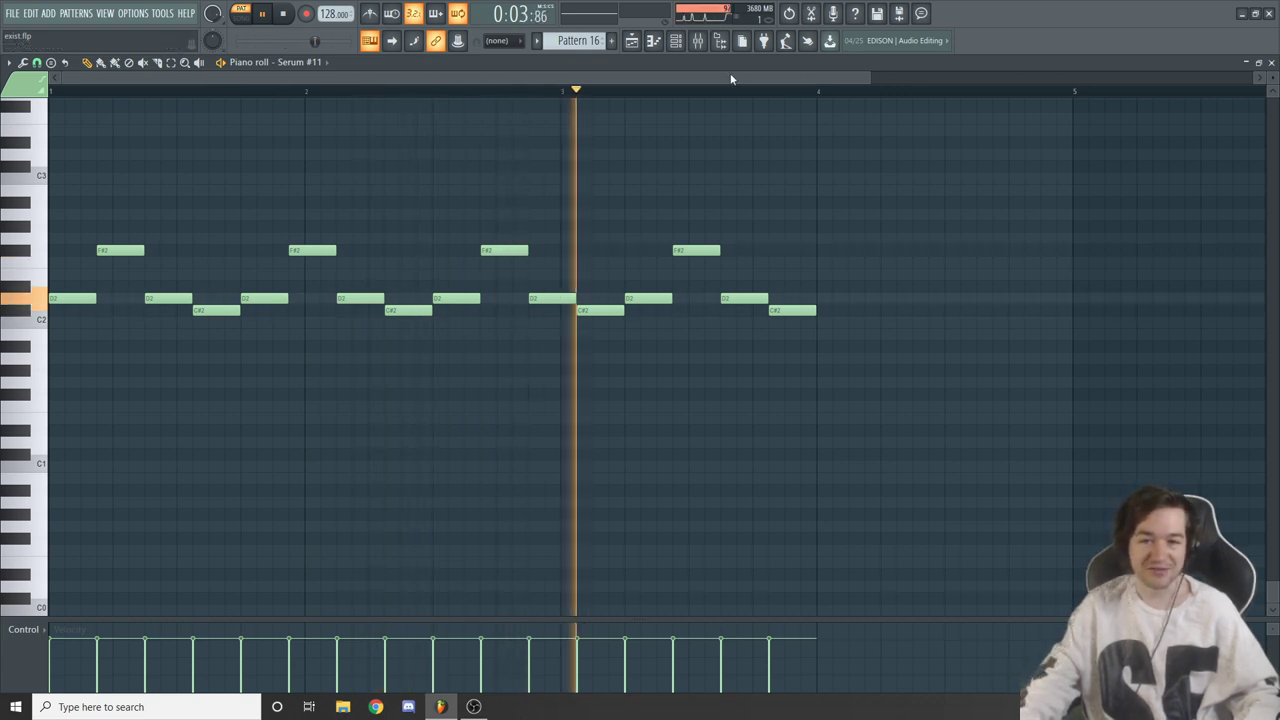
{"action": "key", "text": "space"}
{"action": "left_click", "coordinate": [1271, 62]}
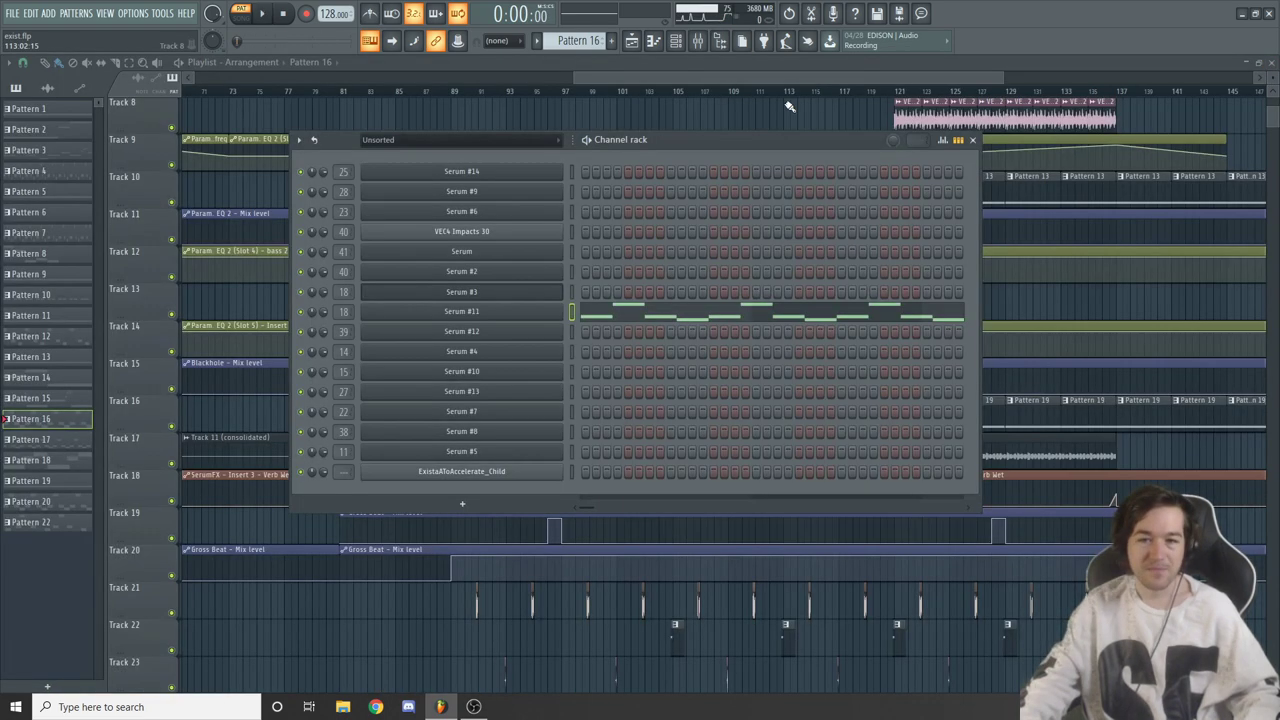
Hide the channel rack, play the arrangement from bar 89 in song mode, and stop it
{"action": "key", "text": "F6"}
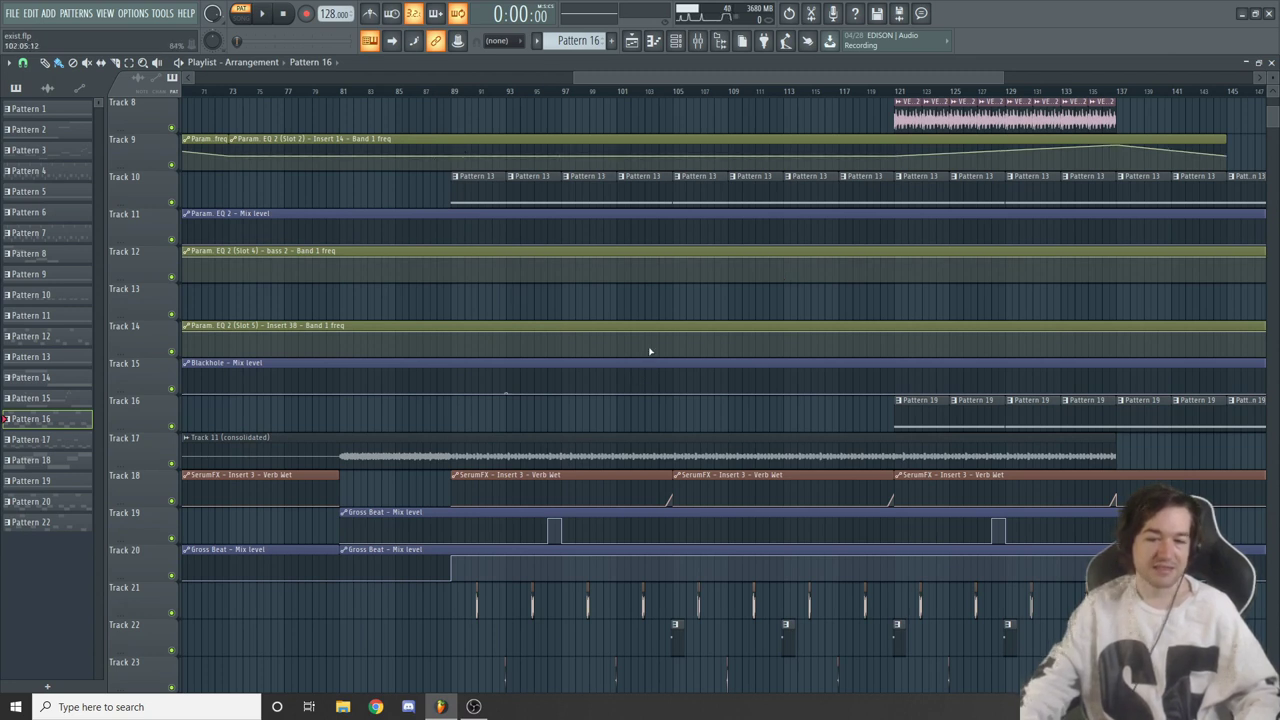
{"action": "left_click", "coordinate": [451, 98]}
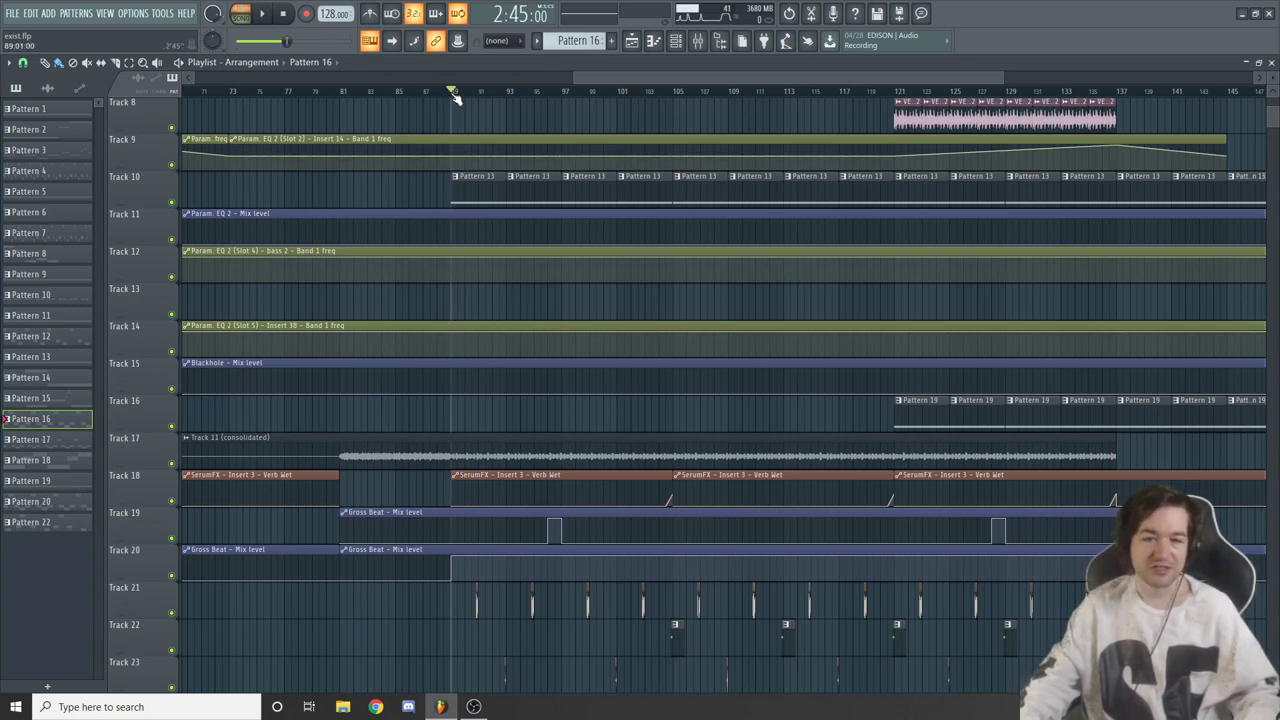
{"action": "key", "text": "space"}
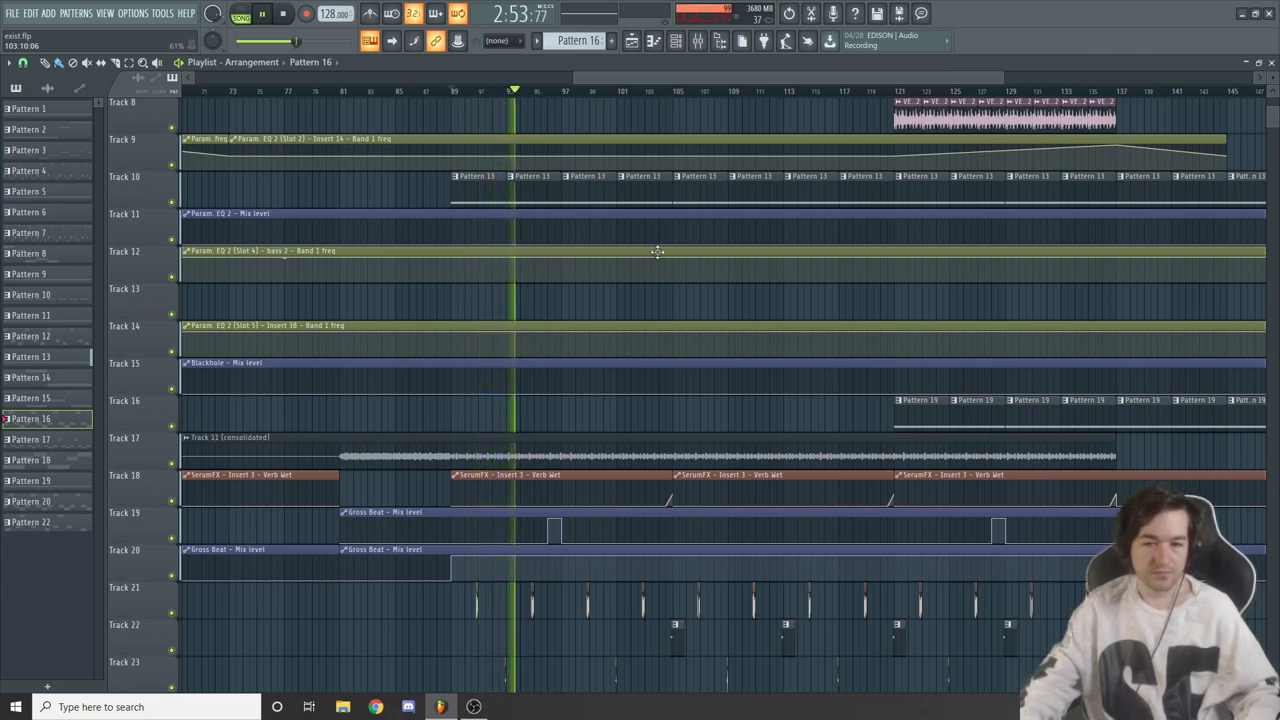
{"action": "key", "text": "space"}
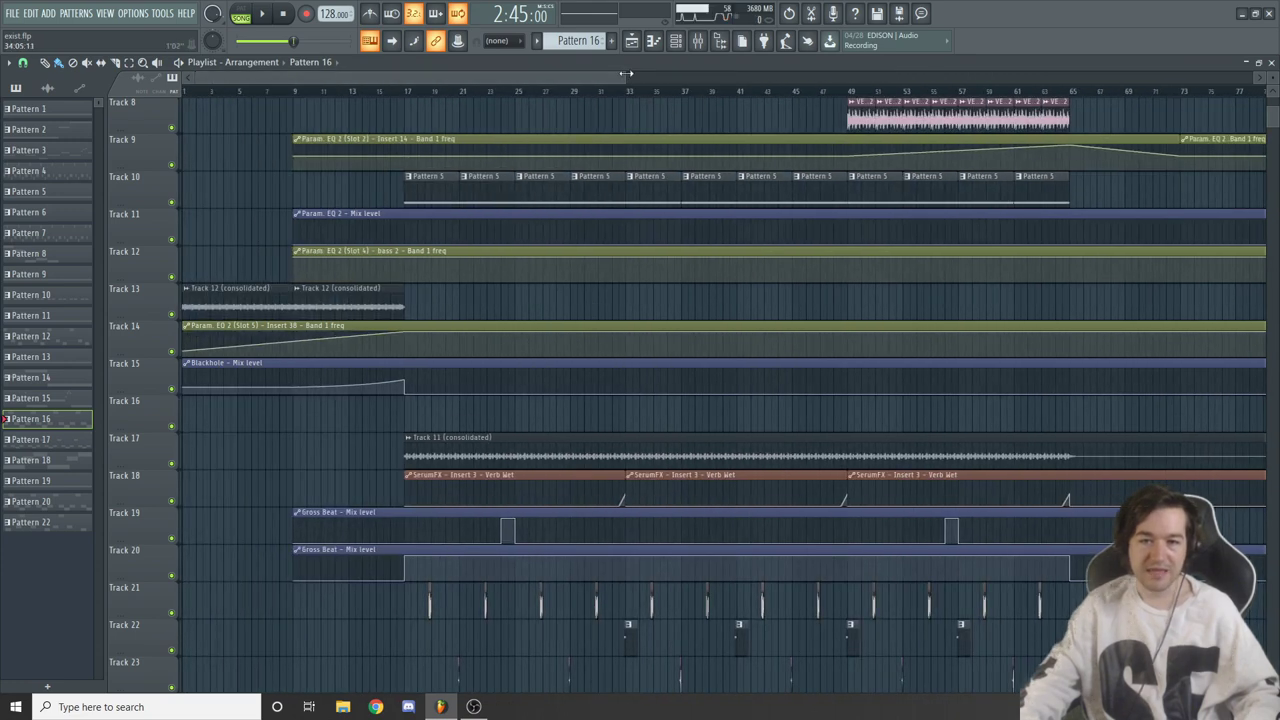
Examine the clips and automation of Tracks 8 to 30 across the full length of the arrangement
{"action": "left_click_drag", "start_coordinate": [626, 73], "coordinate": [1122, 74]}
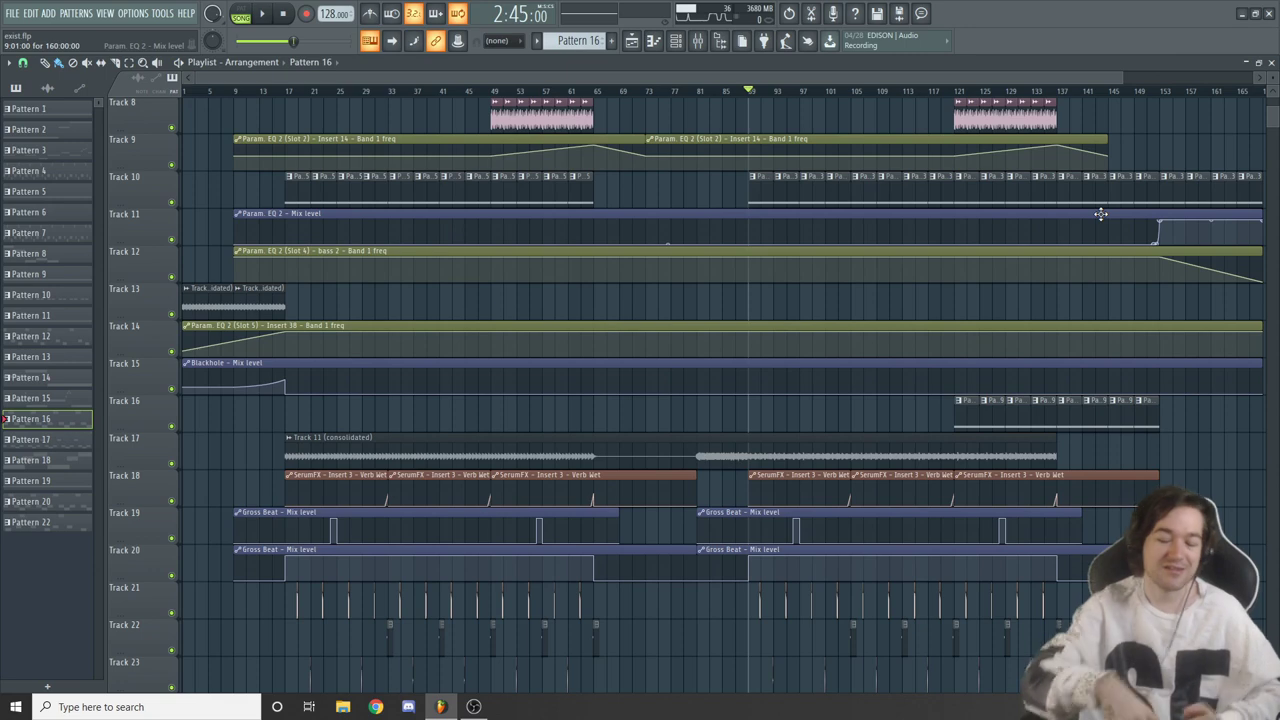
{"action": "scroll", "coordinate": [724, 393], "scroll_direction": "down", "scroll_amount": 5}
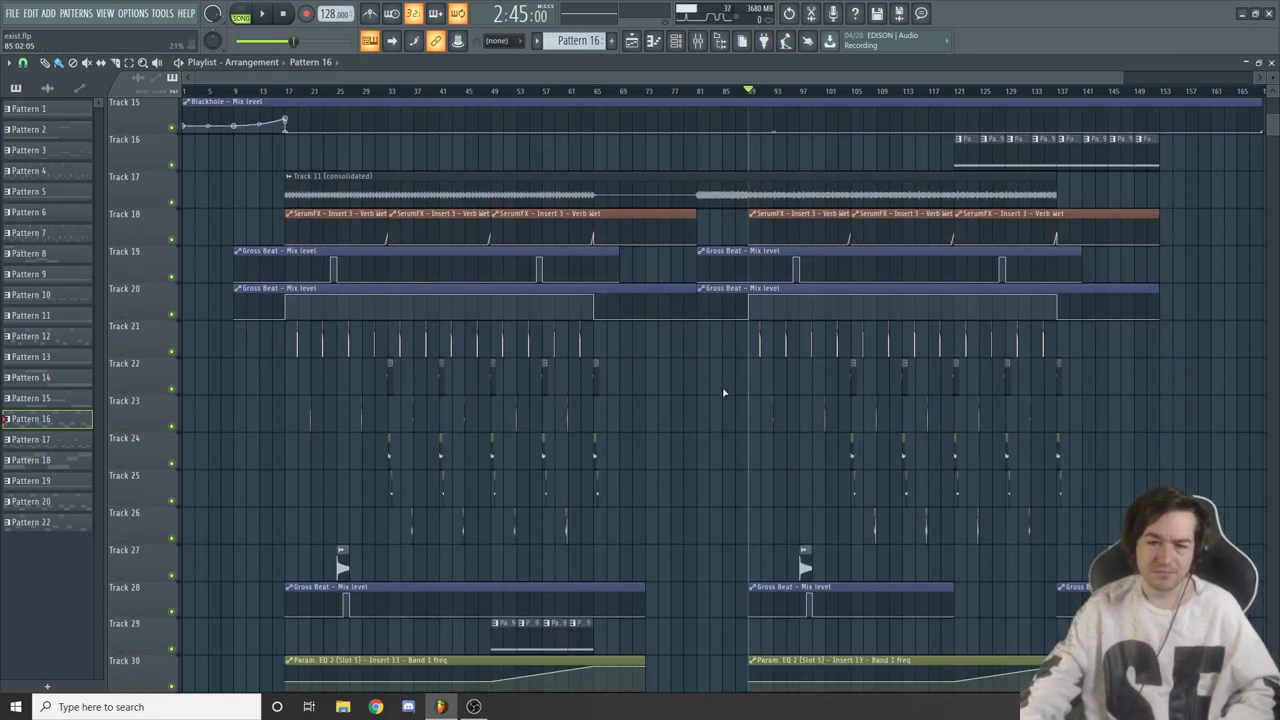
{"action": "scroll", "coordinate": [724, 393], "scroll_direction": "up", "scroll_amount": 2}
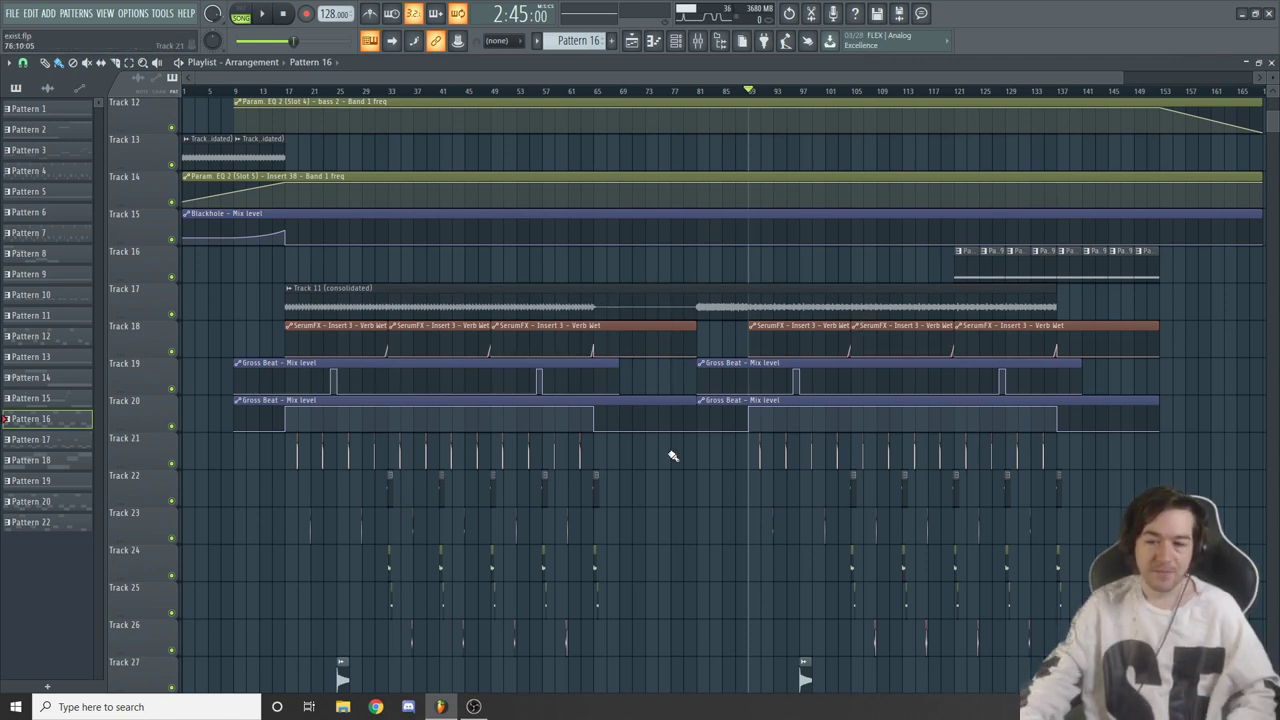
{"action": "scroll", "coordinate": [673, 456], "scroll_direction": "down", "scroll_amount": 1}
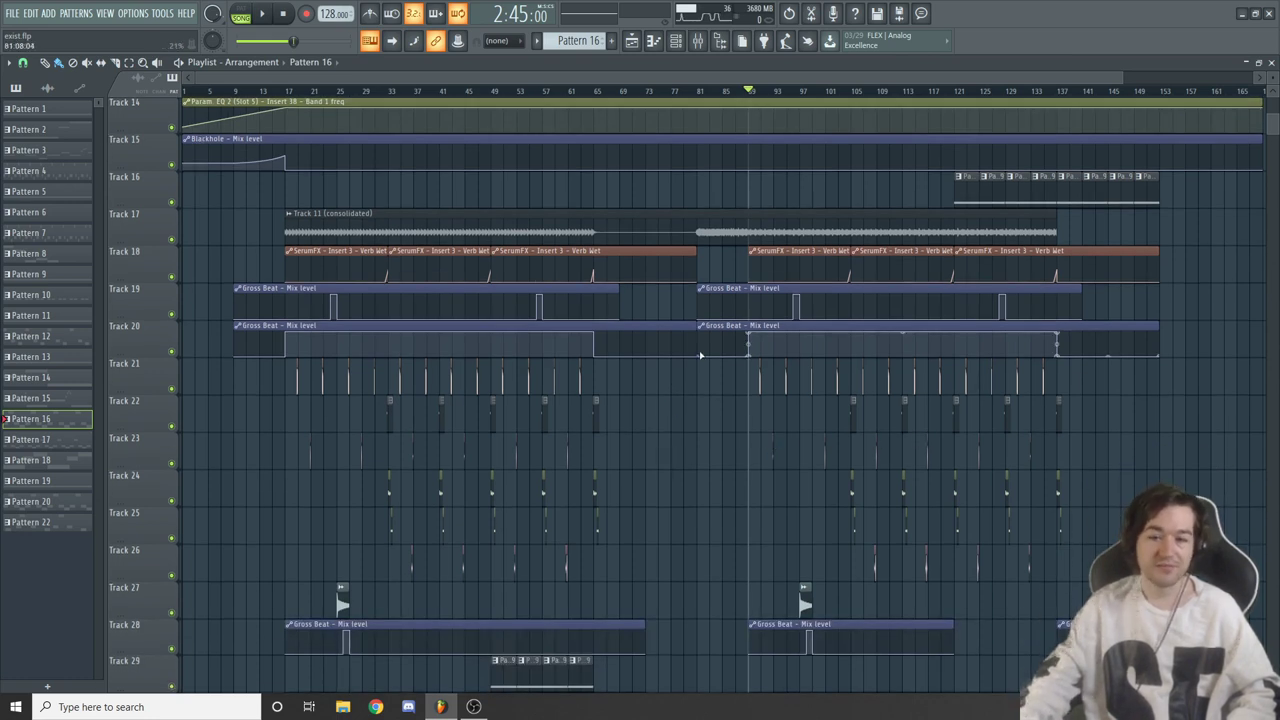
{"action": "scroll", "coordinate": [700, 355], "scroll_direction": "up", "scroll_amount": 2}
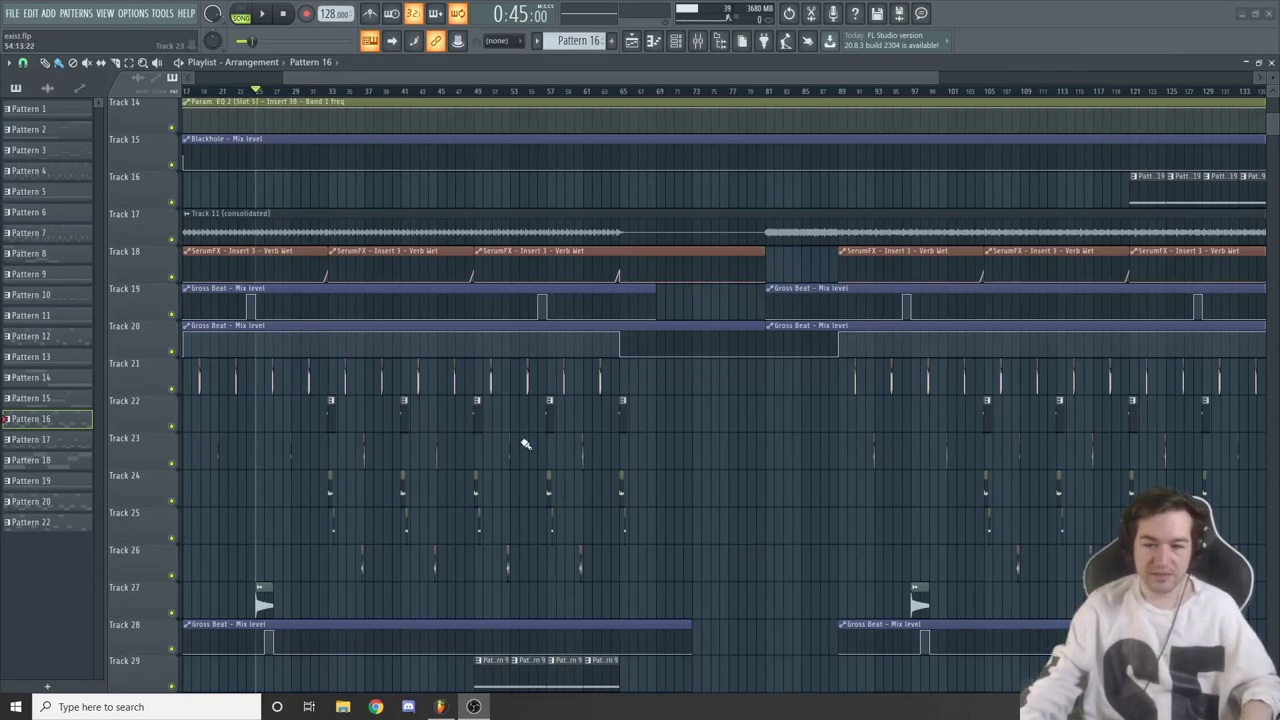
Find the Pattern 6 clip on Track 22 near bar 33 and show that pattern in the channel rack
{"action": "scroll", "coordinate": [525, 444], "scroll_direction": "up", "scroll_amount": 3}
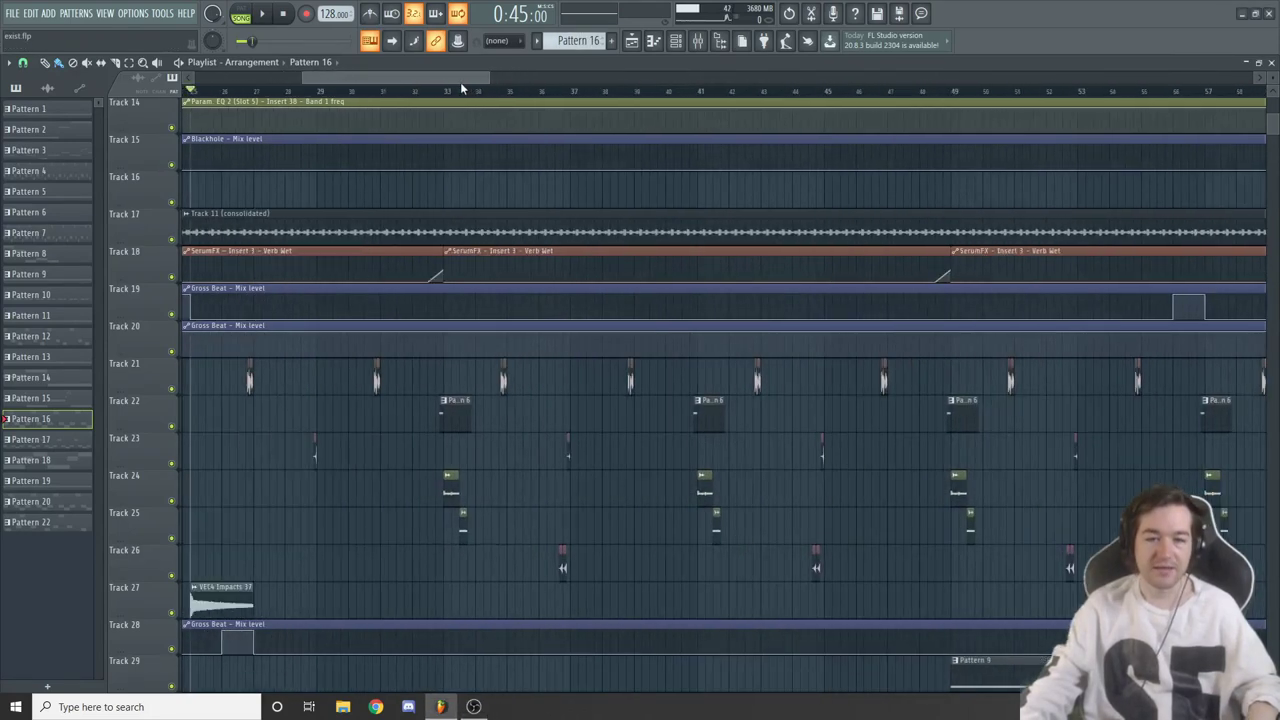
{"action": "scroll", "coordinate": [649, 215], "scroll_direction": "up", "scroll_amount": 4}
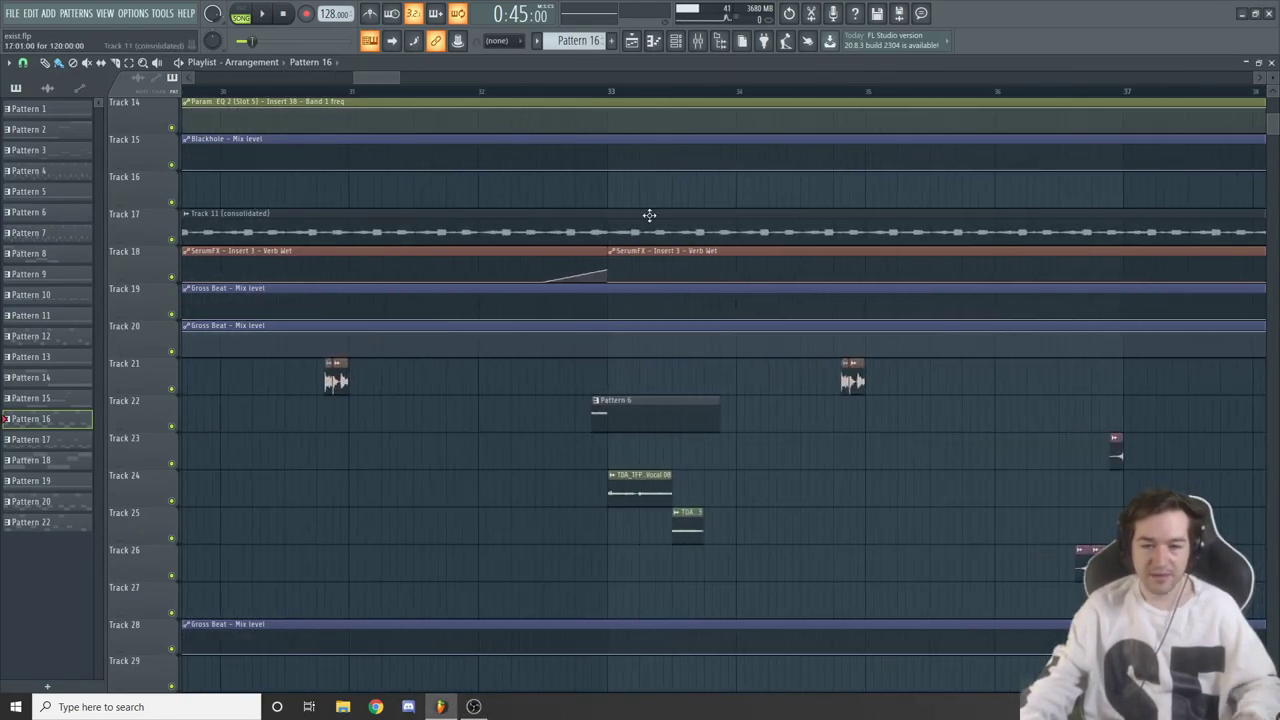
{"action": "left_click", "coordinate": [676, 40]}
{"action": "scroll", "coordinate": [579, 41], "scroll_direction": "down", "scroll_amount": 5}
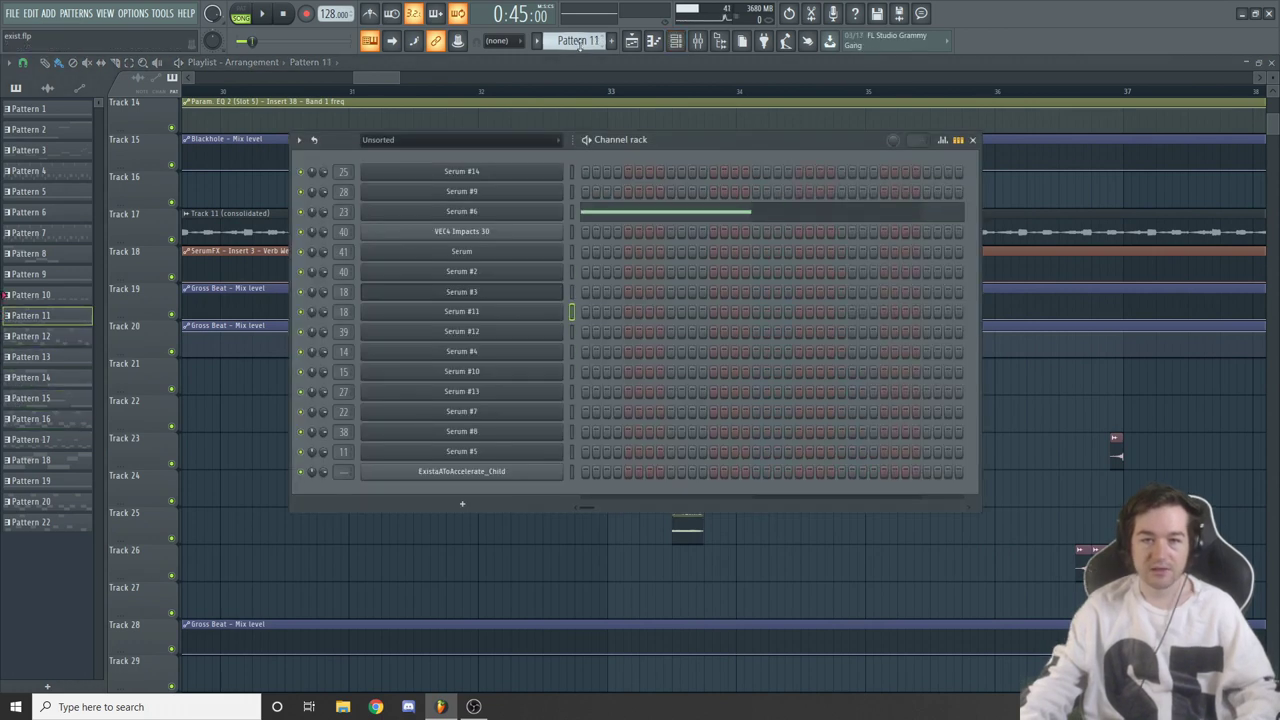
{"action": "scroll", "coordinate": [579, 41], "scroll_direction": "up", "scroll_amount": 5}
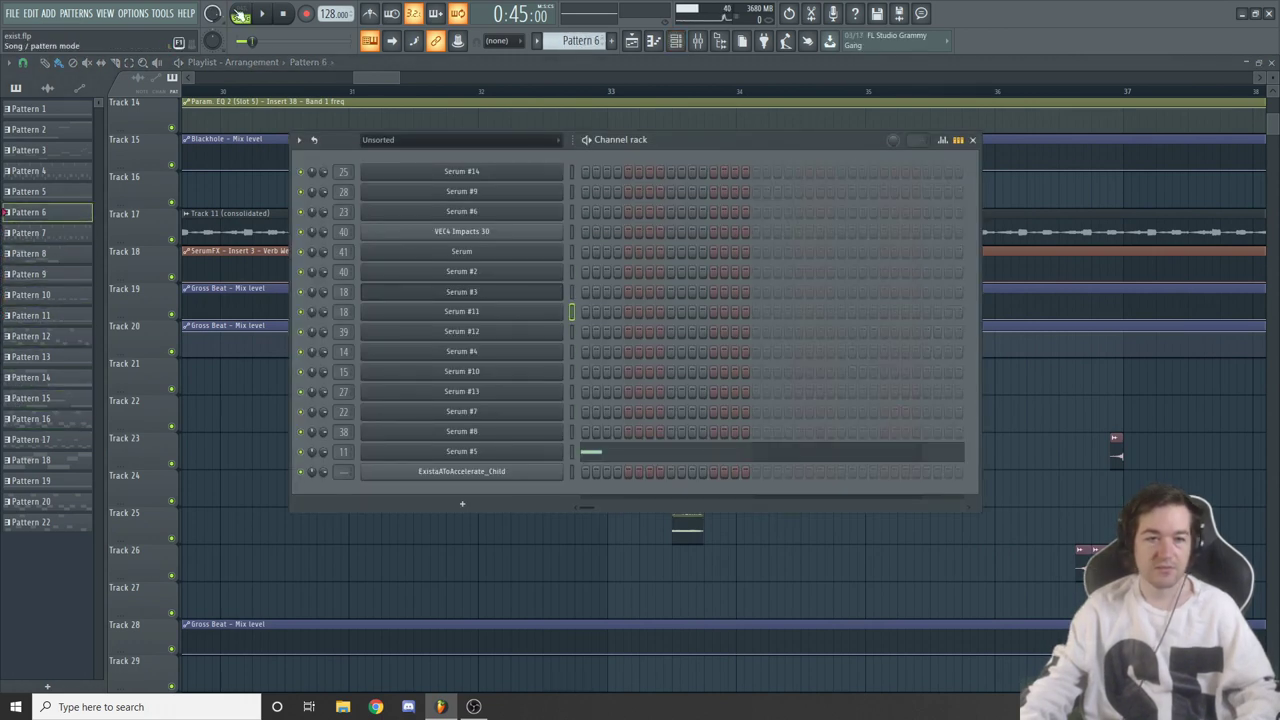
Play the arrangement from within bar 32 into the Pattern 6 clip on Track 22, and stop it
{"action": "left_click", "coordinate": [240, 14]}
{"action": "left_click", "coordinate": [372, 79]}
{"action": "left_click", "coordinate": [560, 92]}
{"action": "key", "text": "space"}
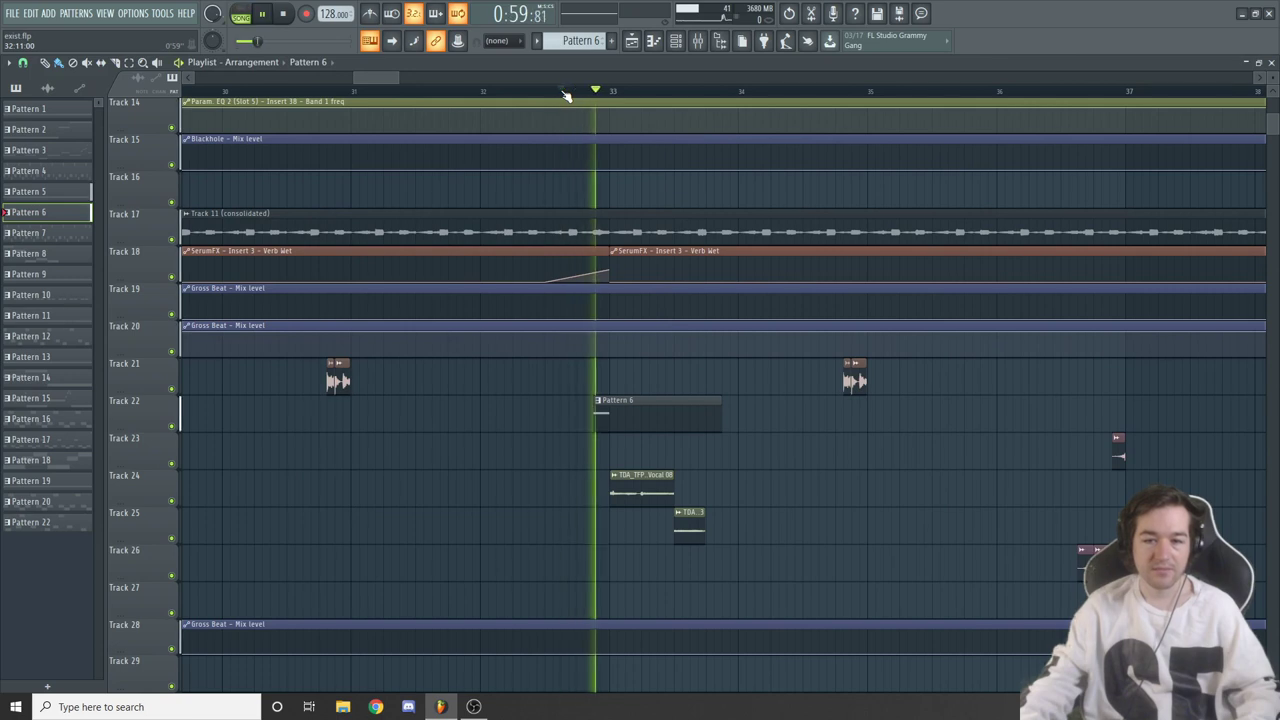
{"action": "key", "text": "space"}
Replay the lead-in to bar 33 while checking the little steamer insert in the mixer, and stop it
{"action": "key", "text": "F9"}
{"action": "key", "text": "space"}
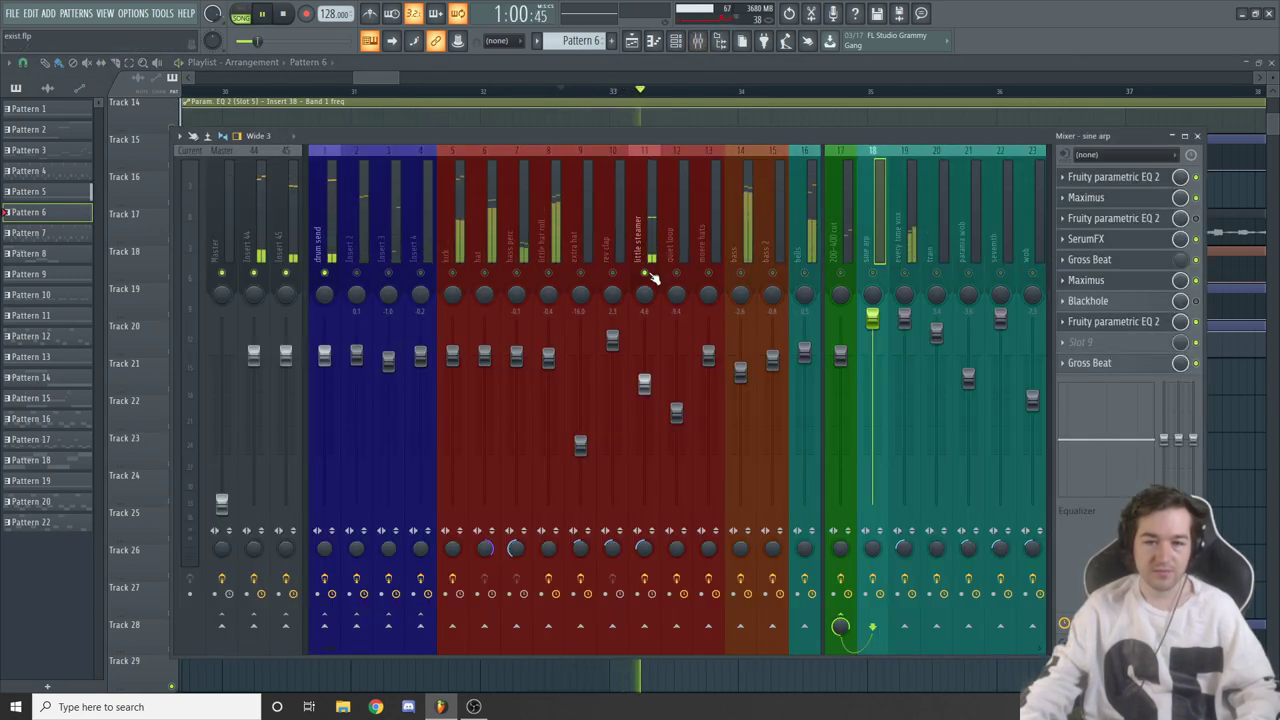
{"action": "key", "text": "space"}
{"action": "key", "text": "F9"}
{"action": "left_click_drag", "start_coordinate": [372, 75], "coordinate": [380, 75]}
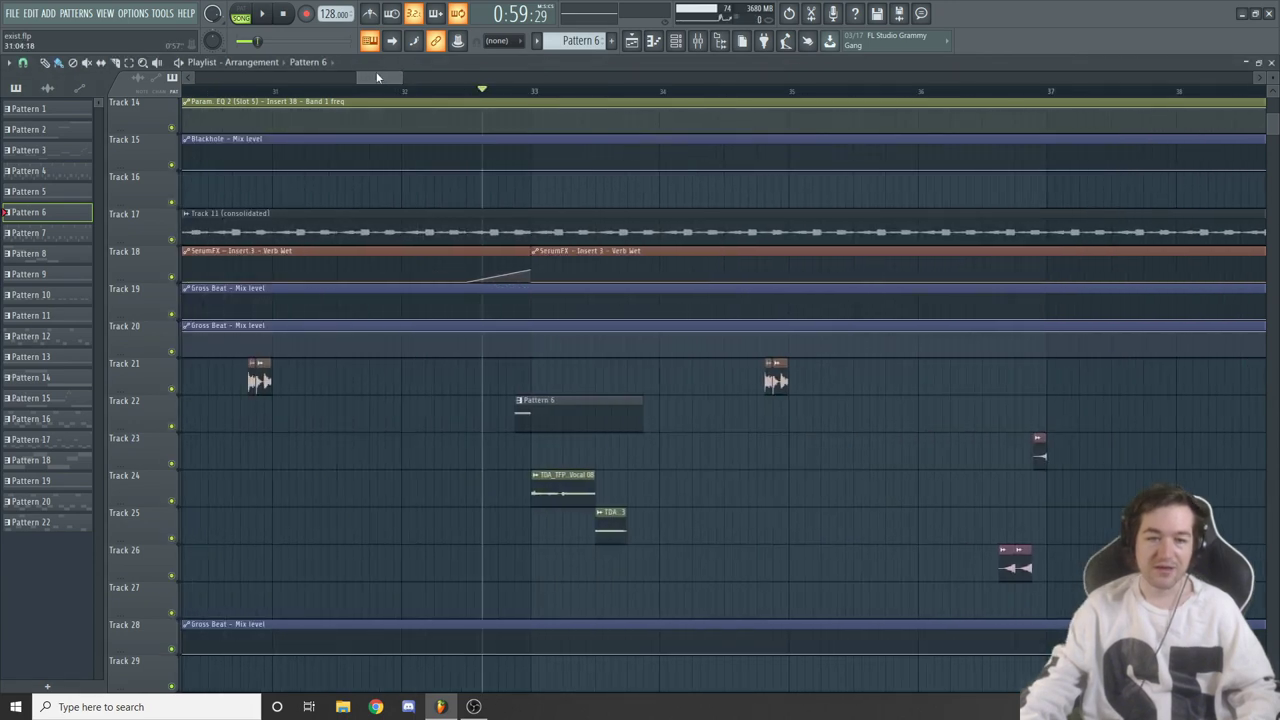
{"action": "key", "text": "space"}
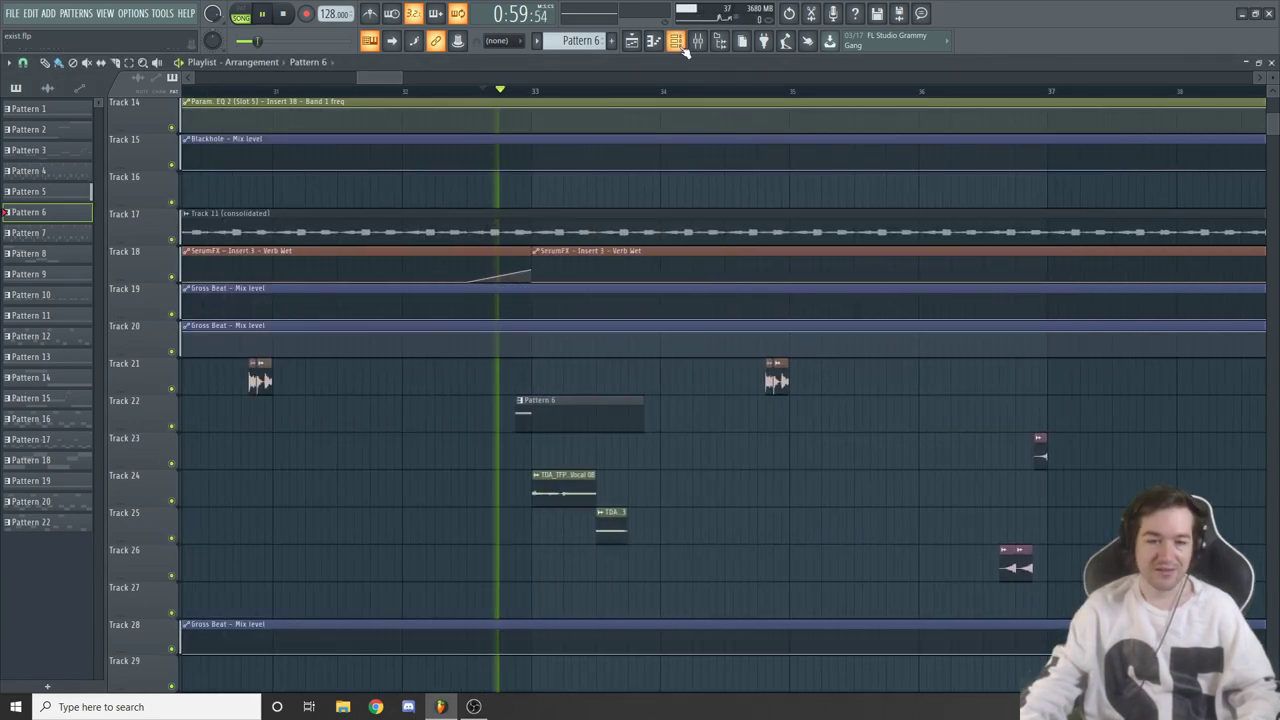
{"action": "key", "text": "space"}
Examine the noise oscillator and effects page of Serum #5 and the equalizers on its little steamer mixer insert
{"action": "left_click", "coordinate": [676, 40]}
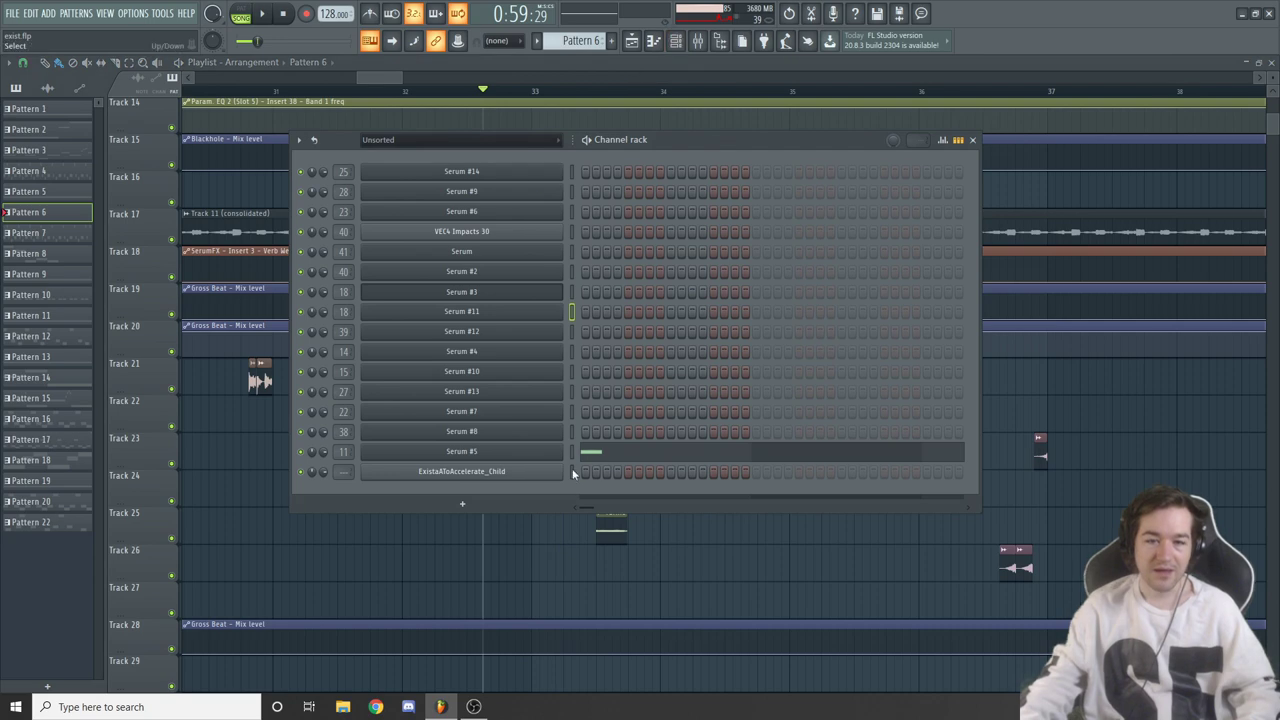
{"action": "left_click", "coordinate": [522, 458]}
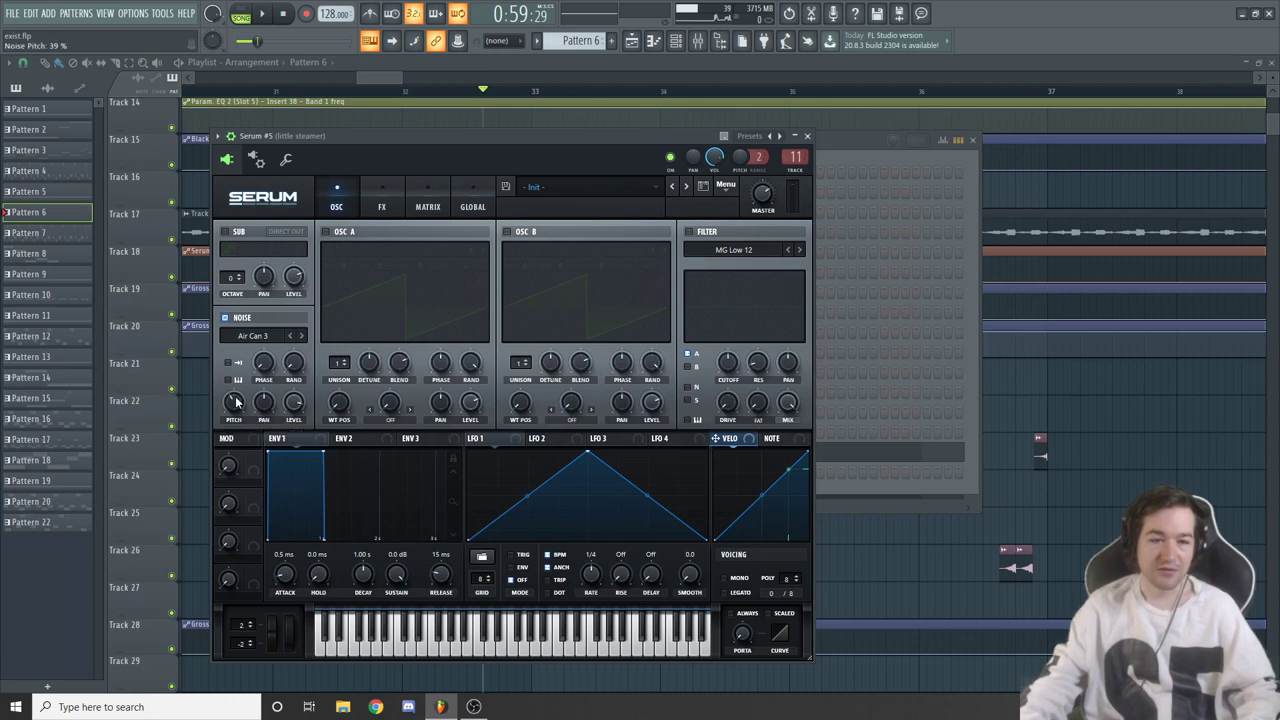
{"action": "left_click", "coordinate": [384, 207]}
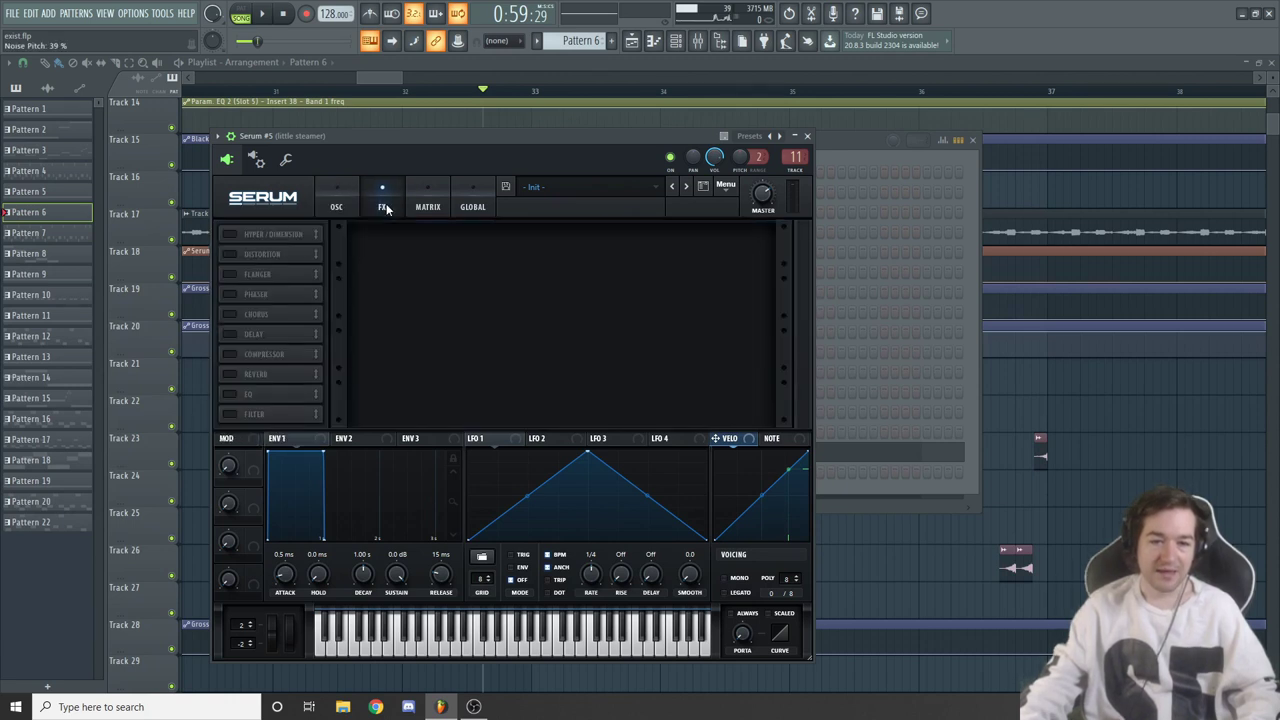
{"action": "left_click", "coordinate": [337, 207]}
{"action": "left_click", "coordinate": [697, 40]}
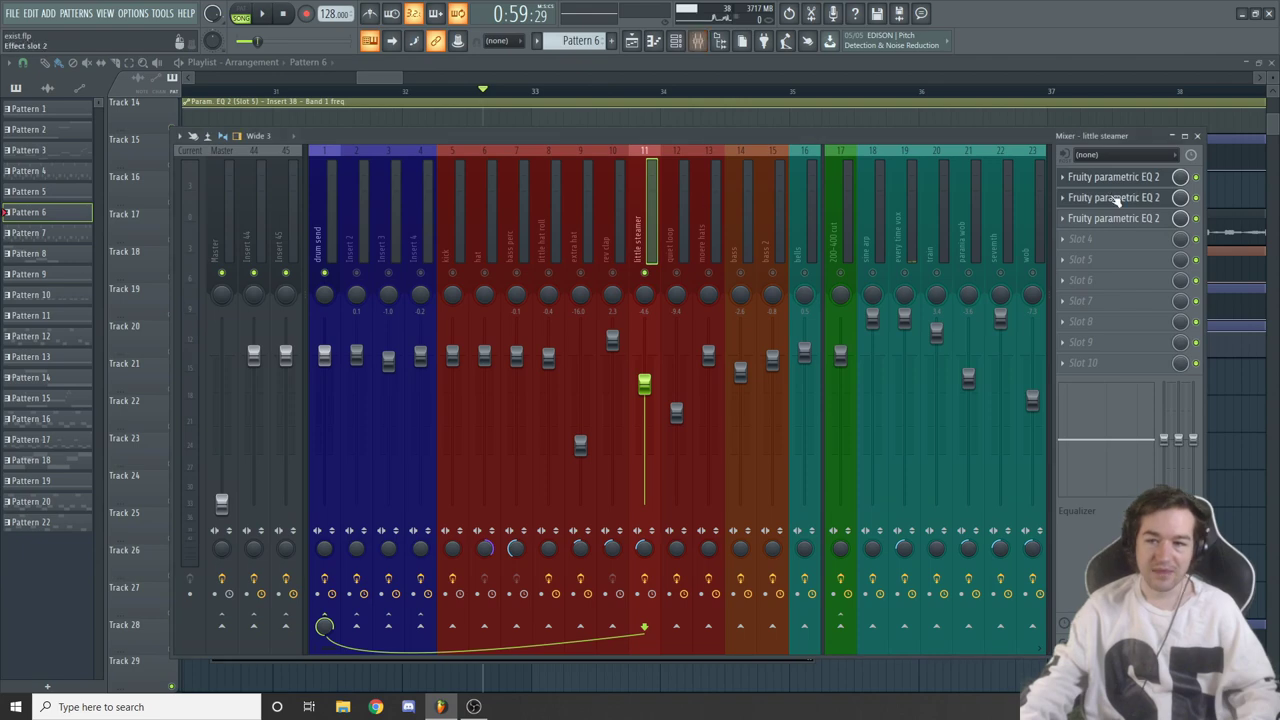
Play the arrangement from bar 31 into the Pattern 6 clip just before bar 33, and stop it
{"action": "left_click_drag", "start_coordinate": [402, 78], "coordinate": [449, 80]}
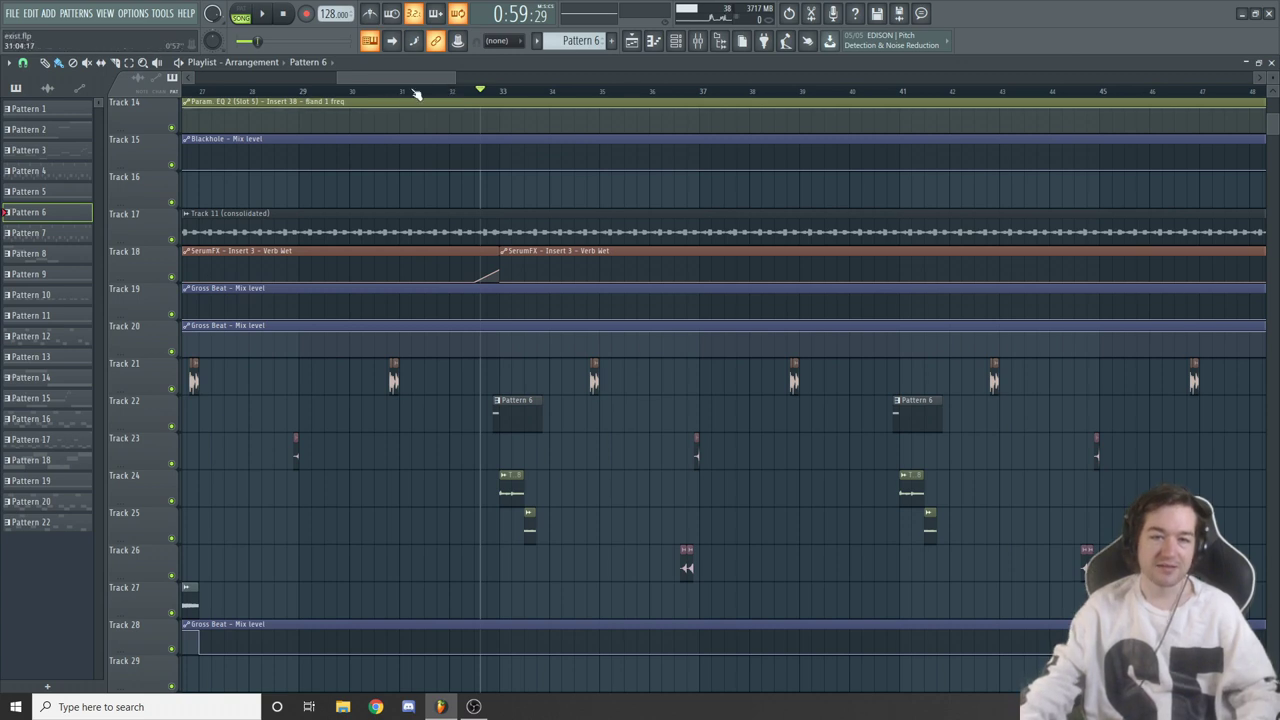
{"action": "left_click", "coordinate": [401, 93]}
{"action": "left_click", "coordinate": [697, 40]}
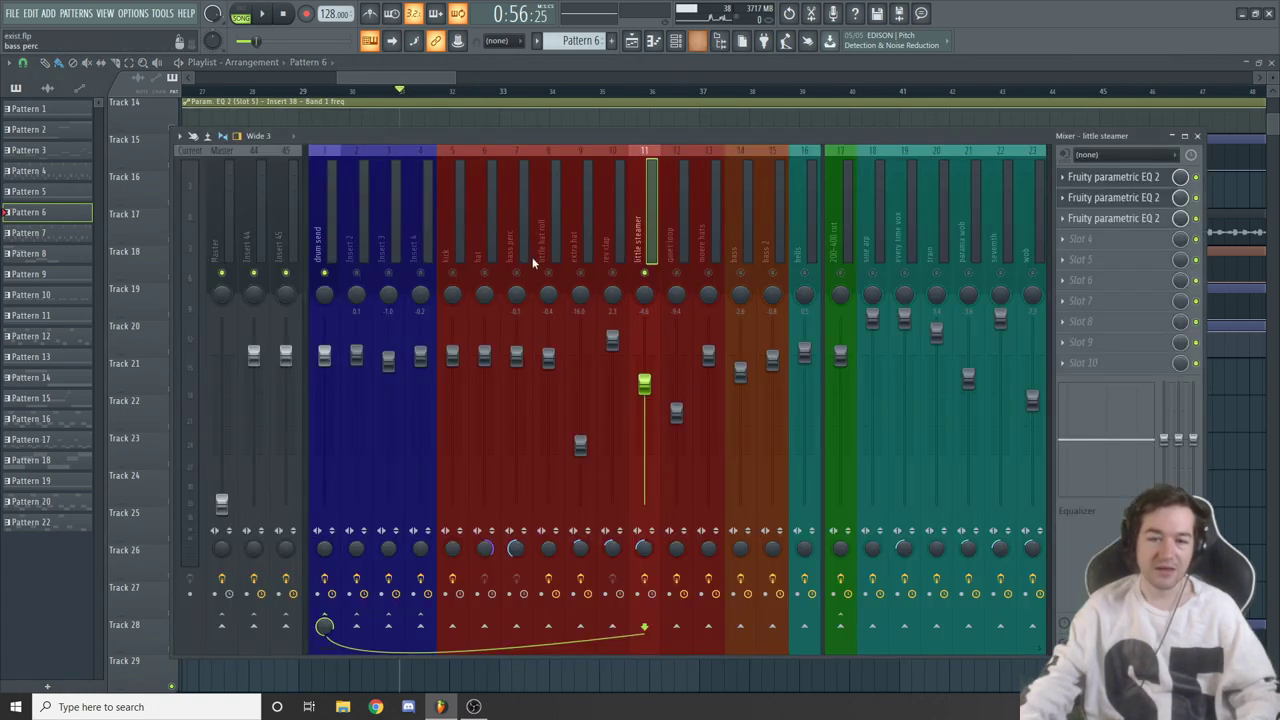
{"action": "key", "text": "space"}
{"action": "left_click", "coordinate": [439, 78]}
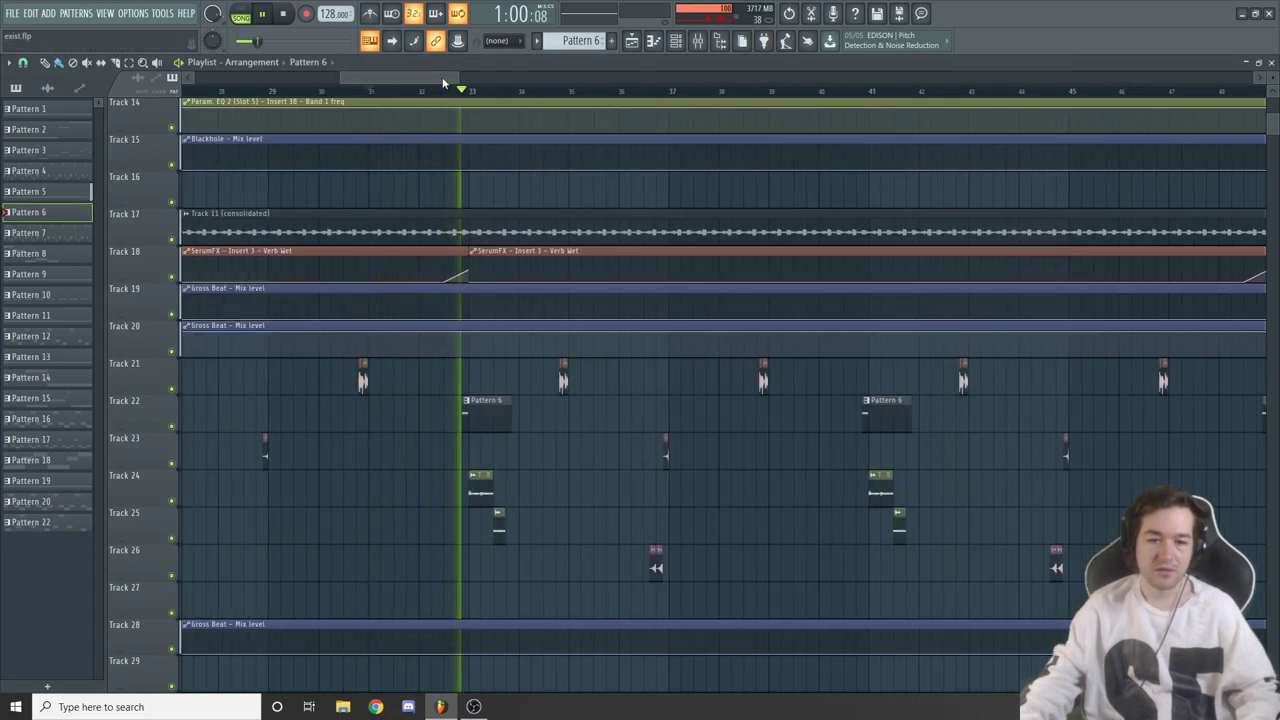
{"action": "key", "text": "space"}
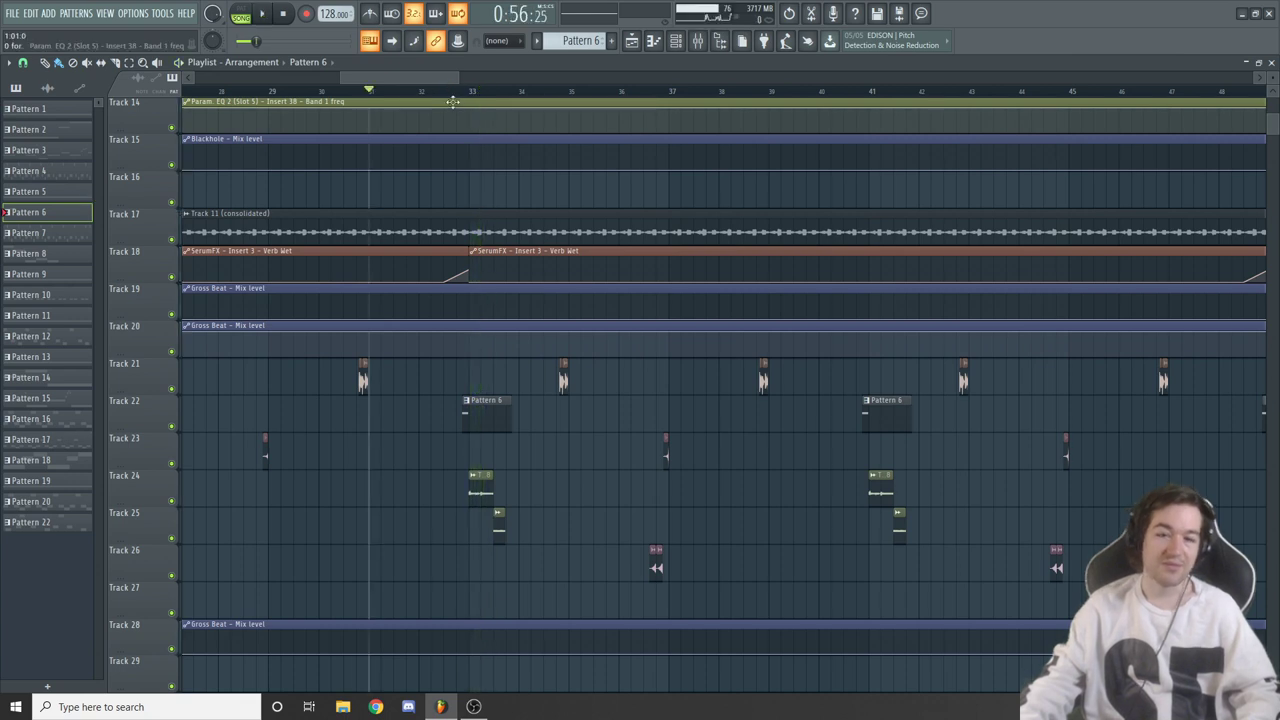
Set the song position to the middle of bar 32 and solo Track 24 with its vocal clips
{"action": "left_click", "coordinate": [445, 92]}
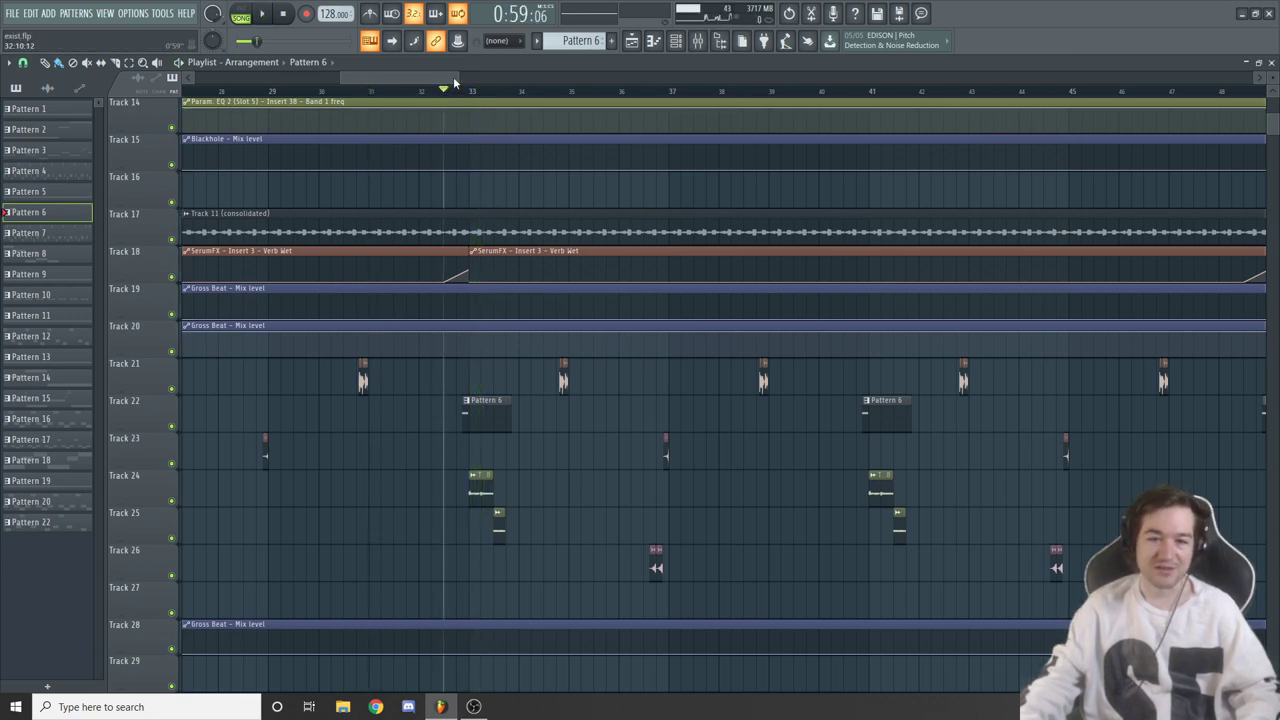
{"action": "left_click_drag", "start_coordinate": [453, 76], "coordinate": [636, 76]}
{"action": "left_click_drag", "start_coordinate": [729, 76], "coordinate": [791, 74]}
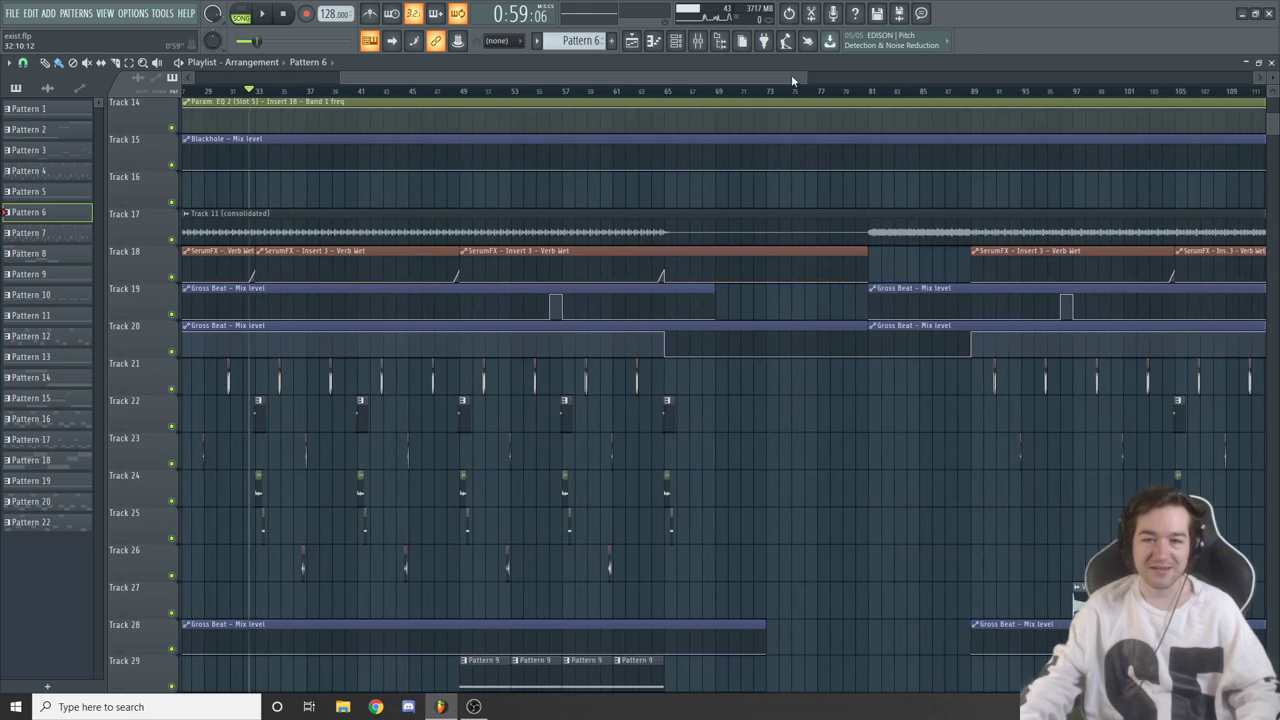
{"action": "scroll", "coordinate": [686, 341], "scroll_direction": "up", "scroll_amount": 5}
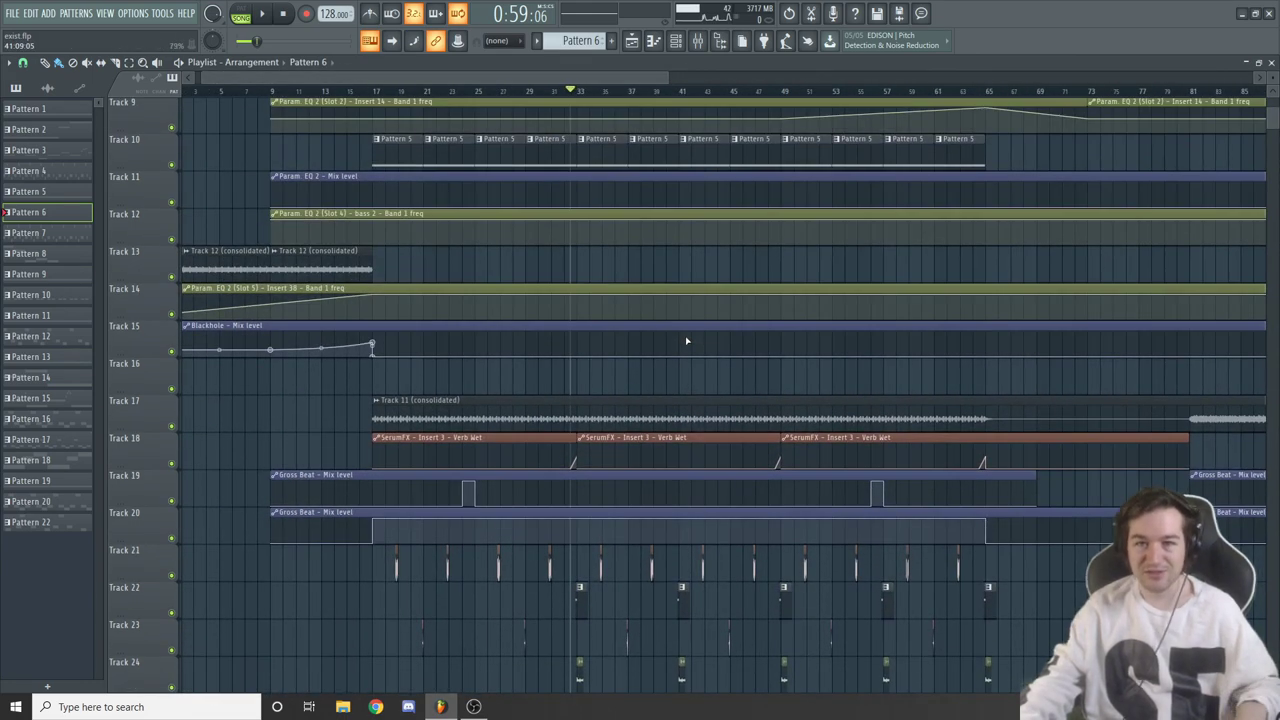
{"action": "scroll", "coordinate": [686, 341], "scroll_direction": "down", "scroll_amount": 8}
{"action": "scroll", "coordinate": [585, 366], "scroll_direction": "up", "scroll_amount": 5}
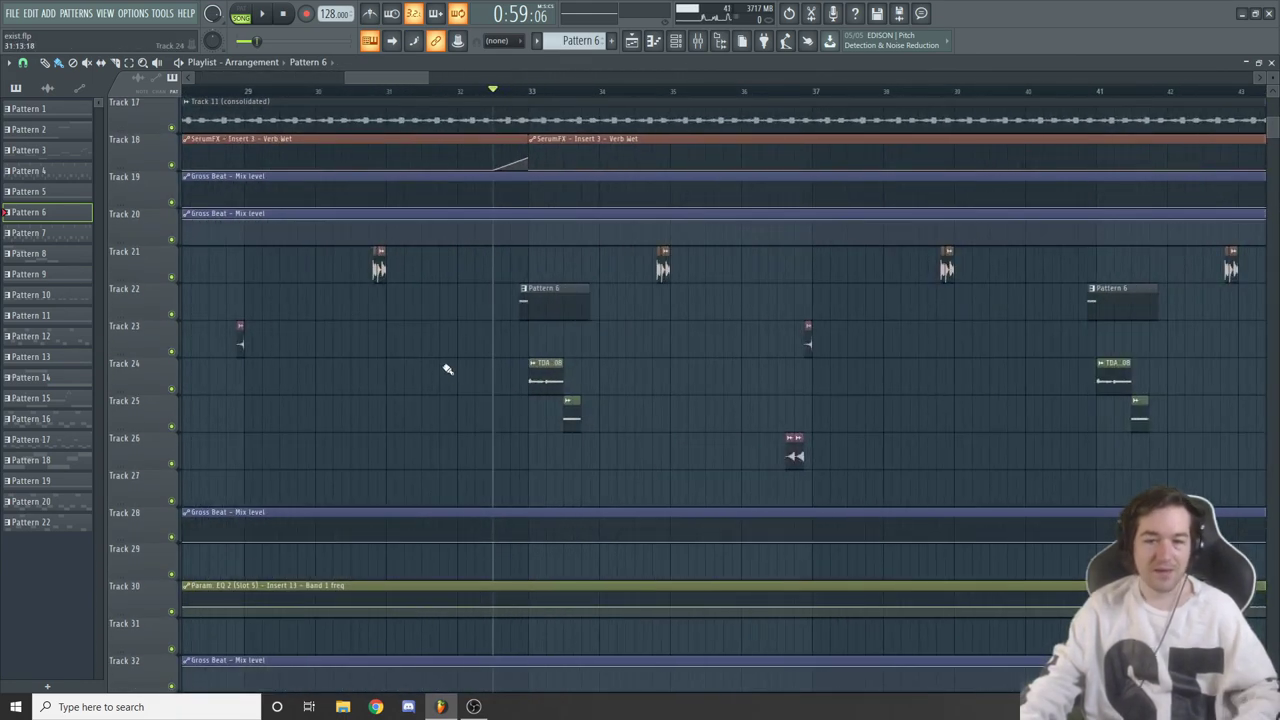
{"action": "left_click", "coordinate": [171, 389], "text": "ctrl"}
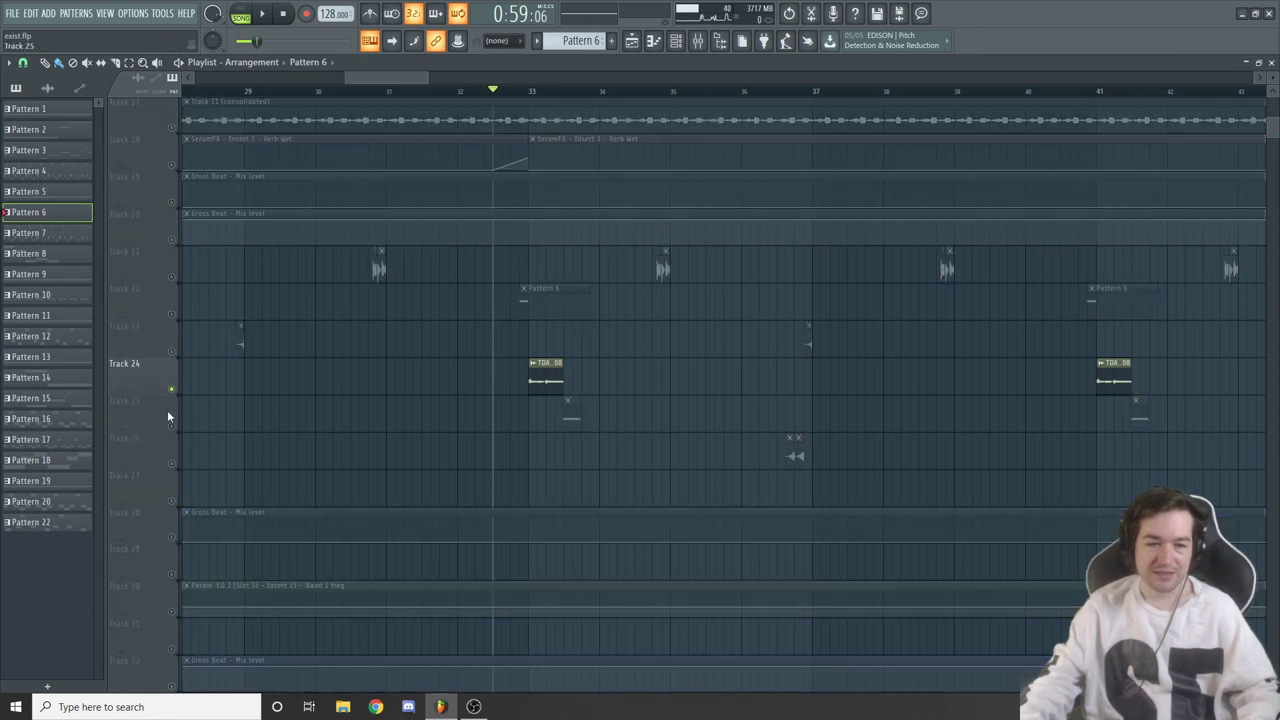
Solo Track 25 together with Track 24, and play their vocal clips from bar 33 before stopping playback
{"action": "left_click", "coordinate": [171, 426]}
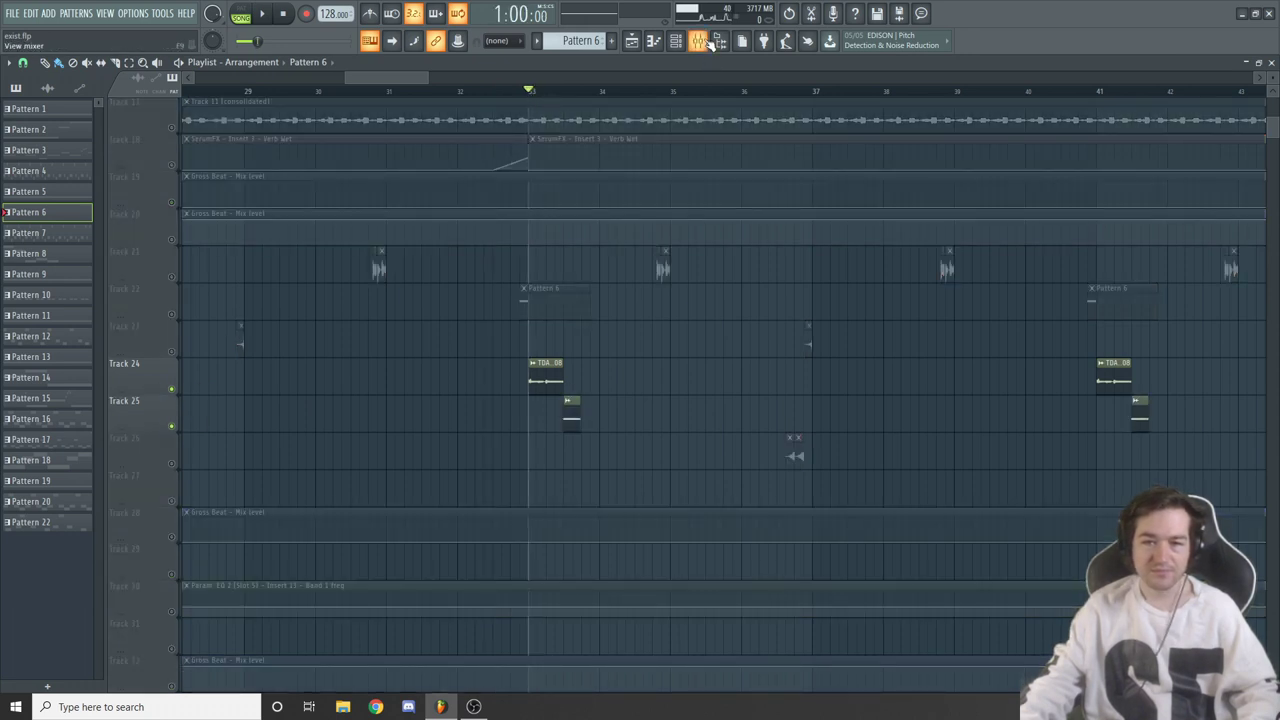
{"action": "left_click", "coordinate": [697, 40]}
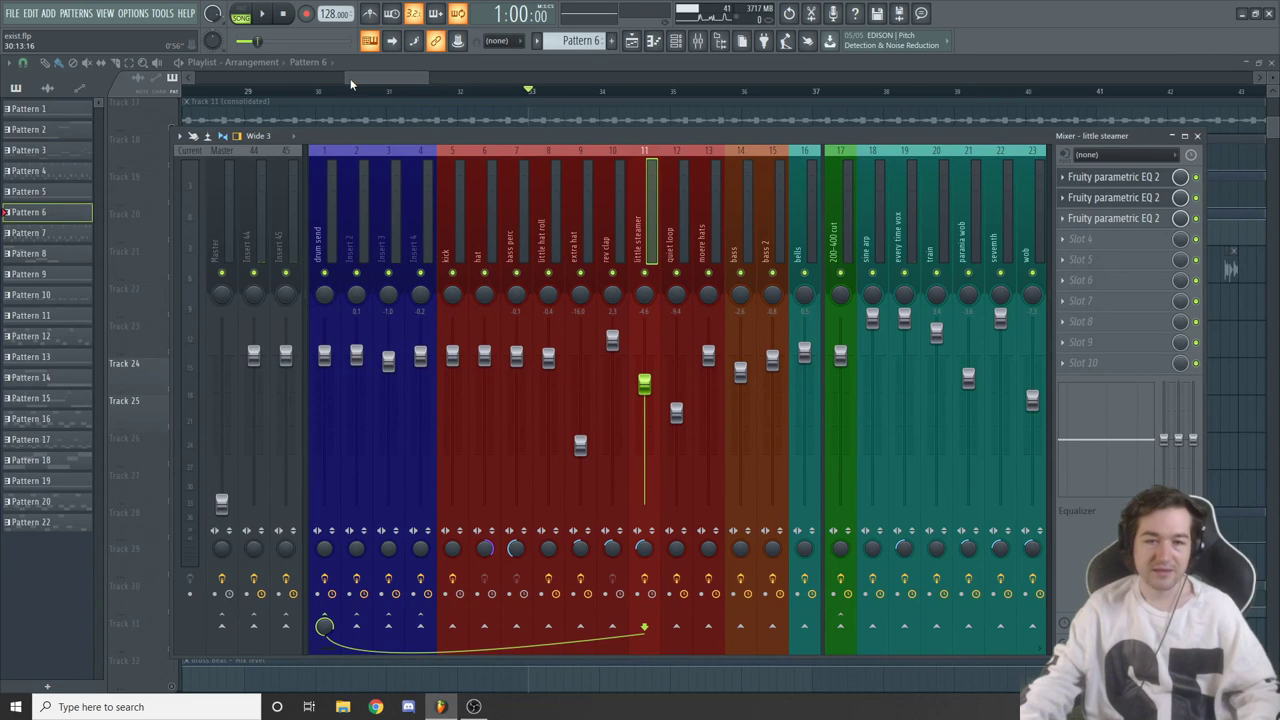
{"action": "left_click", "coordinate": [388, 75]}
{"action": "key", "text": "space"}
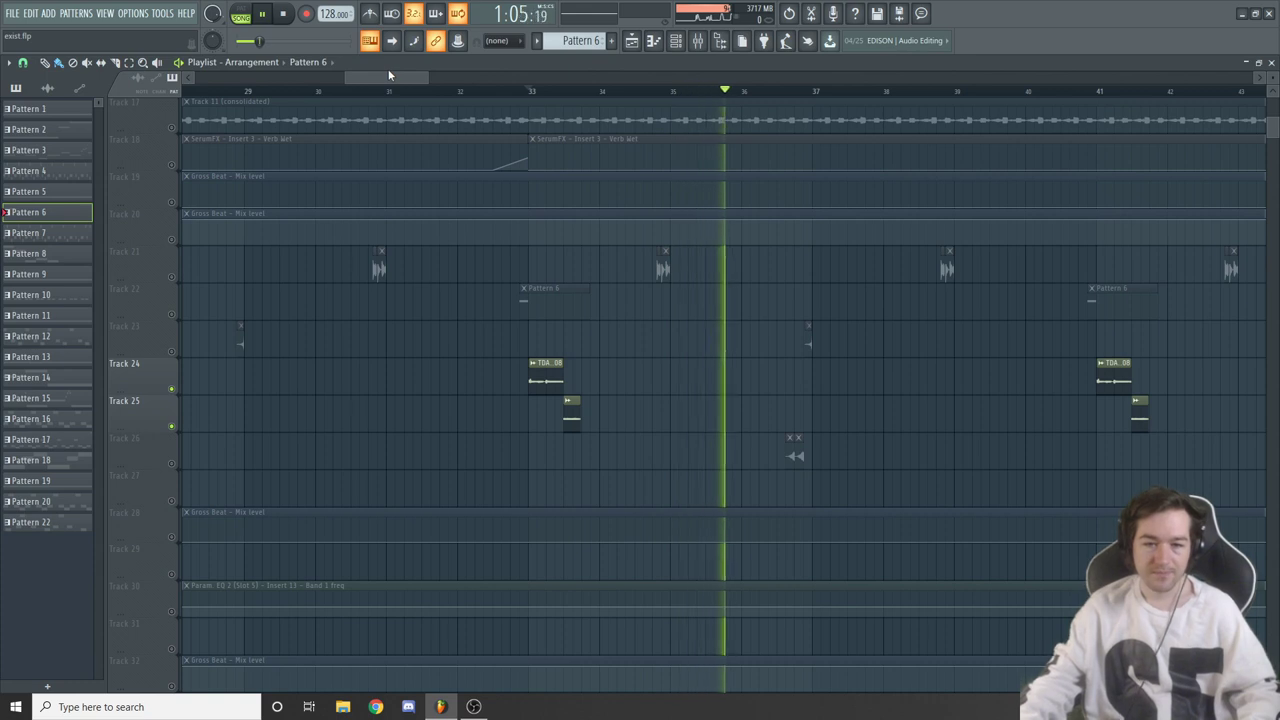
{"action": "key", "text": "space"}
Examine the sample settings of the Track 24 vocal clip at bar 33, playing it briefly, and close them
{"action": "left_click", "coordinate": [545, 381]}
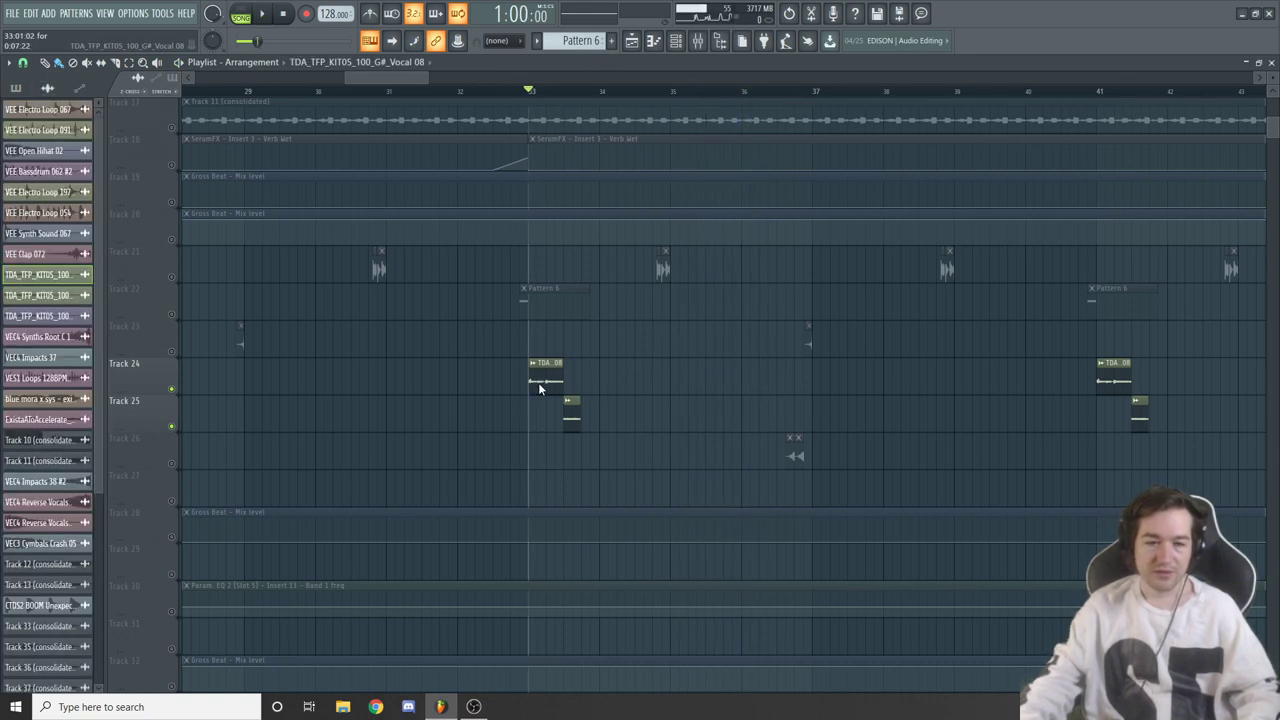
{"action": "double_click", "coordinate": [545, 381]}
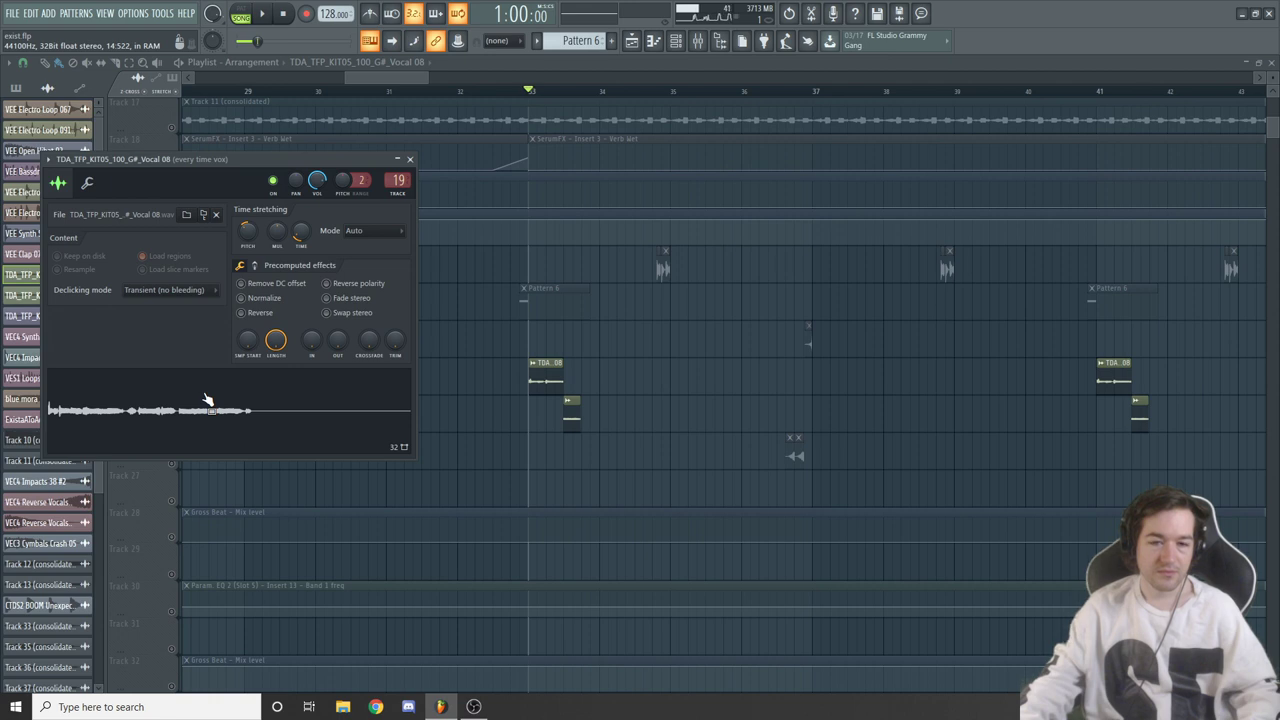
{"action": "left_click_drag", "start_coordinate": [268, 162], "coordinate": [289, 162]}
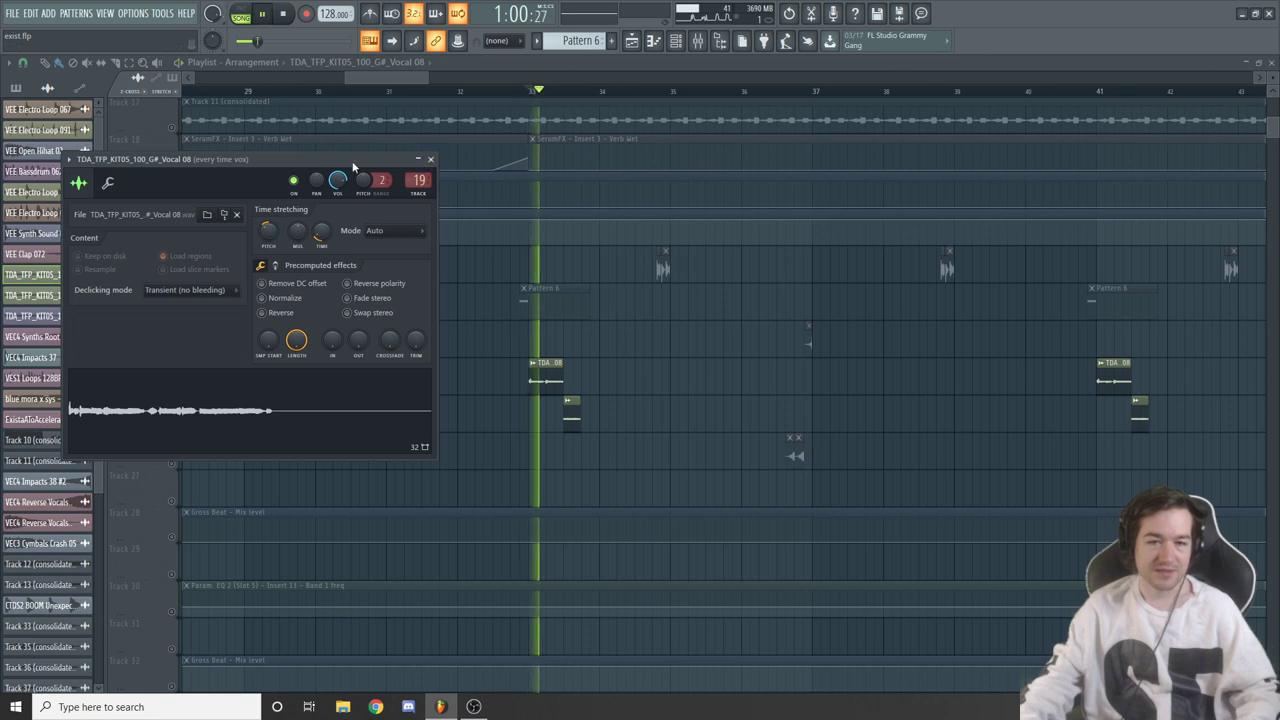
{"action": "left_click", "coordinate": [430, 159]}
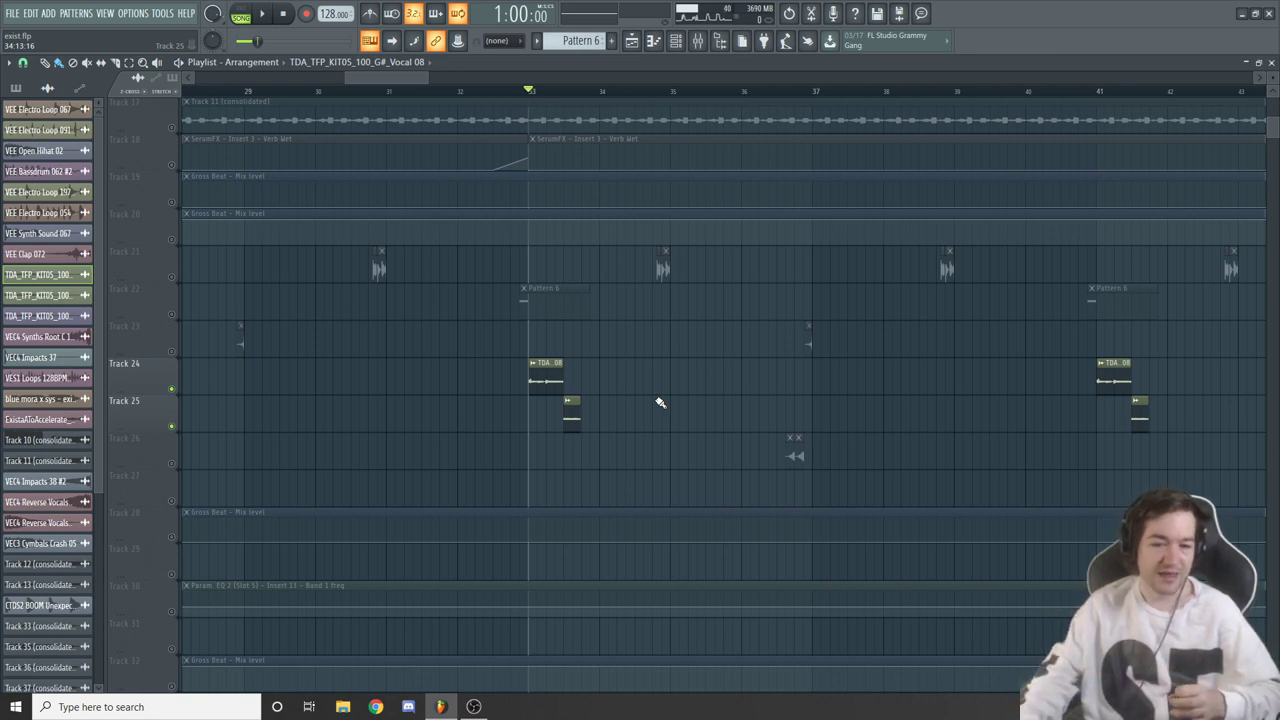
Compare the time-stretching pitch settings of the vocal clips on Tracks 24 and 25, and replay both from bar 33
{"action": "double_click", "coordinate": [540, 373]}
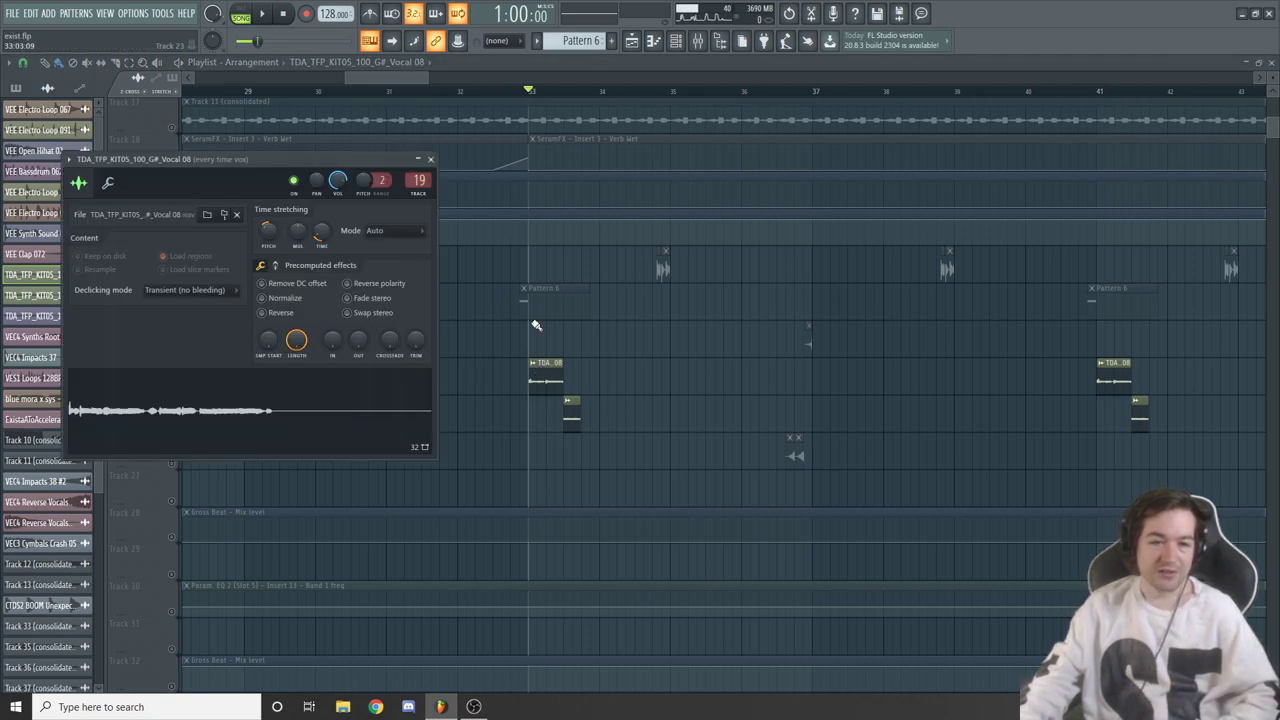
{"action": "double_click", "coordinate": [569, 416]}
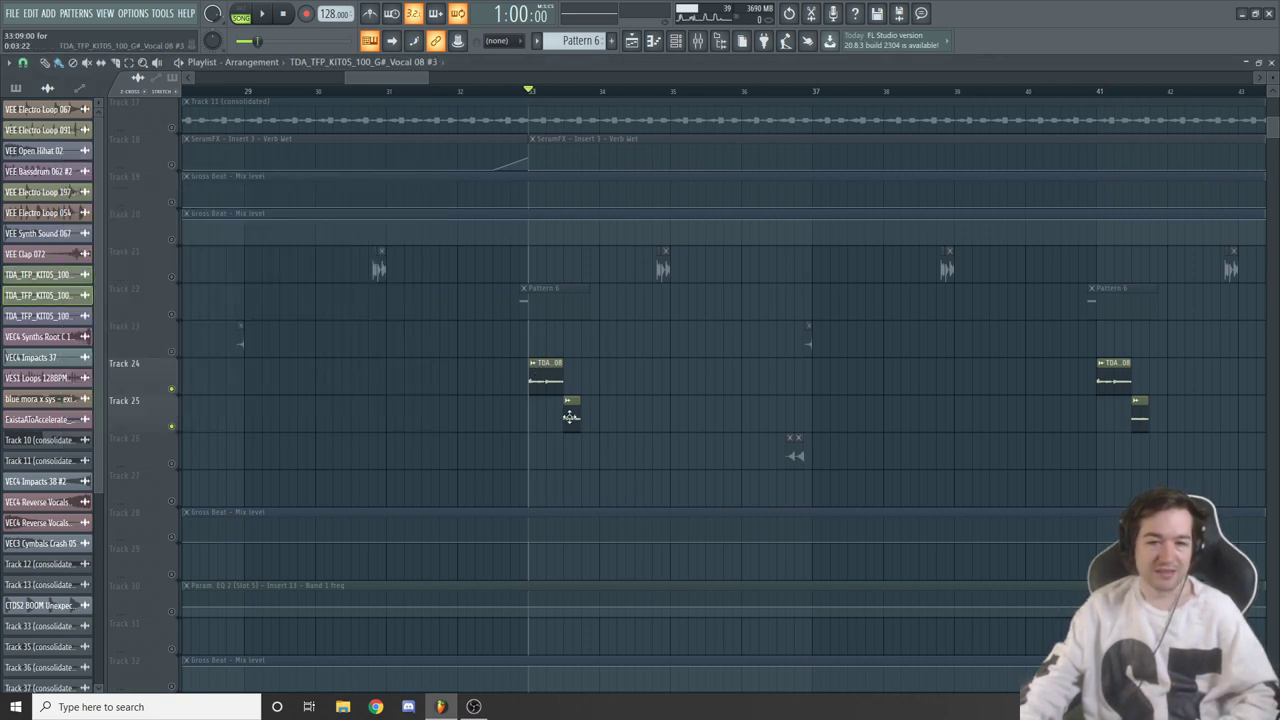
{"action": "double_click", "coordinate": [545, 378]}
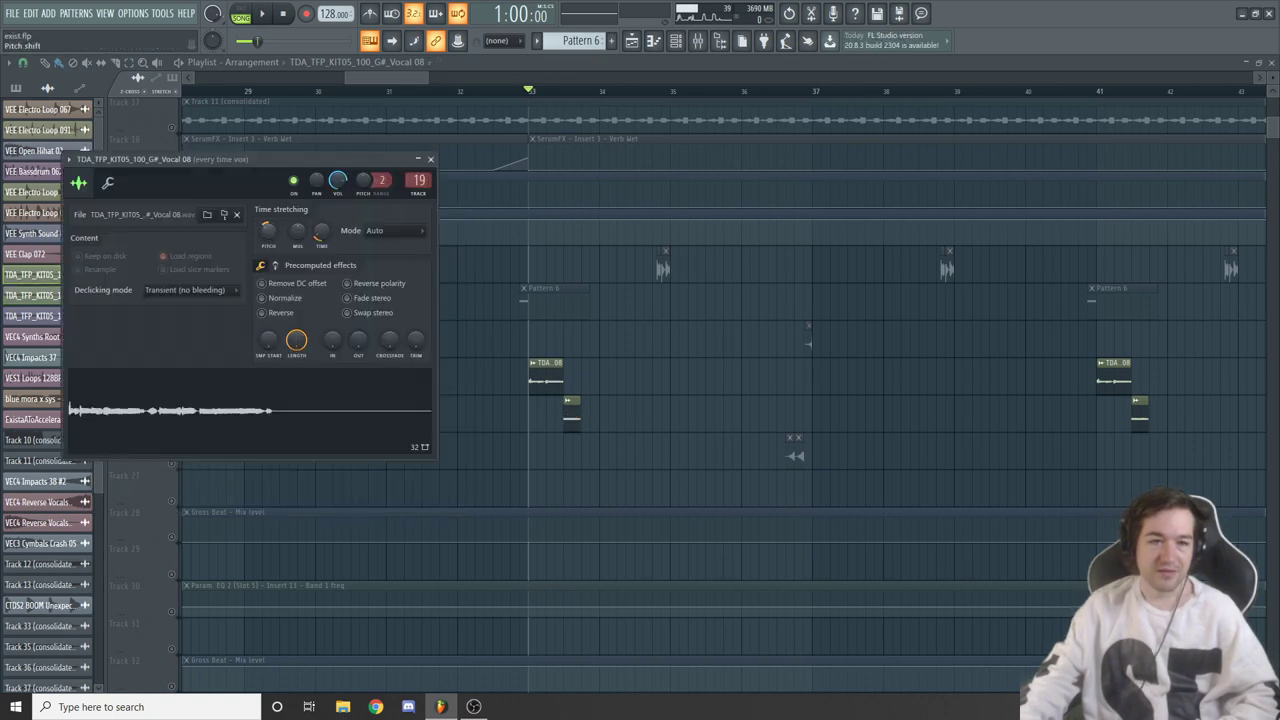
{"action": "left_click_drag", "start_coordinate": [268, 229], "coordinate": [268, 240]}
{"action": "double_click", "coordinate": [569, 416]}
{"action": "left_click_drag", "start_coordinate": [299, 283], "coordinate": [299, 294]}
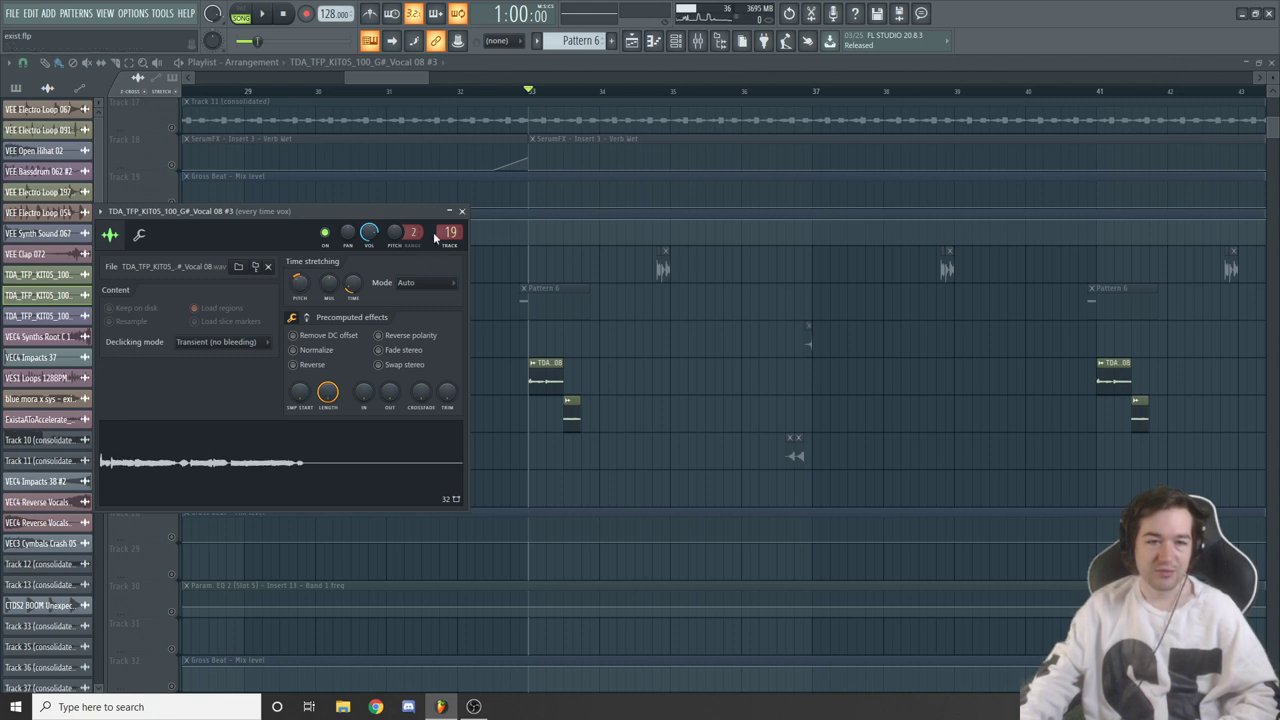
{"action": "left_click", "coordinate": [462, 213]}
{"action": "key", "text": "space"}
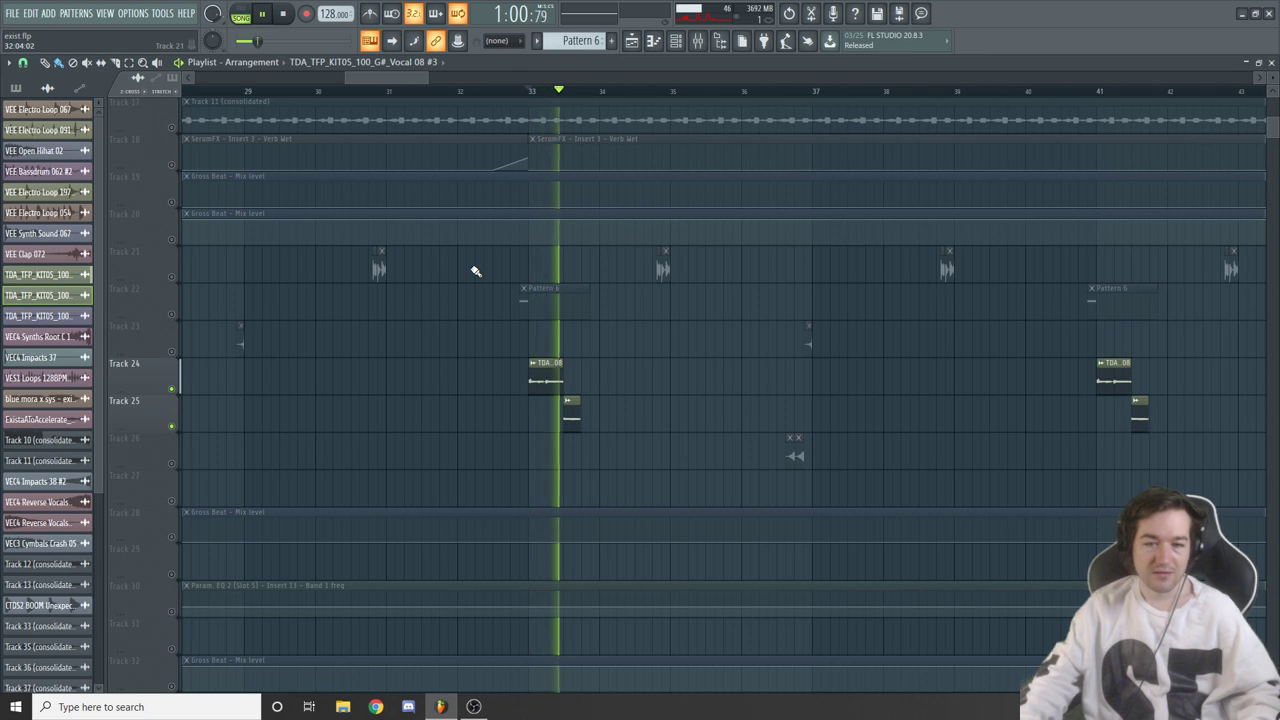
{"action": "key", "text": "space"}
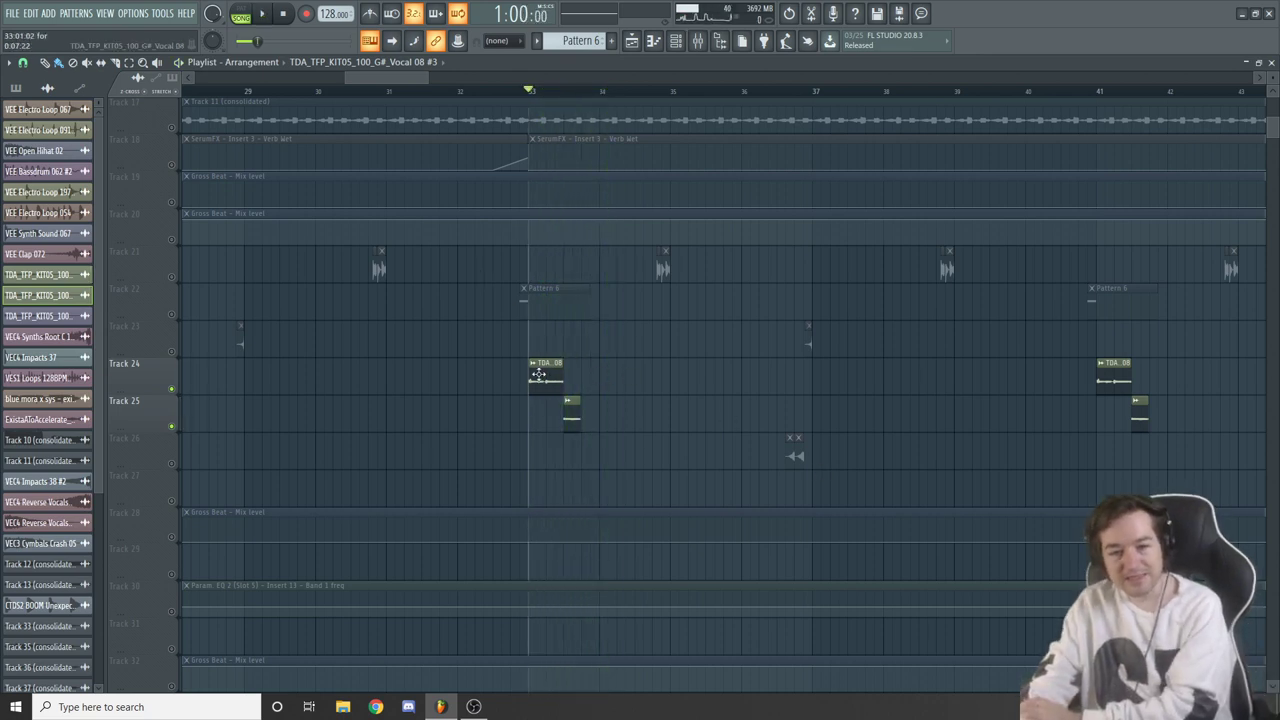
{"action": "scroll", "coordinate": [556, 383], "scroll_direction": "up", "scroll_amount": 1}
{"action": "scroll", "coordinate": [555, 381], "scroll_direction": "up", "scroll_amount": 6}
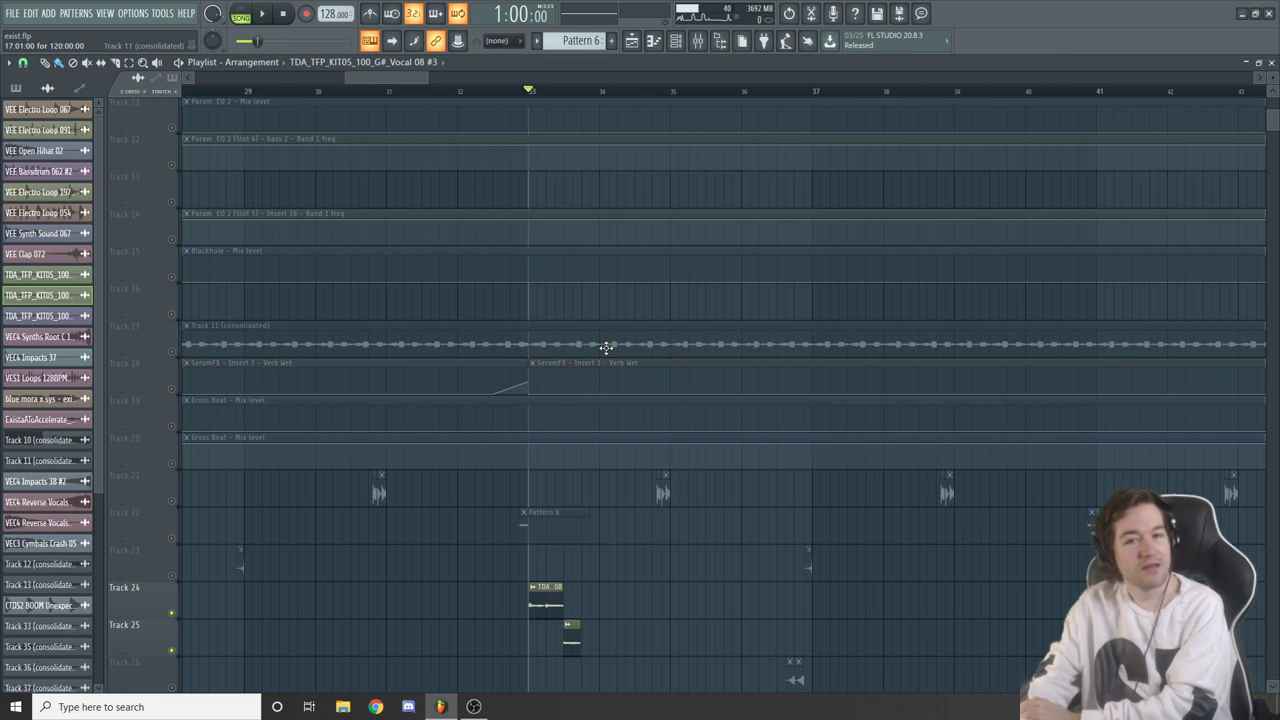
{"action": "scroll", "coordinate": [600, 530], "scroll_direction": "down", "scroll_amount": 3}
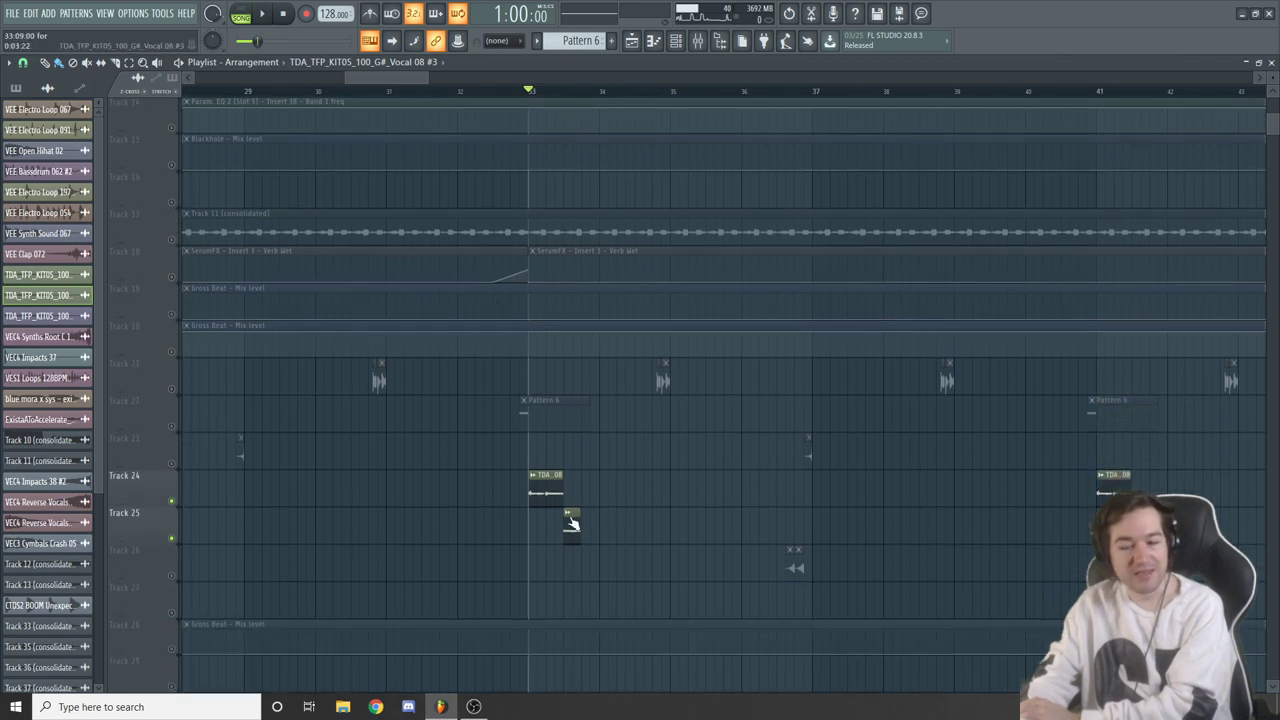
{"action": "scroll", "coordinate": [571, 523], "scroll_direction": "up", "scroll_amount": 4}
{"action": "scroll", "coordinate": [560, 377], "scroll_direction": "down", "scroll_amount": 6}
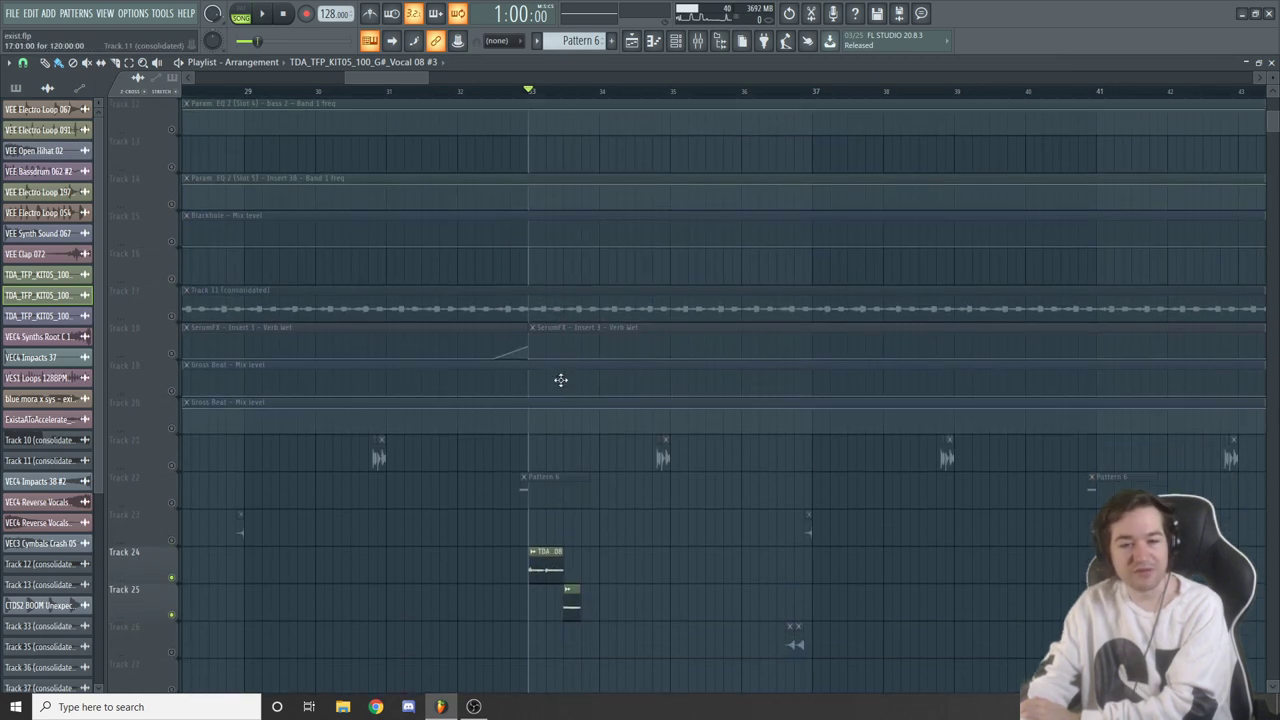
{"action": "scroll", "coordinate": [569, 449], "scroll_direction": "up", "scroll_amount": 4}
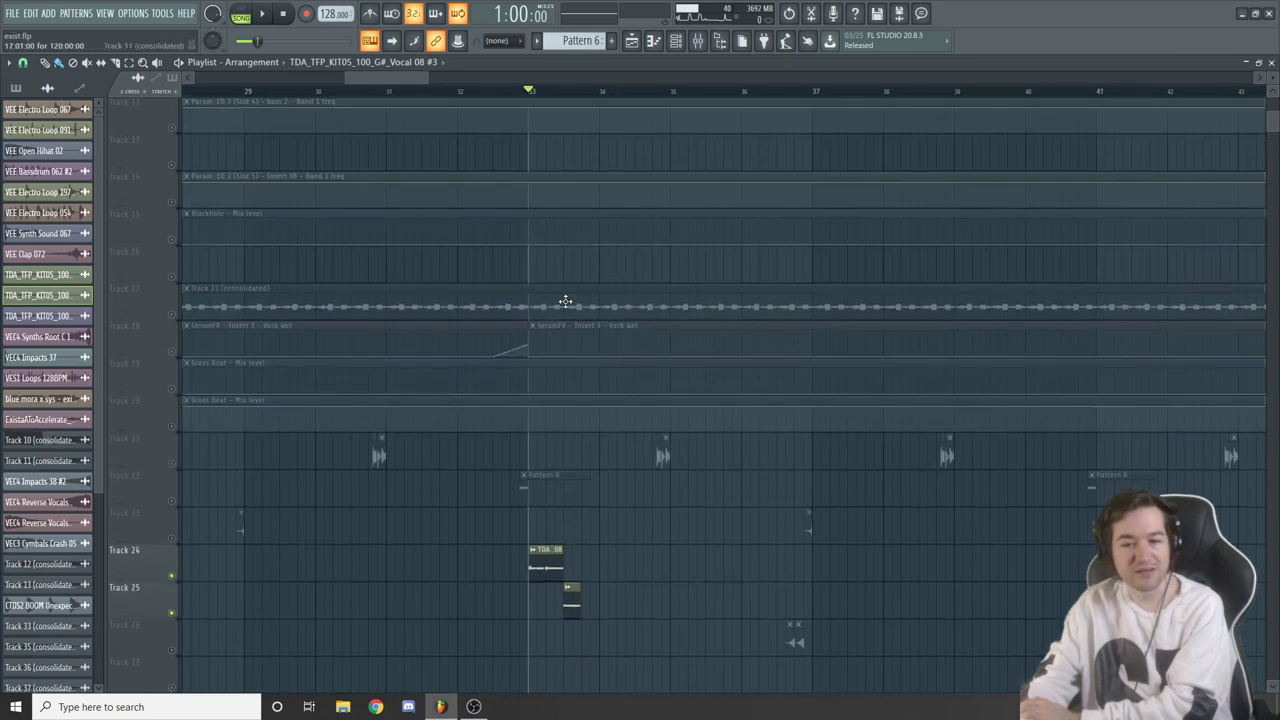
{"action": "scroll", "coordinate": [571, 486], "scroll_direction": "up", "scroll_amount": 3}
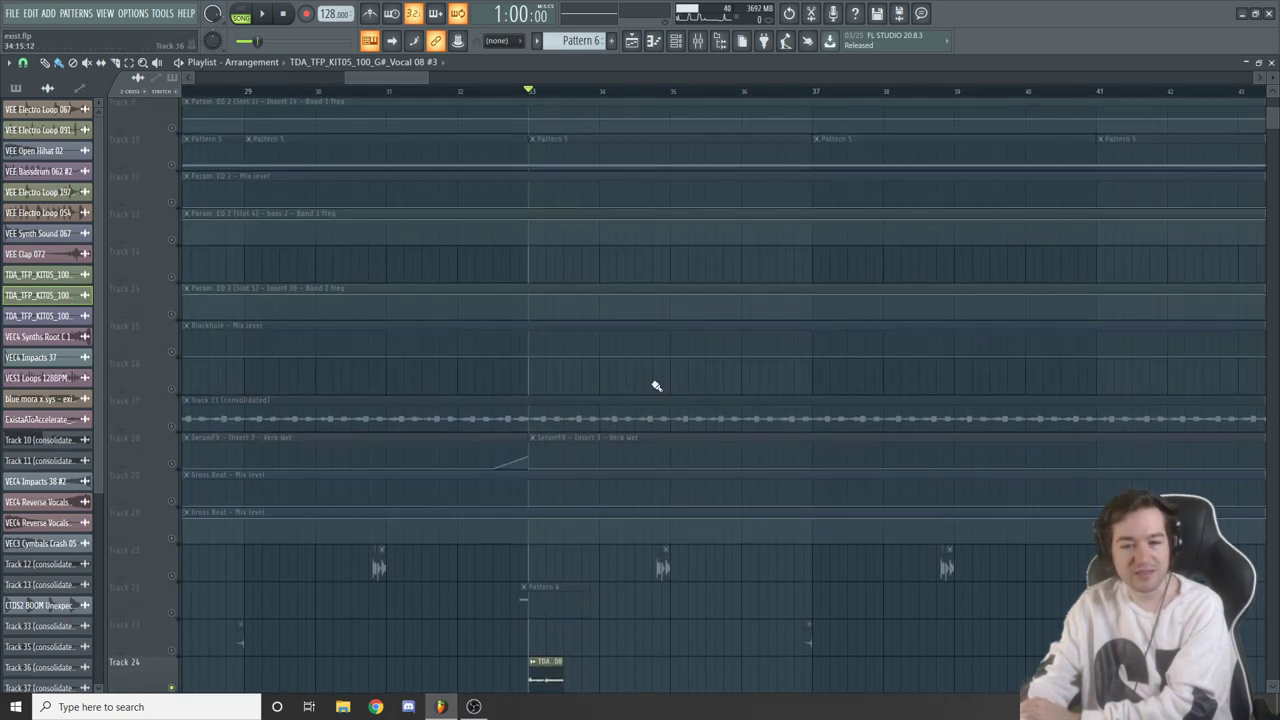
{"action": "scroll", "coordinate": [569, 431], "scroll_direction": "down", "scroll_amount": 4}
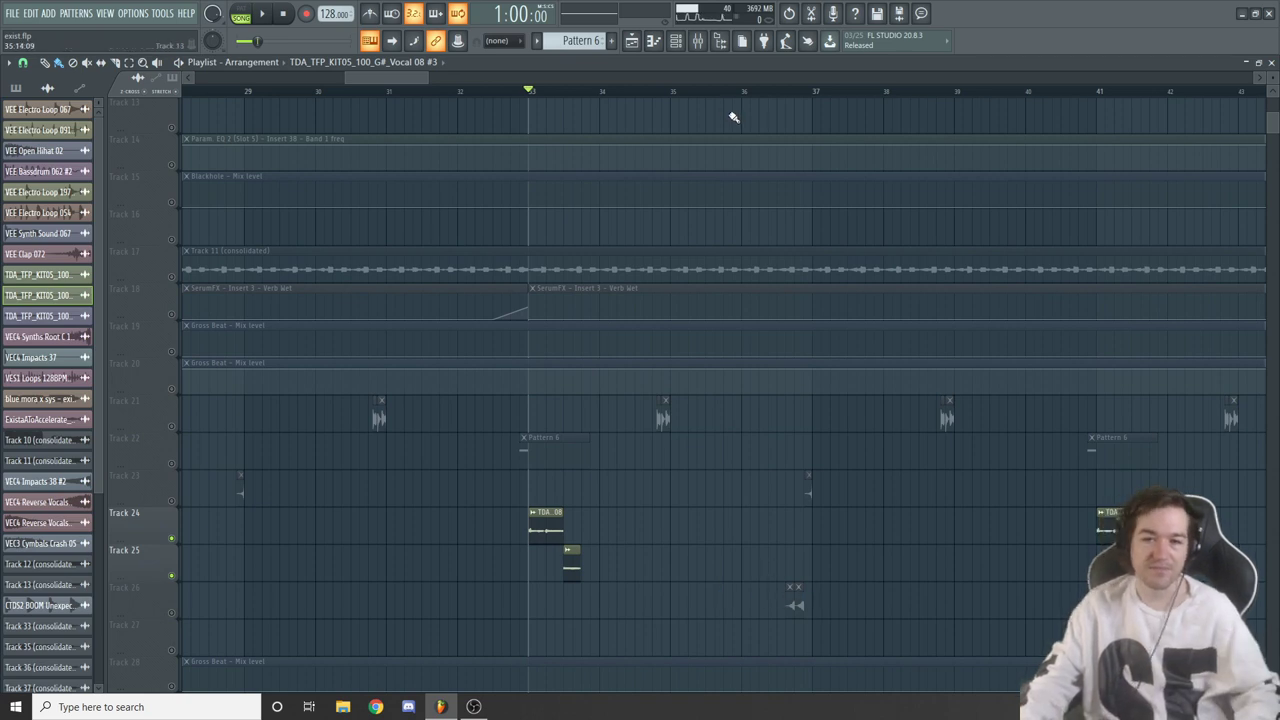
{"action": "scroll", "coordinate": [846, 531], "scroll_direction": "up", "scroll_amount": 3}
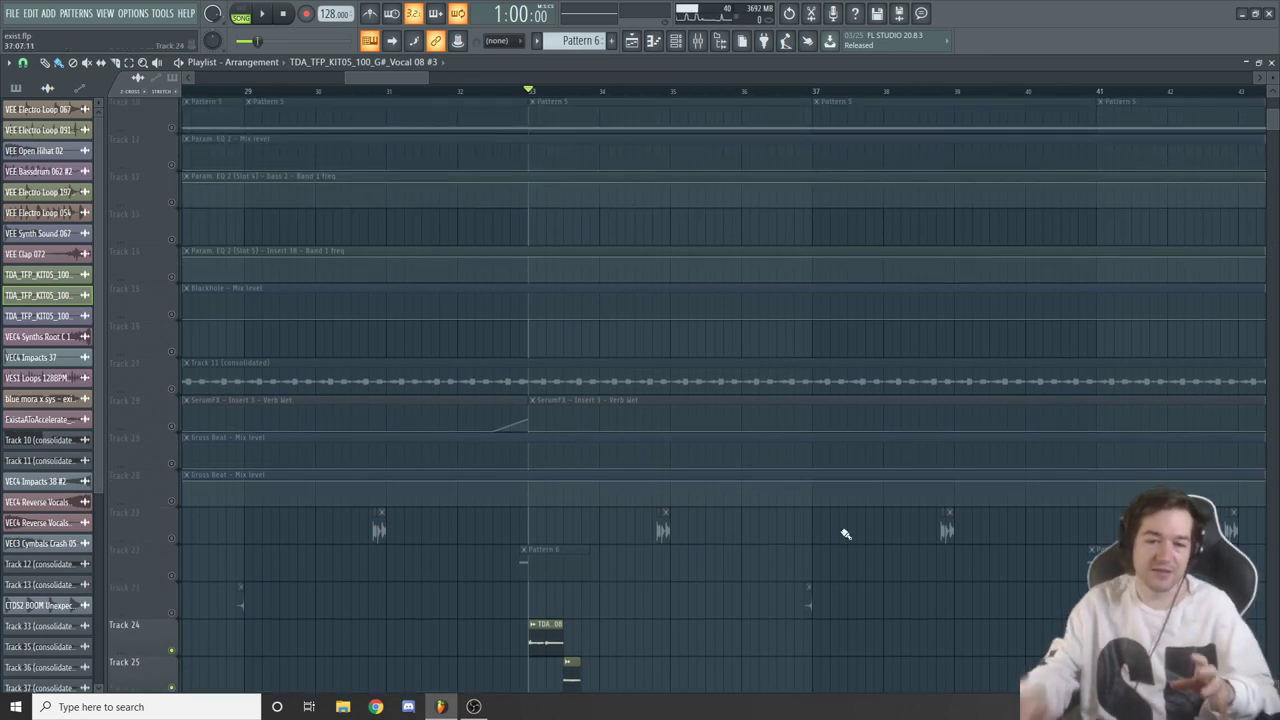
{"action": "scroll", "coordinate": [835, 525], "scroll_direction": "down", "scroll_amount": 4}
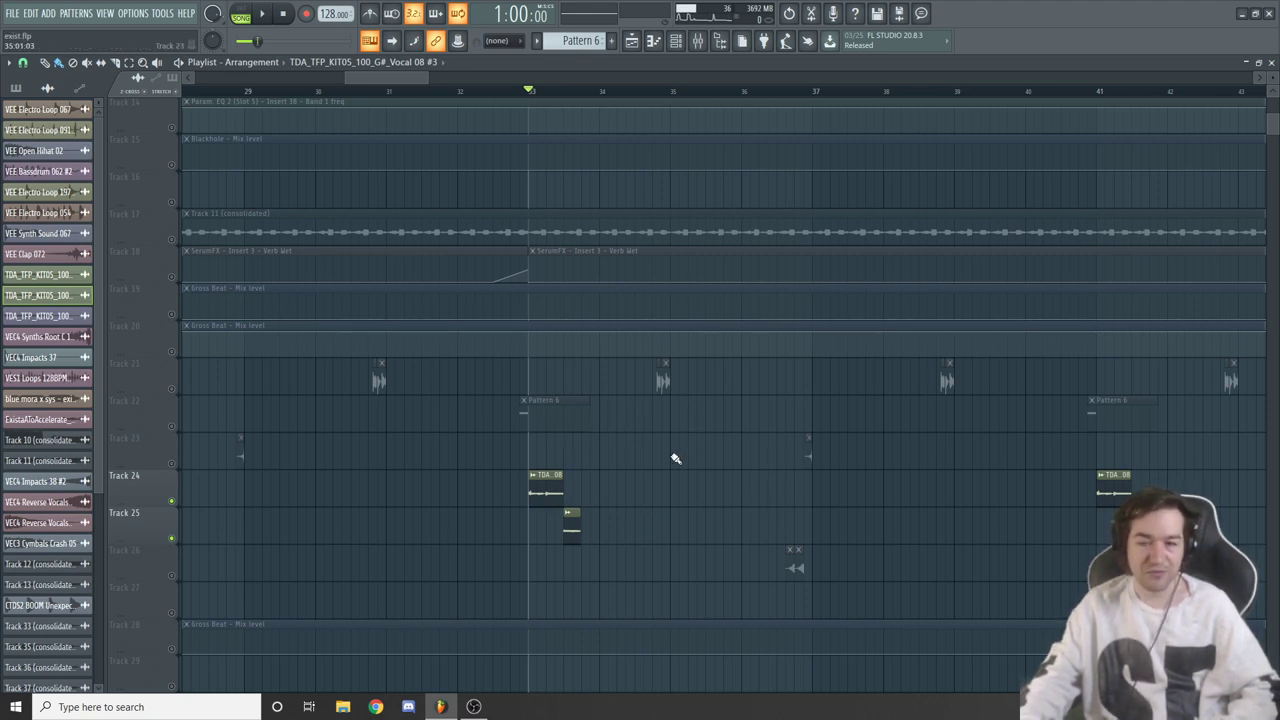
{"action": "scroll", "coordinate": [771, 498], "scroll_direction": "down", "scroll_amount": 2}
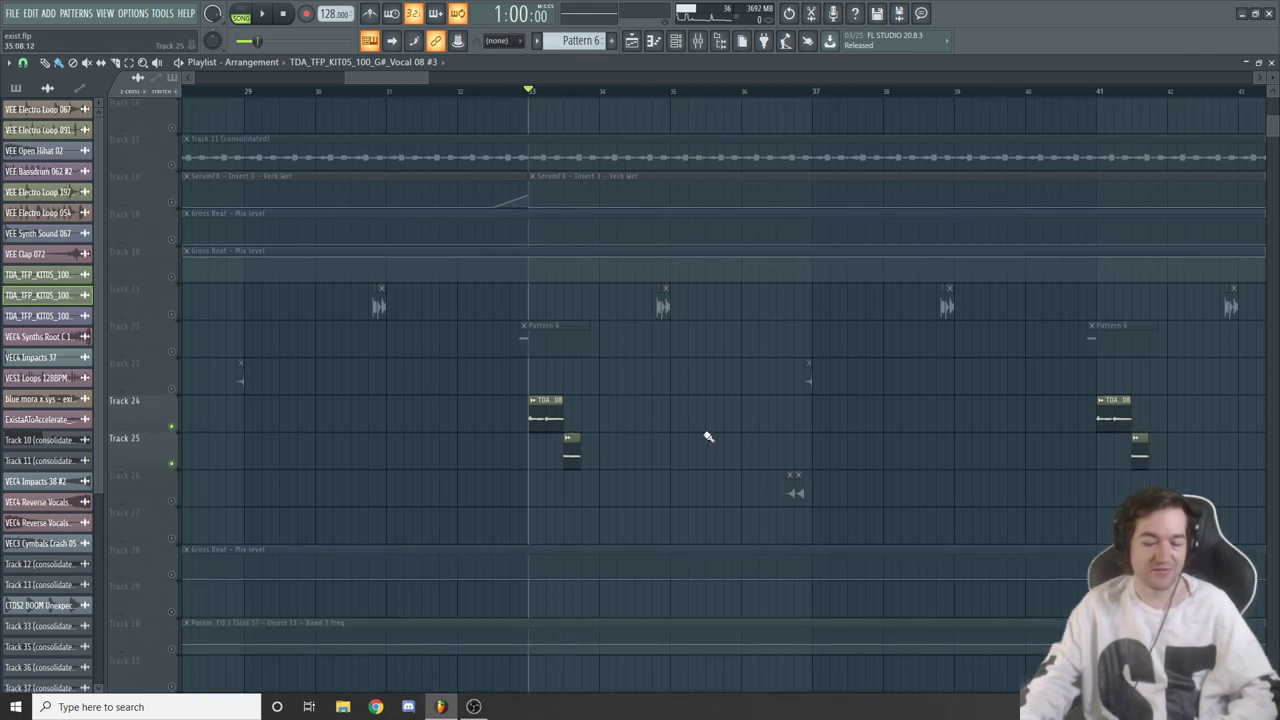
Play the soloed vocals with the mixer open, and examine the first equalizer and Blackhole on the every time vox insert
{"action": "left_click", "coordinate": [697, 42]}
{"action": "key", "text": "space"}
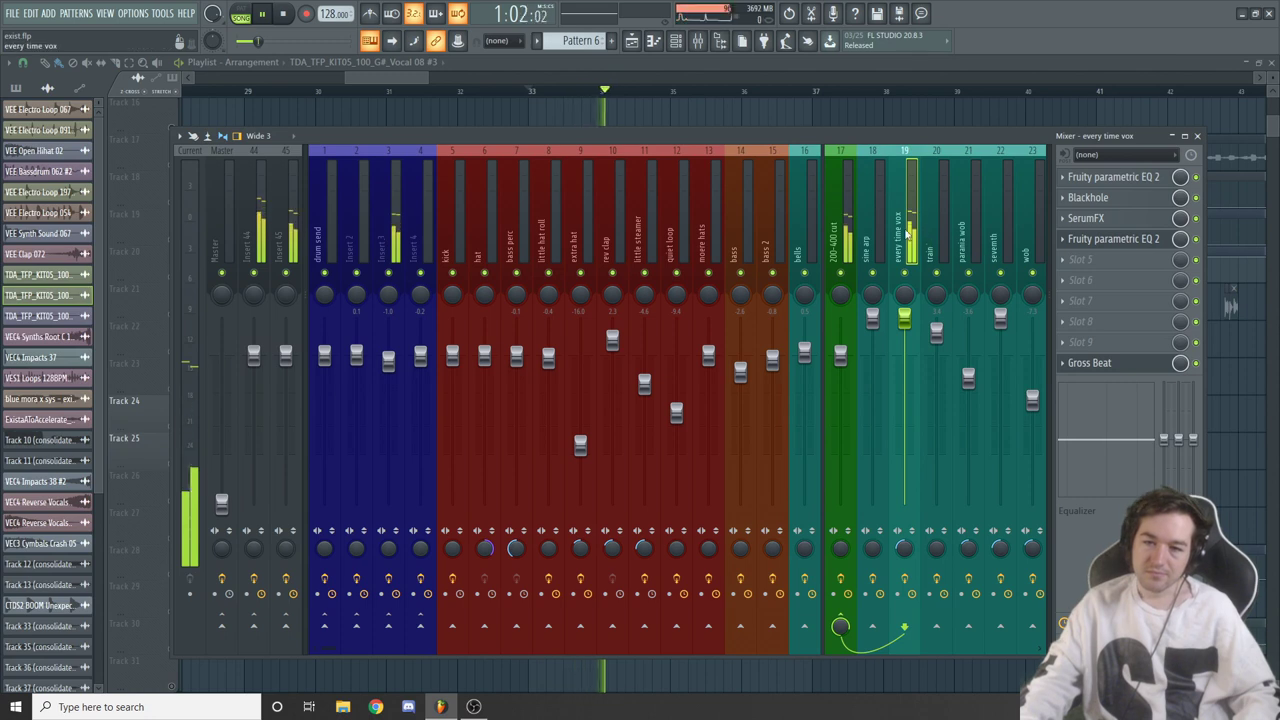
{"action": "key", "text": "space"}
{"action": "left_click", "coordinate": [1113, 176]}
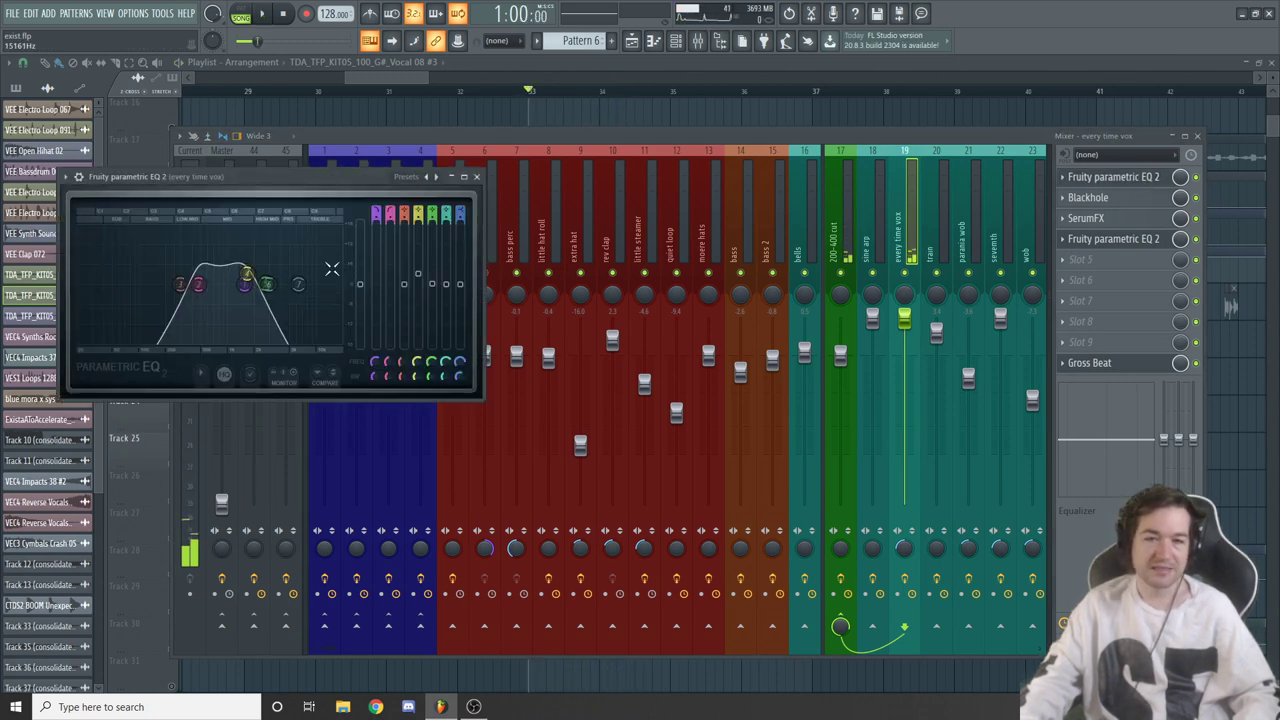
{"action": "left_click", "coordinate": [1108, 199]}
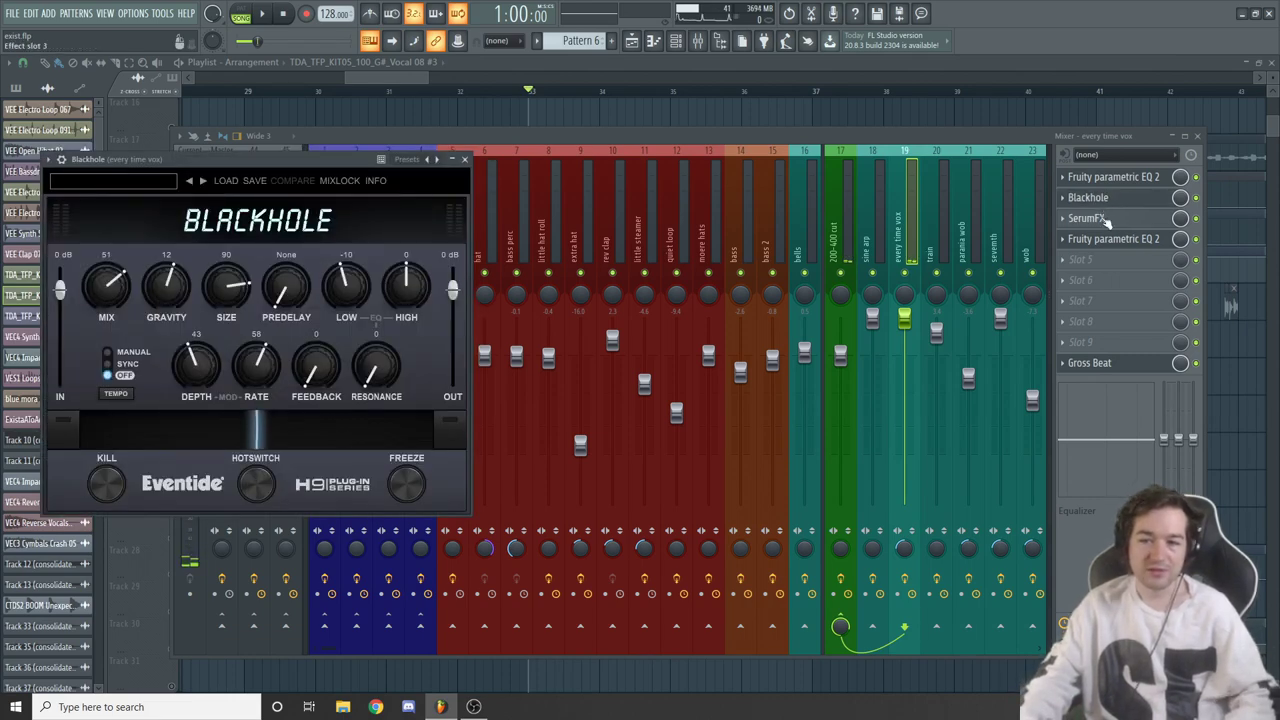
Examine SerumFX's hyper, chorus and delay on every time vox while replaying the vocals, and check the insert's second Fruity parametric EQ 2
{"action": "left_click", "coordinate": [1100, 217]}
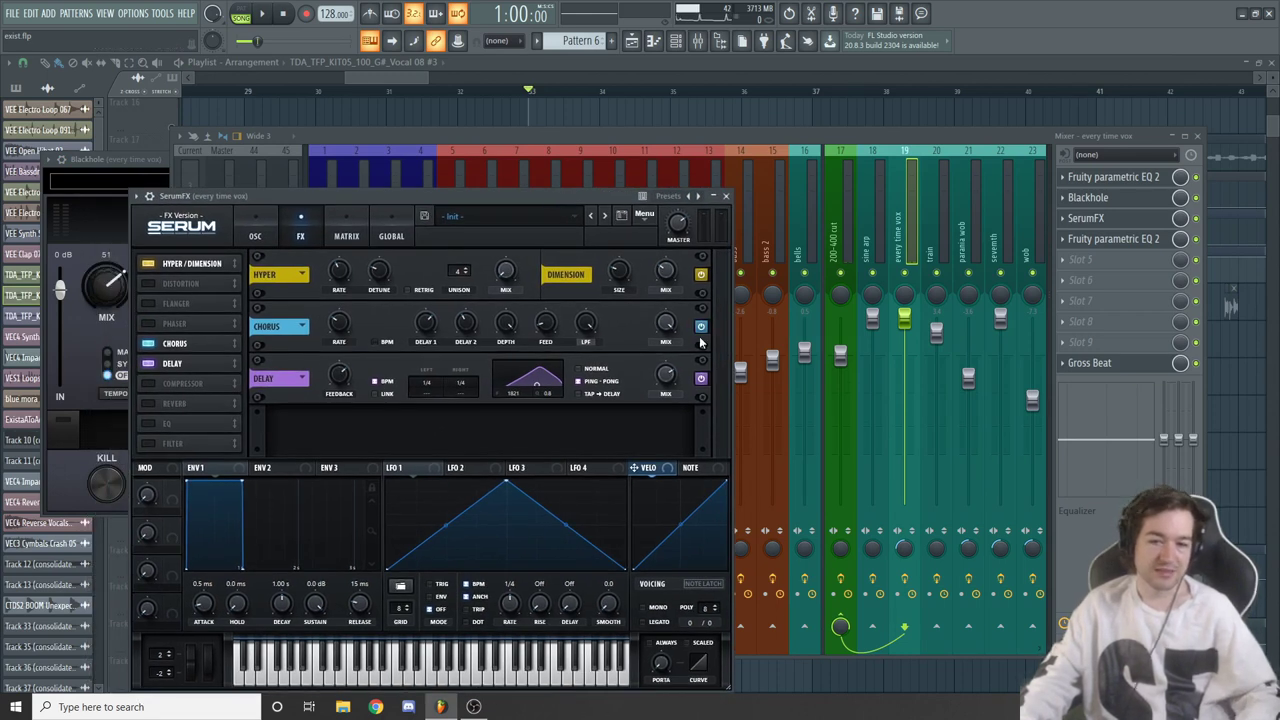
{"action": "key", "text": "space"}
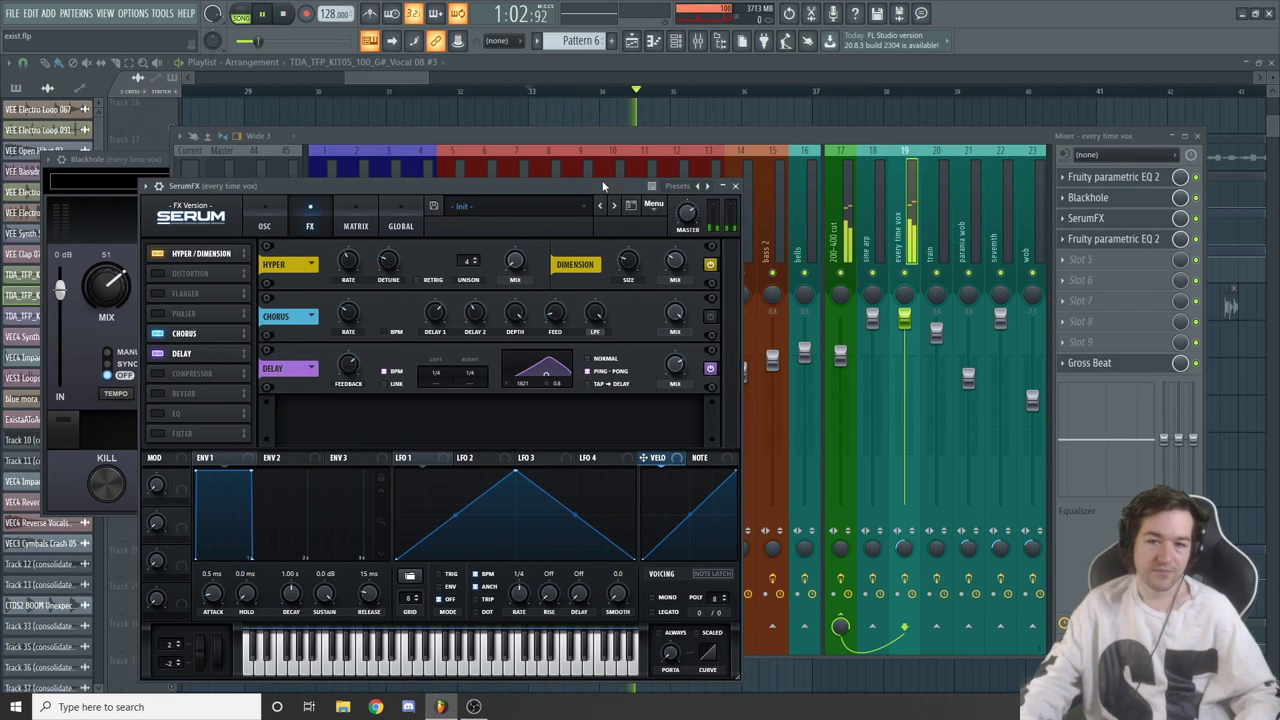
{"action": "key", "text": "space"}
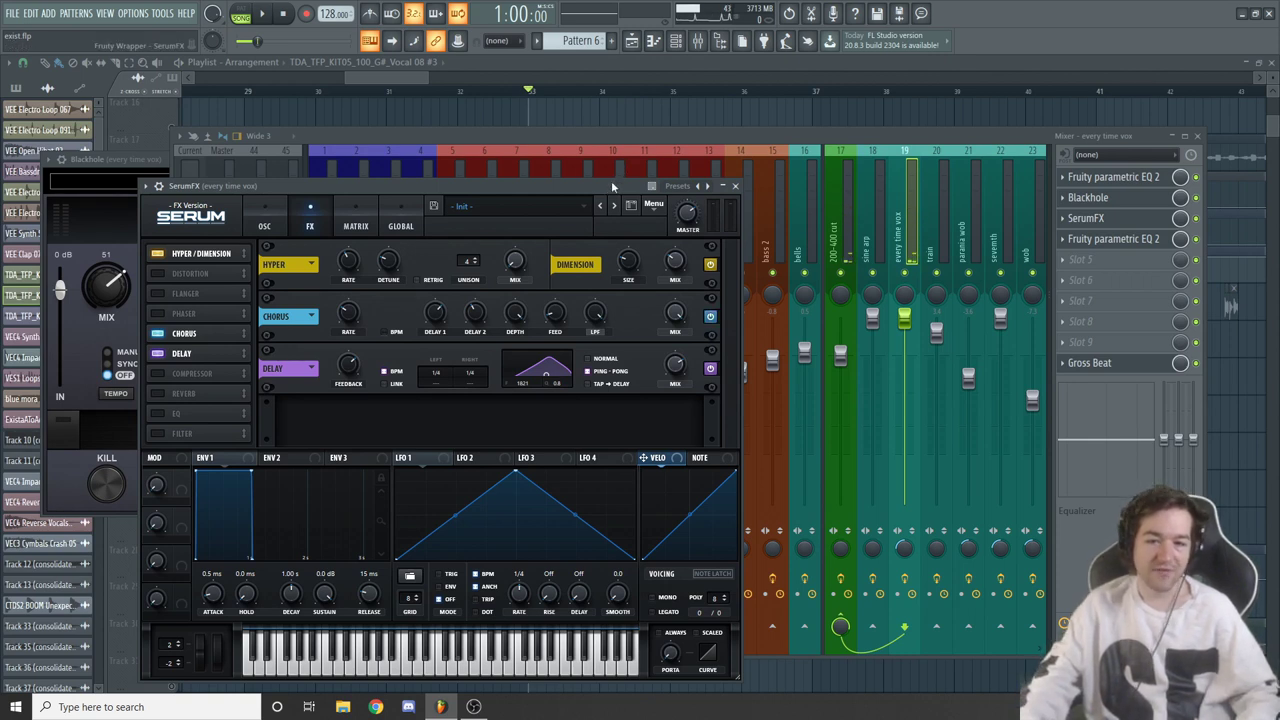
{"action": "left_click_drag", "start_coordinate": [618, 182], "coordinate": [642, 150]}
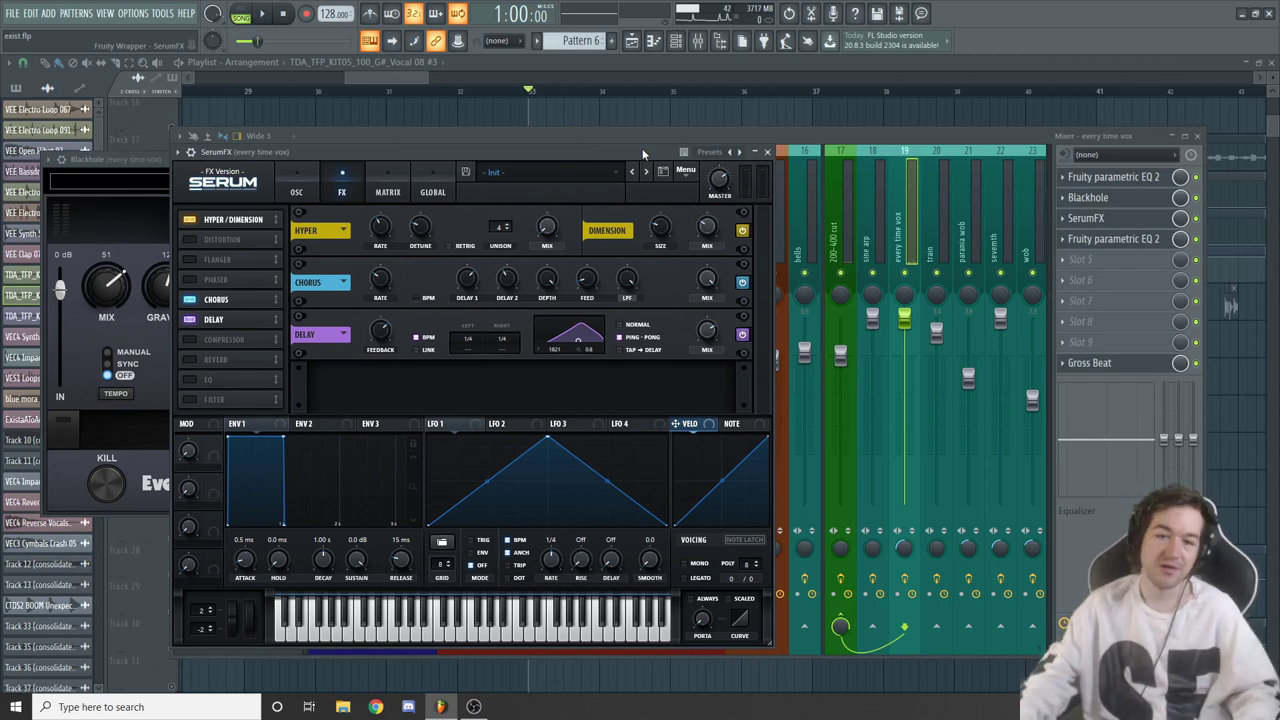
{"action": "left_click_drag", "start_coordinate": [623, 147], "coordinate": [668, 158]}
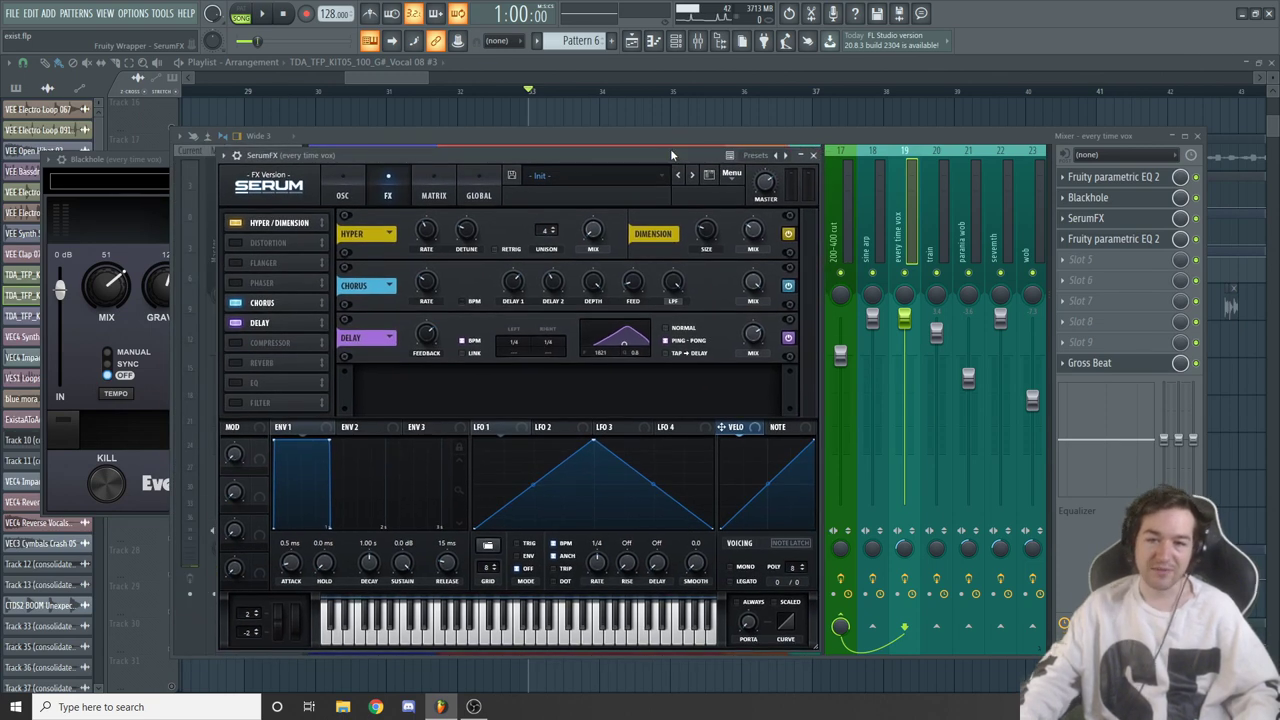
{"action": "key", "text": "space"}
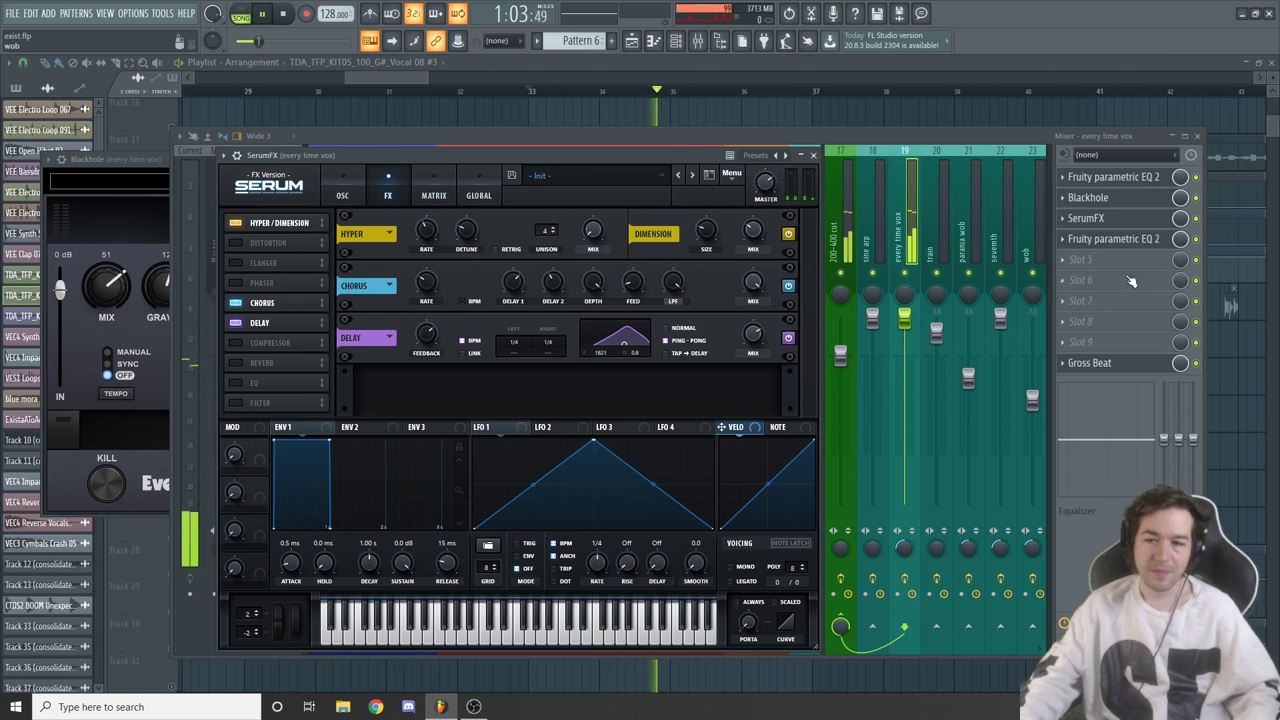
{"action": "key", "text": "space"}
{"action": "left_click", "coordinate": [1113, 238]}
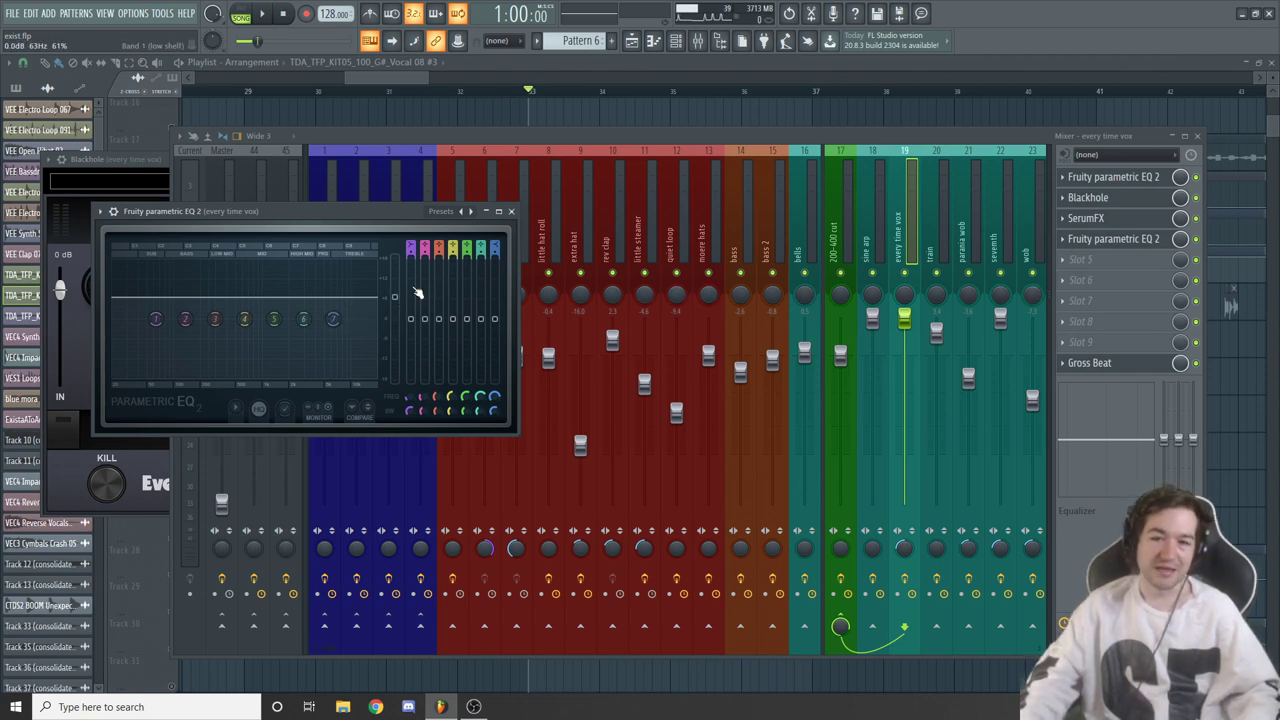
{"action": "left_click", "coordinate": [511, 211]}
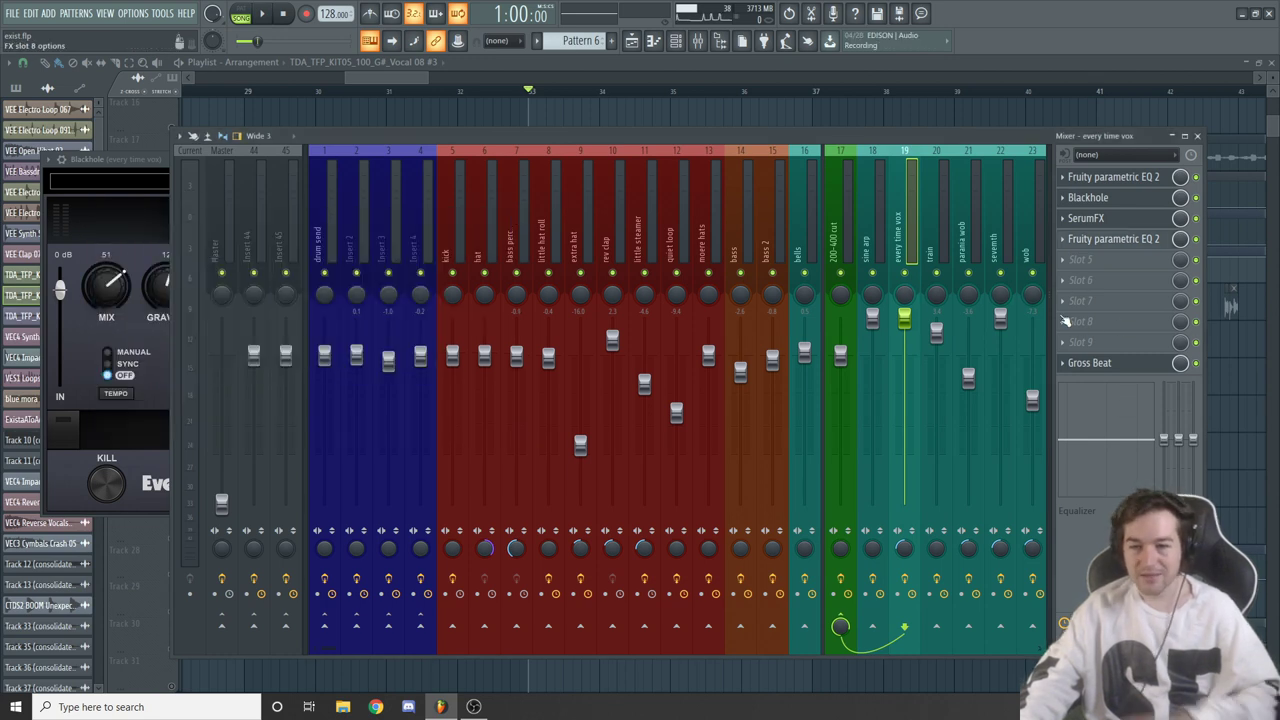
View the effect chains of the broken bell and wob mixer inserts
{"action": "scroll", "coordinate": [1037, 292], "scroll_direction": "right", "scroll_amount": 3}
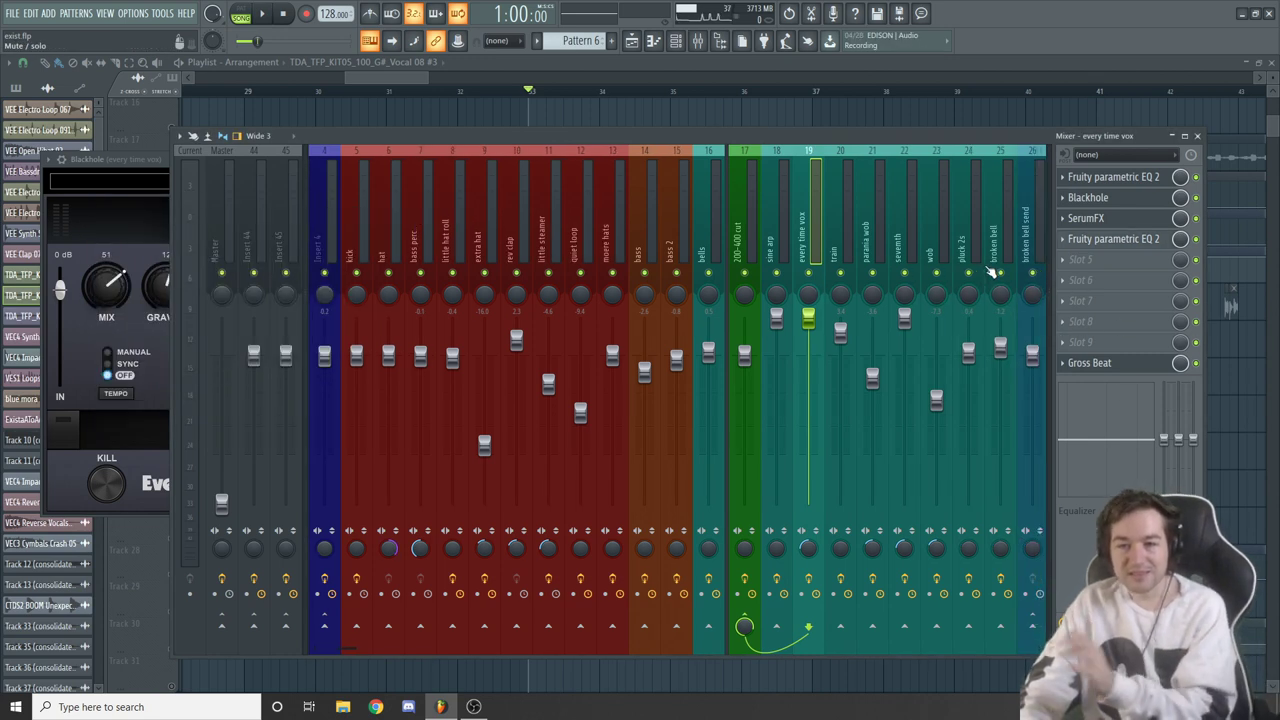
{"action": "left_click", "coordinate": [997, 244]}
{"action": "left_click", "coordinate": [930, 250]}
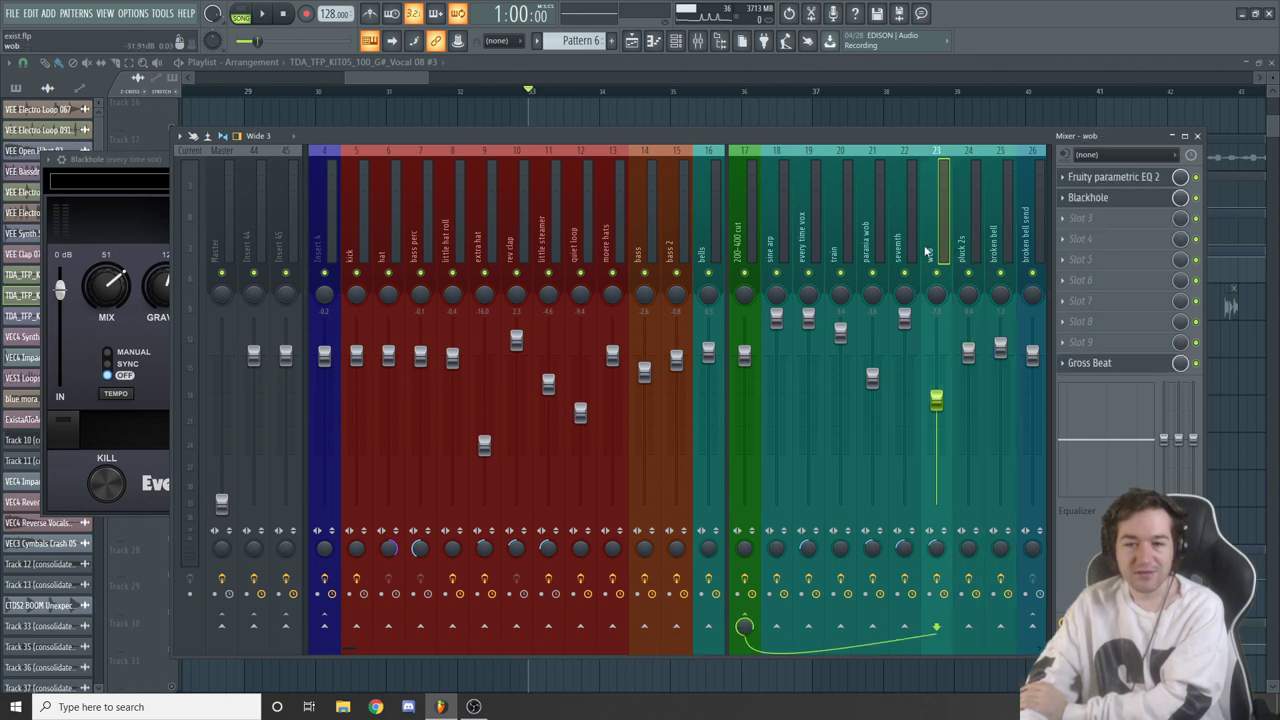
View the effect chains of the seventh, parama wob, train, every time vox and sine arp mixer inserts
{"action": "left_click", "coordinate": [905, 250]}
{"action": "left_click", "coordinate": [872, 250]}
{"action": "left_click", "coordinate": [835, 250]}
{"action": "left_click", "coordinate": [806, 250]}
{"action": "left_click", "coordinate": [777, 248]}
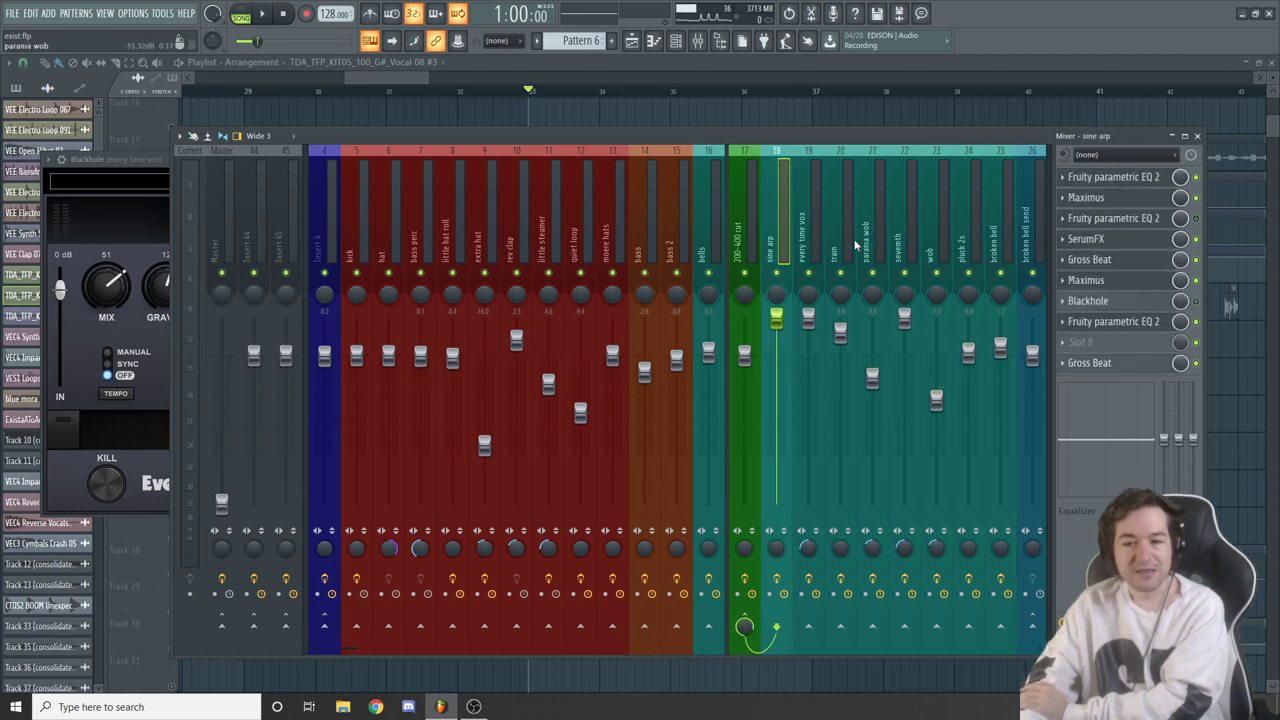
Examine the mid band settings of Maximus on the 200-400 cut insert
{"action": "left_click", "coordinate": [743, 254]}
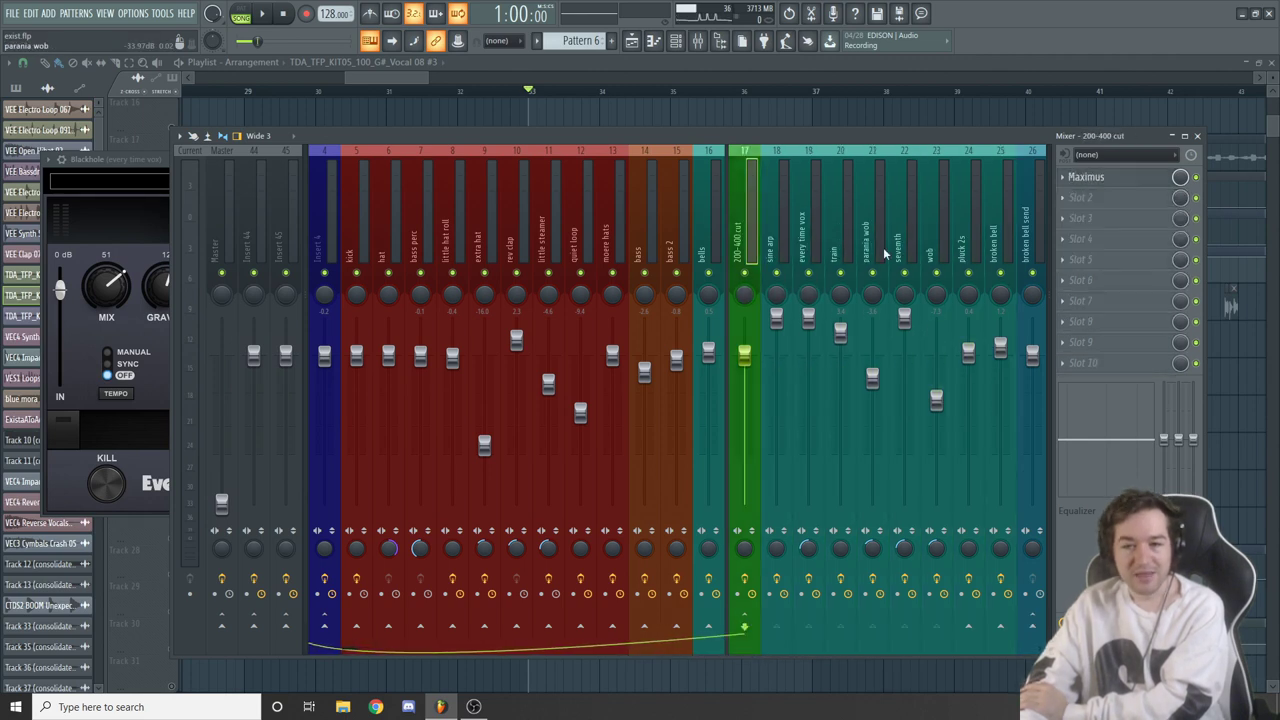
{"action": "left_click", "coordinate": [1110, 180]}
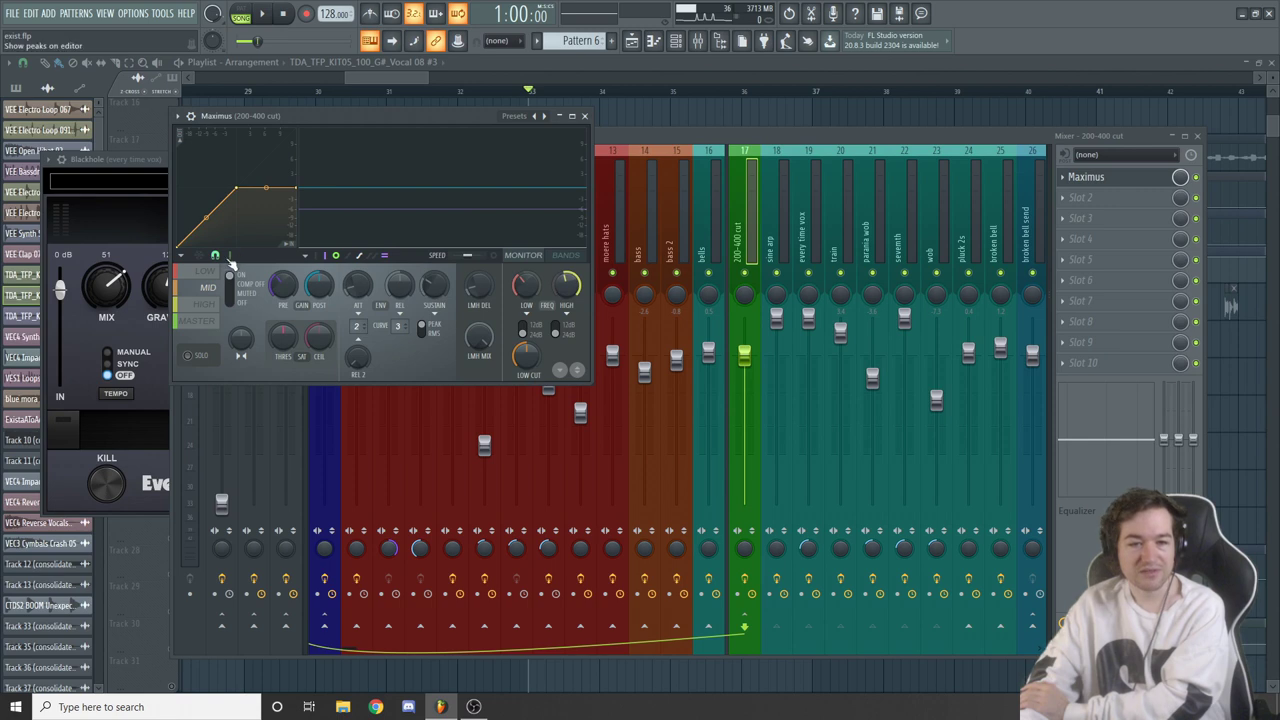
{"action": "left_click", "coordinate": [206, 287]}
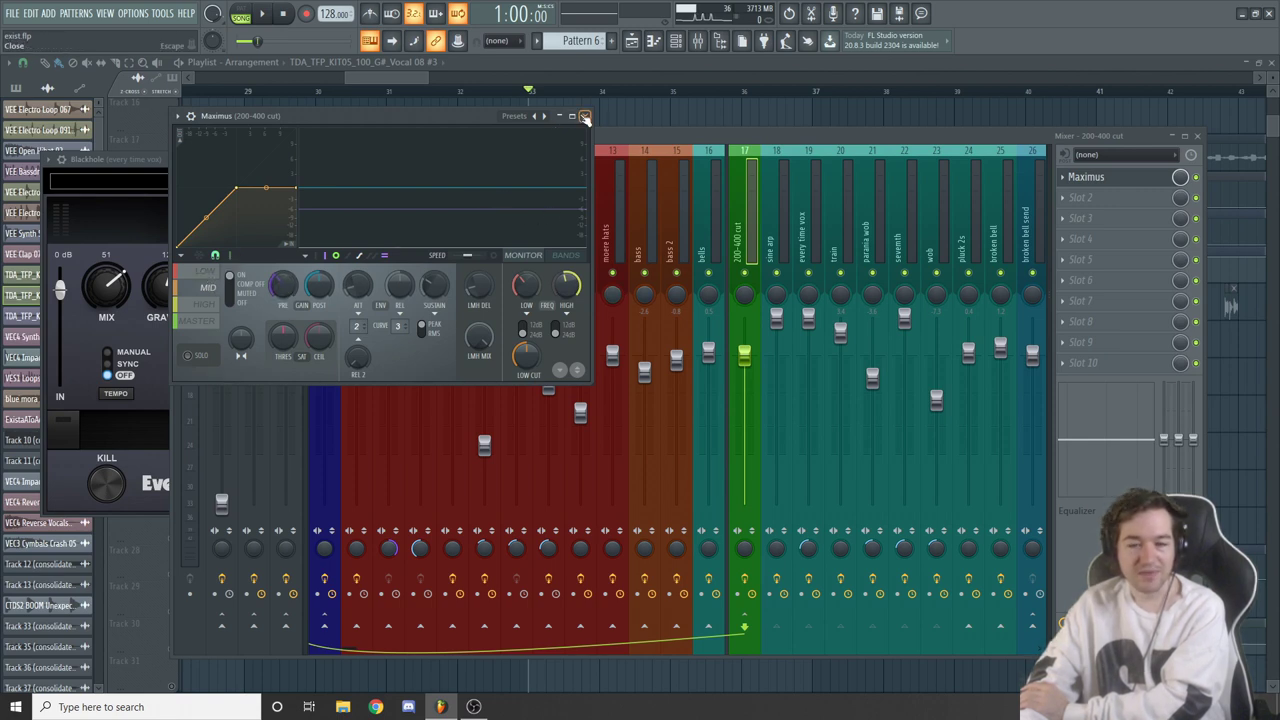
{"action": "left_click", "coordinate": [585, 117]}
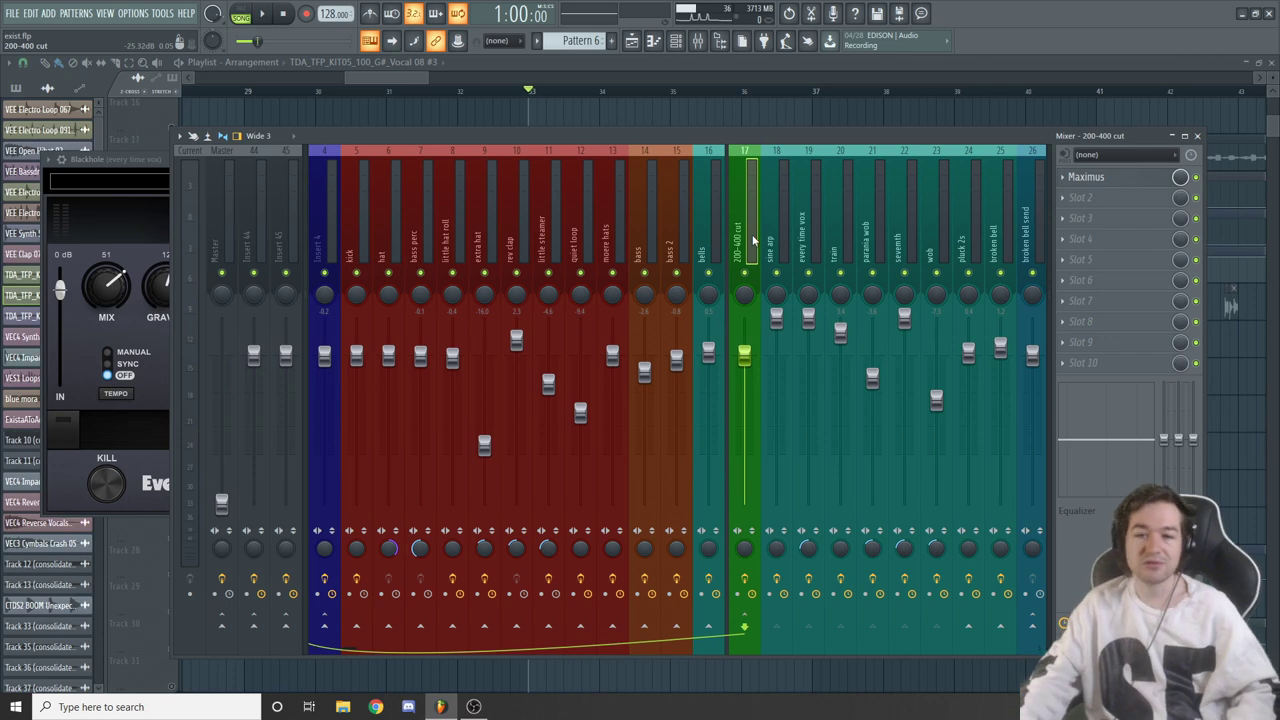
Compare the effect chains and routing of the bells and 200-400 cut mixer inserts
{"action": "left_click", "coordinate": [715, 243]}
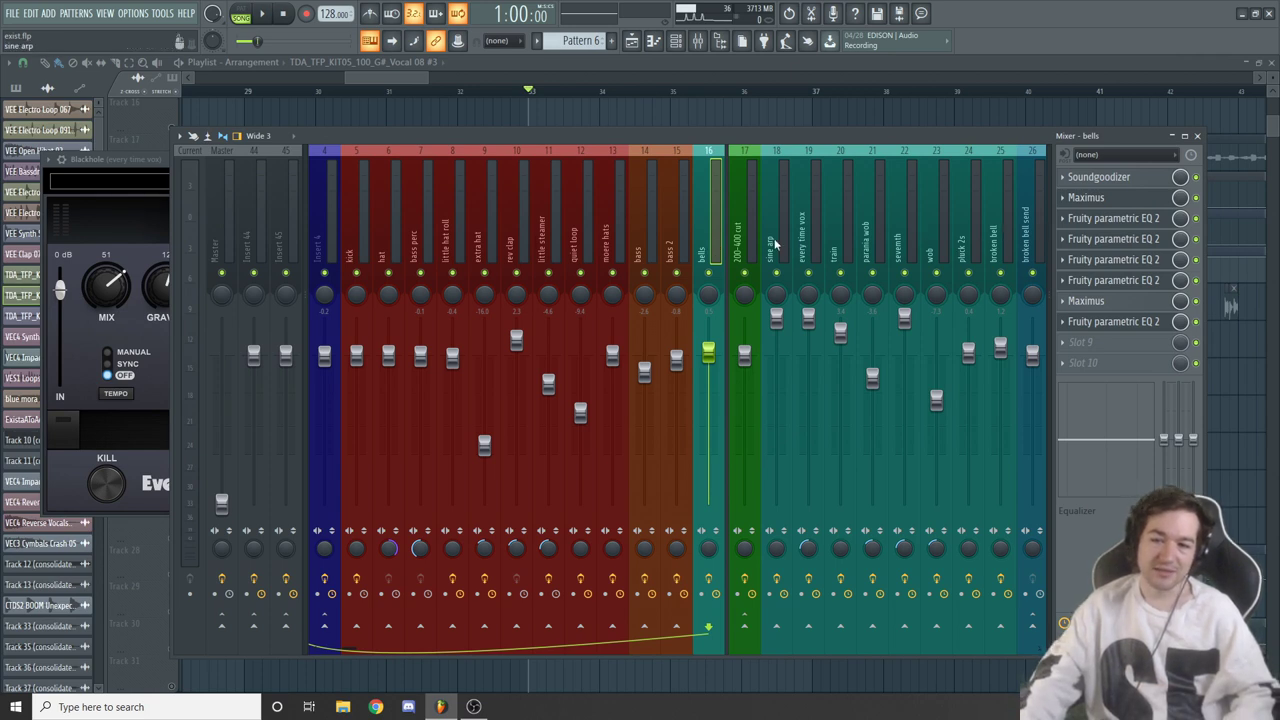
{"action": "key", "text": "Right"}
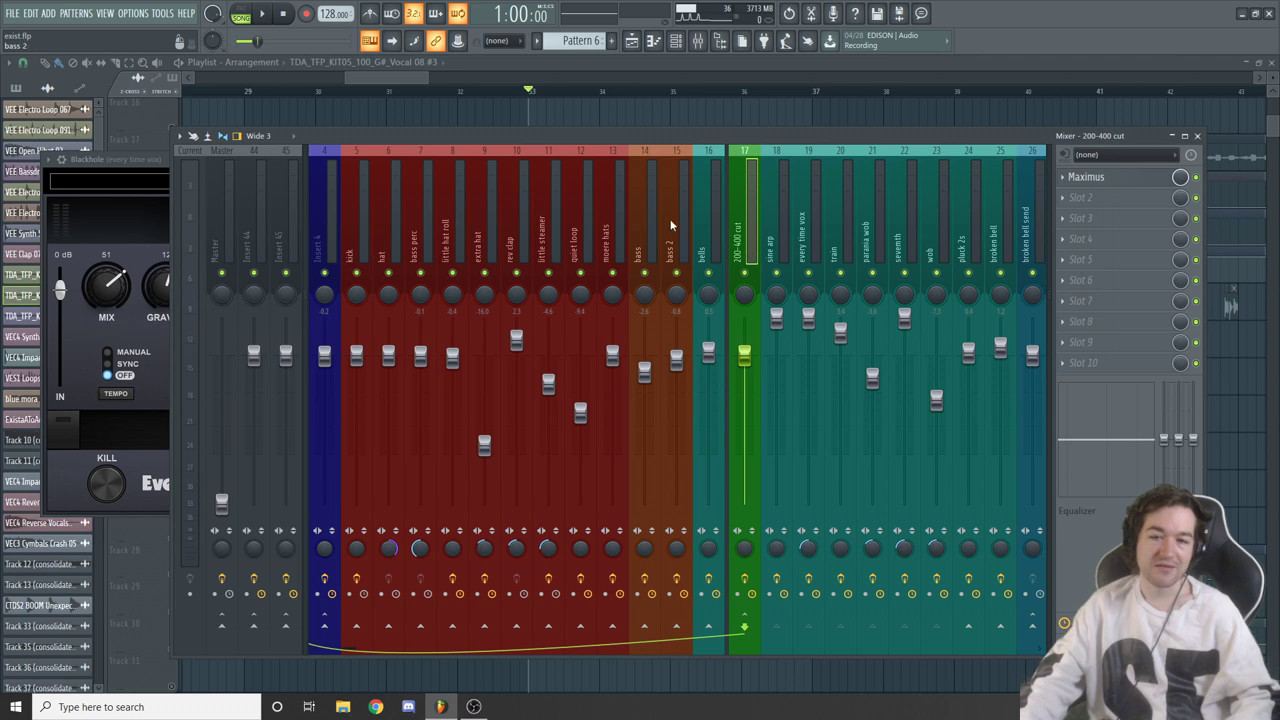
{"action": "left_click", "coordinate": [707, 220]}
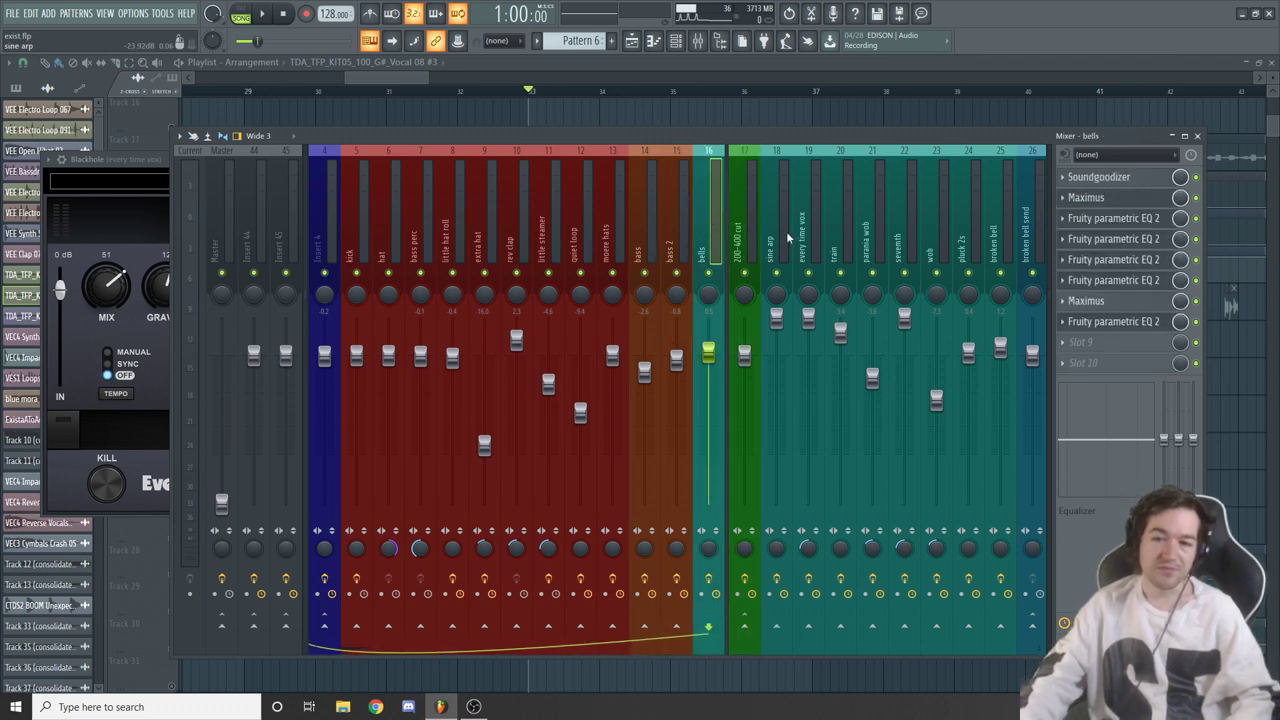
{"action": "left_click", "coordinate": [787, 238]}
{"action": "left_click", "coordinate": [906, 218]}
{"action": "left_click", "coordinate": [740, 248]}
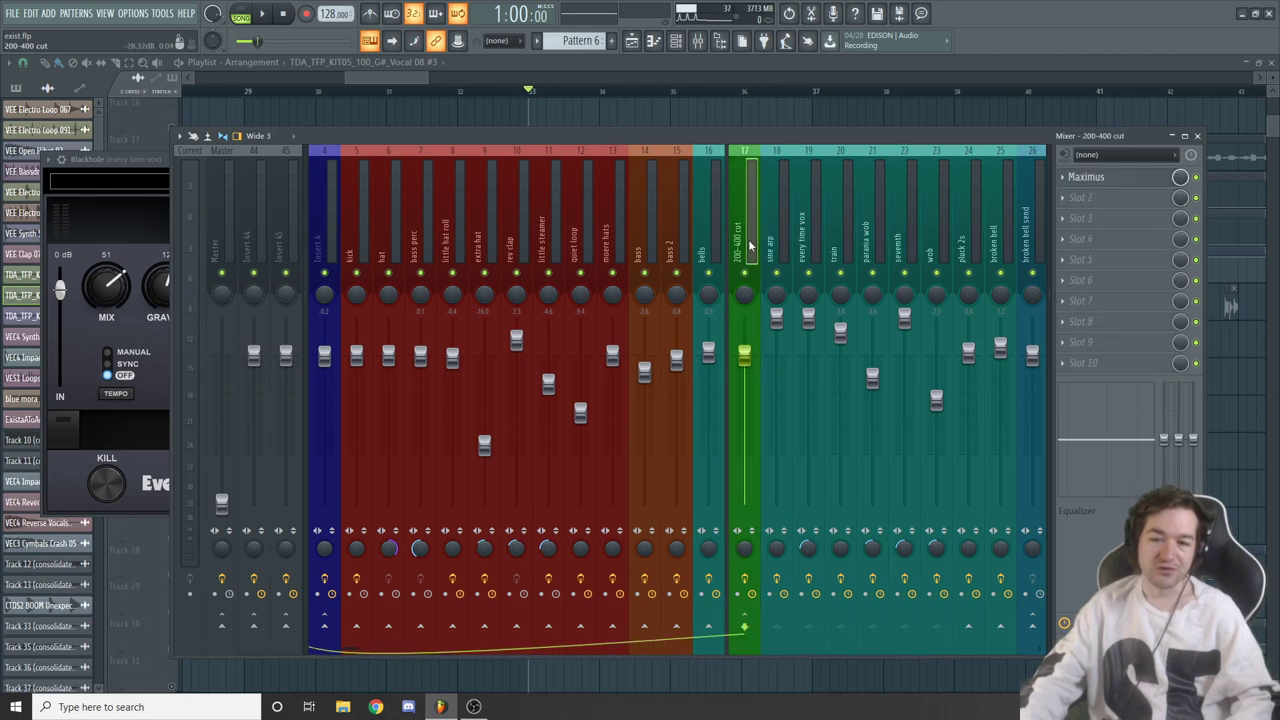
{"action": "left_click", "coordinate": [694, 243]}
{"action": "key", "text": "F9"}
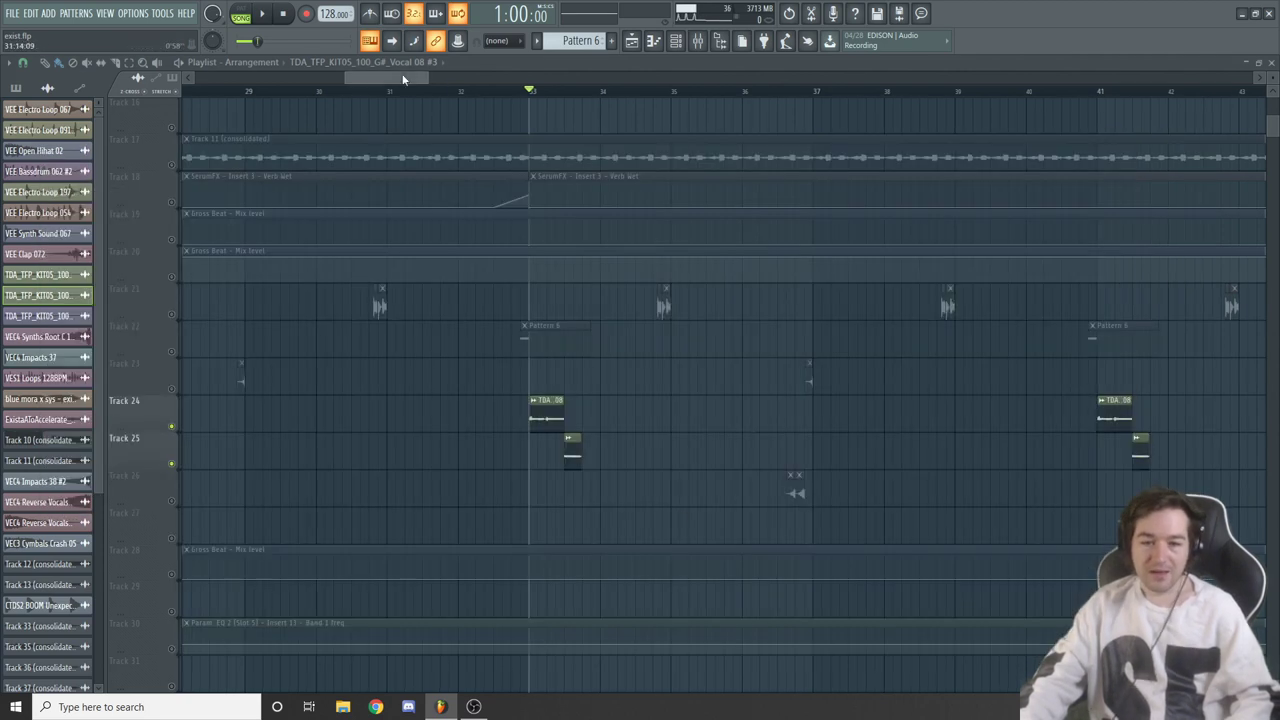
Unmute Track 26 and play its two short clips just before bar 37
{"action": "left_click", "coordinate": [150, 483]}
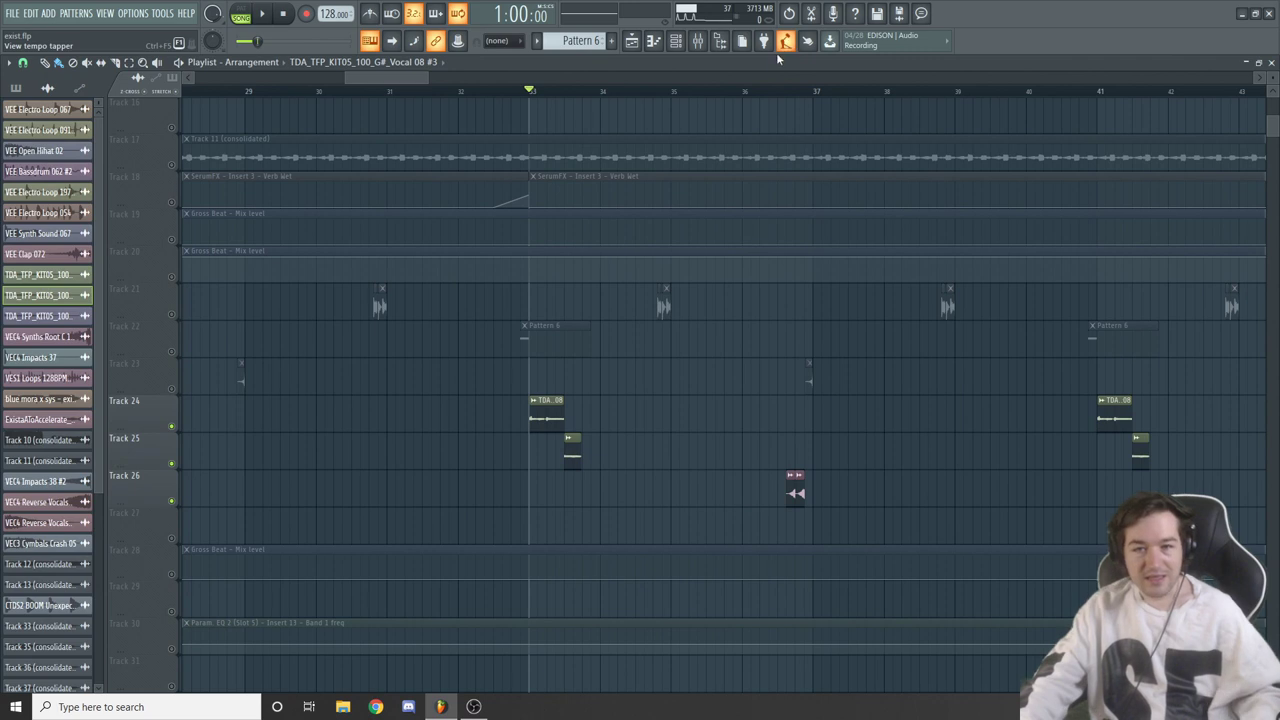
{"action": "left_click", "coordinate": [770, 91]}
{"action": "key", "text": "space"}
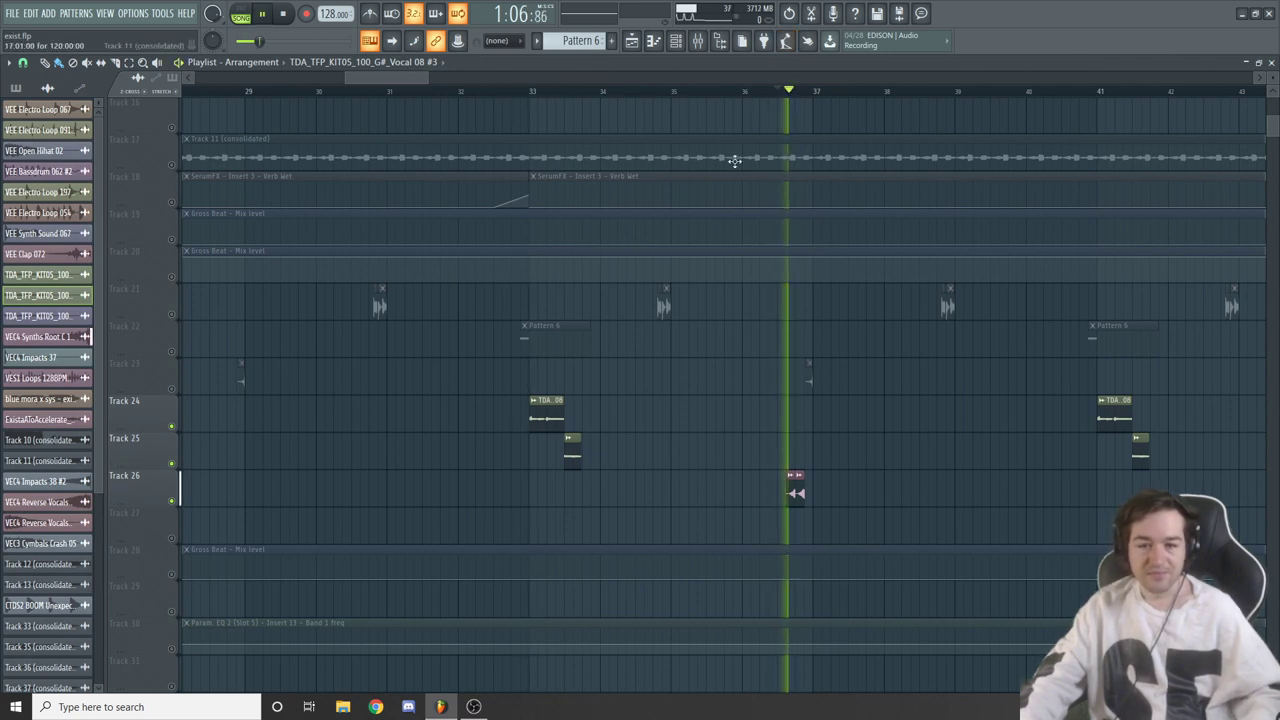
{"action": "key", "text": "space"}
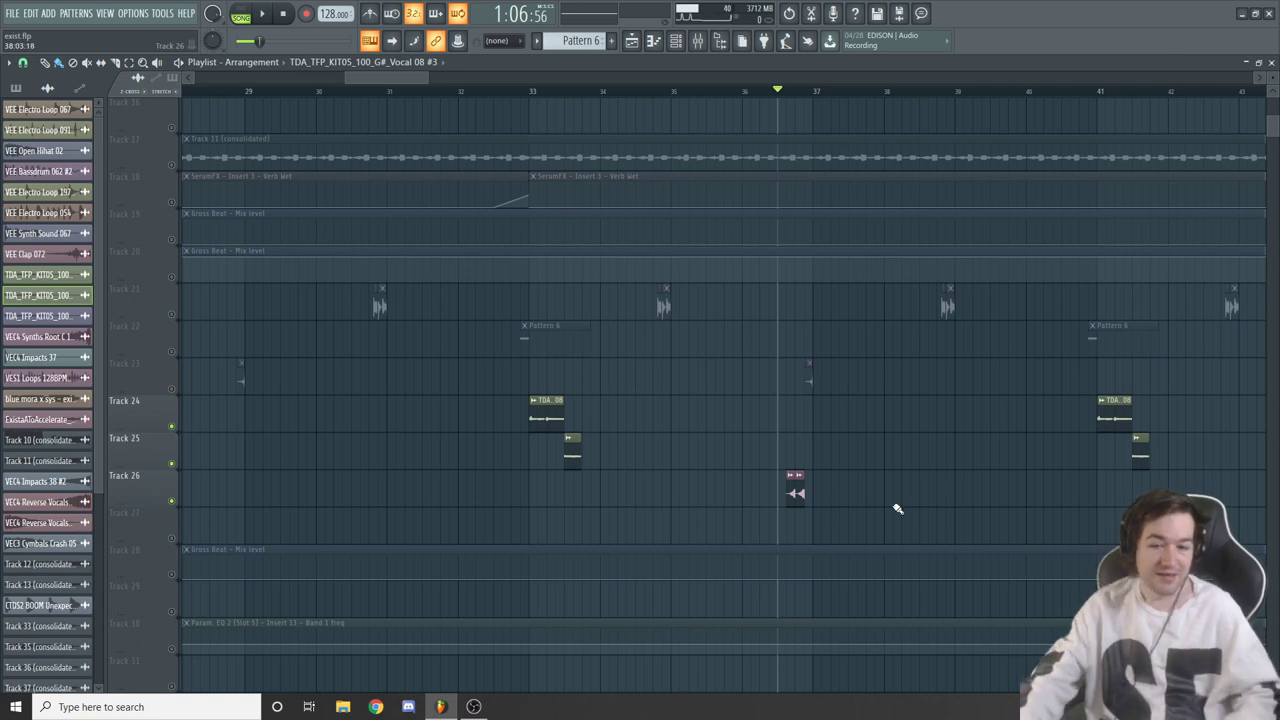
Examine the reverse and time-stretching settings of the VEC4 Synths Root C 130 clip on Track 26
{"action": "double_click", "coordinate": [795, 490]}
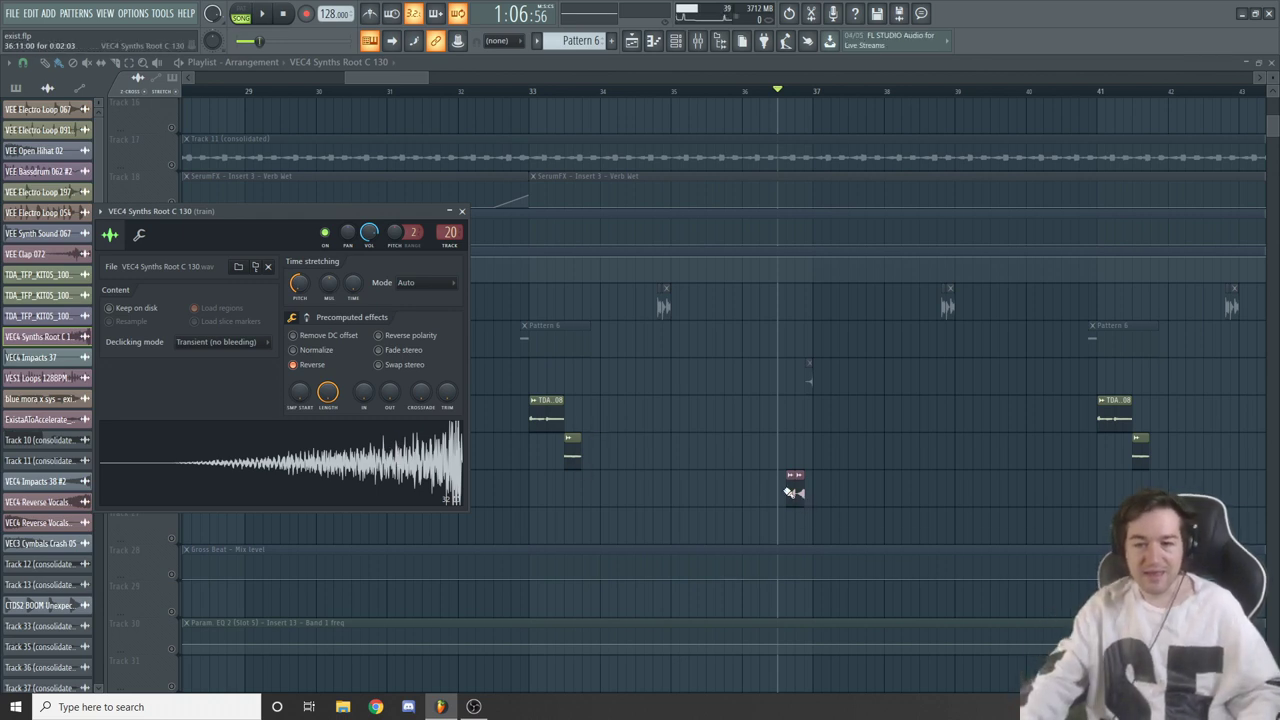
{"action": "scroll", "coordinate": [798, 485], "scroll_direction": "up", "scroll_amount": 5}
{"action": "scroll", "coordinate": [860, 485], "scroll_direction": "up", "scroll_amount": 1}
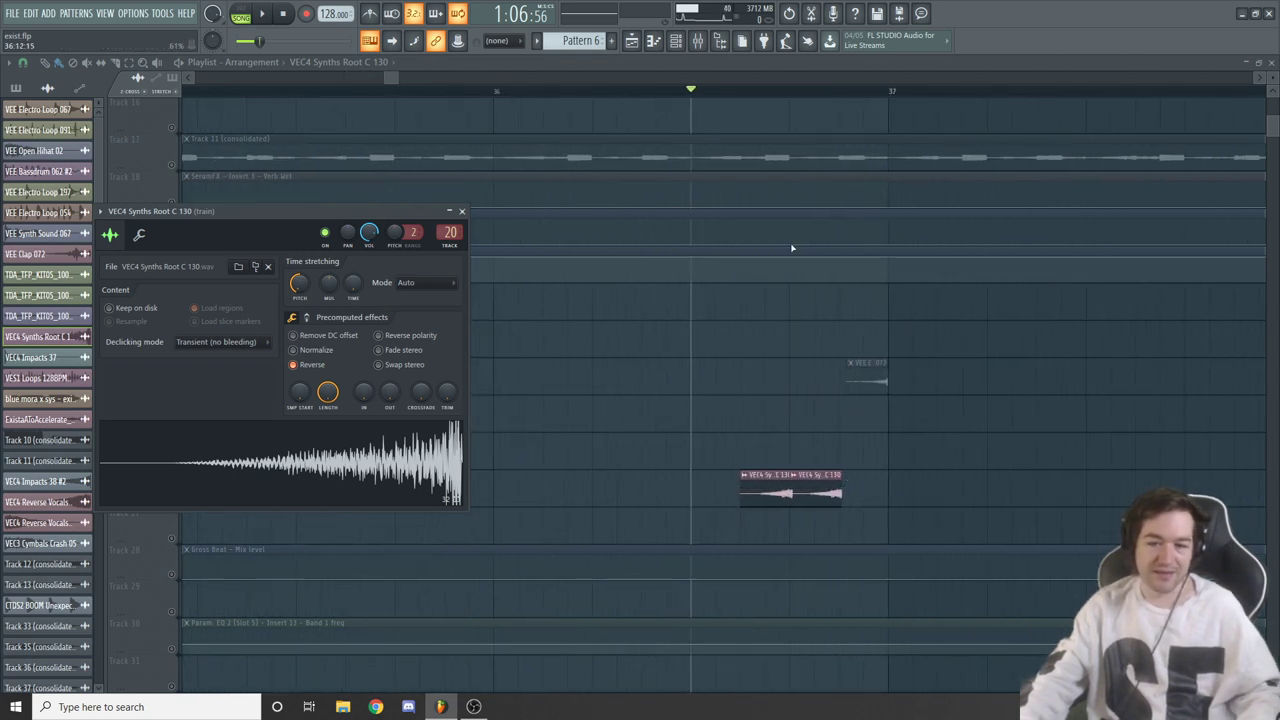
{"action": "left_click", "coordinate": [388, 79]}
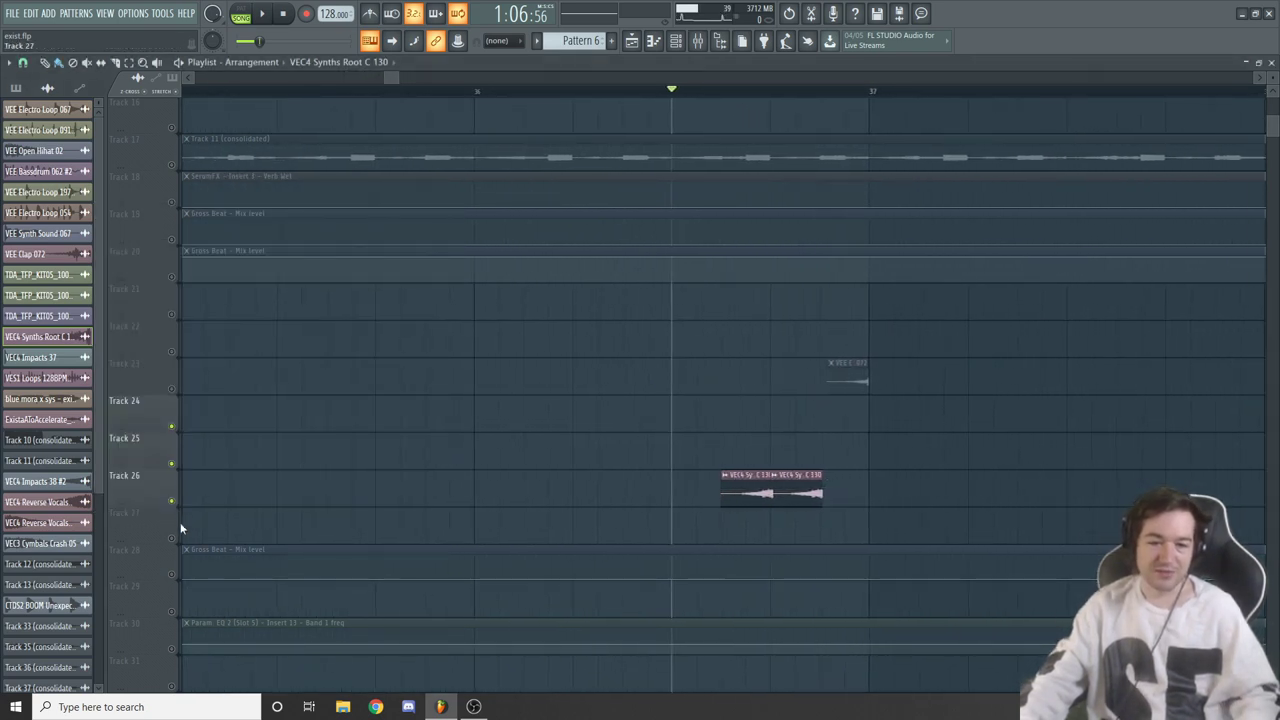
Move the first VEC4 Synths Root C 130 clip up to Track 25, mute that track and play the remaining clip alone
{"action": "left_click_drag", "start_coordinate": [747, 470], "coordinate": [747, 432]}
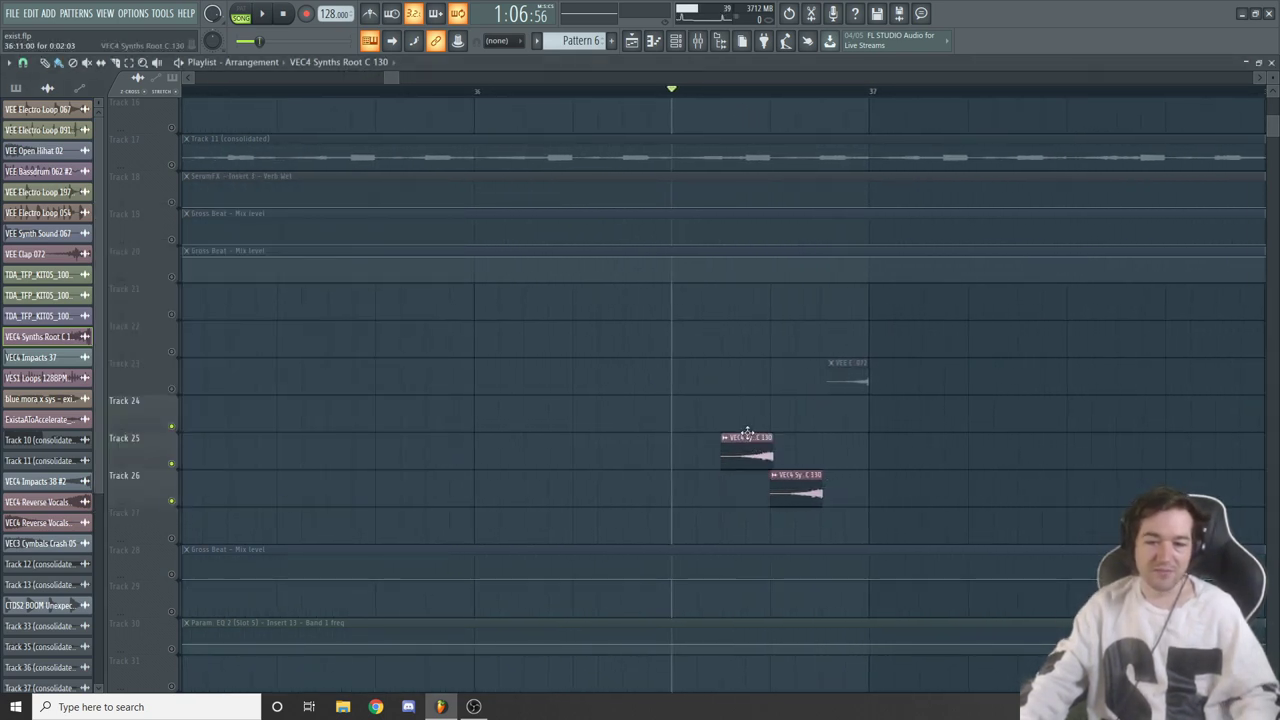
{"action": "left_click", "coordinate": [171, 463]}
{"action": "key", "text": "space"}
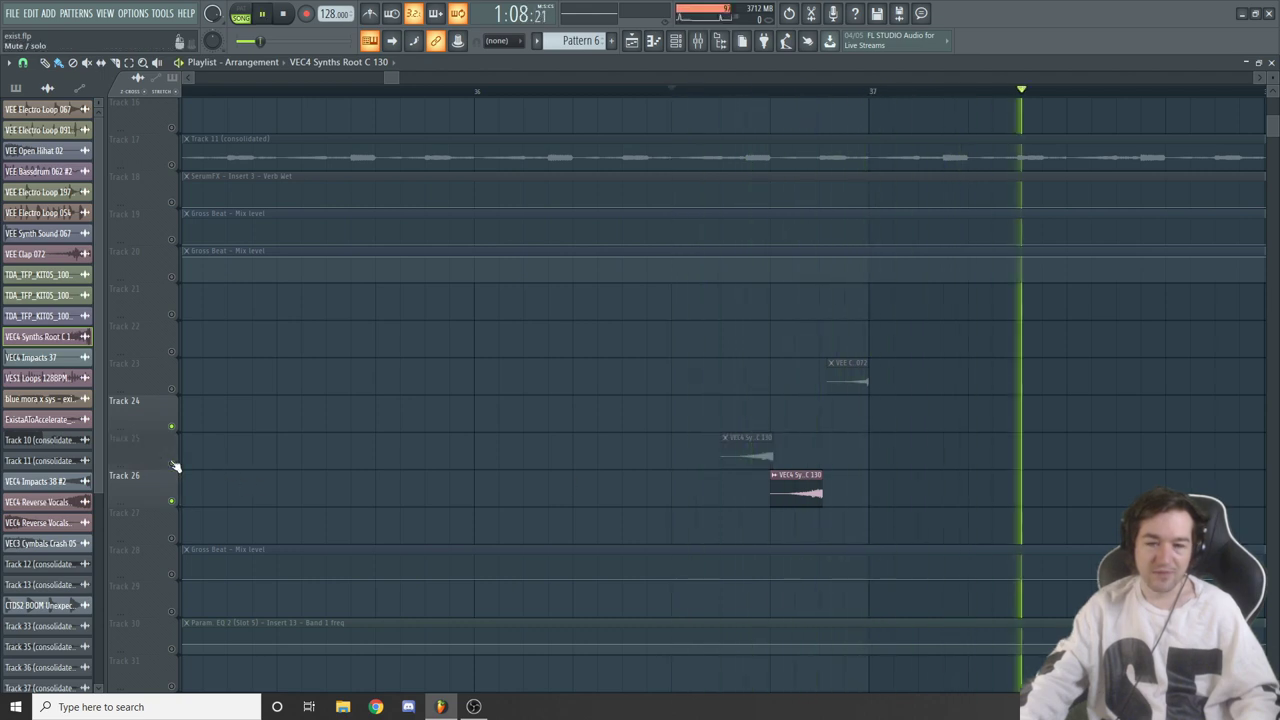
{"action": "key", "text": "space"}
Return the VEC4 Synths Root C 130 clip to Track 26 and play both clips together
{"action": "left_click_drag", "start_coordinate": [758, 452], "coordinate": [758, 489]}
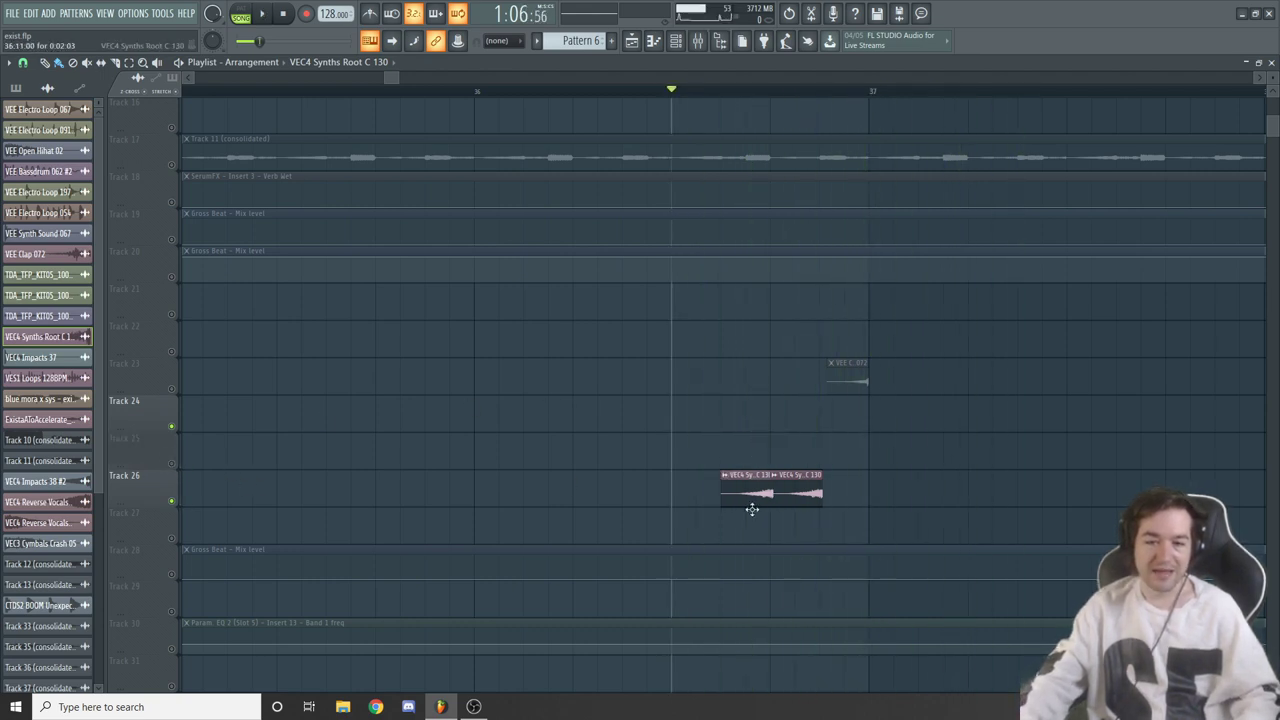
{"action": "key", "text": "space"}
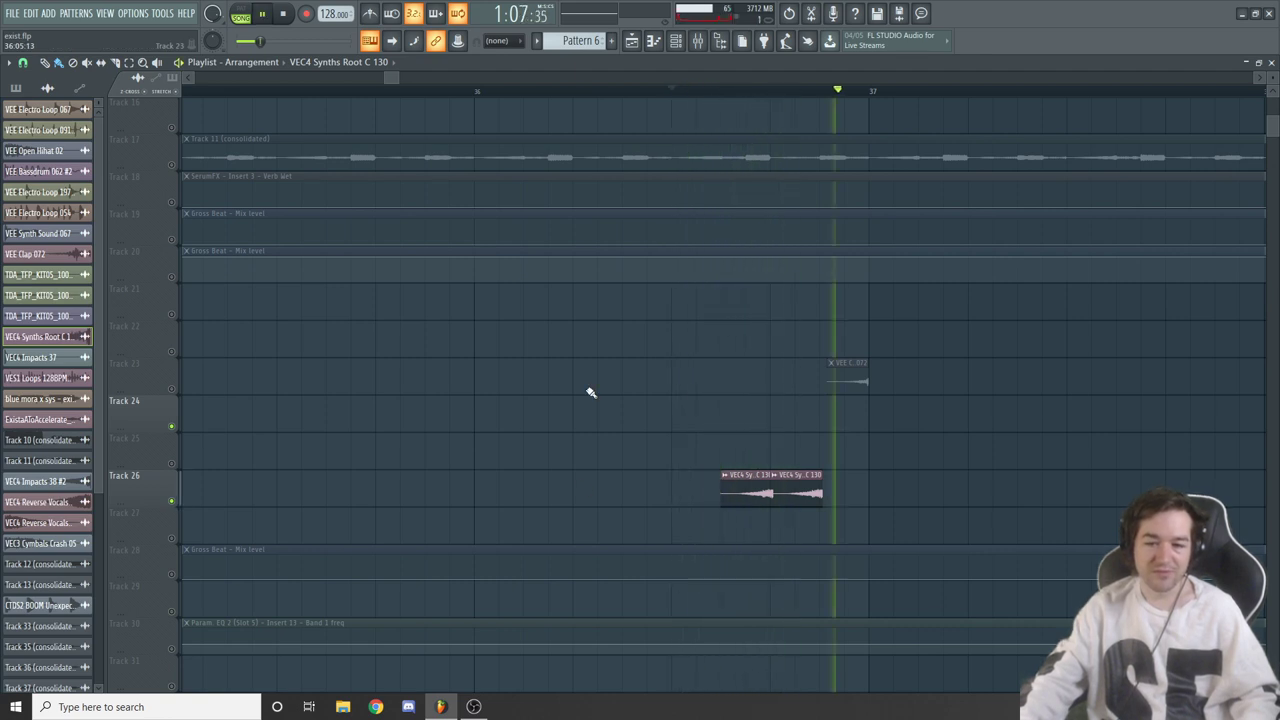
{"action": "key", "text": "space"}
Examine the Fruity parametric EQ 2 curve on the train mixer insert
{"action": "scroll", "coordinate": [590, 392], "scroll_direction": "down", "scroll_amount": 6}
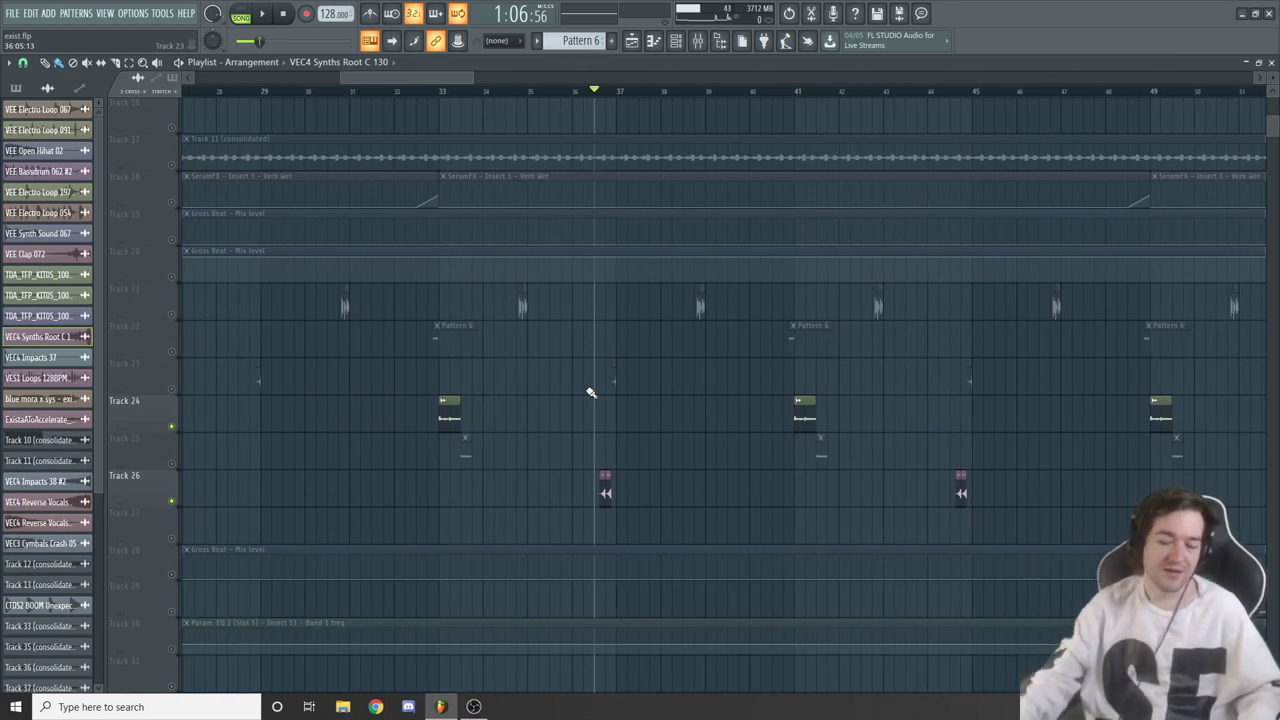
{"action": "scroll", "coordinate": [660, 460], "scroll_direction": "up", "scroll_amount": 2}
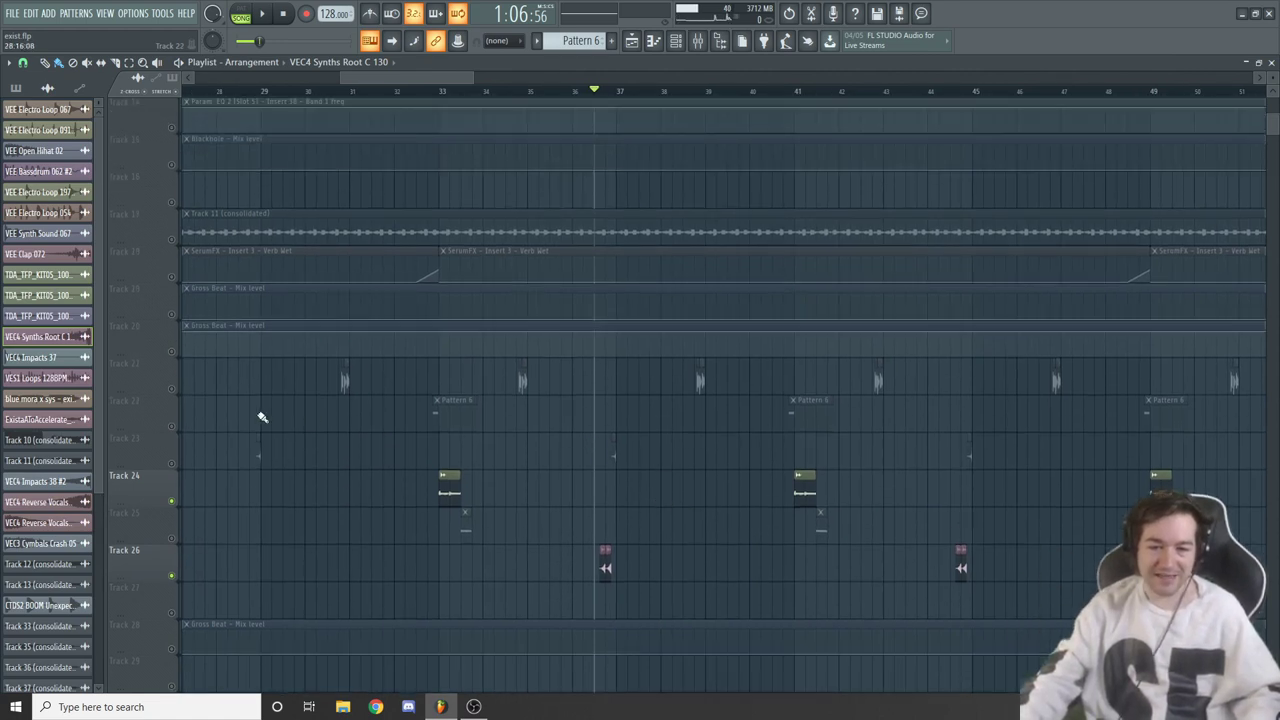
{"action": "scroll", "coordinate": [610, 560], "scroll_direction": "up", "scroll_amount": 1}
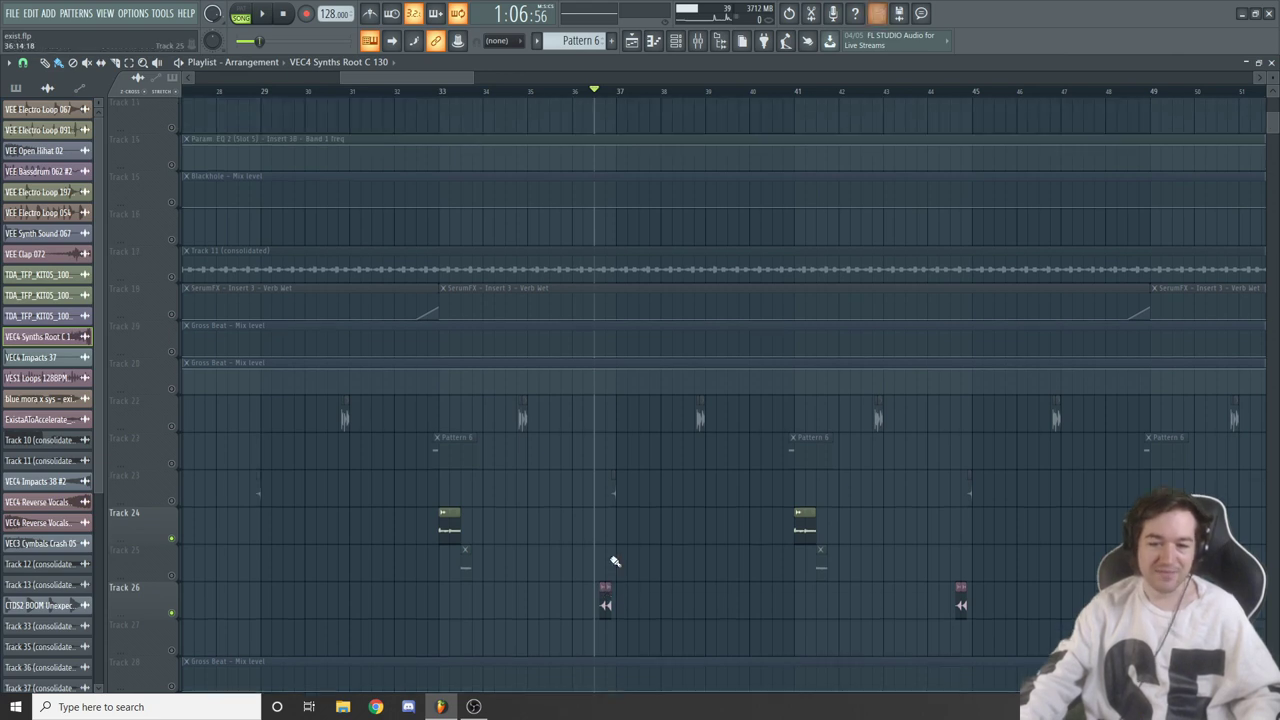
{"action": "left_click", "coordinate": [697, 46]}
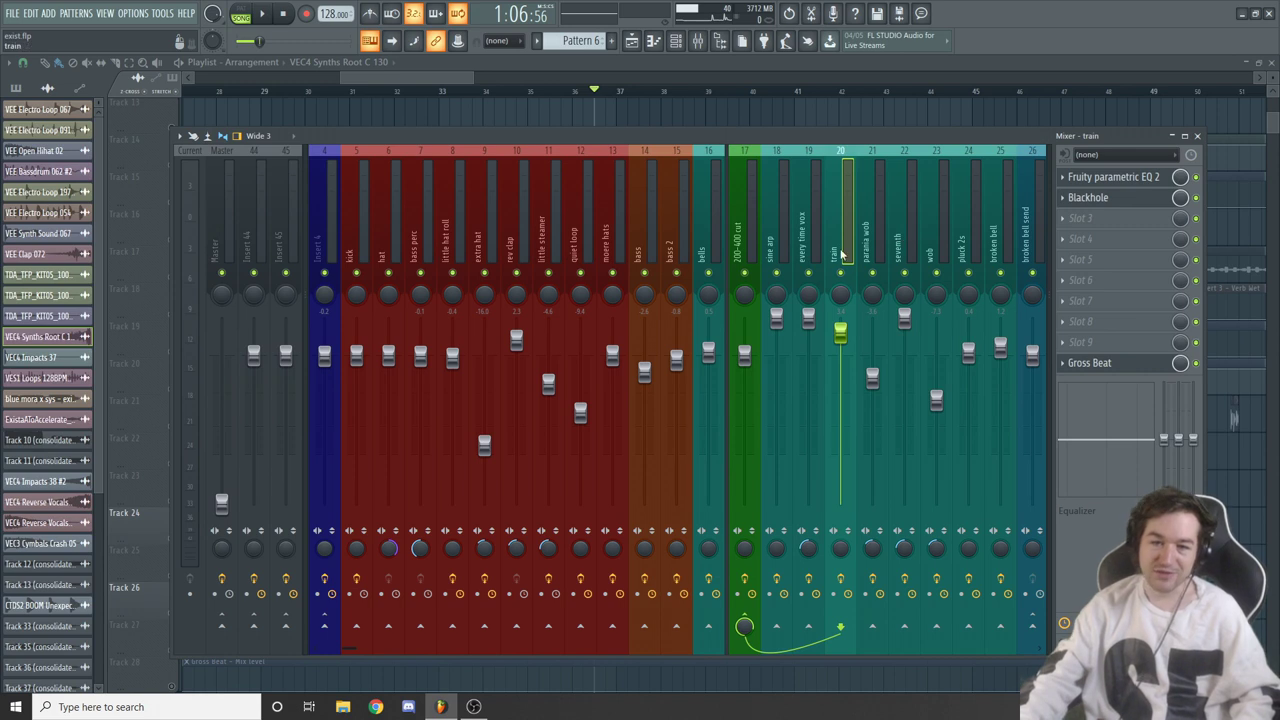
{"action": "left_click", "coordinate": [1088, 175]}
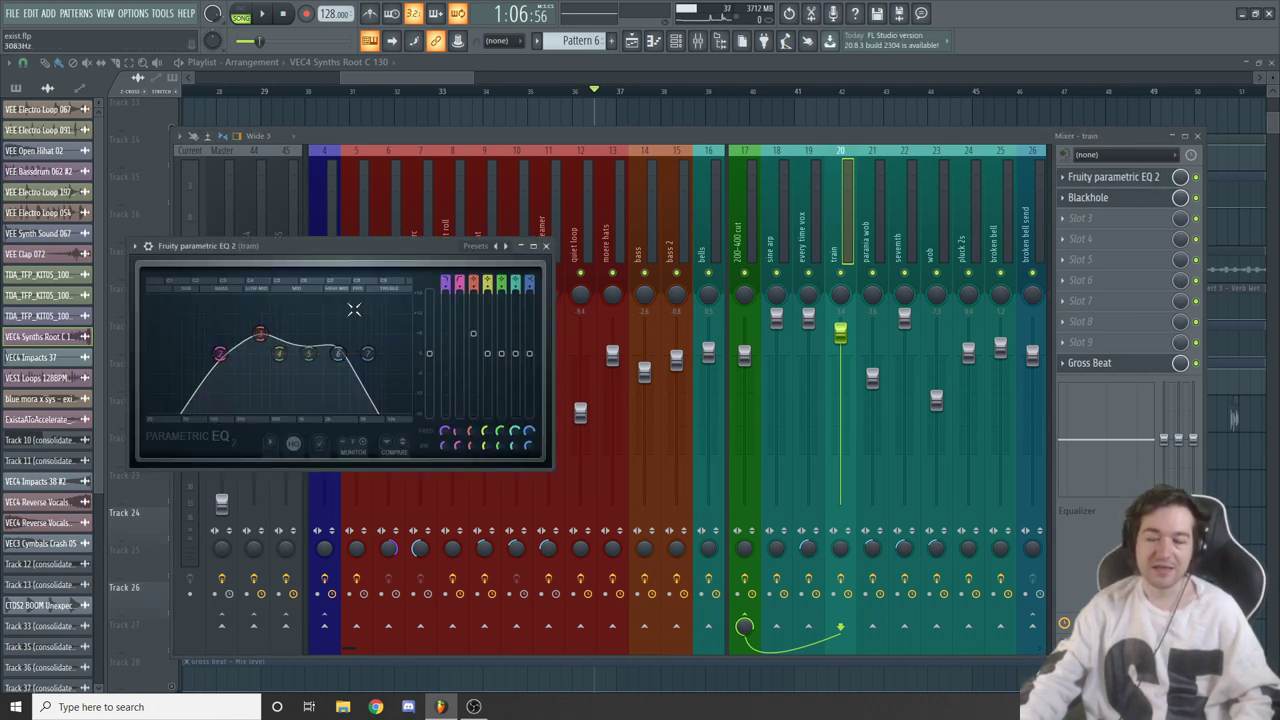
{"action": "left_click", "coordinate": [645, 208]}
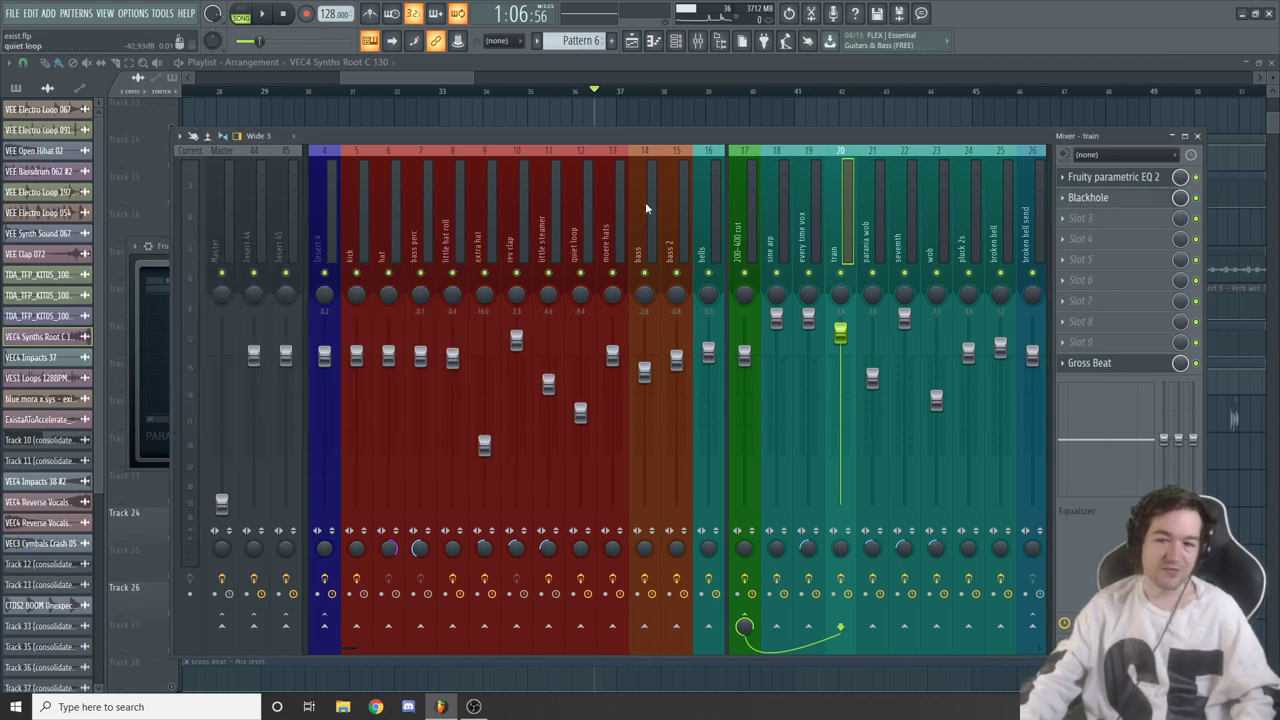
{"action": "left_click", "coordinate": [431, 78]}
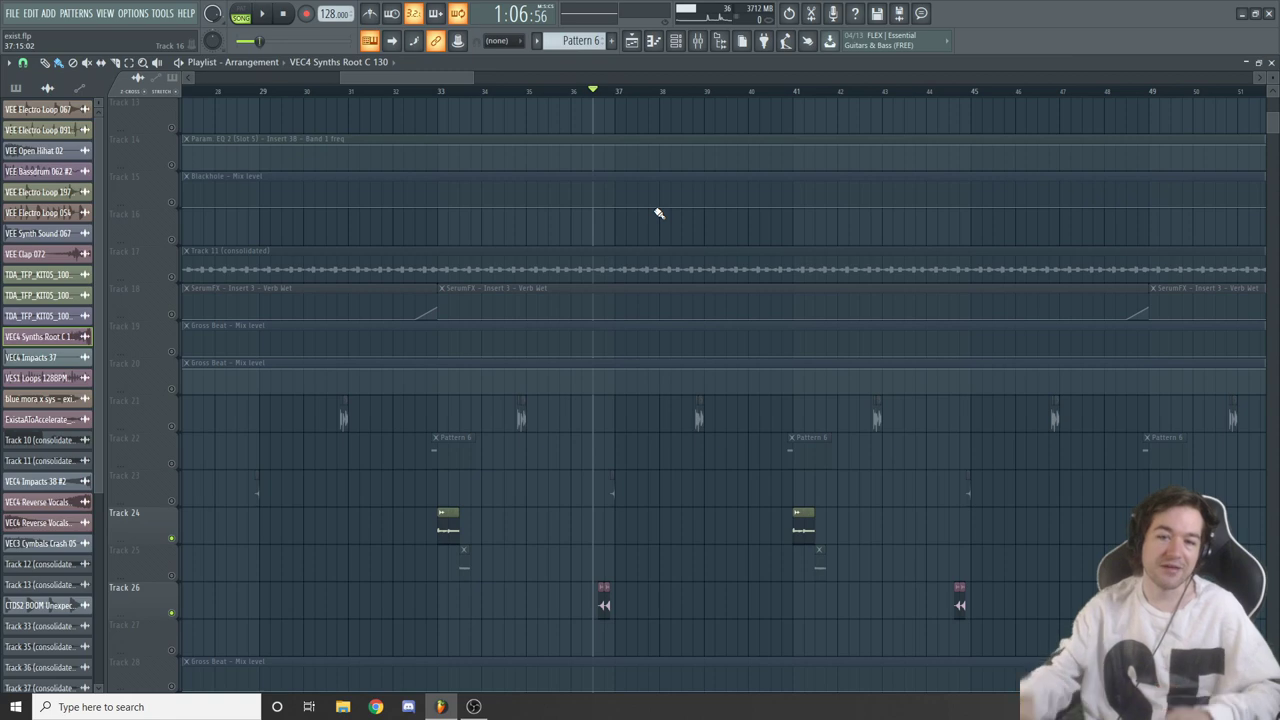
{"action": "scroll", "coordinate": [659, 213], "scroll_direction": "up", "scroll_amount": 6}
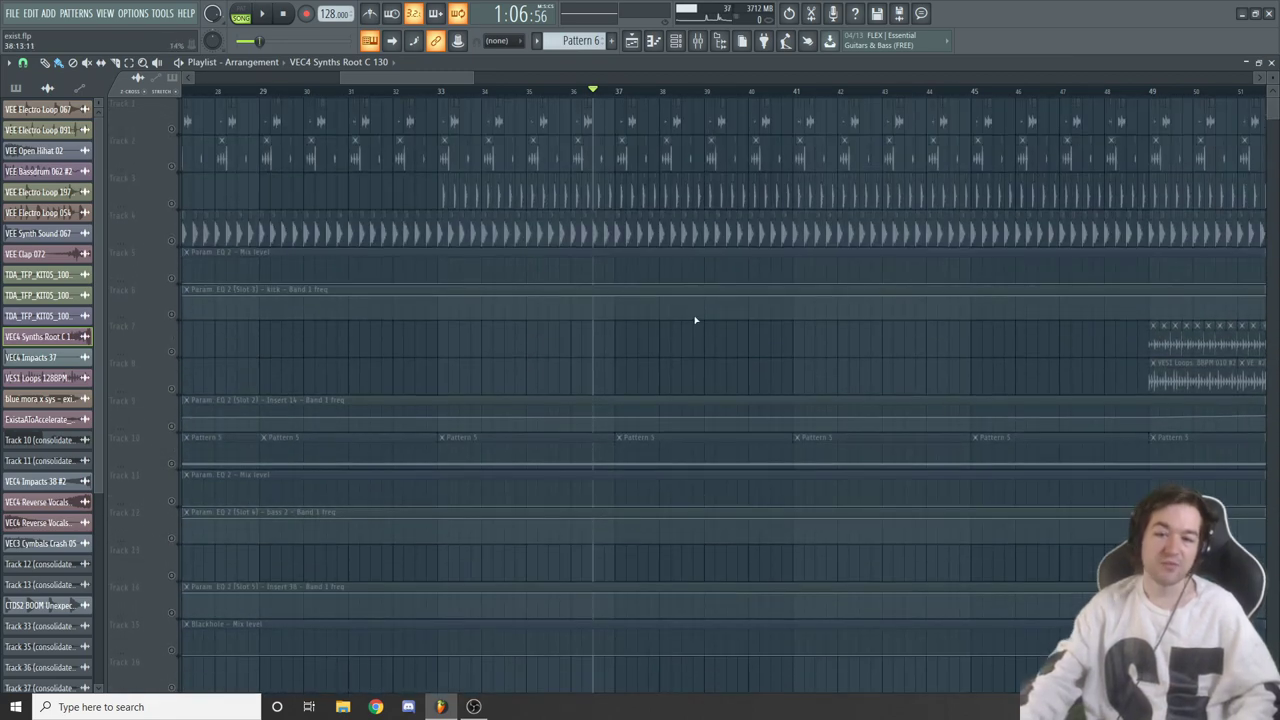
{"action": "scroll", "coordinate": [695, 320], "scroll_direction": "down", "scroll_amount": 10}
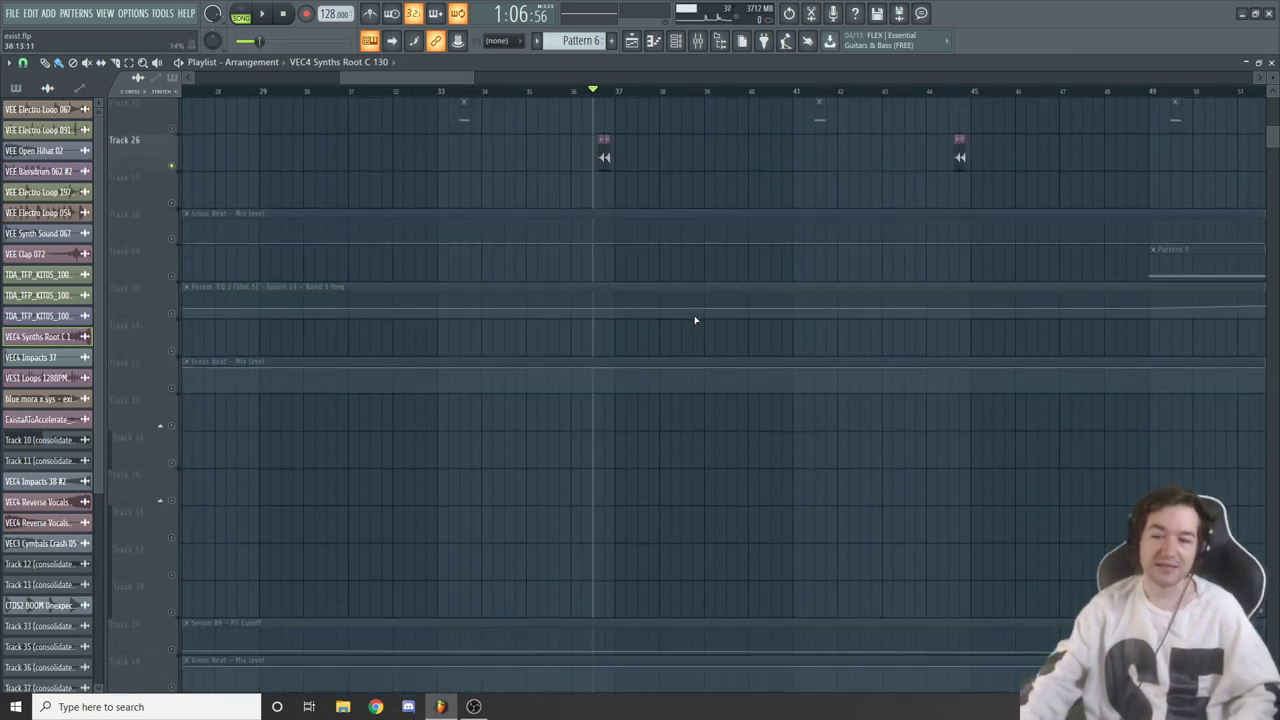
{"action": "scroll", "coordinate": [695, 320], "scroll_direction": "down", "scroll_amount": 2}
{"action": "scroll", "coordinate": [695, 320], "scroll_direction": "up", "scroll_amount": 4}
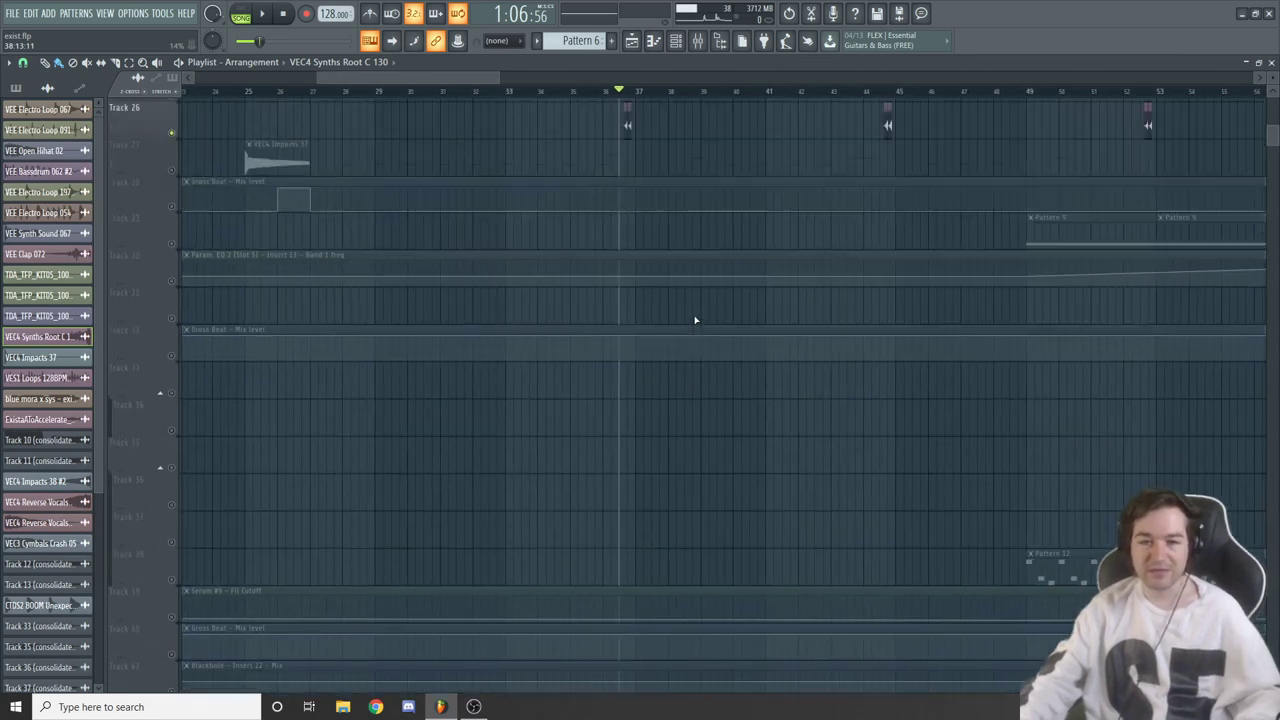
{"action": "scroll", "coordinate": [695, 320], "scroll_direction": "up", "scroll_amount": 2}
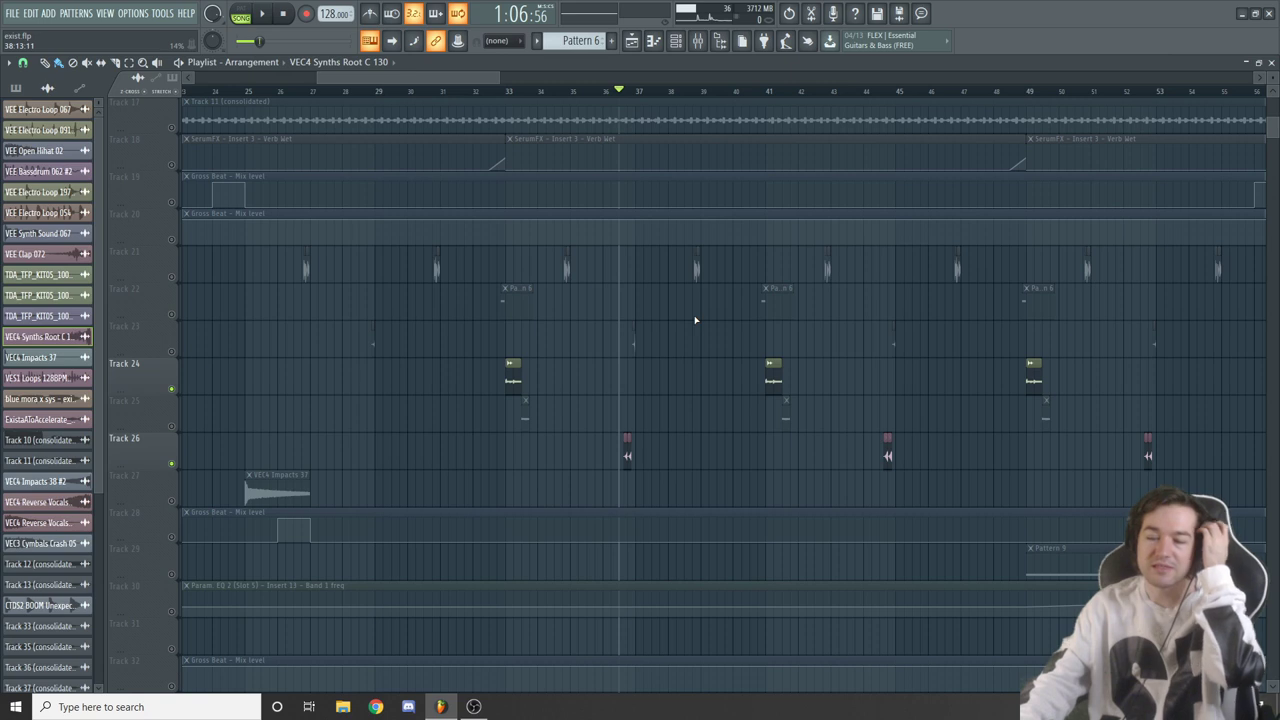
{"action": "scroll", "coordinate": [703, 418], "scroll_direction": "up", "scroll_amount": 10}
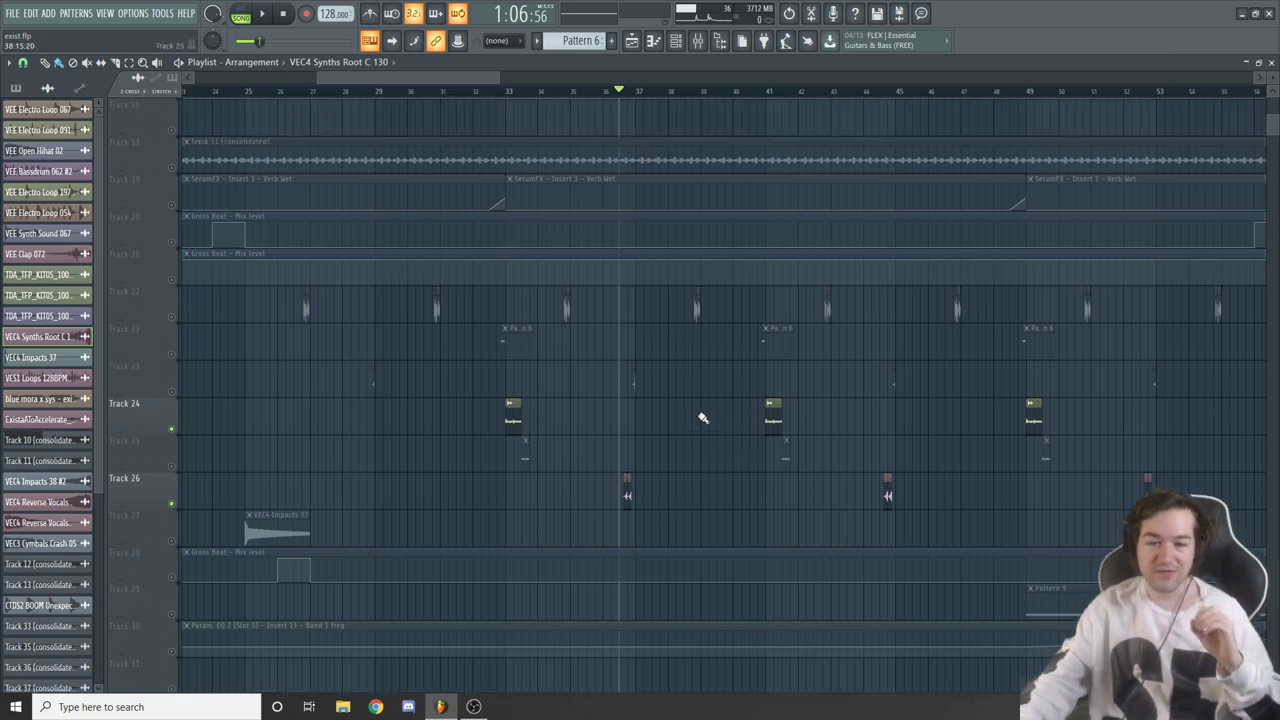
{"action": "scroll", "coordinate": [703, 418], "scroll_direction": "up", "scroll_amount": 6}
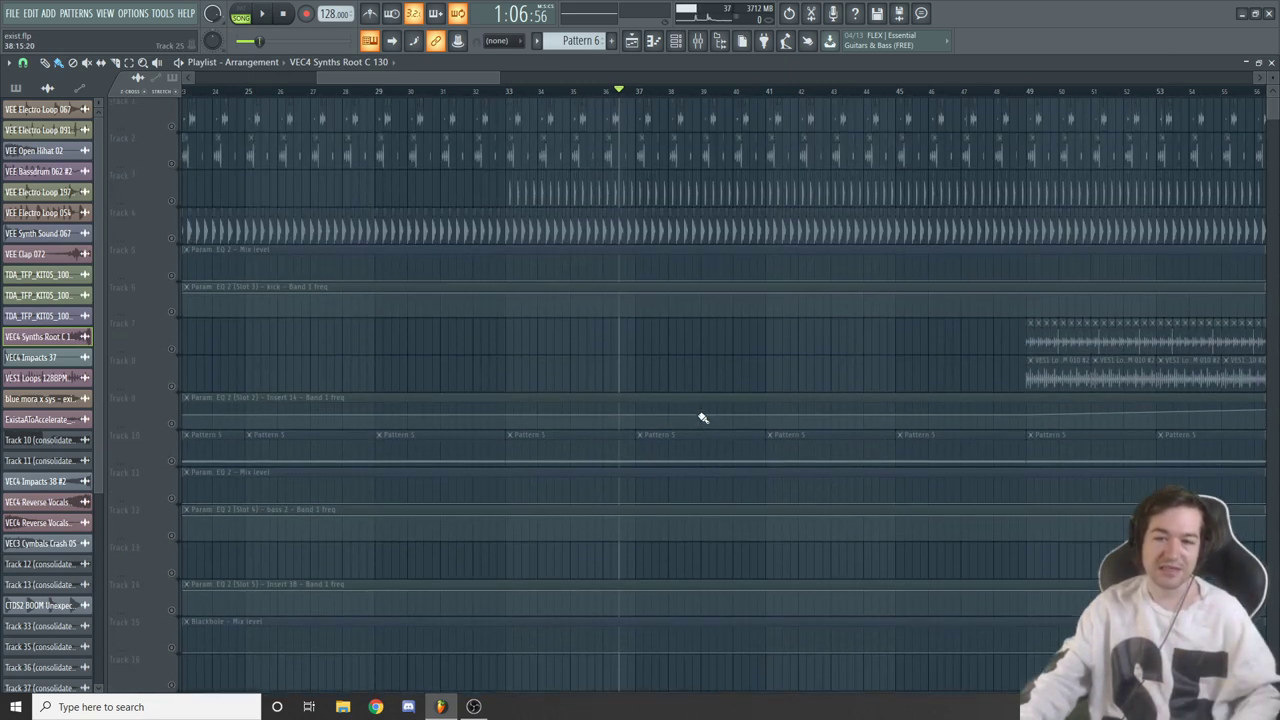
{"action": "scroll", "coordinate": [703, 418], "scroll_direction": "down", "scroll_amount": 8}
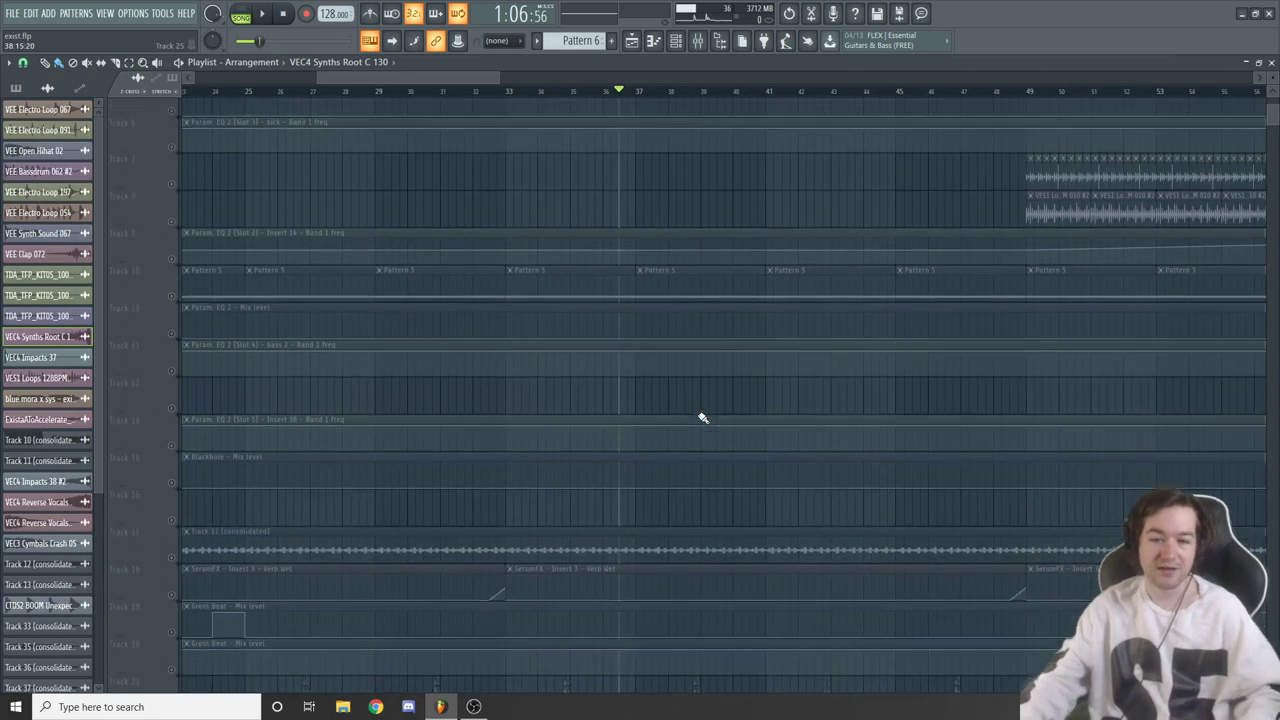
{"action": "scroll", "coordinate": [703, 418], "scroll_direction": "down", "scroll_amount": 10}
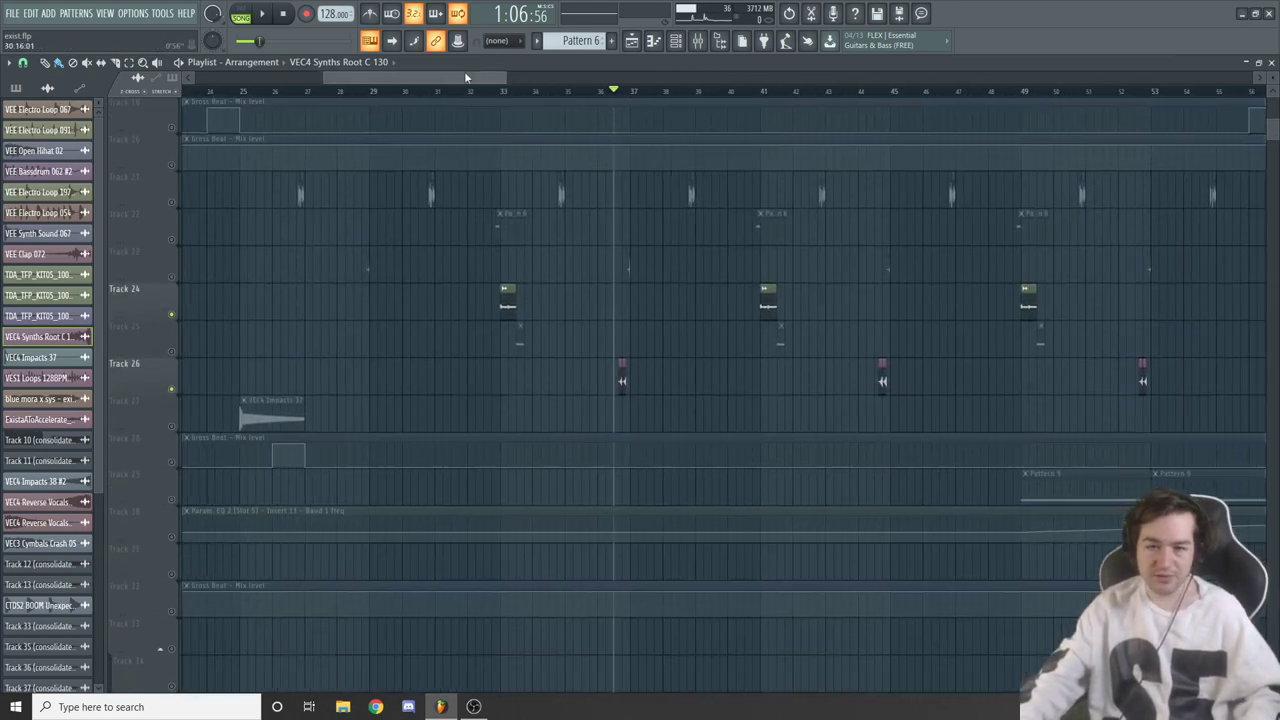
{"action": "left_click_drag", "start_coordinate": [464, 71], "coordinate": [487, 72]}
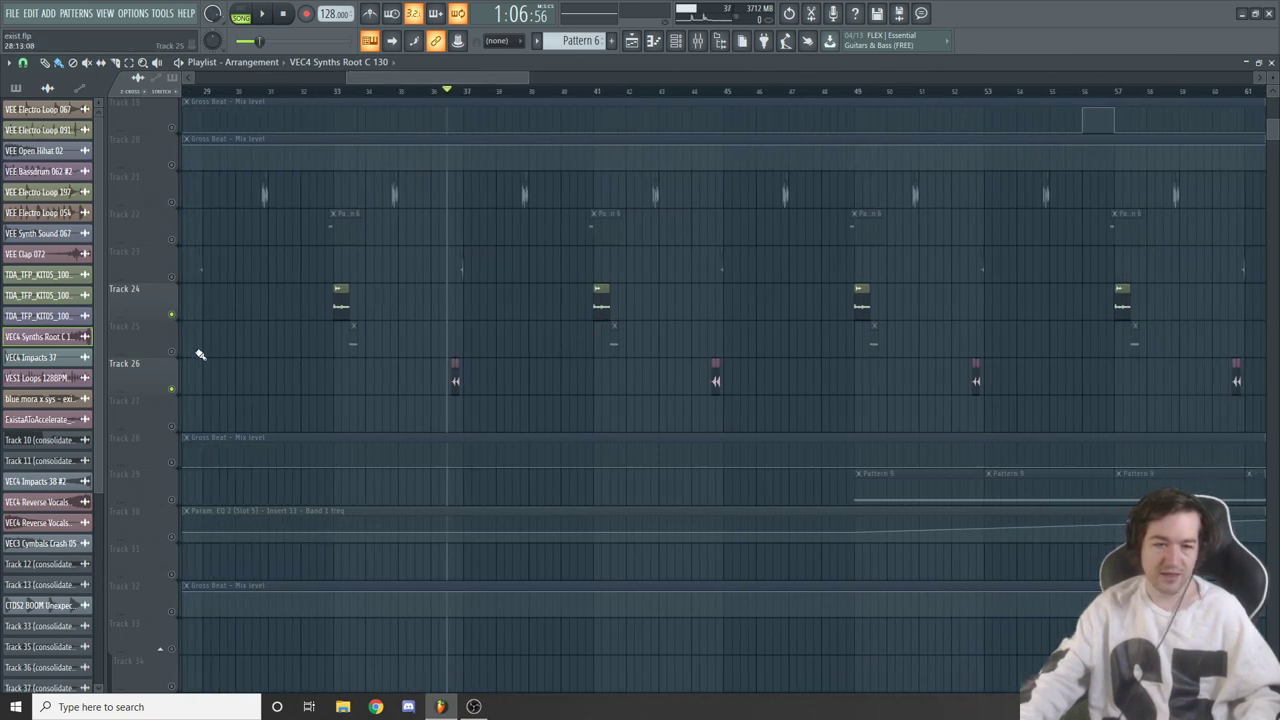
{"action": "scroll", "coordinate": [514, 279], "scroll_direction": "up", "scroll_amount": 2}
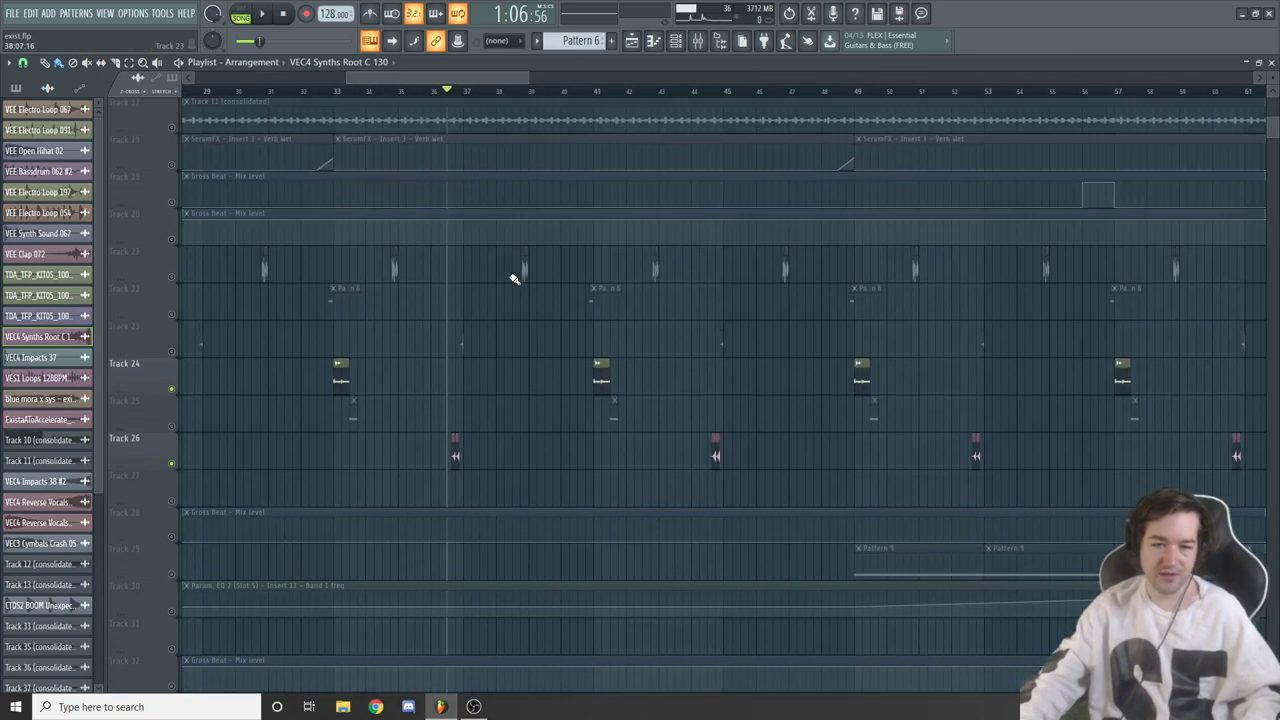
{"action": "scroll", "coordinate": [514, 279], "scroll_direction": "down", "scroll_amount": 7}
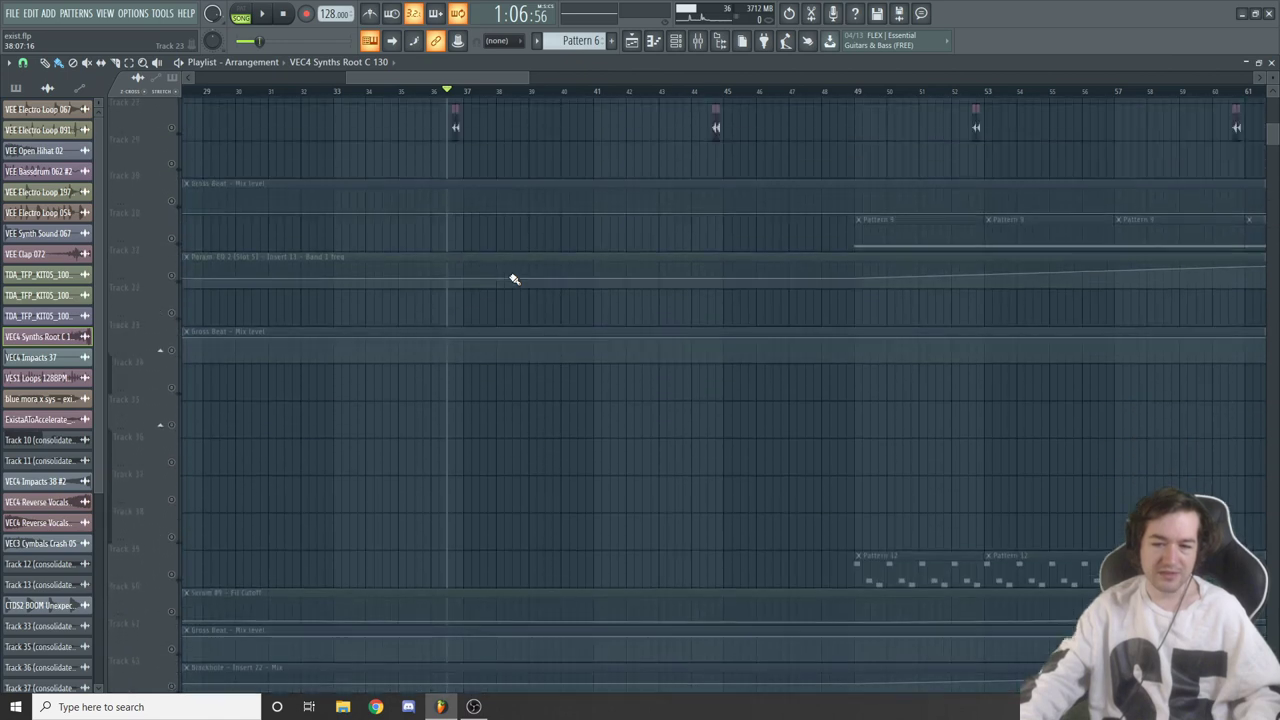
{"action": "scroll", "coordinate": [514, 279], "scroll_direction": "up", "scroll_amount": 7}
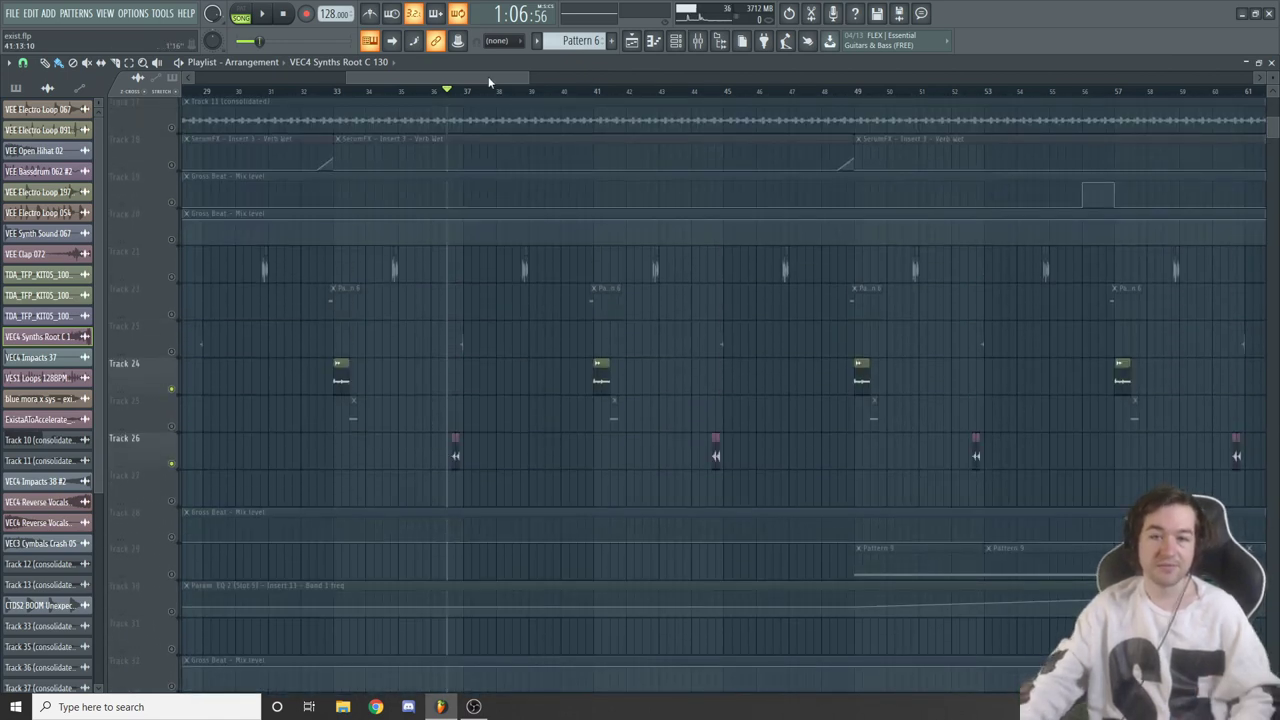
Solo Track 27 with the VEC4 Impacts 37 clip together with Track 28's Gross Beat automation, and play them from bar 25
{"action": "left_click_drag", "start_coordinate": [489, 82], "coordinate": [480, 514]}
{"action": "scroll", "coordinate": [397, 409], "scroll_direction": "up", "scroll_amount": 6}
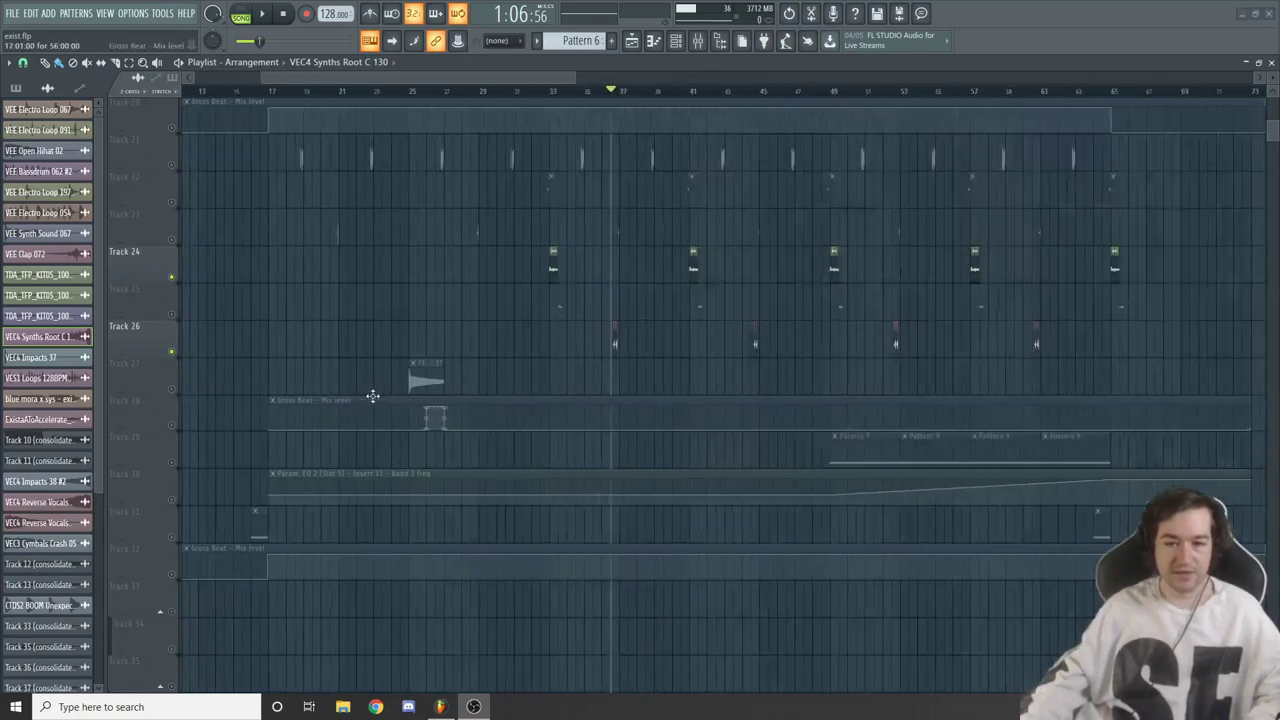
{"action": "right_click", "coordinate": [176, 391]}
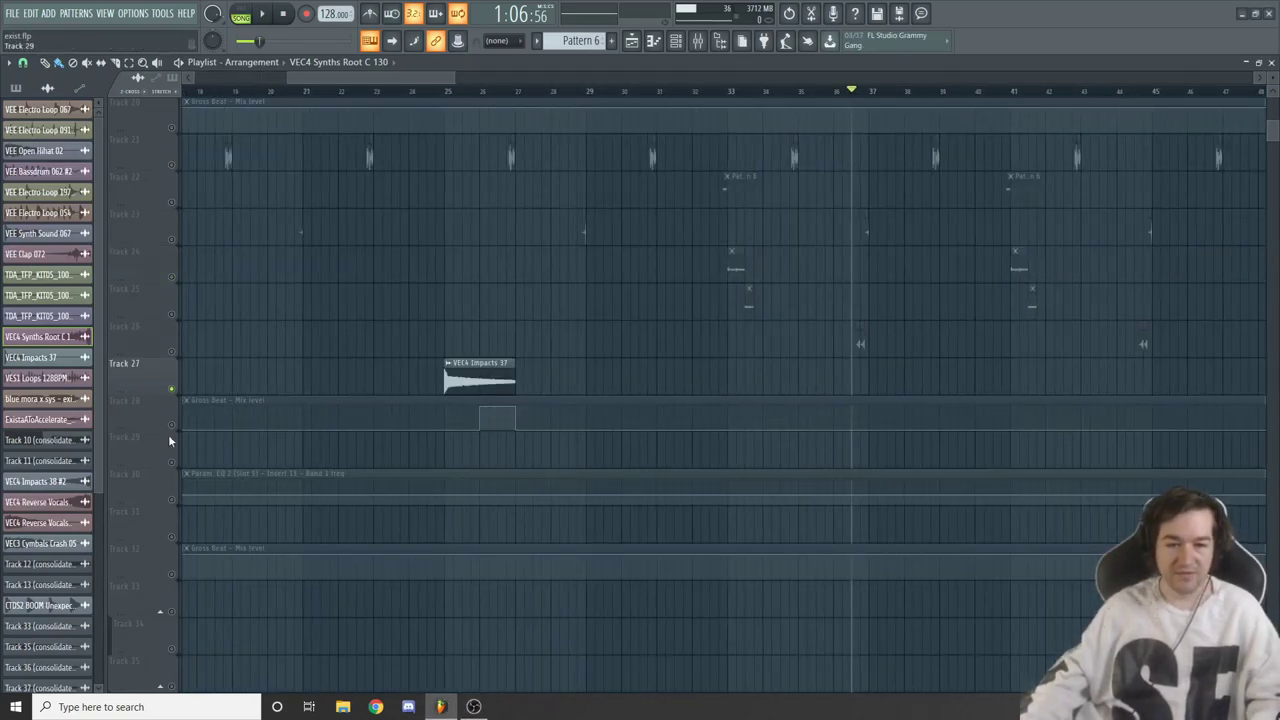
{"action": "left_click", "coordinate": [171, 425]}
{"action": "left_click", "coordinate": [446, 91]}
{"action": "key", "text": "space"}
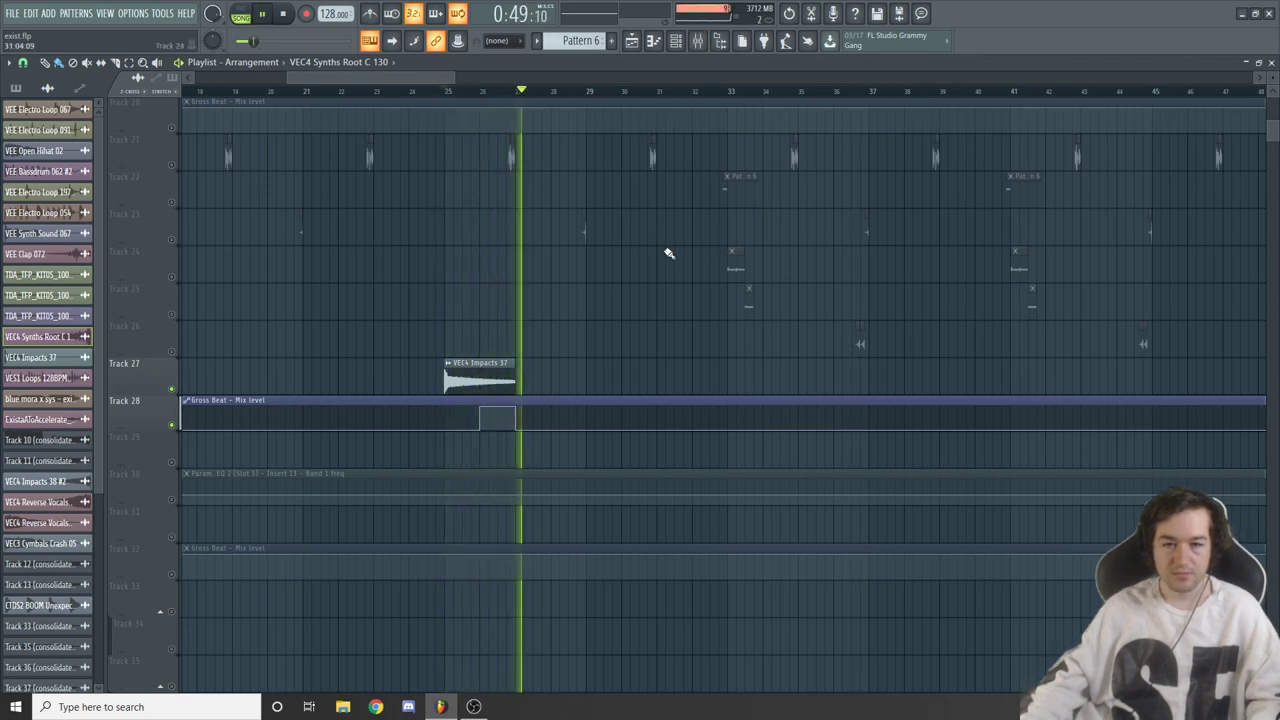
{"action": "key", "text": "space"}
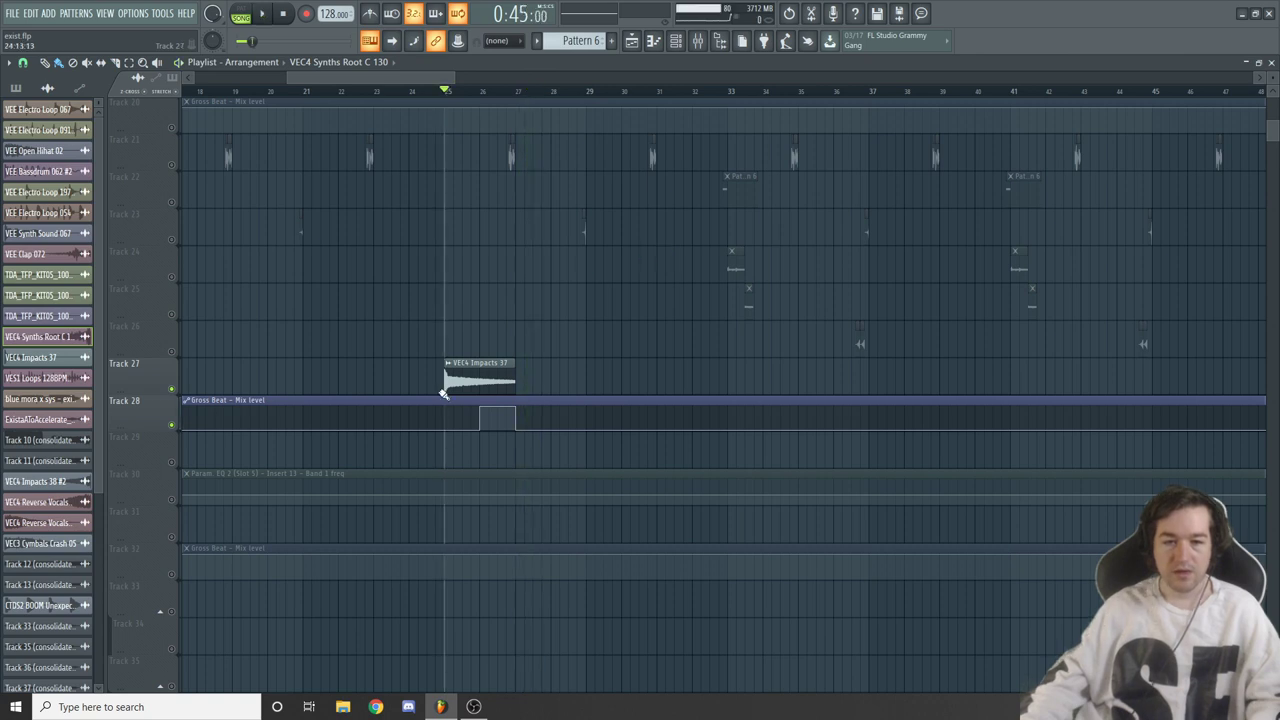
Play the soloed impact from bar 25 with the mixer showing and select its channel, Insert 37
{"action": "left_click", "coordinate": [699, 48]}
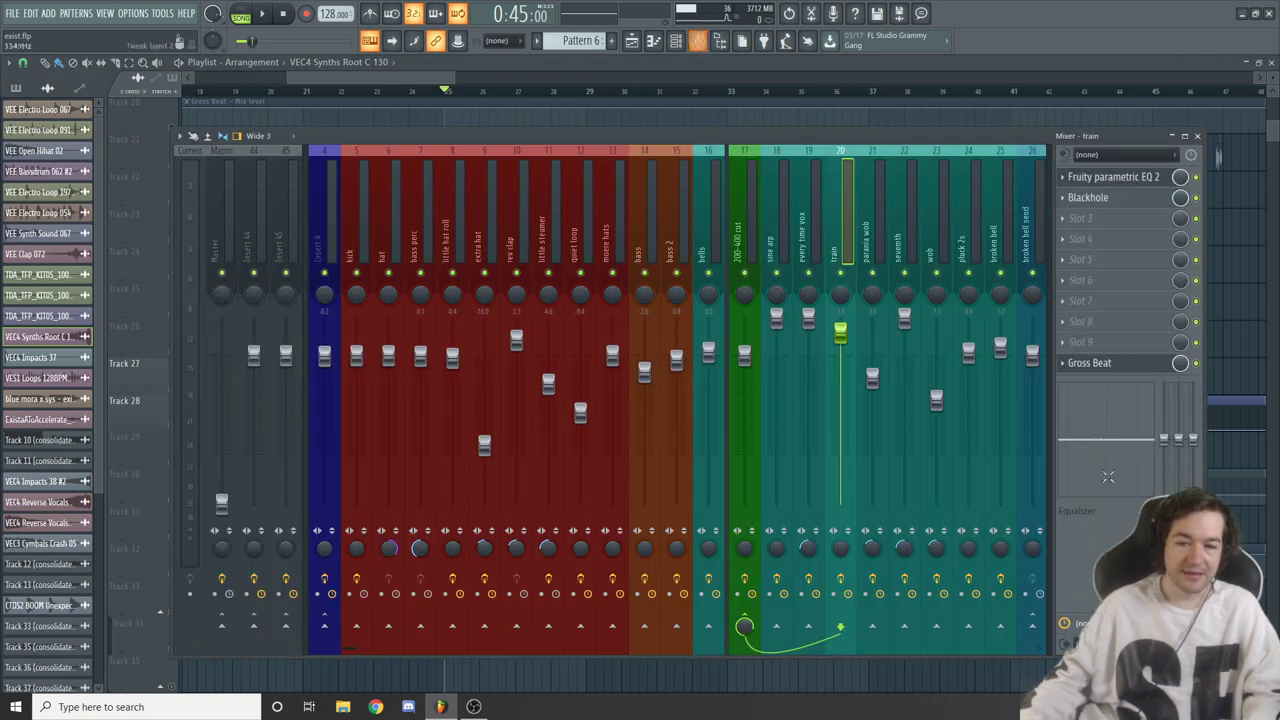
{"action": "key", "text": "space"}
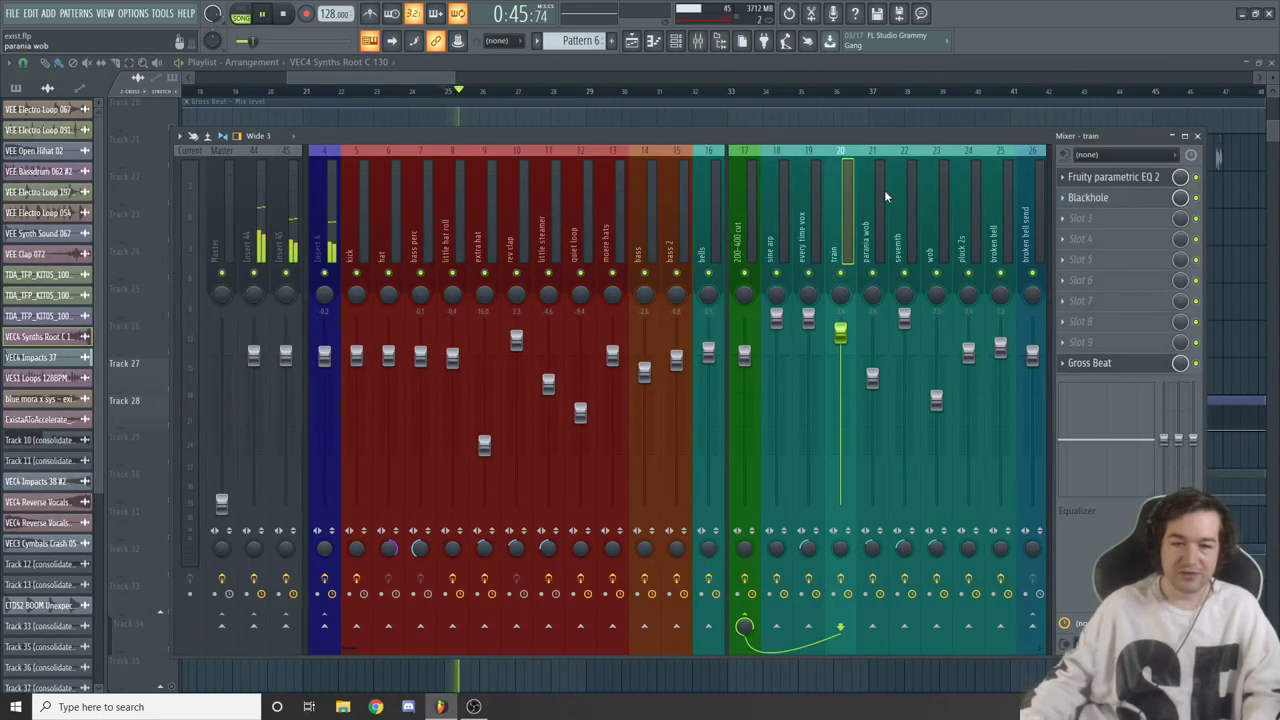
{"action": "scroll", "coordinate": [884, 190], "scroll_direction": "down", "scroll_amount": 6}
{"action": "left_click", "coordinate": [812, 212]}
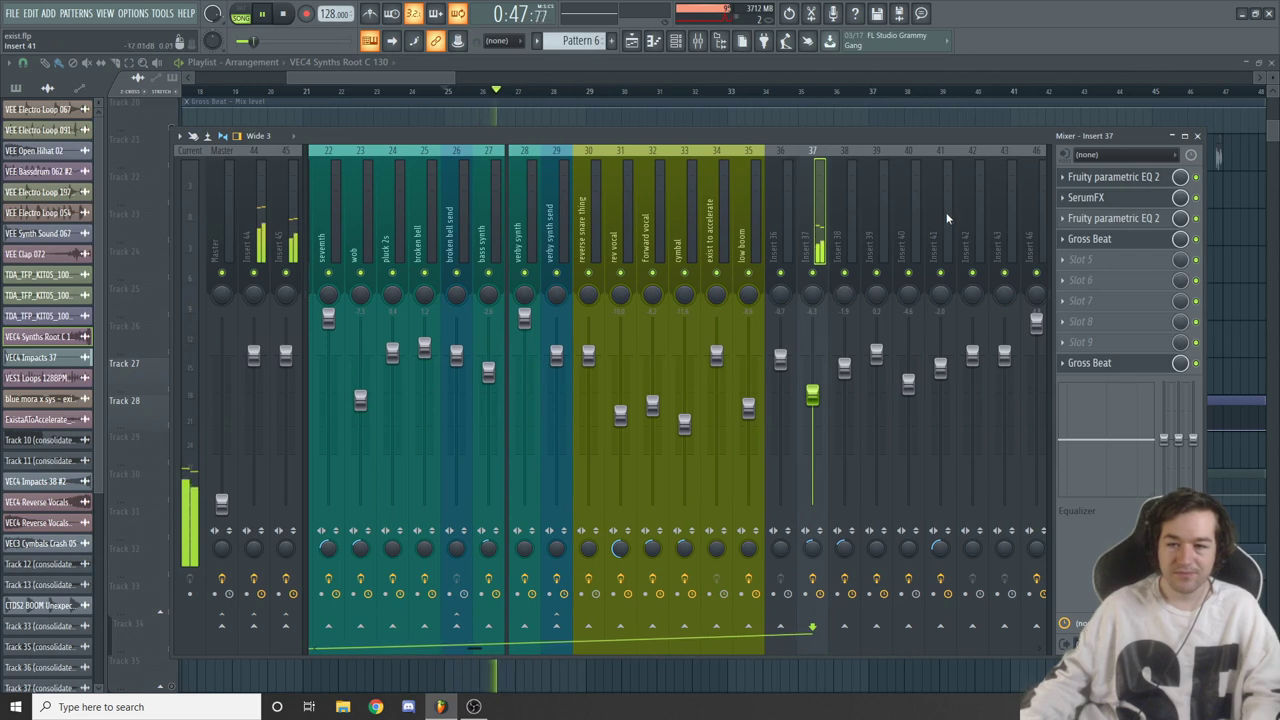
{"action": "key", "text": "space"}
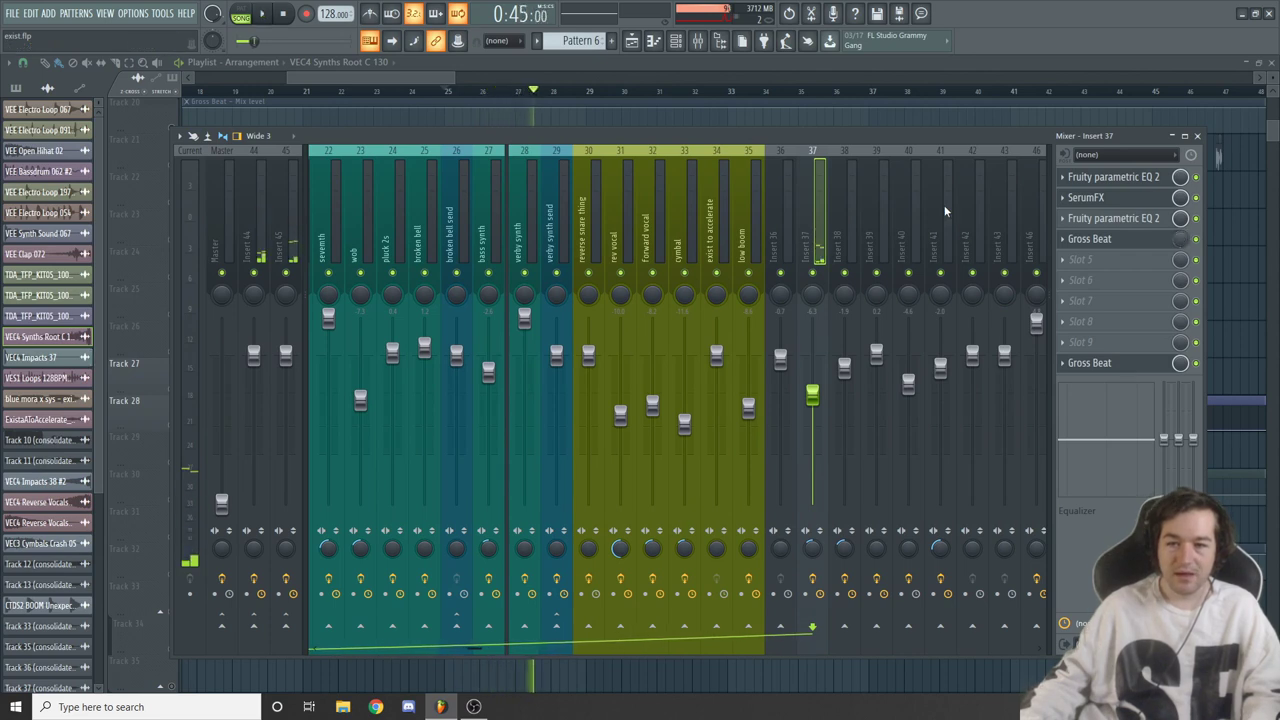
Open the Gross Beat in slot 4 of Insert 37, play the impact through its time pattern, and return to the playlist
{"action": "left_click", "coordinate": [1090, 240]}
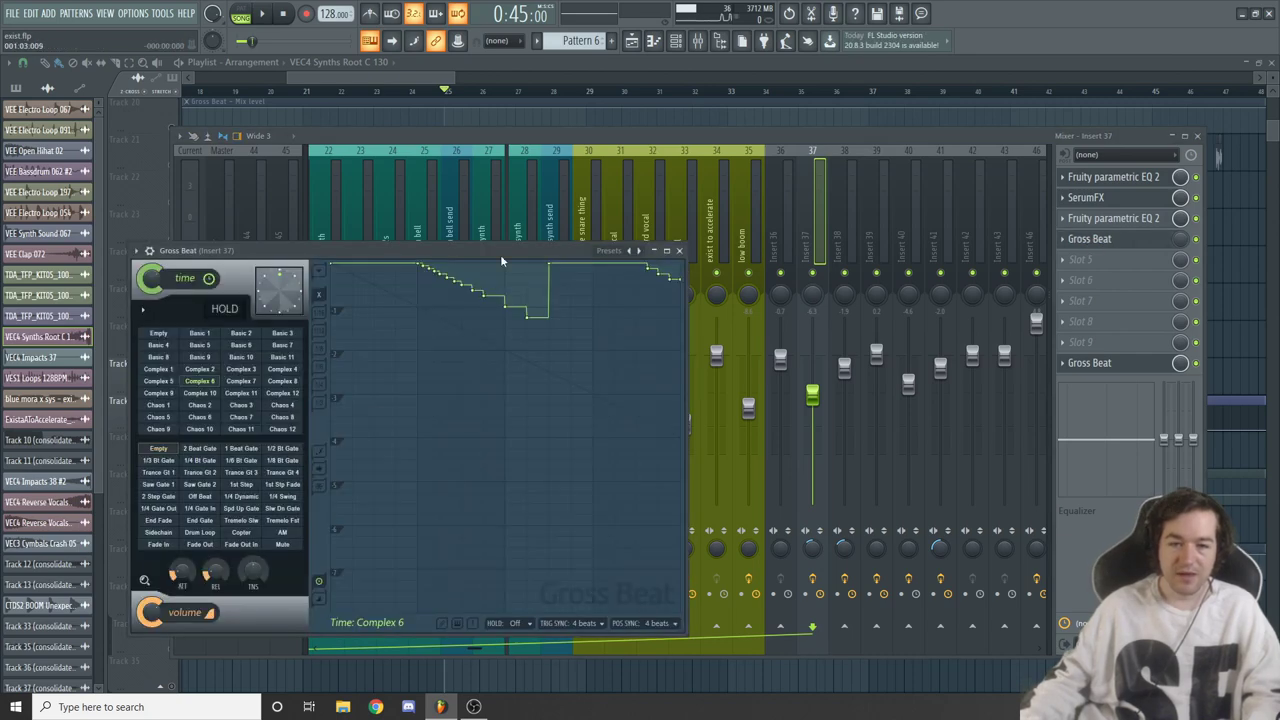
{"action": "left_click_drag", "start_coordinate": [501, 257], "coordinate": [569, 260]}
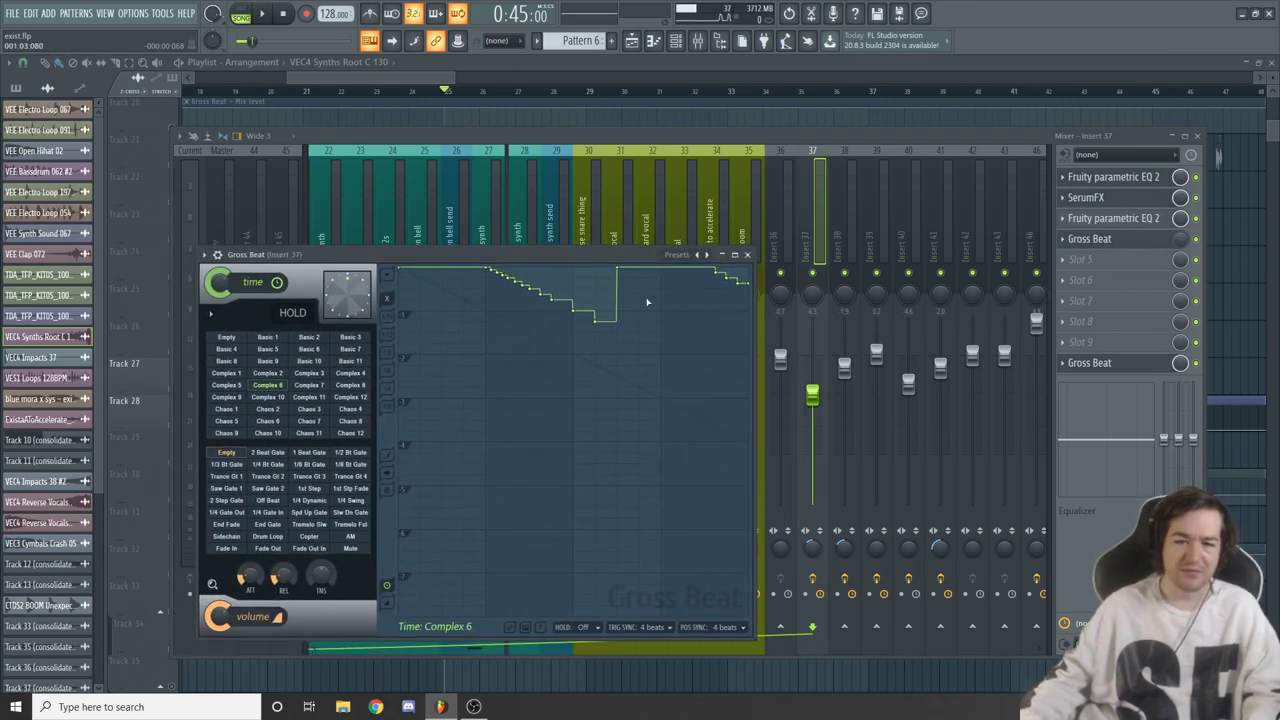
{"action": "key", "text": "space"}
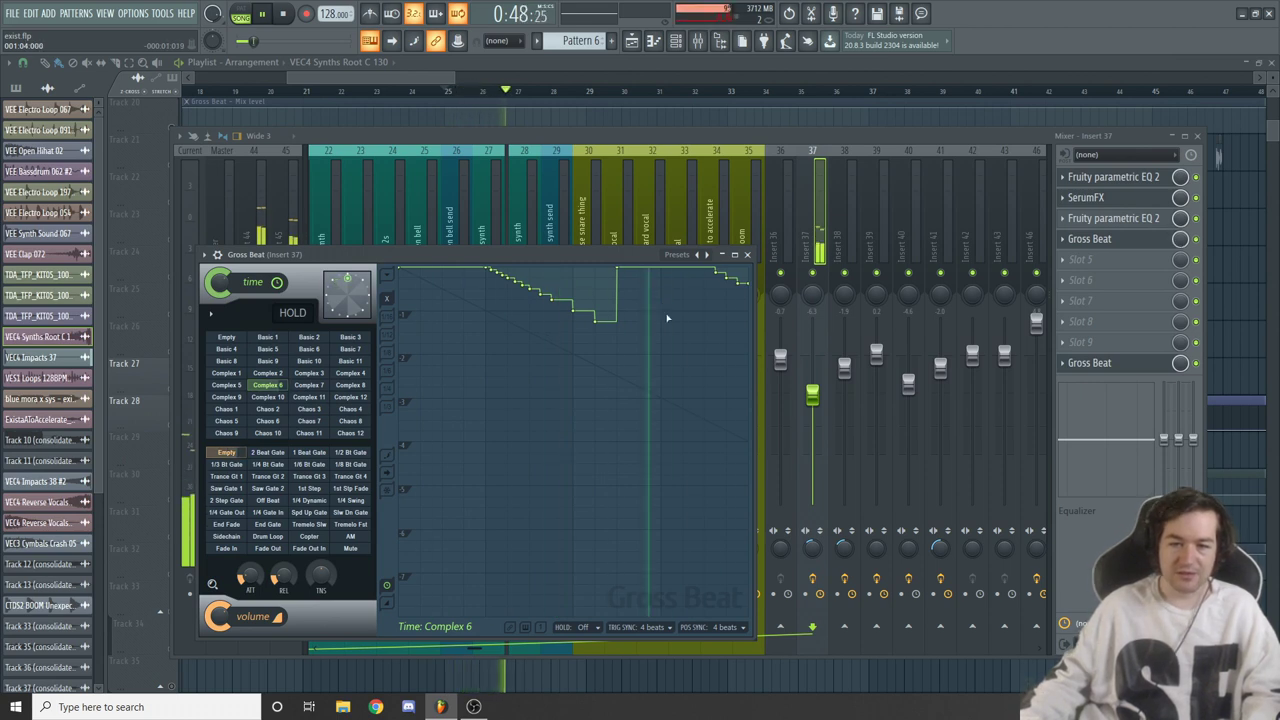
{"action": "key", "text": "F5"}
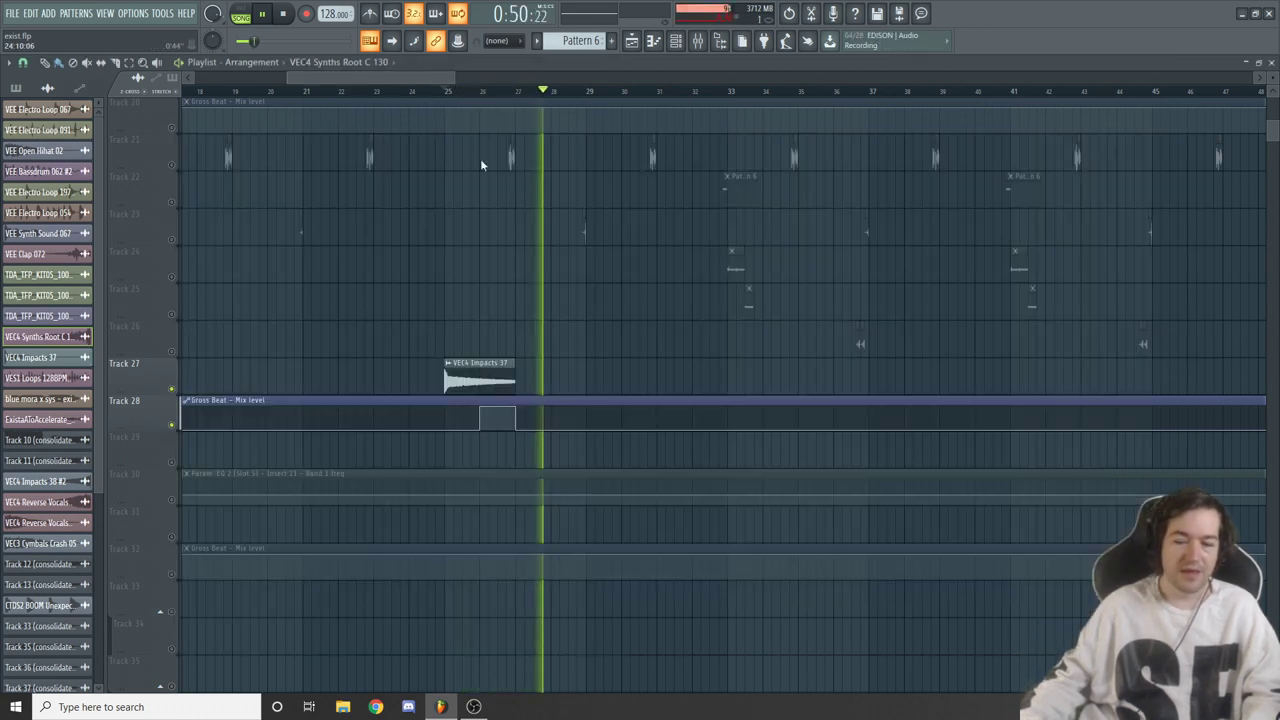
{"action": "key", "text": "space"}
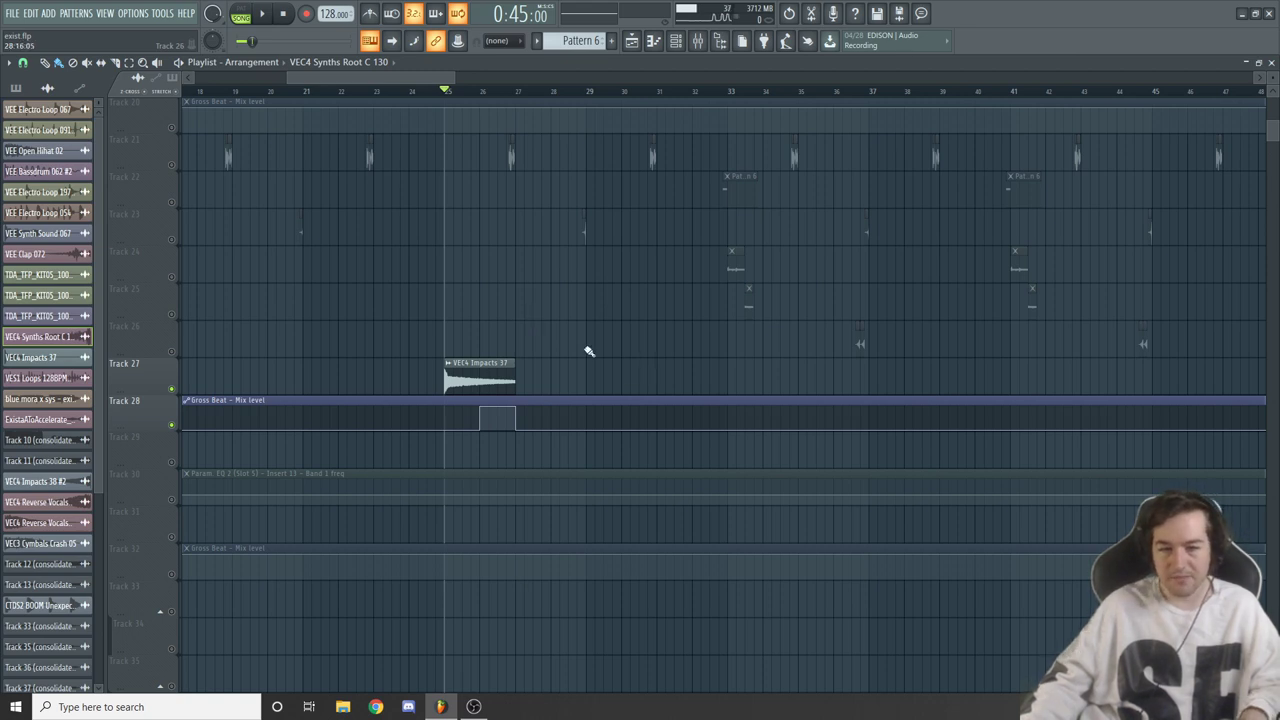
Unsolo Tracks 27 and 28 so that all playlist tracks are active again
{"action": "scroll", "coordinate": [588, 351], "scroll_direction": "down", "scroll_amount": 5, "text": "ctrl"}
{"action": "scroll", "coordinate": [530, 315], "scroll_direction": "up", "scroll_amount": 3}
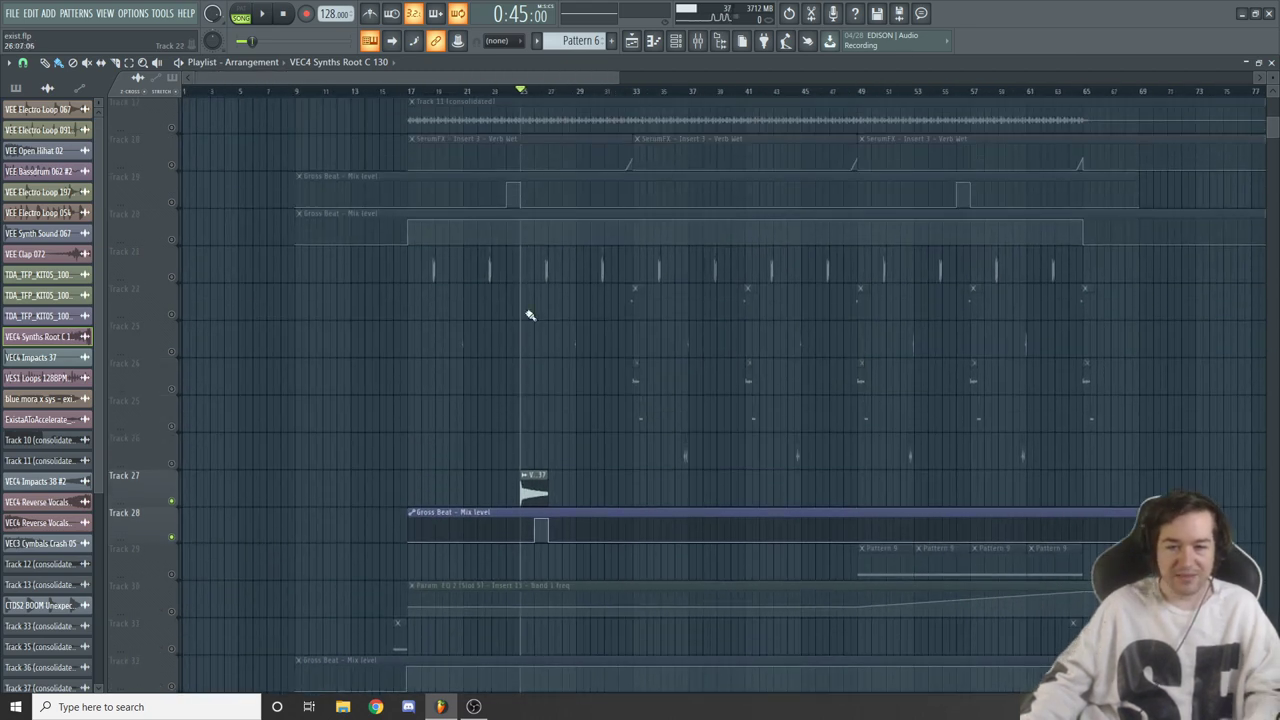
{"action": "scroll", "coordinate": [510, 370], "scroll_direction": "up", "scroll_amount": 4}
{"action": "scroll", "coordinate": [629, 134], "scroll_direction": "down", "scroll_amount": 5}
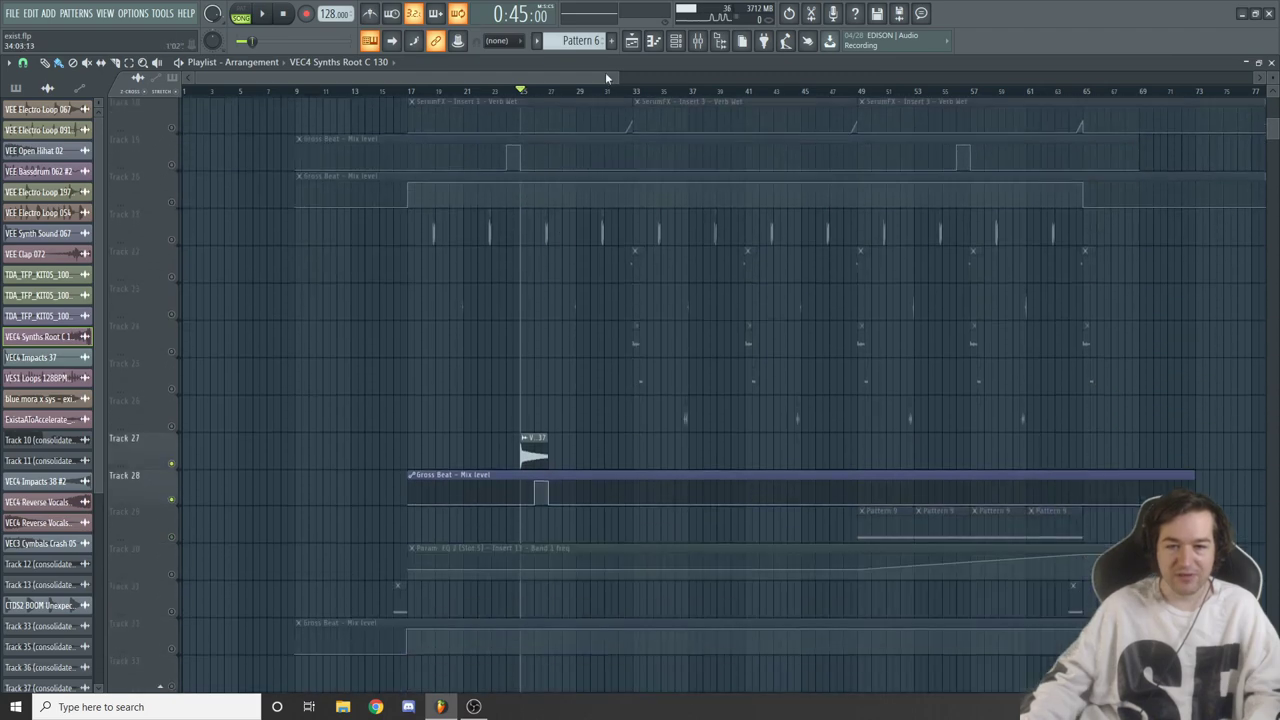
{"action": "left_click_drag", "start_coordinate": [608, 77], "coordinate": [632, 146]}
{"action": "left_click", "coordinate": [171, 497], "text": "ctrl"}
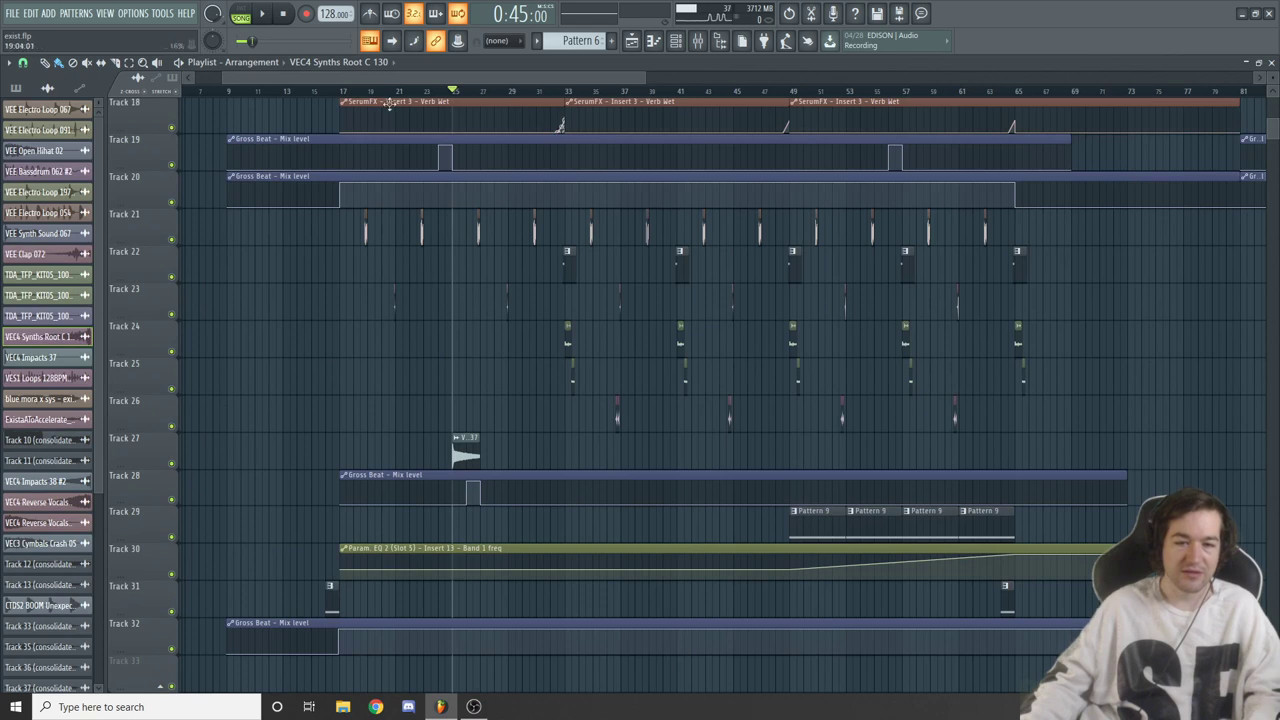
Play the full arrangement from just before bar 23 through the impact on Track 27
{"action": "left_click", "coordinate": [426, 94]}
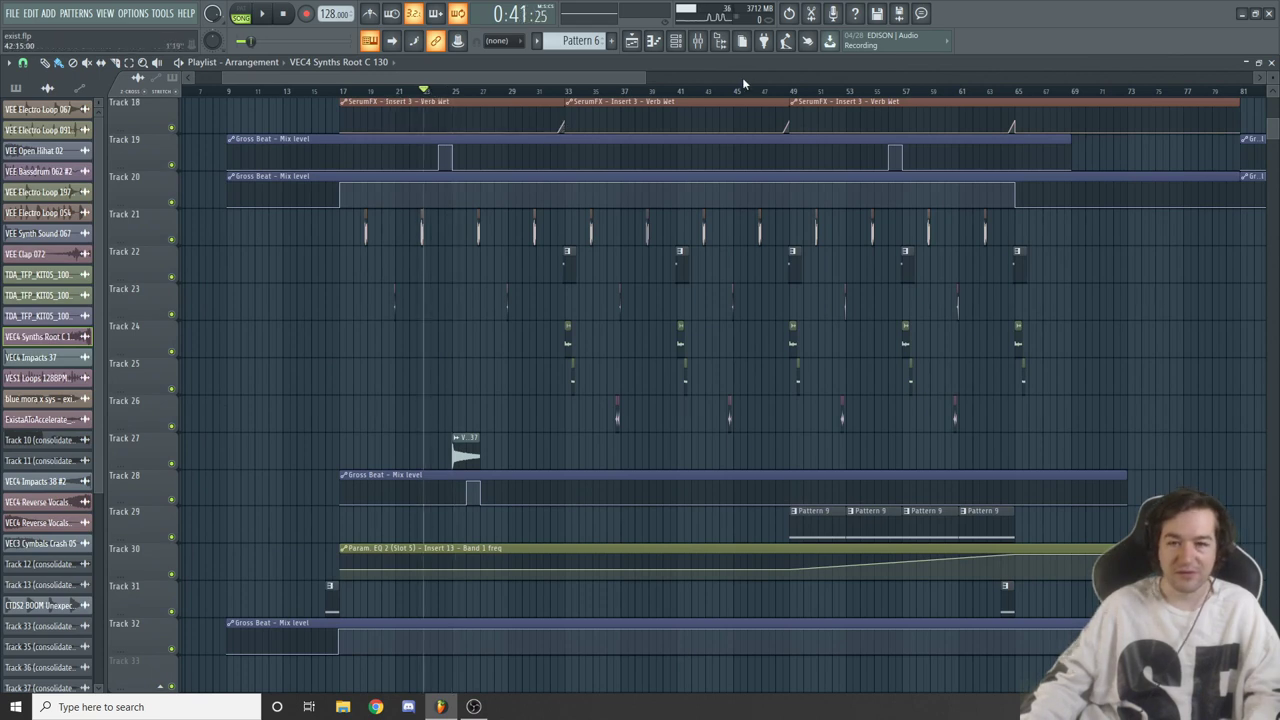
{"action": "left_click", "coordinate": [697, 40]}
{"action": "key", "text": "space"}
{"action": "key", "text": "F9"}
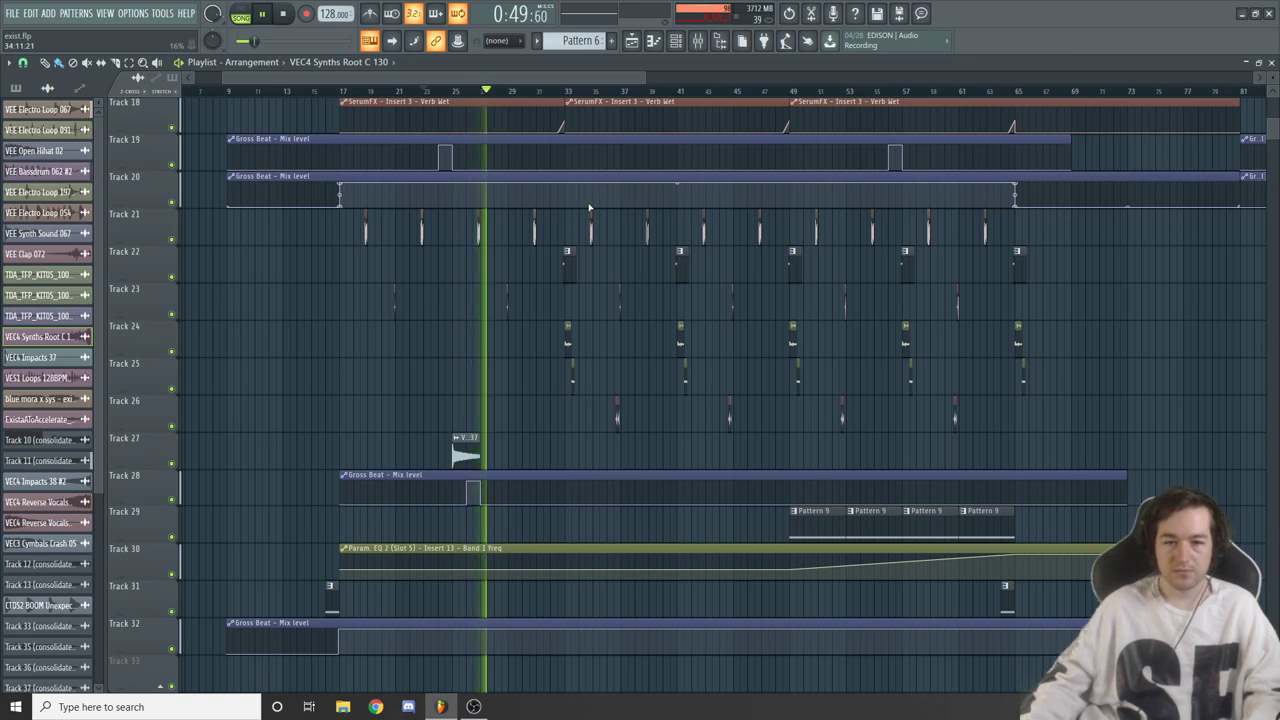
{"action": "key", "text": "space"}
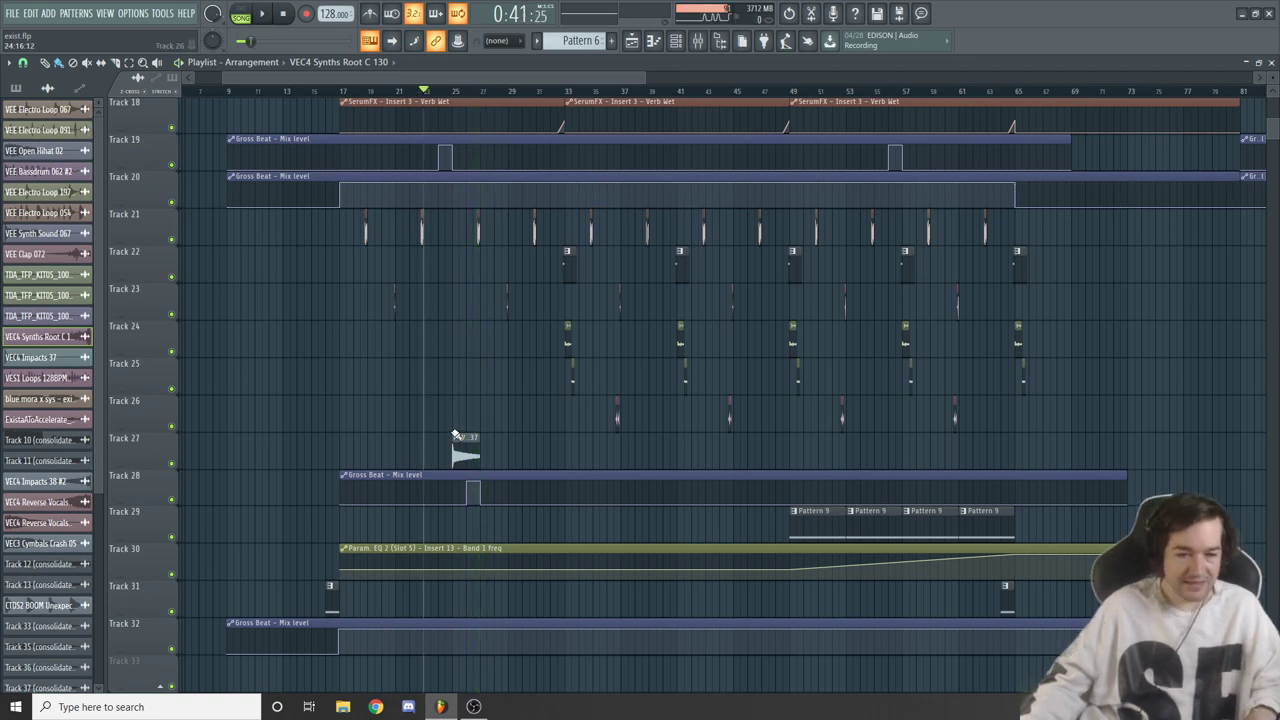
{"action": "scroll", "coordinate": [460, 400], "scroll_direction": "up", "scroll_amount": 5}
{"action": "scroll", "coordinate": [460, 330], "scroll_direction": "down", "scroll_amount": 5}
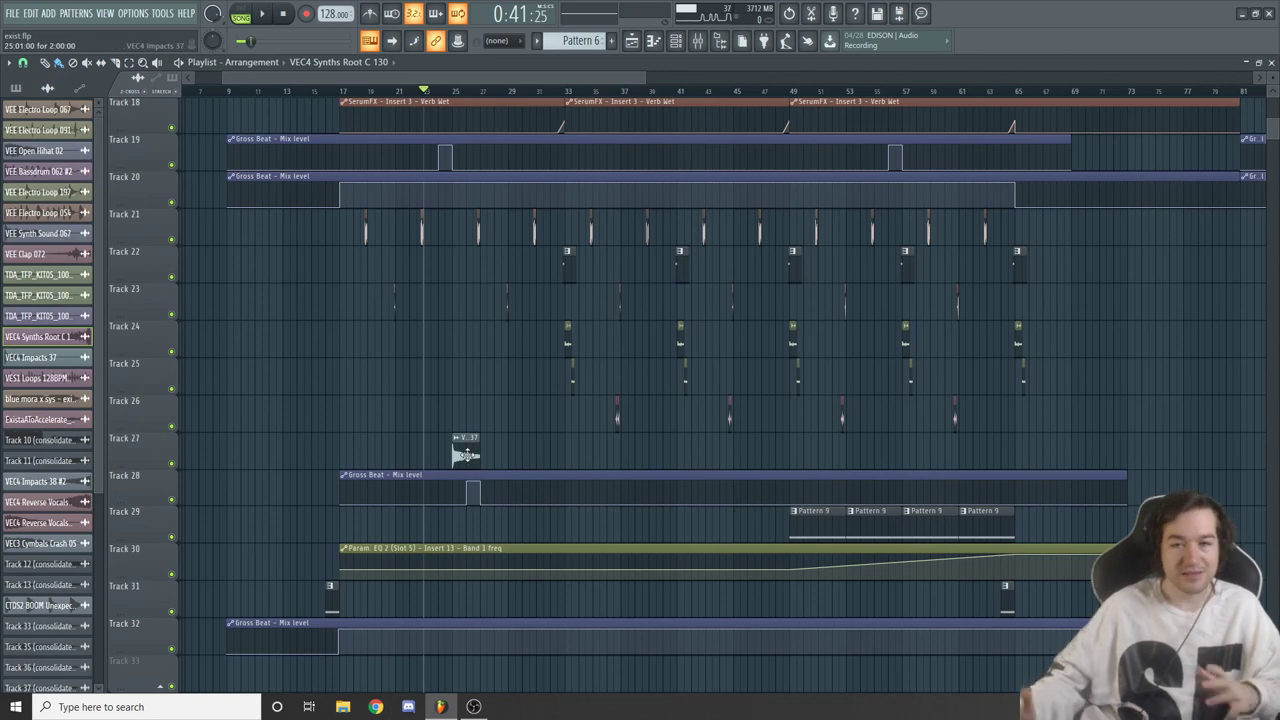
{"action": "scroll", "coordinate": [508, 448], "scroll_direction": "up", "scroll_amount": 3}
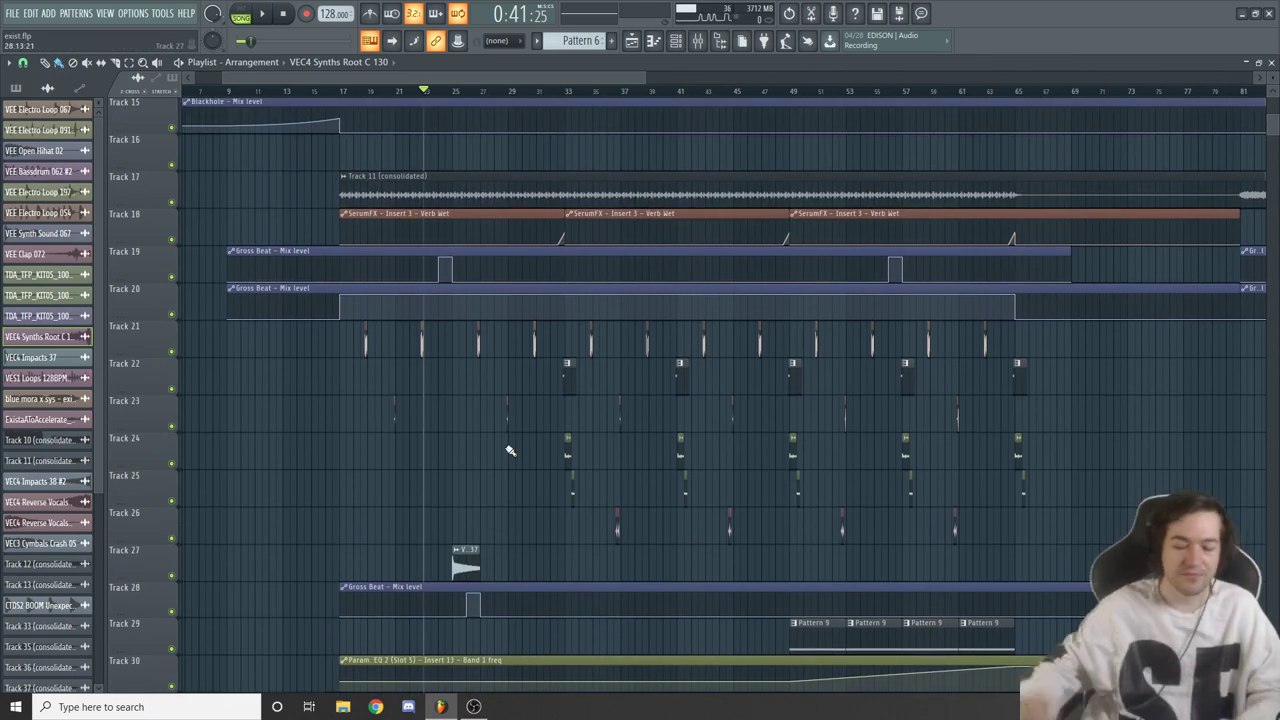
{"action": "scroll", "coordinate": [575, 424], "scroll_direction": "down", "scroll_amount": 3}
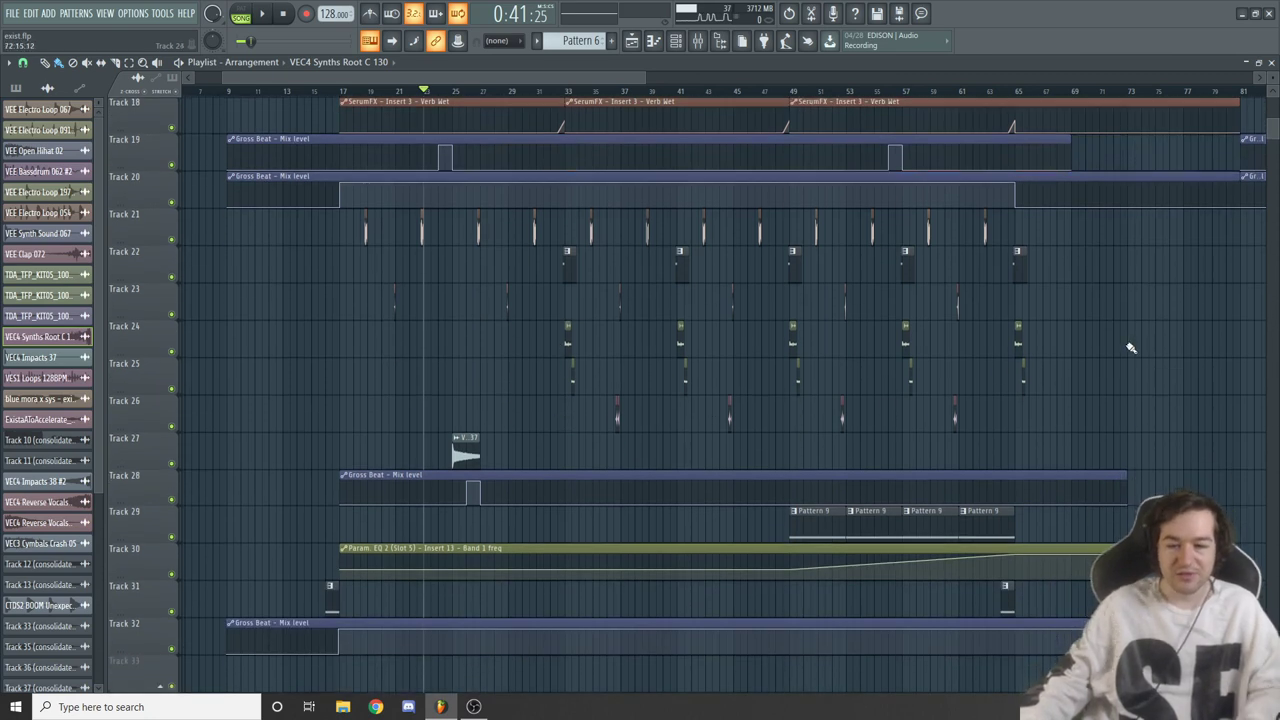
Move the playhead to bar 49, where the Track 29 clips begin, and show Pattern 9 in the channel rack
{"action": "scroll", "coordinate": [948, 515], "scroll_direction": "down", "scroll_amount": 3}
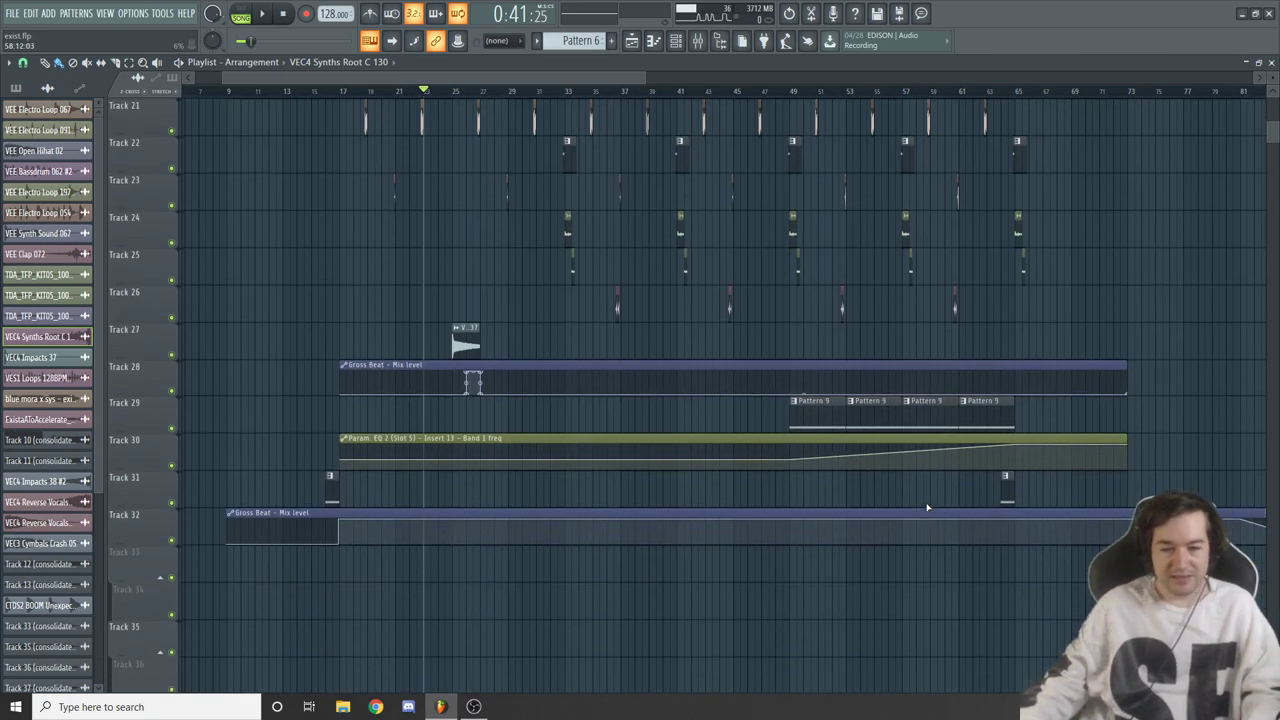
{"action": "left_click", "coordinate": [791, 91]}
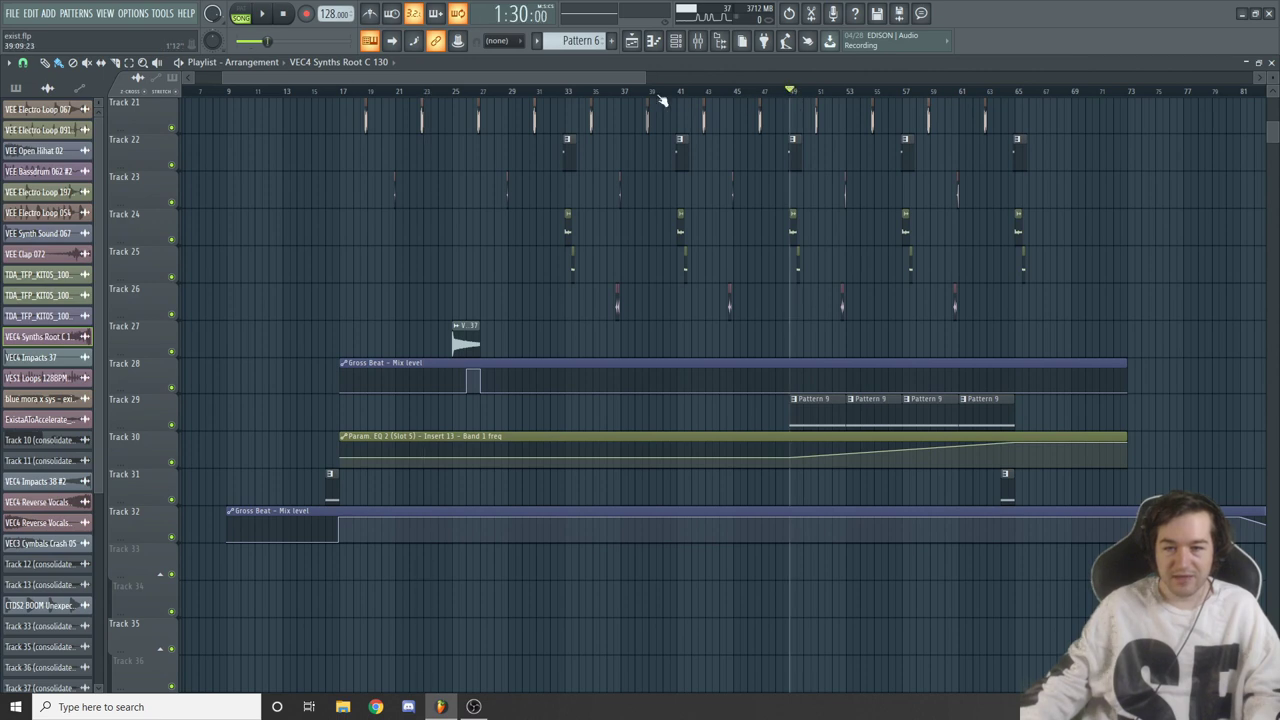
{"action": "left_click", "coordinate": [676, 41]}
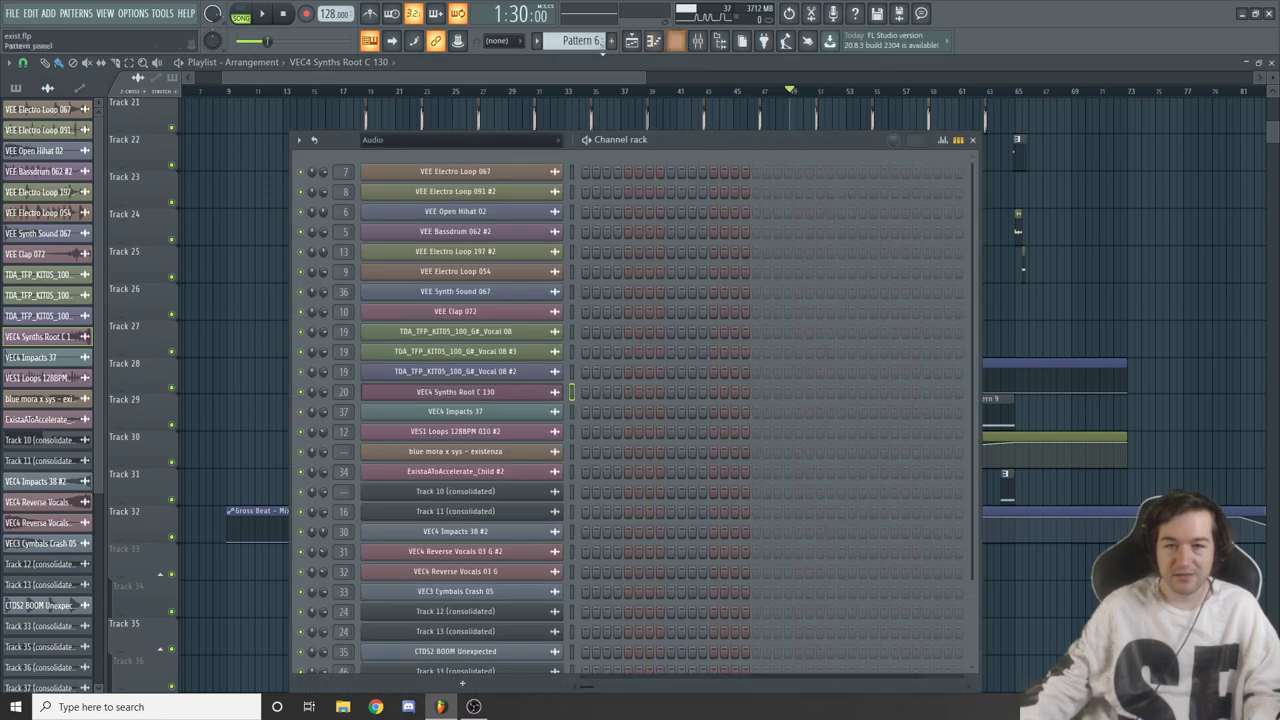
{"action": "scroll", "coordinate": [598, 41], "scroll_direction": "down", "scroll_amount": 2}
{"action": "scroll", "coordinate": [565, 41], "scroll_direction": "down", "scroll_amount": 1}
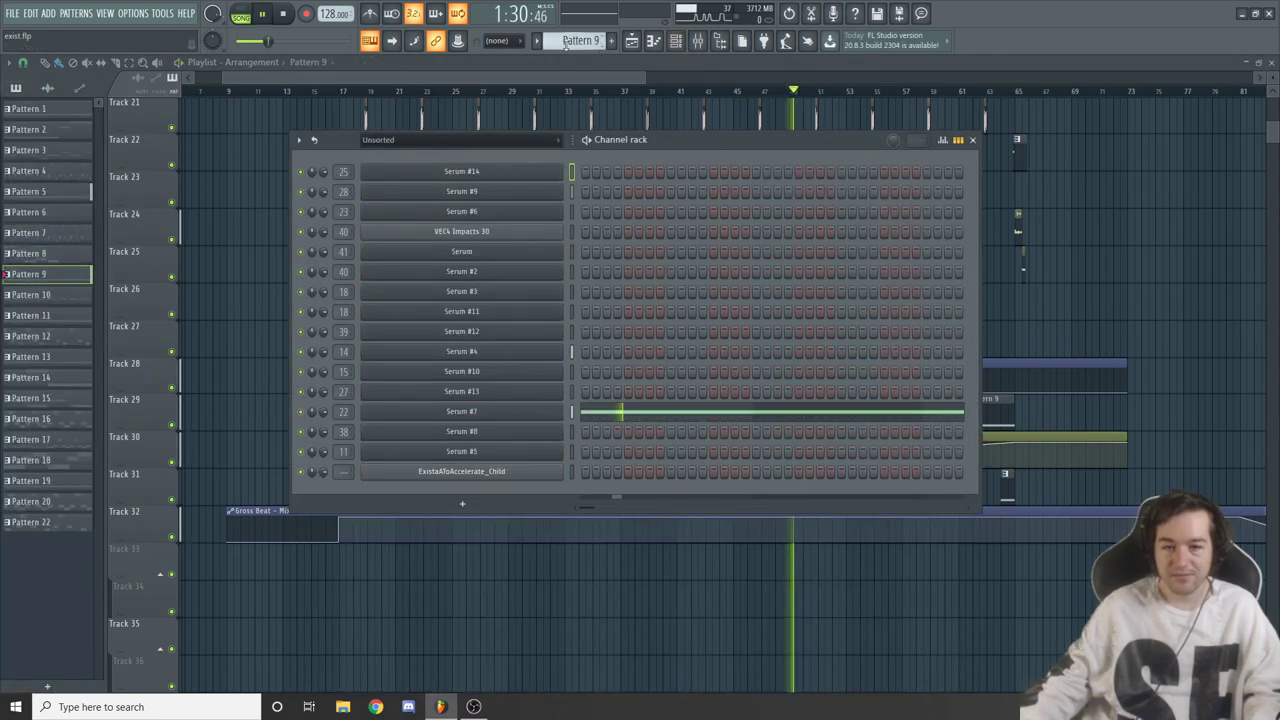
Switch from song to pattern playback and play Pattern 9 on its own with the channel rack showing
{"action": "left_click", "coordinate": [242, 18]}
{"action": "key", "text": "space"}
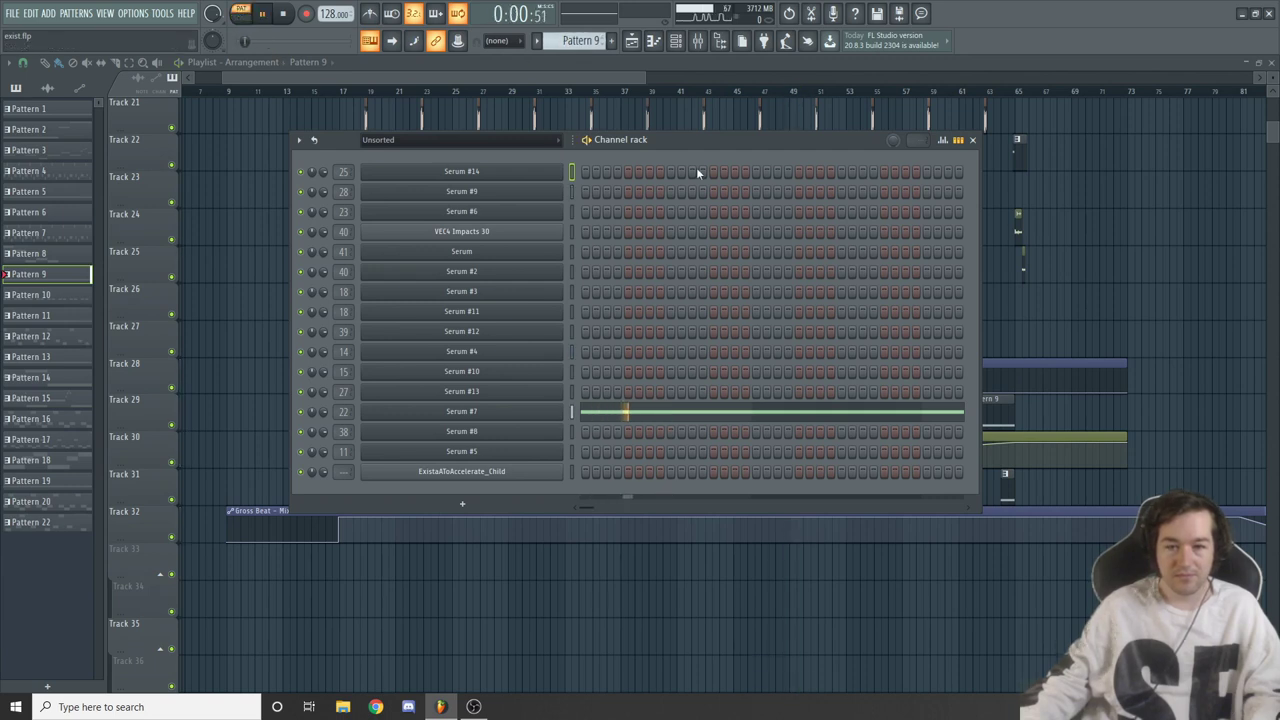
{"action": "left_click_drag", "start_coordinate": [720, 139], "coordinate": [706, 142]}
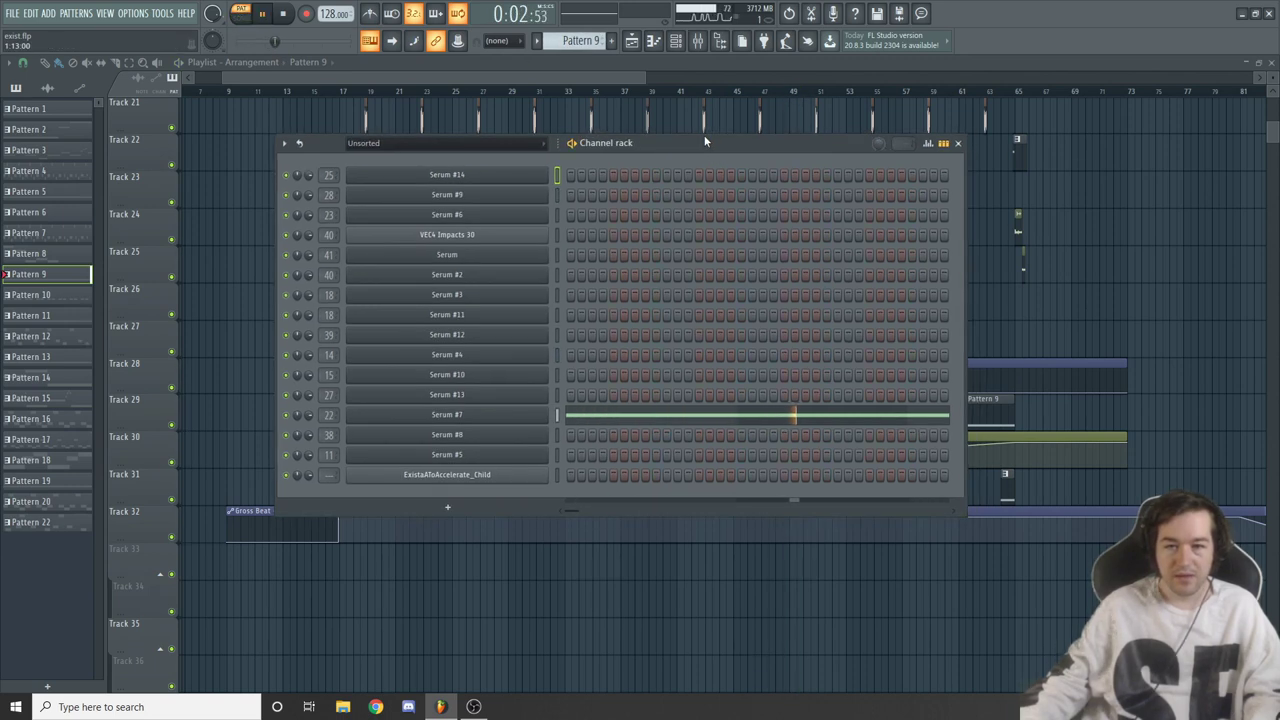
Stop the pattern playback and open Serum #7 to examine its oscillator and LFO settings, returning to the playlist when finished
{"action": "key", "text": "space"}
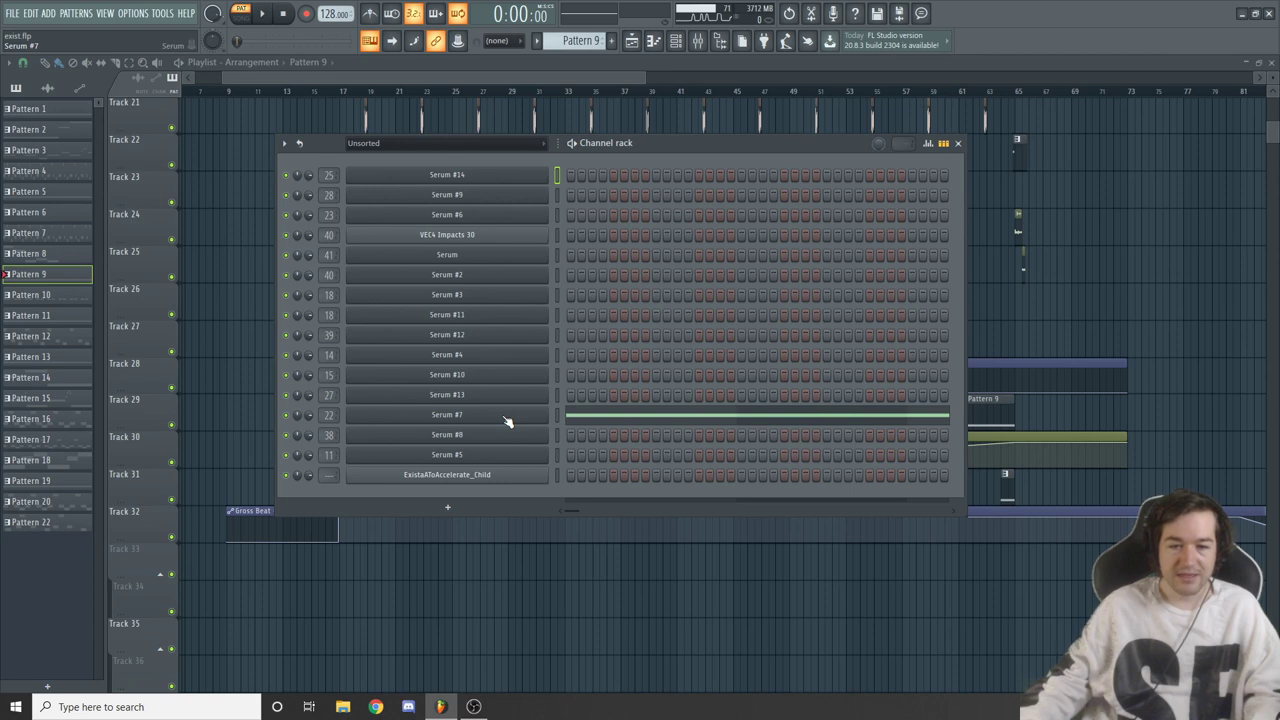
{"action": "left_click", "coordinate": [505, 417]}
{"action": "left_click_drag", "start_coordinate": [729, 174], "coordinate": [748, 149]}
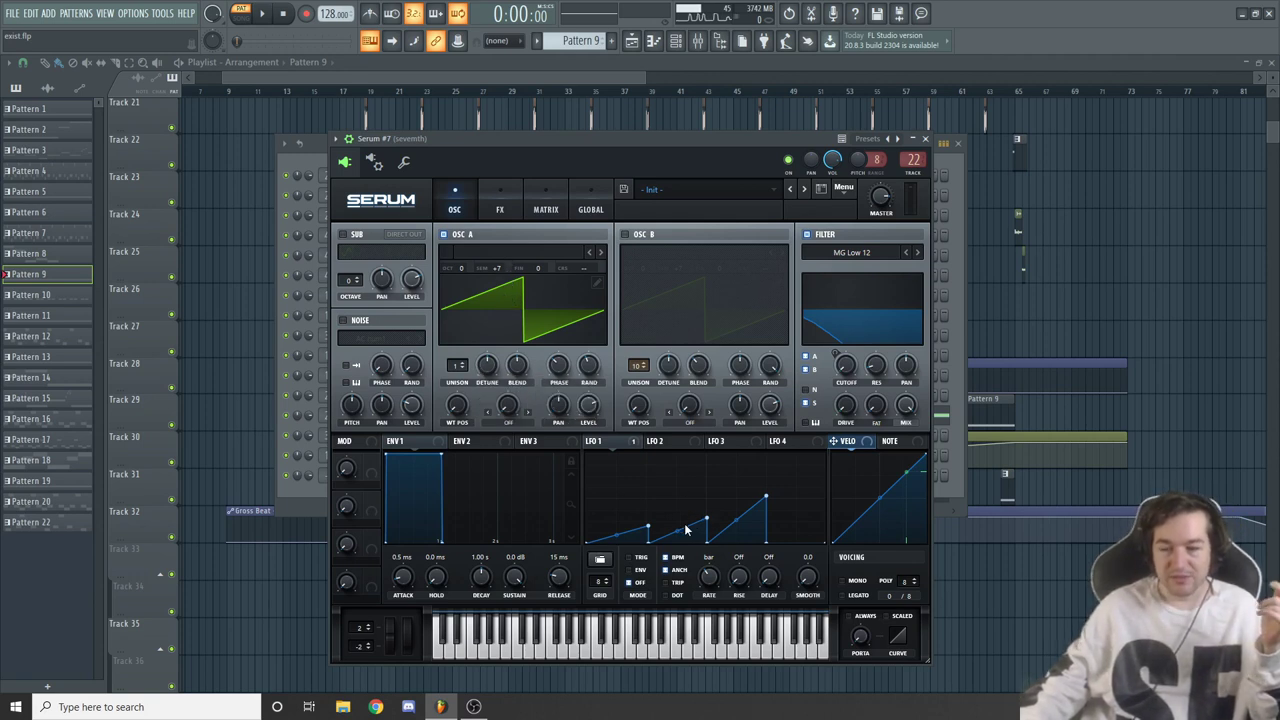
{"action": "left_click", "coordinate": [629, 70]}
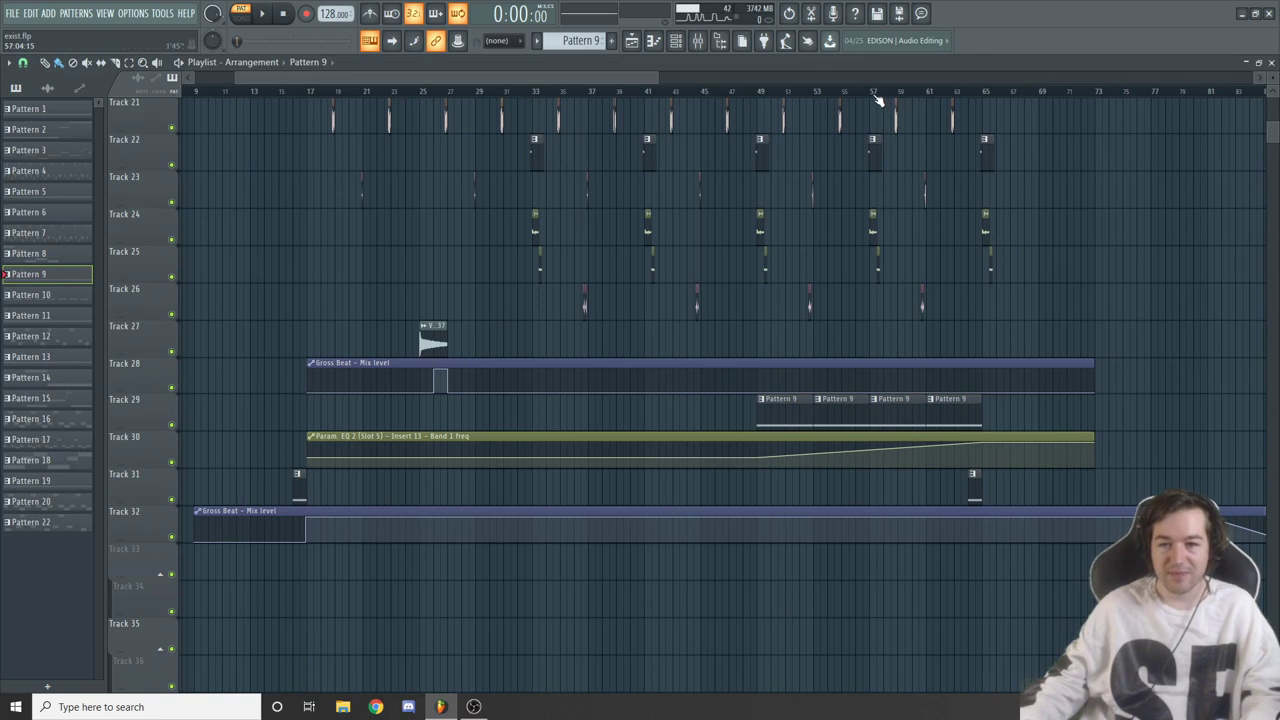
Set song playback to bar 57 and isolate Insert 2, Insert 3, bass, 200-400 cut and seventh in the mixer
{"action": "left_click", "coordinate": [872, 95]}
{"action": "scroll", "coordinate": [954, 368], "scroll_direction": "up", "scroll_amount": 4}
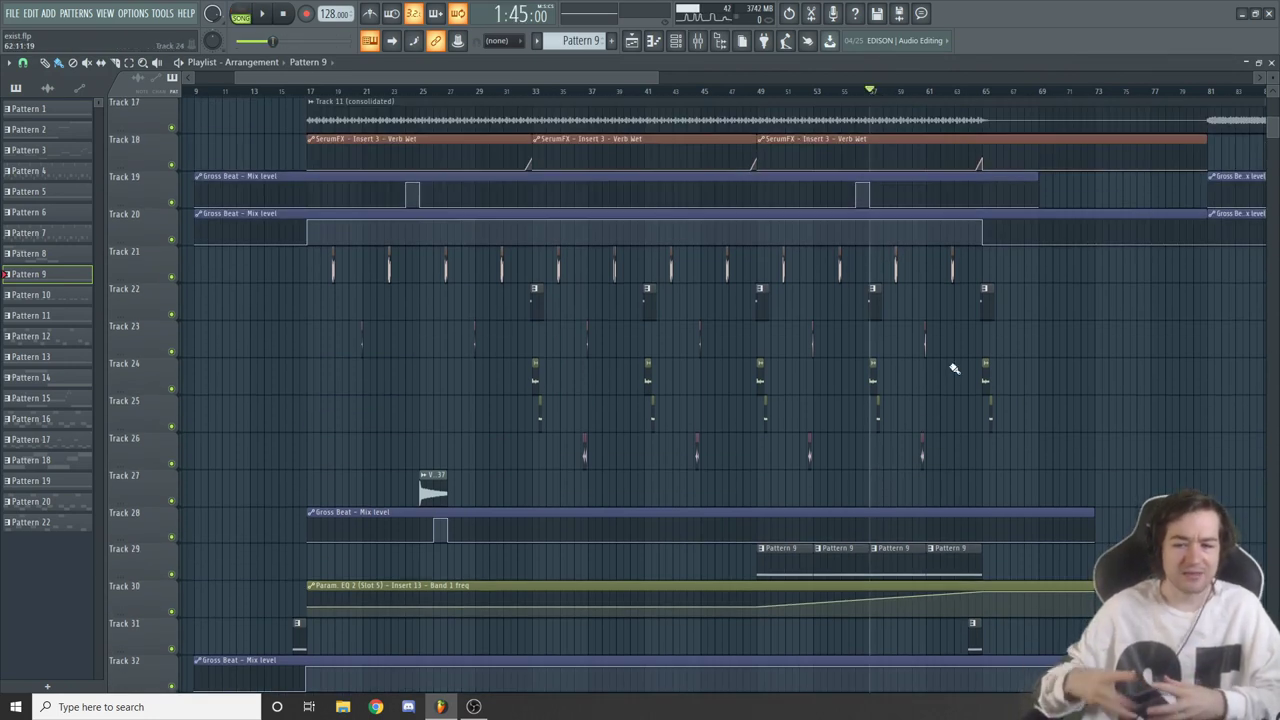
{"action": "left_click", "coordinate": [697, 40]}
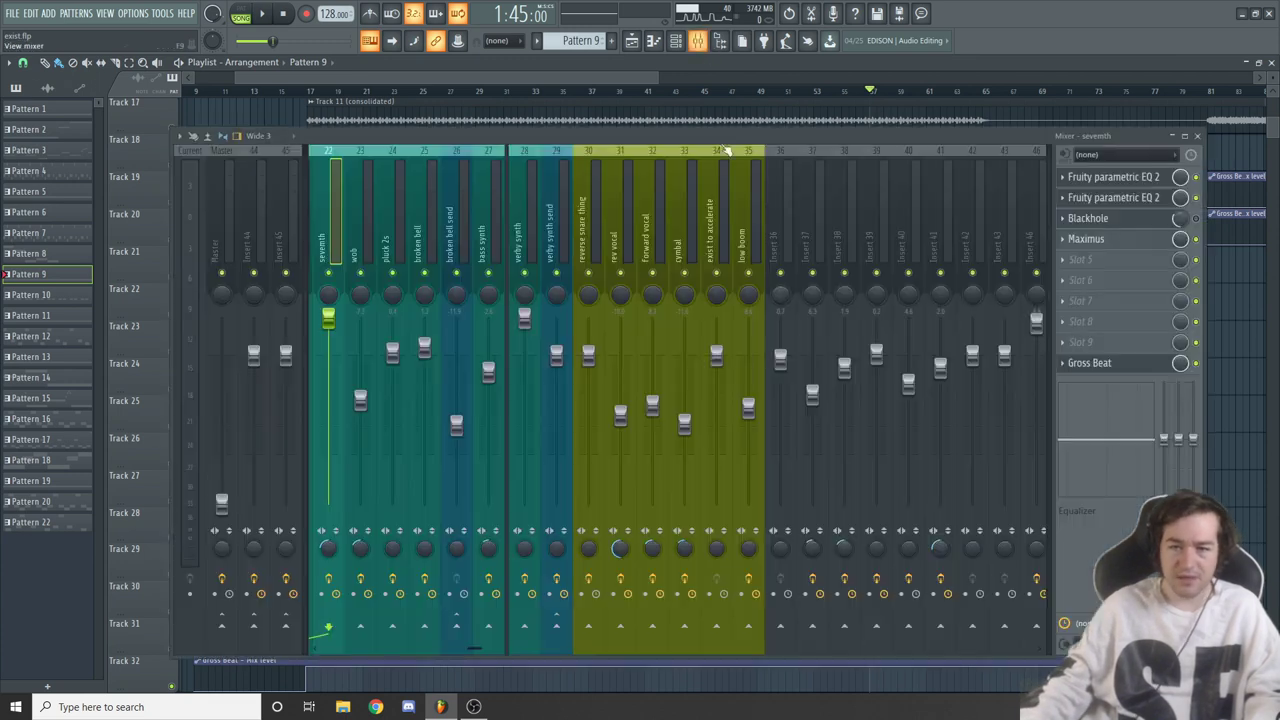
{"action": "scroll", "coordinate": [430, 230], "scroll_direction": "left", "scroll_amount": 5}
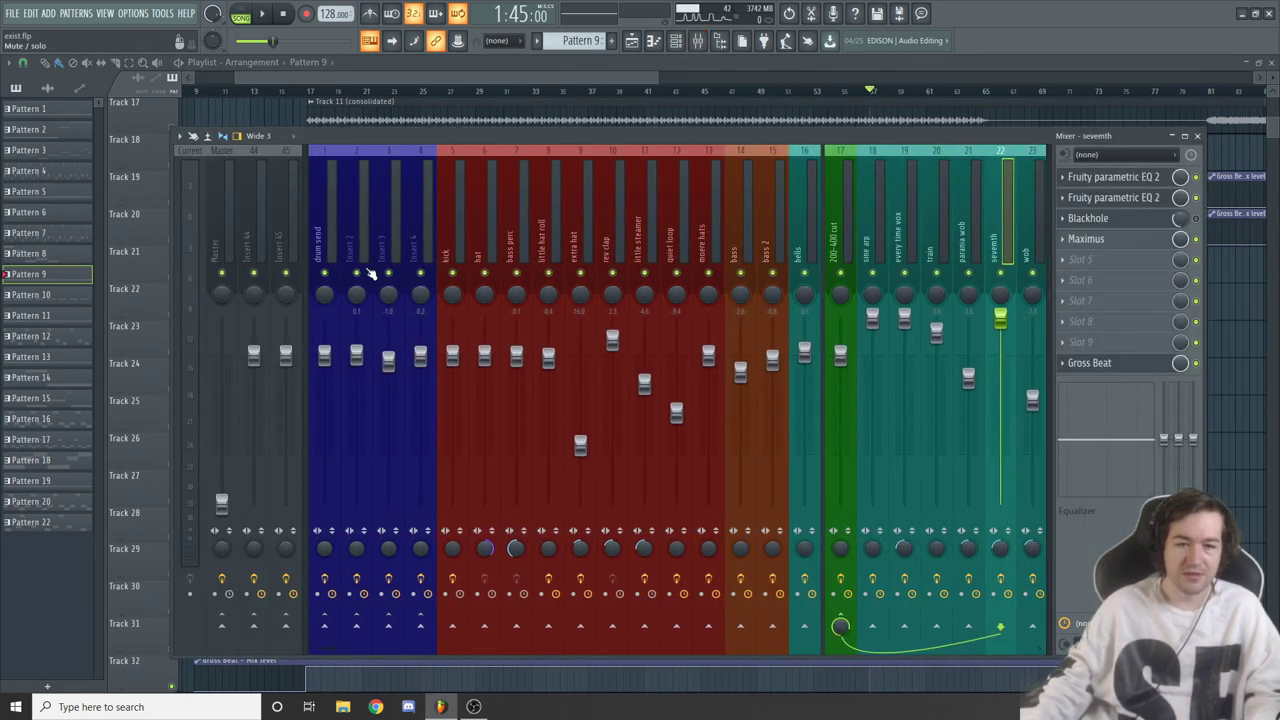
{"action": "left_click", "coordinate": [388, 272], "text": "ctrl"}
Play the isolated mixer tracks from bar 57 with the mixer showing, and stop playback before bar 65
{"action": "key", "text": "space"}
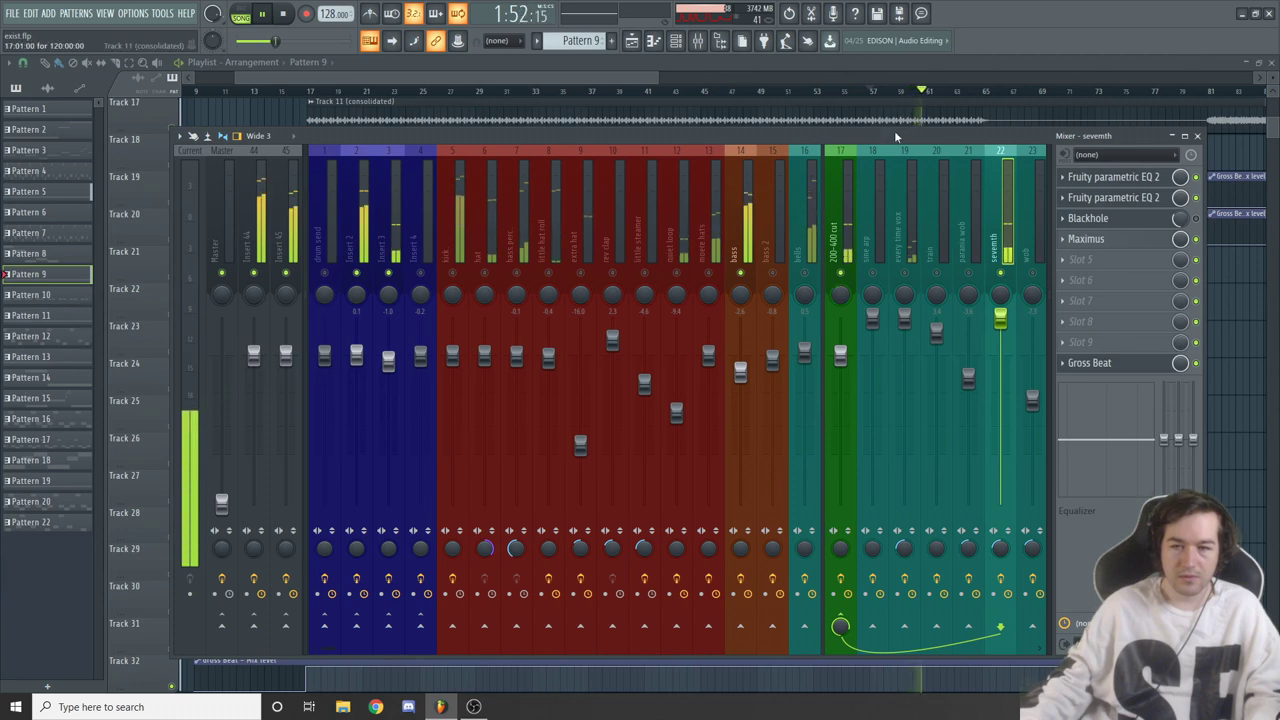
{"action": "left_click_drag", "start_coordinate": [896, 137], "coordinate": [896, 128]}
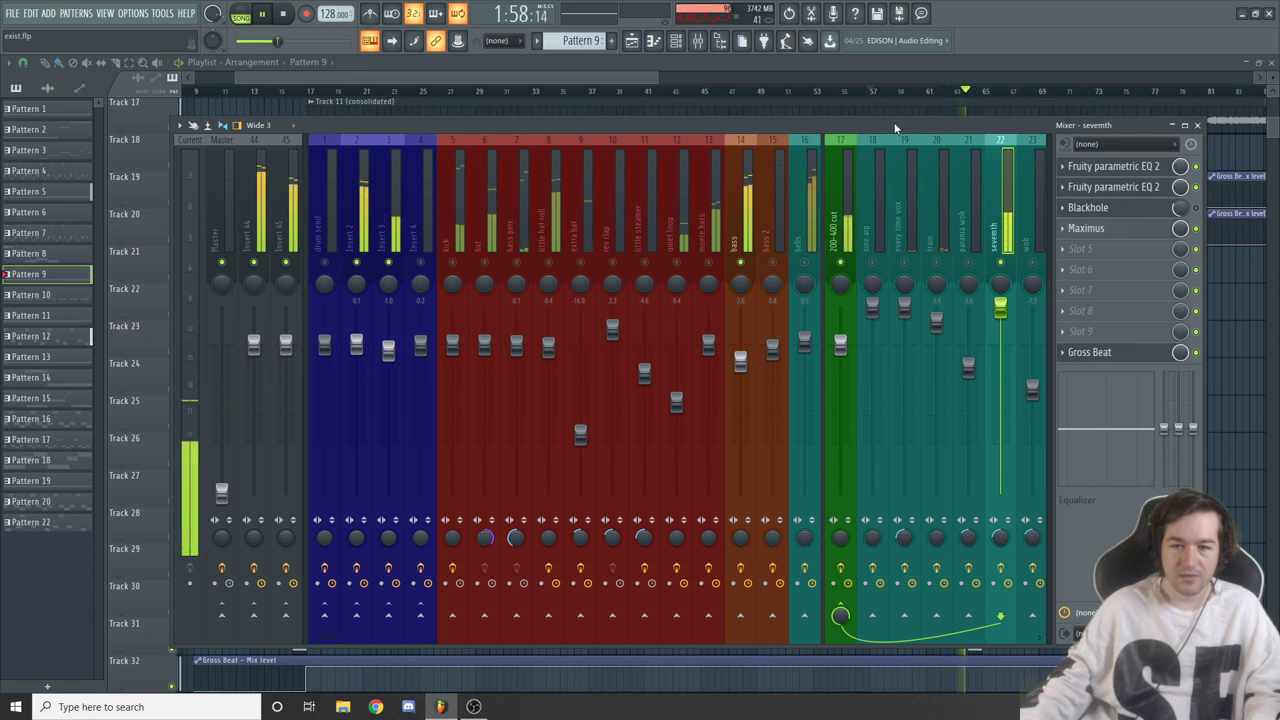
{"action": "key", "text": "space"}
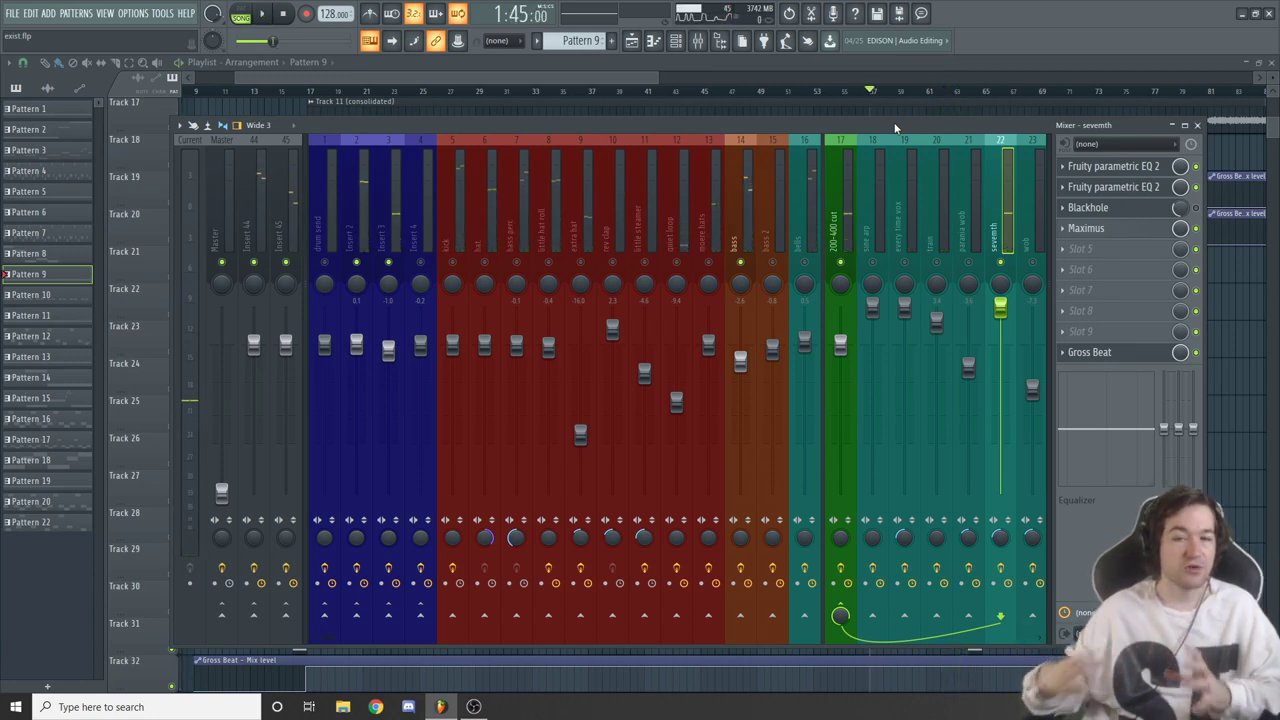
Close the mixer and look over the playlist from the drum tracks at Track 1 down to Track 35
{"action": "key", "text": "F9"}
{"action": "scroll", "coordinate": [838, 255], "scroll_direction": "down", "scroll_amount": 2}
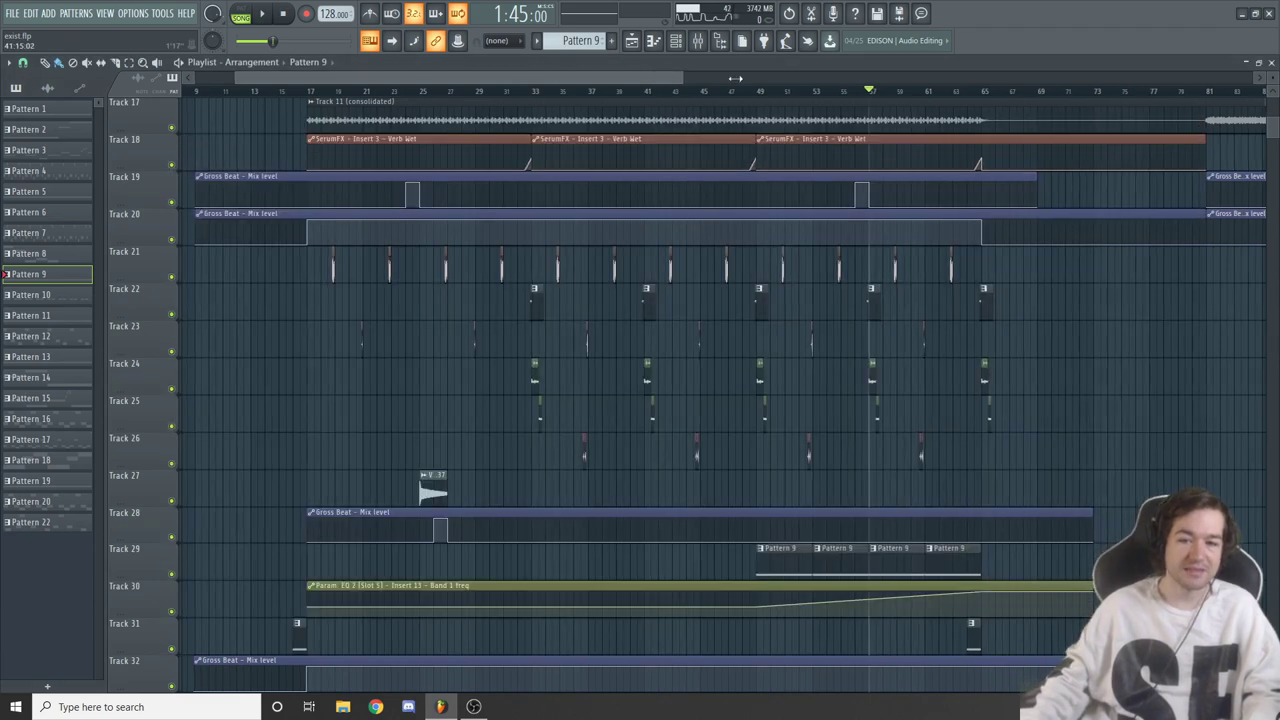
{"action": "scroll", "coordinate": [838, 255], "scroll_direction": "up", "scroll_amount": 6}
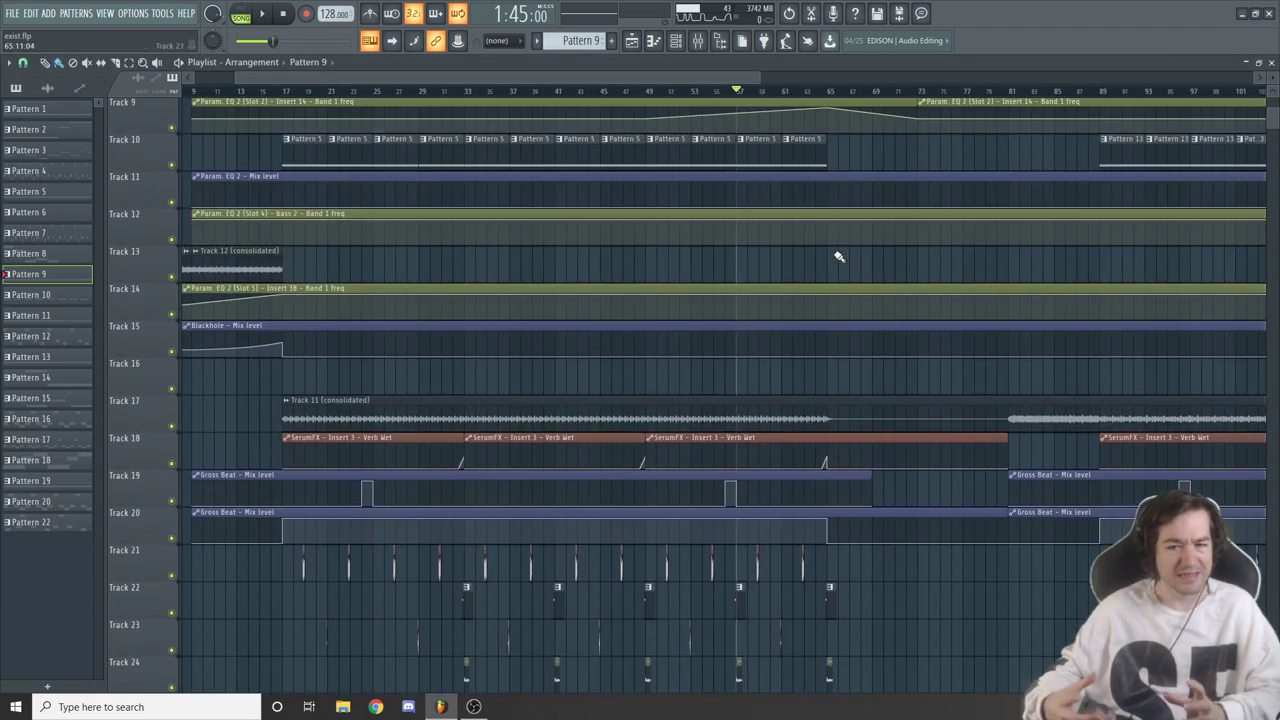
{"action": "scroll", "coordinate": [838, 255], "scroll_direction": "up", "scroll_amount": 6}
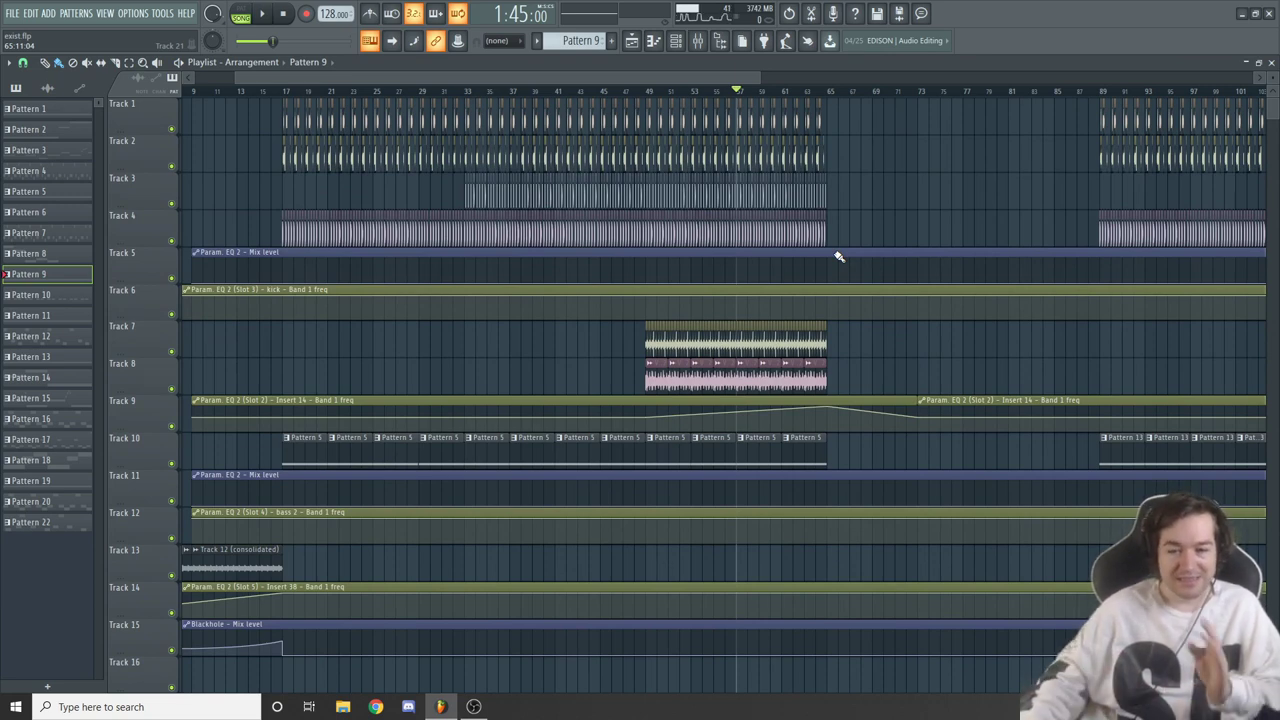
{"action": "scroll", "coordinate": [838, 255], "scroll_direction": "down", "scroll_amount": 12}
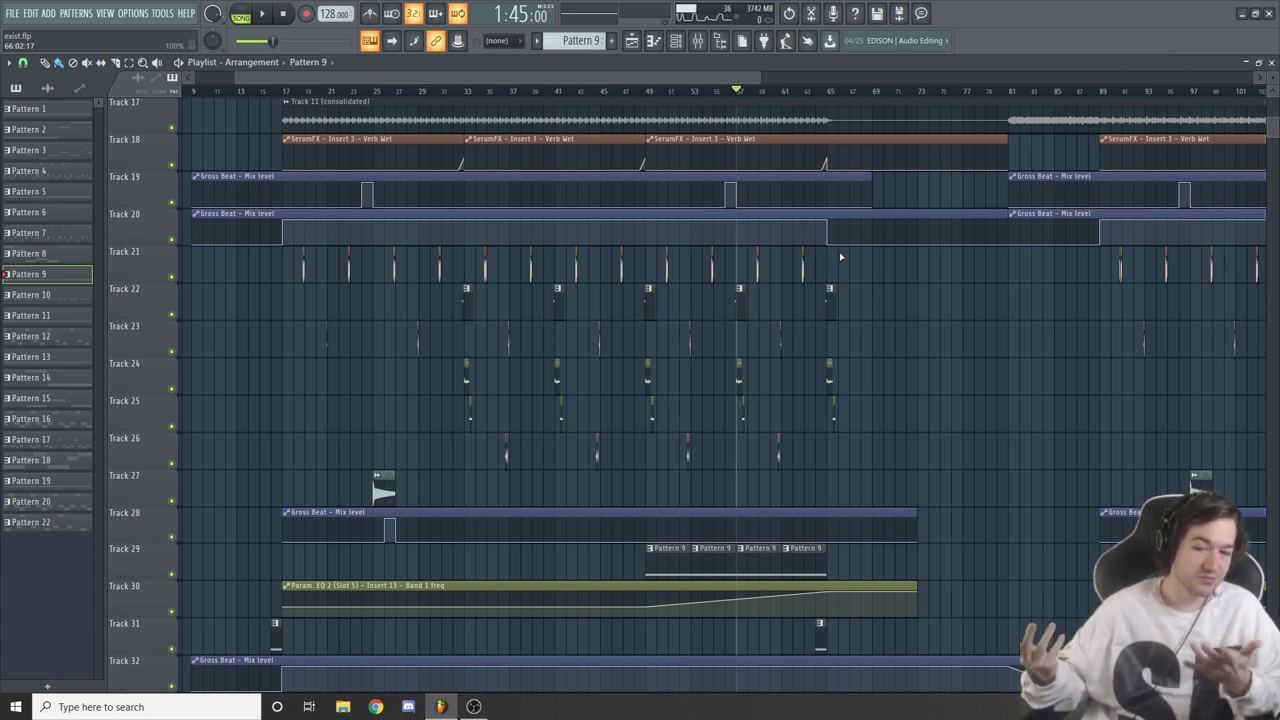
{"action": "scroll", "coordinate": [852, 382], "scroll_direction": "down", "scroll_amount": 3}
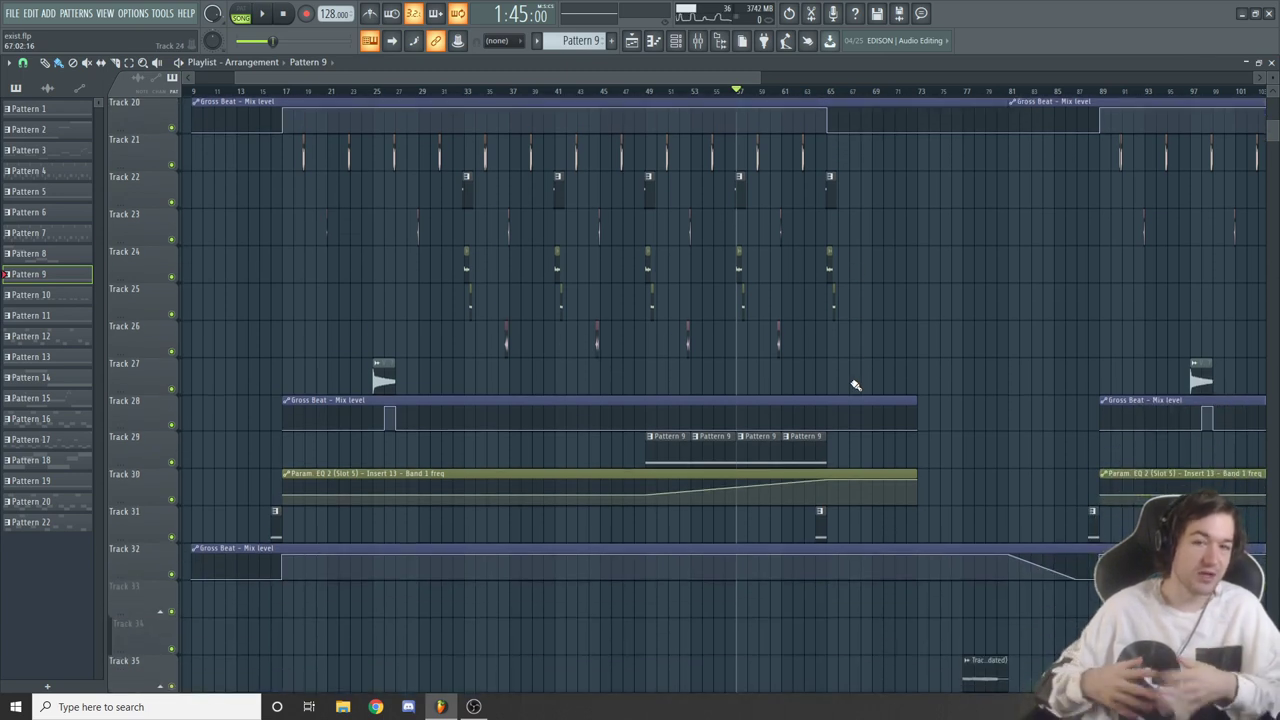
{"action": "scroll", "coordinate": [855, 385], "scroll_direction": "down", "scroll_amount": 2}
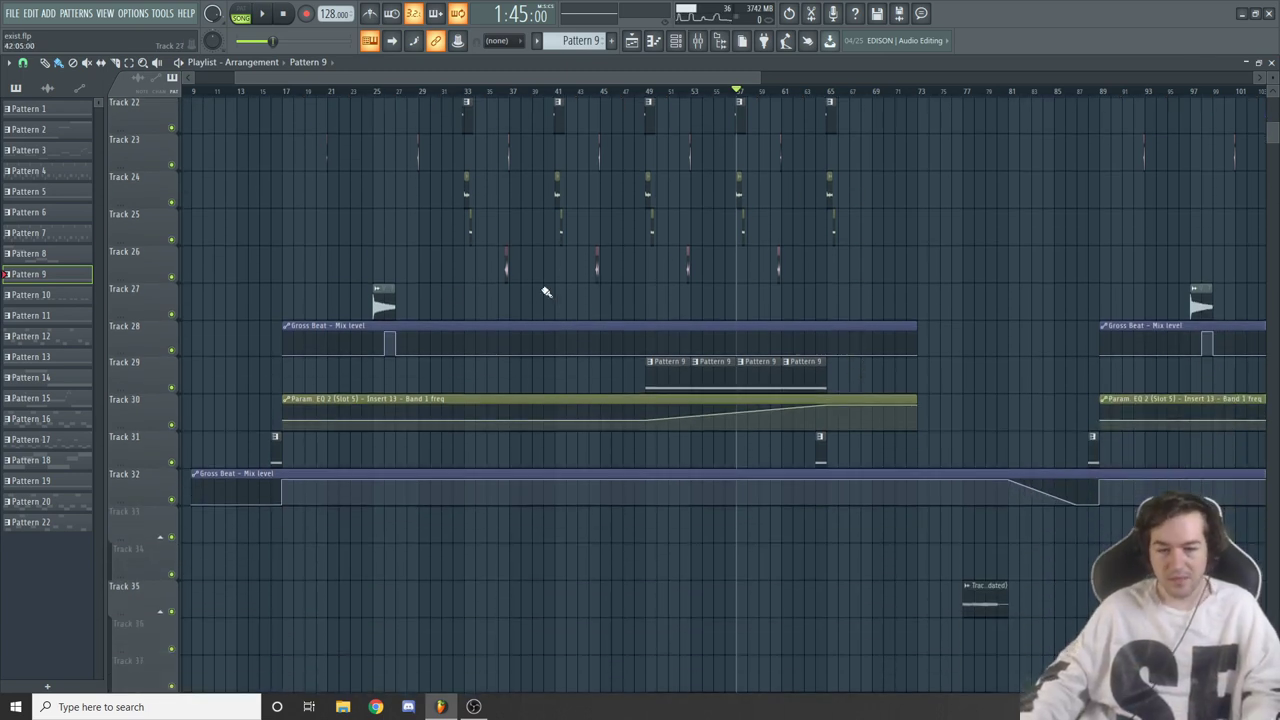
Move the playhead to bar 16, where the first Track 31 clip begins, and reactivate all mixer tracks
{"action": "left_click", "coordinate": [271, 92]}
{"action": "scroll", "coordinate": [225, 329], "scroll_direction": "up", "scroll_amount": 5}
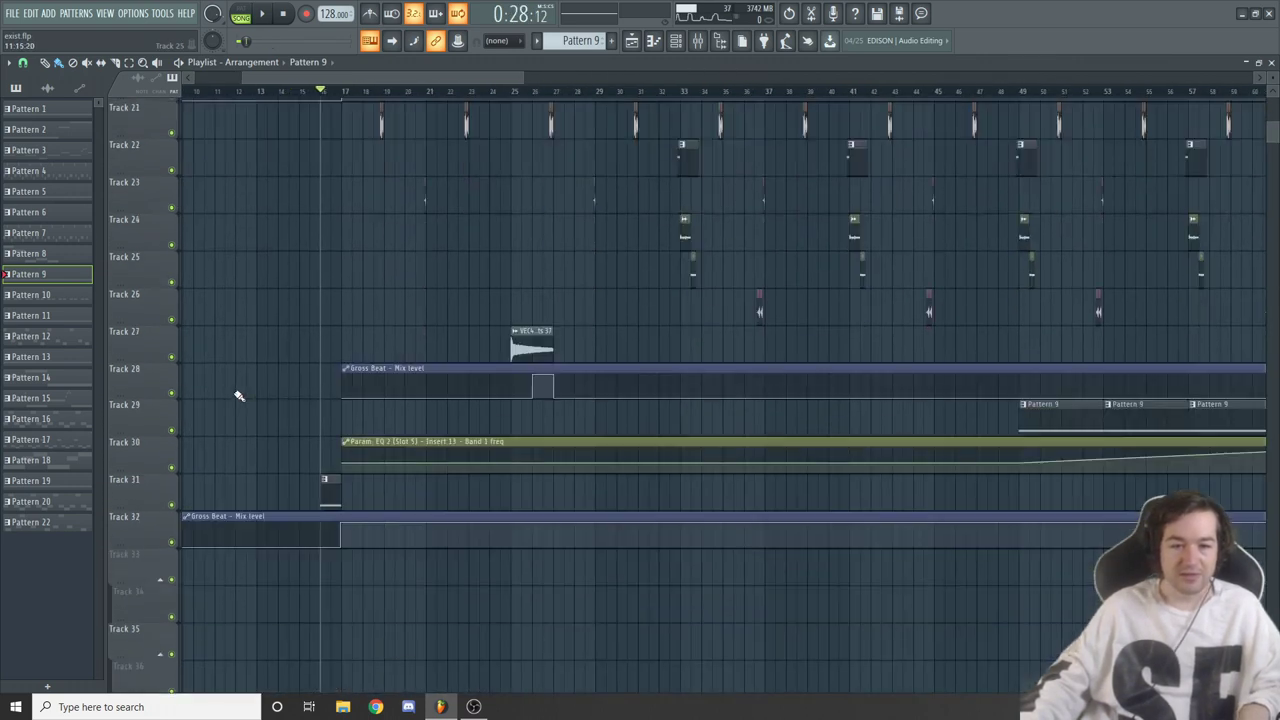
{"action": "left_click", "coordinate": [697, 40]}
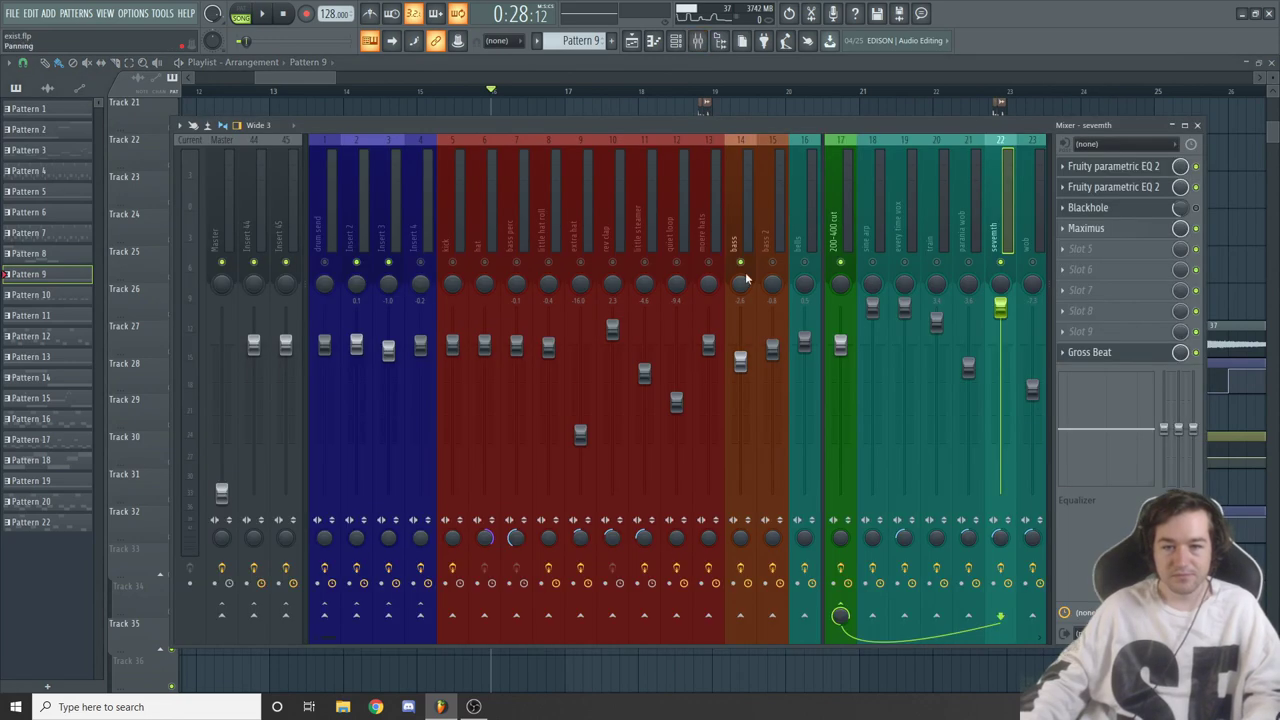
{"action": "left_click", "coordinate": [313, 73]}
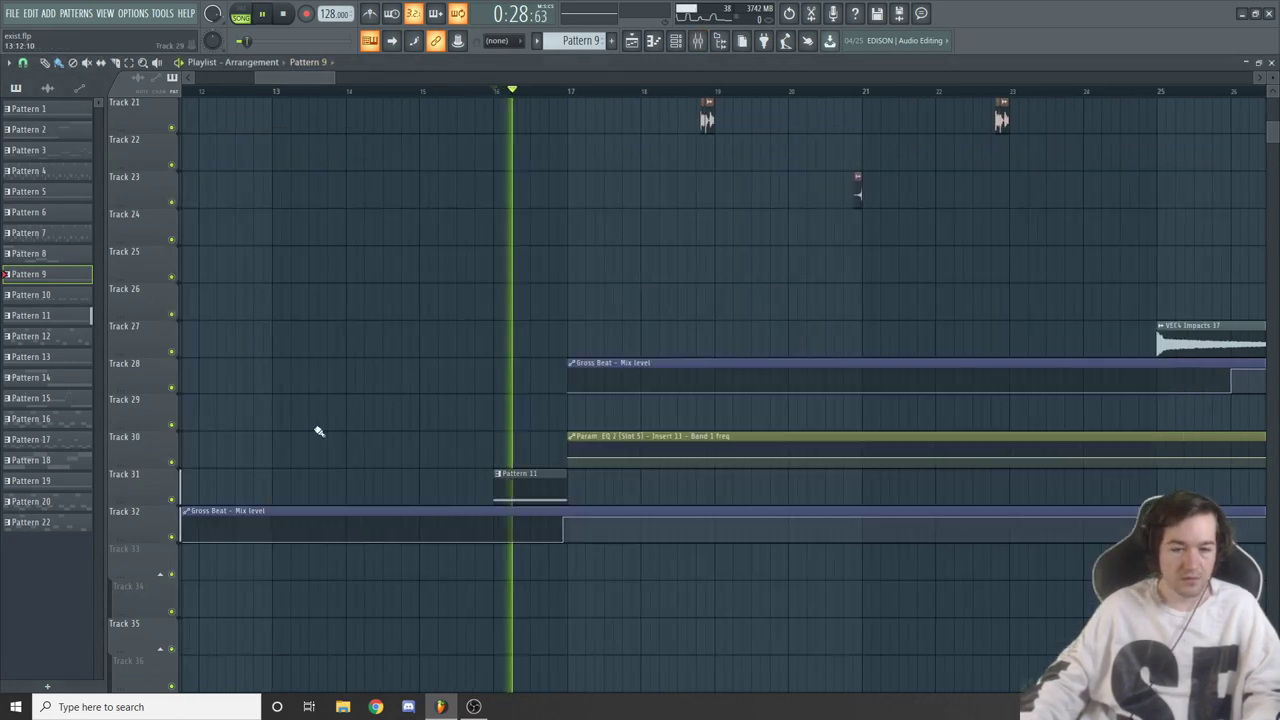
Solo playlist Tracks 31 and 32 and play the Pattern 11 clip with its Gross Beat automation
{"action": "right_click", "coordinate": [173, 501]}
{"action": "left_click", "coordinate": [174, 537]}
{"action": "key", "text": "space"}
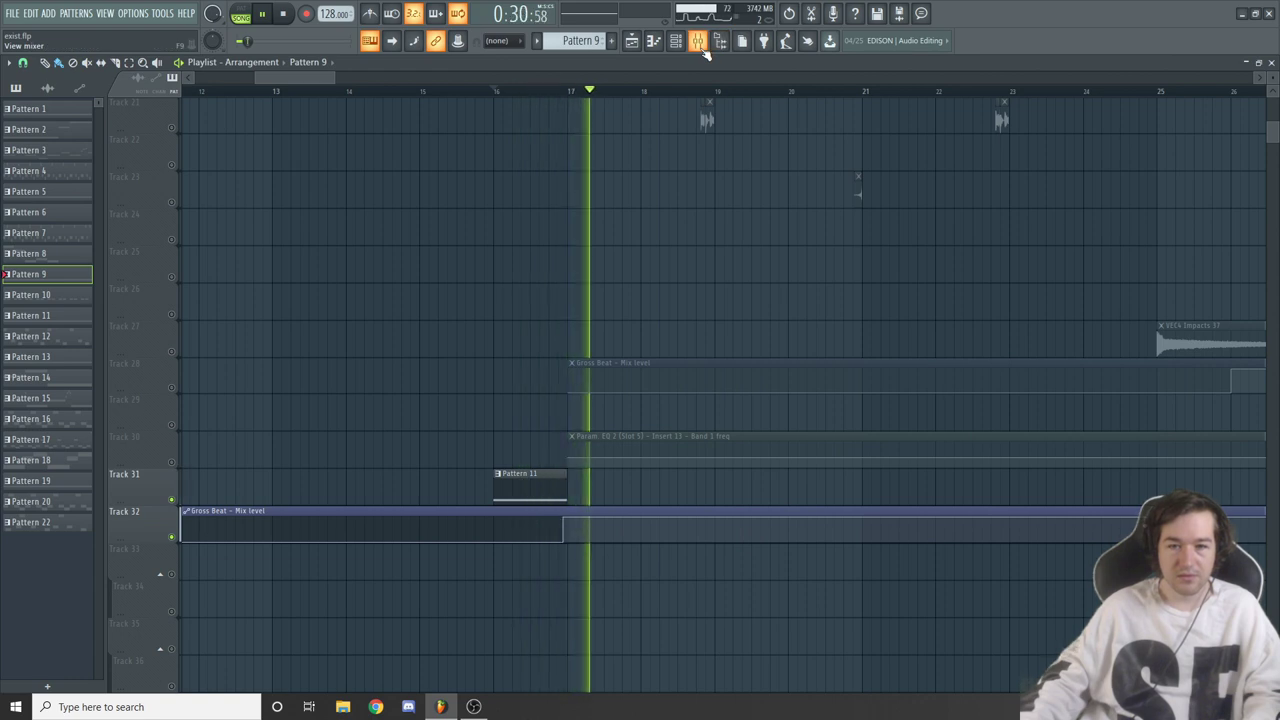
{"action": "key", "text": "space"}
Show Pattern 11 in the channel rack and open its Serum #6 instrument
{"action": "left_click", "coordinate": [688, 45]}
{"action": "key", "text": "KP_Add"}
{"action": "key", "text": "KP_Add"}
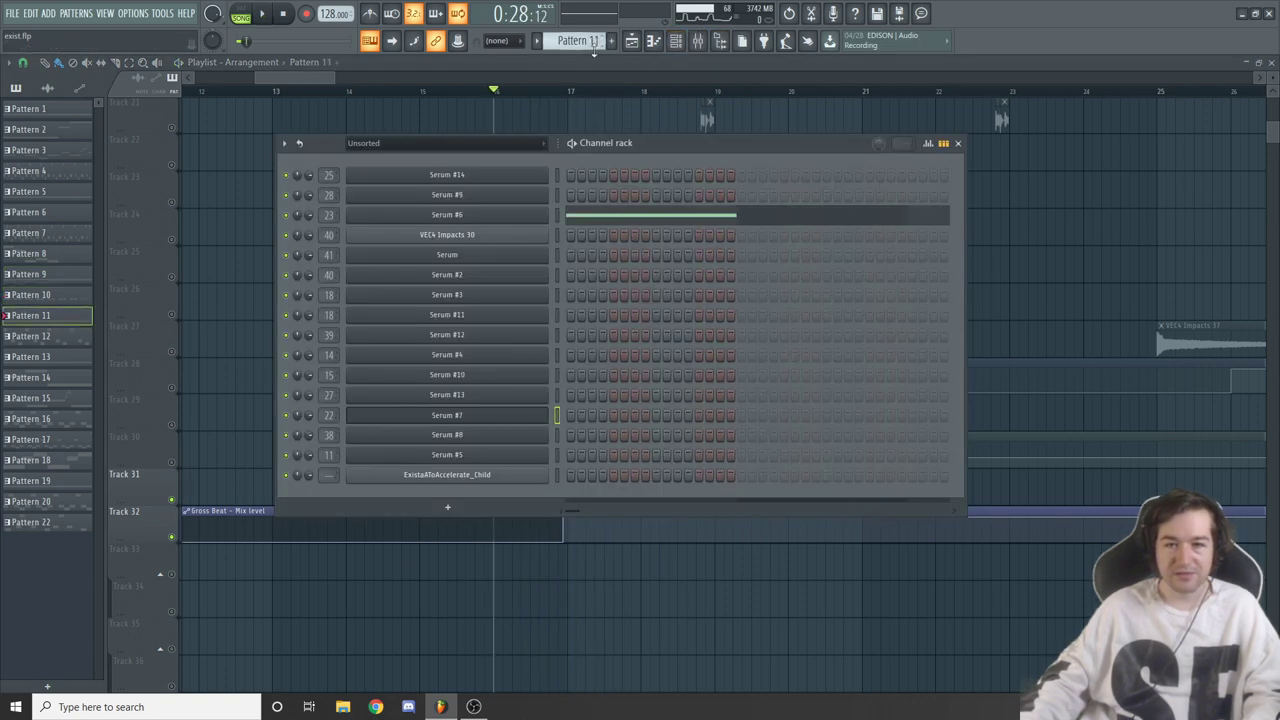
{"action": "left_click", "coordinate": [499, 213]}
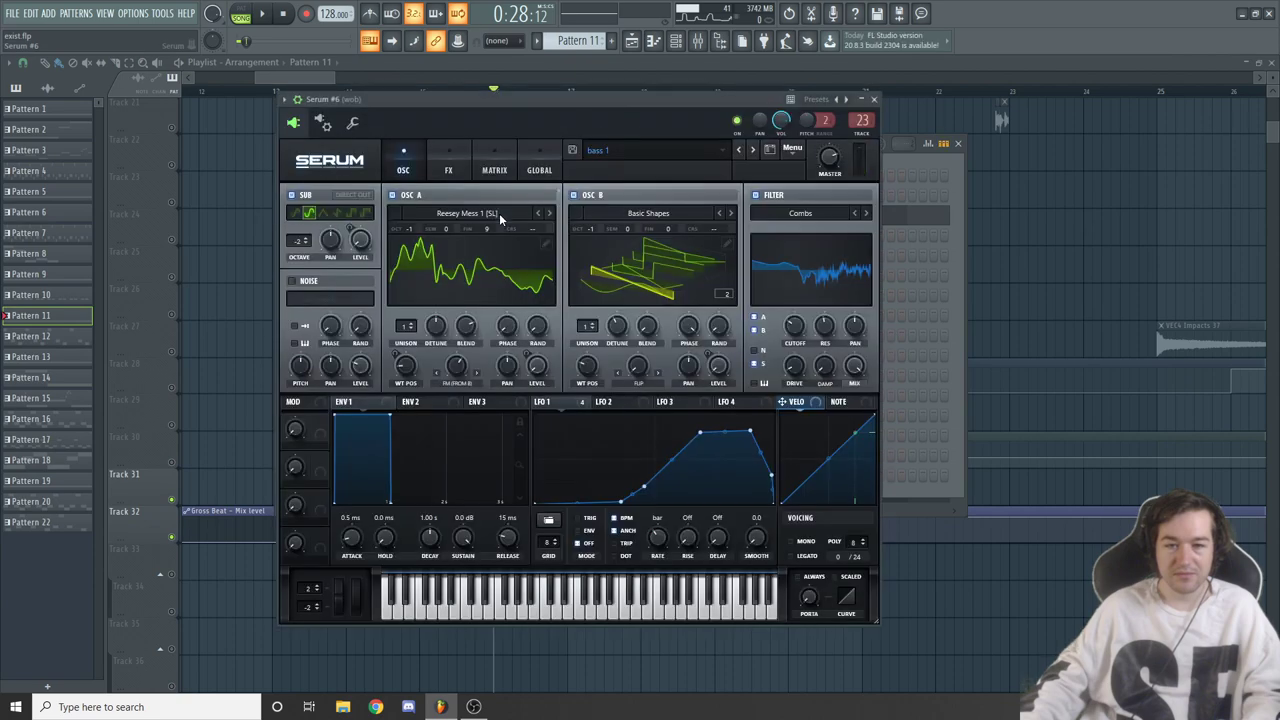
Reposition the Serum #6 window over the playlist and play the Pattern 11 clip from bar 16 while it shows
{"action": "mouse_move", "coordinate": [632, 97]}
{"action": "left_mouse_down"}
{"action": "mouse_move", "coordinate": [604, 111]}
{"action": "mouse_move", "coordinate": [630, 114]}
{"action": "left_mouse_up"}
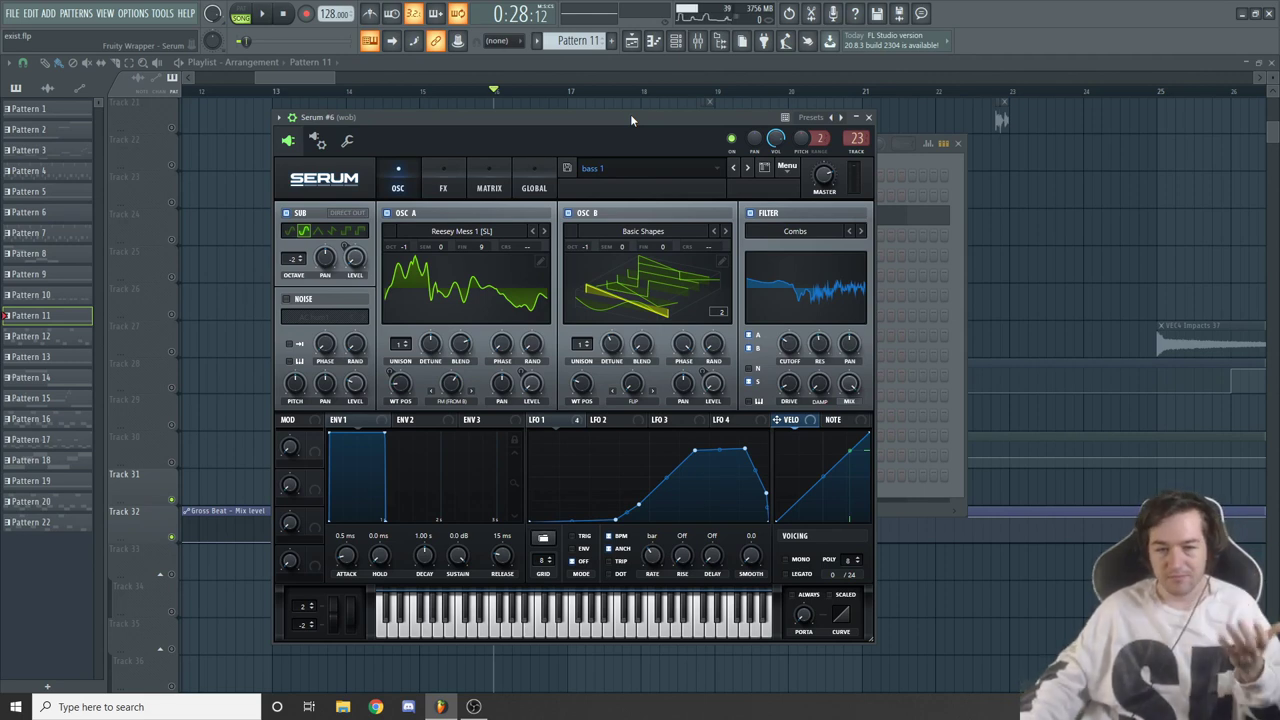
{"action": "left_click_drag", "start_coordinate": [630, 114], "coordinate": [727, 144]}
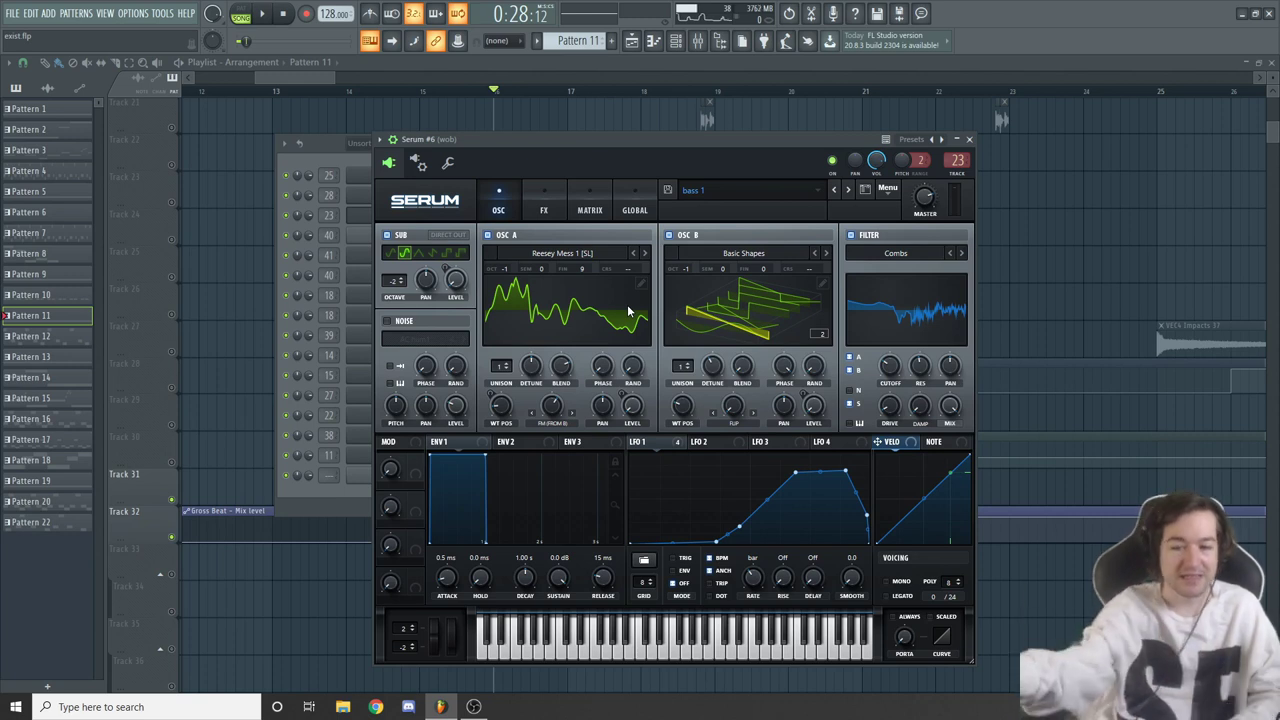
{"action": "left_click_drag", "start_coordinate": [703, 148], "coordinate": [645, 153]}
{"action": "key", "text": "space"}
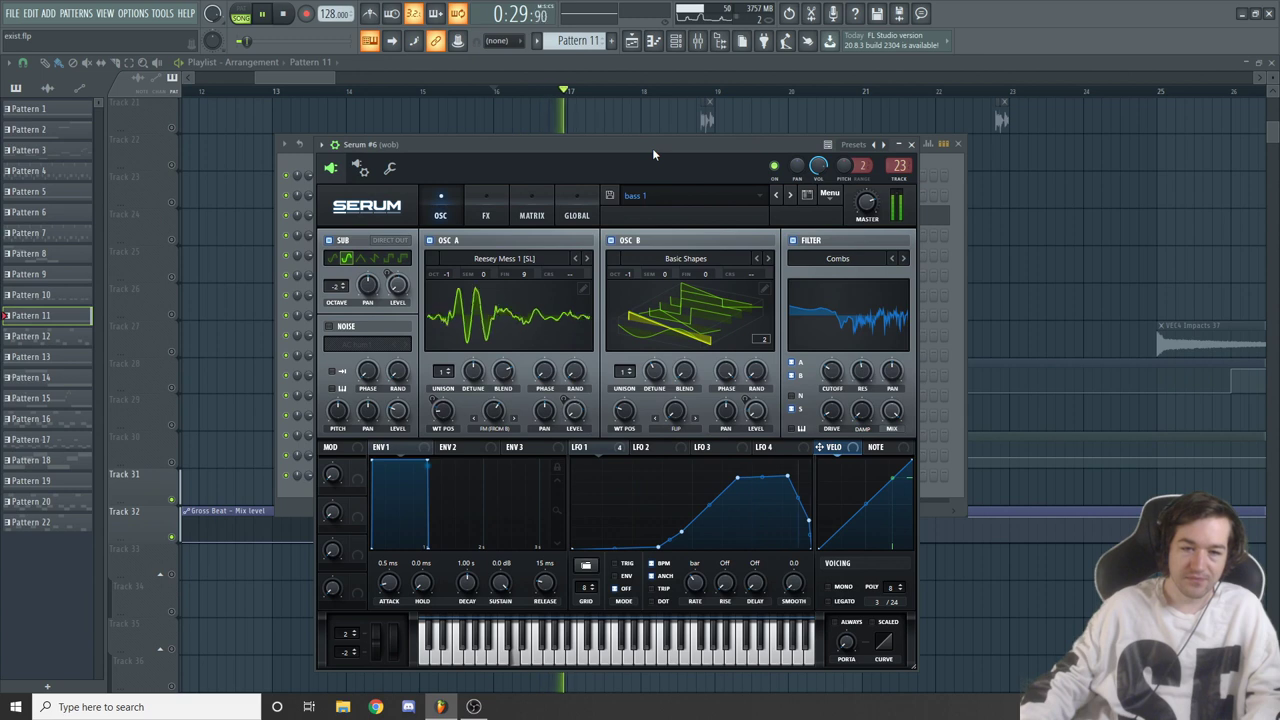
{"action": "key", "text": "space"}
Check the wavetable categories for OSC A in Serum #6 and switch OSC B's display to the flat 2D waveform
{"action": "left_click", "coordinate": [515, 260]}
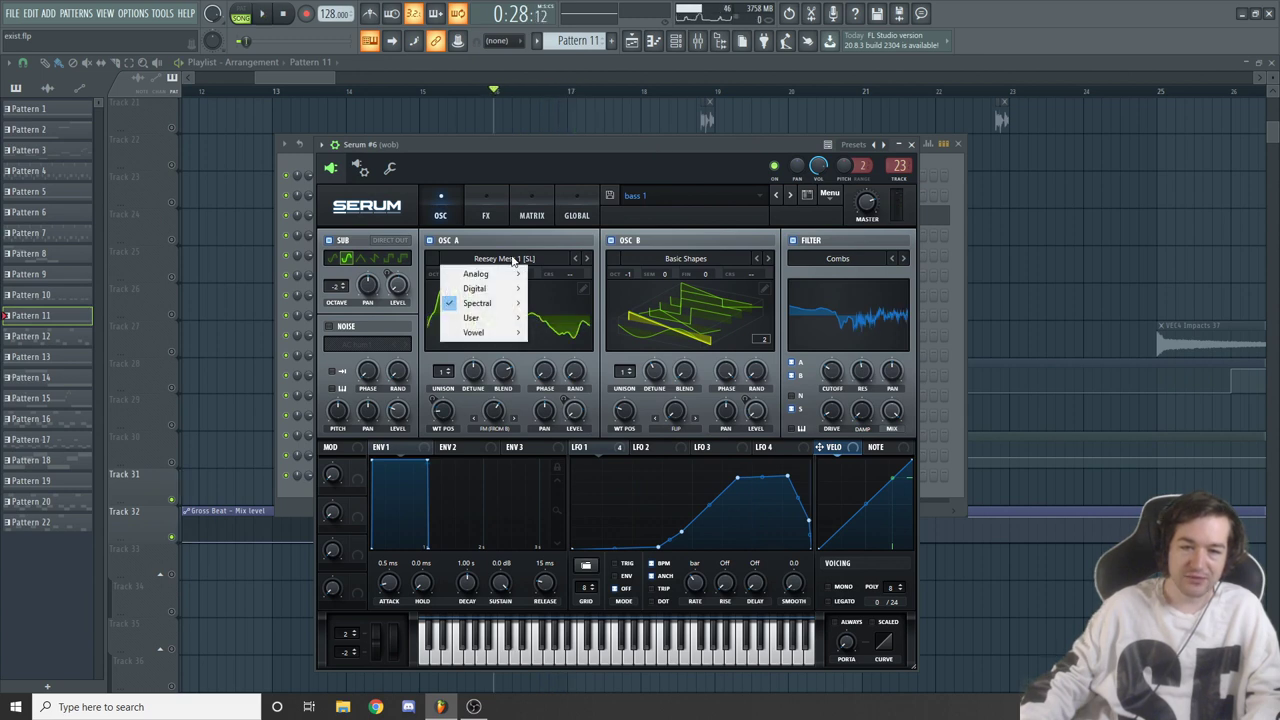
{"action": "left_click", "coordinate": [657, 143]}
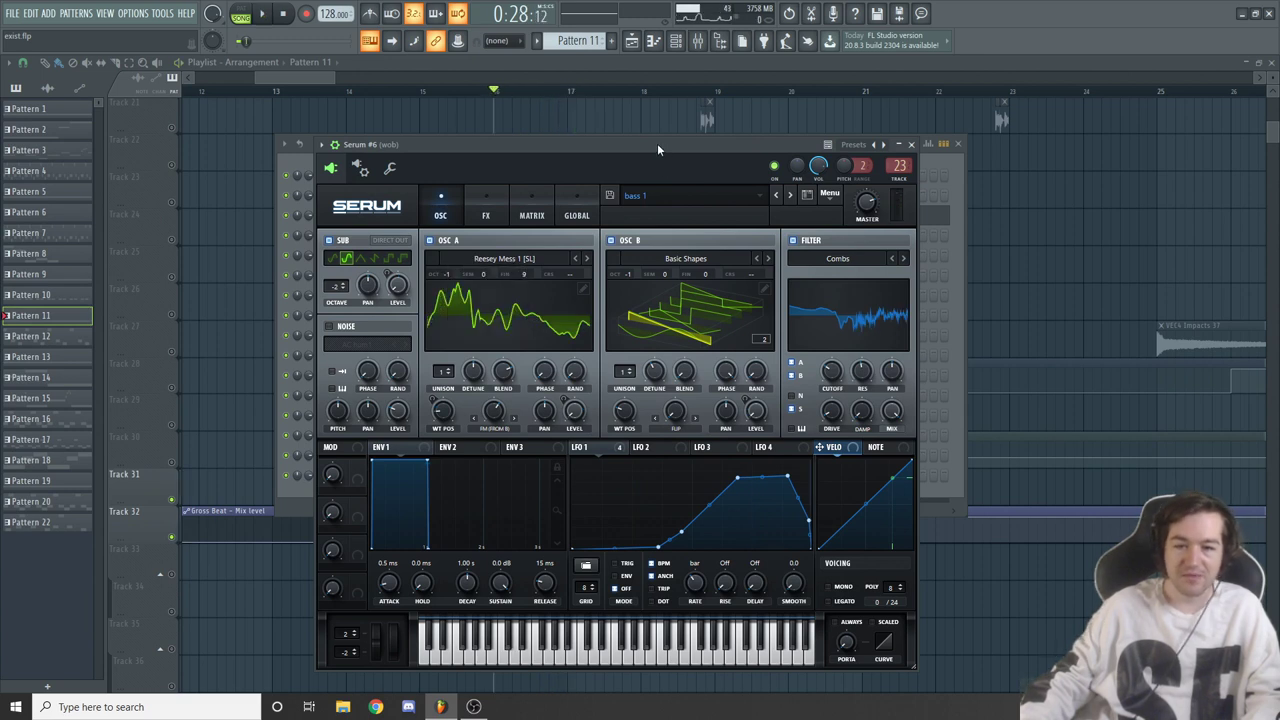
{"action": "left_click", "coordinate": [704, 294]}
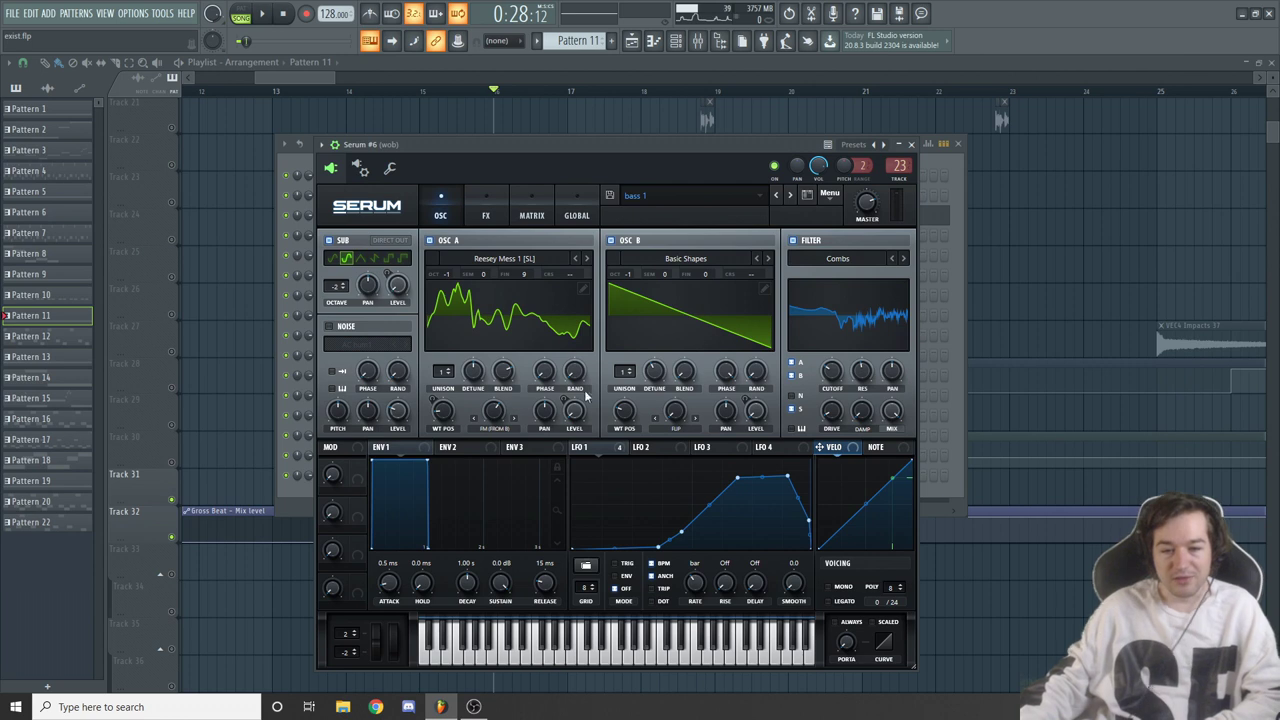
Examine the whole effects chain of Serum #6, from Hyper/Dimension down to Reverb, and return to the oscillator page
{"action": "left_click", "coordinate": [484, 206]}
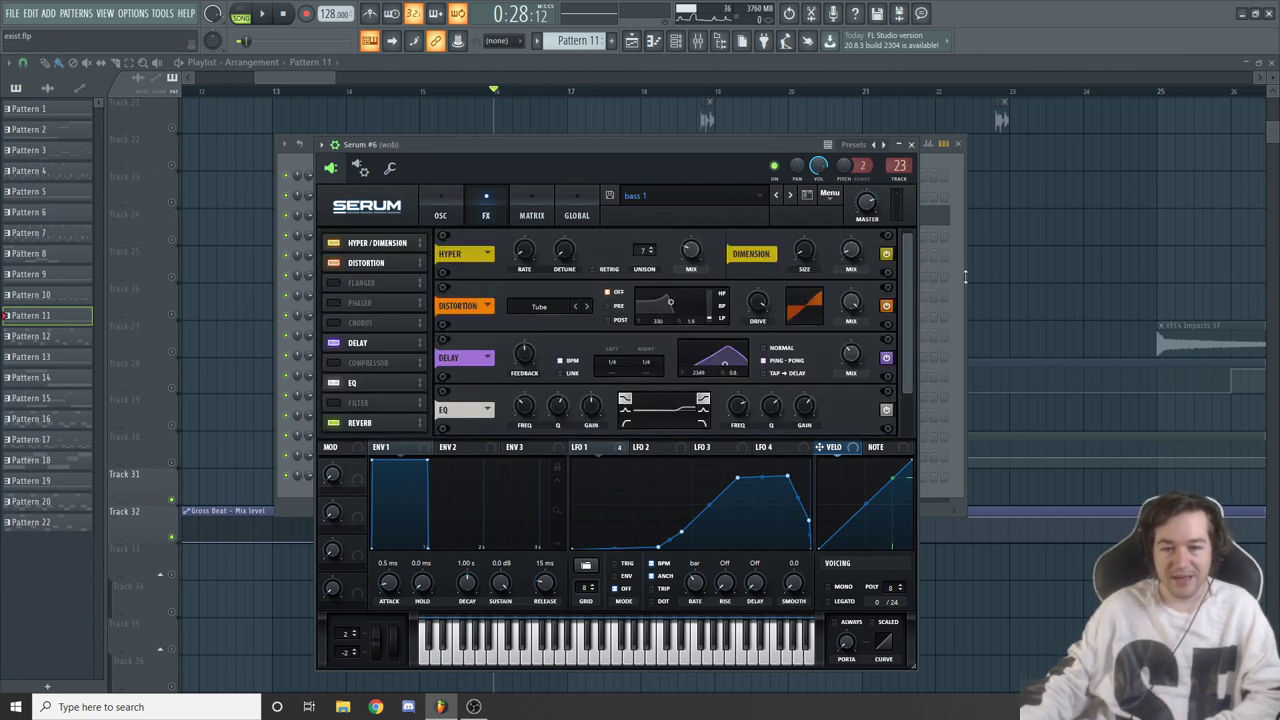
{"action": "left_click_drag", "start_coordinate": [906, 313], "coordinate": [920, 372]}
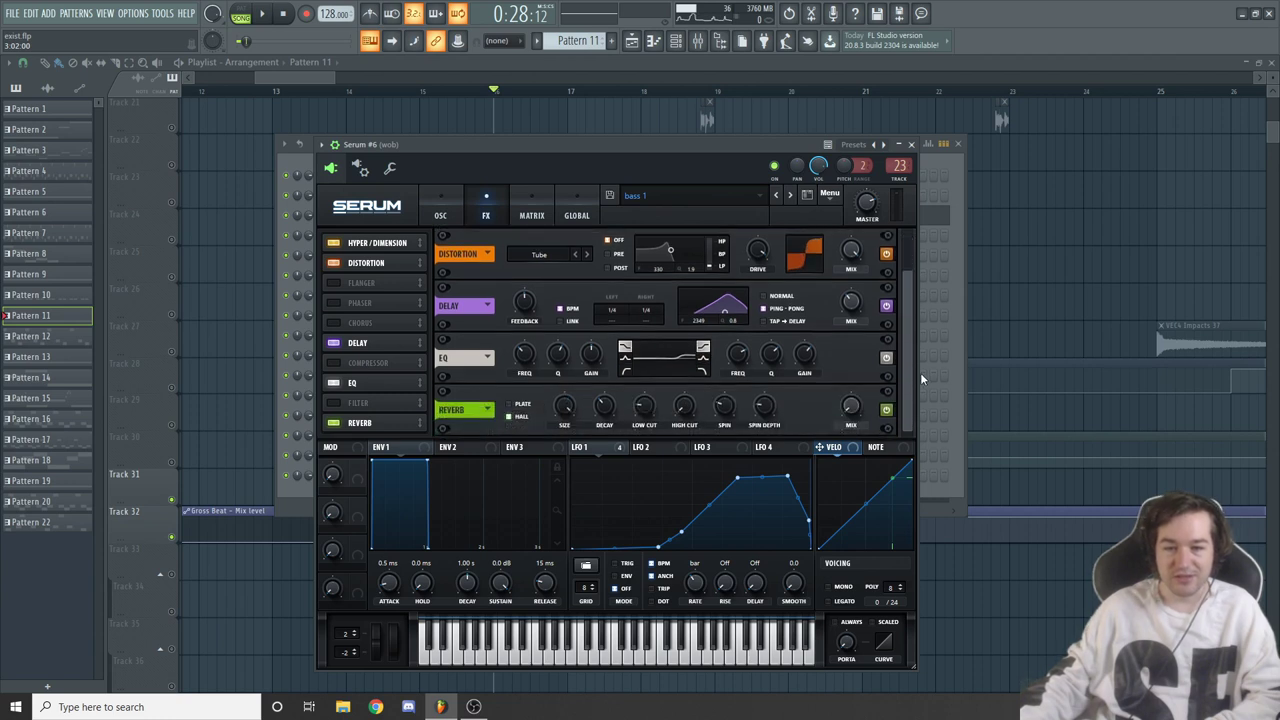
{"action": "left_click", "coordinate": [445, 206]}
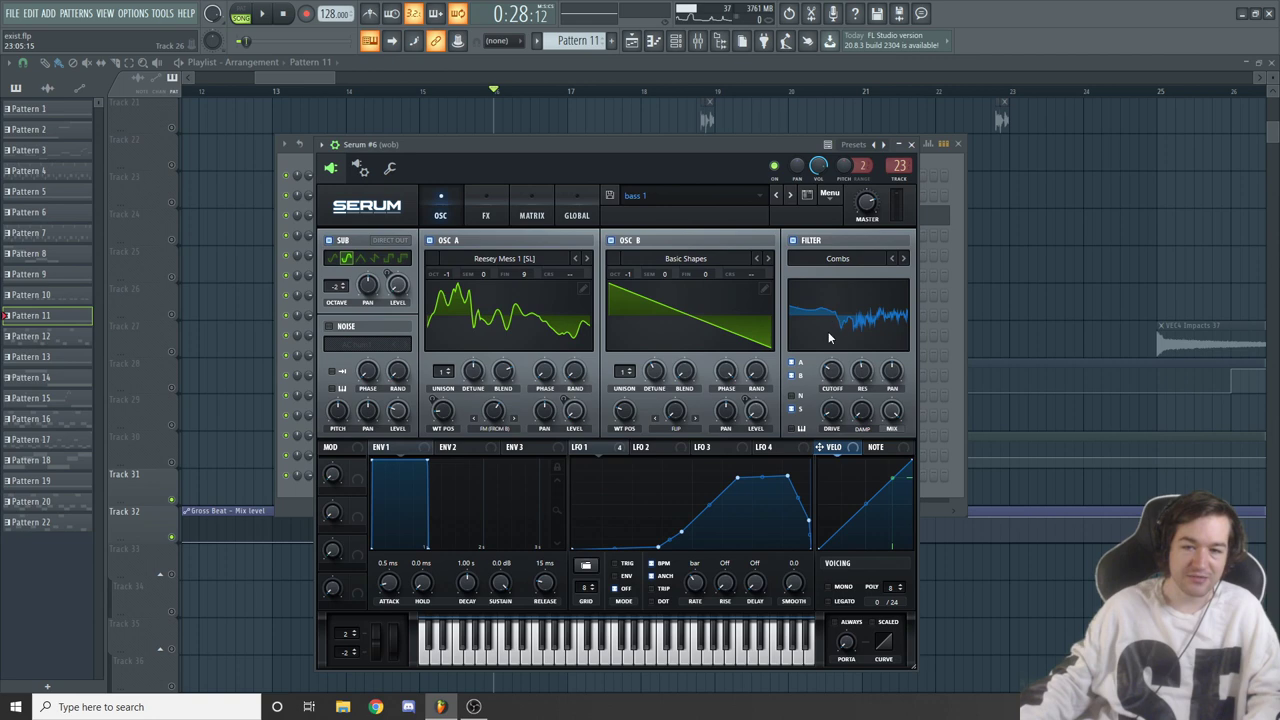
Inspect the Fruity parametric EQ 2 on the wob mixer track, and return to the zoomed-out playlist to look over the tracks
{"action": "left_click", "coordinate": [699, 41]}
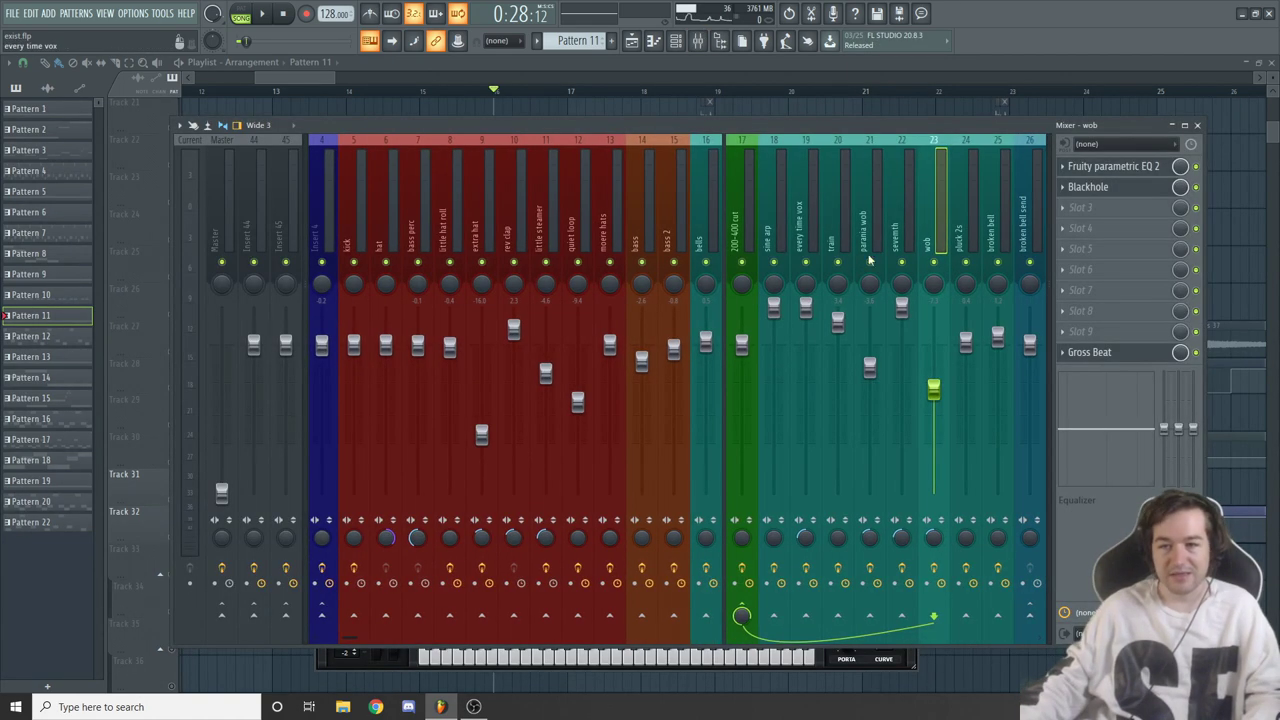
{"action": "left_click", "coordinate": [1100, 170]}
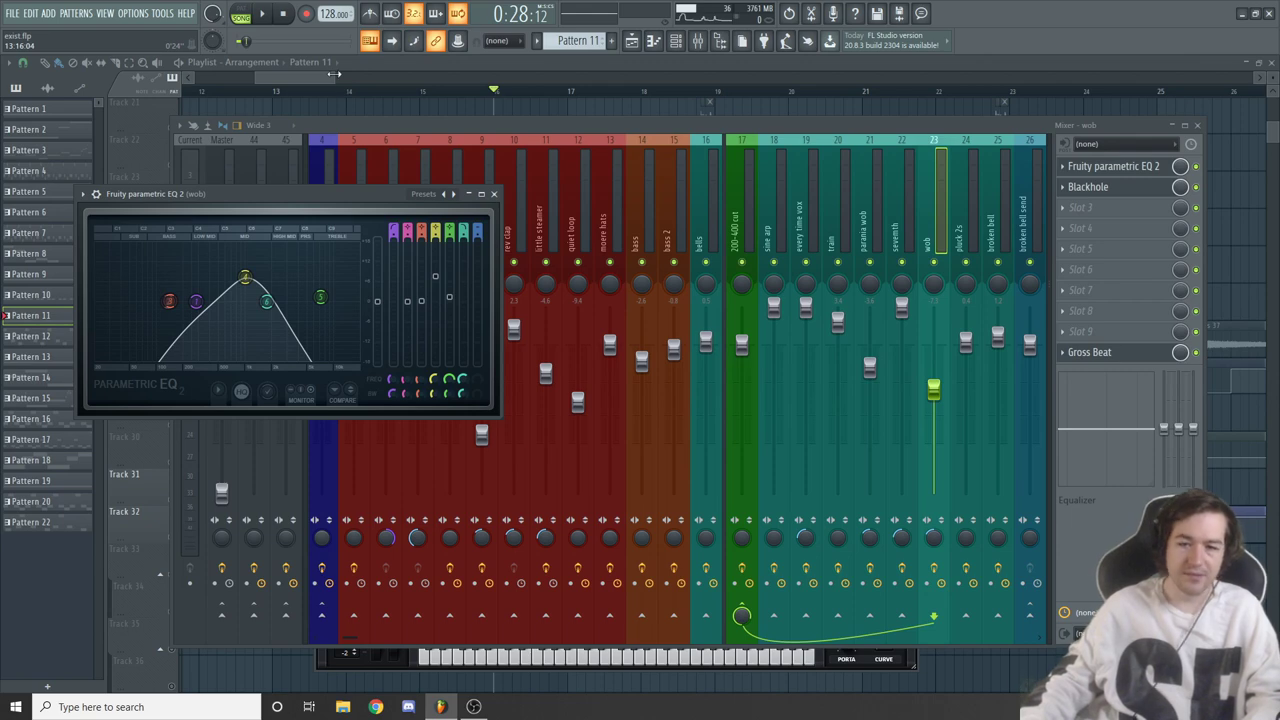
{"action": "left_click_drag", "start_coordinate": [335, 74], "coordinate": [779, 76]}
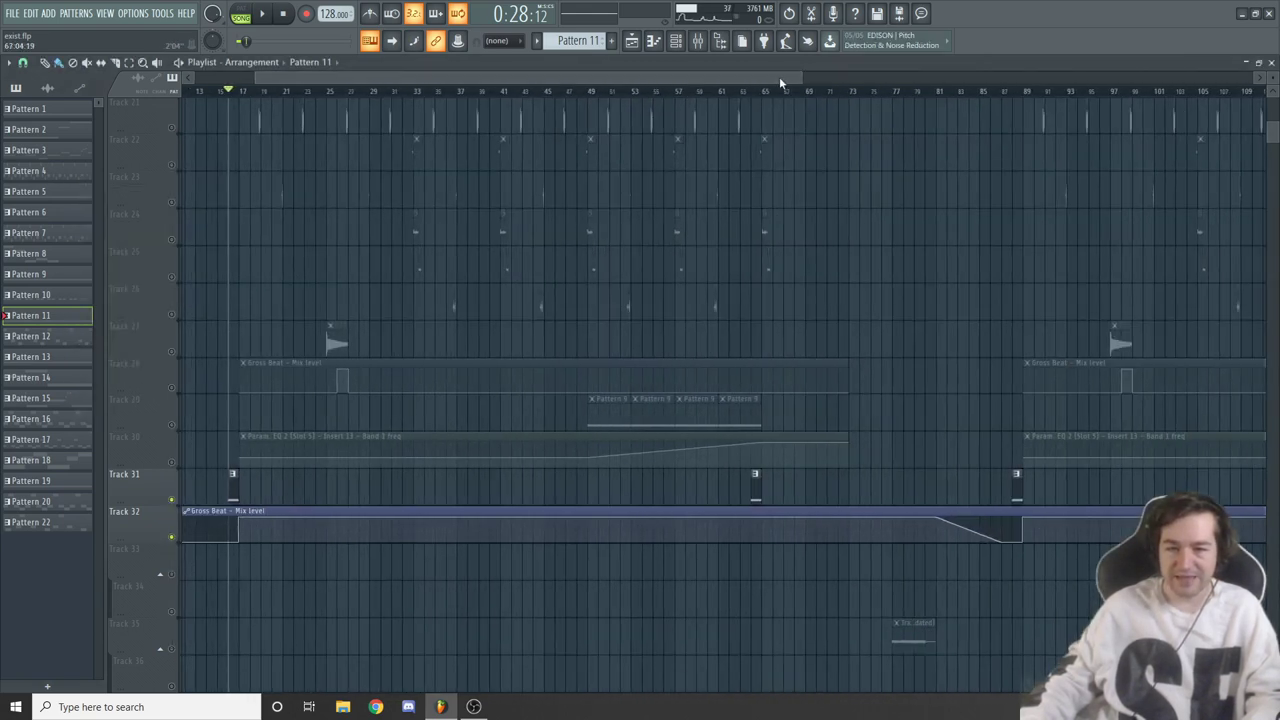
{"action": "scroll", "coordinate": [571, 351], "scroll_direction": "up", "scroll_amount": 6}
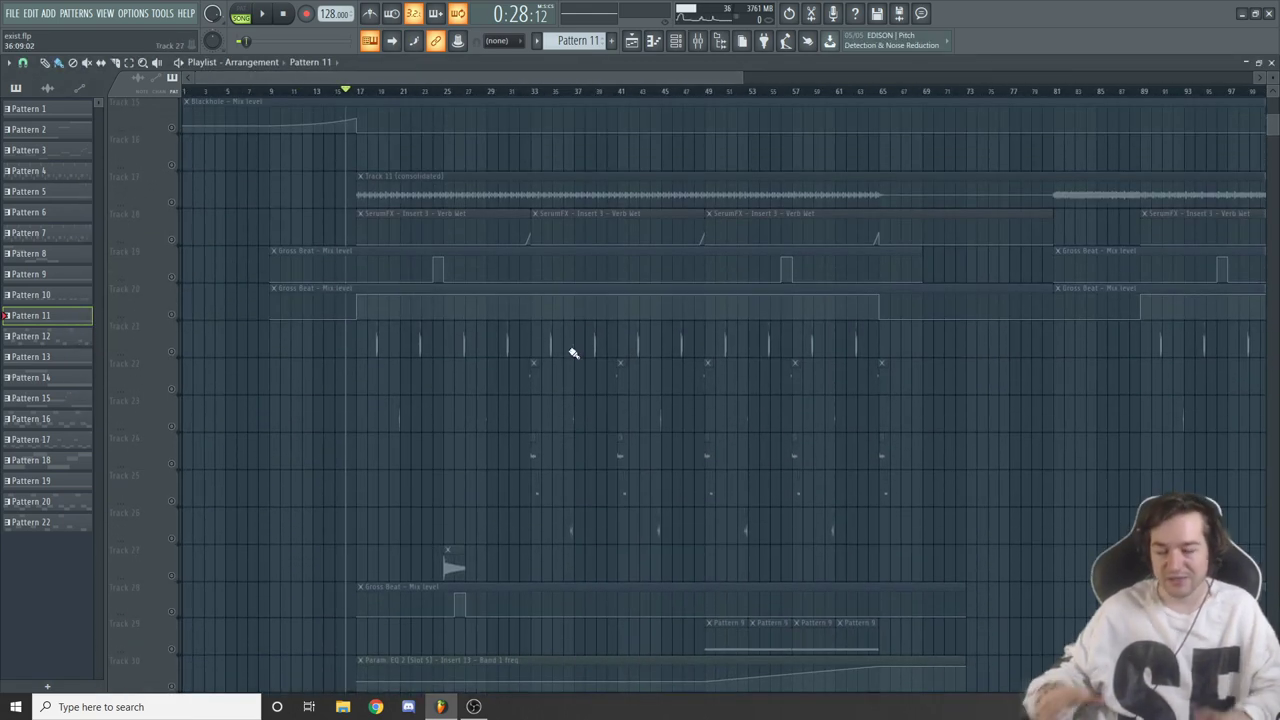
{"action": "scroll", "coordinate": [573, 352], "scroll_direction": "down", "scroll_amount": 3}
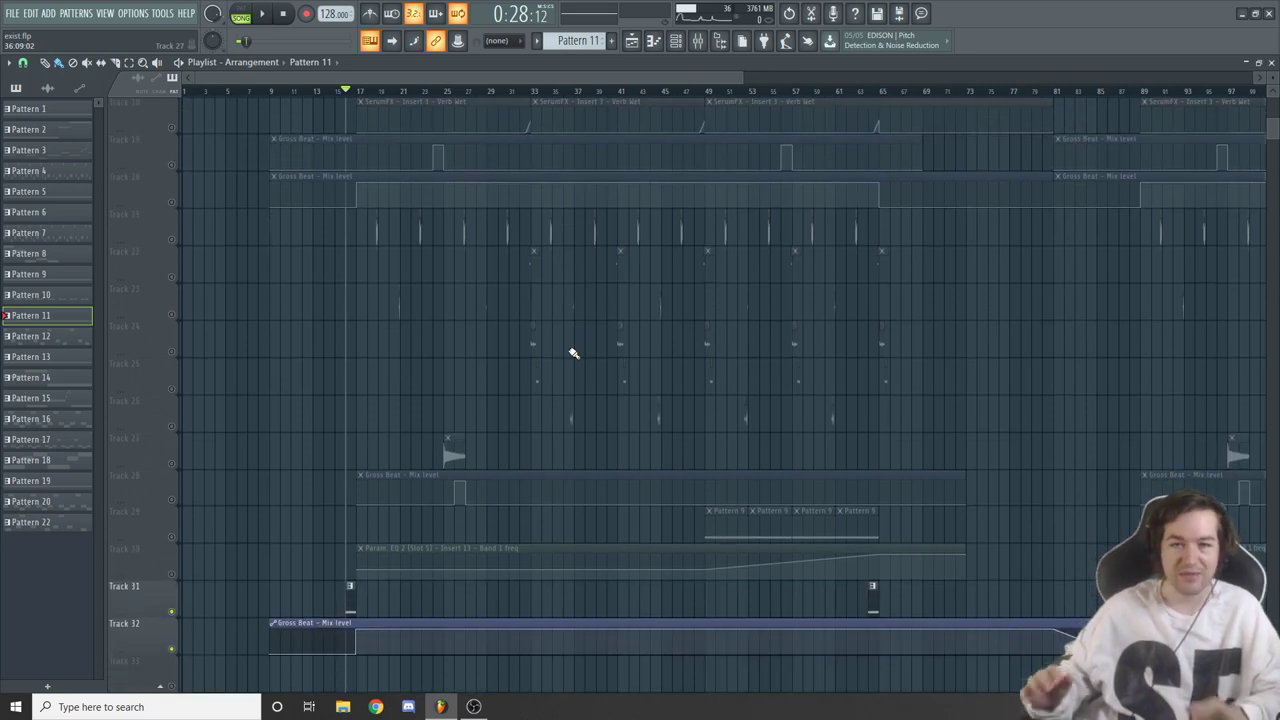
Bring all the playlist tracks back from solo and play the full arrangement from about bar 14 into the drop
{"action": "scroll", "coordinate": [573, 352], "scroll_direction": "down", "scroll_amount": 4}
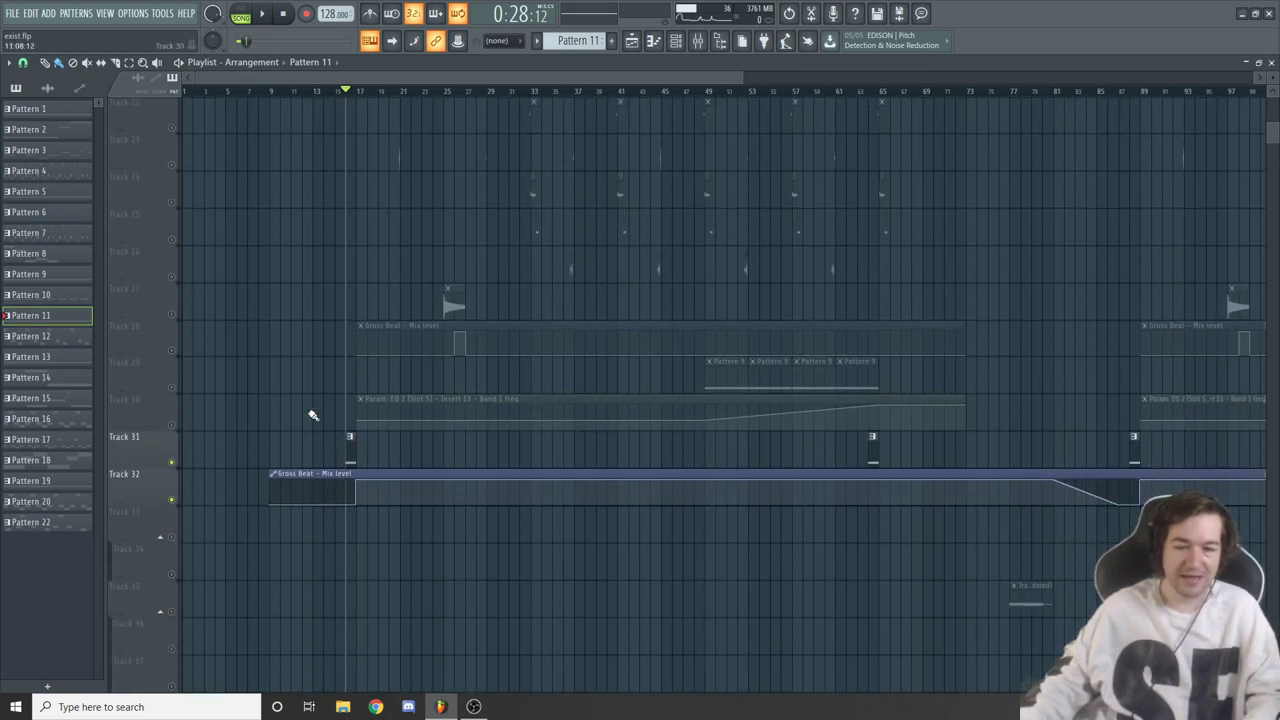
{"action": "scroll", "coordinate": [860, 480], "scroll_direction": "up", "scroll_amount": 2}
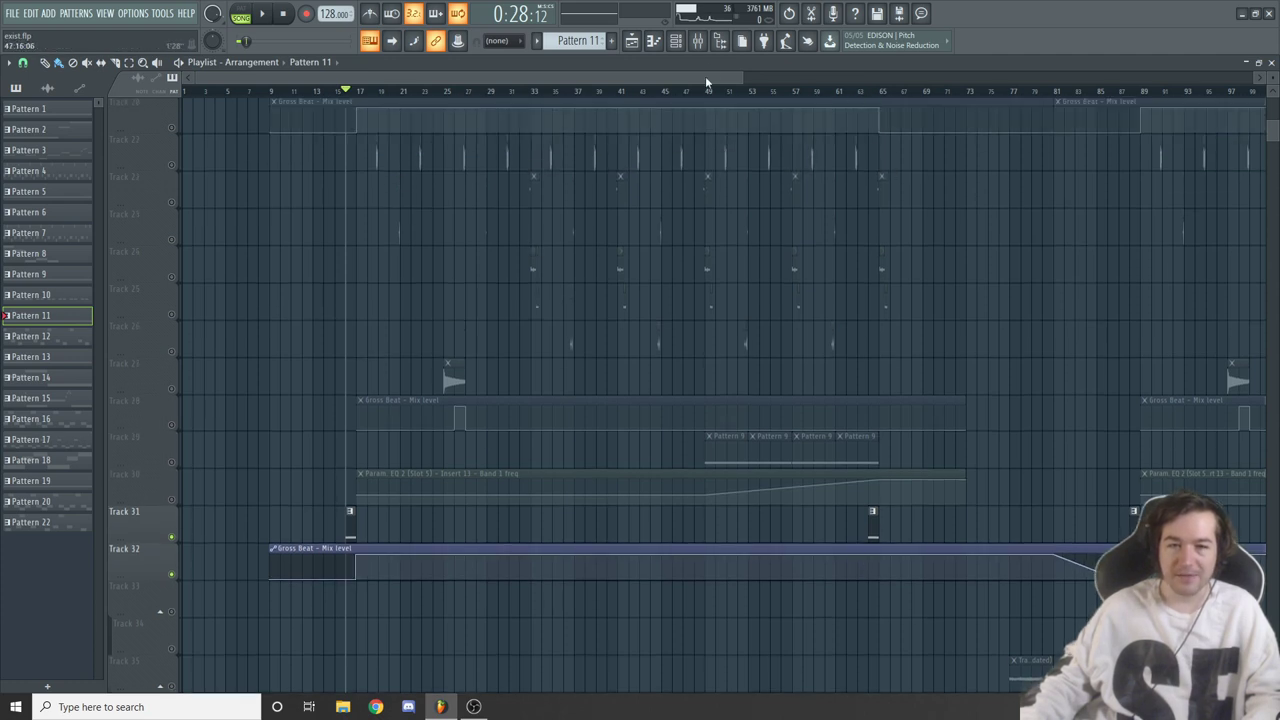
{"action": "left_click", "coordinate": [698, 40]}
{"action": "left_click", "coordinate": [634, 62]}
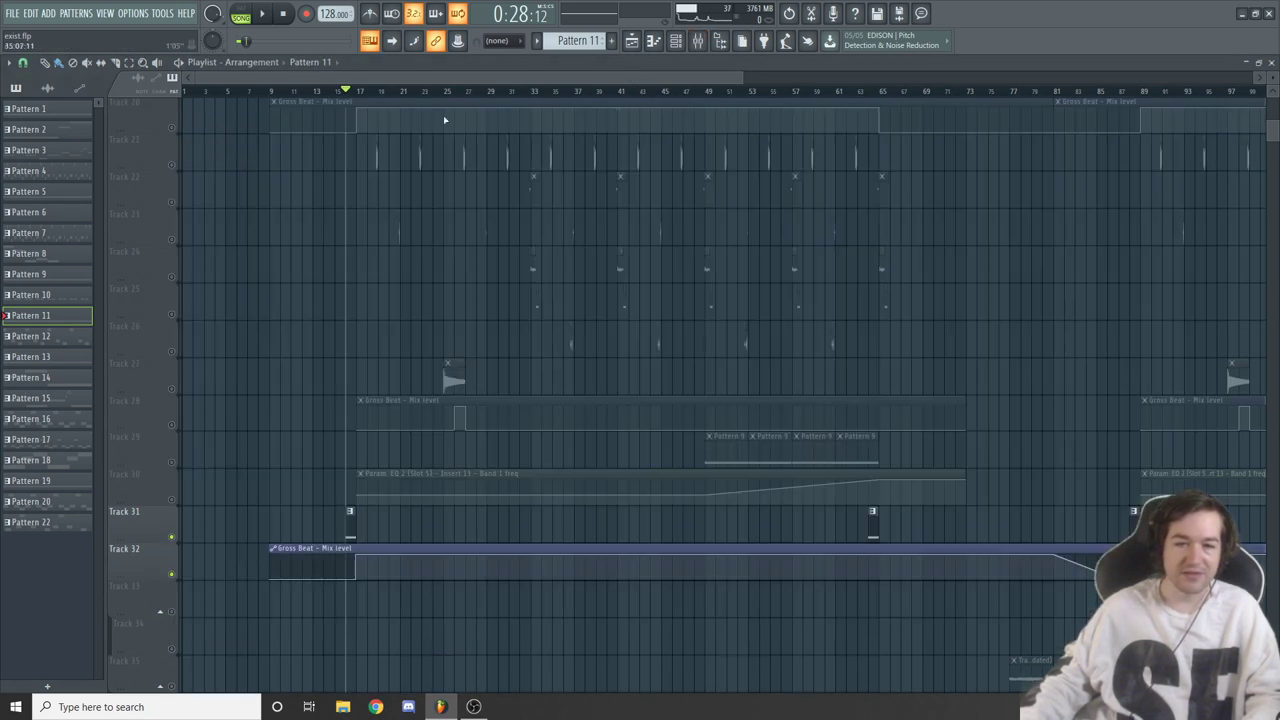
{"action": "left_click", "coordinate": [324, 92]}
{"action": "key", "text": "space"}
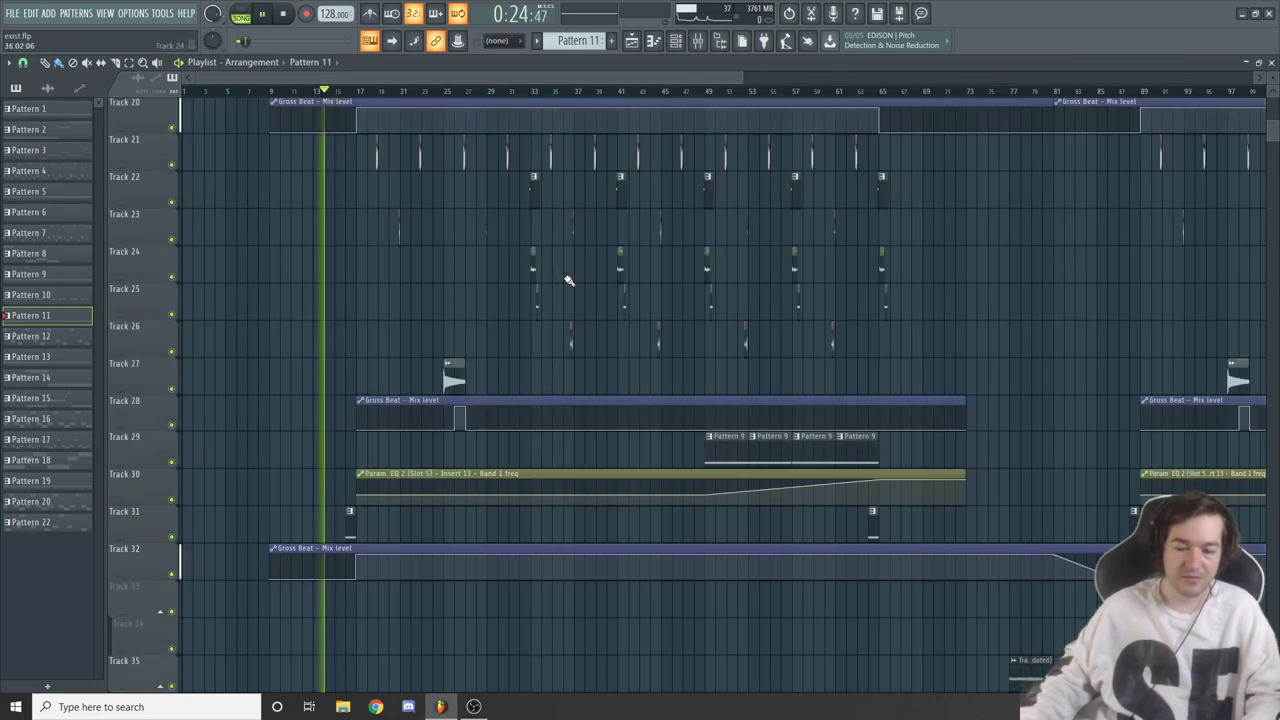
{"action": "scroll", "coordinate": [568, 280], "scroll_direction": "up", "scroll_amount": 3}
{"action": "scroll", "coordinate": [568, 280], "scroll_direction": "down", "scroll_amount": 3}
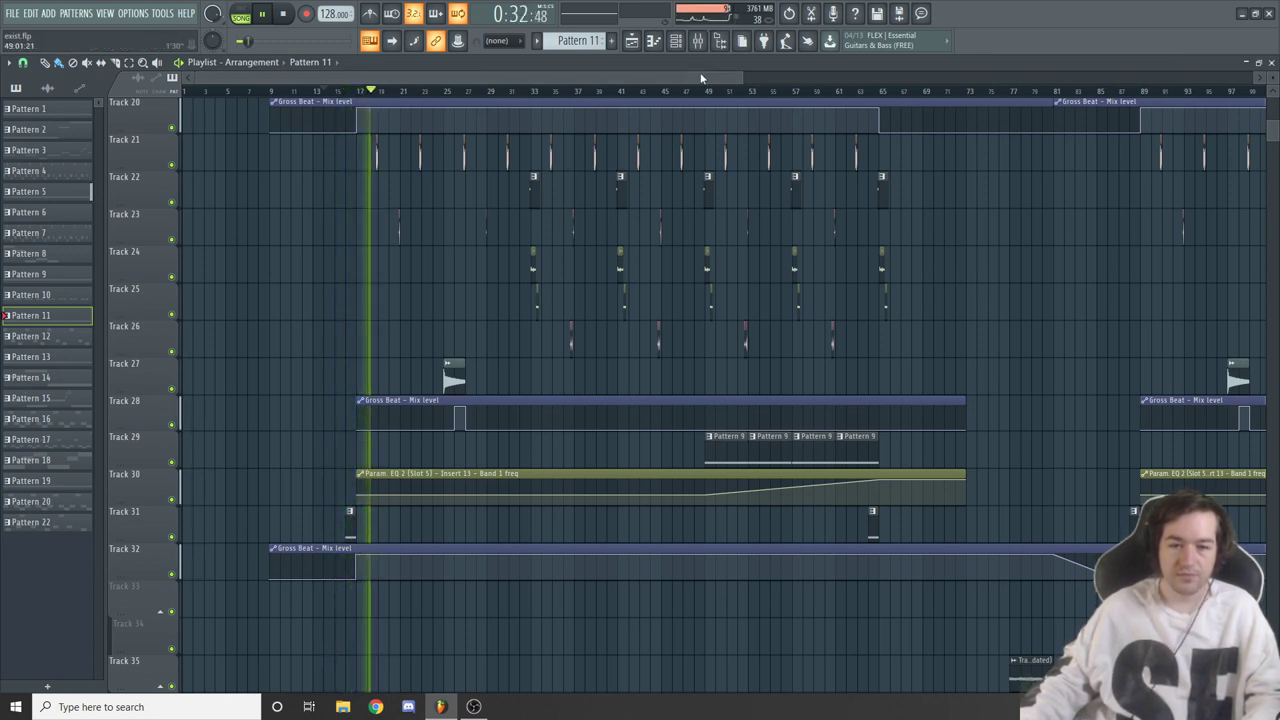
{"action": "key", "text": "space"}
Examine the arrangement's tracks from Track 16 down to Track 55, including the automation clips, with the playhead at bar 16
{"action": "scroll", "coordinate": [517, 410], "scroll_direction": "up", "scroll_amount": 4}
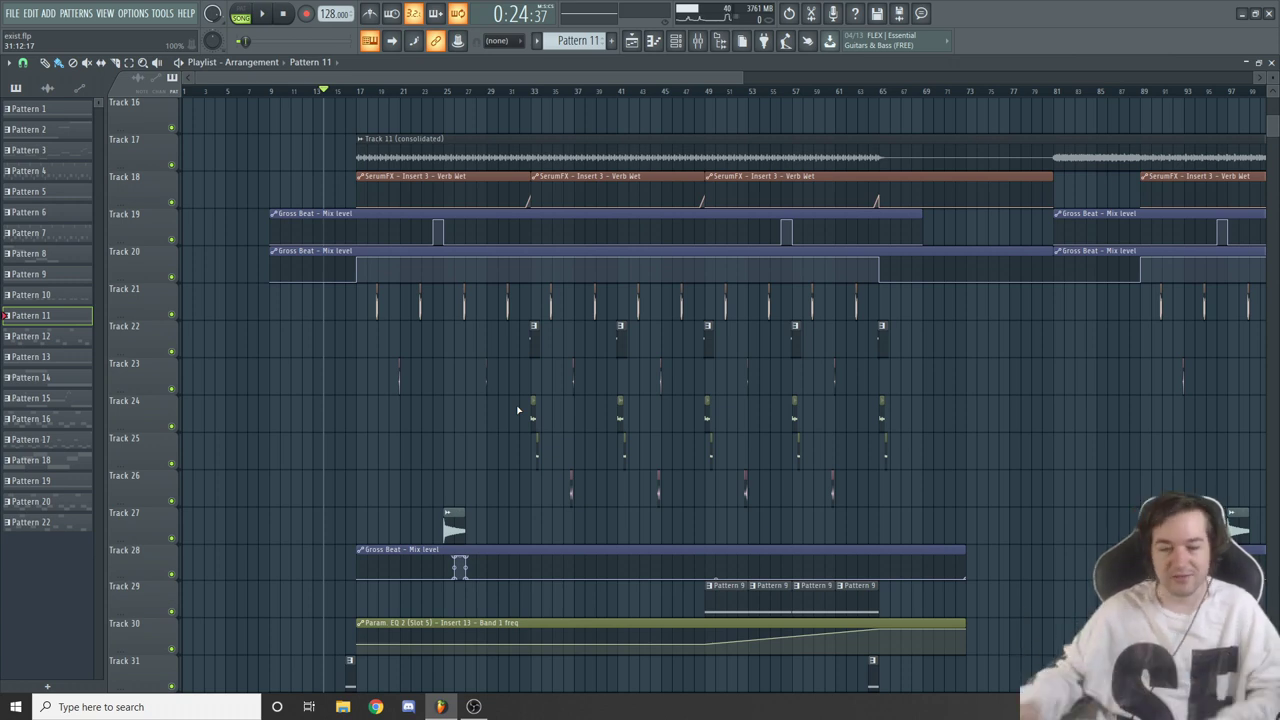
{"action": "scroll", "coordinate": [517, 410], "scroll_direction": "down", "scroll_amount": 6}
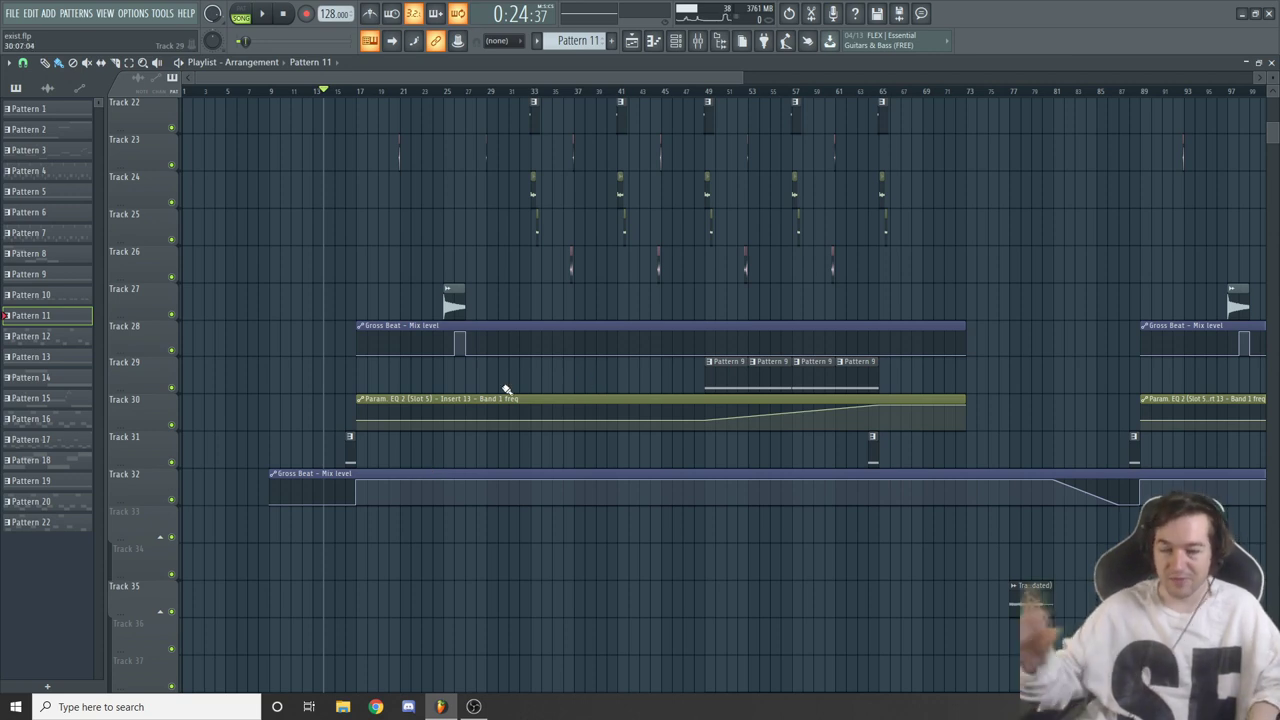
{"action": "scroll", "coordinate": [322, 444], "scroll_direction": "up", "scroll_amount": 8, "text": "ctrl"}
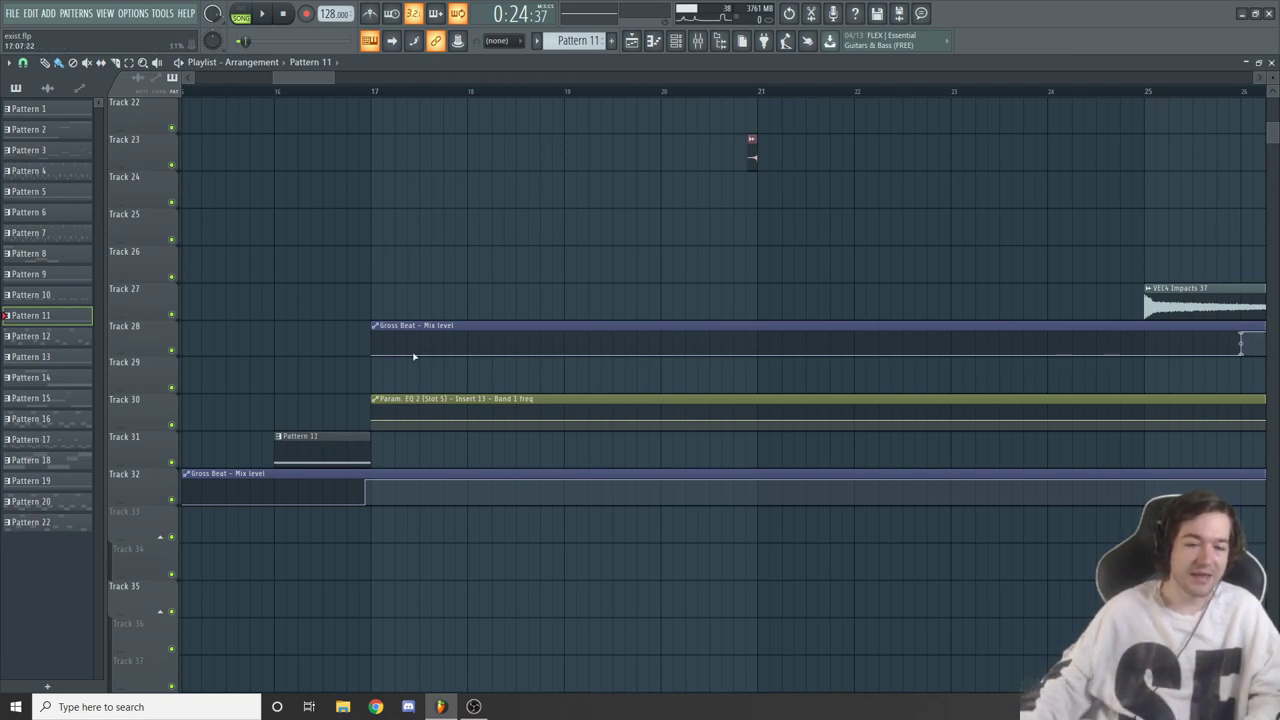
{"action": "left_click_drag", "start_coordinate": [345, 77], "coordinate": [434, 214]}
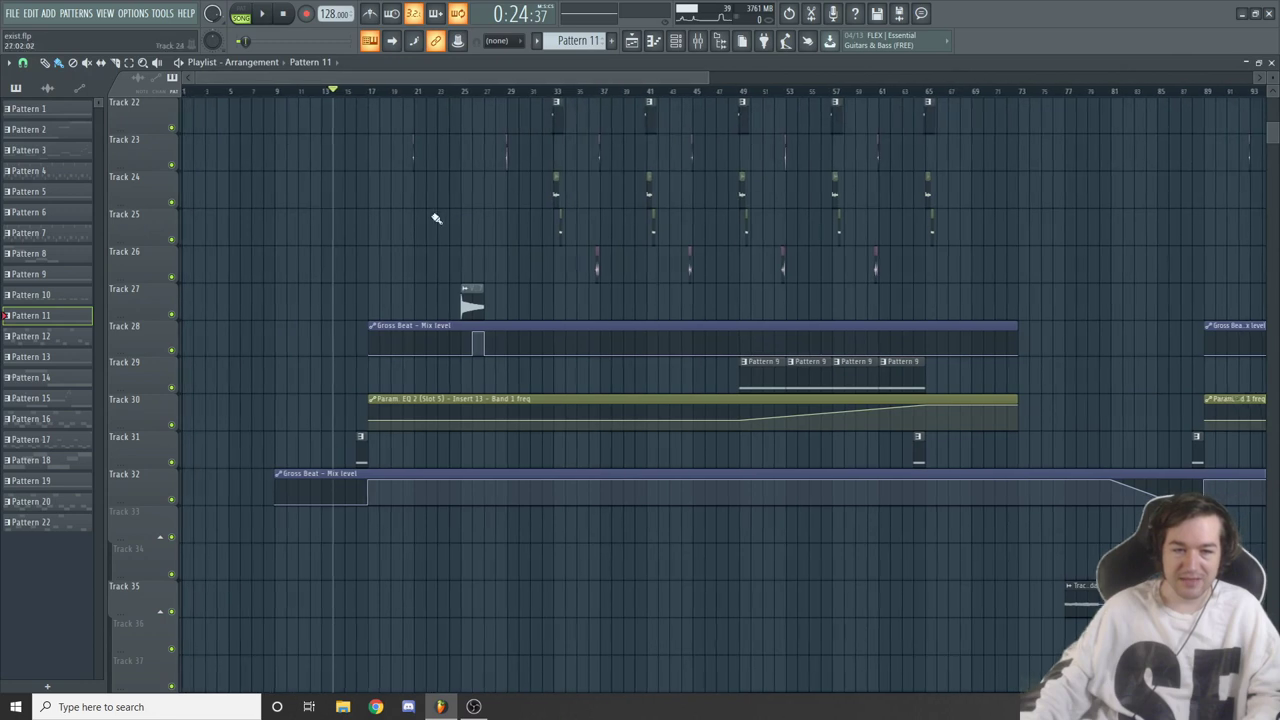
{"action": "left_click", "coordinate": [356, 93]}
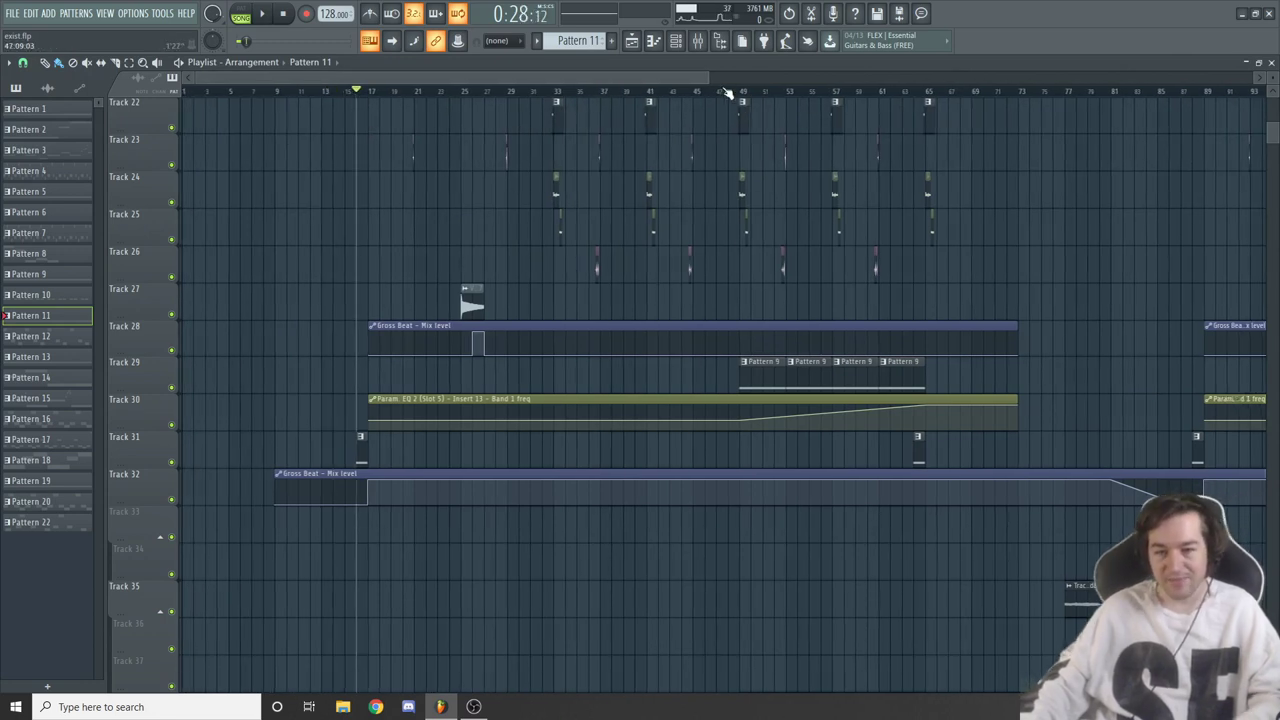
{"action": "left_click_drag", "start_coordinate": [712, 78], "coordinate": [783, 343]}
{"action": "scroll", "coordinate": [669, 297], "scroll_direction": "up", "scroll_amount": 3}
{"action": "scroll", "coordinate": [669, 297], "scroll_direction": "down", "scroll_amount": 9}
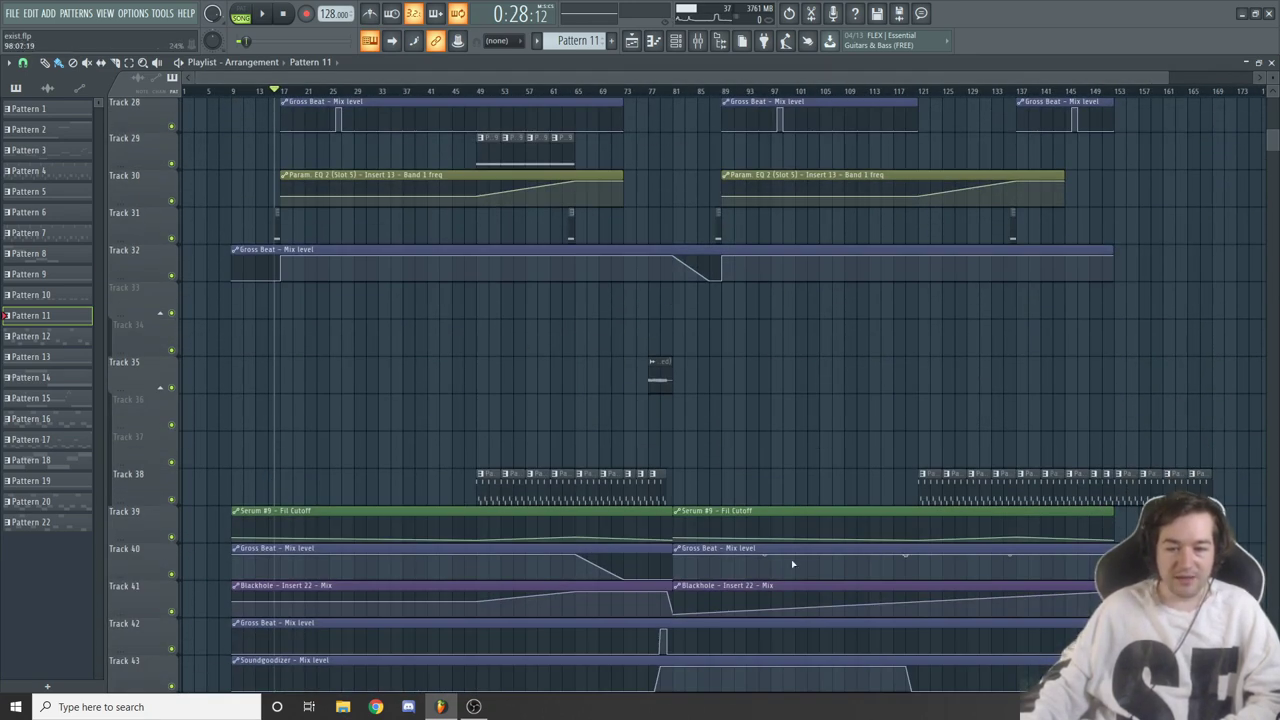
{"action": "scroll", "coordinate": [537, 498], "scroll_direction": "down", "scroll_amount": 3}
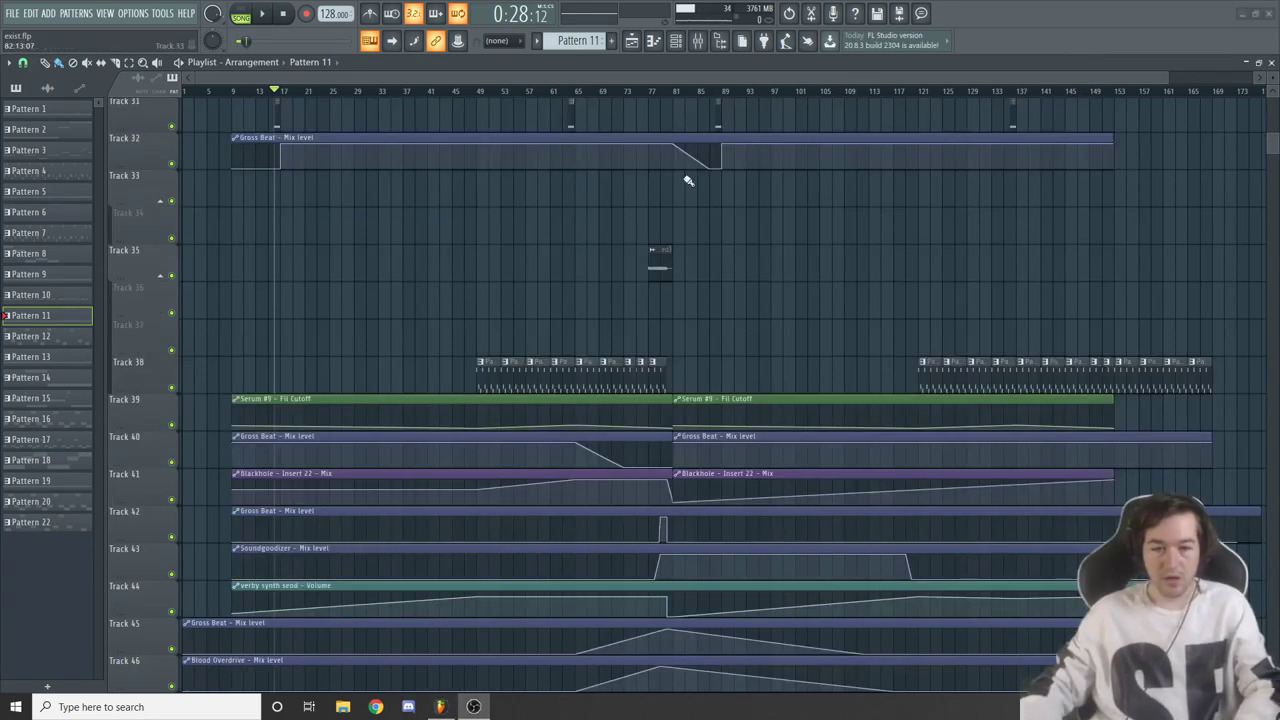
{"action": "scroll", "coordinate": [524, 323], "scroll_direction": "down", "scroll_amount": 9}
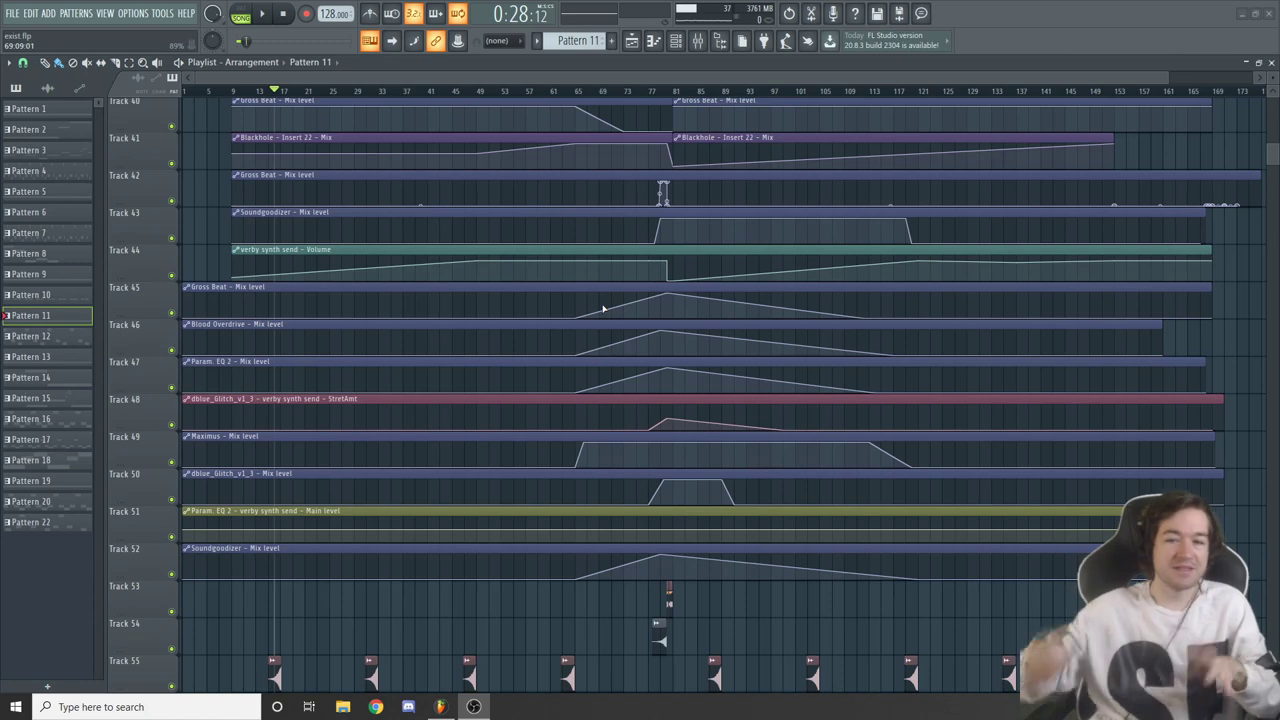
{"action": "scroll", "coordinate": [603, 309], "scroll_direction": "up", "scroll_amount": 18}
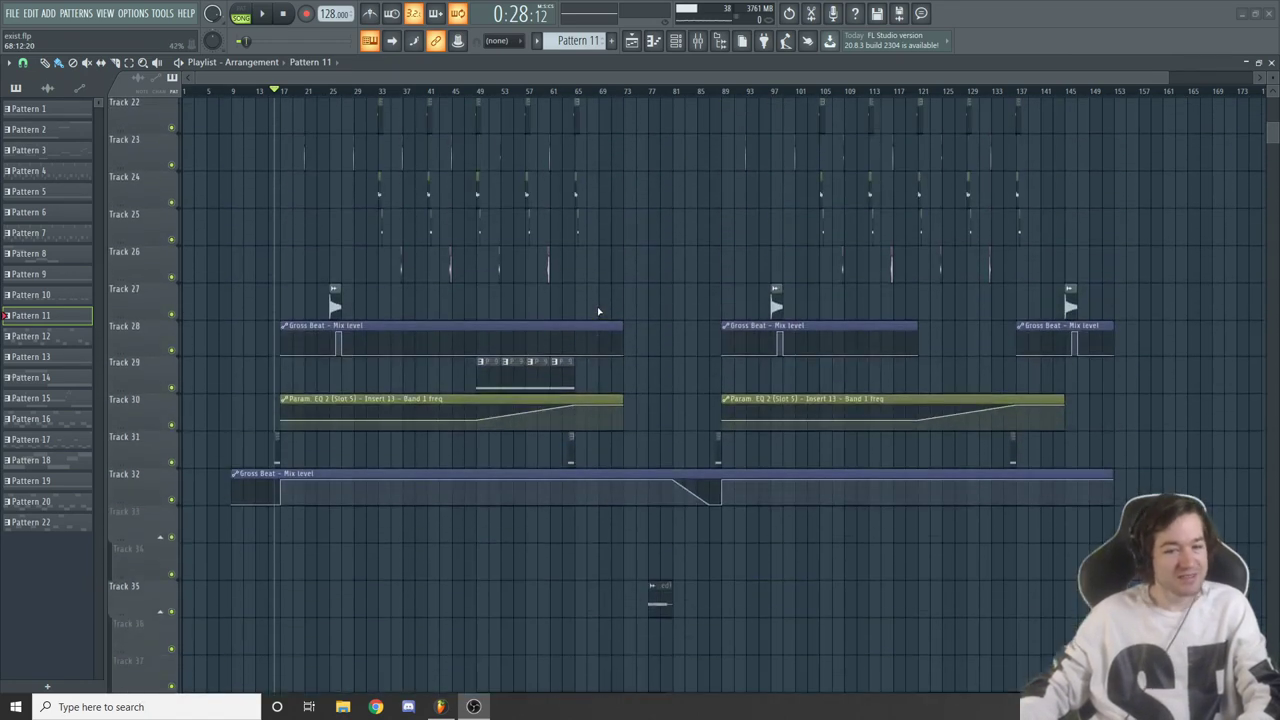
Mute Track 35 and place the playhead at bar 49, where the first row of clips on Track 38 begins
{"action": "scroll", "coordinate": [598, 311], "scroll_direction": "down", "scroll_amount": 3}
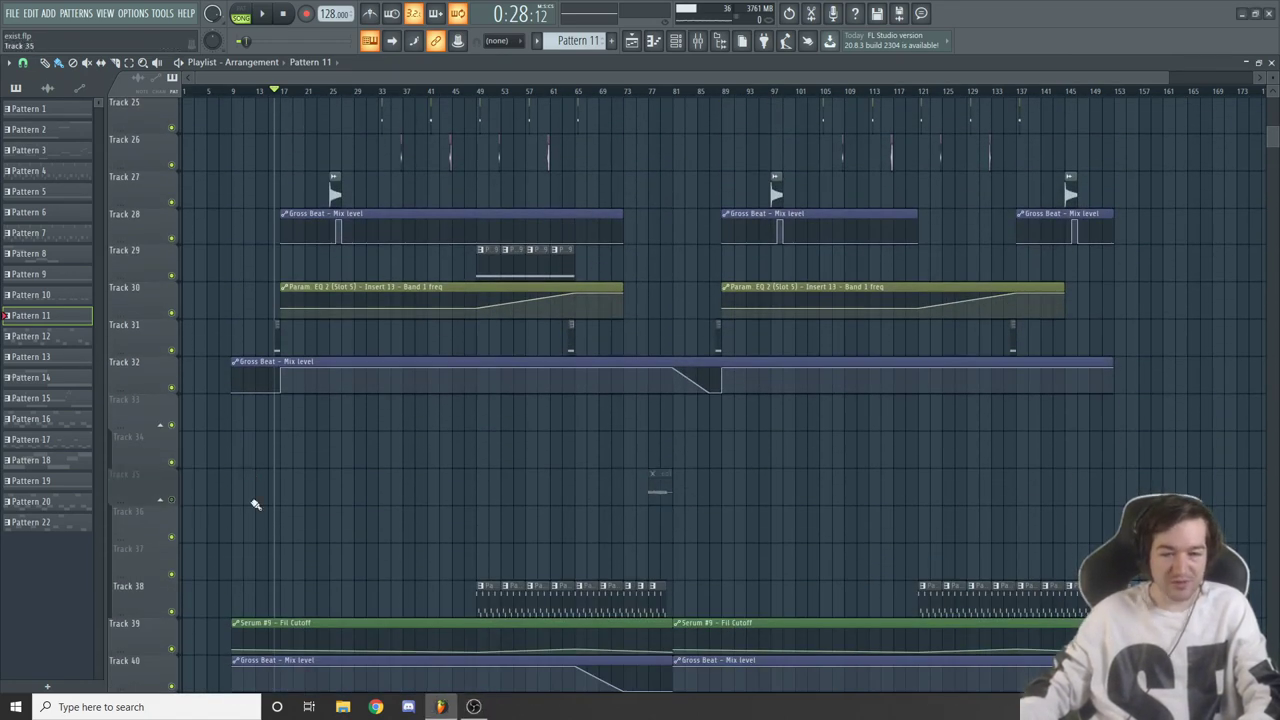
{"action": "scroll", "coordinate": [360, 443], "scroll_direction": "down", "scroll_amount": 6}
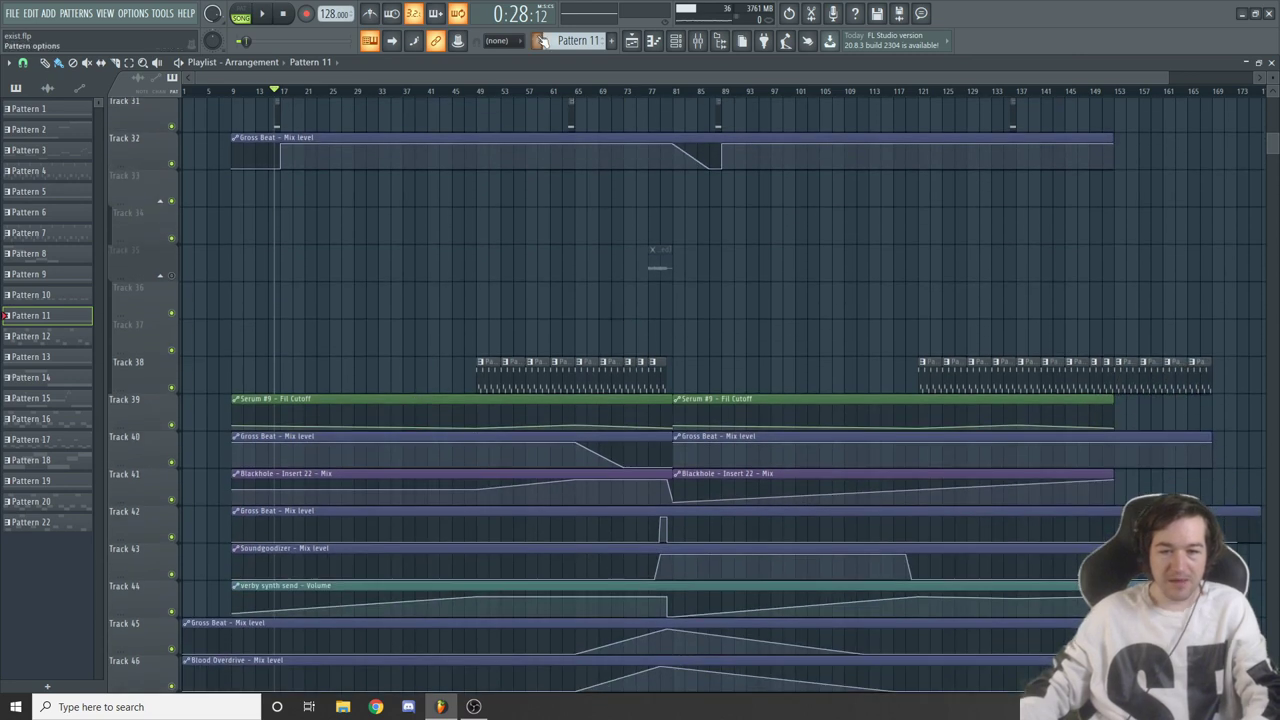
{"action": "left_click", "coordinate": [479, 92]}
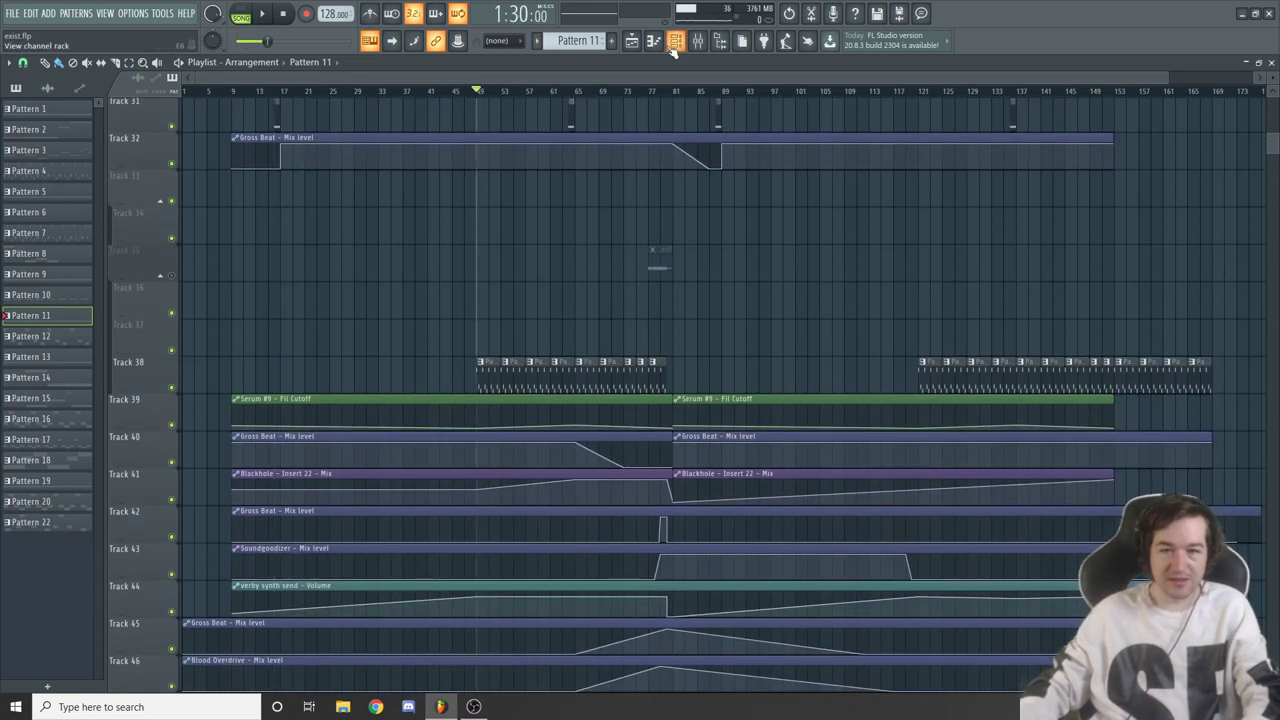
{"action": "key", "text": "Page_Up"}
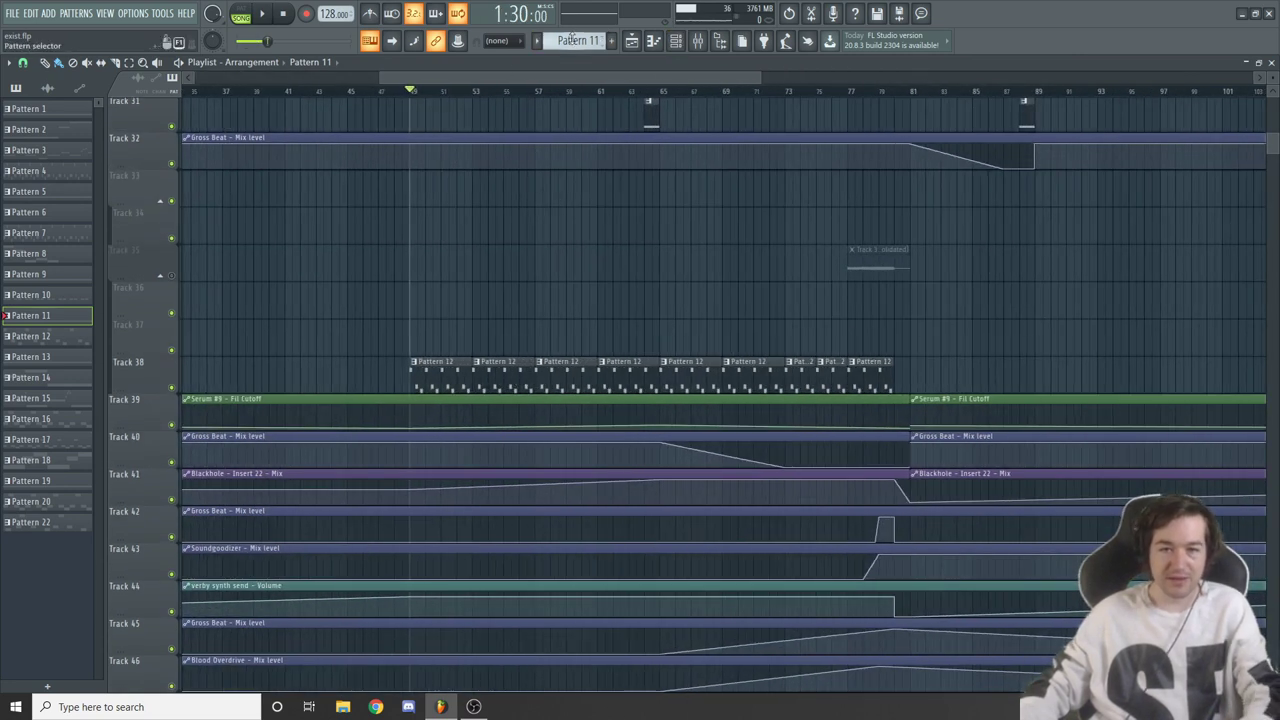
Select Pattern 12, show its channels in the channel rack and play it in pattern mode
{"action": "scroll", "coordinate": [572, 38], "scroll_direction": "down", "scroll_amount": 1}
{"action": "left_click", "coordinate": [675, 40]}
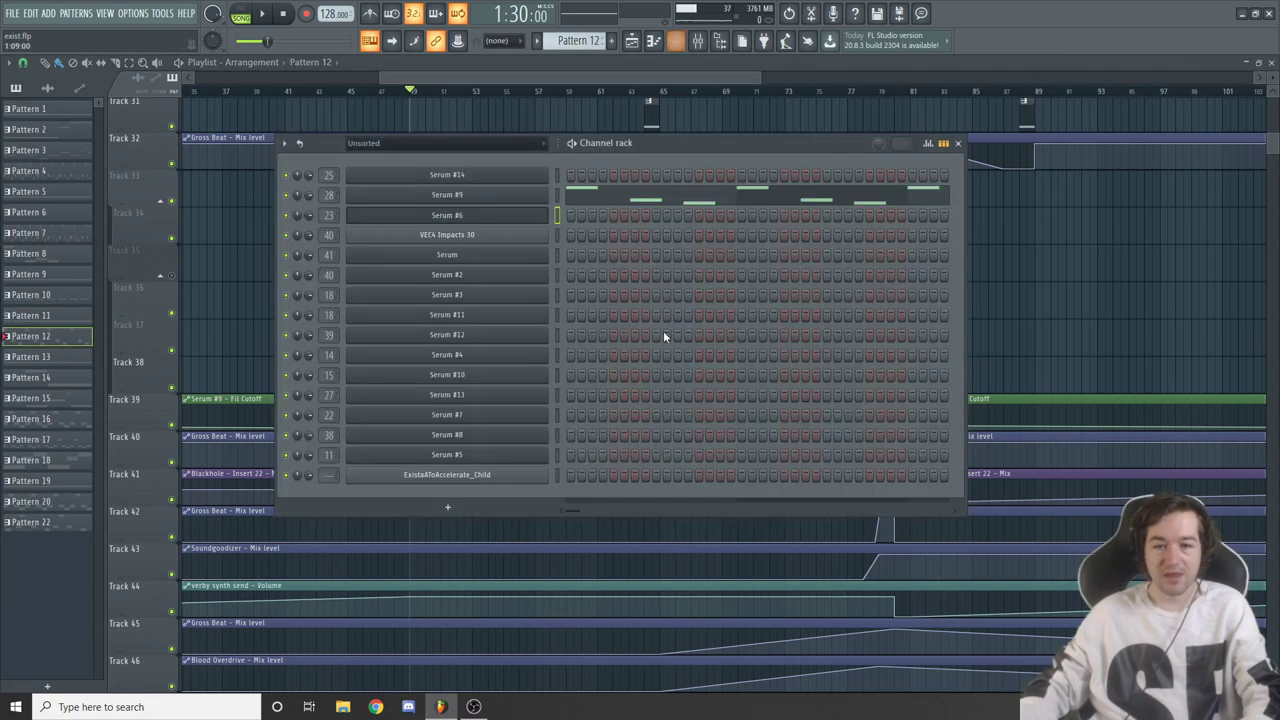
{"action": "left_click", "coordinate": [240, 14]}
{"action": "key", "text": "space"}
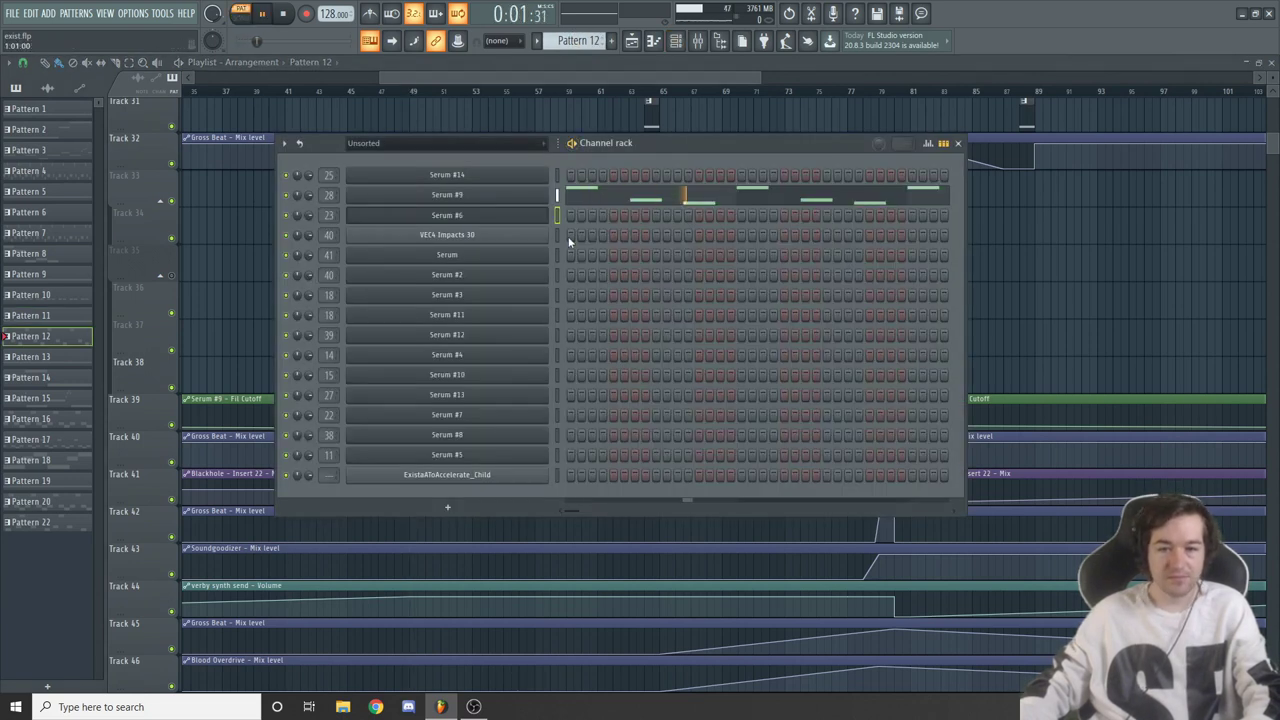
Bring up the Serum #9 (verby synth) patch, reposition its window over the playlist and stop playback after listening to Pattern 12
{"action": "right_click", "coordinate": [520, 195]}
{"action": "left_click", "coordinate": [517, 200]}
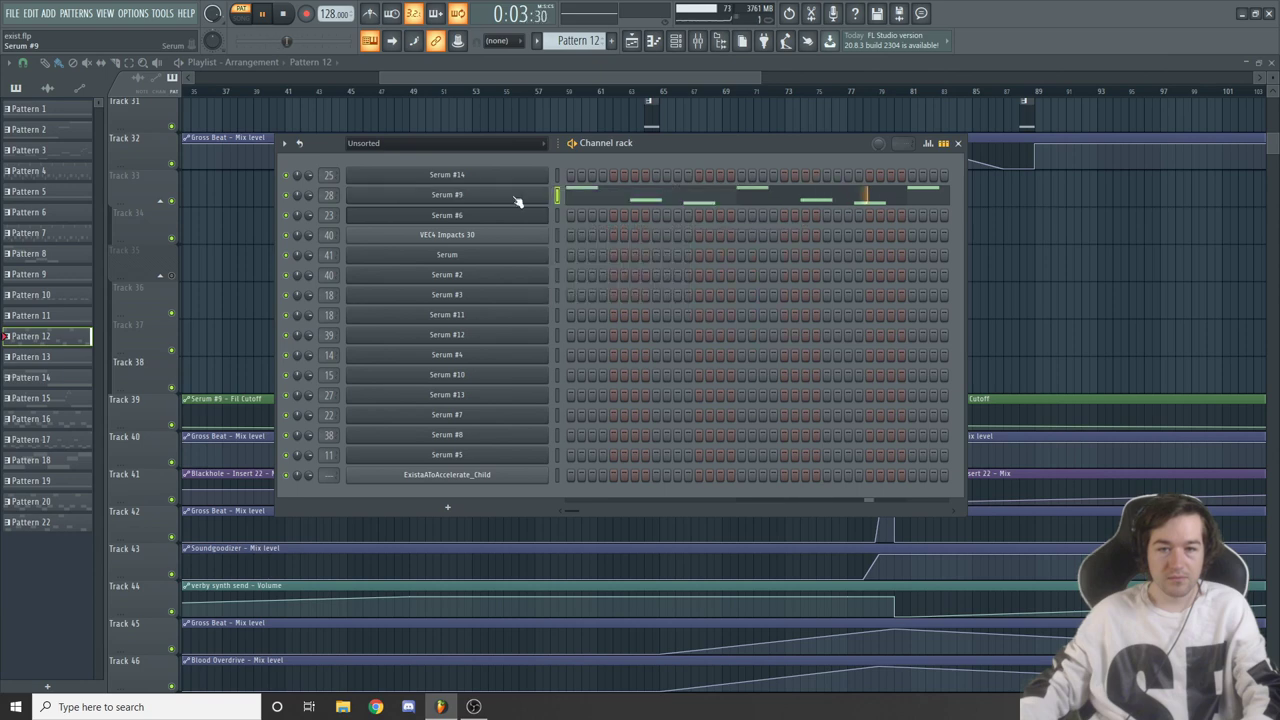
{"action": "left_click", "coordinate": [517, 200]}
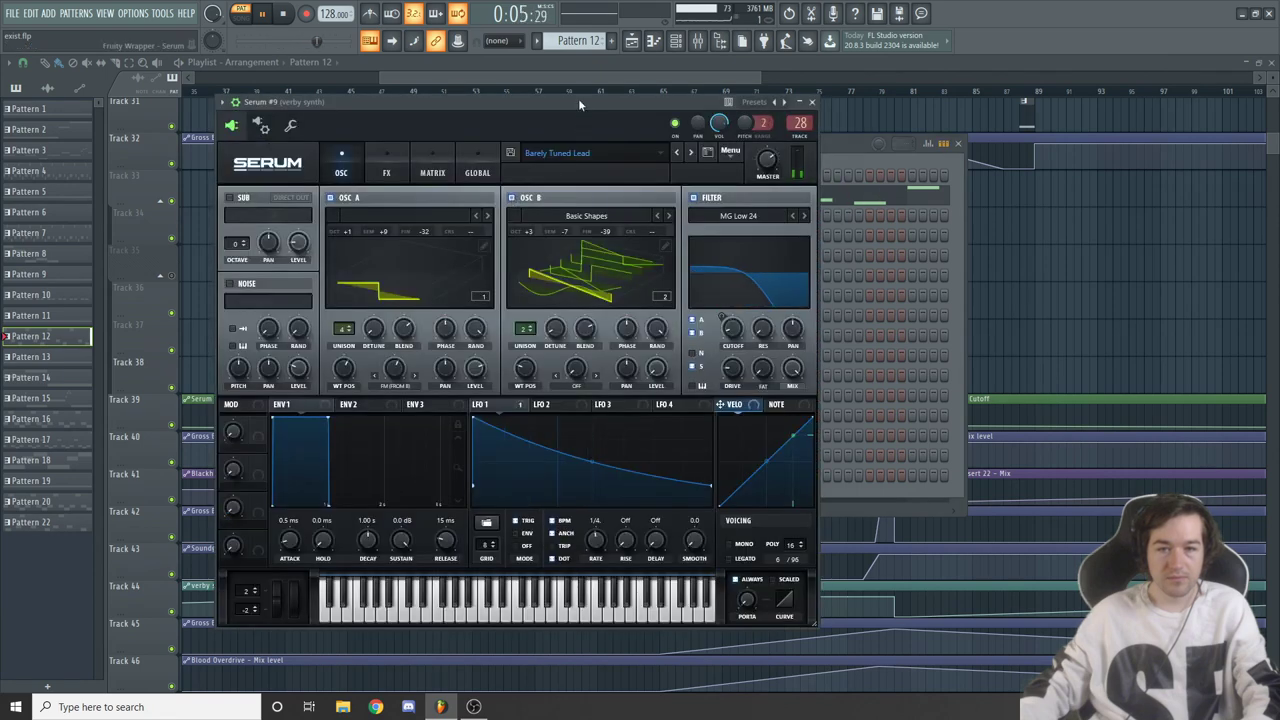
{"action": "left_click_drag", "start_coordinate": [578, 100], "coordinate": [651, 119]}
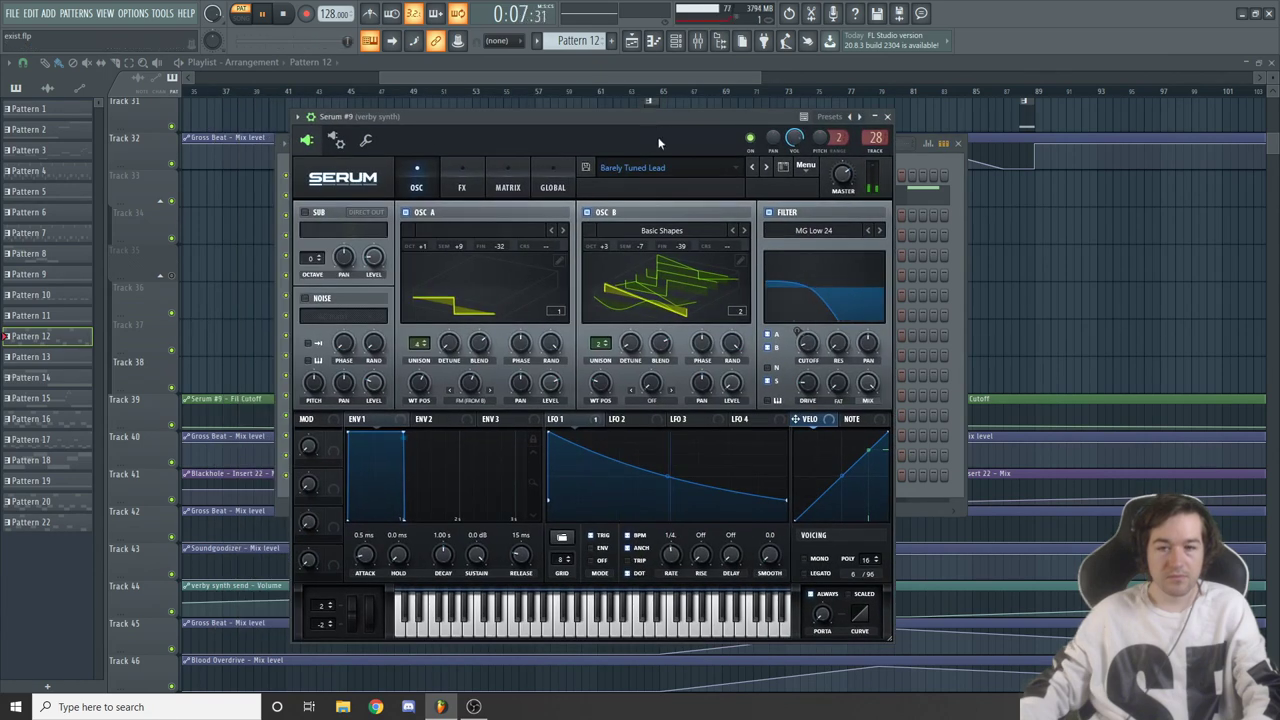
{"action": "mouse_move", "coordinate": [662, 115]}
{"action": "left_mouse_down"}
{"action": "mouse_move", "coordinate": [643, 120]}
{"action": "mouse_move", "coordinate": [647, 109]}
{"action": "left_mouse_up"}
{"action": "key", "text": "space"}
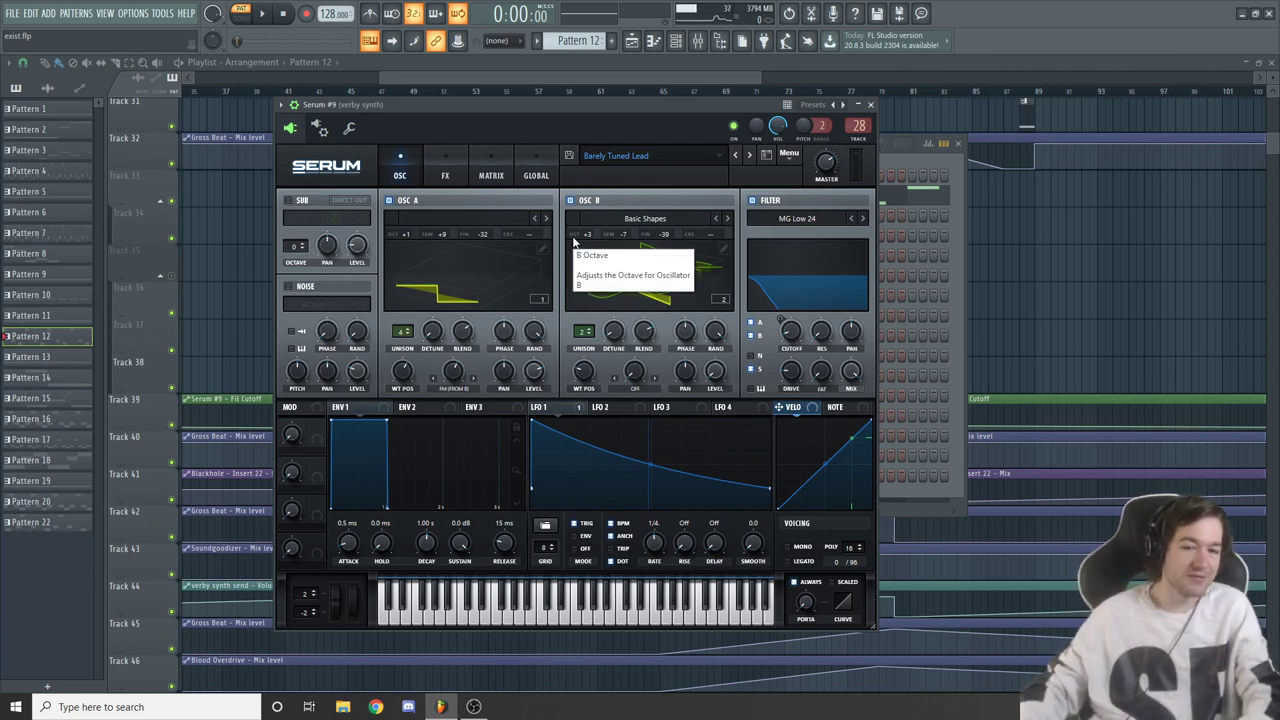
Examine the Serum #9 oscillators and its whole effects chain, from Hyper/Dimension down to Delay
{"action": "left_click", "coordinate": [446, 160]}
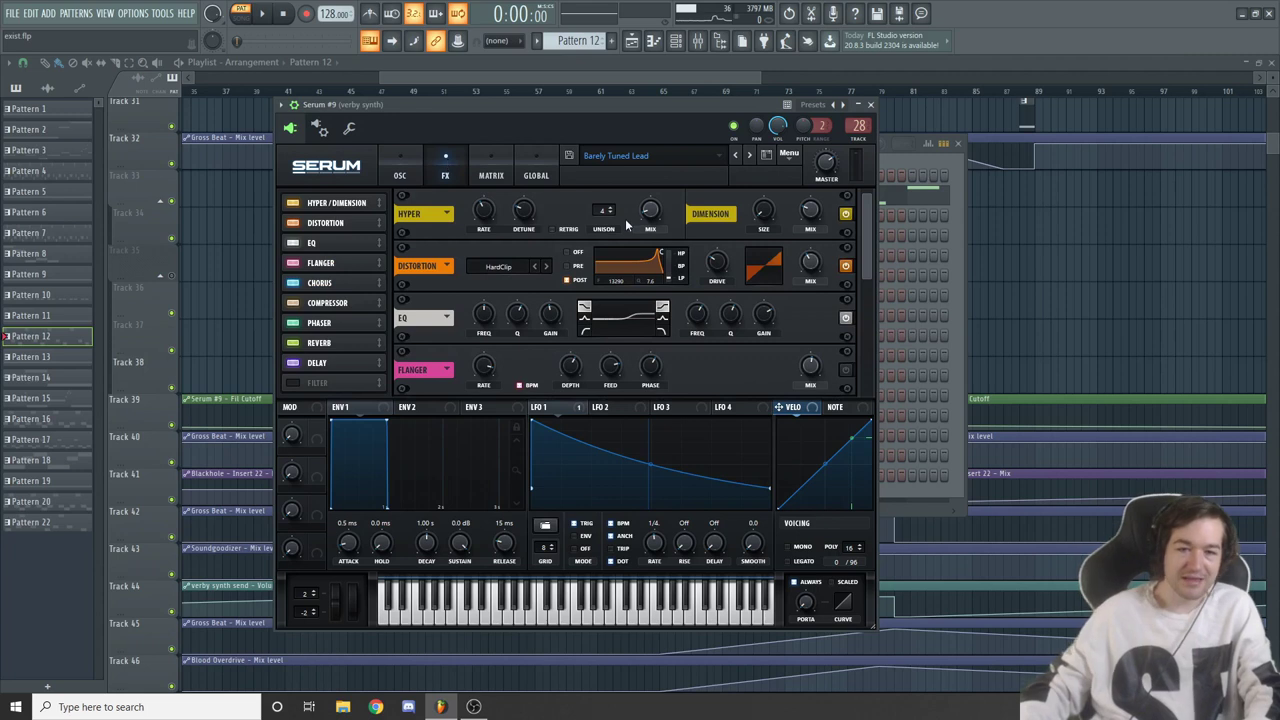
{"action": "left_click", "coordinate": [401, 174]}
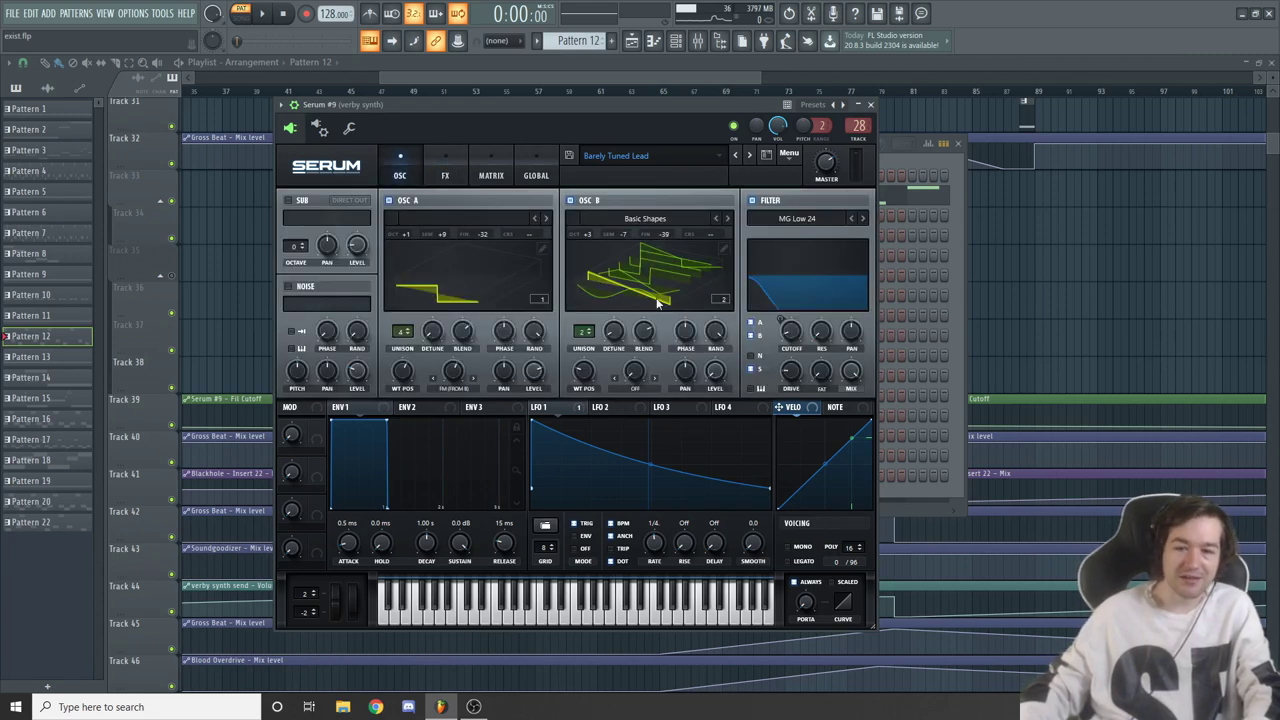
{"action": "left_click", "coordinate": [446, 172]}
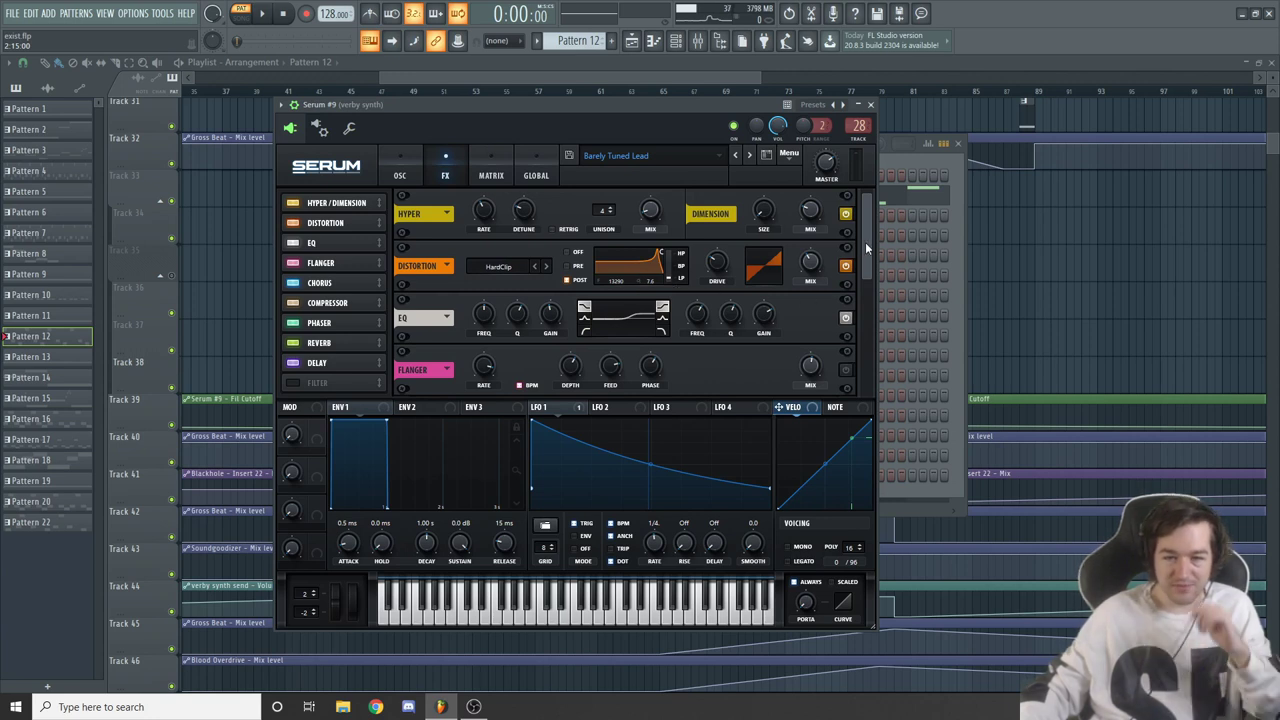
{"action": "scroll", "coordinate": [866, 252], "scroll_direction": "down", "scroll_amount": 1}
{"action": "scroll", "coordinate": [864, 257], "scroll_direction": "down", "scroll_amount": 3}
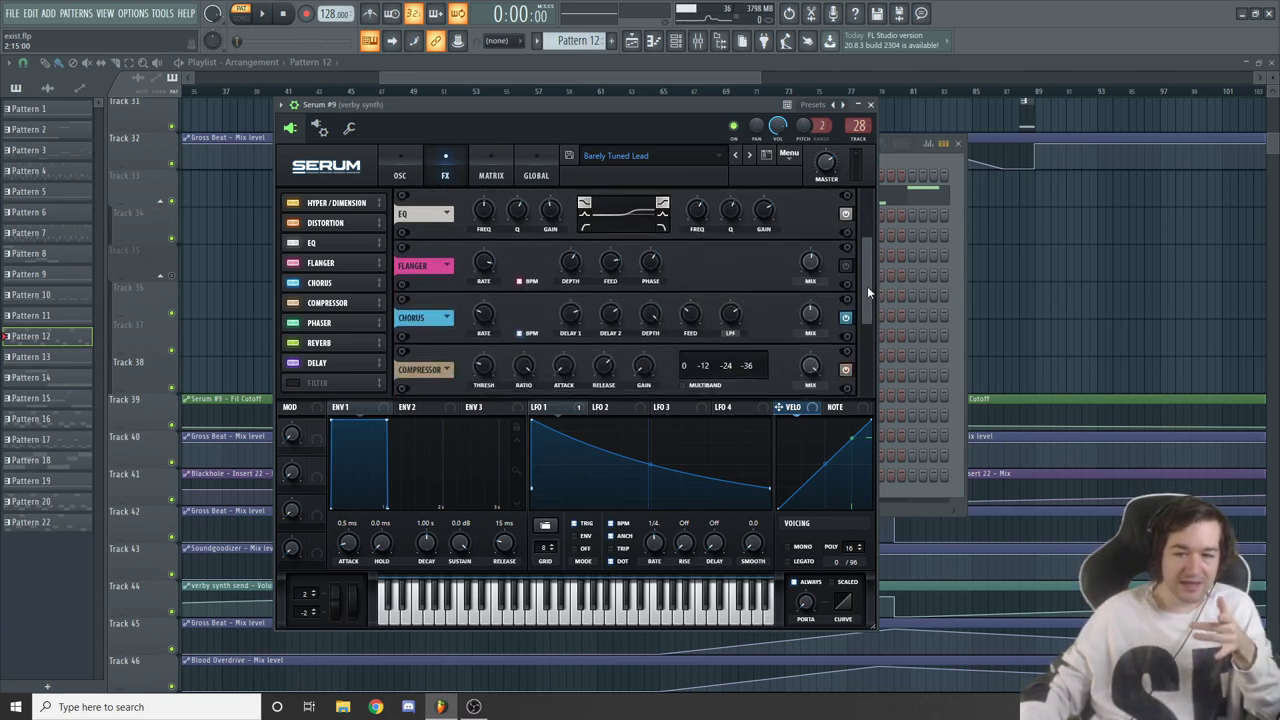
{"action": "left_click_drag", "start_coordinate": [867, 286], "coordinate": [870, 359]}
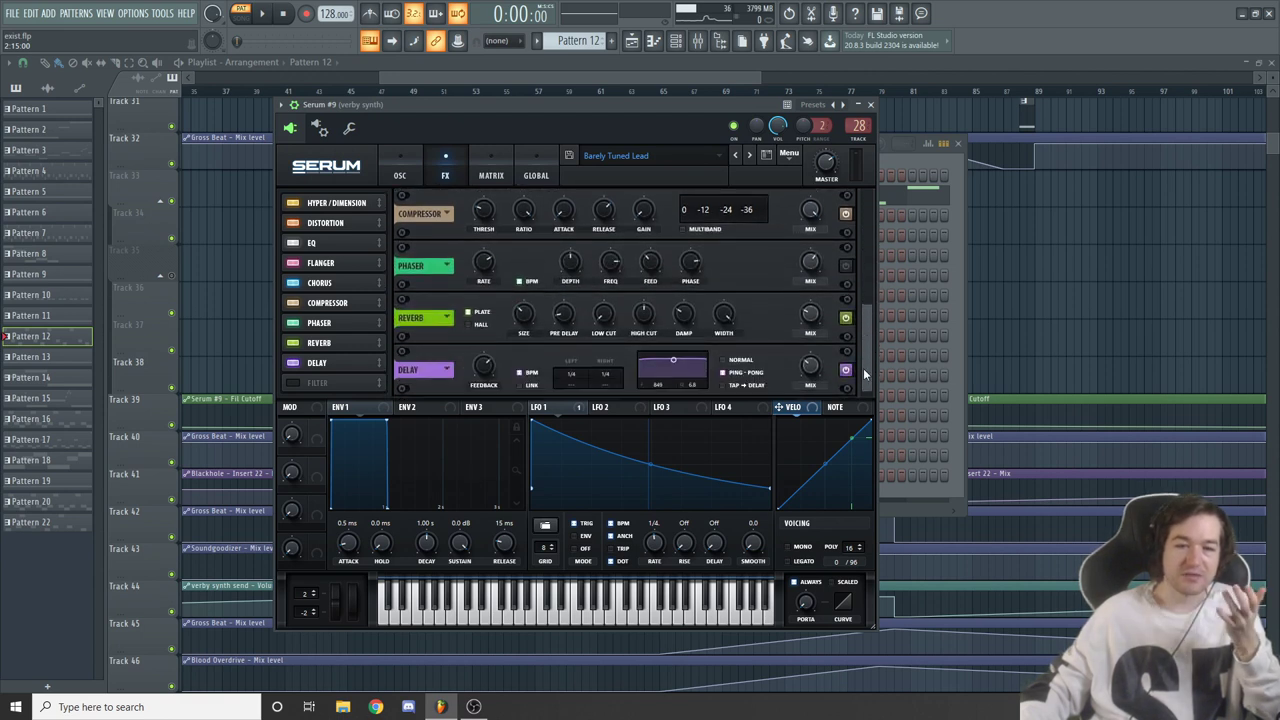
Compare the 3D and flat 2D waveform displays of OSC A and OSC B in Serum #9, leaving both in 2D
{"action": "left_click", "coordinate": [400, 173]}
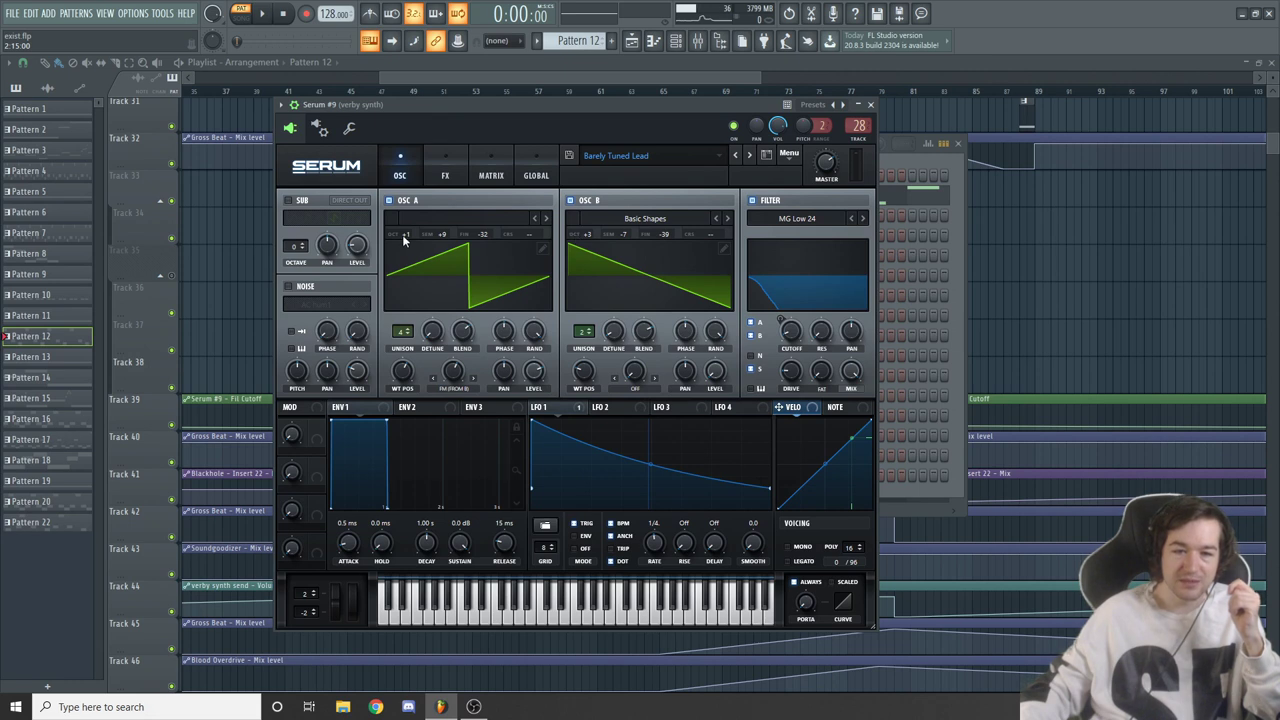
{"action": "left_click", "coordinate": [660, 280]}
{"action": "left_click", "coordinate": [525, 287]}
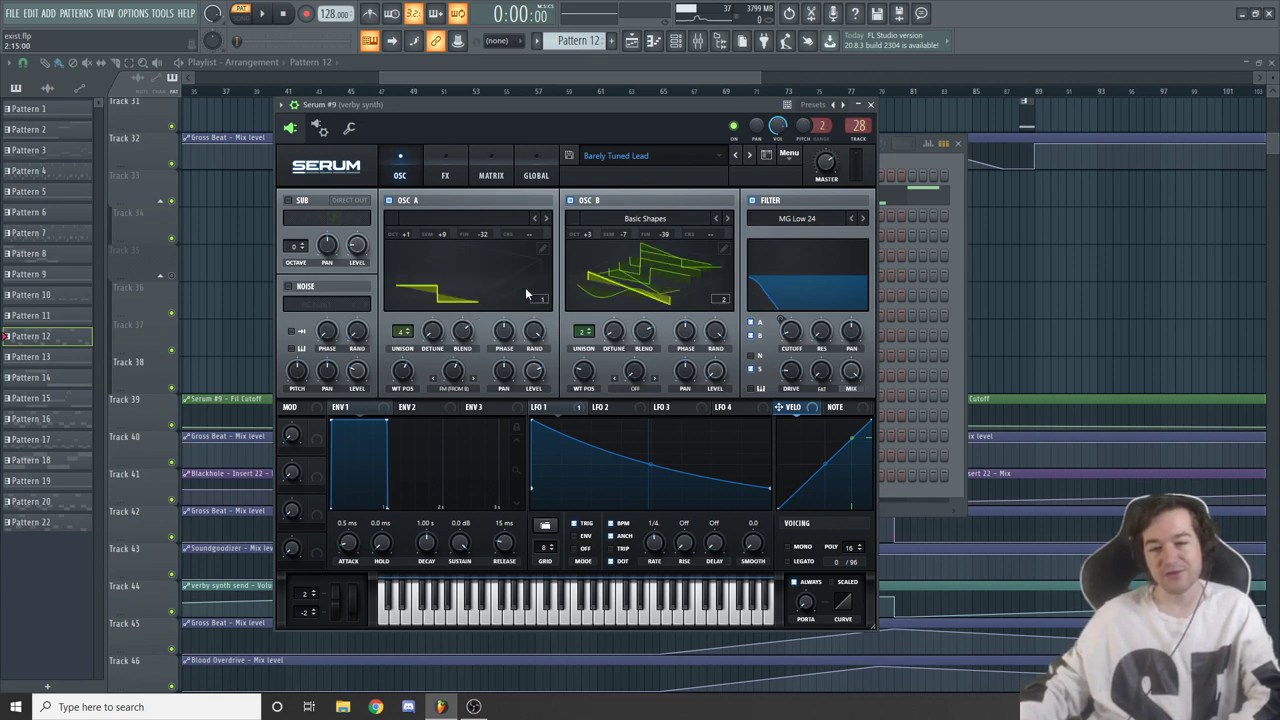
{"action": "left_click", "coordinate": [620, 268]}
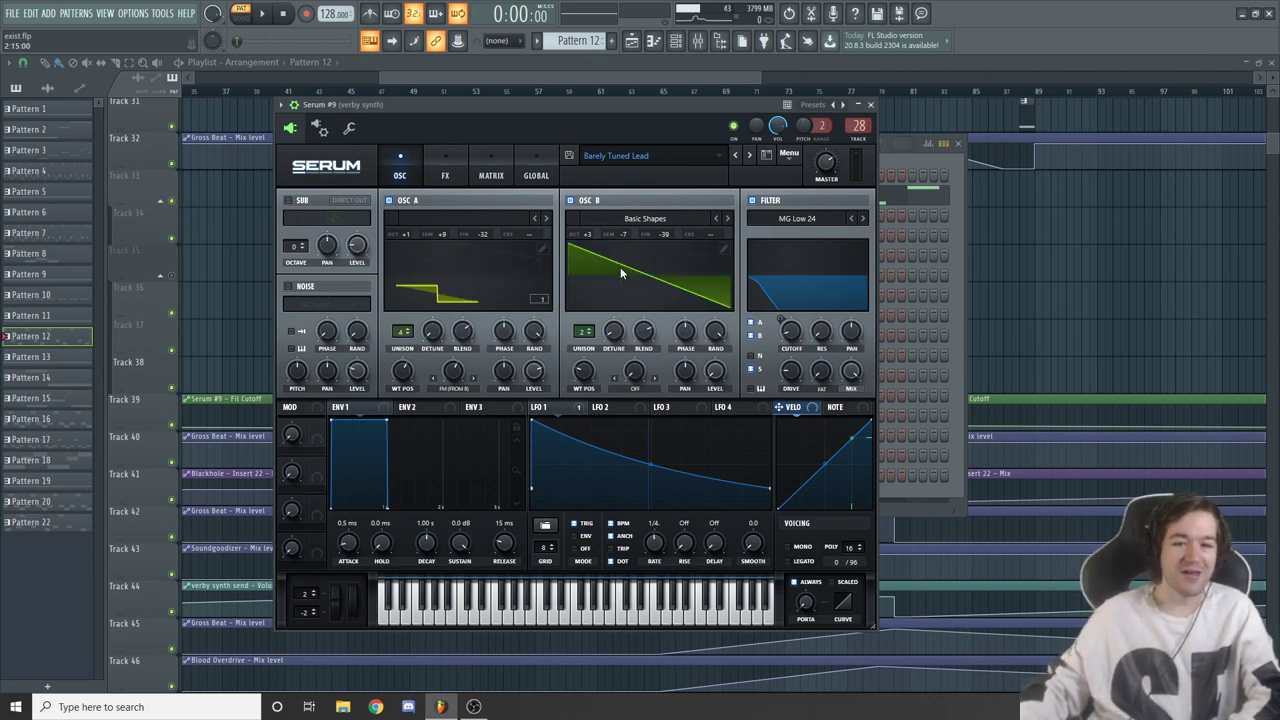
{"action": "left_click", "coordinate": [471, 266]}
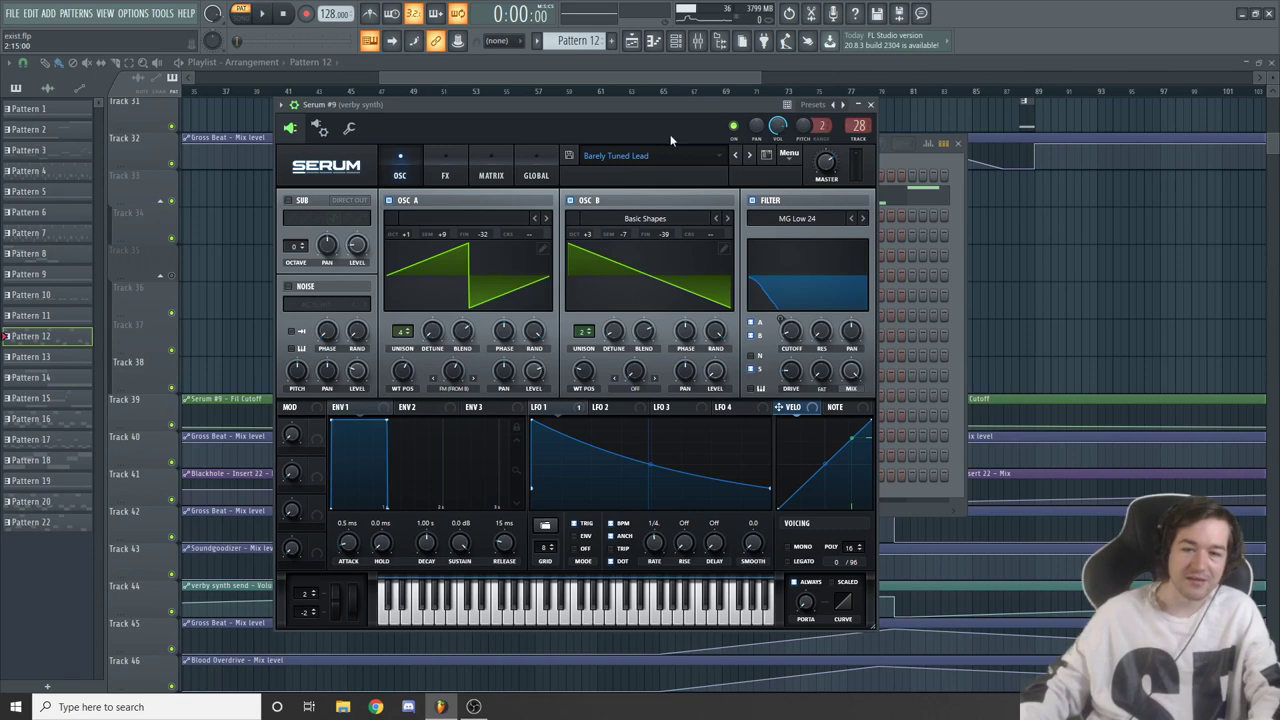
Reposition the Serum #9 window, play Pattern 12 again and return to the playlist around the Pattern 12 clips
{"action": "left_click_drag", "start_coordinate": [640, 101], "coordinate": [594, 106]}
{"action": "key", "text": "space"}
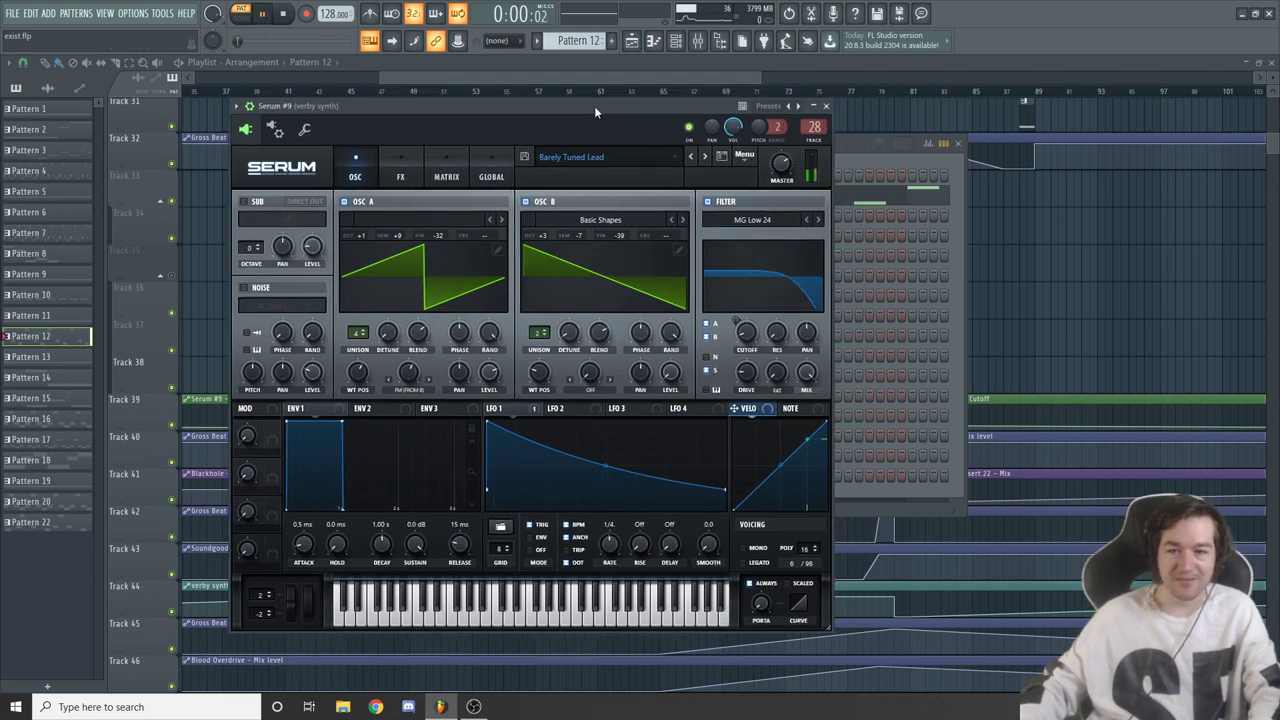
{"action": "left_click", "coordinate": [705, 66]}
{"action": "scroll", "coordinate": [668, 76], "scroll_direction": "left", "scroll_amount": 2}
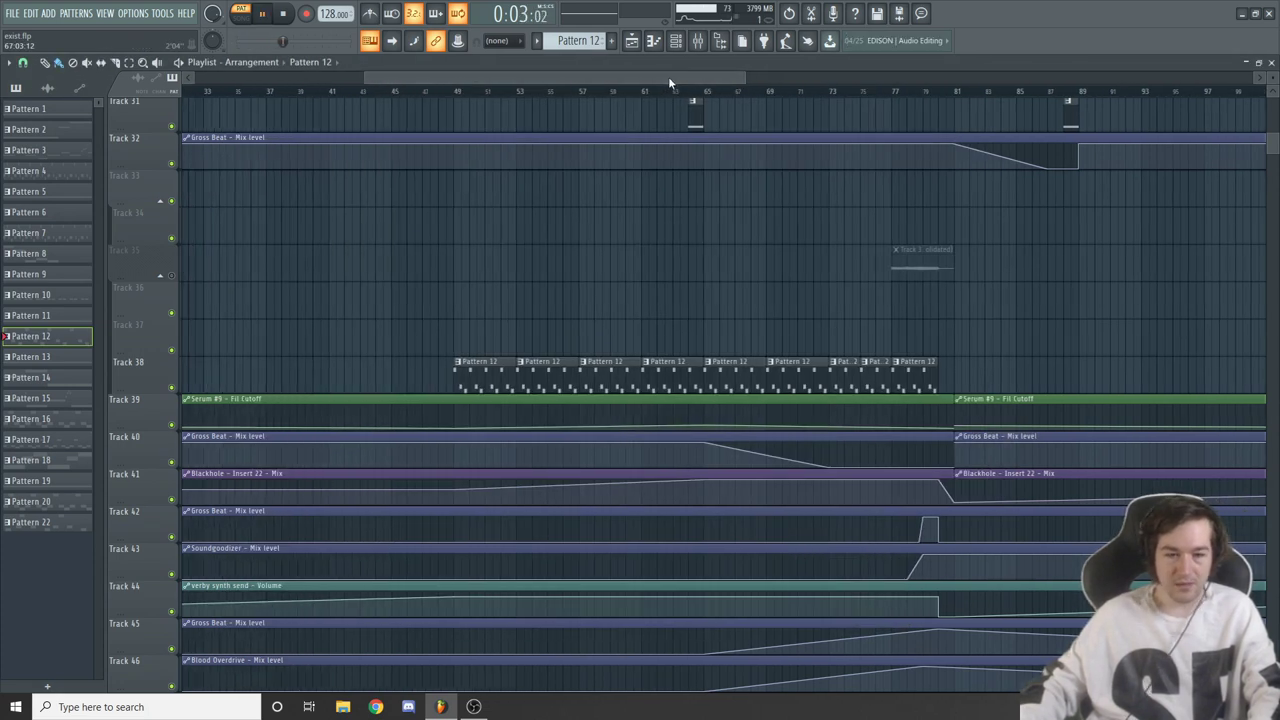
Stop Pattern 12 and compare the effect chains and routing of the verby synth and verby synth send mixer tracks
{"action": "left_click", "coordinate": [697, 40]}
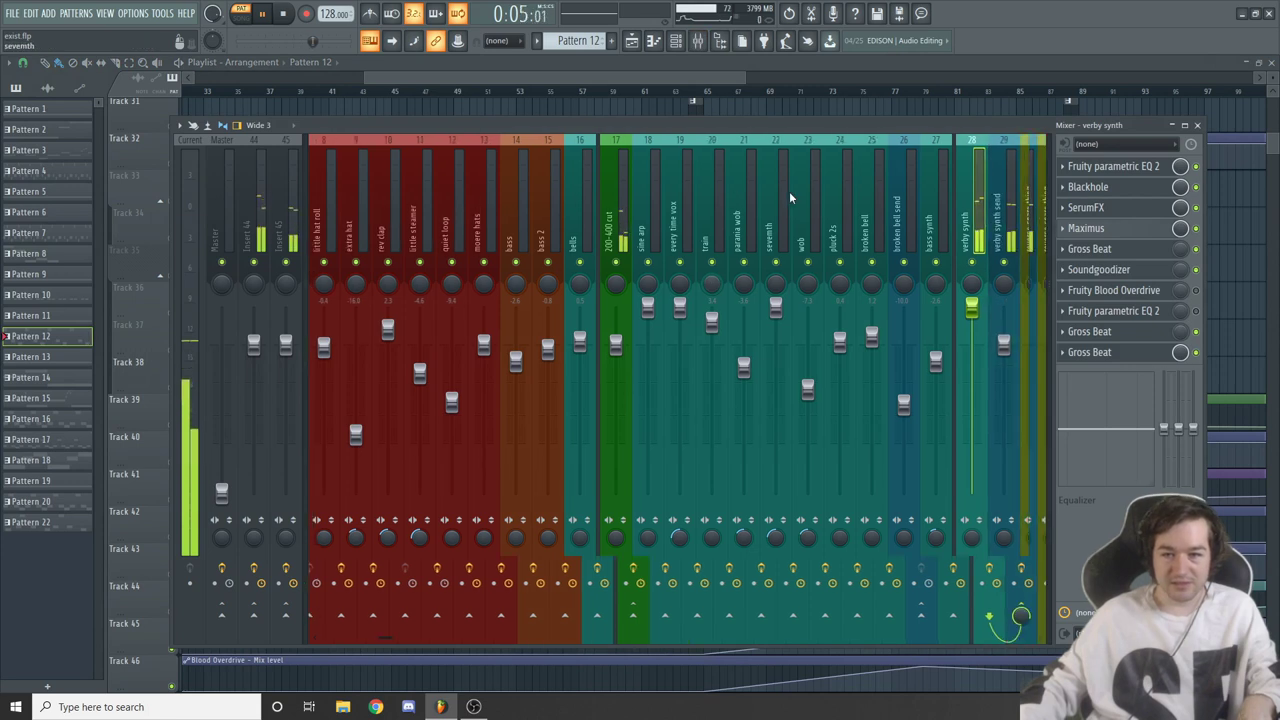
{"action": "scroll", "coordinate": [790, 197], "scroll_direction": "down", "scroll_amount": 7}
{"action": "left_click_drag", "start_coordinate": [789, 127], "coordinate": [772, 128]}
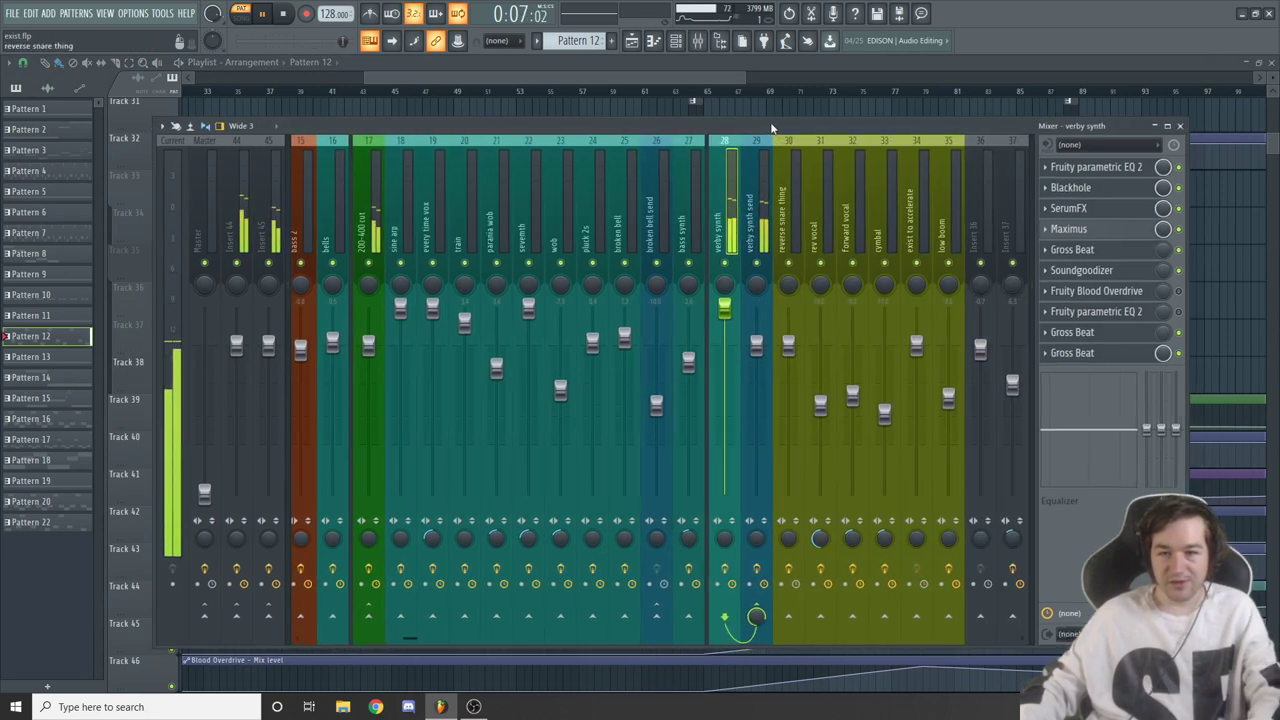
{"action": "key", "text": "space"}
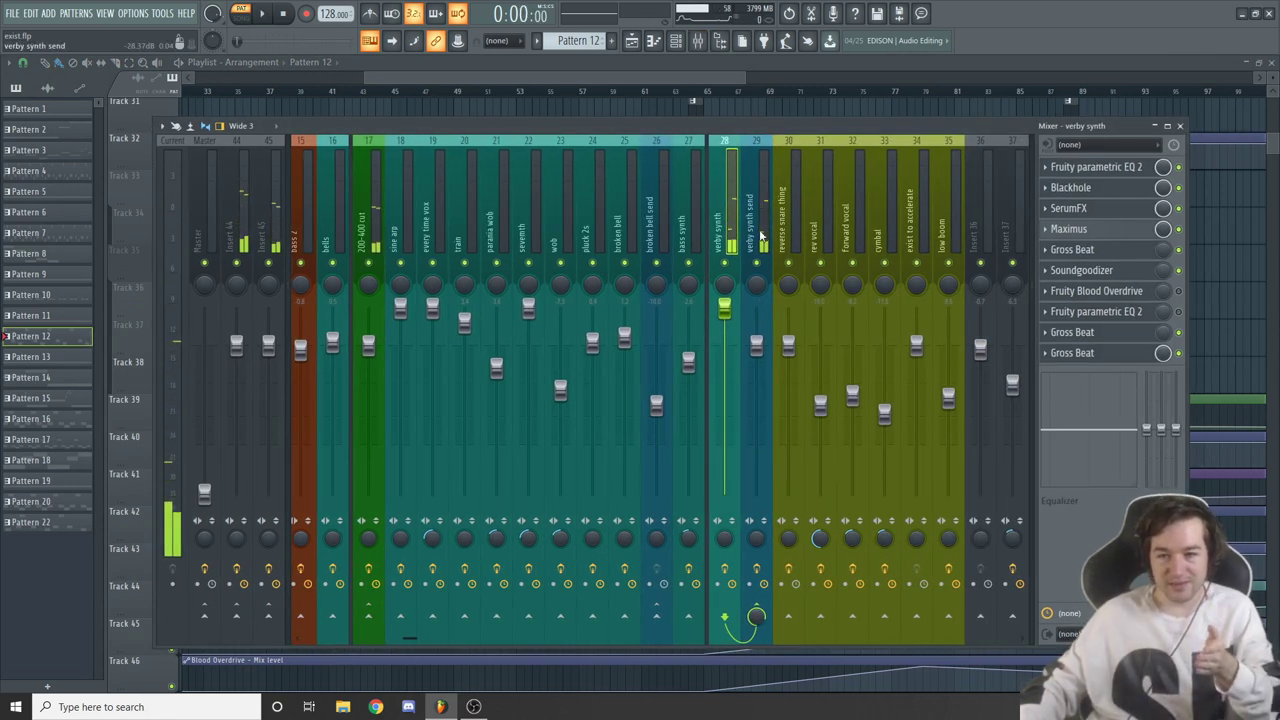
{"action": "left_click", "coordinate": [760, 237]}
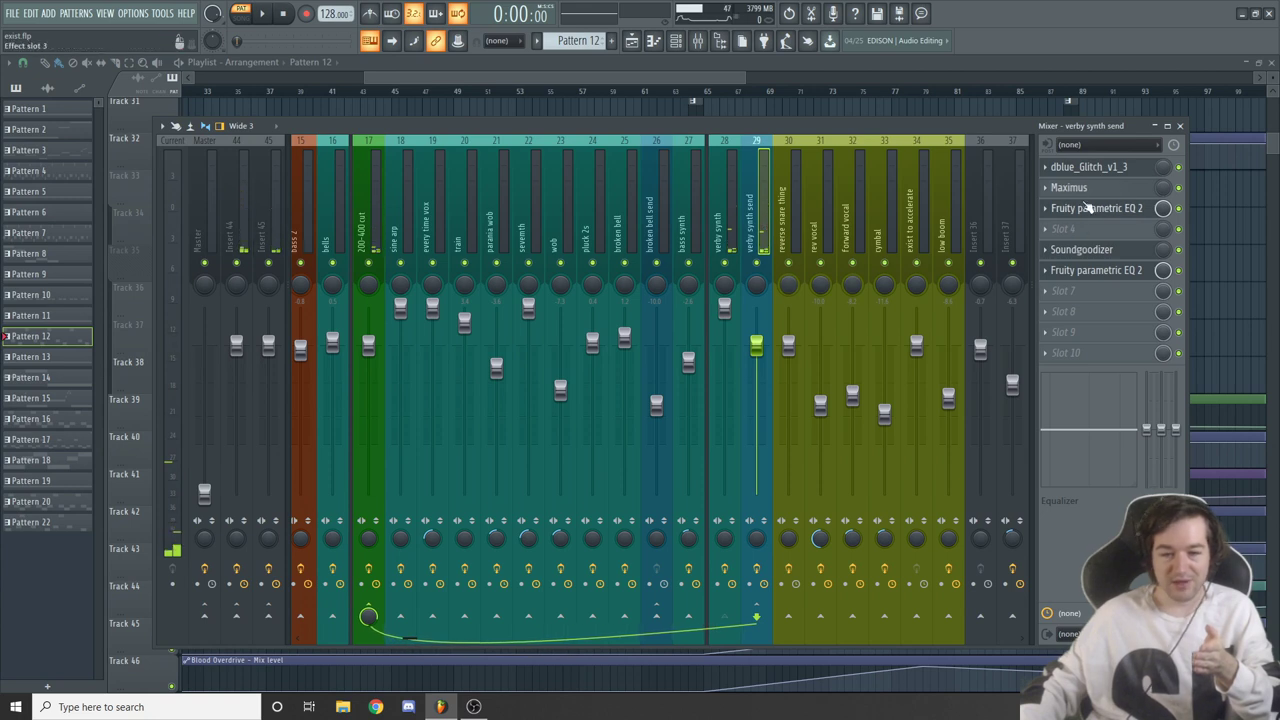
{"action": "left_click", "coordinate": [730, 228]}
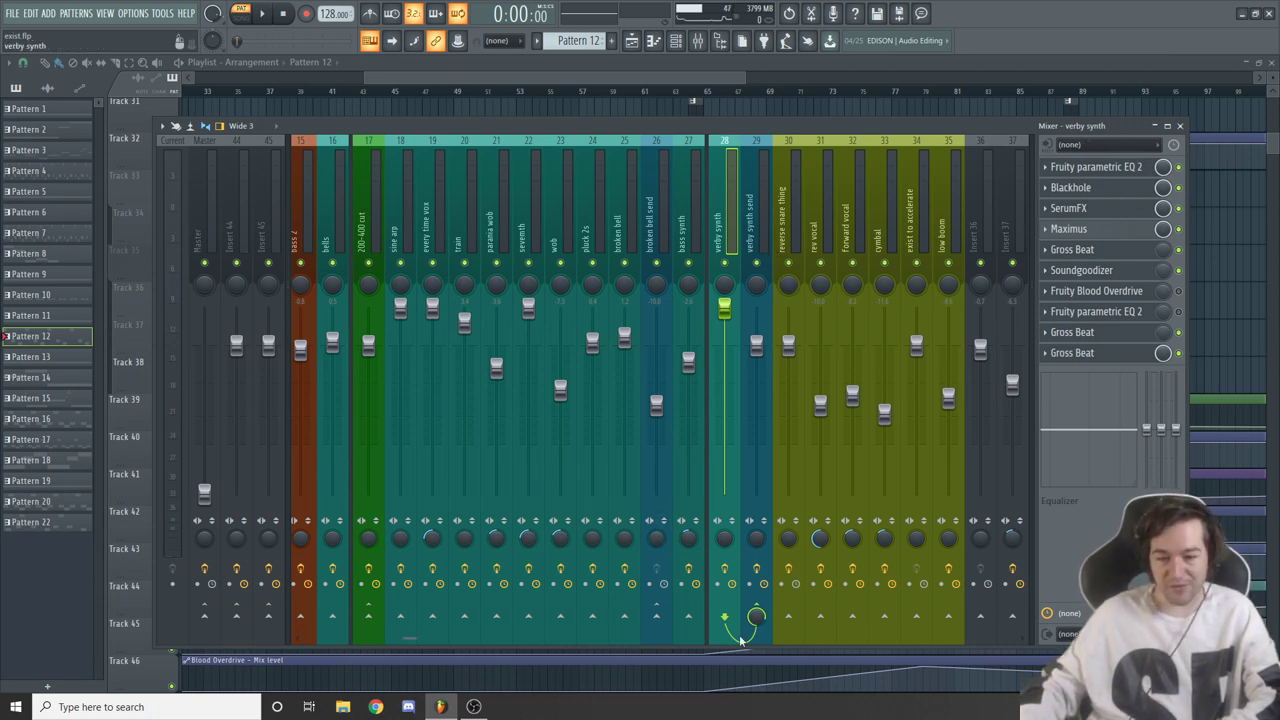
{"action": "left_click", "coordinate": [756, 220]}
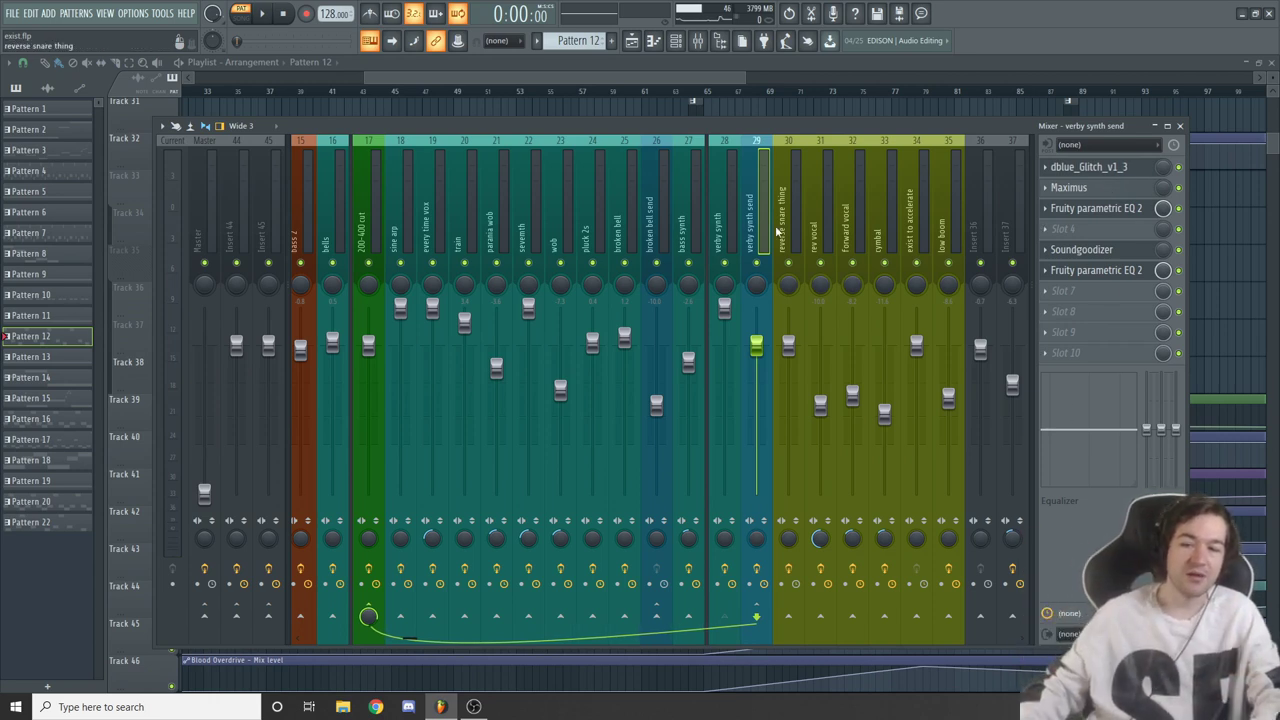
{"action": "left_click", "coordinate": [749, 114]}
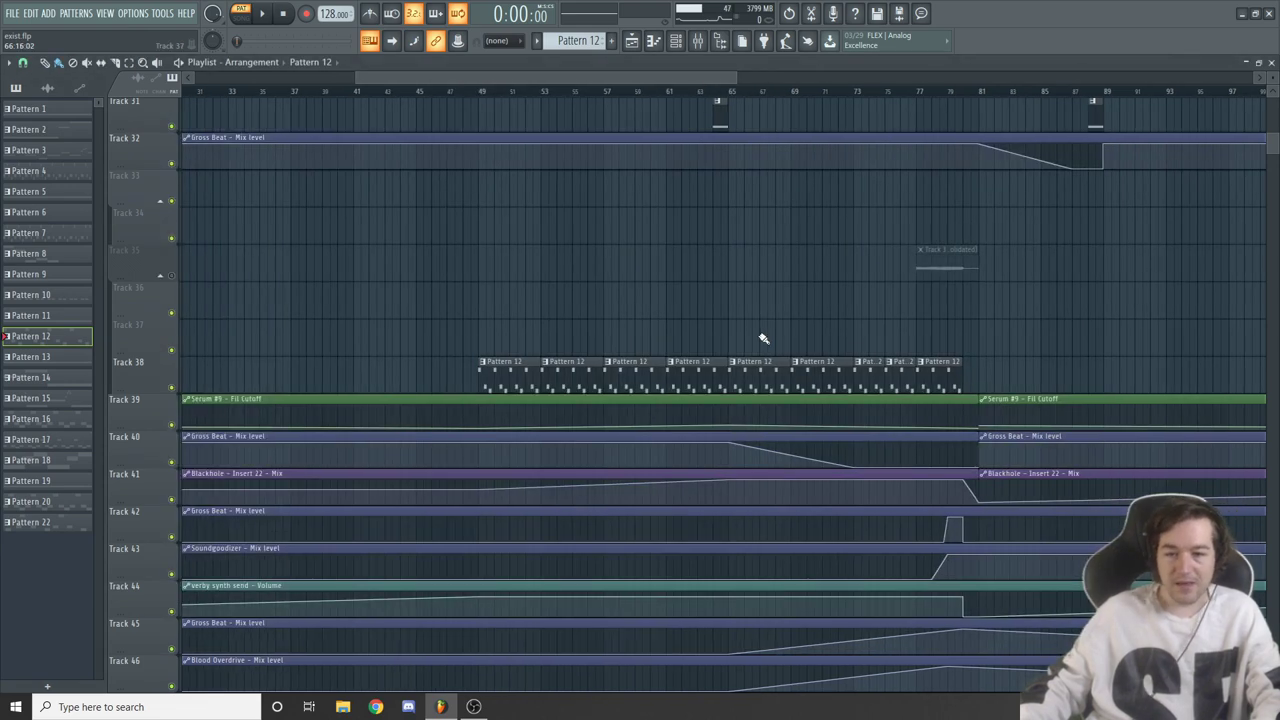
Set the song position to bar 59 and briefly play the full arrangement around the Pattern 12 clips on Track 38
{"action": "scroll", "coordinate": [763, 338], "scroll_direction": "down", "scroll_amount": 3}
{"action": "scroll", "coordinate": [763, 338], "scroll_direction": "down", "scroll_amount": 3}
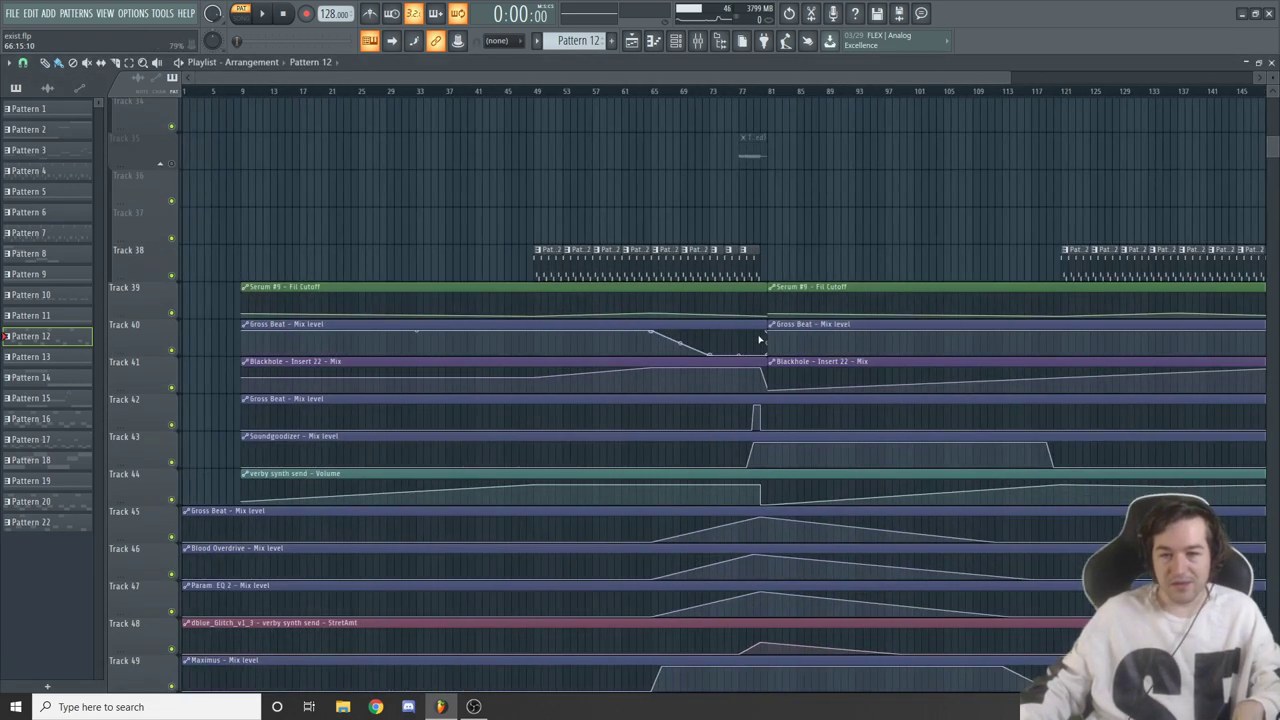
{"action": "scroll", "coordinate": [759, 340], "scroll_direction": "up", "scroll_amount": 15}
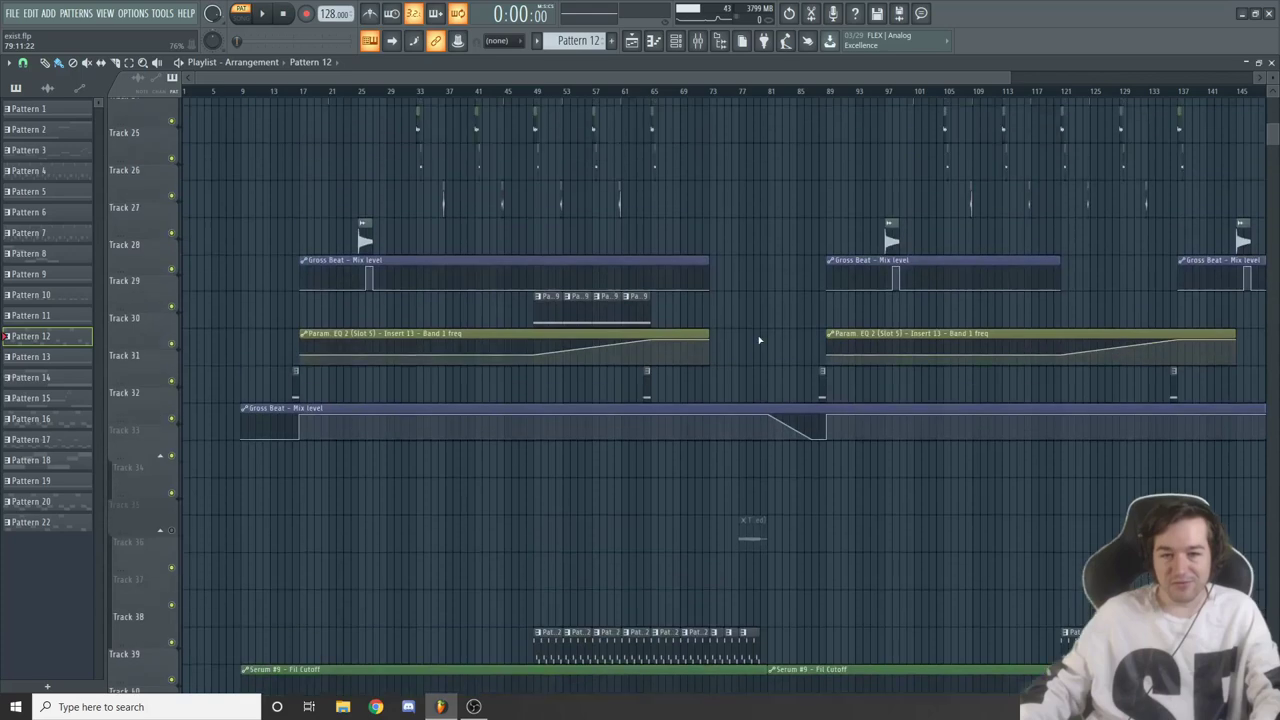
{"action": "scroll", "coordinate": [759, 340], "scroll_direction": "up", "scroll_amount": 15}
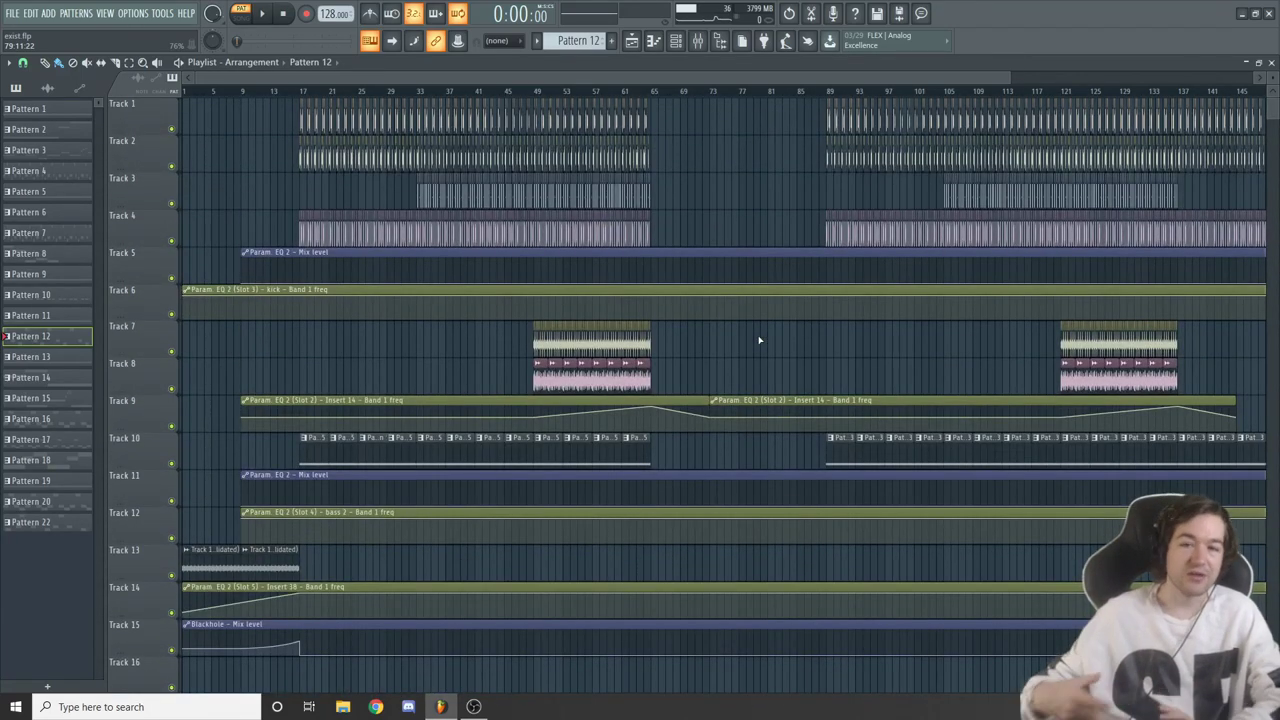
{"action": "left_click", "coordinate": [607, 94]}
{"action": "scroll", "coordinate": [700, 343], "scroll_direction": "down", "scroll_amount": 4}
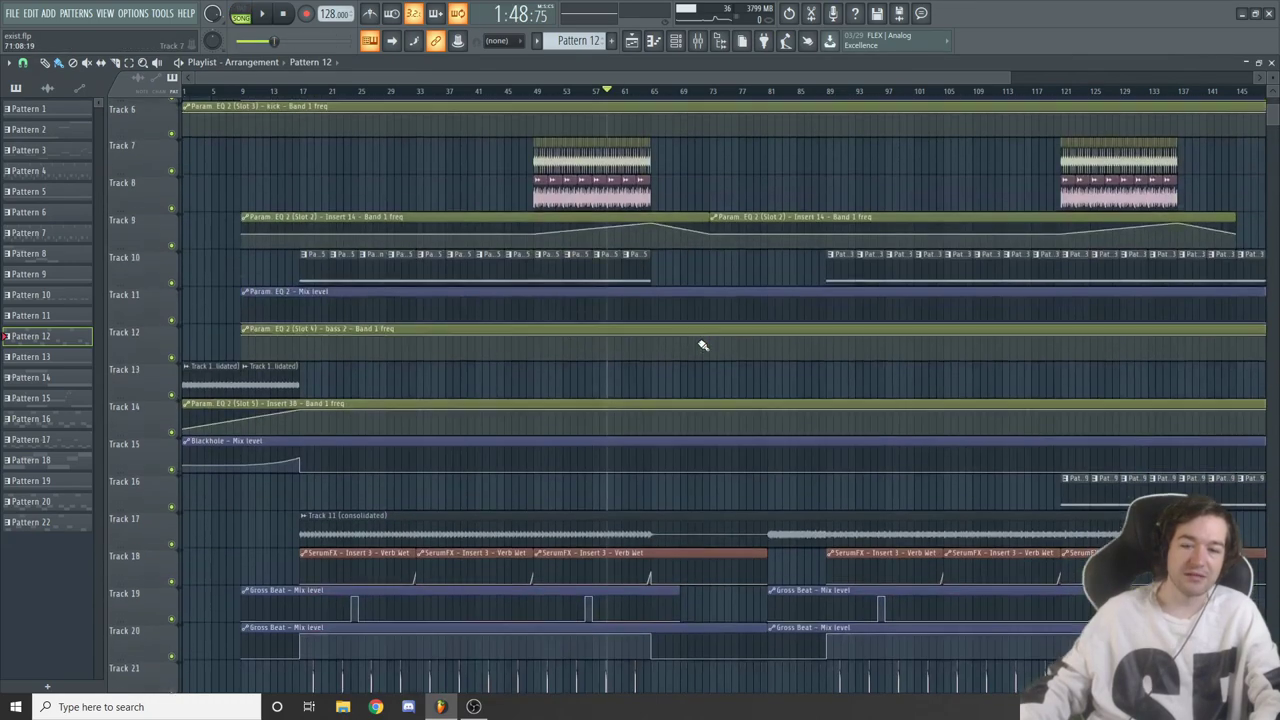
{"action": "scroll", "coordinate": [700, 343], "scroll_direction": "down", "scroll_amount": 15}
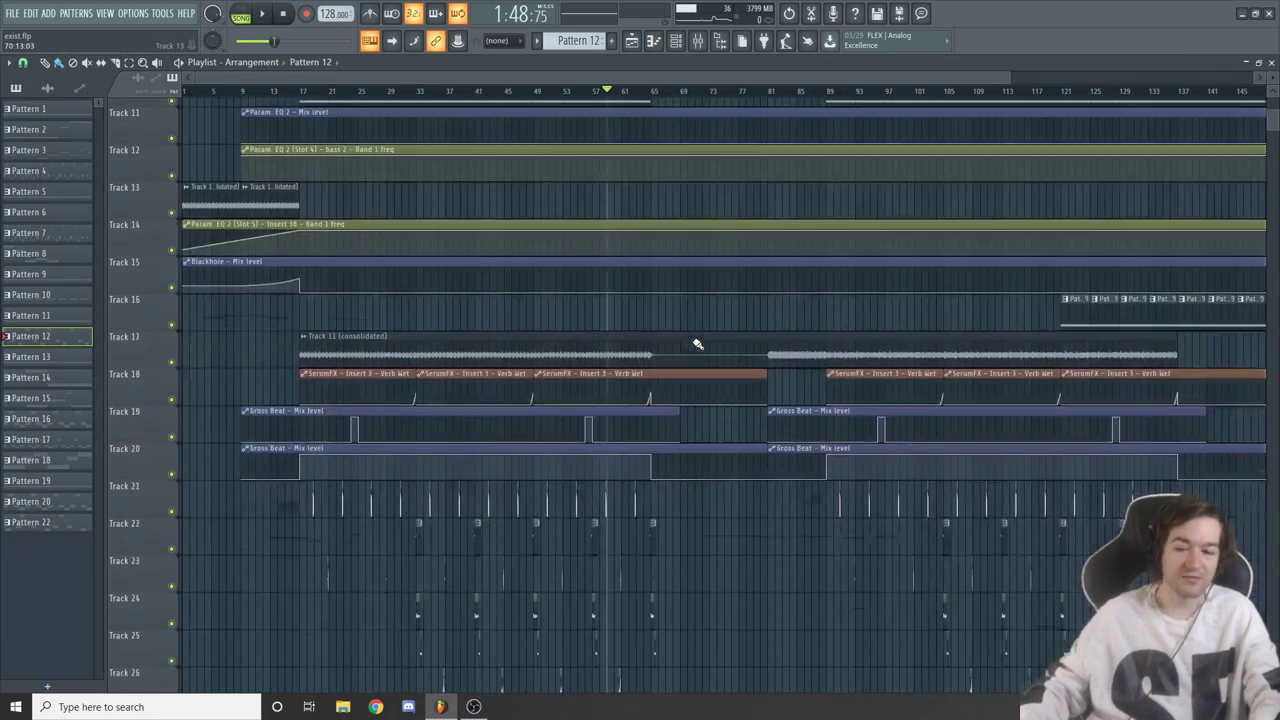
{"action": "key", "text": "space"}
{"action": "scroll", "coordinate": [692, 341], "scroll_direction": "down", "scroll_amount": 4}
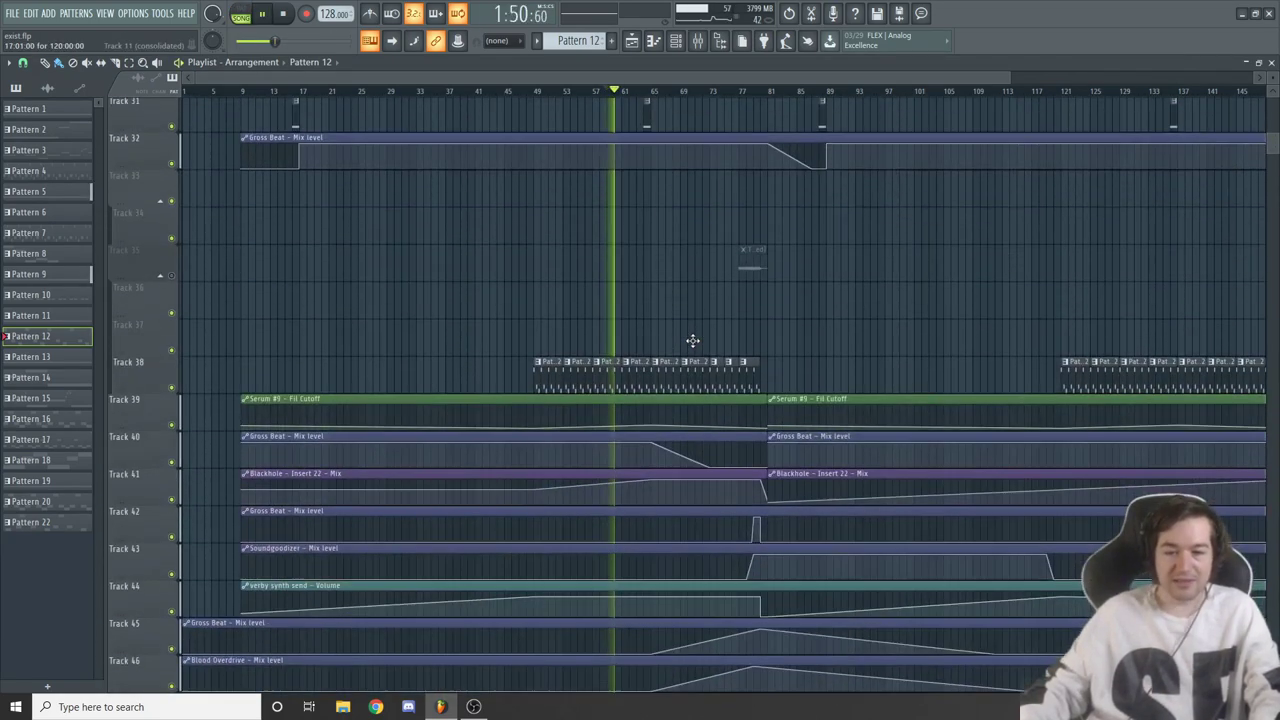
{"action": "key", "text": "space"}
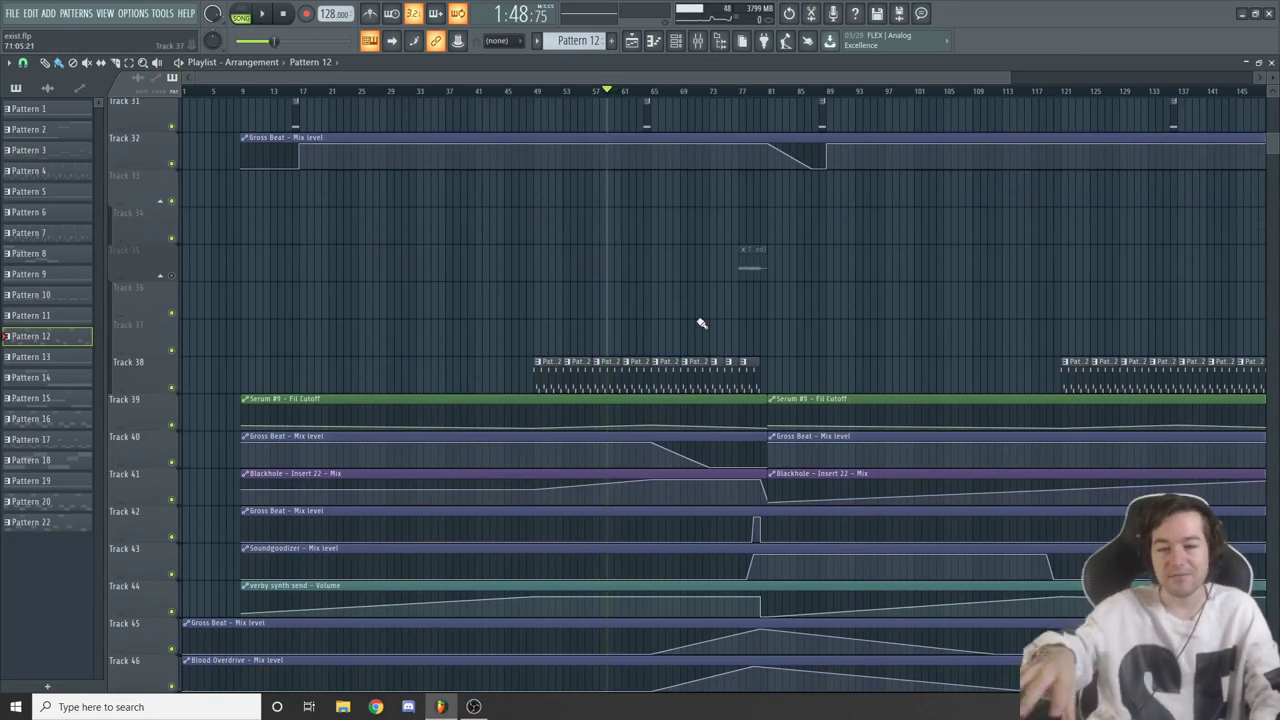
Play the song from bar 59 again and examine the verby synth automation clips beneath the Pattern 12 clips
{"action": "key", "text": "space"}
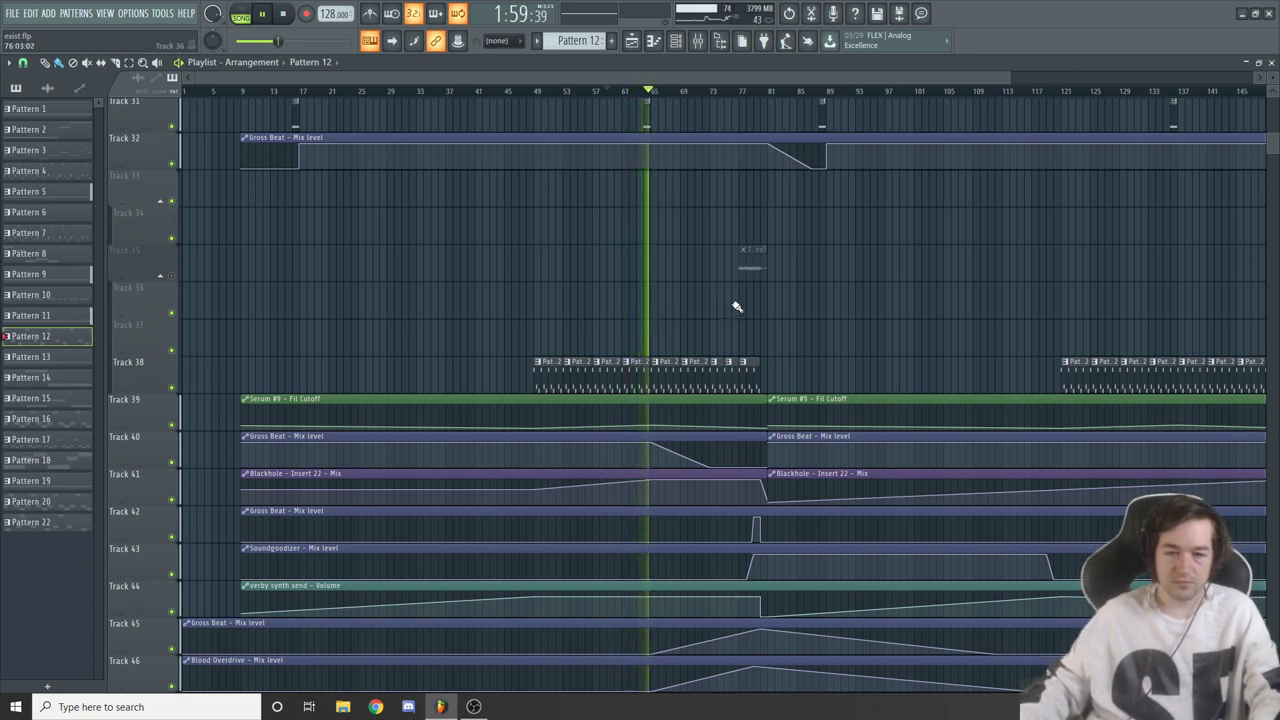
{"action": "scroll", "coordinate": [737, 307], "scroll_direction": "down", "scroll_amount": 6}
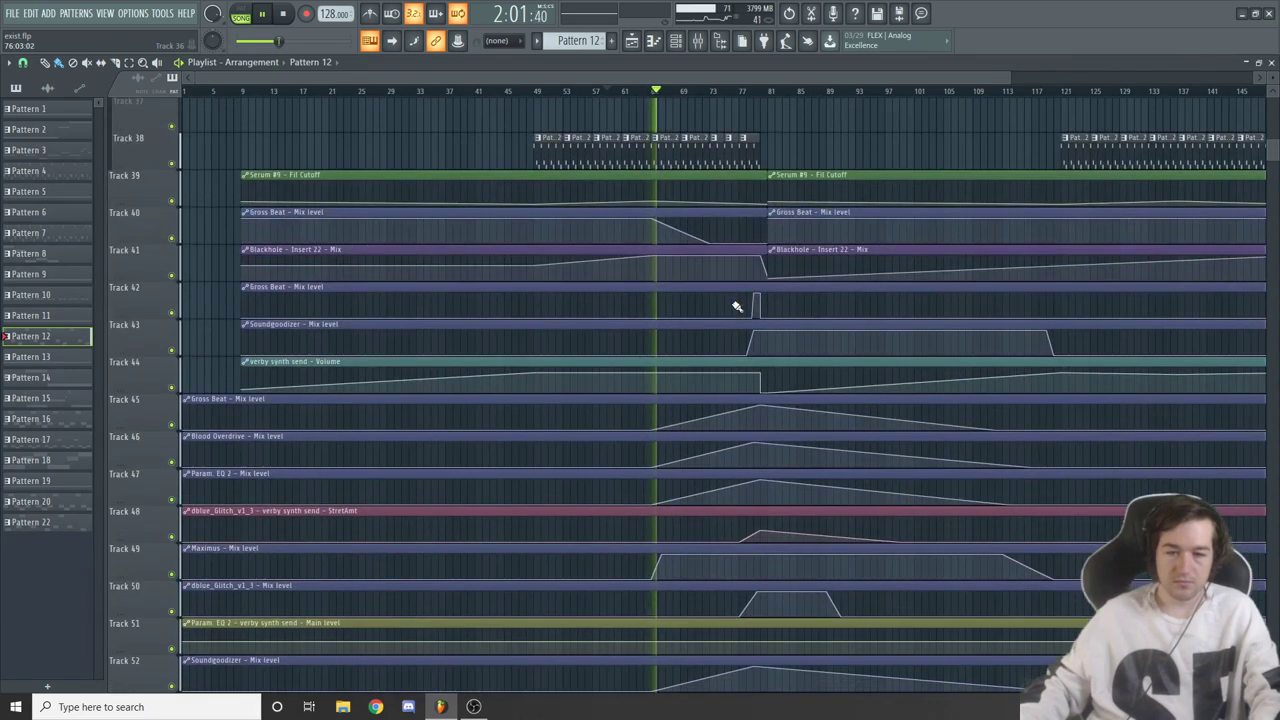
{"action": "scroll", "coordinate": [737, 307], "scroll_direction": "up", "scroll_amount": 3}
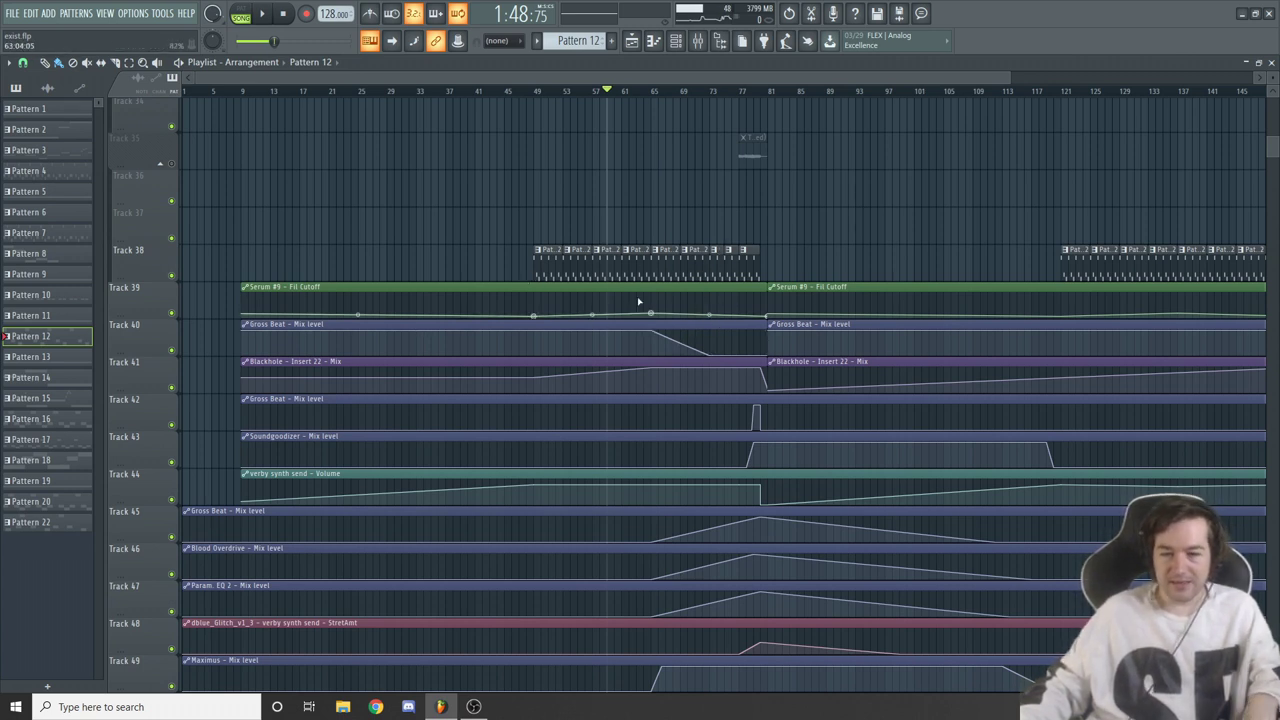
{"action": "scroll", "coordinate": [617, 323], "scroll_direction": "up", "scroll_amount": 2}
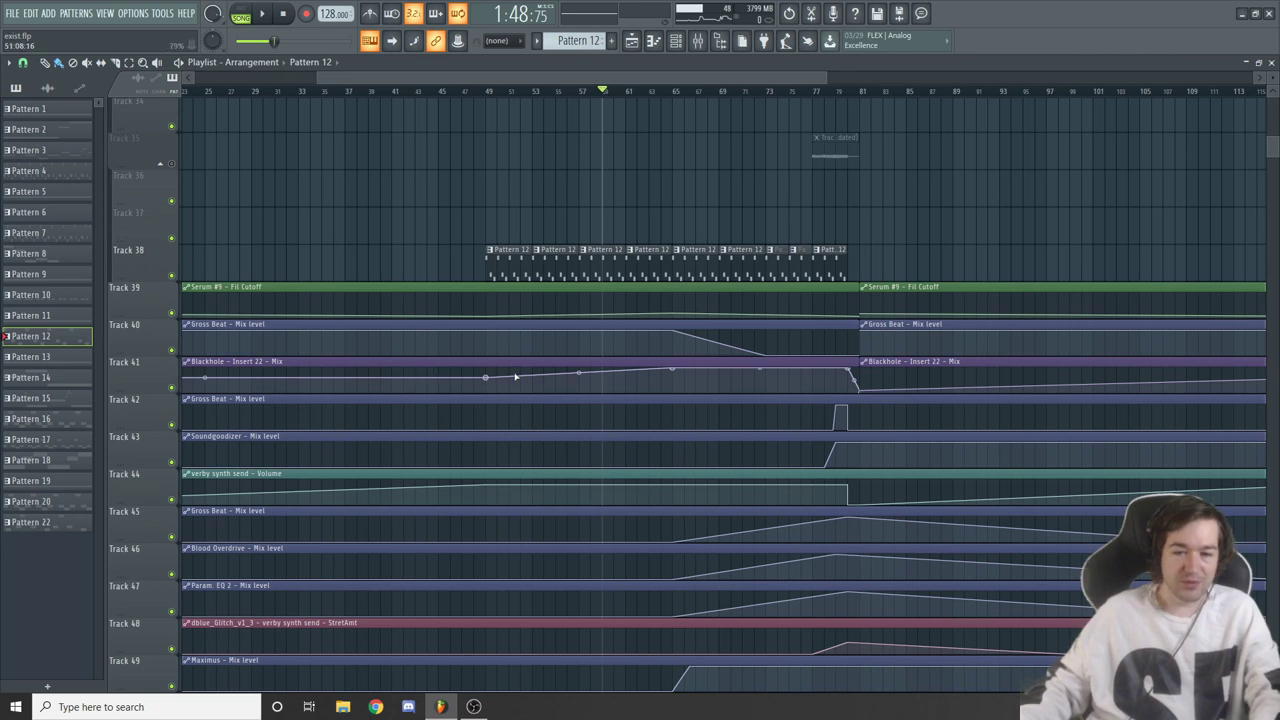
{"action": "left_click_drag", "start_coordinate": [725, 77], "coordinate": [665, 77]}
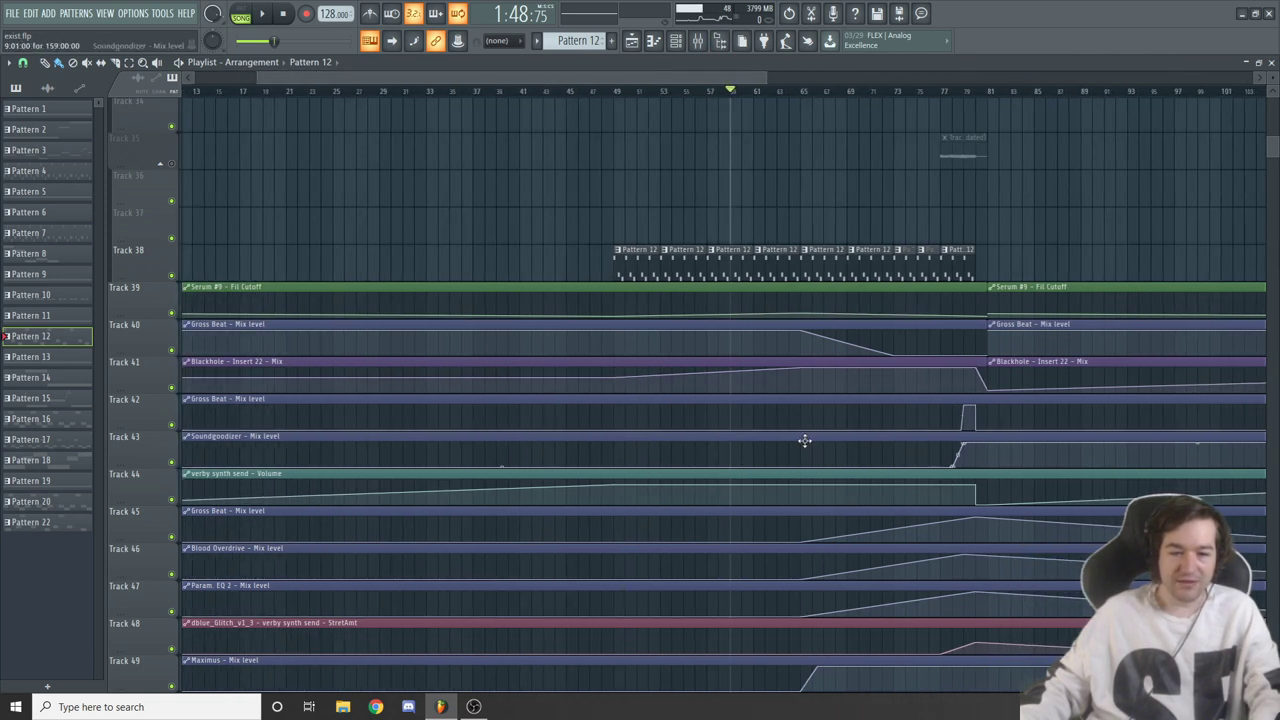
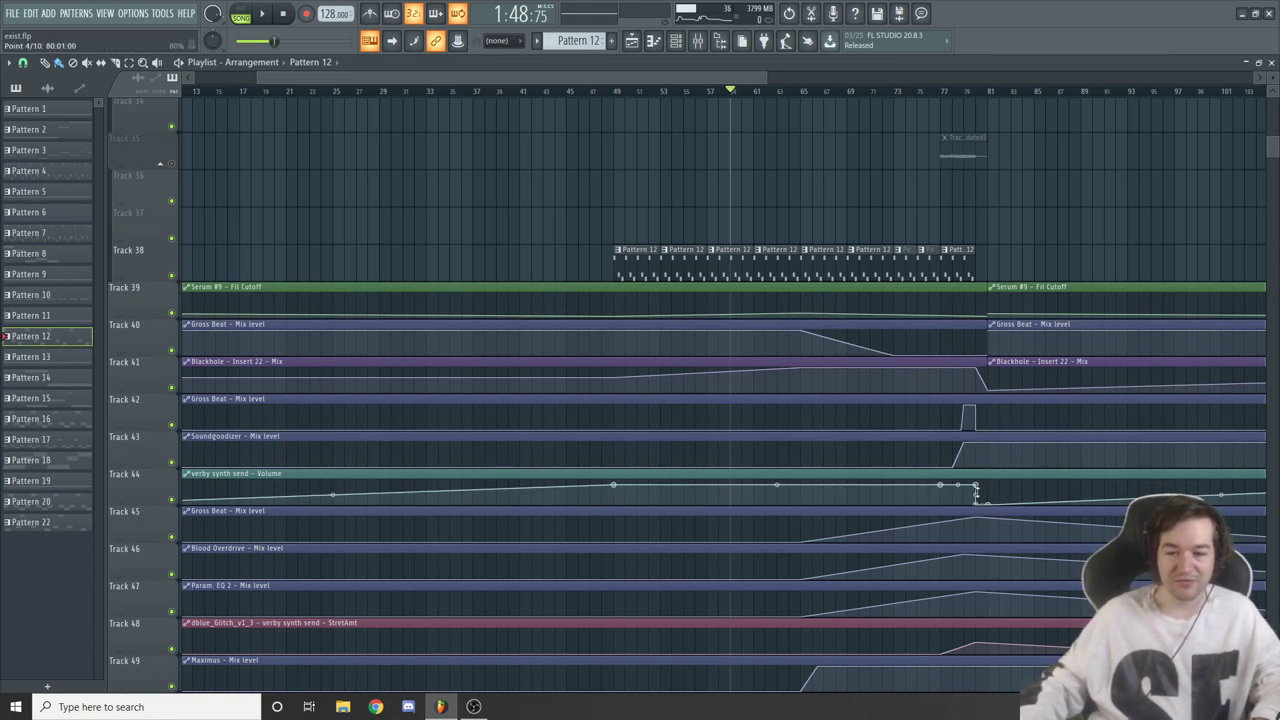
{"action": "scroll", "coordinate": [968, 390], "scroll_direction": "down", "scroll_amount": 1}
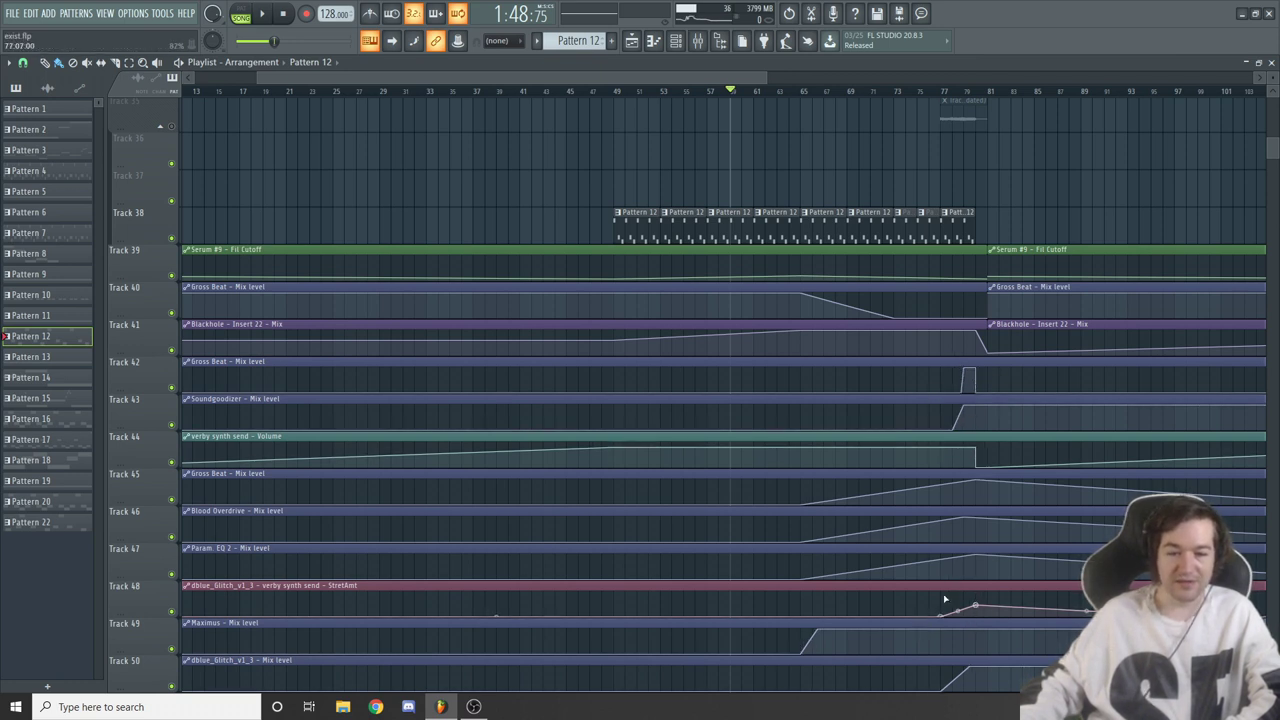
Inspect the dblue_Glitch_v1_3 effect on the verby synth send mixer track and return to the playlist
{"action": "left_click", "coordinate": [698, 40]}
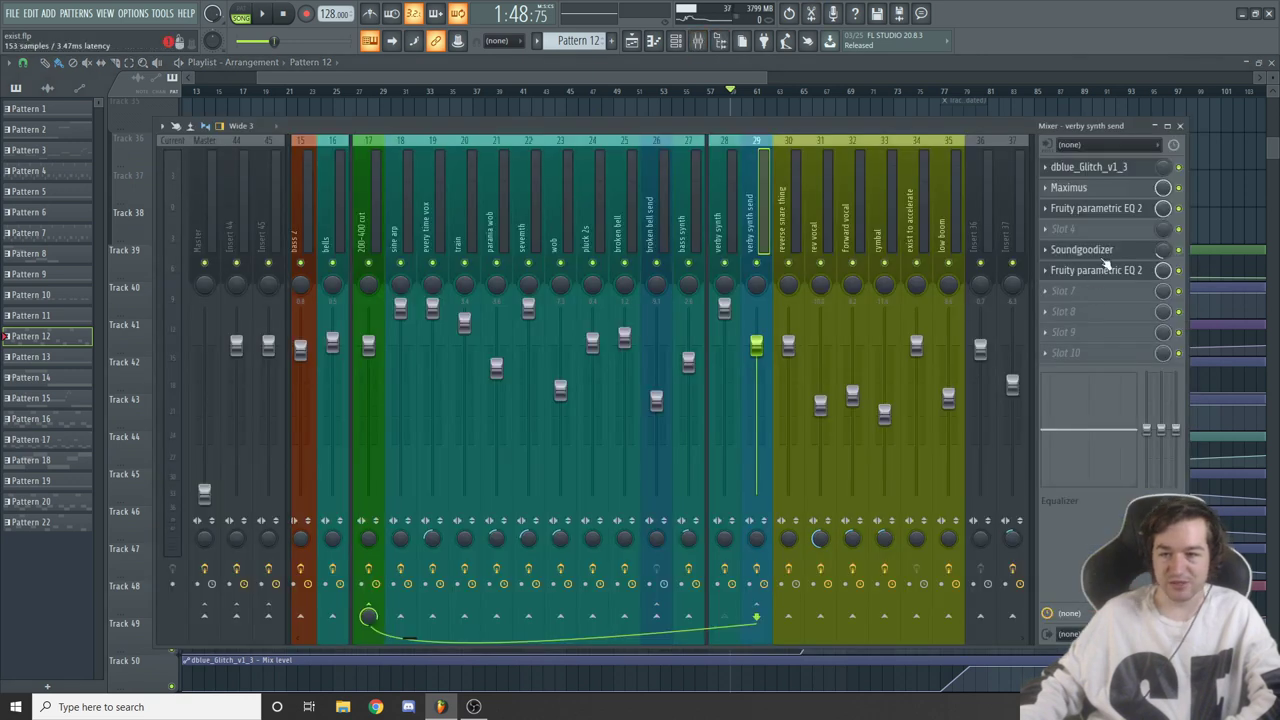
{"action": "left_click", "coordinate": [1090, 167]}
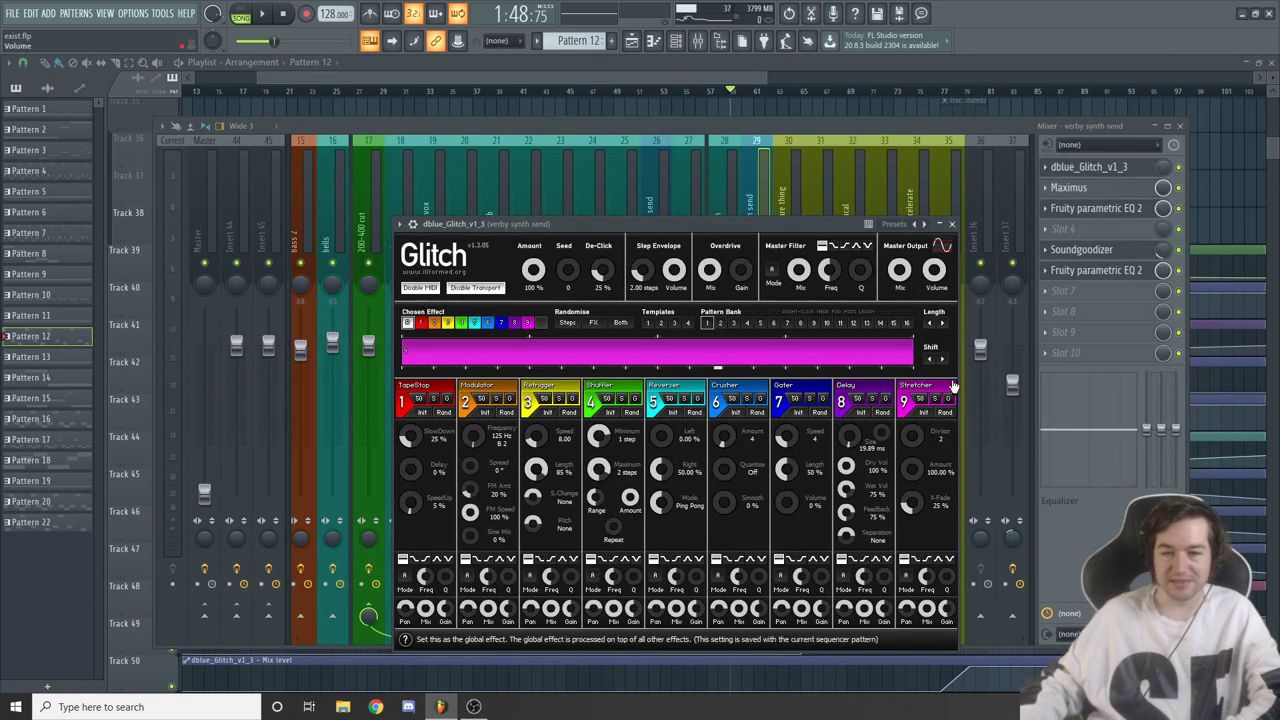
{"action": "left_click", "coordinate": [769, 74]}
Examine the dblue_Glitch_v1_3 and Soundgoodizer automation on Tracks 48 to 52, then select the Serum #9 Fil Cutoff clip
{"action": "scroll", "coordinate": [877, 492], "scroll_direction": "down", "scroll_amount": 2}
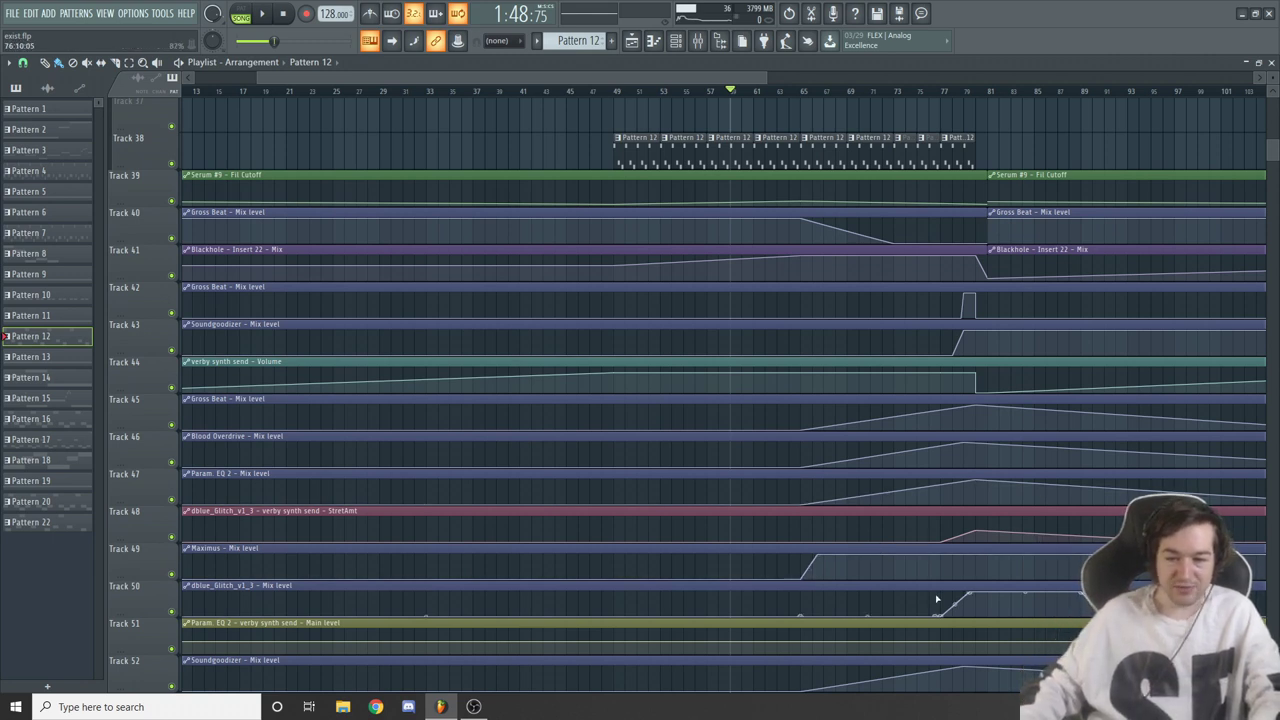
{"action": "left_click", "coordinate": [990, 586]}
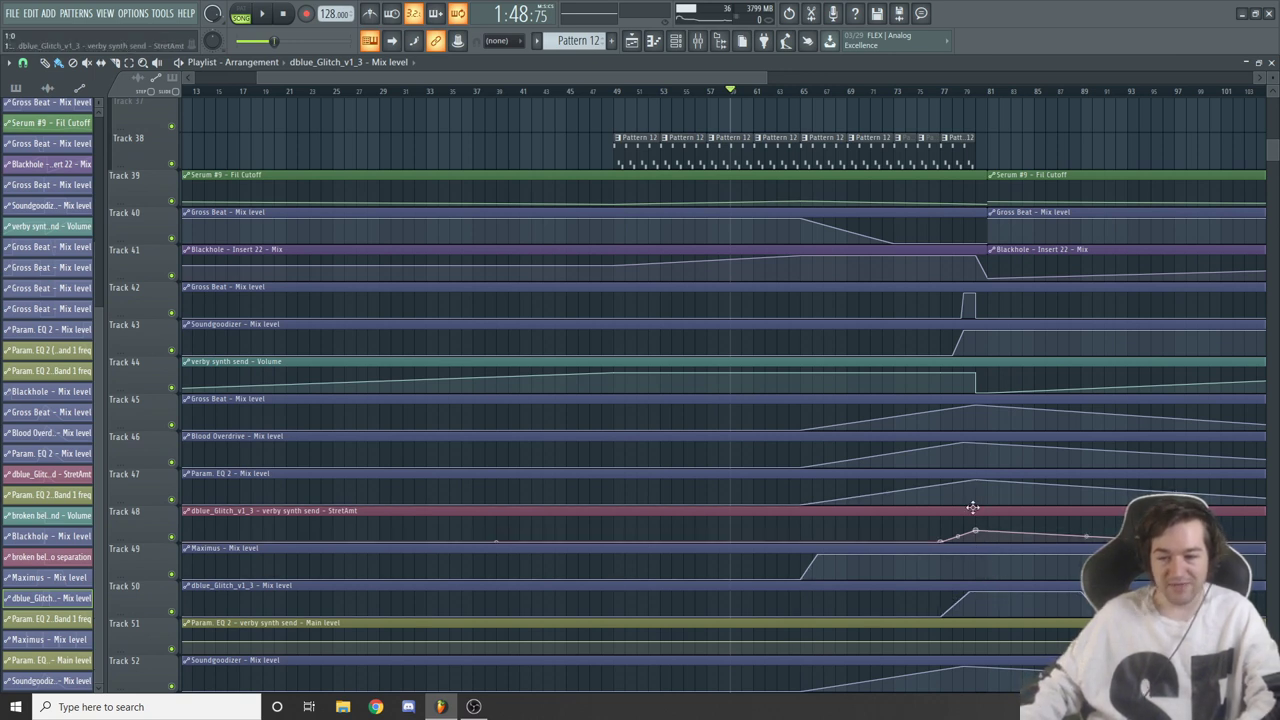
{"action": "scroll", "coordinate": [771, 463], "scroll_direction": "down", "scroll_amount": 2}
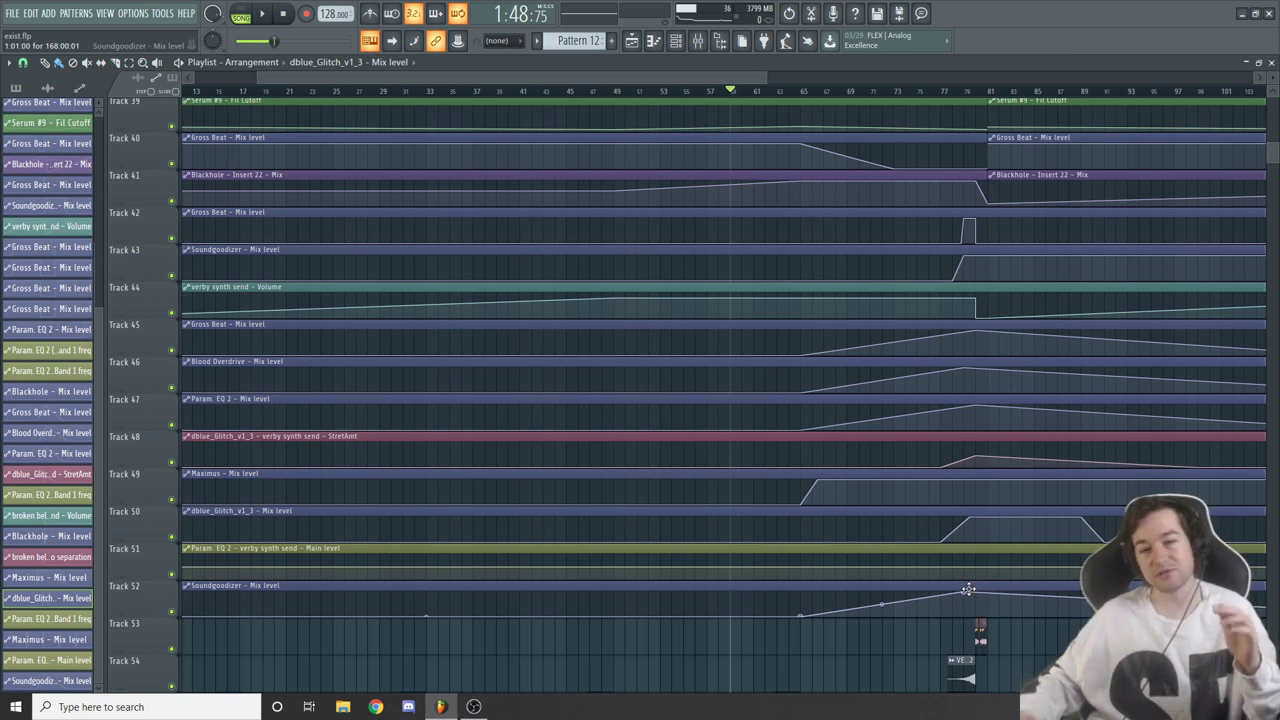
{"action": "scroll", "coordinate": [940, 200], "scroll_direction": "up", "scroll_amount": 4}
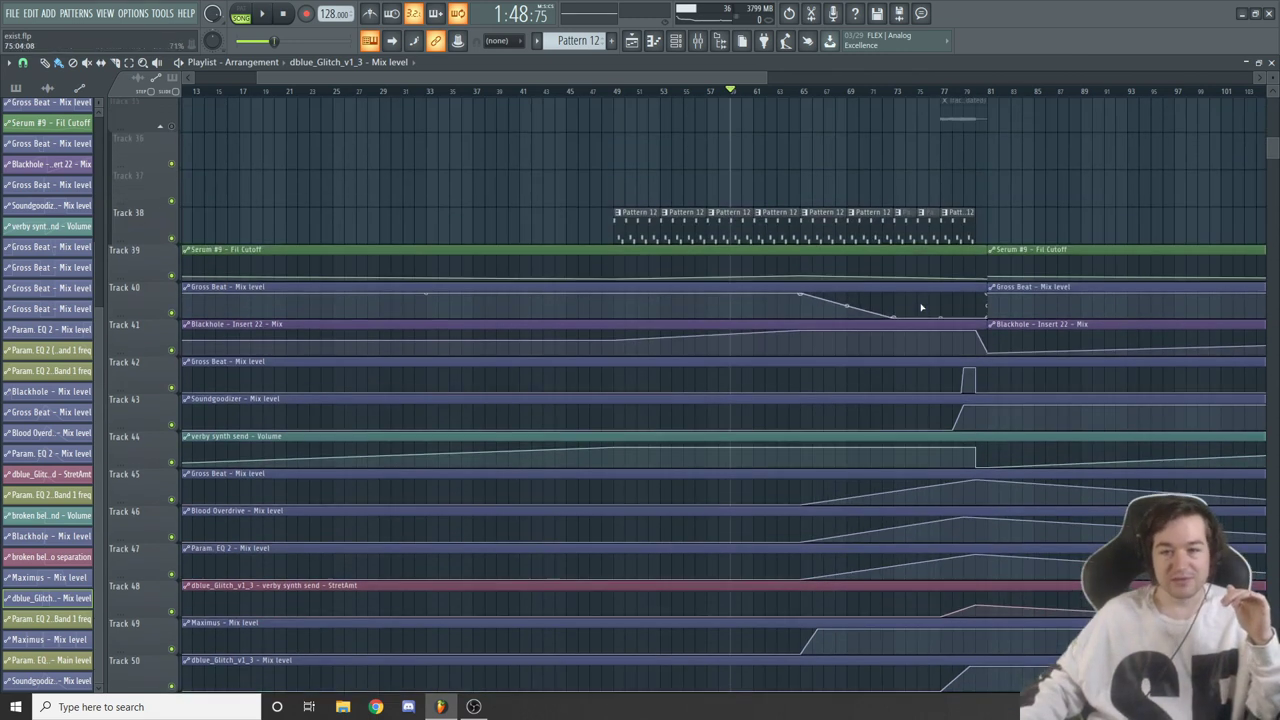
{"action": "left_click", "coordinate": [920, 250]}
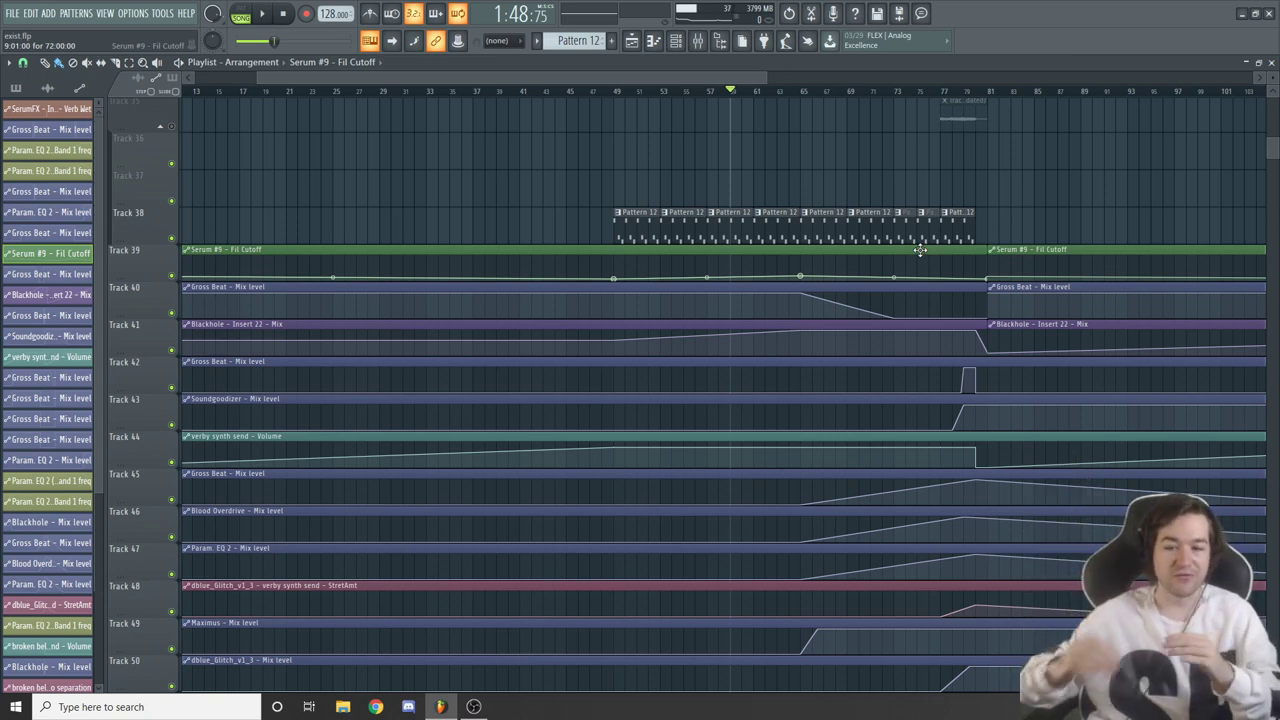
Review the whole stack of verby synth automation lanes on Tracks 39 to 52 across both sections of the song
{"action": "scroll", "coordinate": [920, 250], "scroll_direction": "down", "scroll_amount": 5}
{"action": "scroll", "coordinate": [913, 492], "scroll_direction": "up", "scroll_amount": 3}
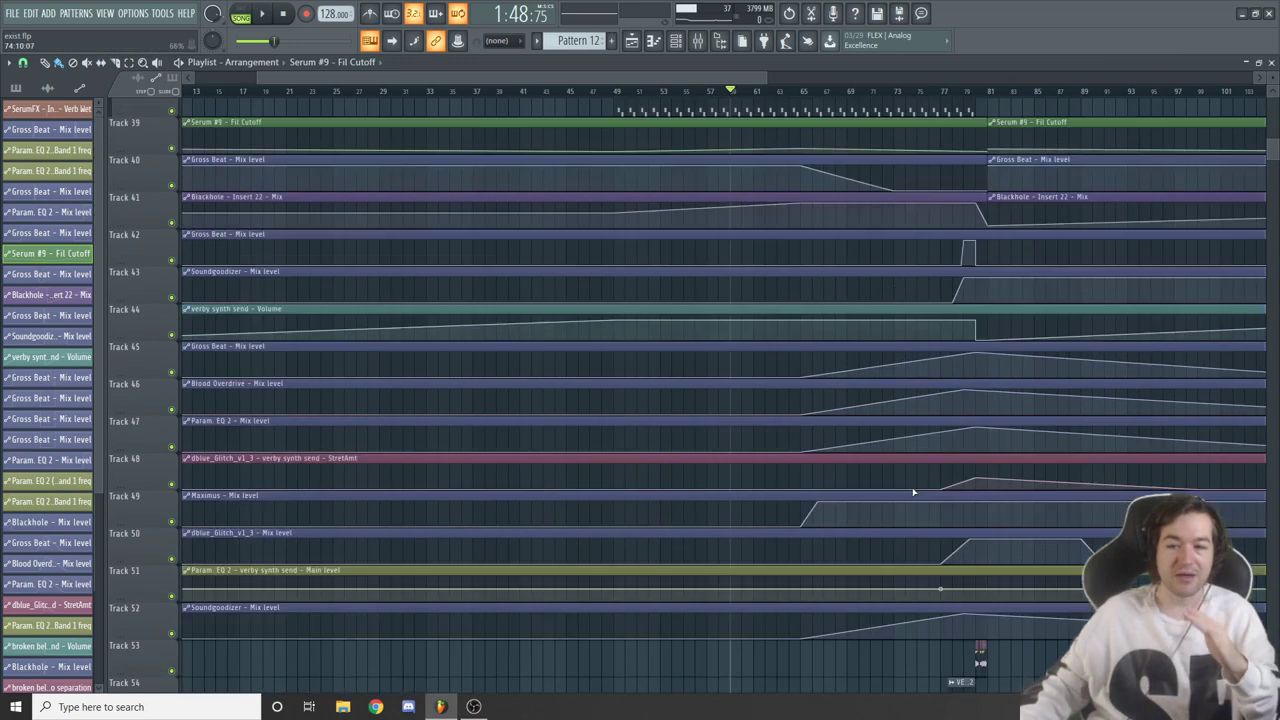
{"action": "scroll", "coordinate": [900, 450], "scroll_direction": "up", "scroll_amount": 2}
{"action": "scroll", "coordinate": [880, 389], "scroll_direction": "down", "scroll_amount": 2, "text": "ctrl"}
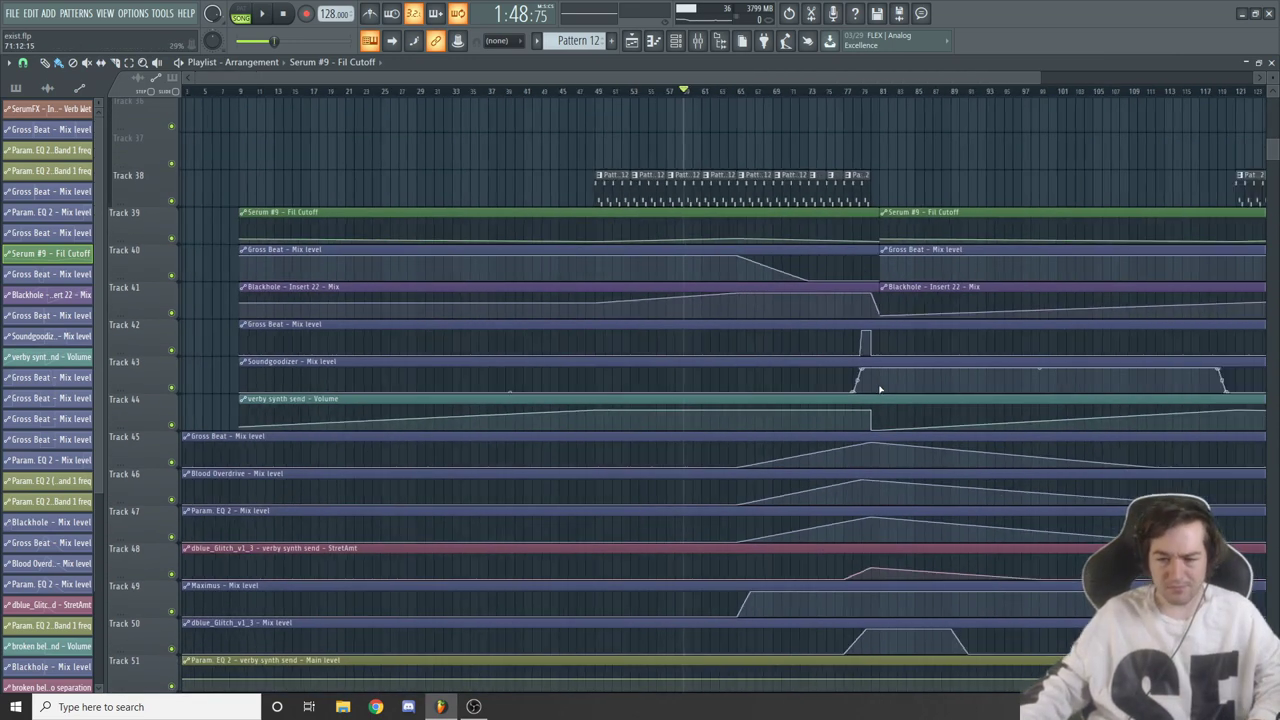
{"action": "scroll", "coordinate": [880, 389], "scroll_direction": "down", "scroll_amount": 4}
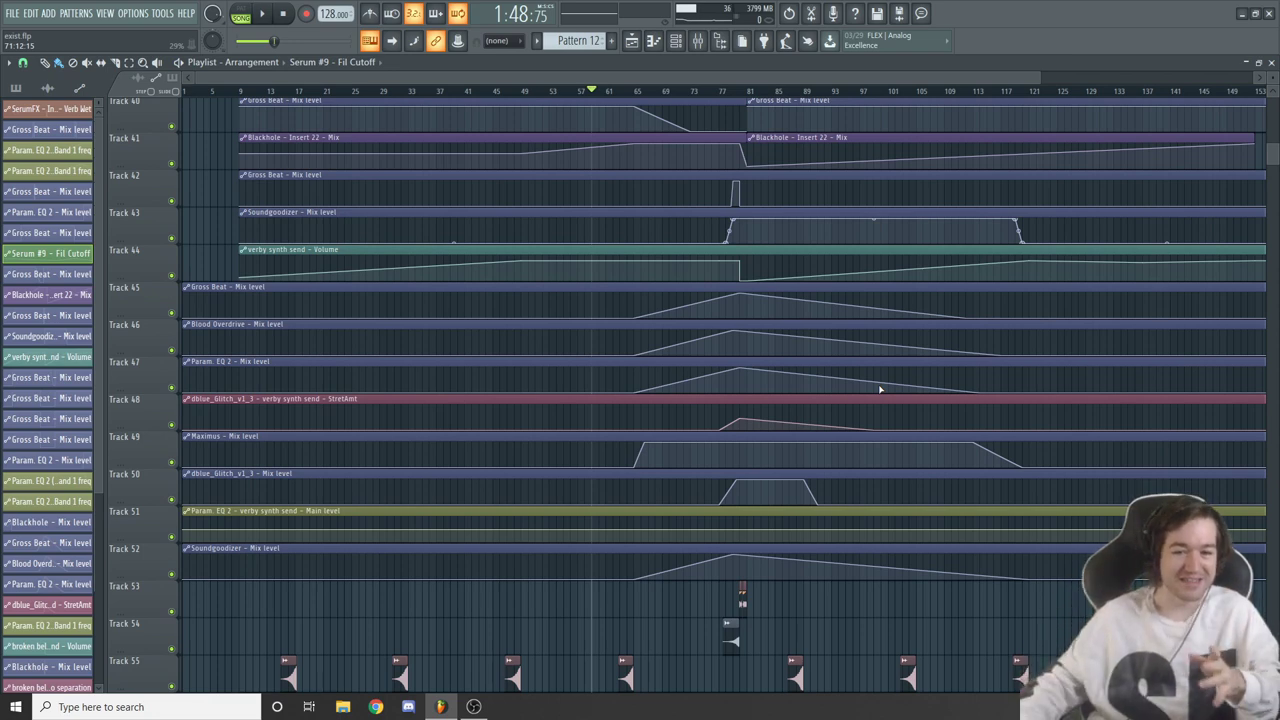
{"action": "scroll", "coordinate": [880, 389], "scroll_direction": "up", "scroll_amount": 2}
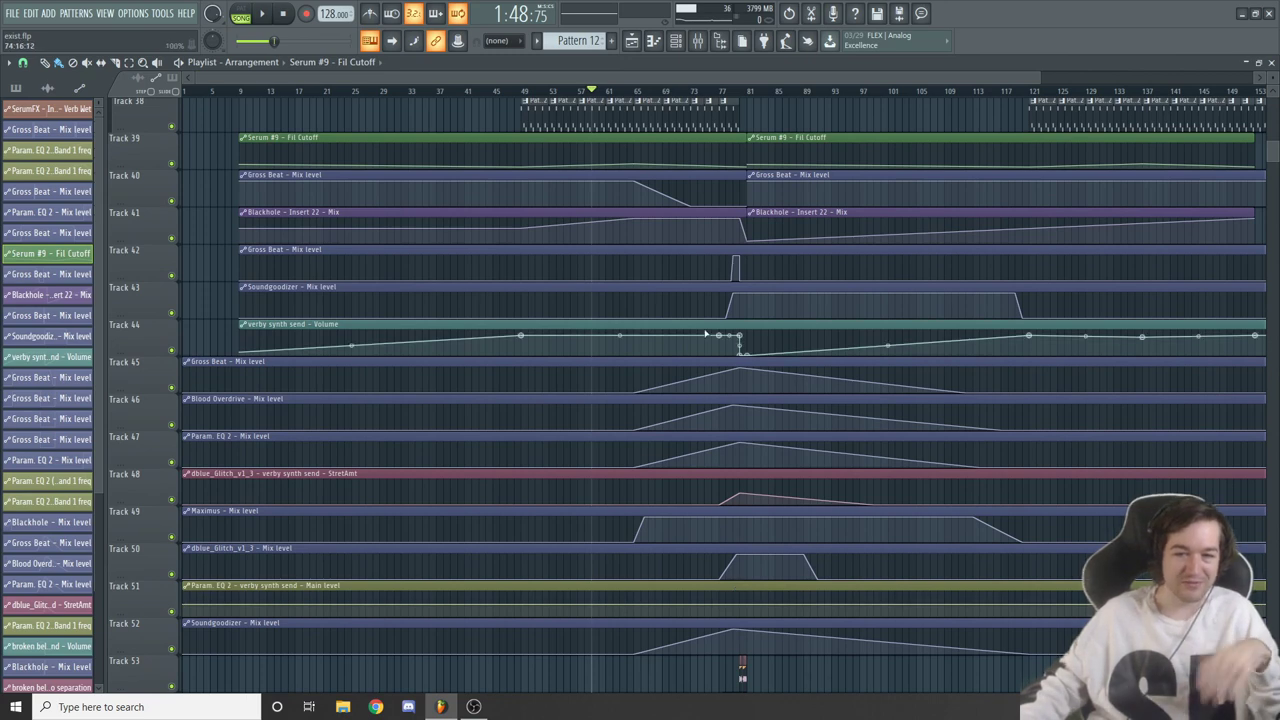
{"action": "scroll", "coordinate": [705, 333], "scroll_direction": "up", "scroll_amount": 2}
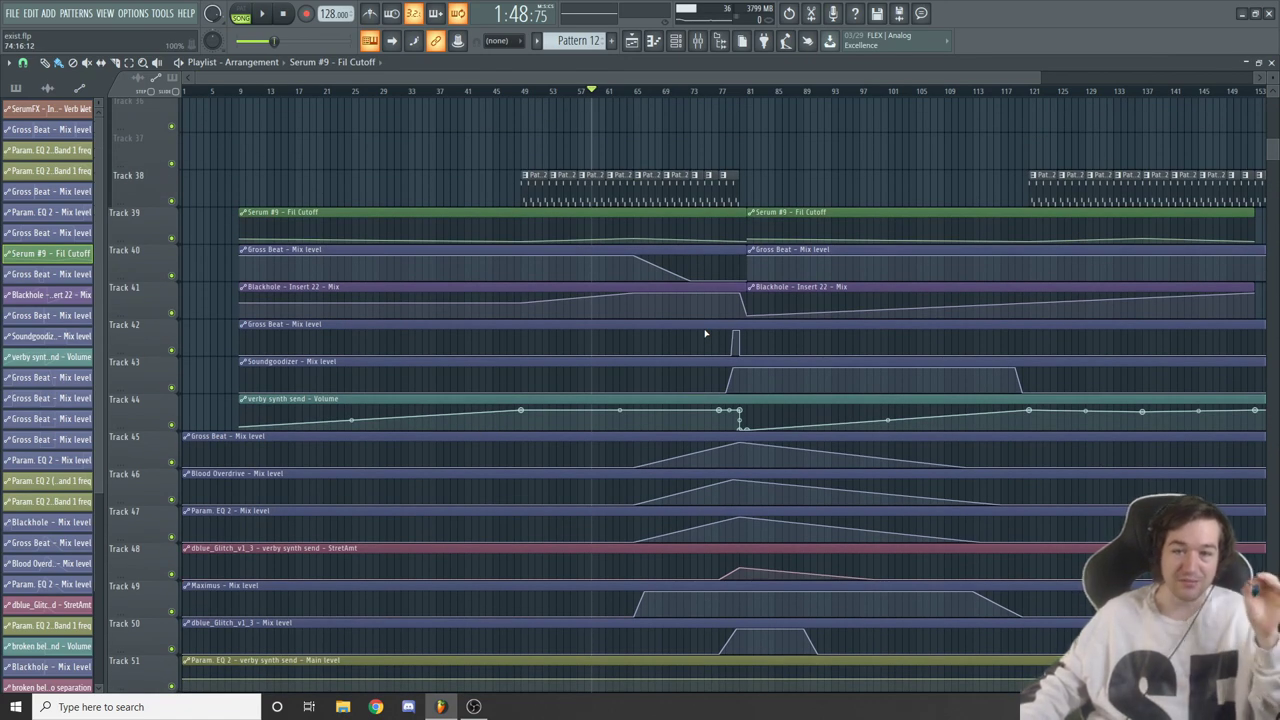
{"action": "scroll", "coordinate": [705, 333], "scroll_direction": "up", "scroll_amount": 3}
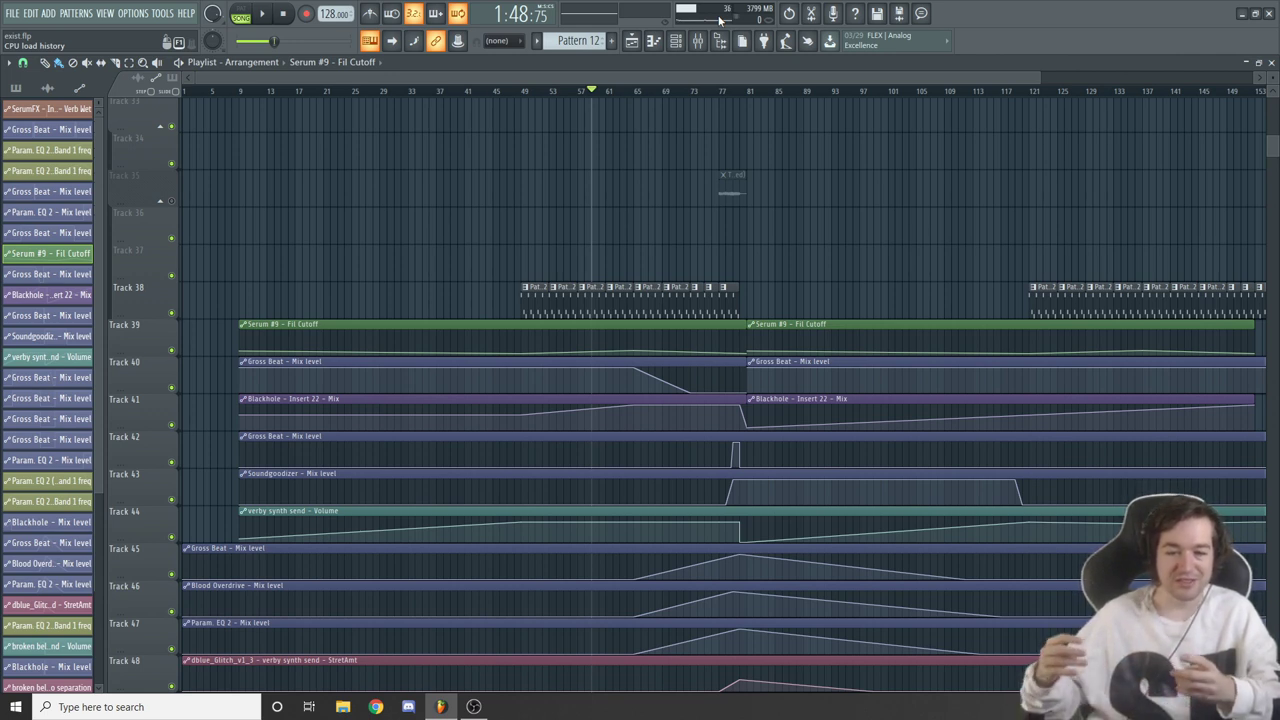
{"action": "scroll", "coordinate": [843, 286], "scroll_direction": "down", "scroll_amount": 5}
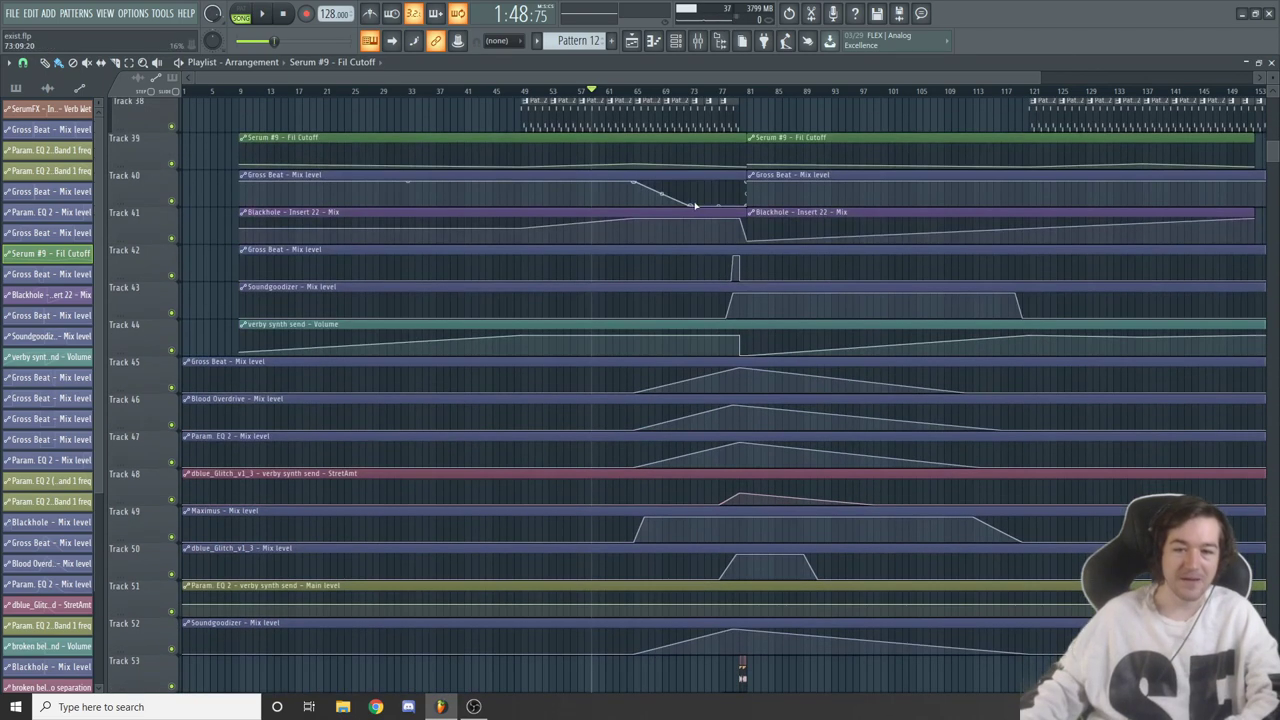
Compare the verby synth automation lanes with the Pattern clips on Track 38 above and the clips on Tracks 53 to 61 below
{"action": "scroll", "coordinate": [695, 207], "scroll_direction": "up", "scroll_amount": 3}
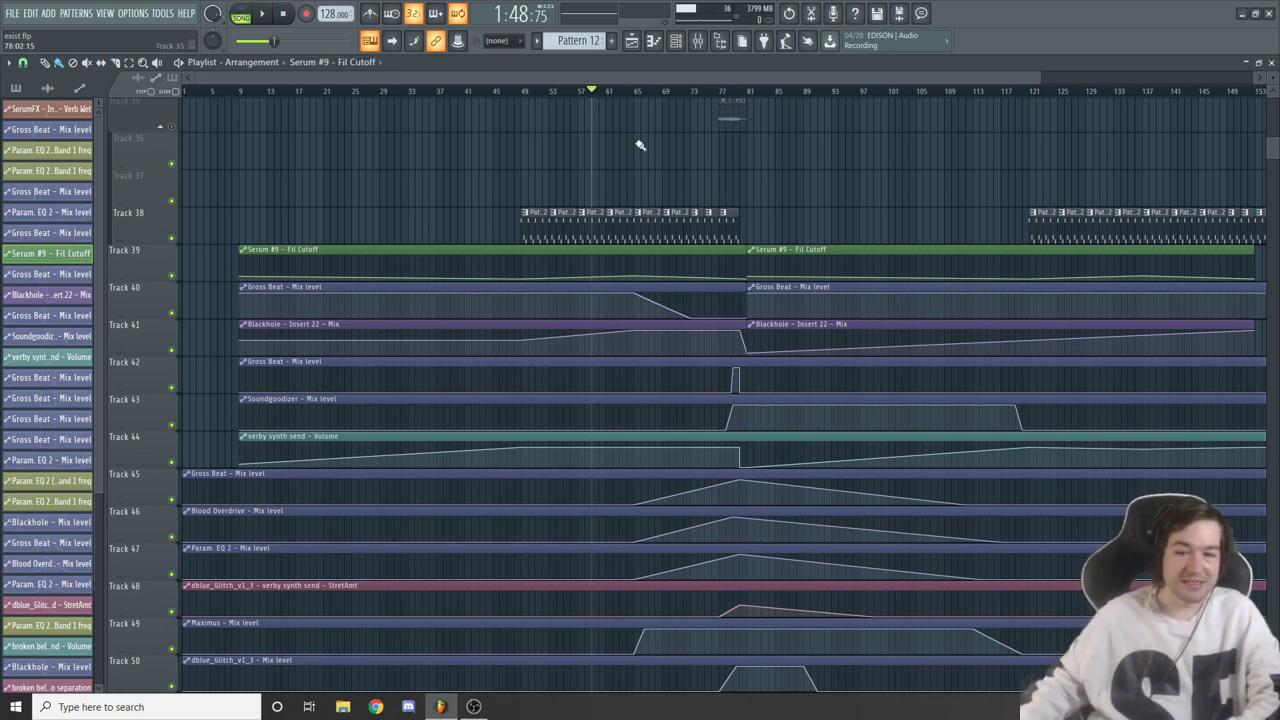
{"action": "scroll", "coordinate": [586, 375], "scroll_direction": "down", "scroll_amount": 4}
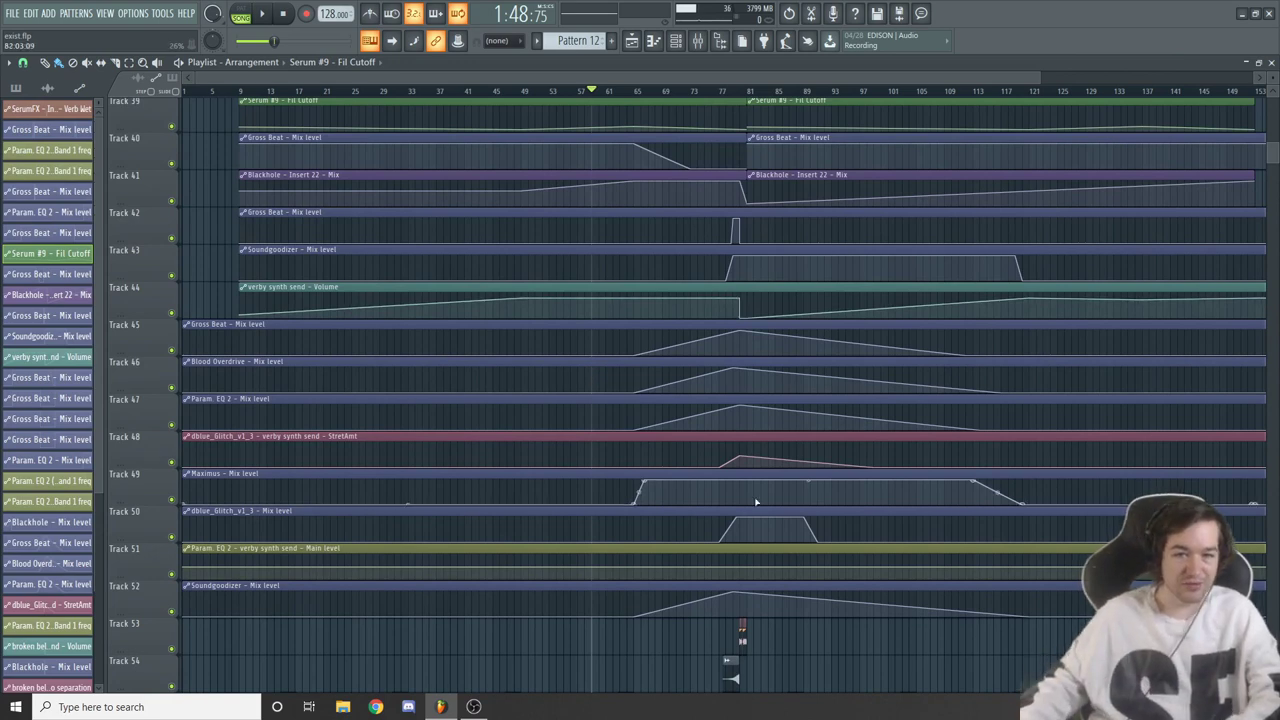
{"action": "scroll", "coordinate": [705, 289], "scroll_direction": "down", "scroll_amount": 1}
{"action": "scroll", "coordinate": [705, 289], "scroll_direction": "down", "scroll_amount": 7}
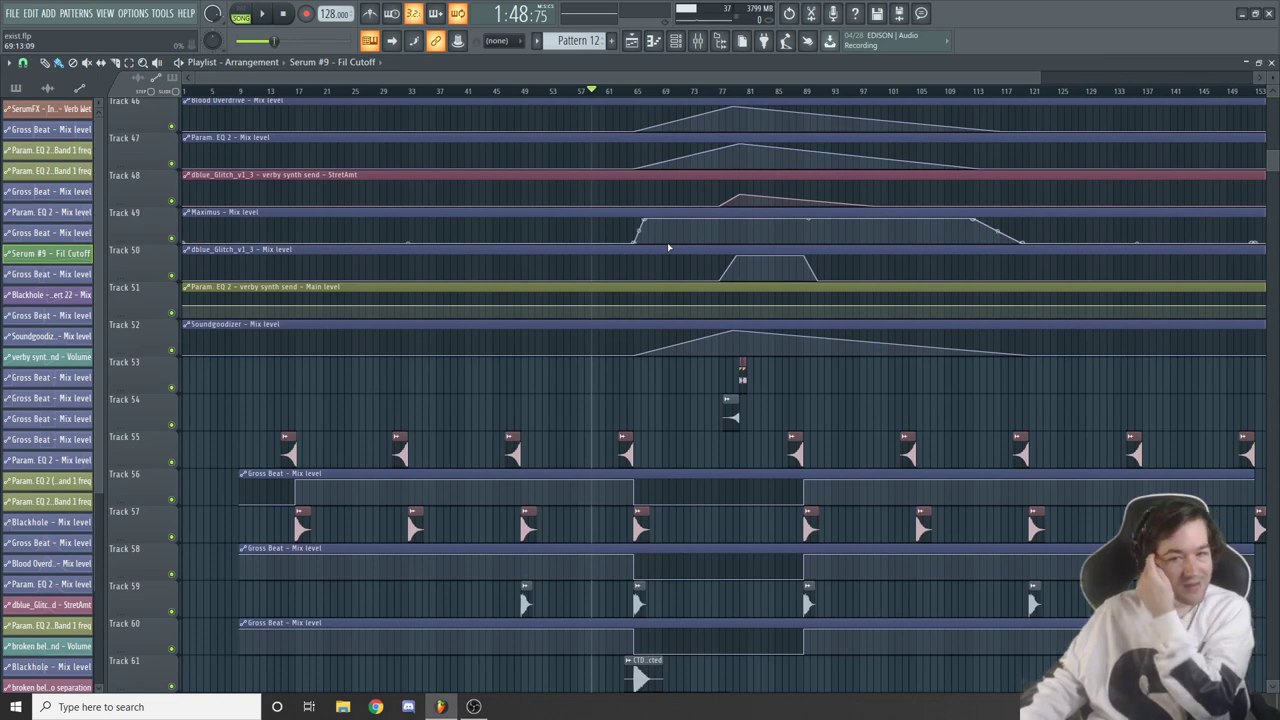
{"action": "scroll", "coordinate": [668, 247], "scroll_direction": "up", "scroll_amount": 15}
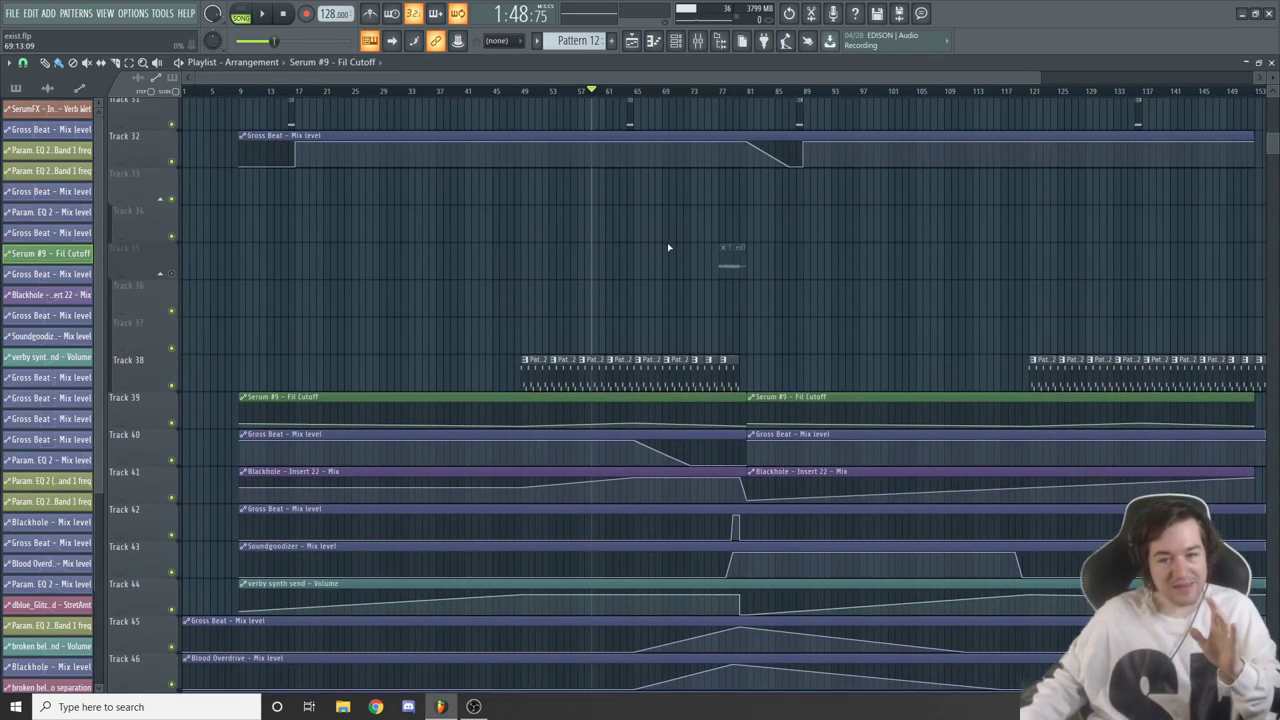
{"action": "scroll", "coordinate": [720, 371], "scroll_direction": "down", "scroll_amount": 5}
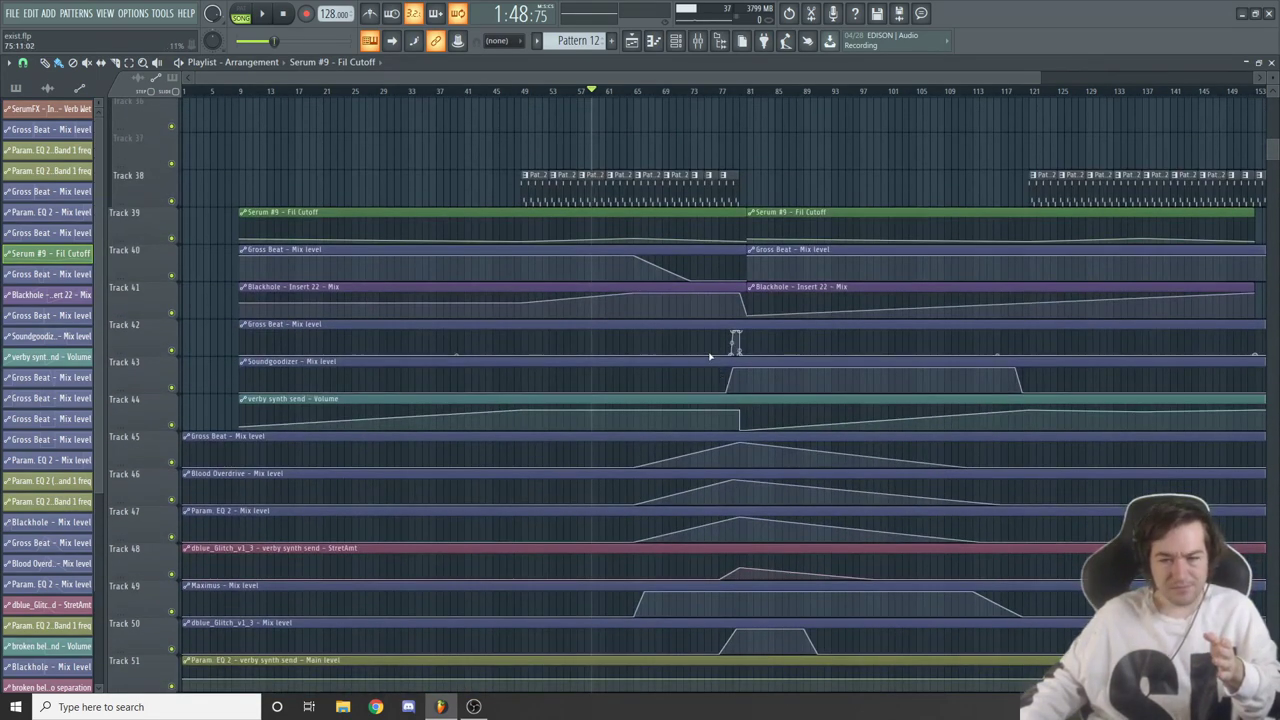
{"action": "scroll", "coordinate": [711, 357], "scroll_direction": "up", "scroll_amount": 4}
{"action": "scroll", "coordinate": [890, 220], "scroll_direction": "right", "scroll_amount": 3}
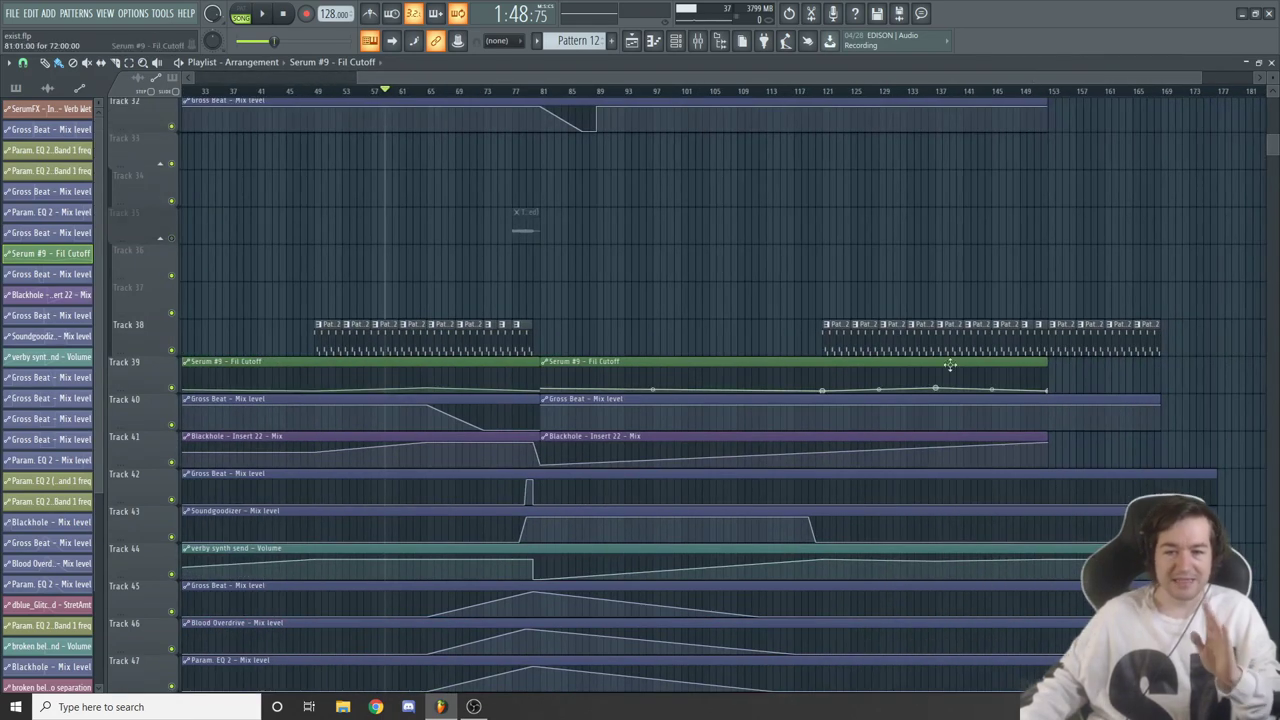
{"action": "scroll", "coordinate": [1114, 449], "scroll_direction": "down", "scroll_amount": 6}
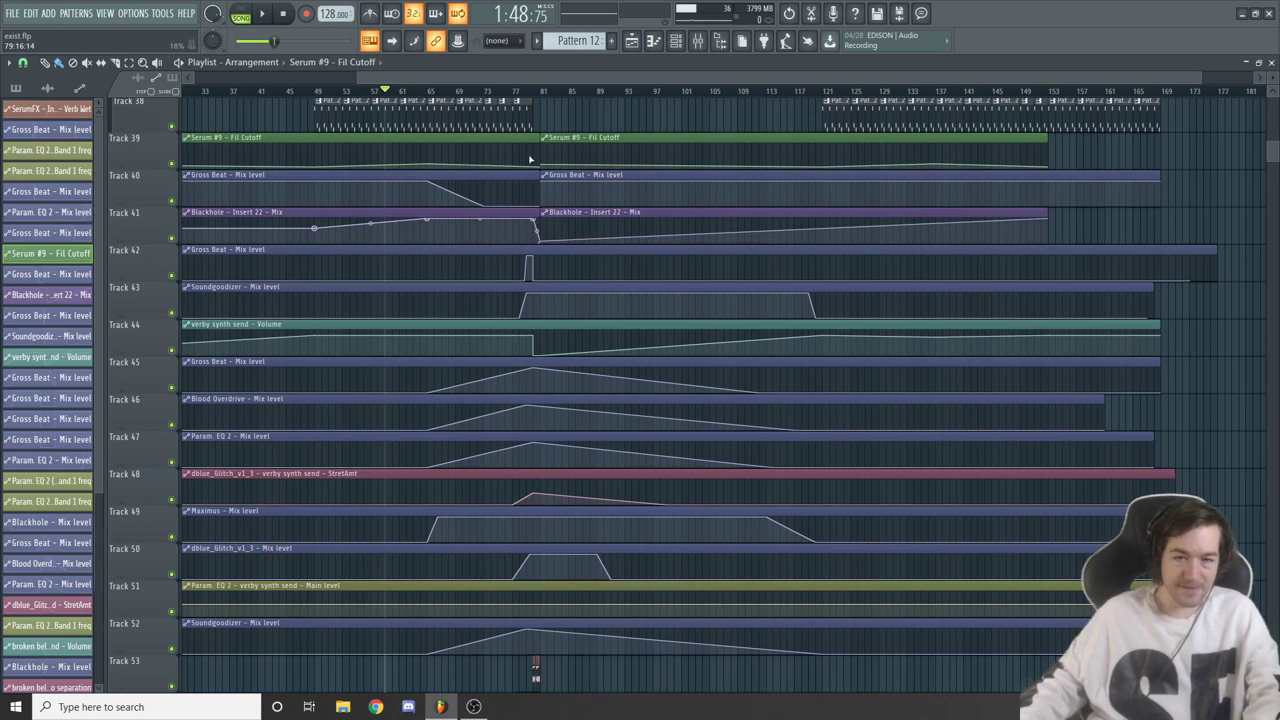
{"action": "scroll", "coordinate": [631, 306], "scroll_direction": "left", "scroll_amount": 2}
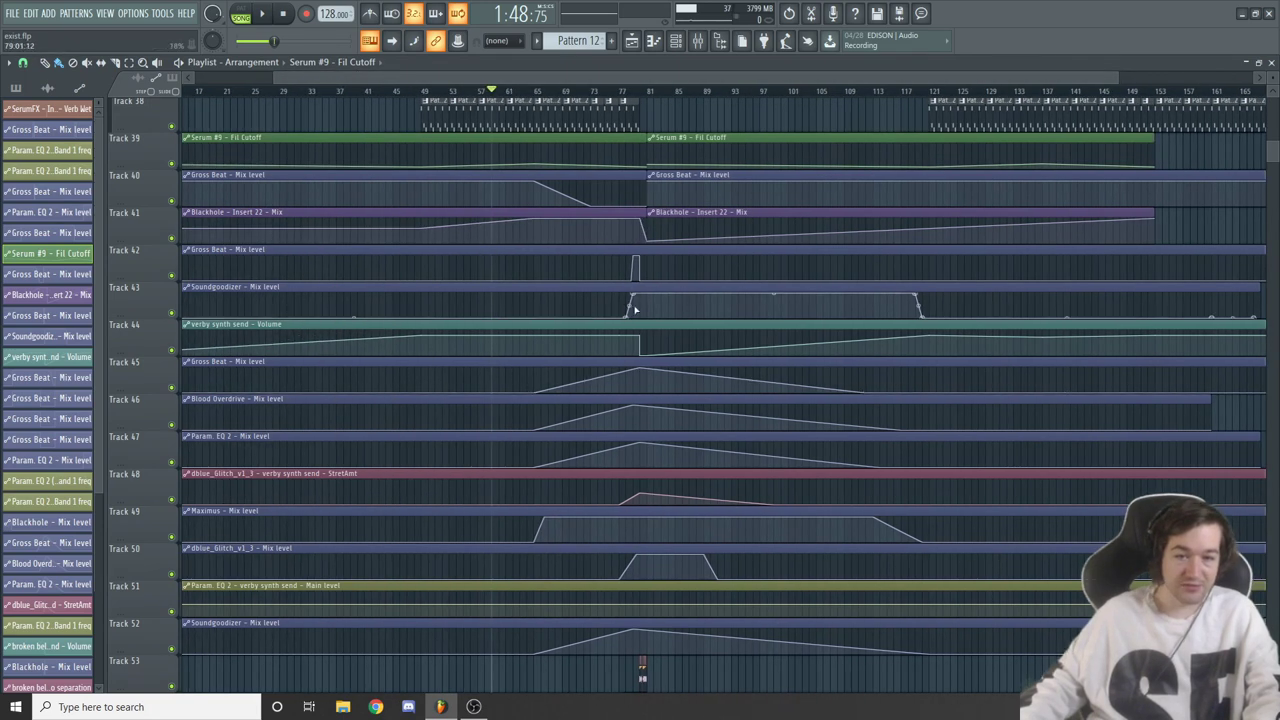
Play the full arrangement from bar 71 into bar 80 while following the verby synth automation on Tracks 39 to 50
{"action": "scroll", "coordinate": [569, 209], "scroll_direction": "up", "scroll_amount": 3}
{"action": "left_click", "coordinate": [578, 93]}
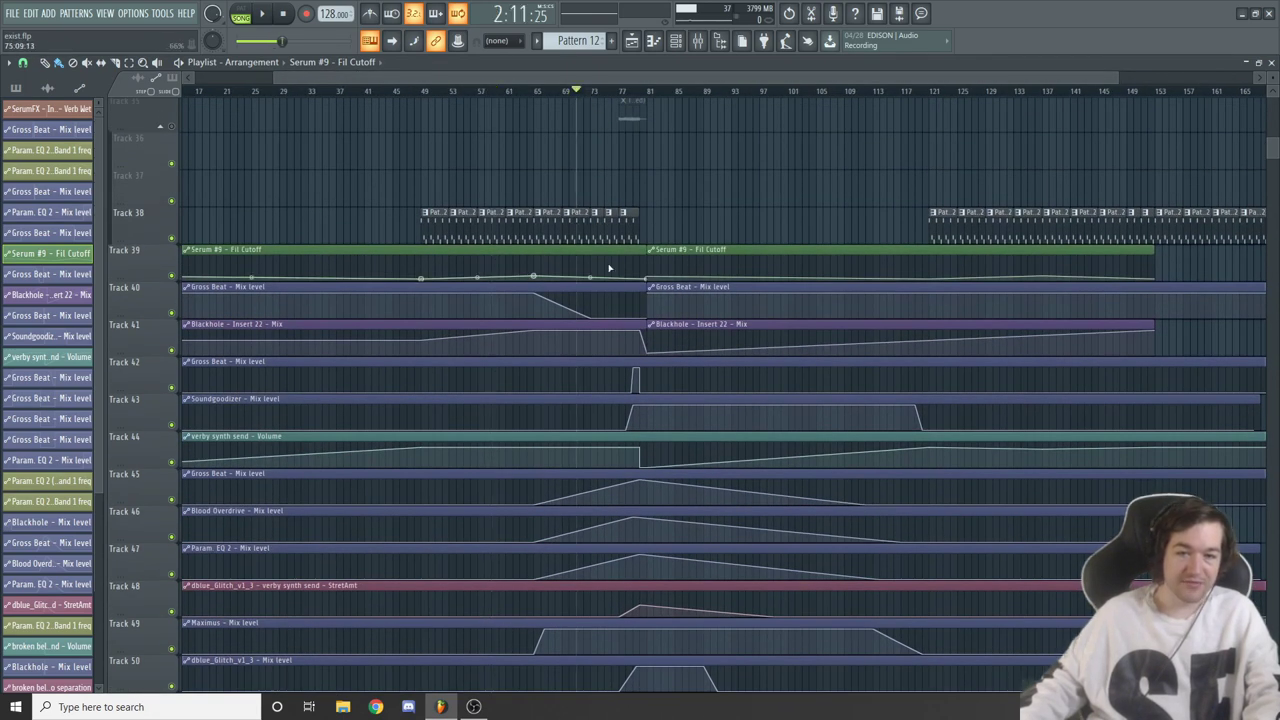
{"action": "scroll", "coordinate": [609, 267], "scroll_direction": "down", "scroll_amount": 2}
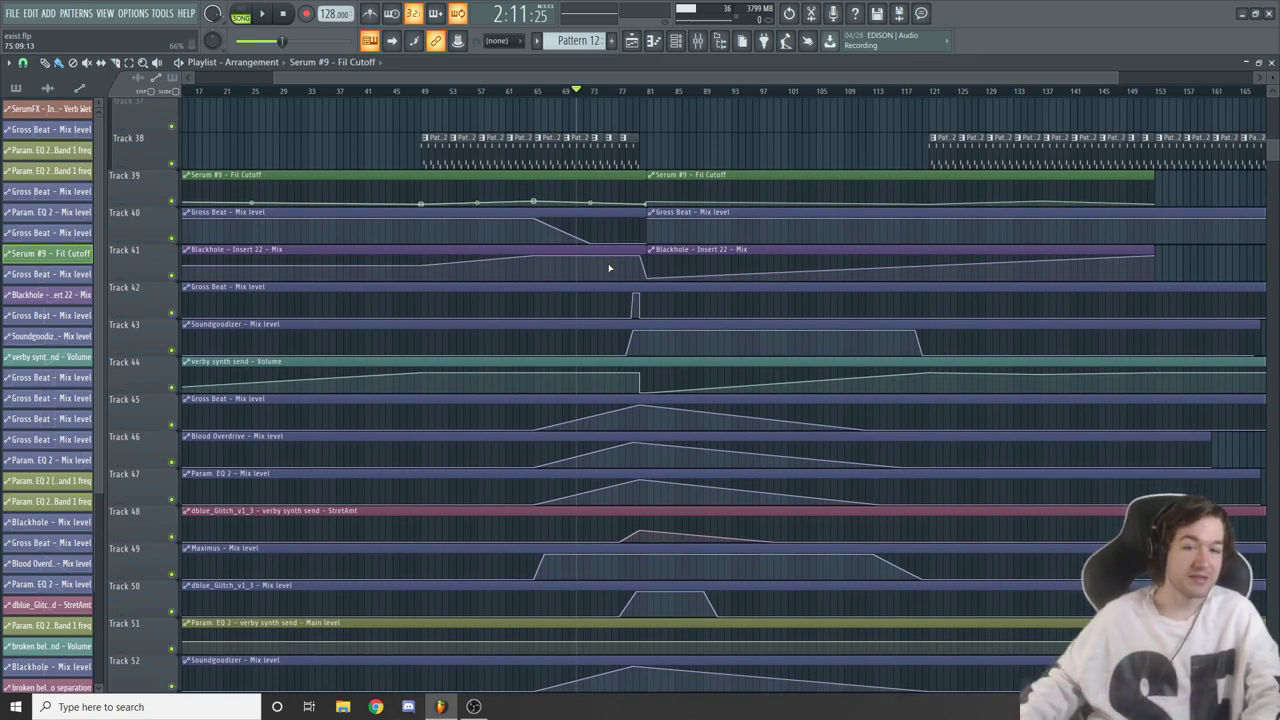
{"action": "scroll", "coordinate": [609, 267], "scroll_direction": "down", "scroll_amount": 3}
{"action": "key", "text": "F9"}
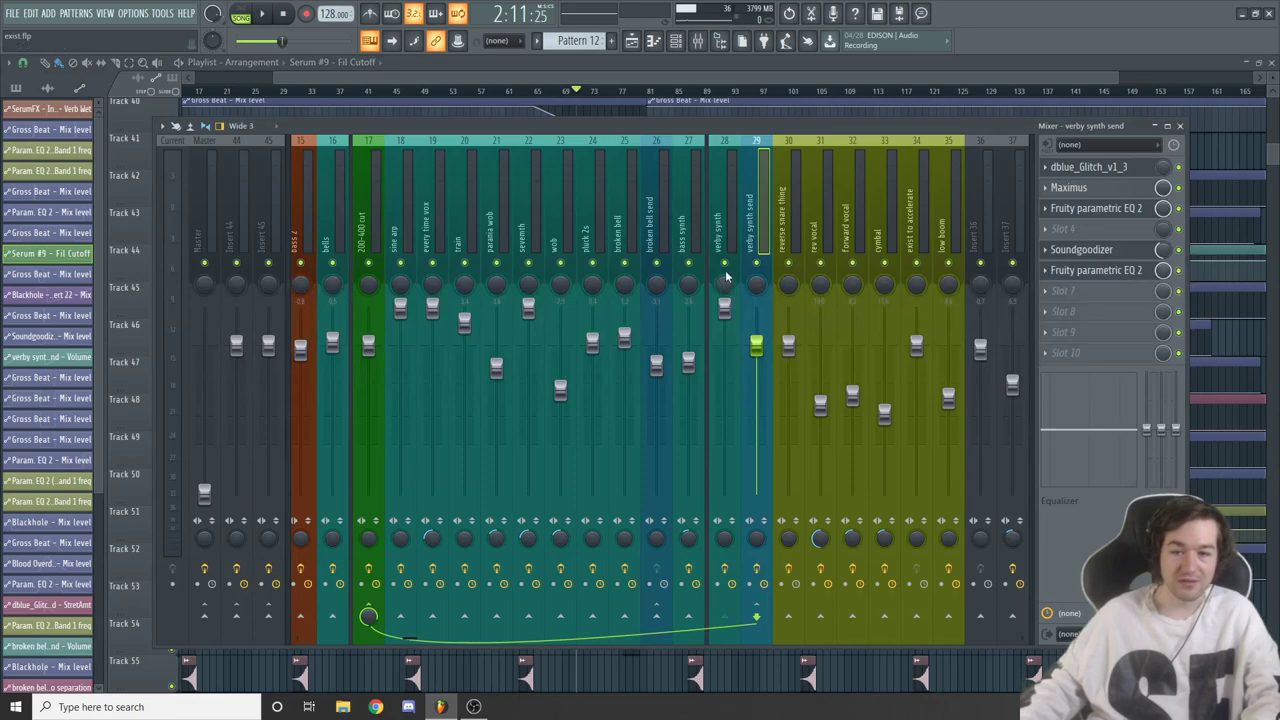
{"action": "key", "text": "F9"}
{"action": "scroll", "coordinate": [514, 343], "scroll_direction": "down", "scroll_amount": 10}
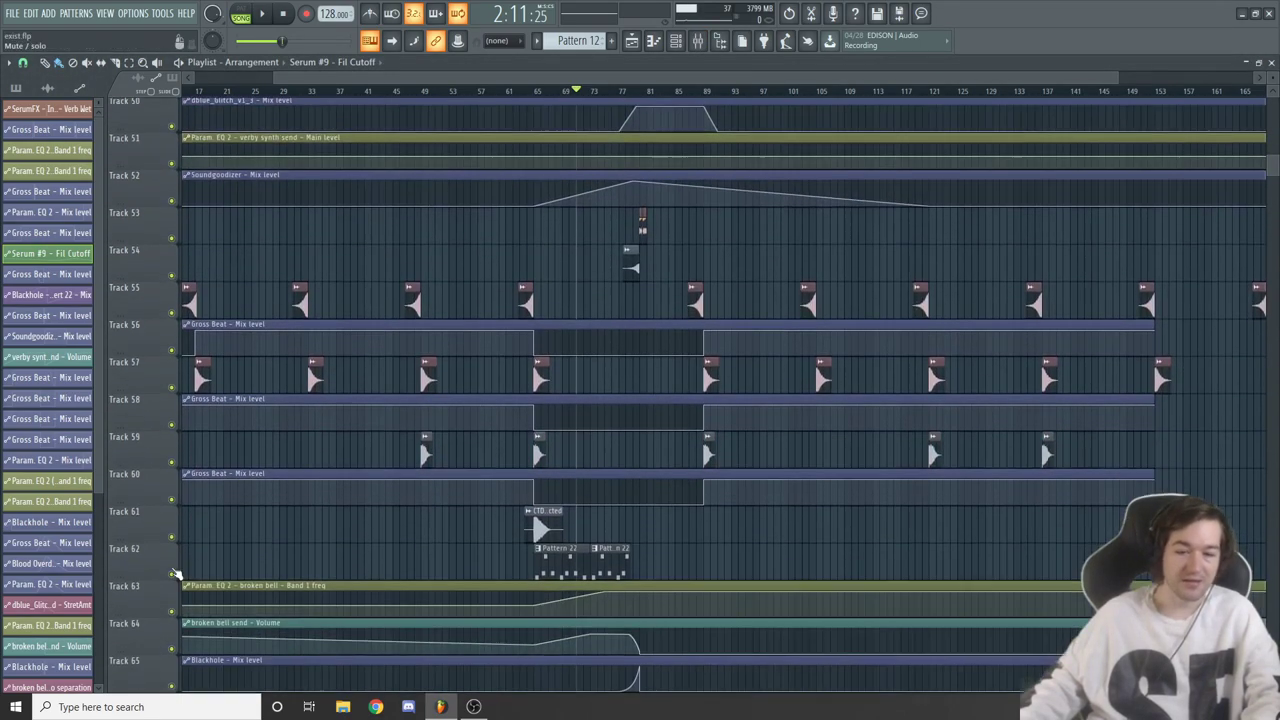
{"action": "key", "text": "space"}
{"action": "scroll", "coordinate": [685, 416], "scroll_direction": "up", "scroll_amount": 14}
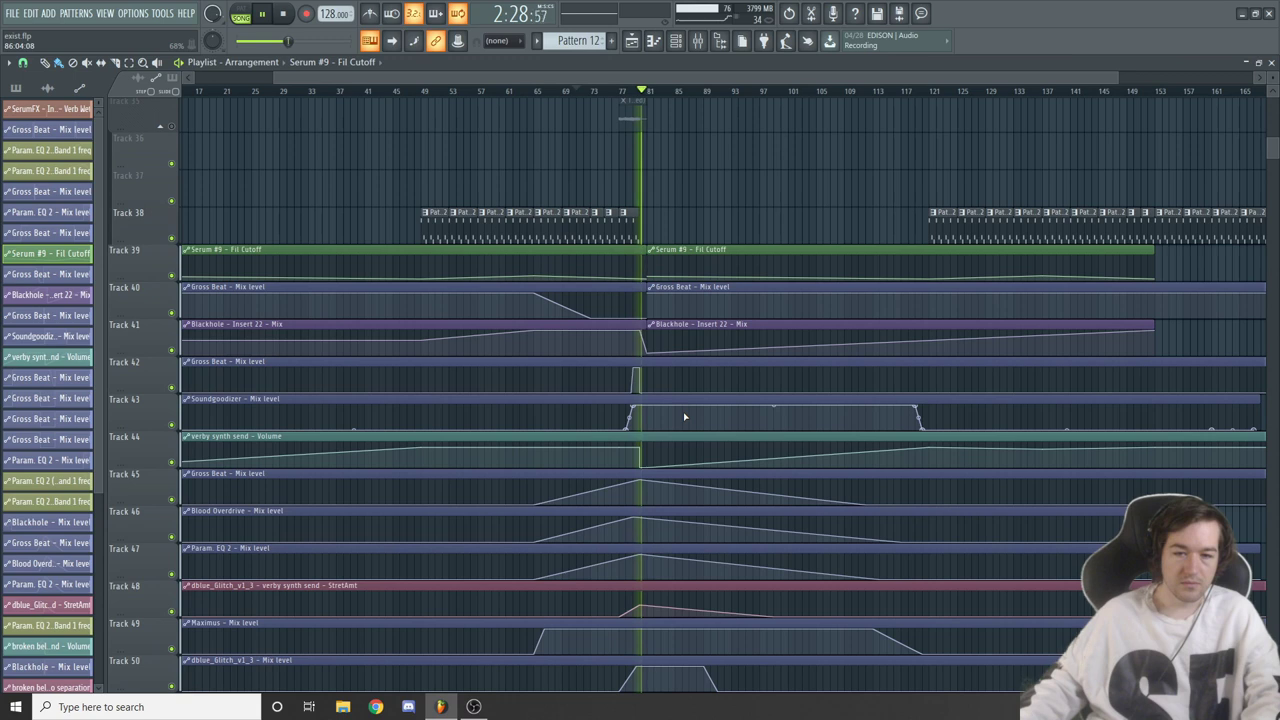
{"action": "key", "text": "space"}
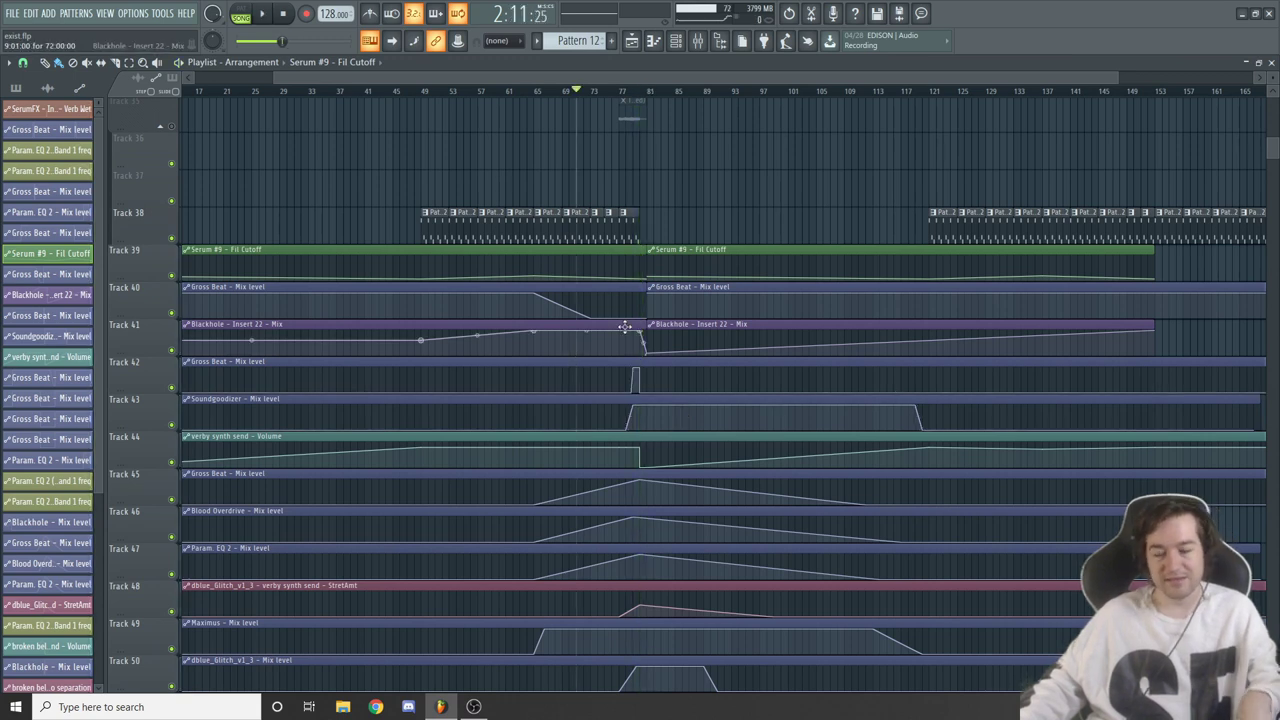
Solo Track 53 and play its two short audio clips from bar 80
{"action": "scroll", "coordinate": [624, 326], "scroll_direction": "down", "scroll_amount": 3}
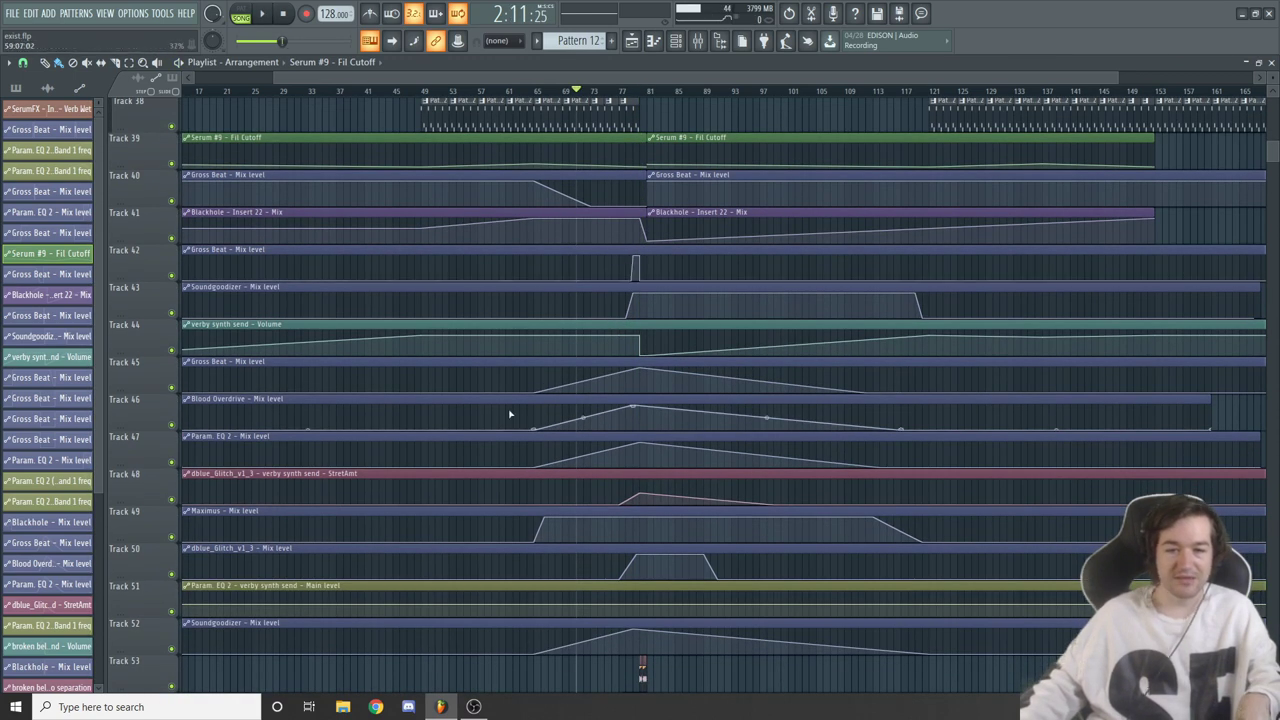
{"action": "scroll", "coordinate": [603, 417], "scroll_direction": "down", "scroll_amount": 4}
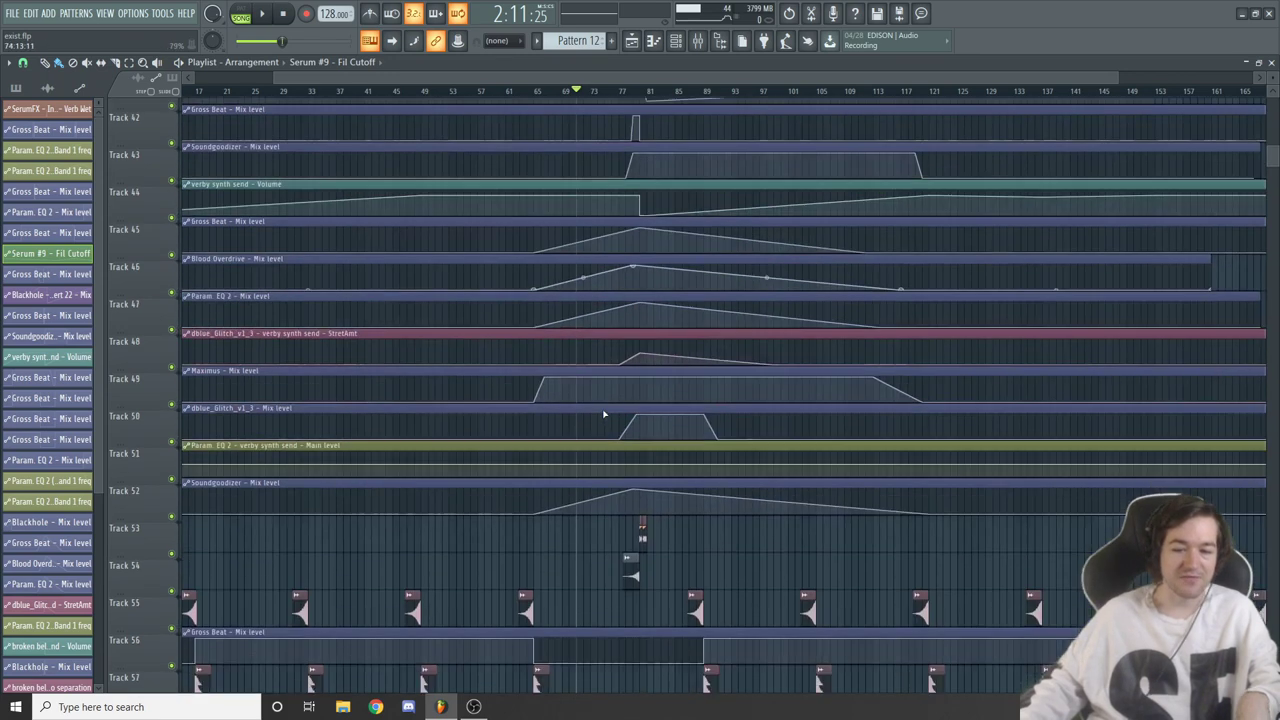
{"action": "scroll", "coordinate": [657, 515], "scroll_direction": "up", "scroll_amount": 4, "text": "ctrl"}
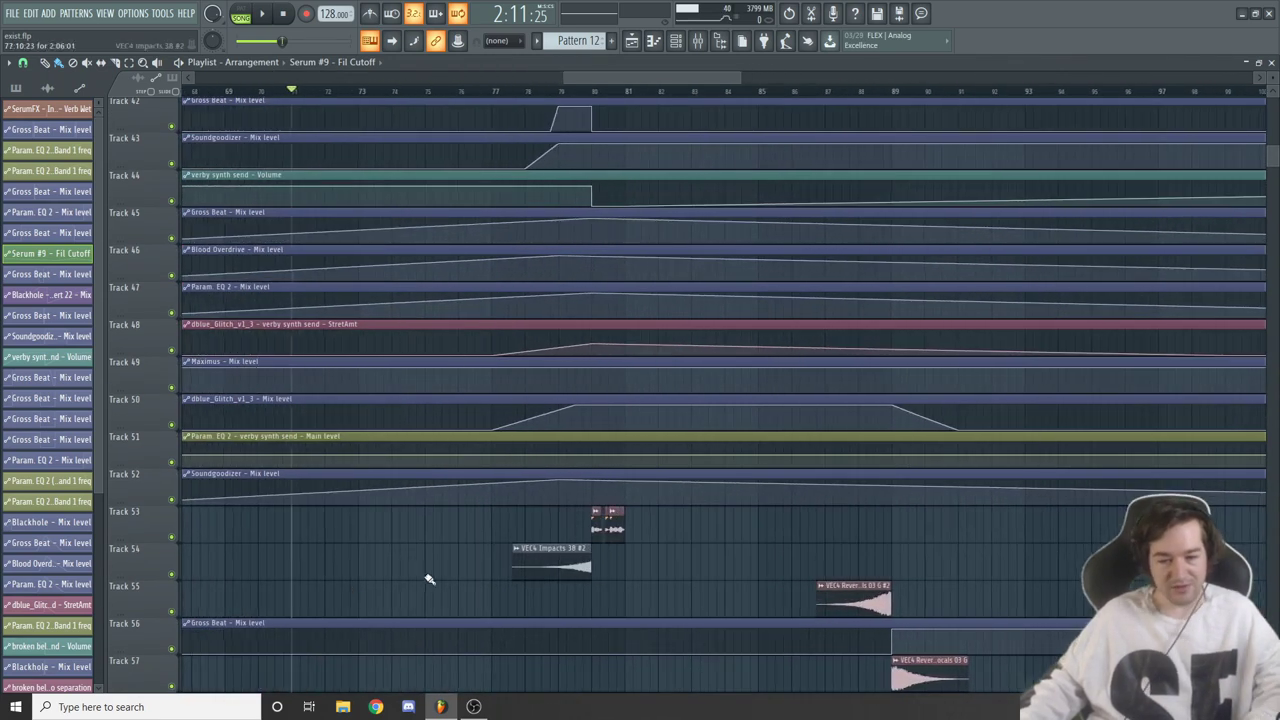
{"action": "left_click", "coordinate": [171, 574]}
{"action": "right_click", "coordinate": [171, 537]}
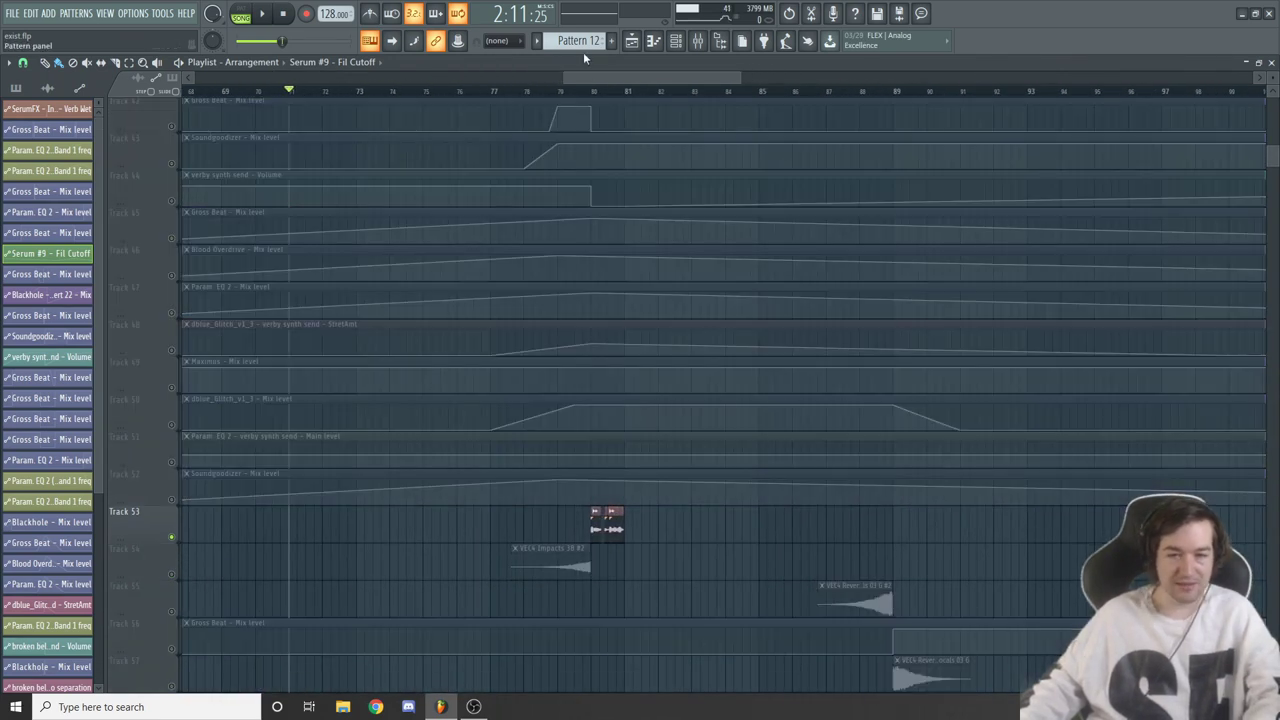
{"action": "left_click", "coordinate": [592, 88]}
{"action": "key", "text": "space"}
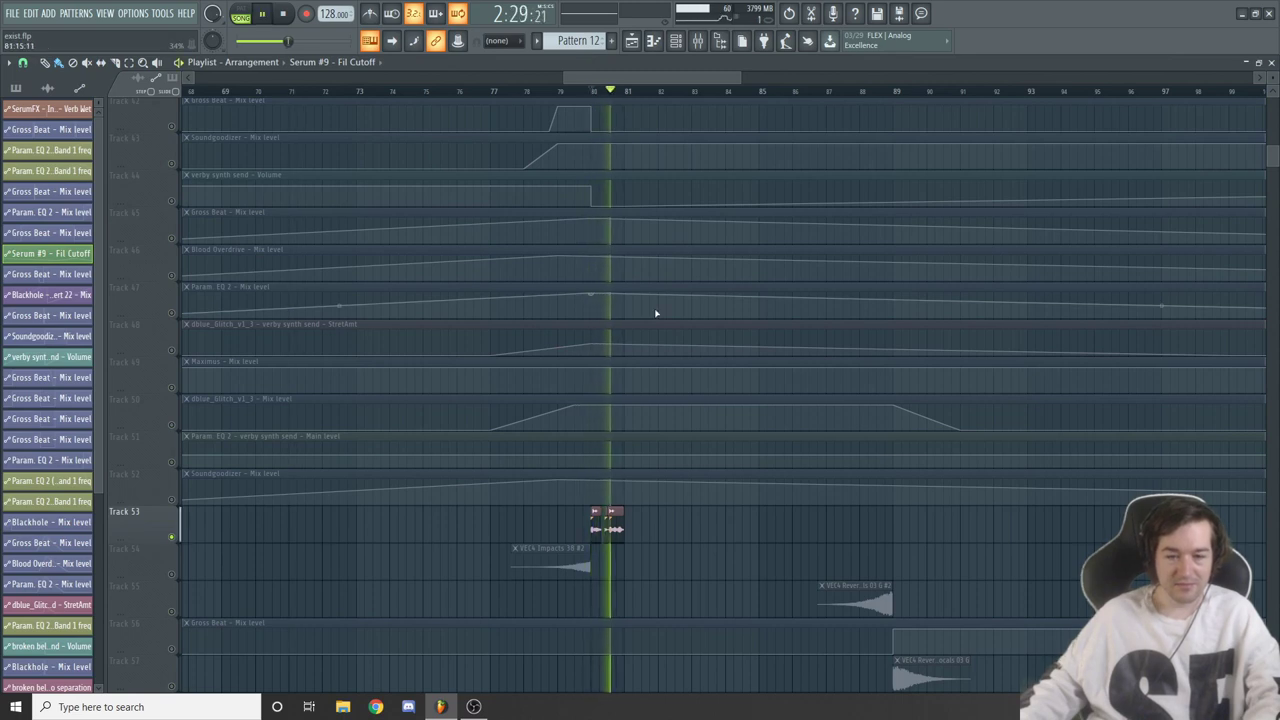
{"action": "key", "text": "space"}
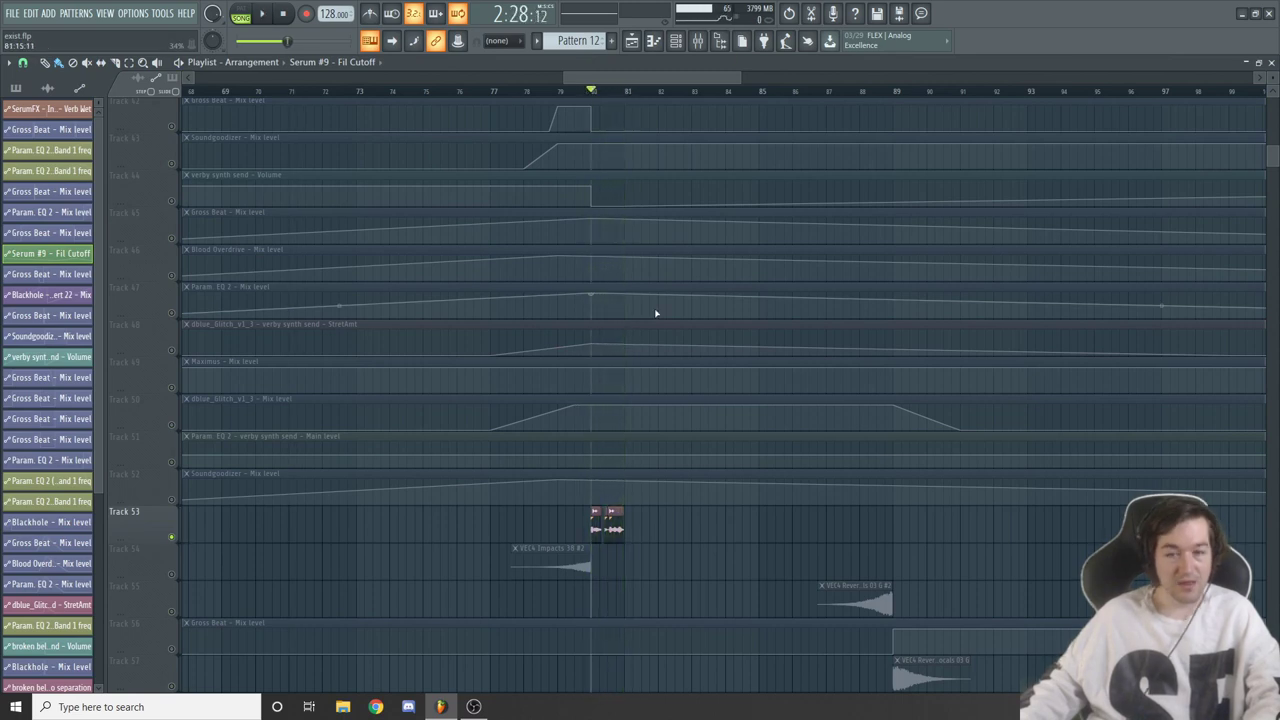
Check the effect slots of the exist to accelerate mixer track and return to the playlist
{"action": "left_click", "coordinate": [703, 43]}
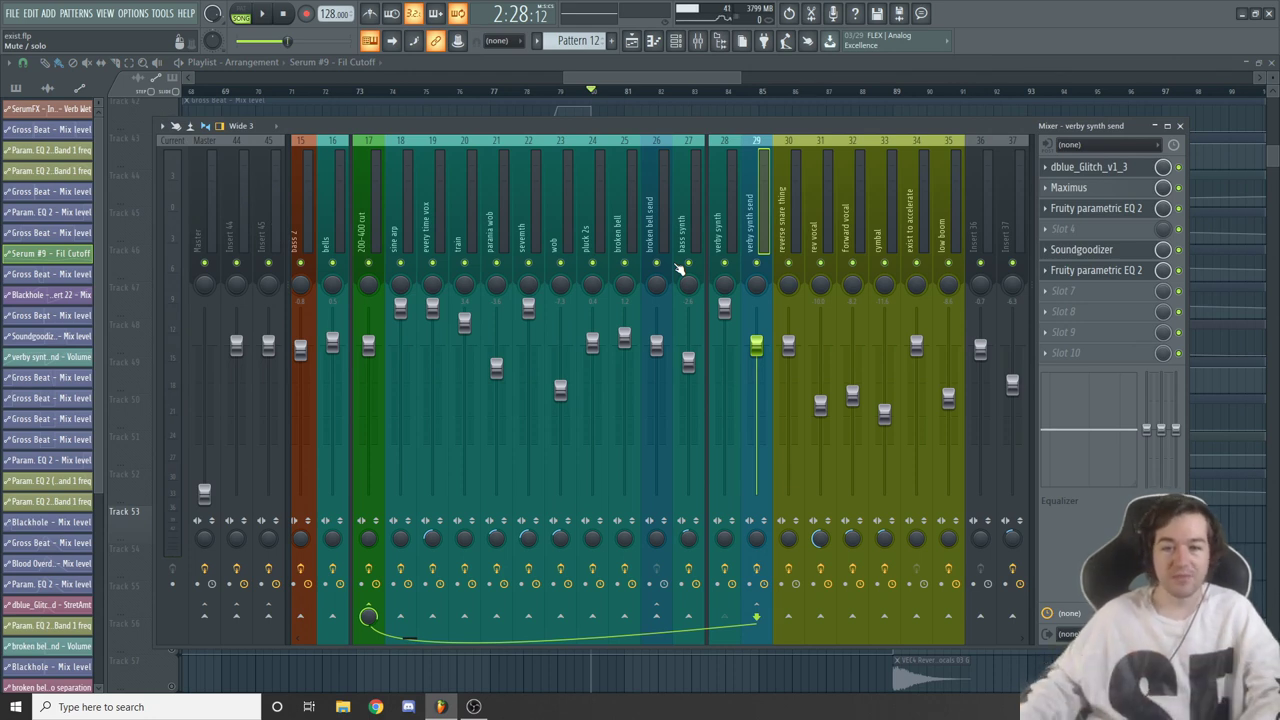
{"action": "left_click", "coordinate": [922, 205]}
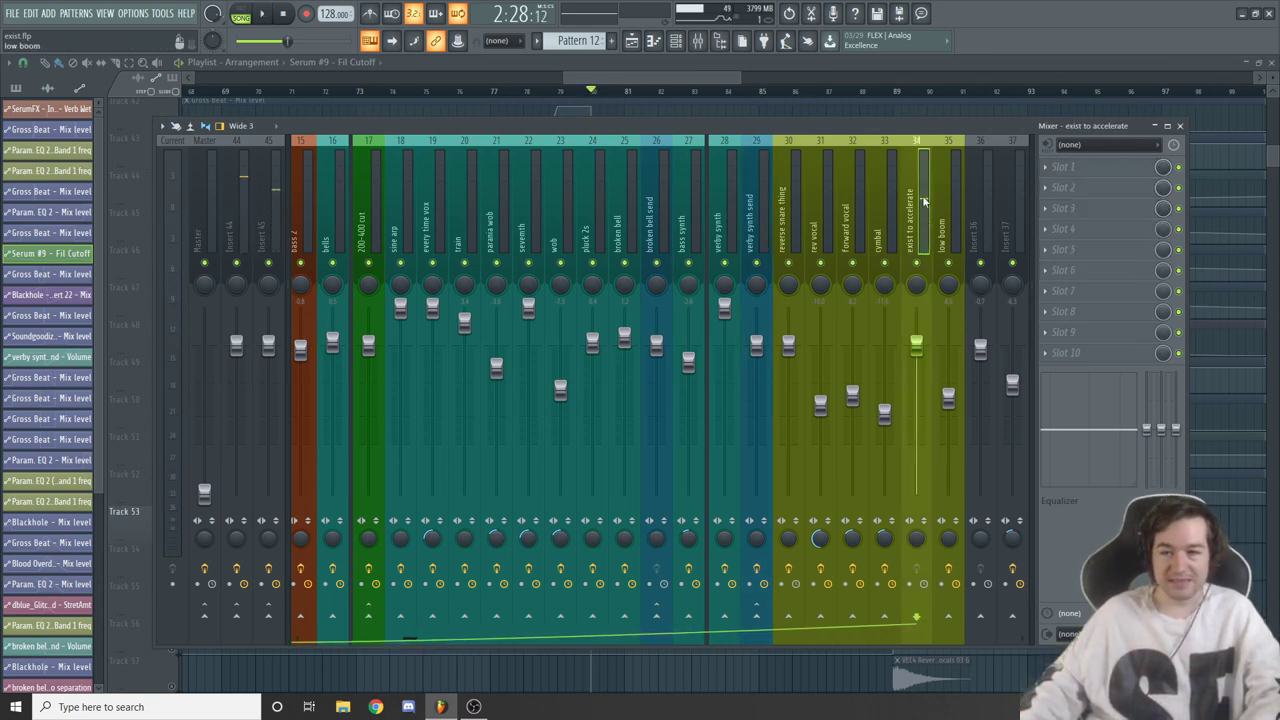
{"action": "left_click", "coordinate": [632, 78]}
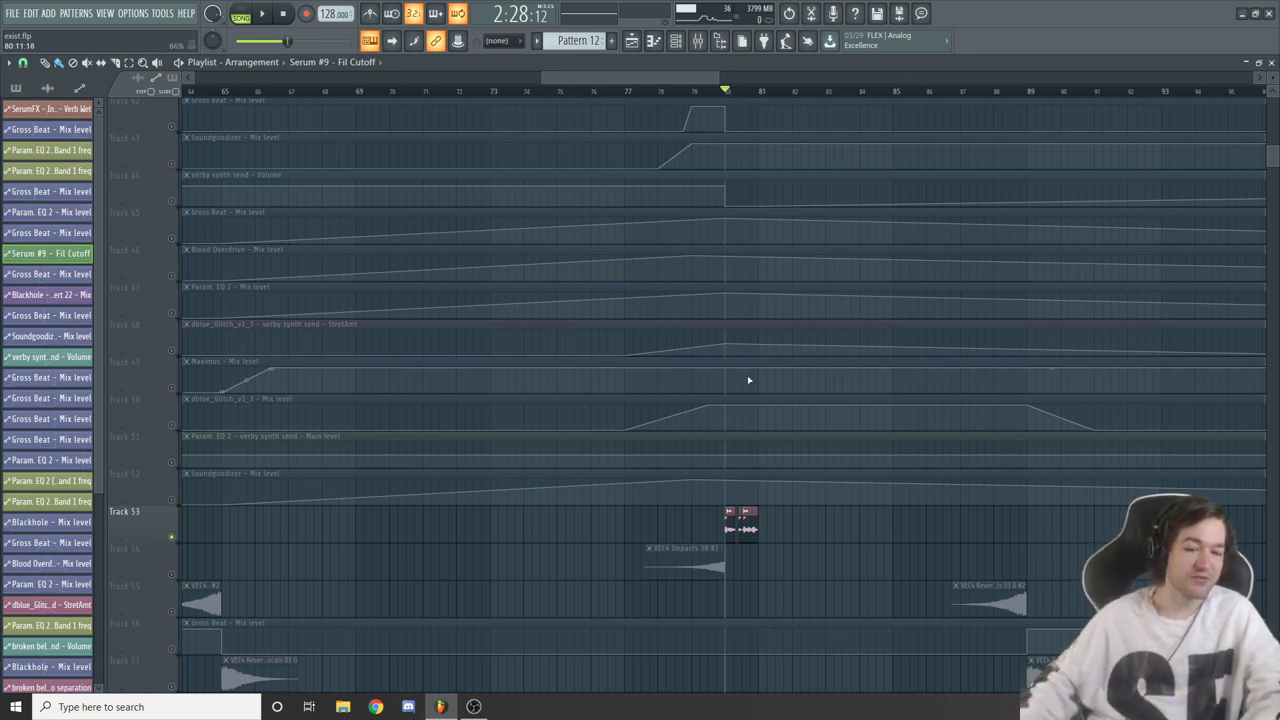
Replay the soloed Track 53 clips and look through the Automation channels in the channel rack
{"action": "key", "text": "space"}
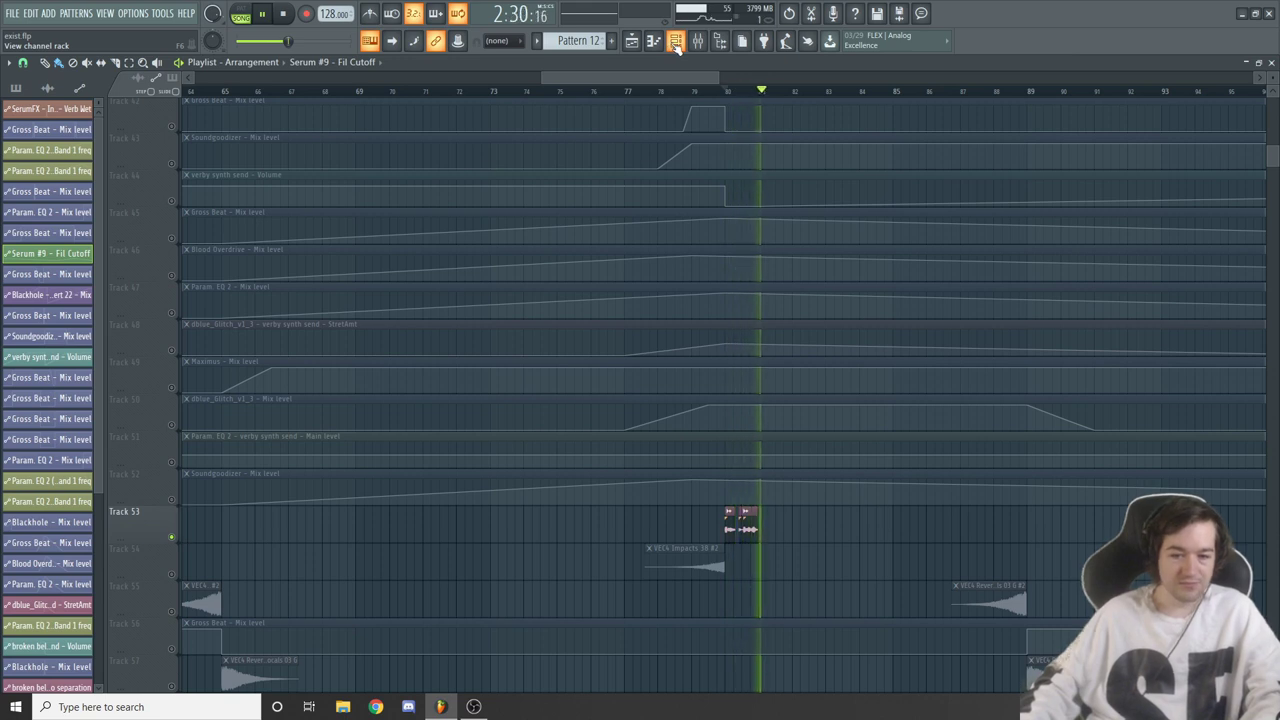
{"action": "key", "text": "space"}
{"action": "left_click", "coordinate": [676, 41]}
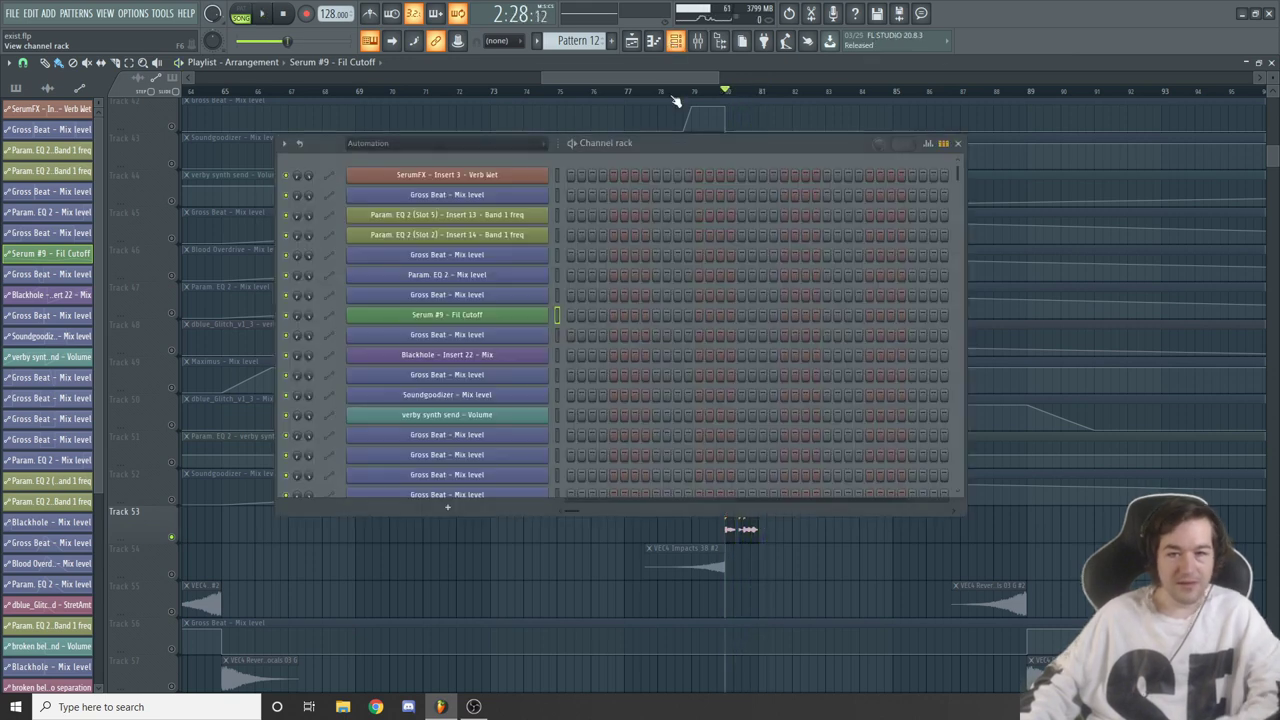
{"action": "scroll", "coordinate": [568, 242], "scroll_direction": "down", "scroll_amount": 5}
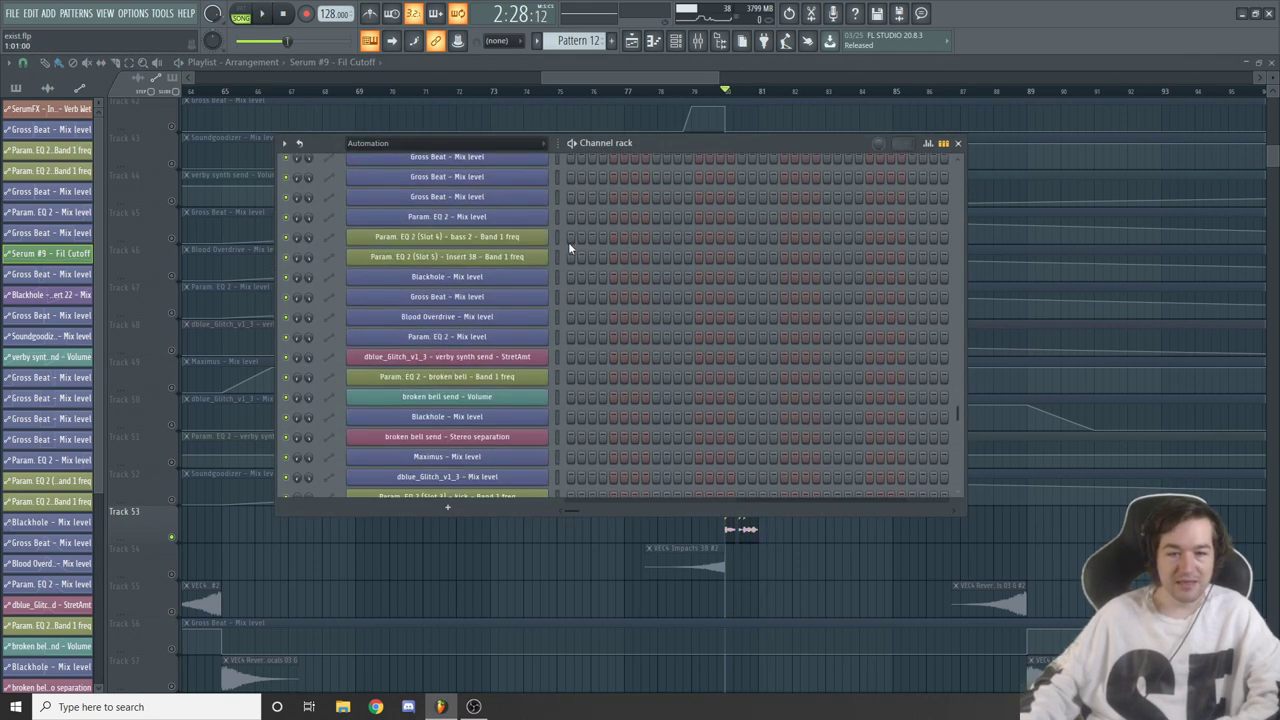
{"action": "scroll", "coordinate": [568, 242], "scroll_direction": "down", "scroll_amount": 1}
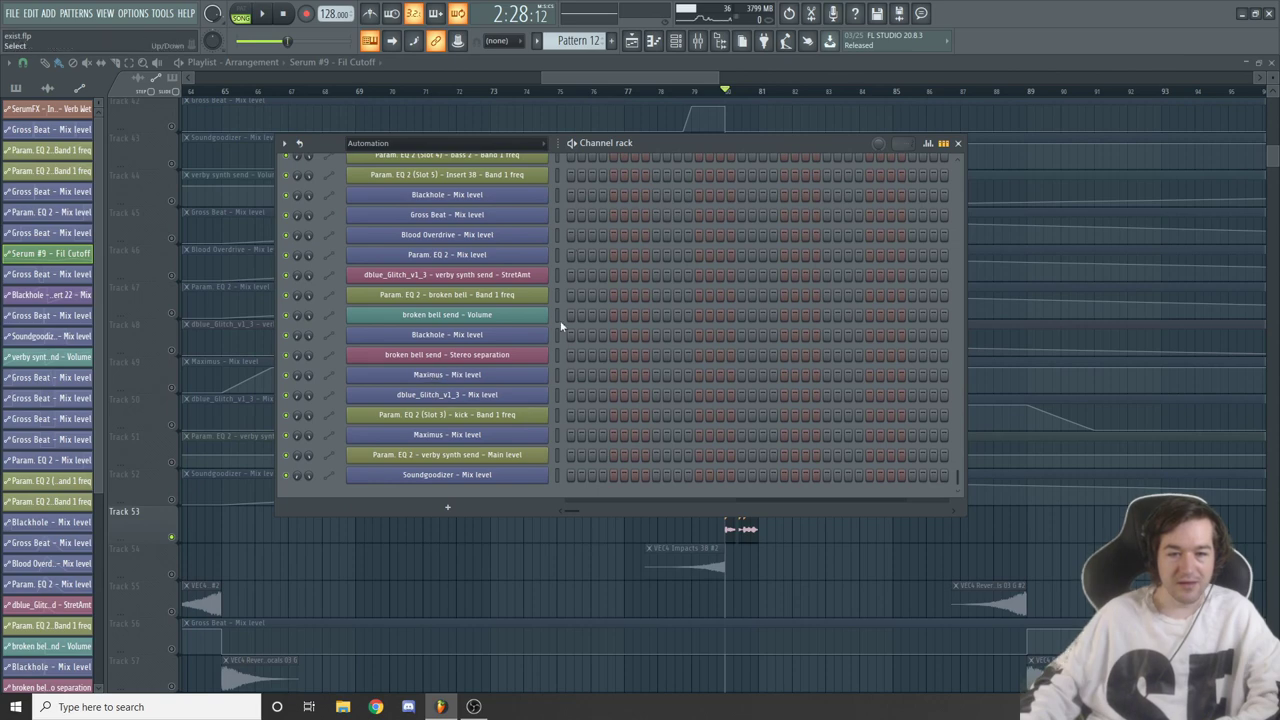
{"action": "scroll", "coordinate": [523, 357], "scroll_direction": "up", "scroll_amount": 6}
Show all channels in the channel rack and locate the ExistaAToAccelerate_Child #2 channel, briefly playing the soloed clips
{"action": "left_click", "coordinate": [438, 143]}
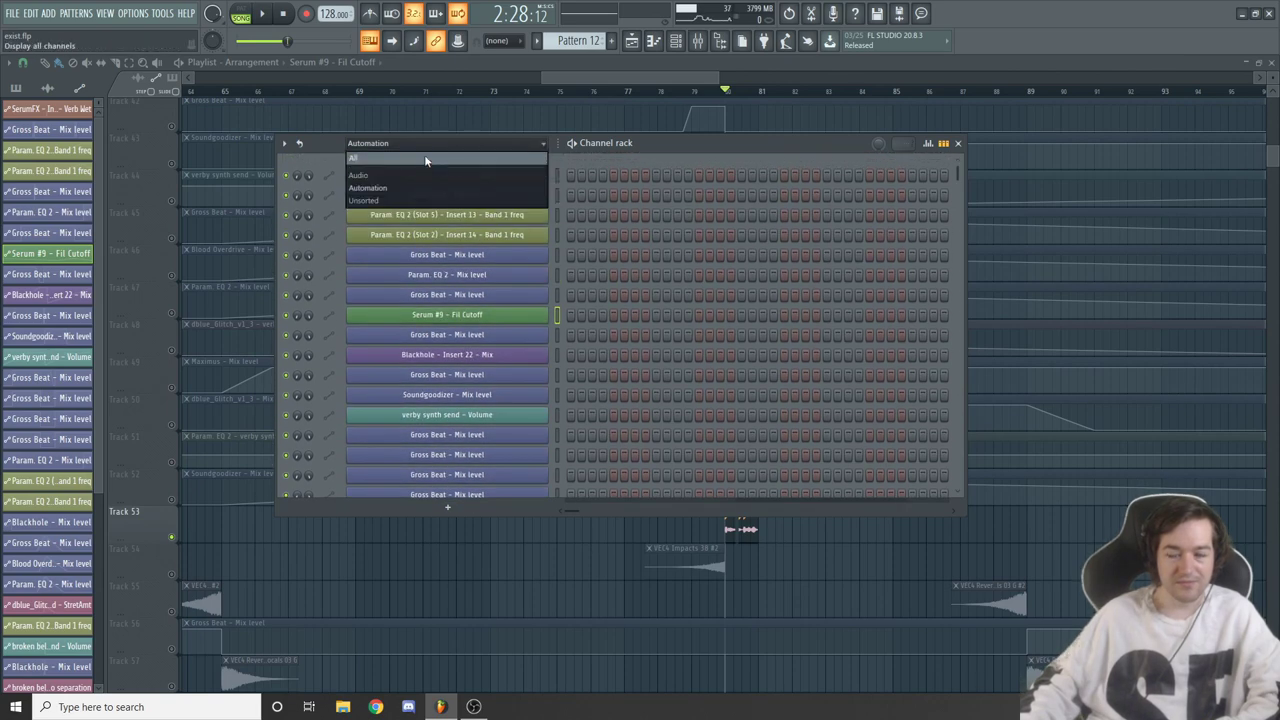
{"action": "left_click", "coordinate": [425, 160]}
{"action": "scroll", "coordinate": [702, 396], "scroll_direction": "down", "scroll_amount": 5}
{"action": "key", "text": "space"}
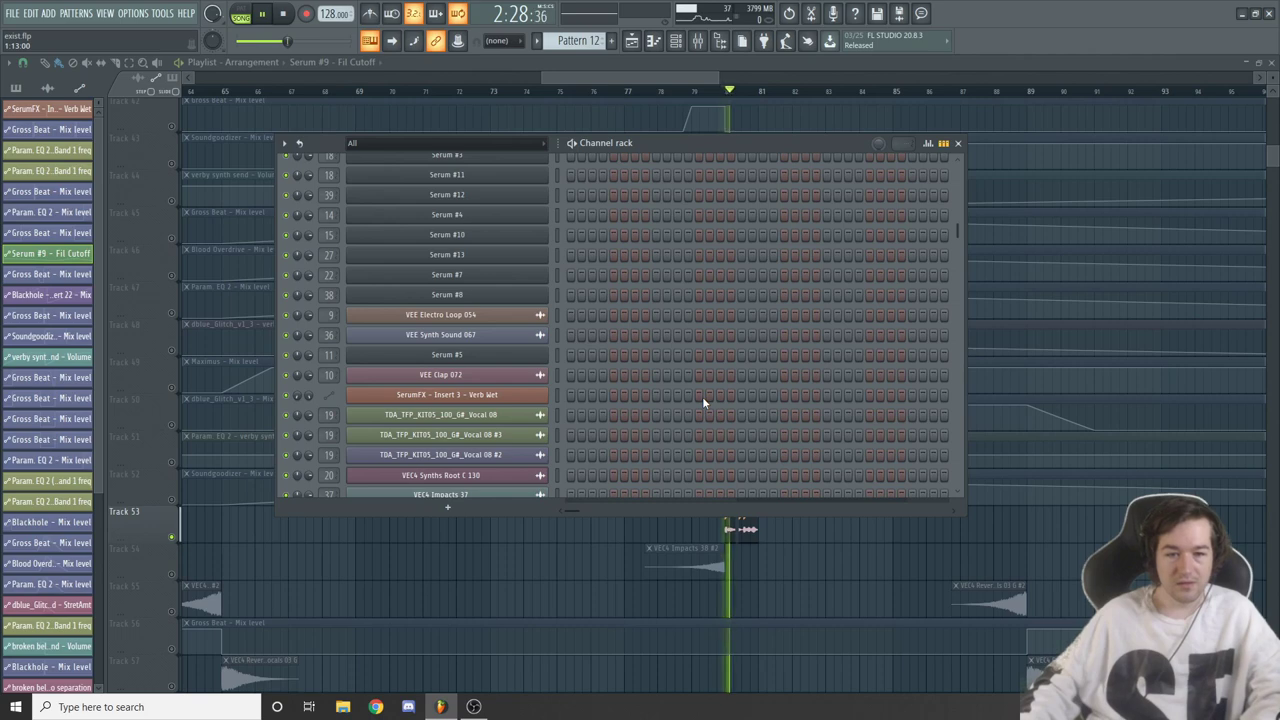
{"action": "scroll", "coordinate": [702, 396], "scroll_direction": "down", "scroll_amount": 5}
{"action": "key", "text": "space"}
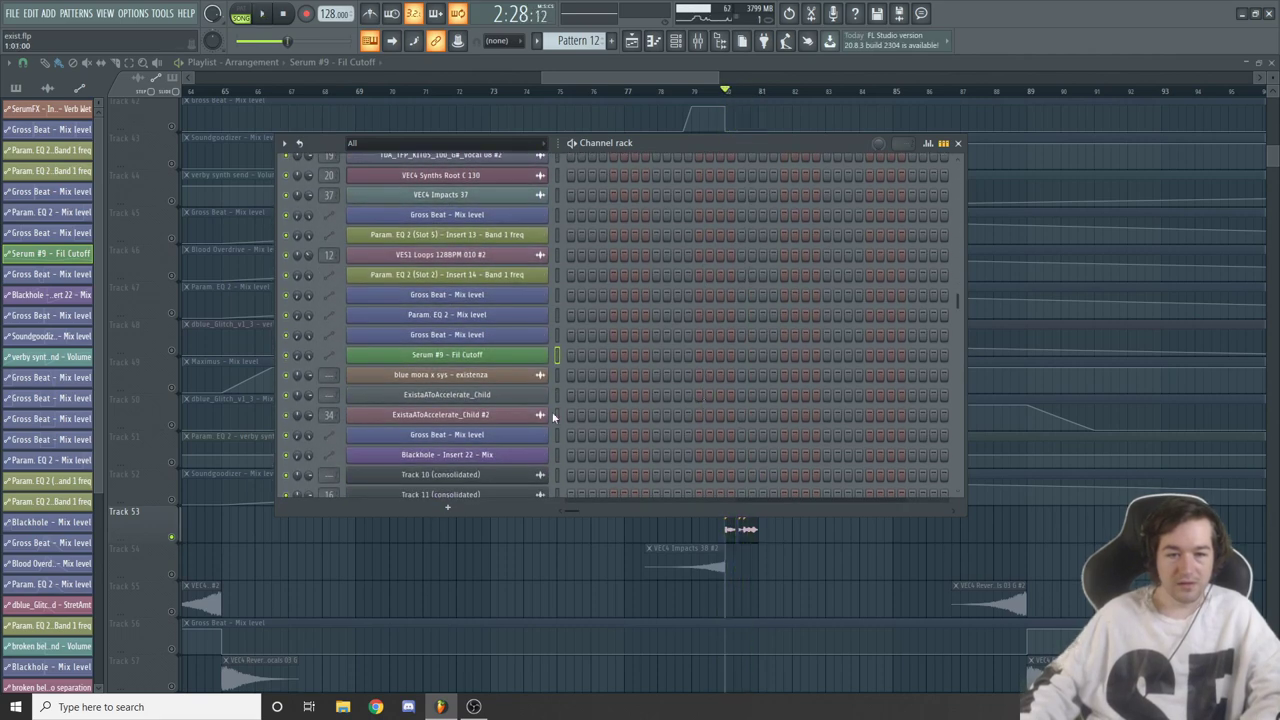
Inspect the sample settings and waveforms of the ExistaAToAccelerate_Child #2 and ExistaAToAccelerate_Child channels, then close the sample window
{"action": "left_click", "coordinate": [482, 416]}
{"action": "left_click_drag", "start_coordinate": [380, 242], "coordinate": [934, 224]}
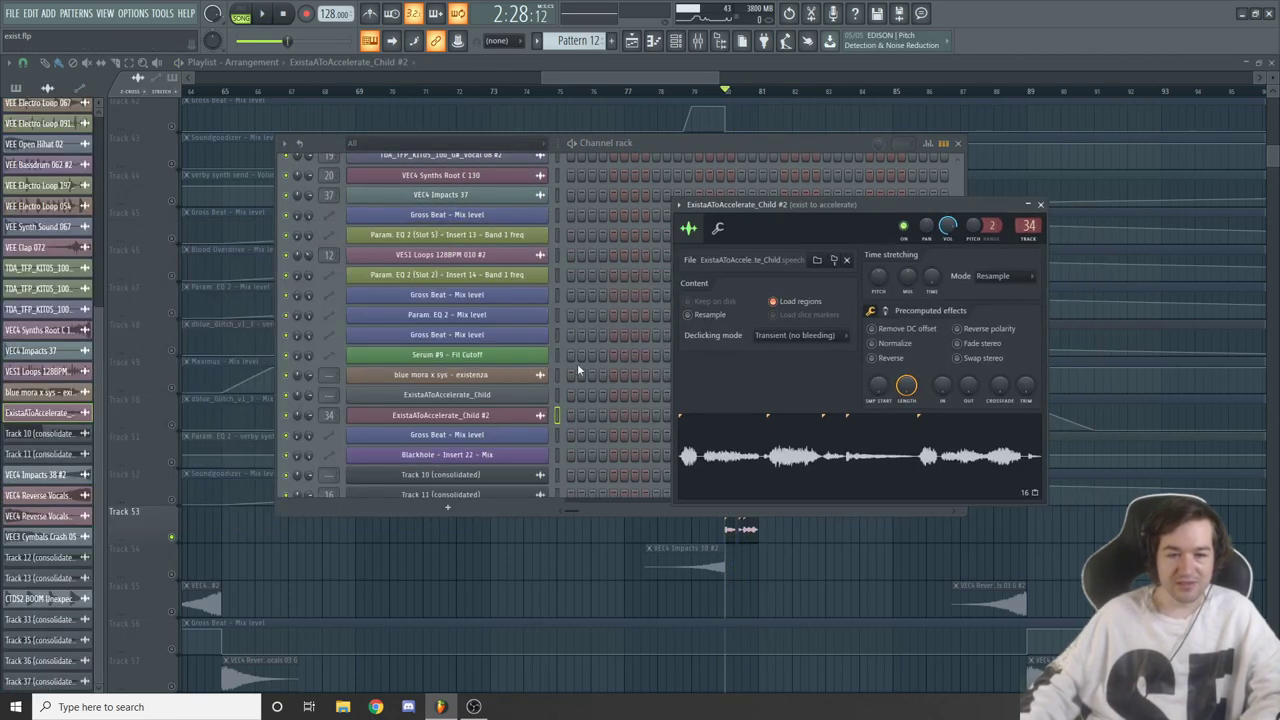
{"action": "left_click", "coordinate": [490, 402]}
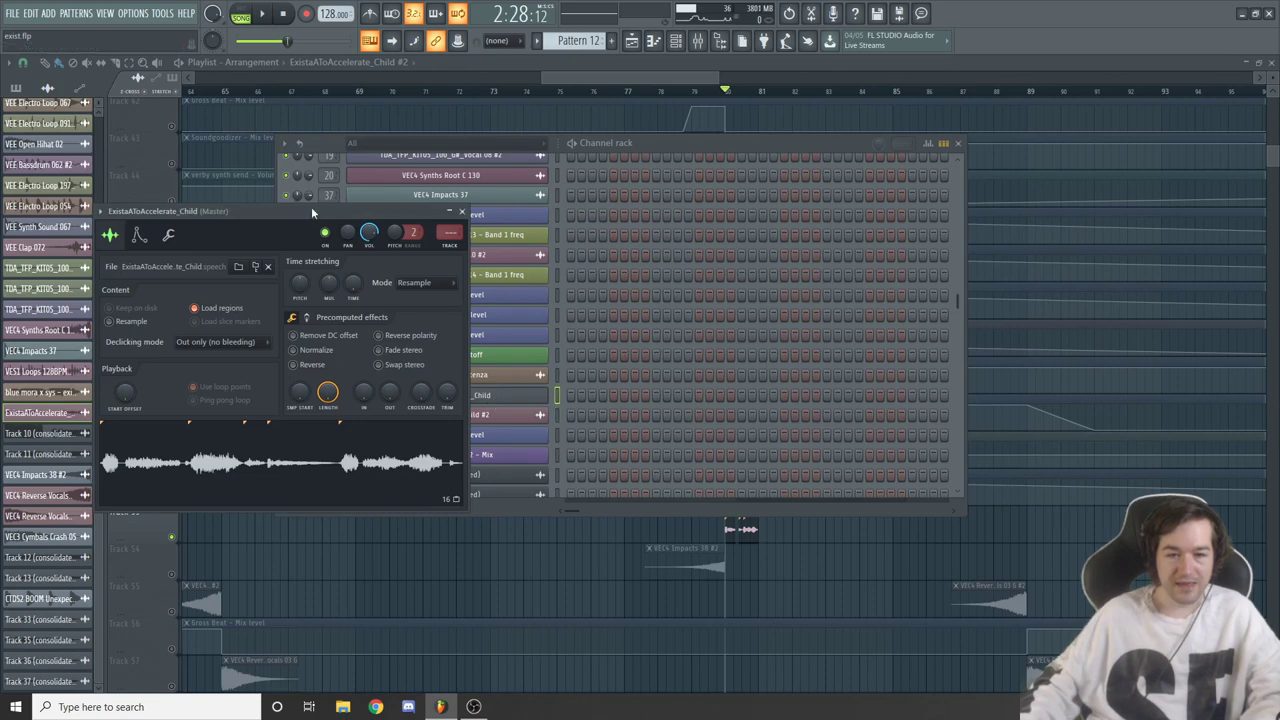
{"action": "left_click_drag", "start_coordinate": [311, 212], "coordinate": [882, 218]}
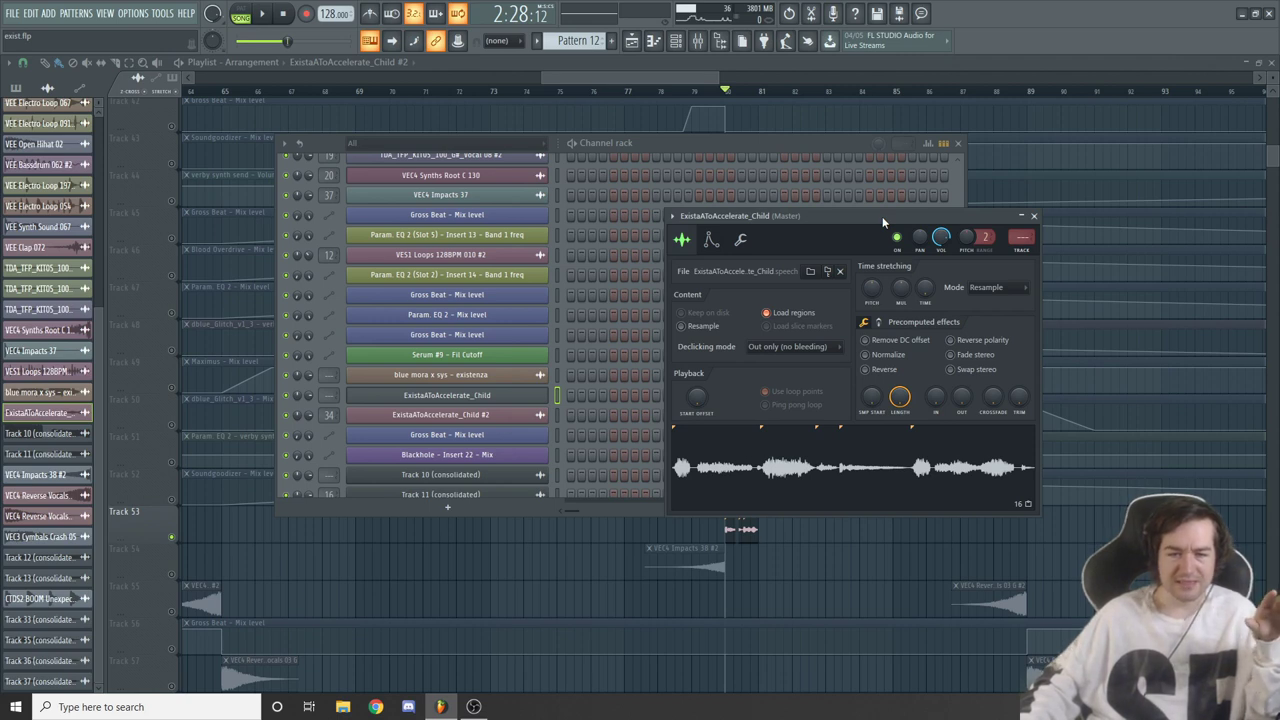
{"action": "left_click", "coordinate": [1034, 216]}
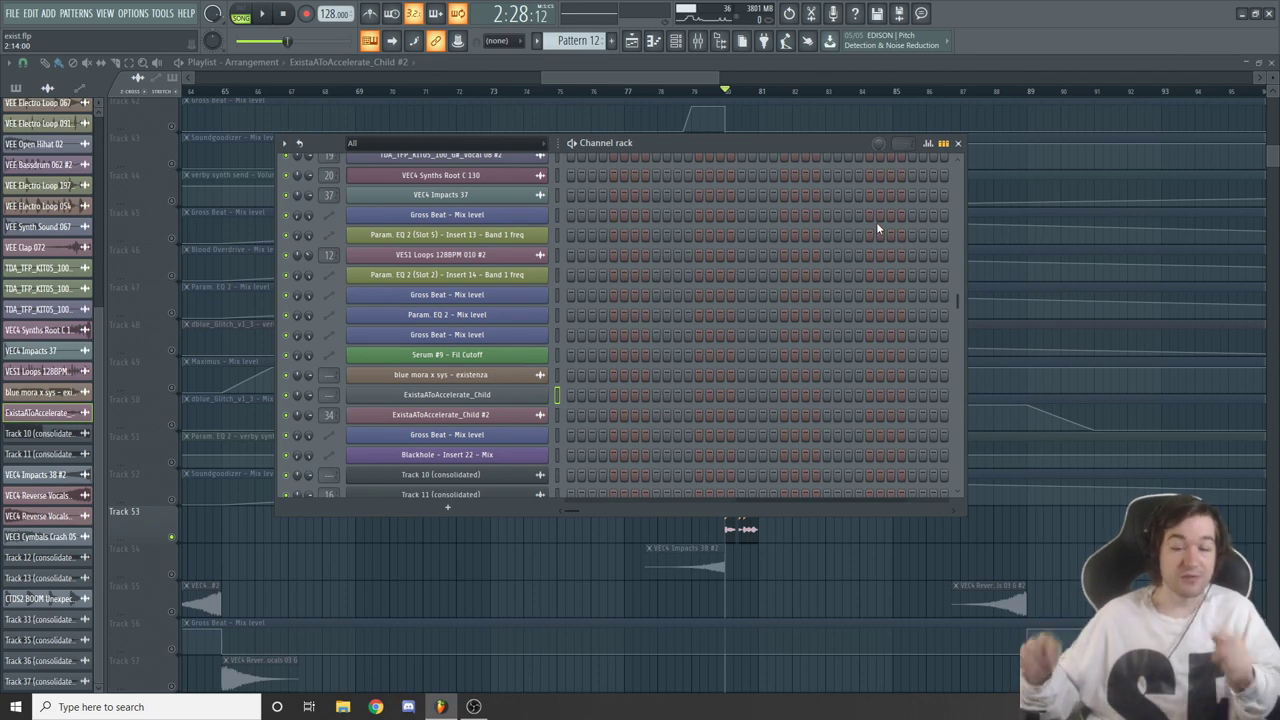
Recheck the effect slots of the exist to accelerate mixer track and return to the playlist with Track 53 no longer soloed
{"action": "left_click", "coordinate": [697, 40]}
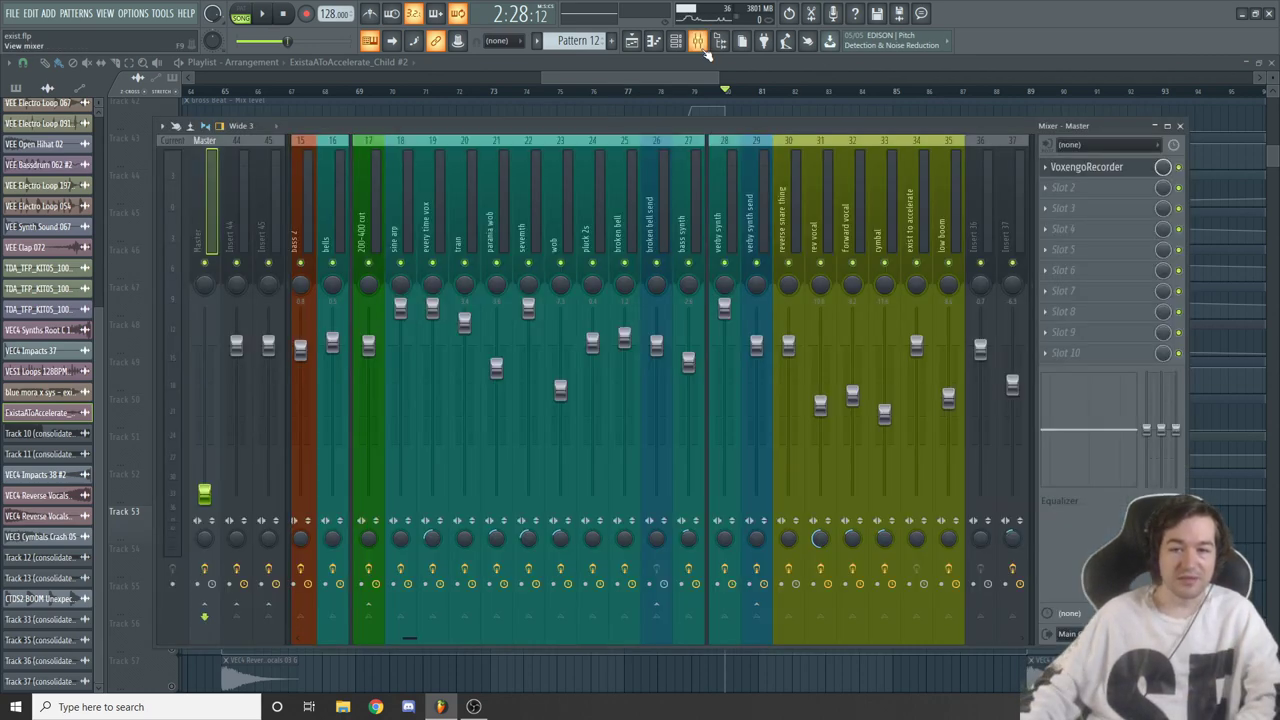
{"action": "left_click", "coordinate": [884, 228]}
{"action": "left_click", "coordinate": [916, 215]}
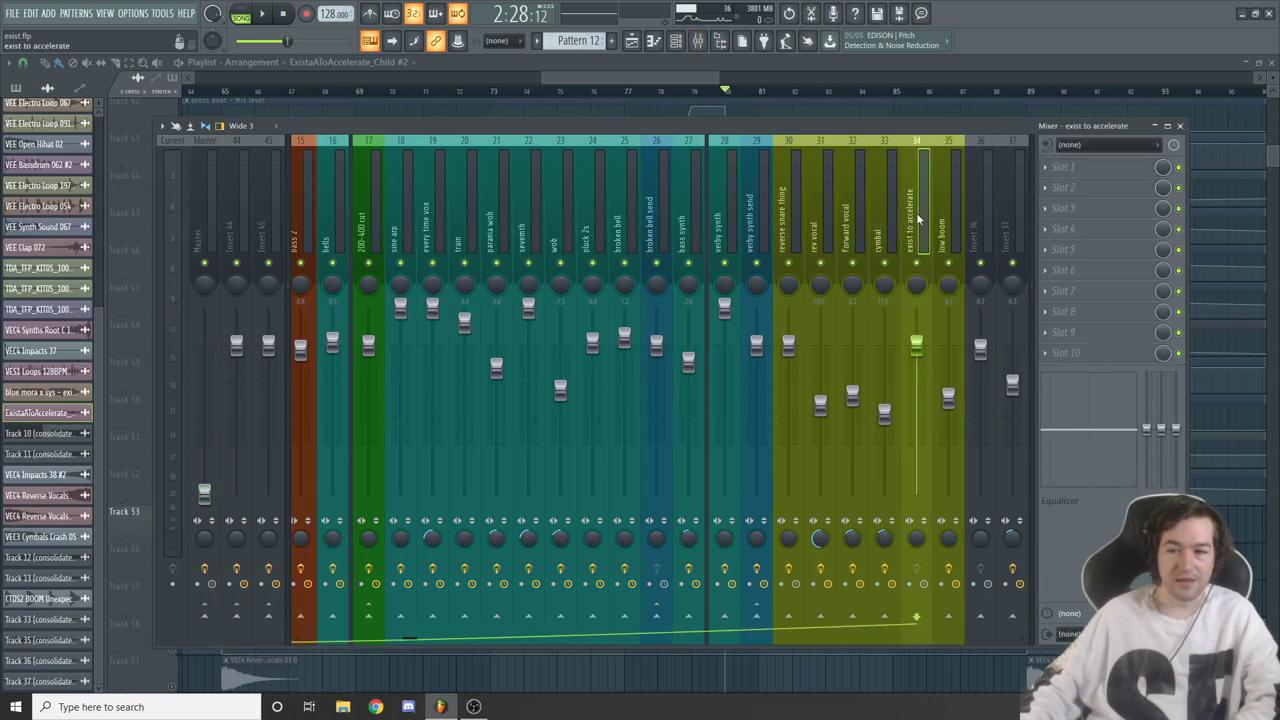
{"action": "left_click_drag", "start_coordinate": [926, 128], "coordinate": [929, 163]}
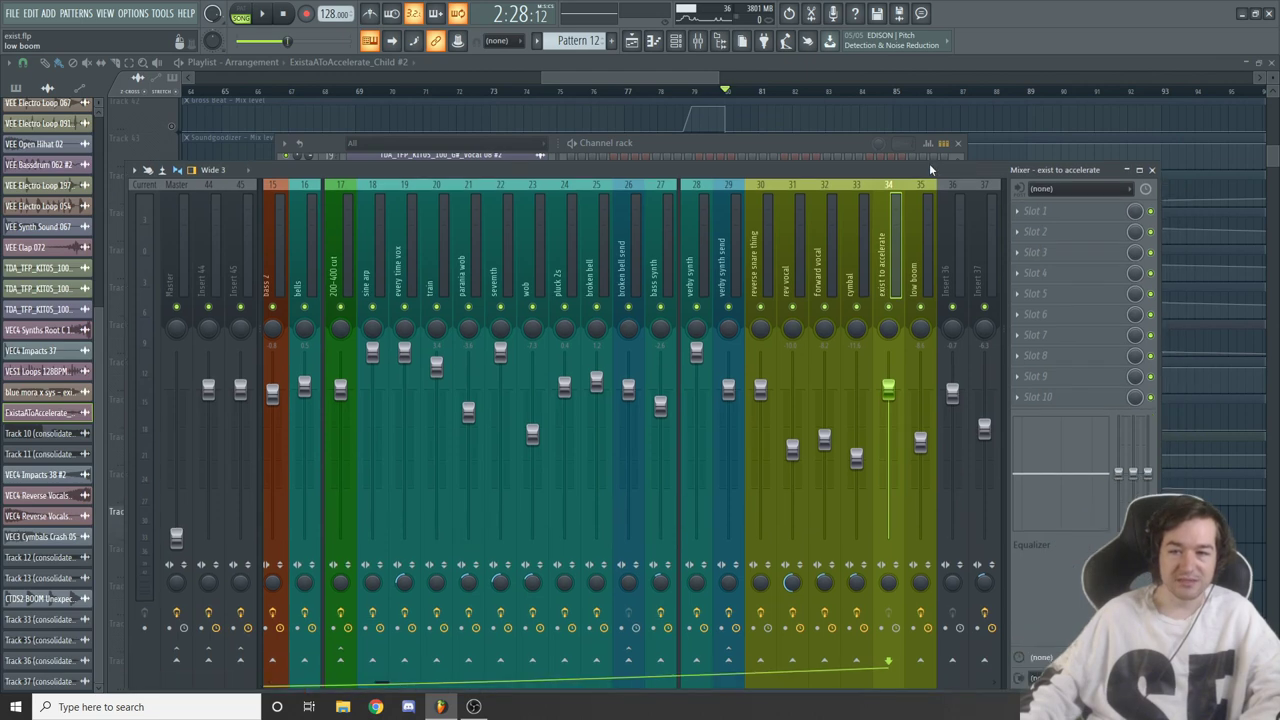
{"action": "key", "text": "space"}
{"action": "left_click", "coordinate": [698, 82]}
{"action": "key", "text": "space"}
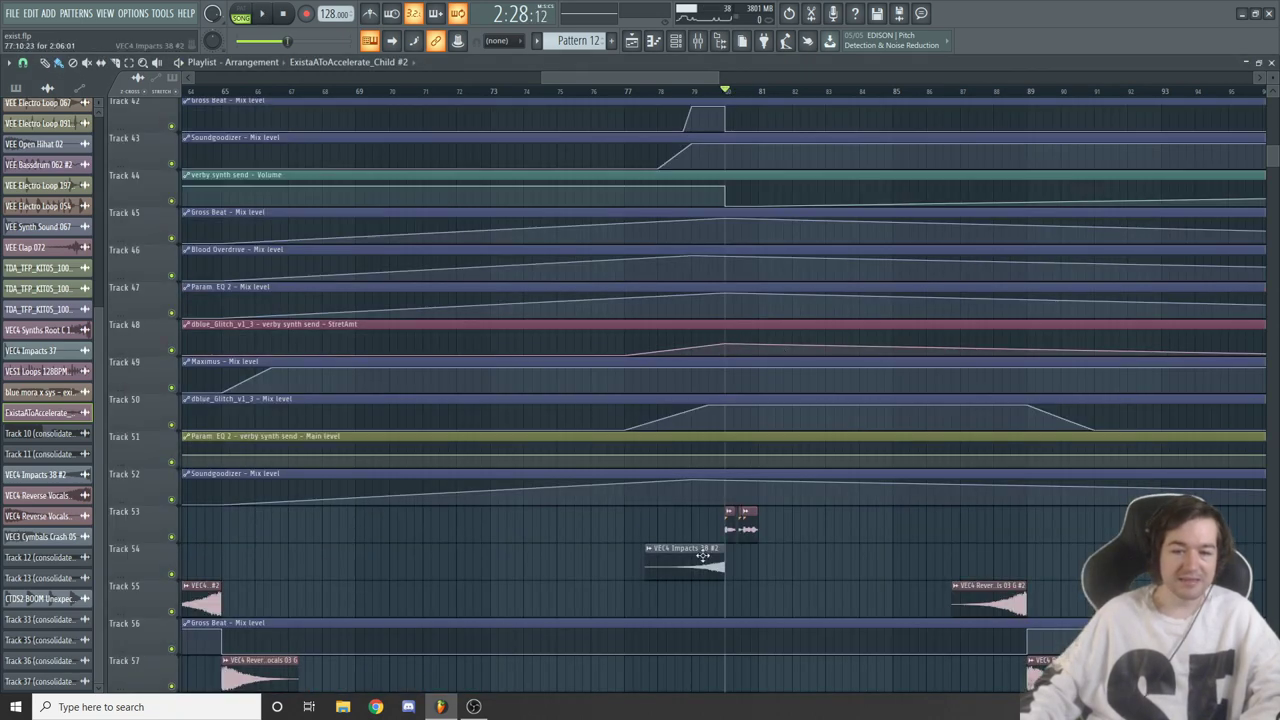
Inspect the sample settings and waveform of the VEC4 Impacts 38 #2 clip on Track 54 and close its window
{"action": "left_click", "coordinate": [703, 557]}
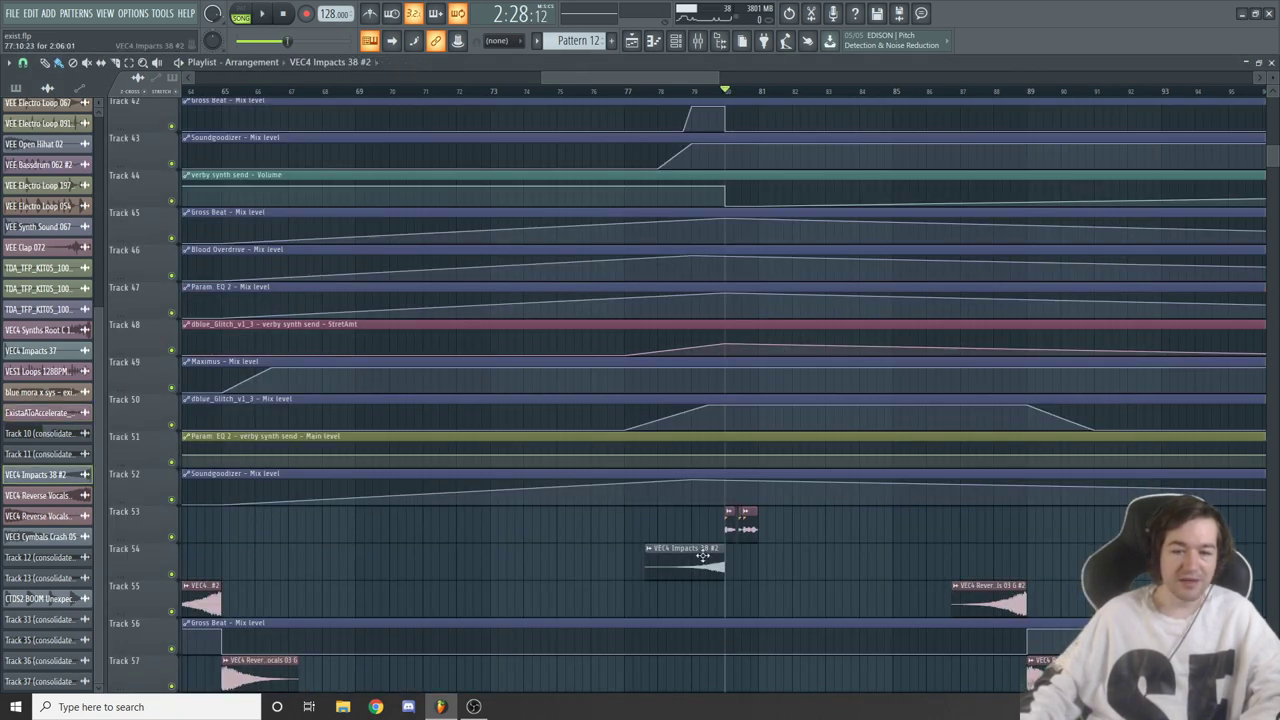
{"action": "double_click", "coordinate": [703, 557]}
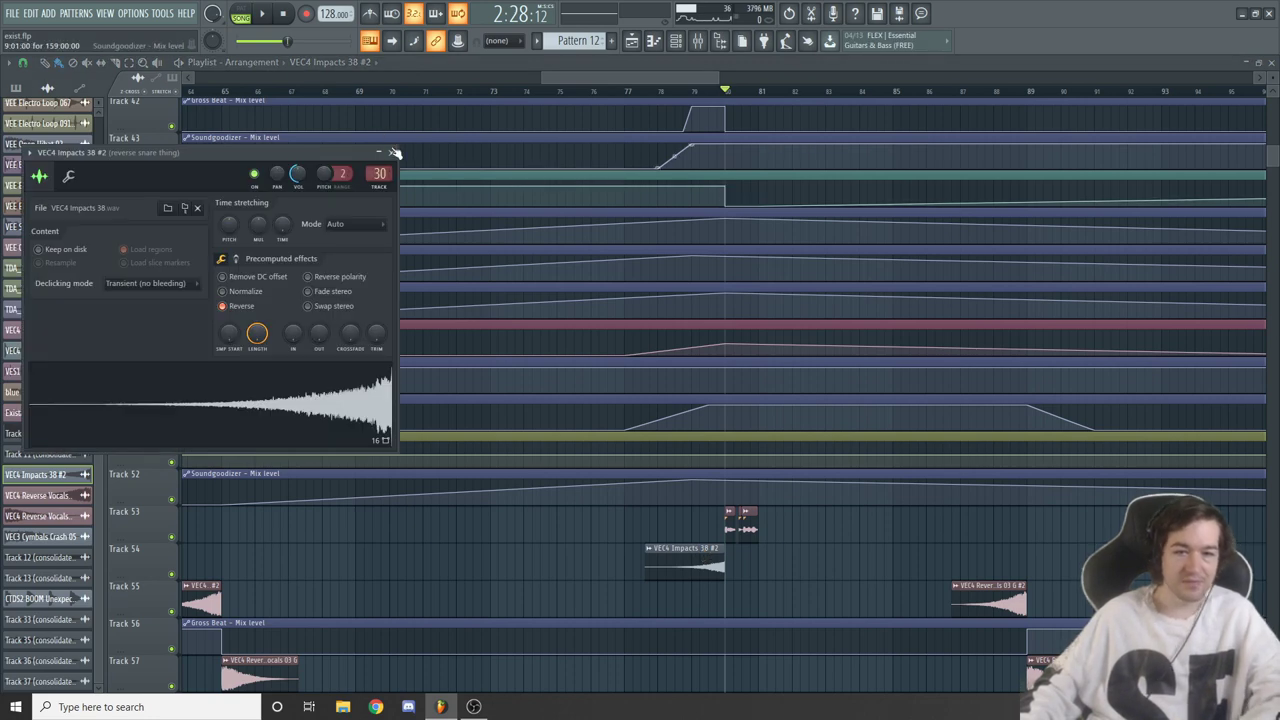
{"action": "left_click", "coordinate": [800, 137]}
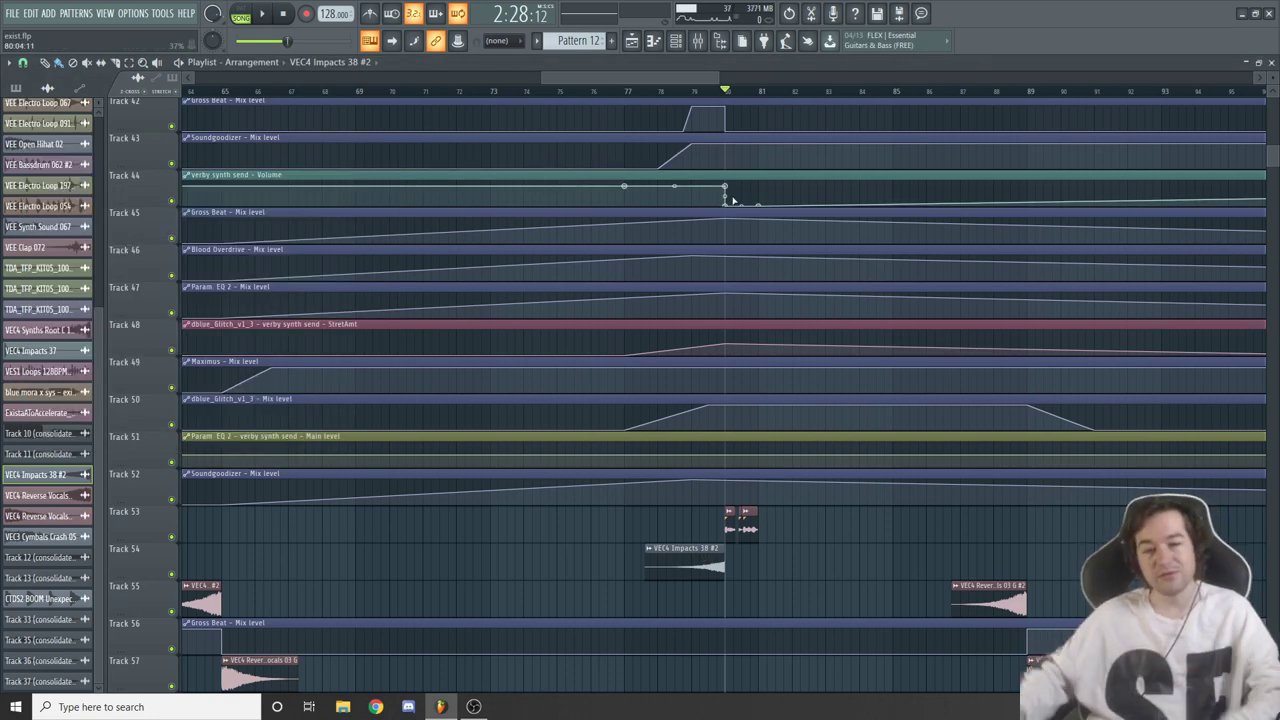
Mute Track 35 with its Track 37 (consolidated) clip and place the playhead at bar 77
{"action": "scroll", "coordinate": [733, 201], "scroll_direction": "up", "scroll_amount": 10}
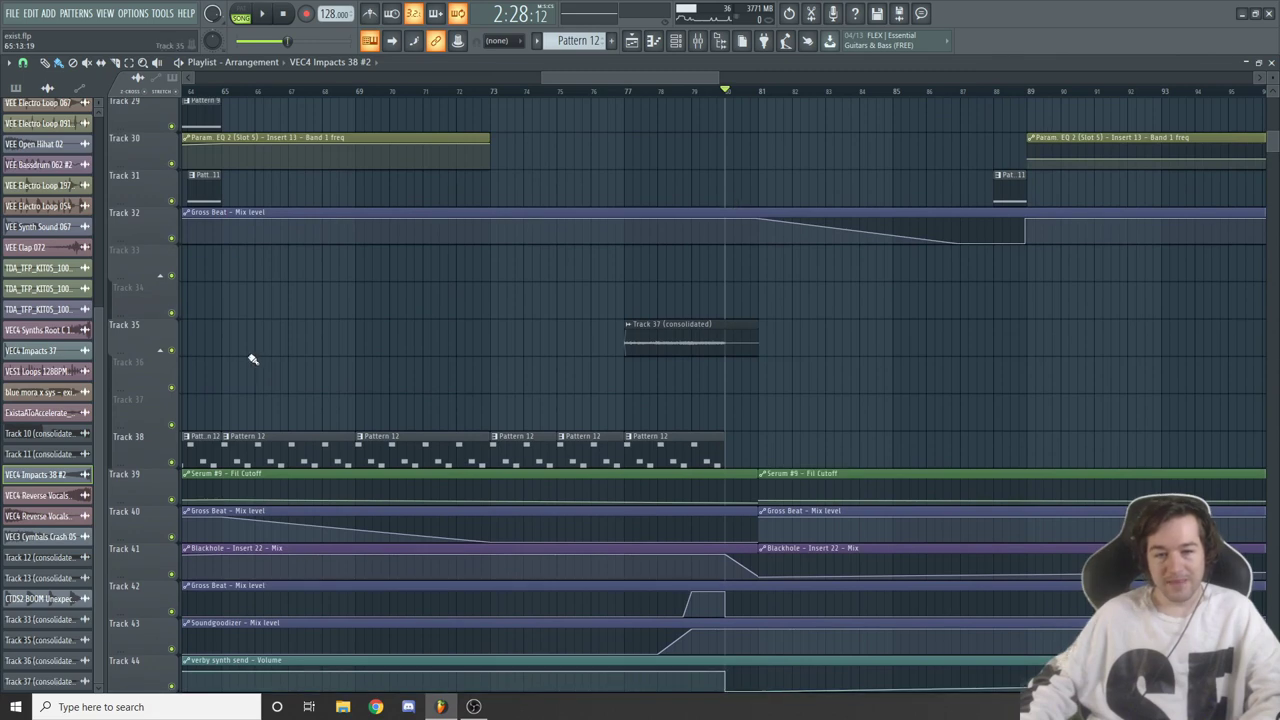
{"action": "left_click", "coordinate": [171, 350]}
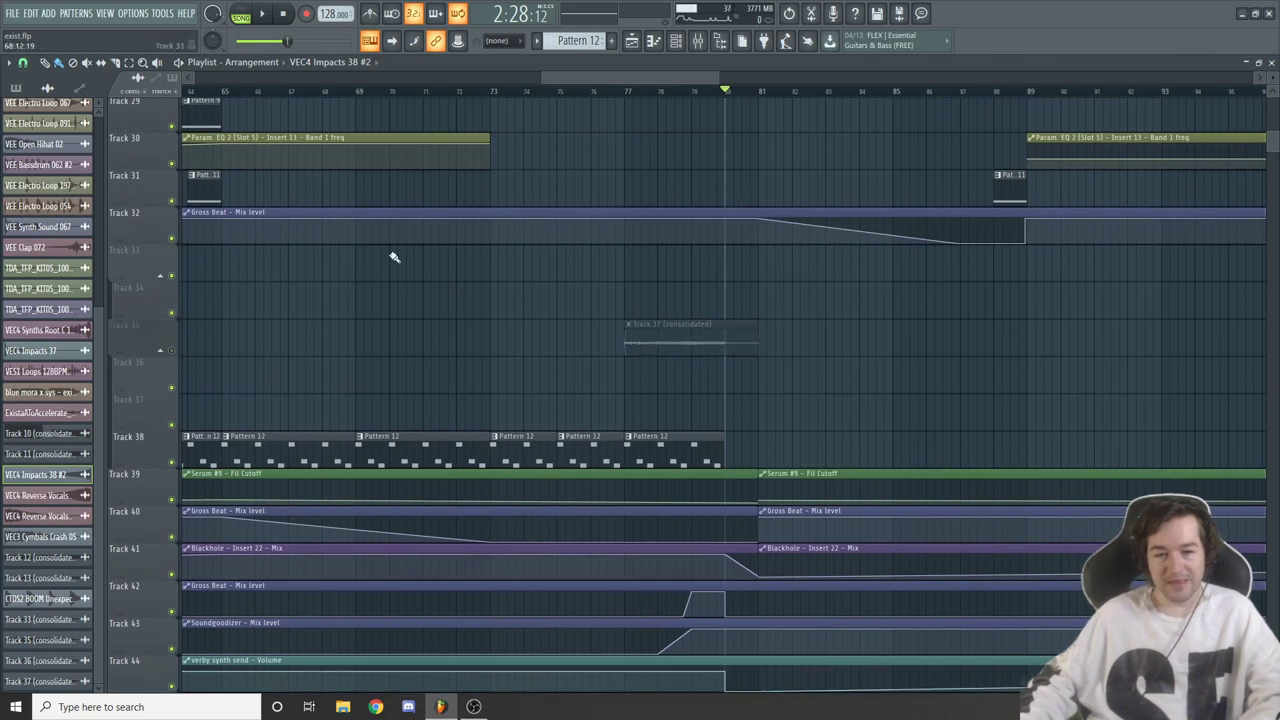
{"action": "left_click", "coordinate": [624, 92]}
Look over the tracks around the muted Track 35 and start playing the arrangement from bar 75
{"action": "left_click_drag", "start_coordinate": [713, 78], "coordinate": [850, 78]}
{"action": "scroll", "coordinate": [571, 240], "scroll_direction": "down", "scroll_amount": 7}
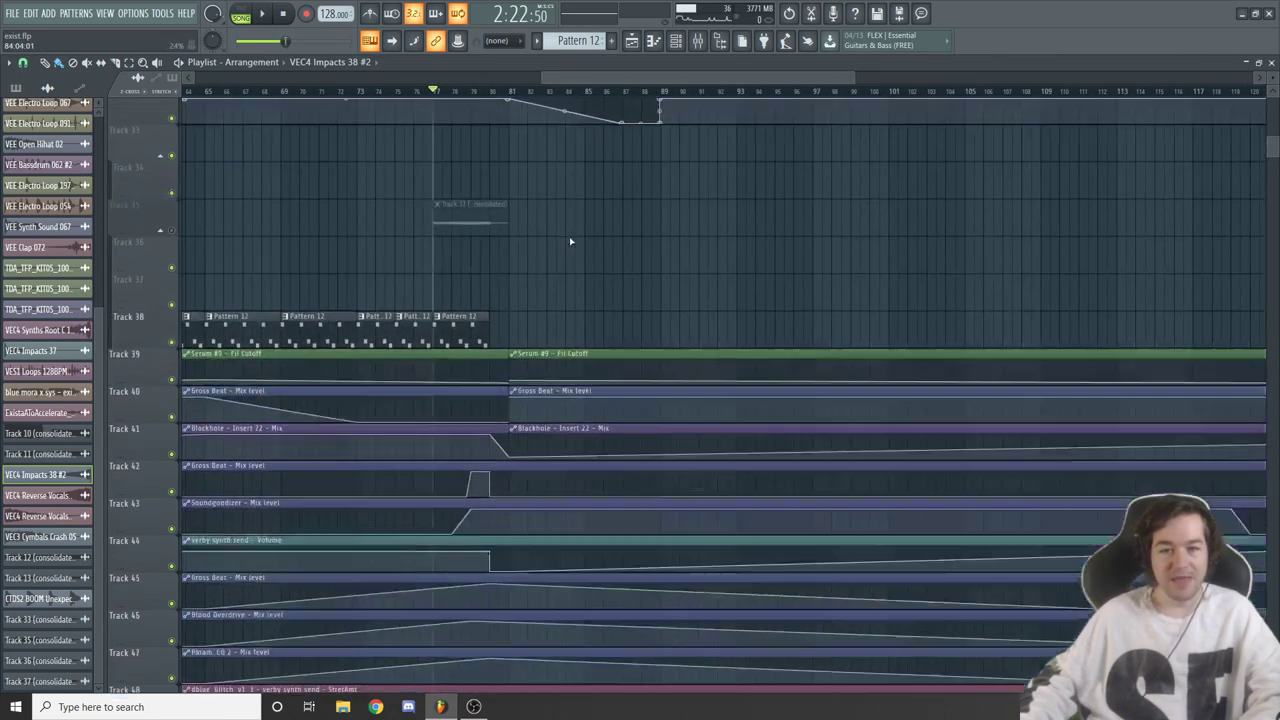
{"action": "scroll", "coordinate": [591, 217], "scroll_direction": "up", "scroll_amount": 4}
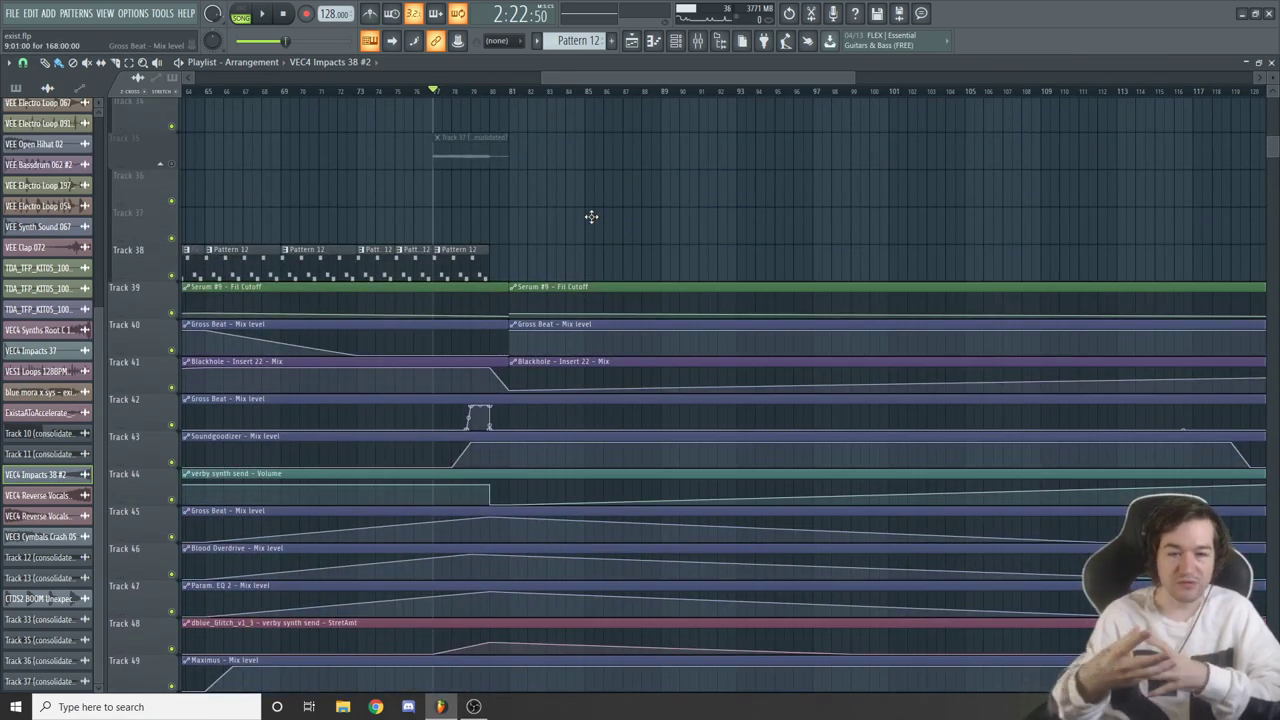
{"action": "scroll", "coordinate": [591, 217], "scroll_direction": "up", "scroll_amount": 13}
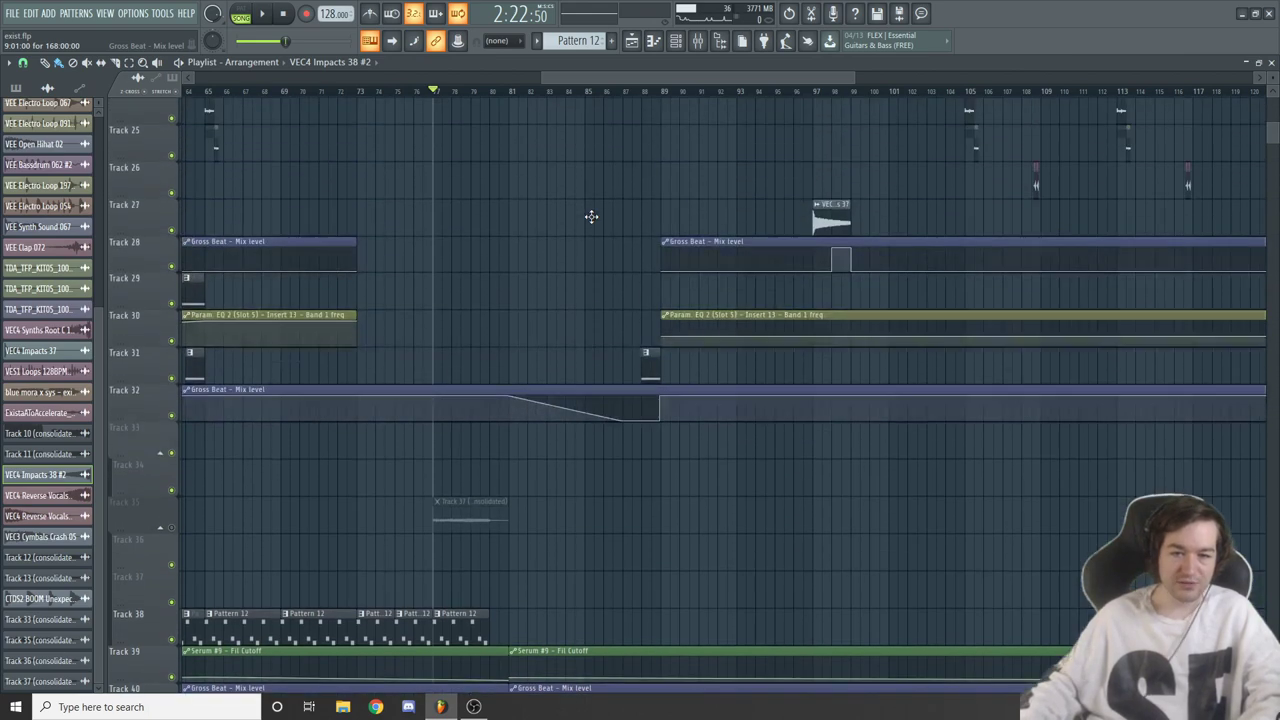
{"action": "scroll", "coordinate": [591, 217], "scroll_direction": "down", "scroll_amount": 11}
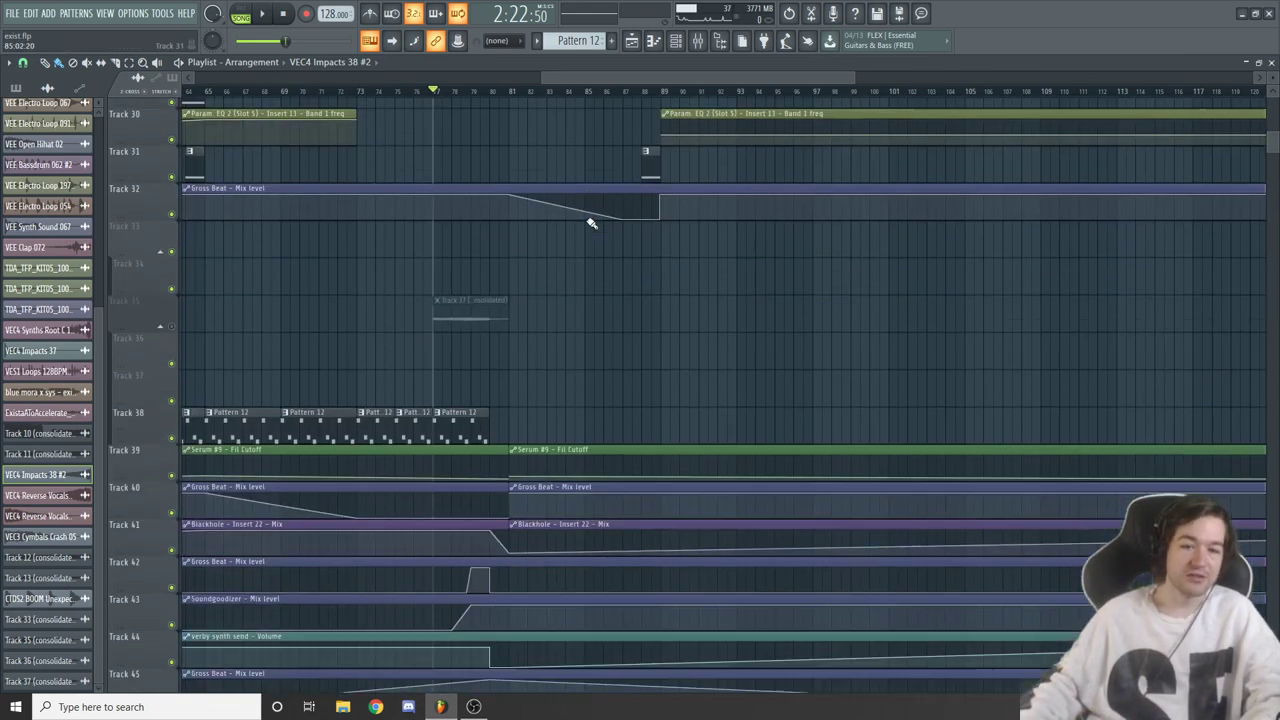
{"action": "left_click", "coordinate": [396, 92]}
{"action": "key", "text": "space"}
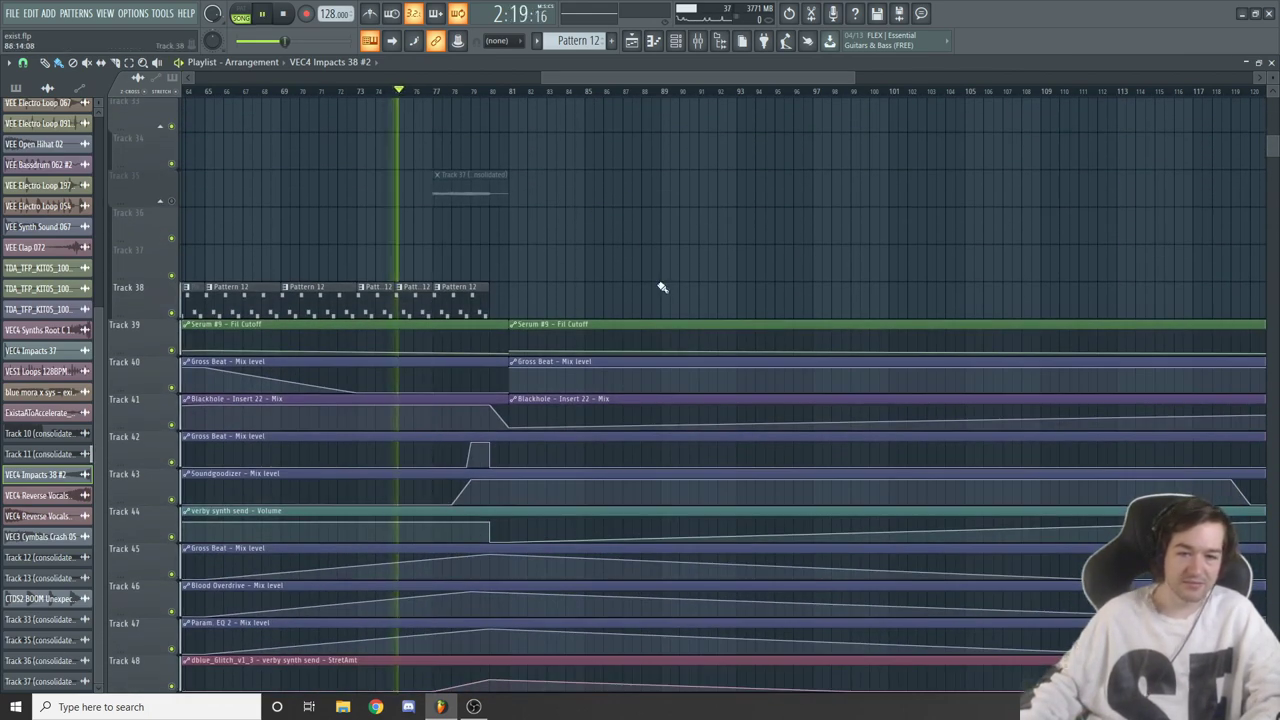
Check the mixer levels during playback, return to the playlist and follow the automation on Tracks 41 to 58 before stopping
{"action": "scroll", "coordinate": [655, 270], "scroll_direction": "down", "scroll_amount": 5}
{"action": "left_click", "coordinate": [697, 42]}
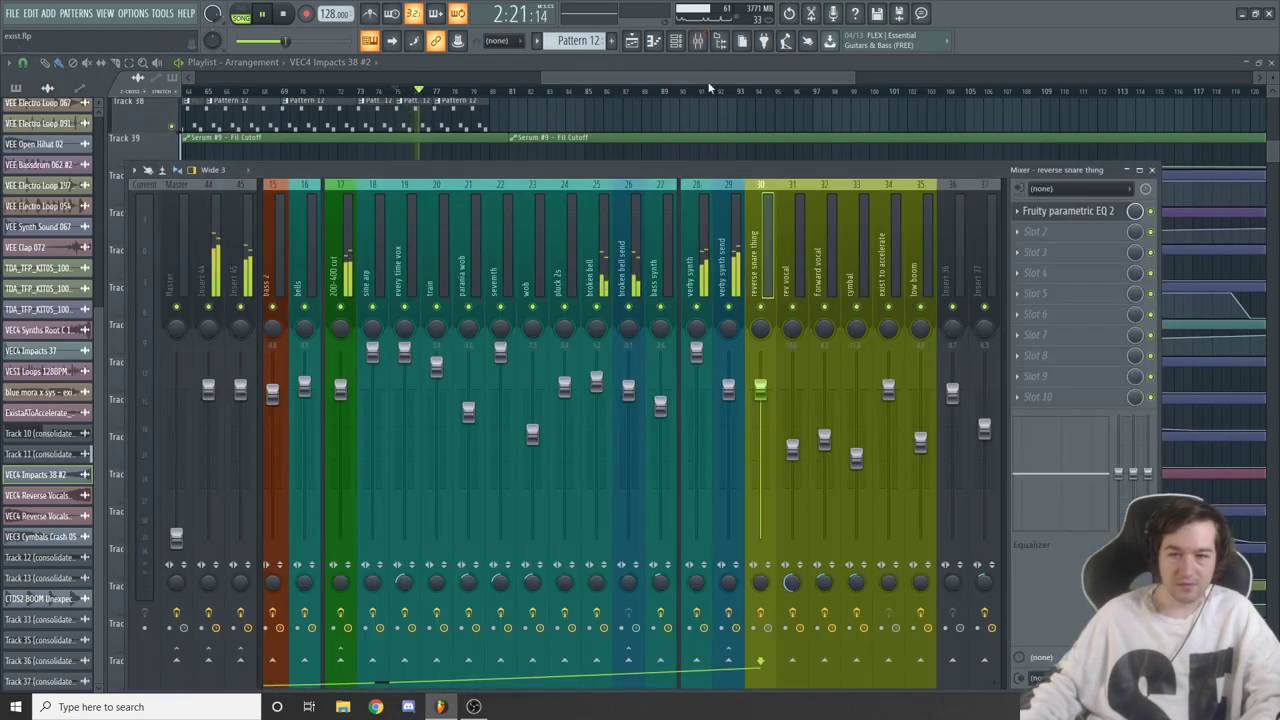
{"action": "key", "text": "F9"}
{"action": "scroll", "coordinate": [620, 240], "scroll_direction": "down", "scroll_amount": 1}
{"action": "scroll", "coordinate": [620, 240], "scroll_direction": "down", "scroll_amount": 2}
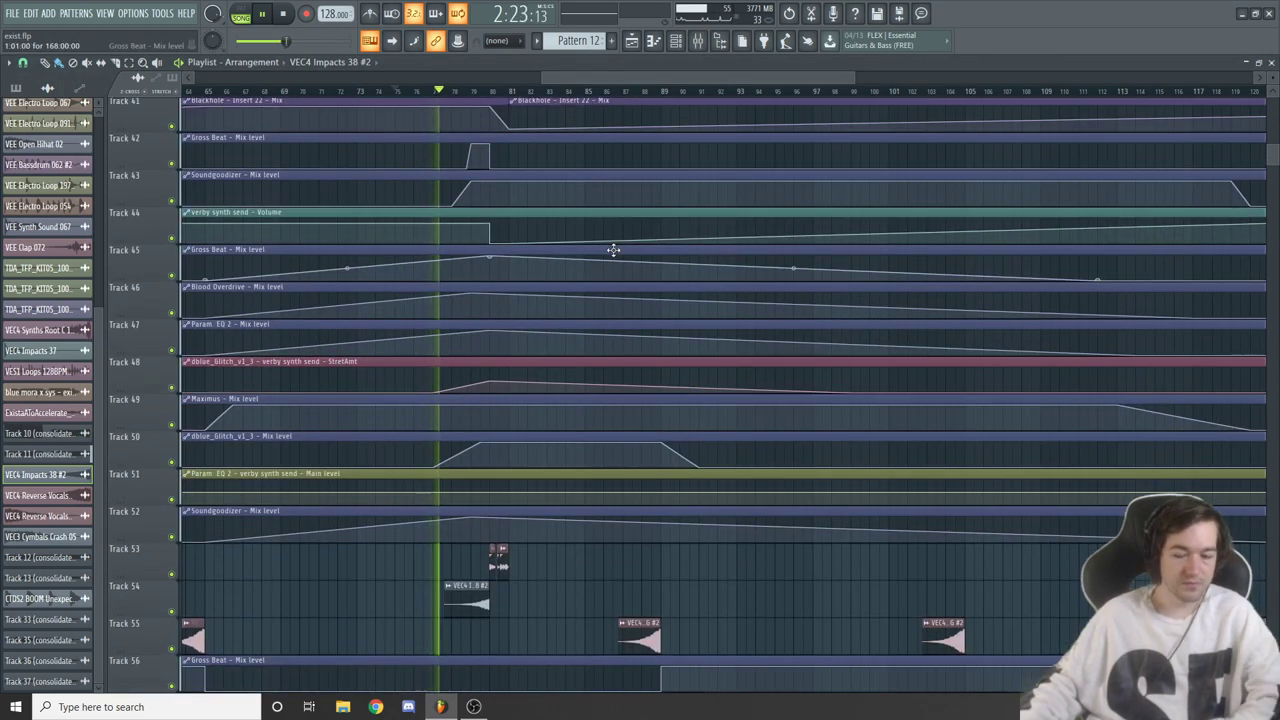
{"action": "scroll", "coordinate": [612, 249], "scroll_direction": "down", "scroll_amount": 2}
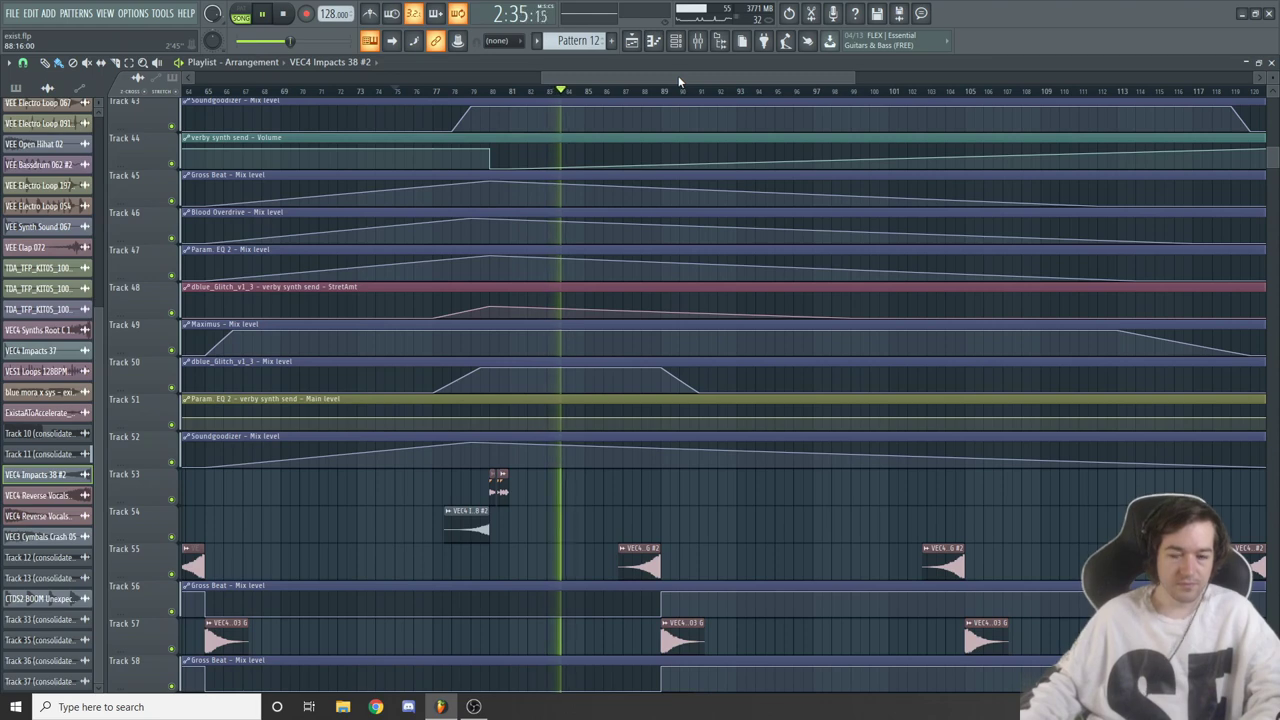
{"action": "key", "text": "space"}
Examine the whole arrangement across Tracks 16 to 66, focusing on the effect clips and Gross Beat automation on Tracks 53 to 62
{"action": "scroll", "coordinate": [595, 409], "scroll_direction": "up", "scroll_amount": 1}
{"action": "scroll", "coordinate": [595, 409], "scroll_direction": "up", "scroll_amount": 10}
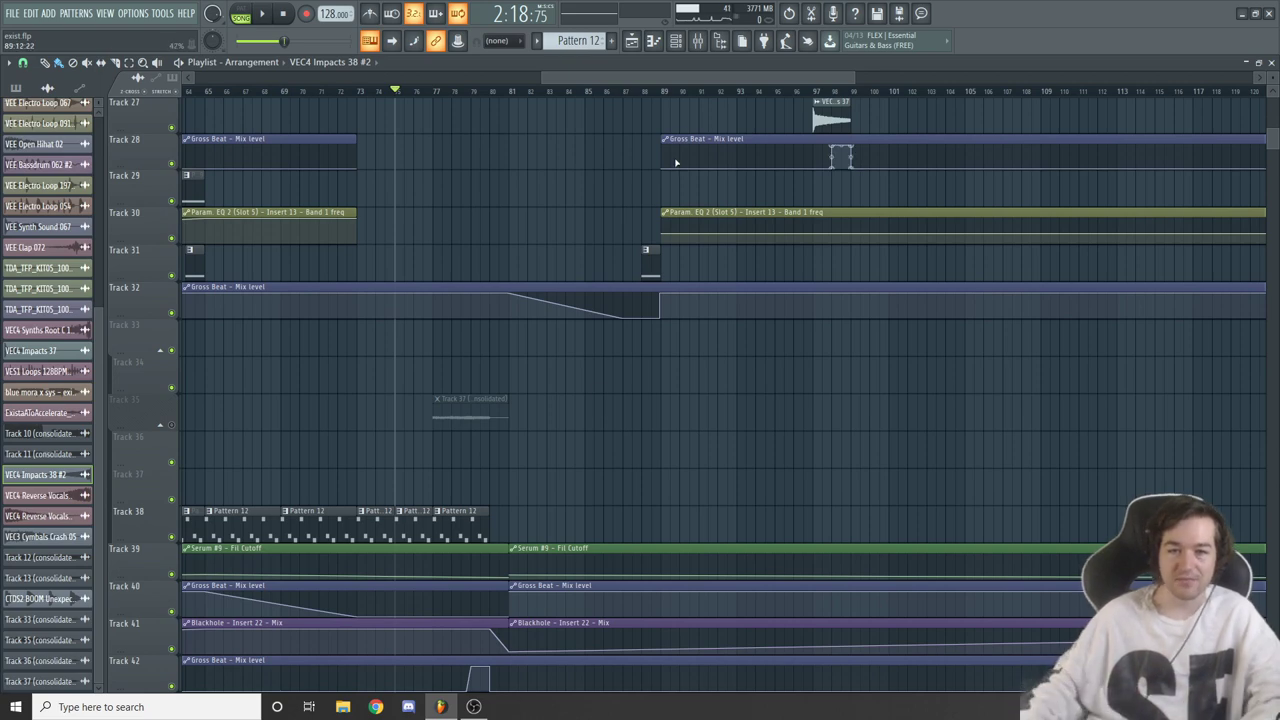
{"action": "left_click_drag", "start_coordinate": [681, 75], "coordinate": [229, 120]}
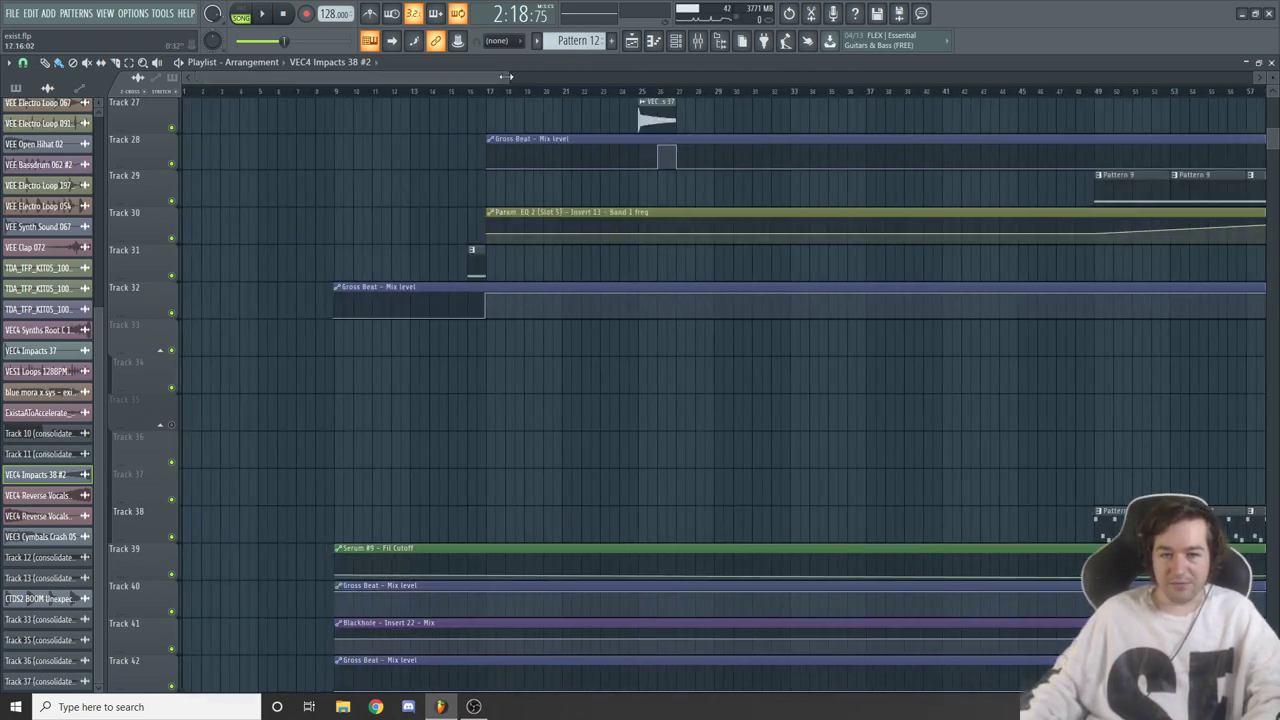
{"action": "left_click_drag", "start_coordinate": [506, 76], "coordinate": [1120, 254]}
{"action": "scroll", "coordinate": [823, 277], "scroll_direction": "up", "scroll_amount": 7}
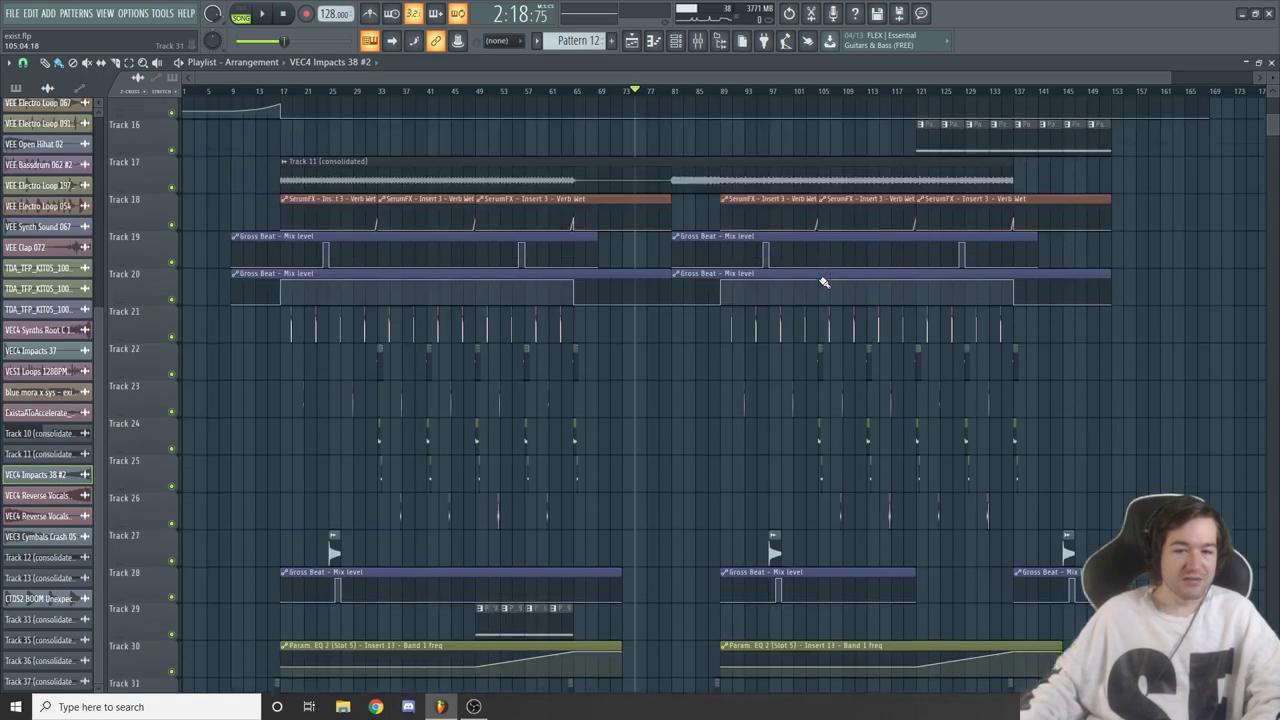
{"action": "scroll", "coordinate": [823, 282], "scroll_direction": "down", "scroll_amount": 10}
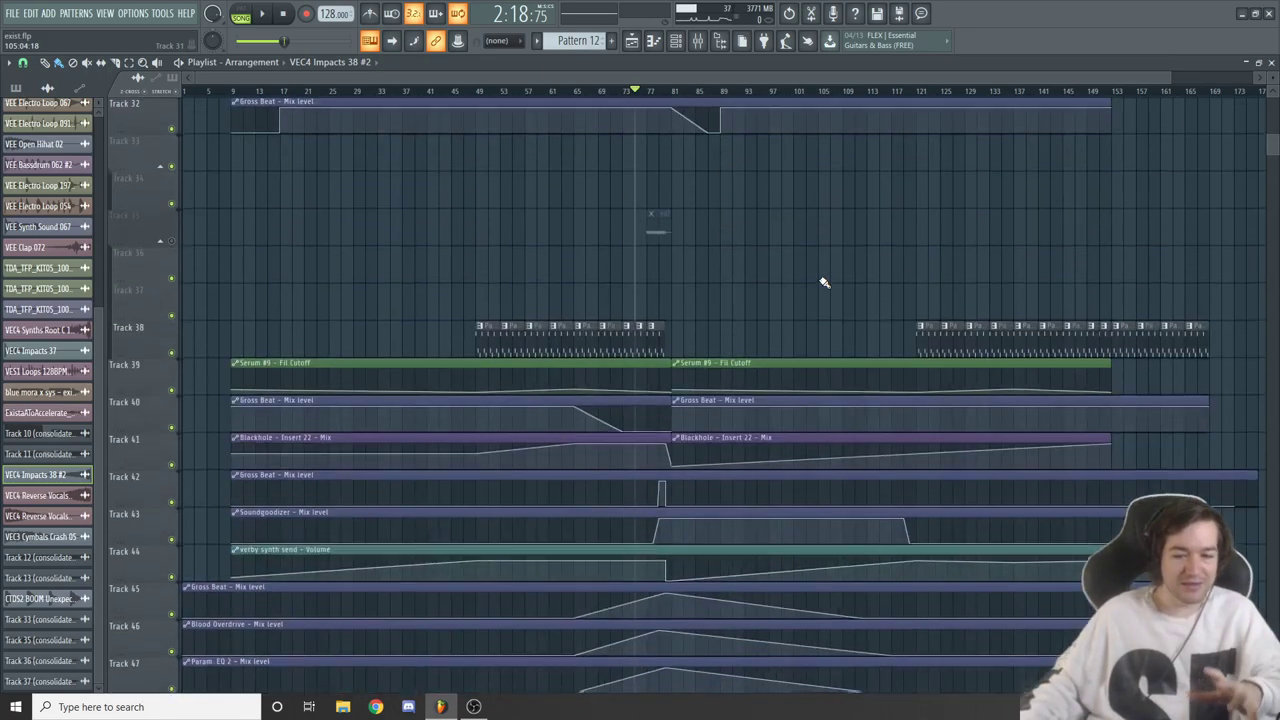
{"action": "scroll", "coordinate": [823, 282], "scroll_direction": "down", "scroll_amount": 7}
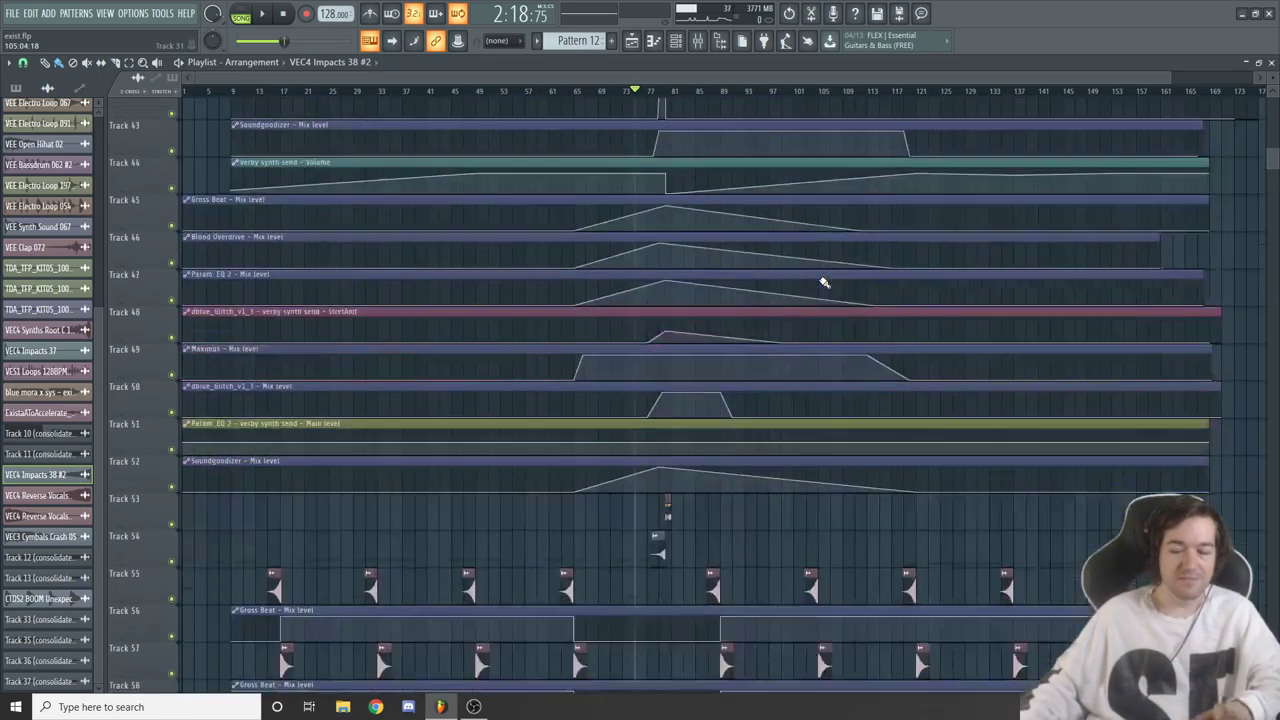
{"action": "scroll", "coordinate": [823, 282], "scroll_direction": "down", "scroll_amount": 5}
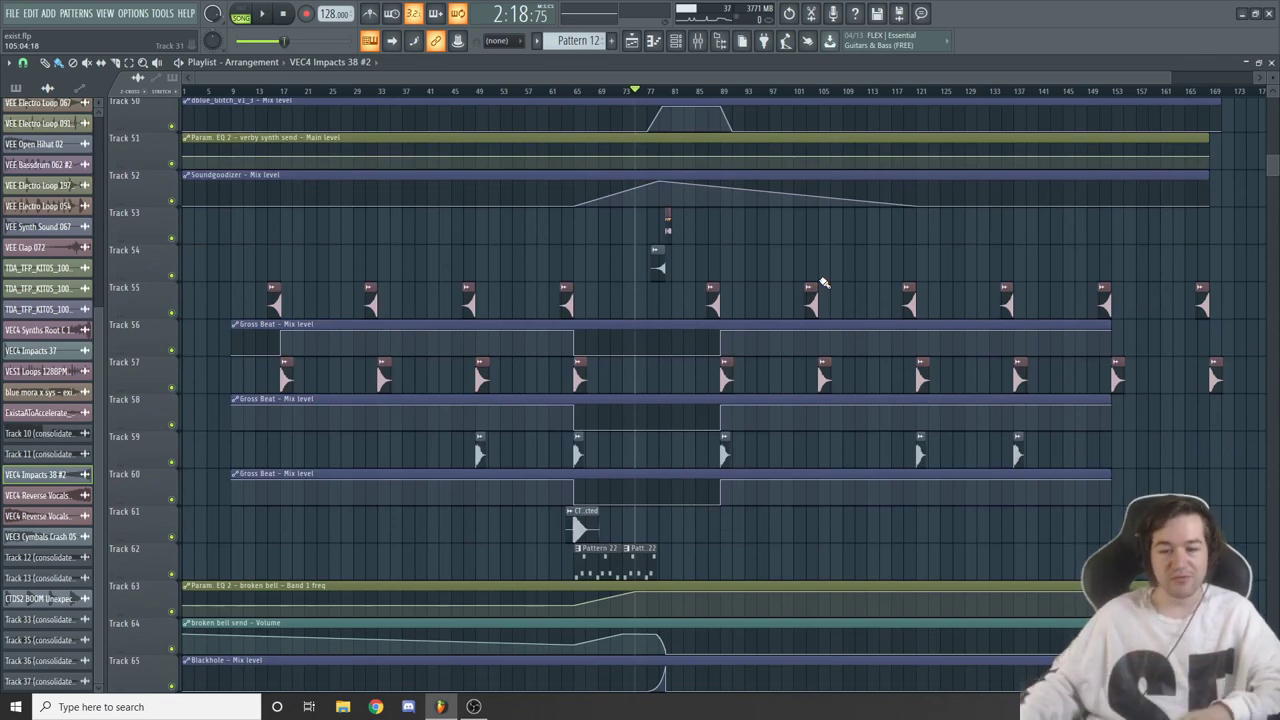
{"action": "scroll", "coordinate": [823, 282], "scroll_direction": "down", "scroll_amount": 2}
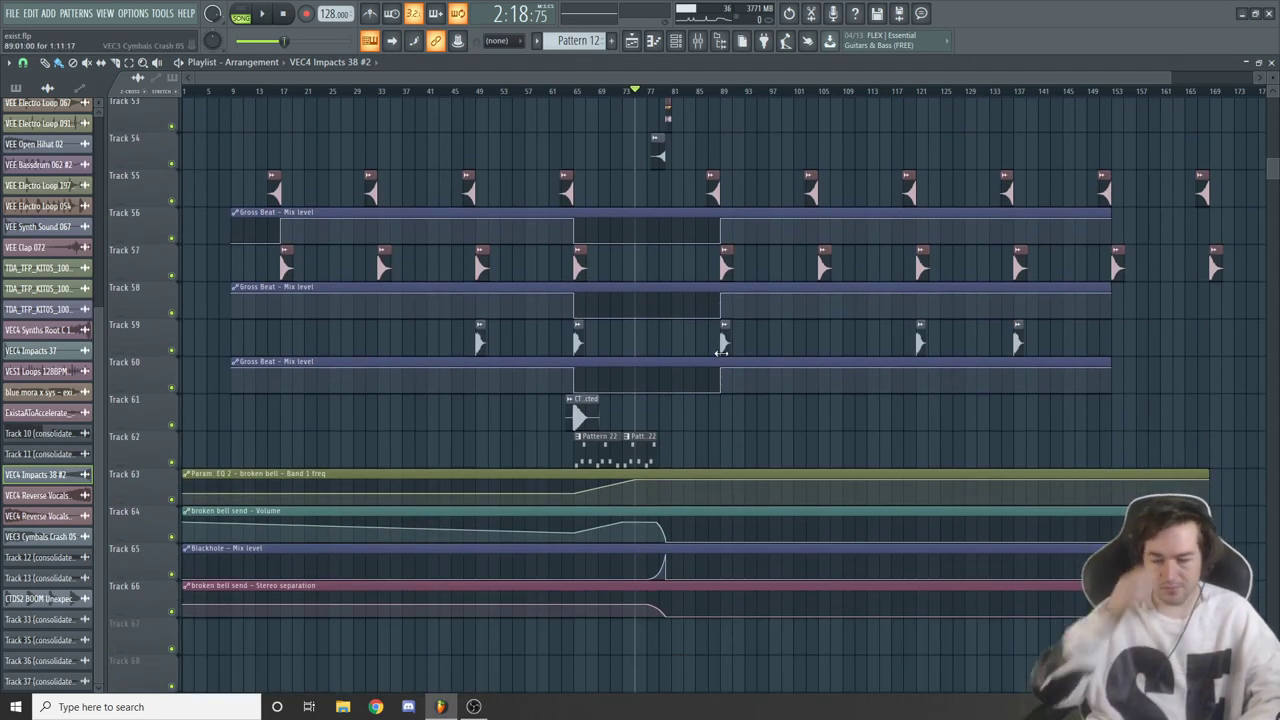
{"action": "scroll", "coordinate": [720, 350], "scroll_direction": "up", "scroll_amount": 7}
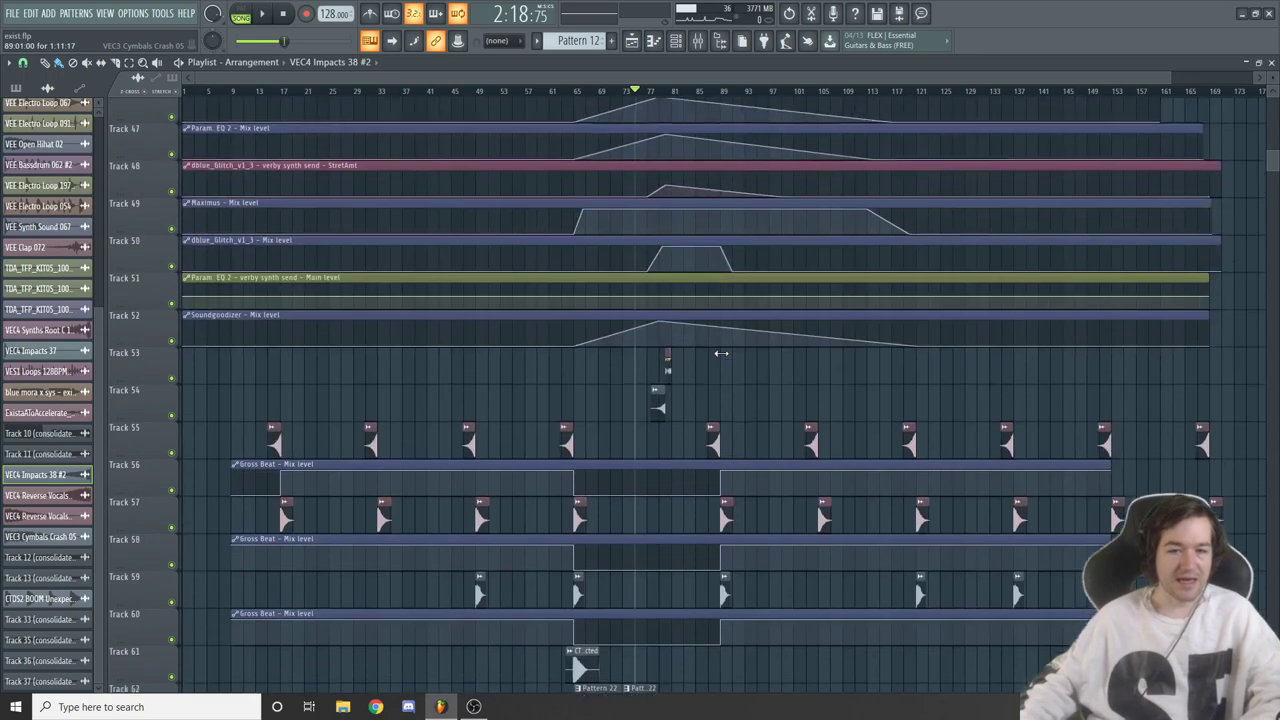
{"action": "scroll", "coordinate": [794, 449], "scroll_direction": "down", "scroll_amount": 5}
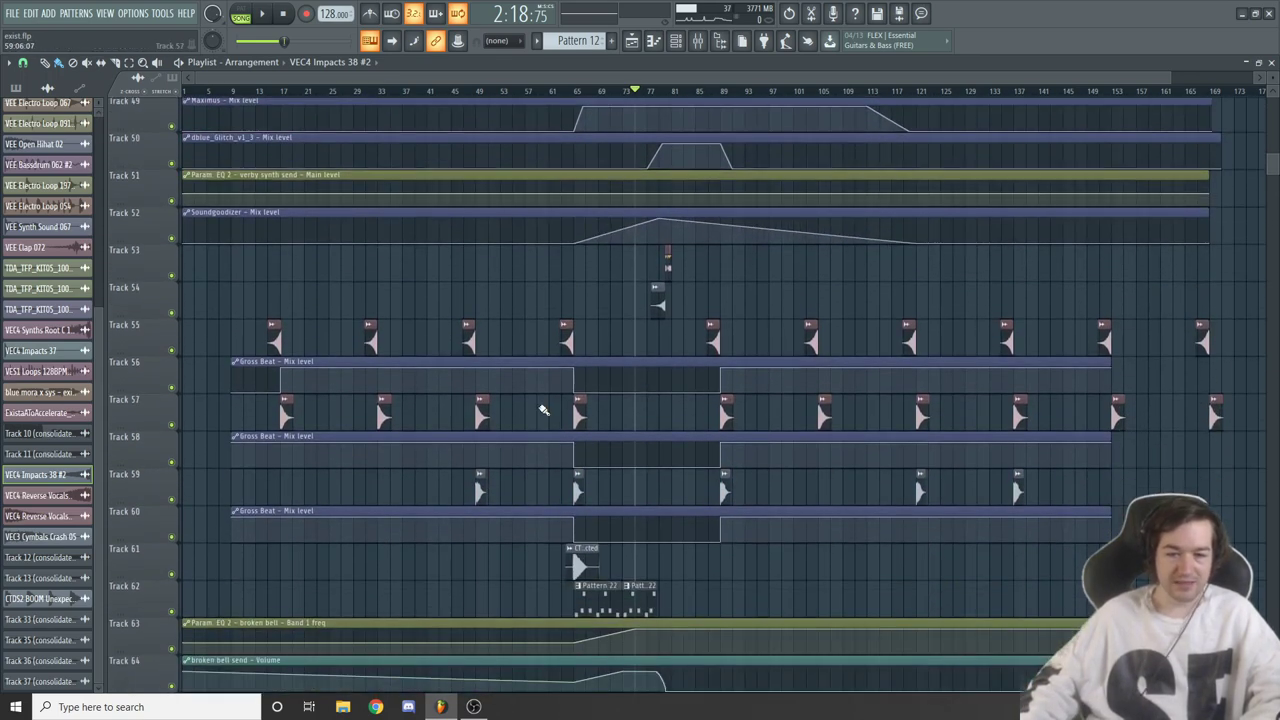
{"action": "scroll", "coordinate": [543, 409], "scroll_direction": "down", "scroll_amount": 2}
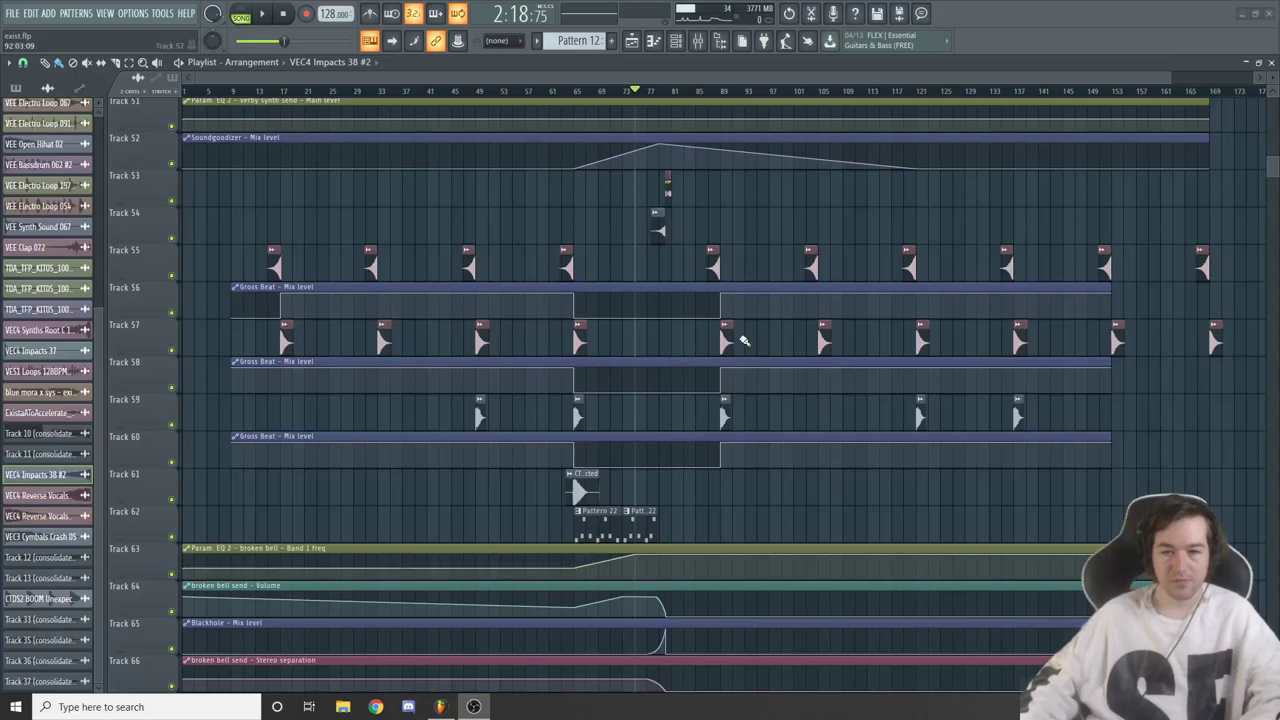
Play the full arrangement through bar 89 to hear the reverse vocal and cymbal clips on Tracks 55 to 59
{"action": "scroll", "coordinate": [714, 214], "scroll_direction": "up", "scroll_amount": 8}
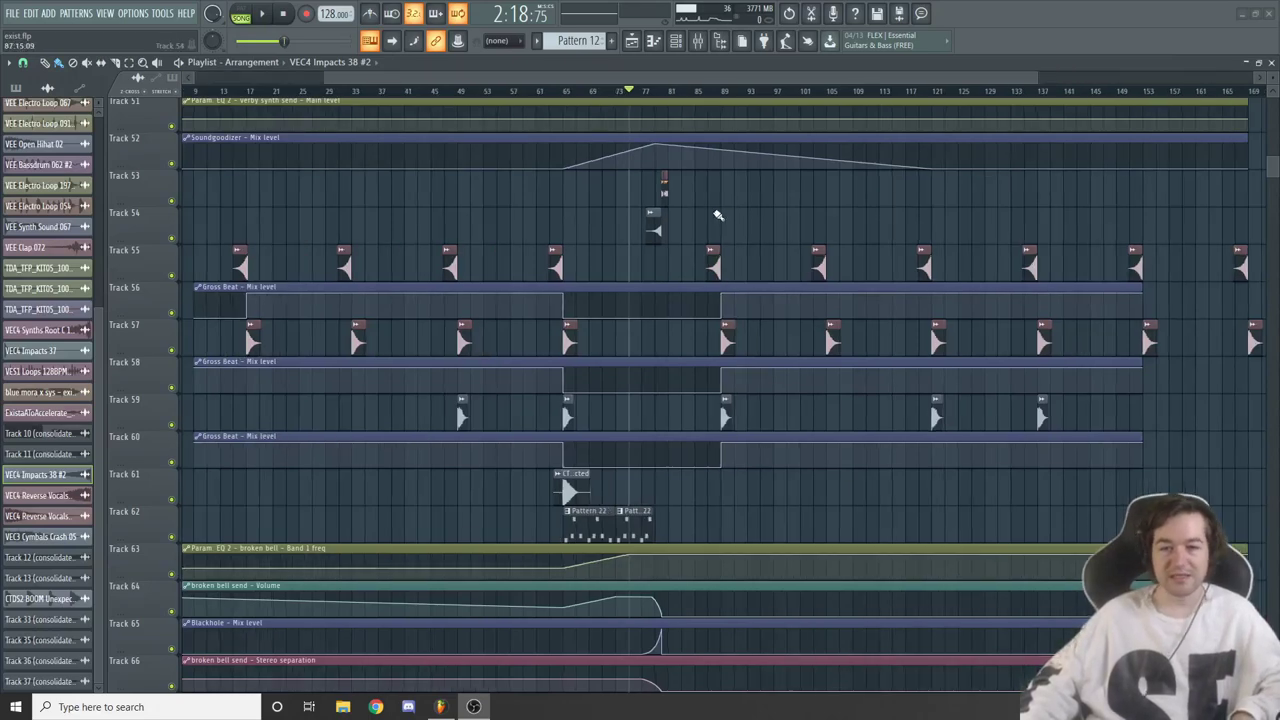
{"action": "left_click", "coordinate": [703, 91]}
{"action": "key", "text": "space"}
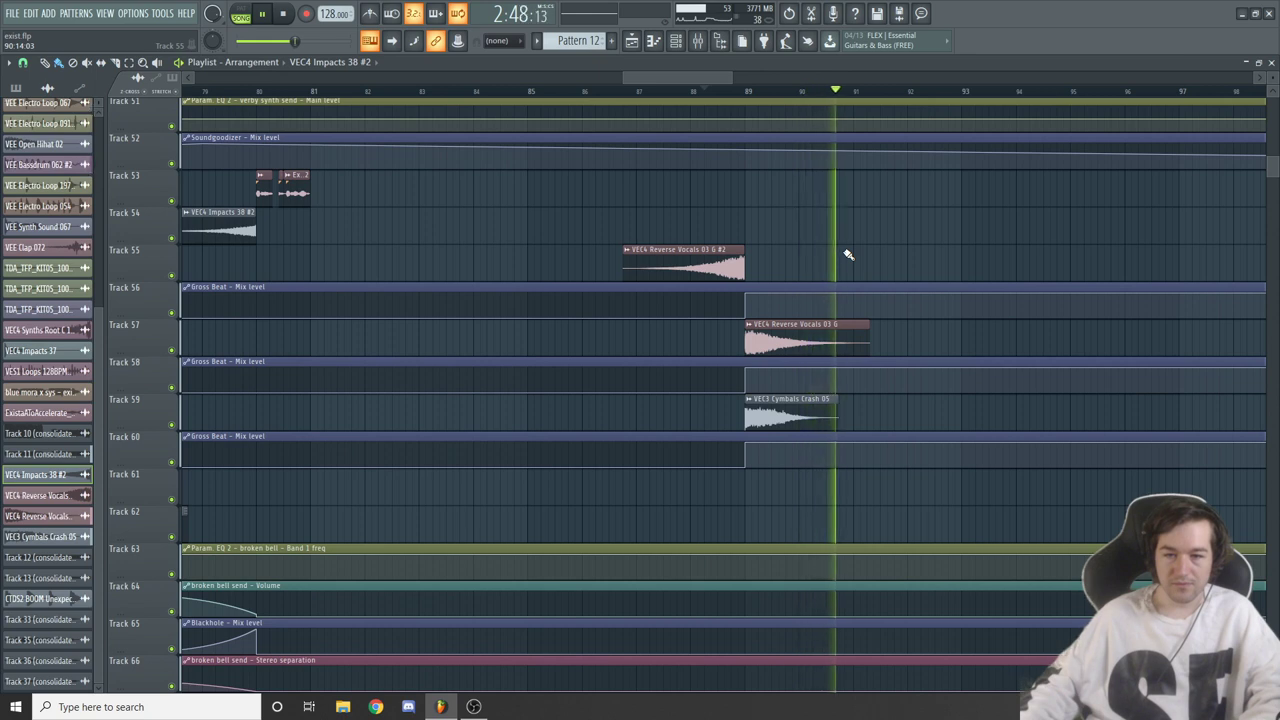
{"action": "key", "text": "space"}
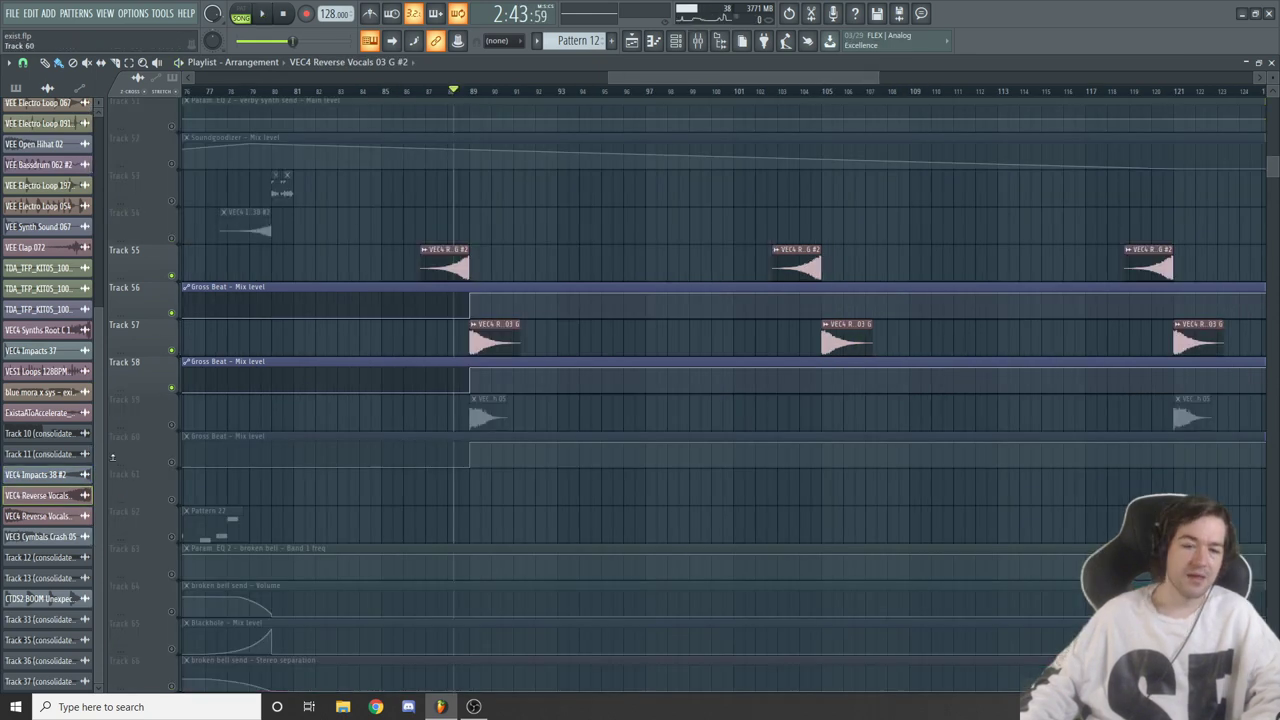
Enable Tracks 59 and 60 alongside the soloed Tracks 55 to 58 and inspect the VEC3 Cymbals Crash 05 sample settings
{"action": "left_click", "coordinate": [172, 424]}
{"action": "left_click", "coordinate": [172, 461]}
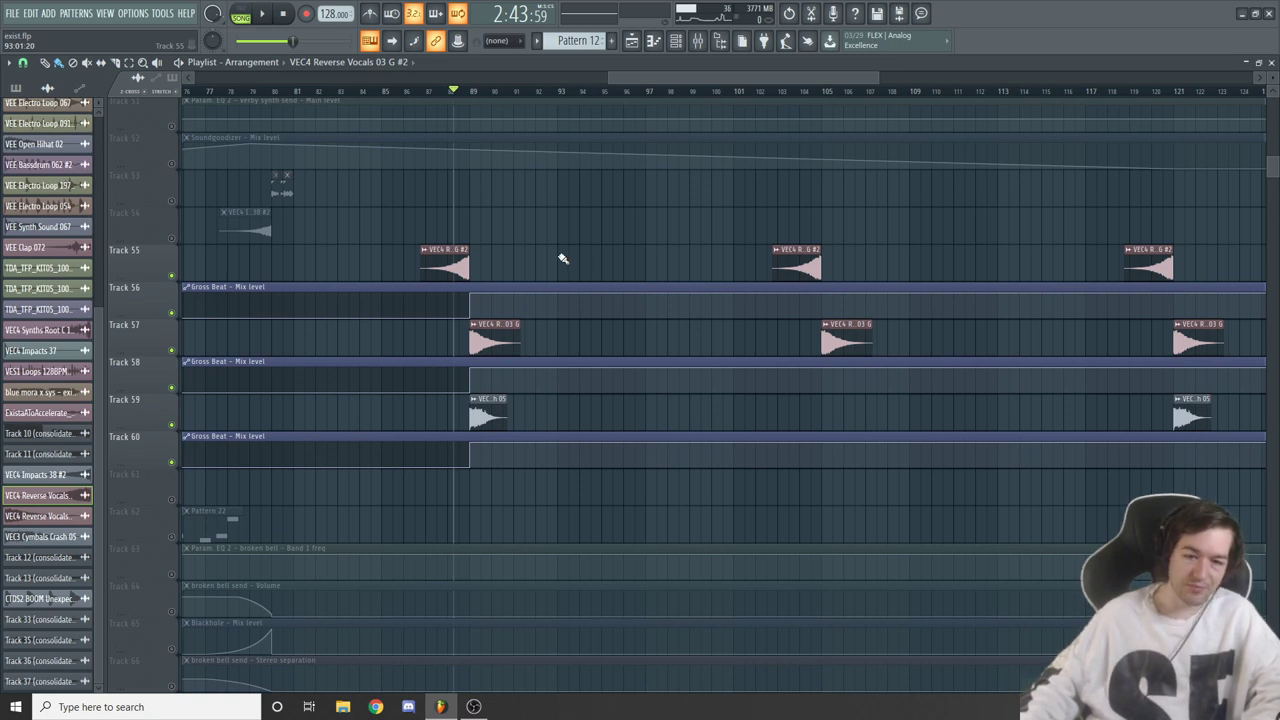
{"action": "left_click", "coordinate": [40, 536]}
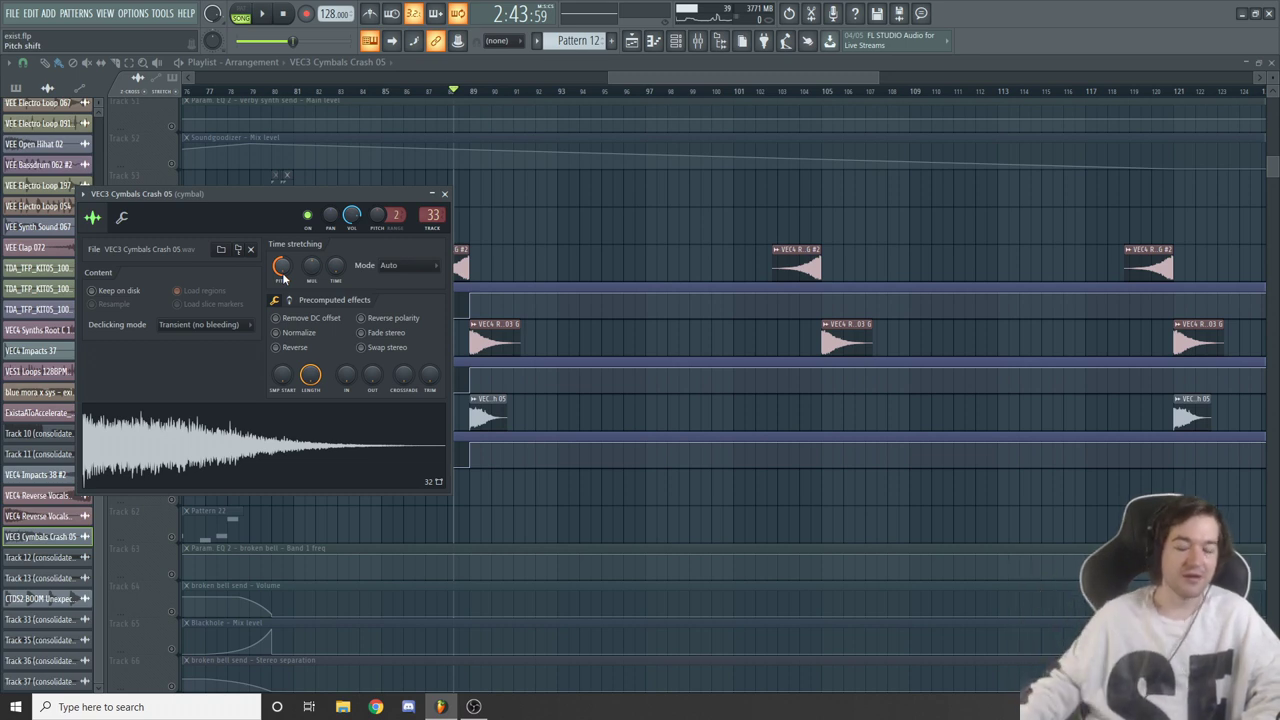
Play the soloed Tracks 55 to 60 across bar 89
{"action": "left_click_drag", "start_coordinate": [679, 77], "coordinate": [597, 89]}
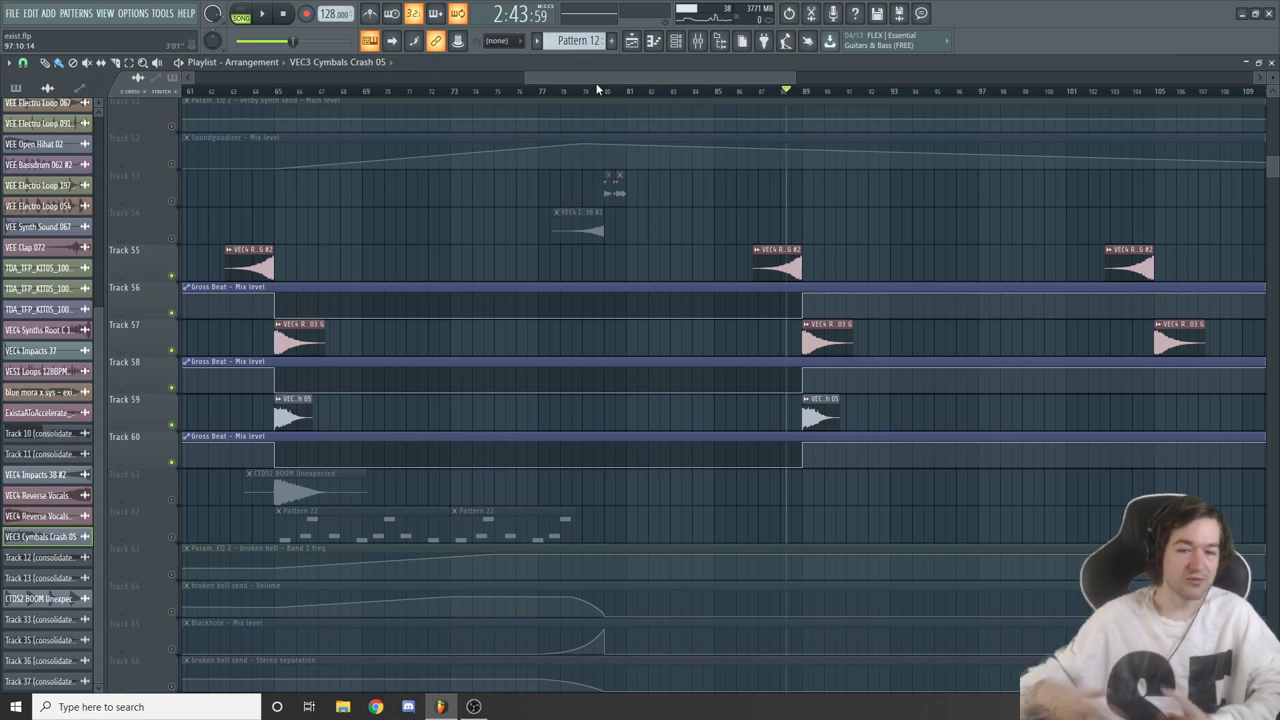
{"action": "scroll", "coordinate": [597, 87], "scroll_direction": "right", "scroll_amount": 2}
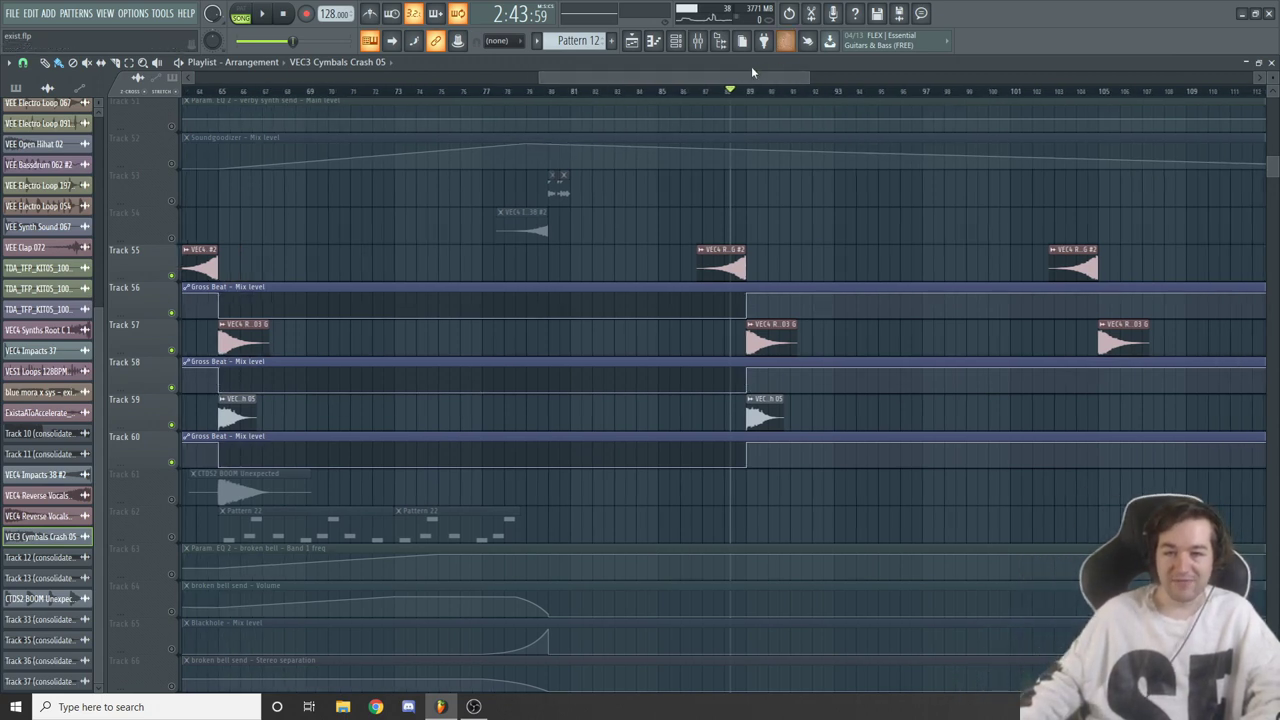
{"action": "left_click_drag", "start_coordinate": [753, 77], "coordinate": [804, 92]}
{"action": "key", "text": "space"}
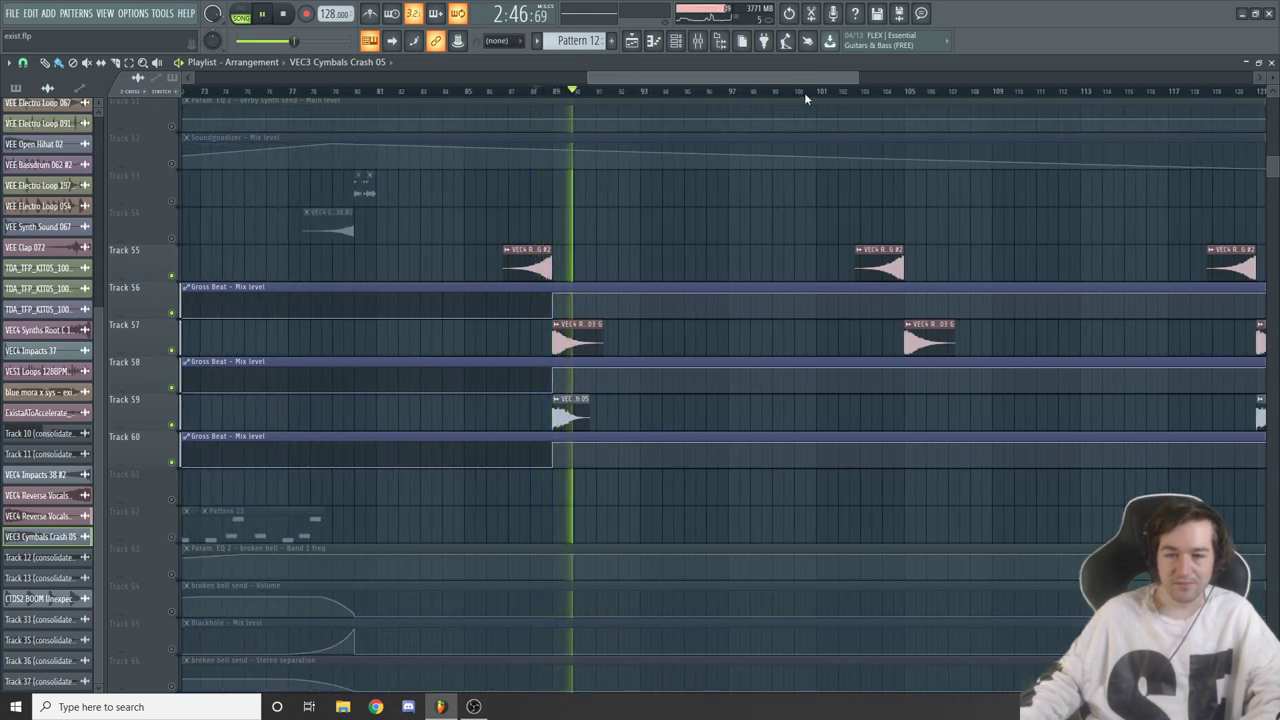
Enable Track 61 alongside the soloed Tracks 55 to 60 and play the CTDS2 BOOM Unexpected clip from bar 65
{"action": "left_click_drag", "start_coordinate": [802, 92], "coordinate": [692, 94]}
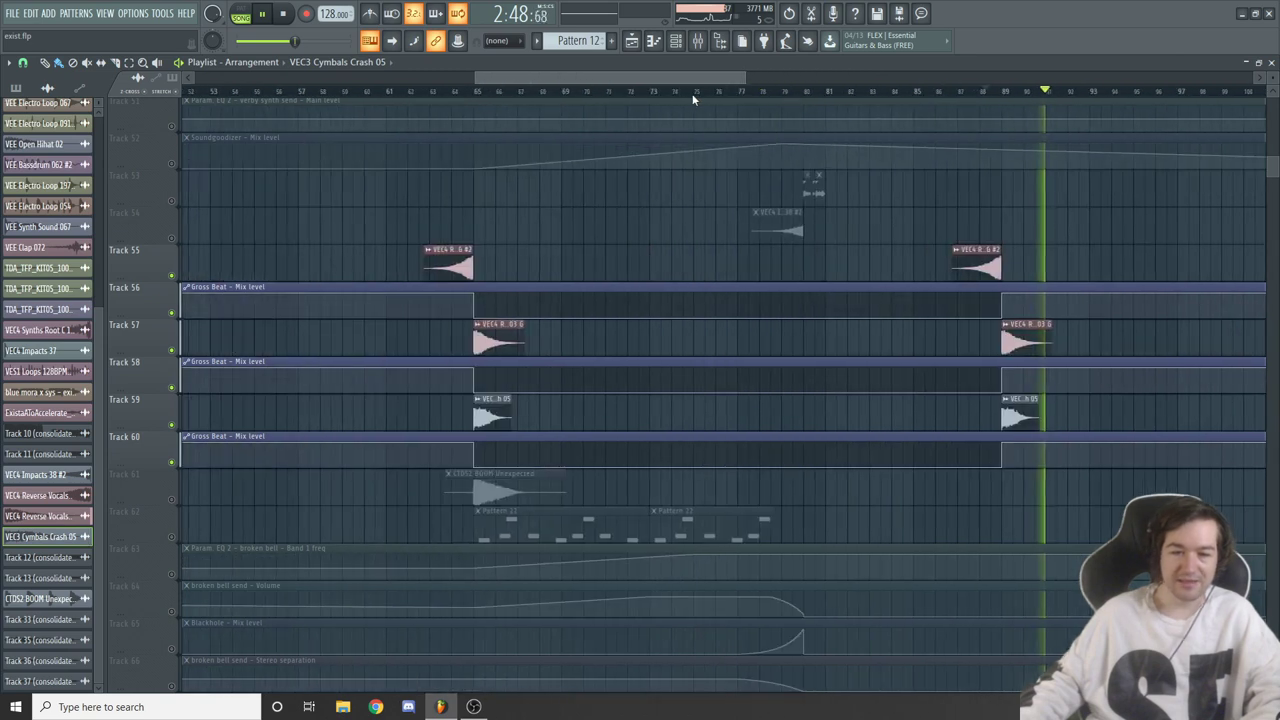
{"action": "key", "text": "space"}
{"action": "left_click", "coordinate": [171, 499]}
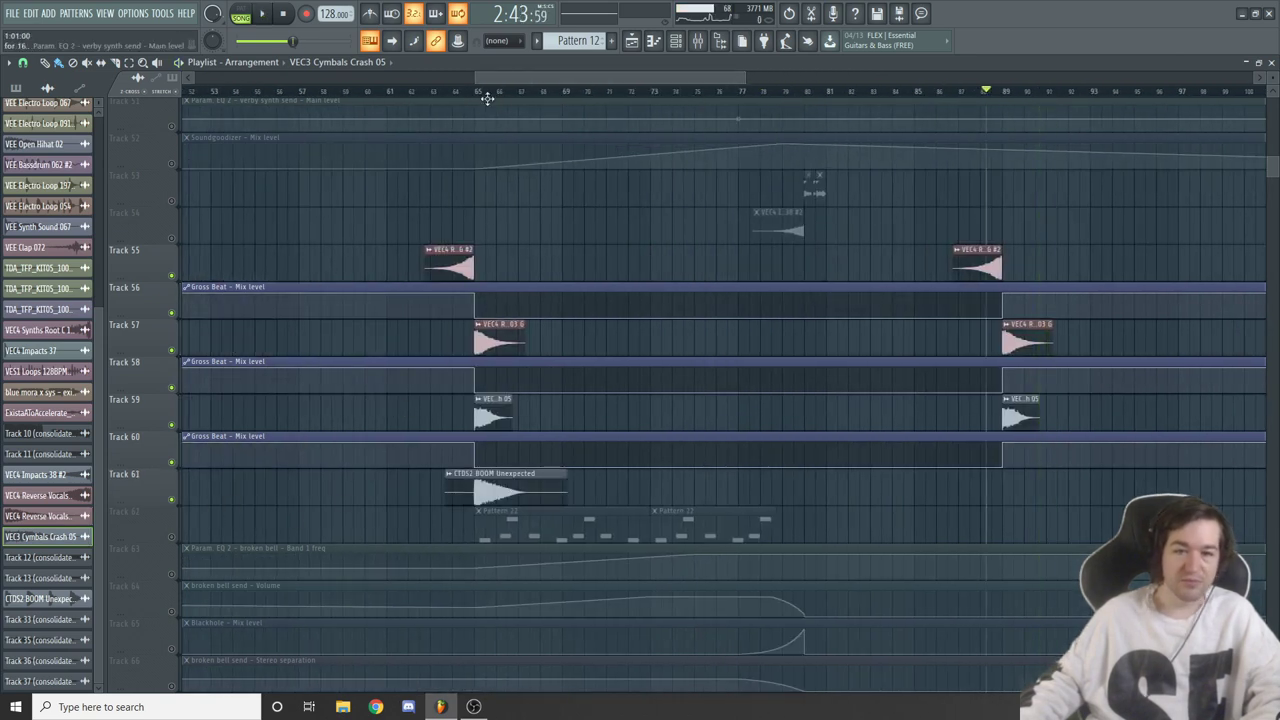
{"action": "left_click", "coordinate": [478, 91]}
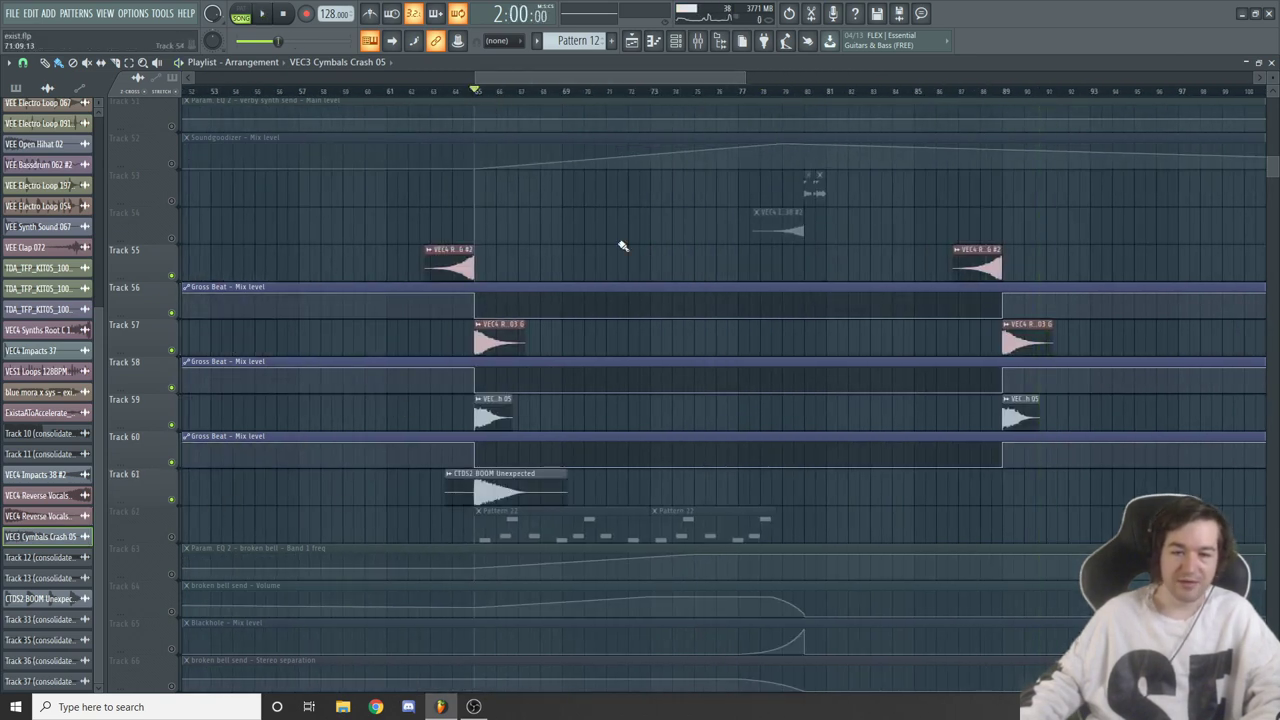
{"action": "key", "text": "space"}
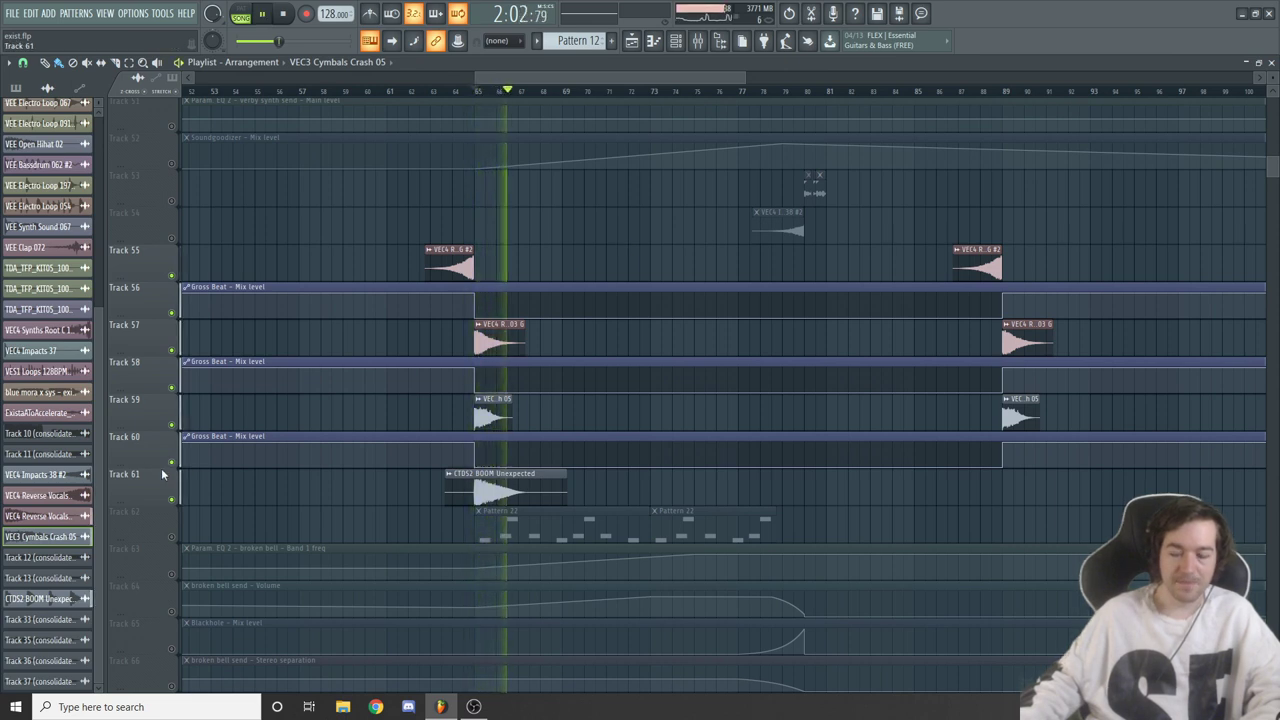
{"action": "scroll", "coordinate": [161, 472], "scroll_direction": "down", "scroll_amount": 5}
{"action": "key", "text": "space"}
Enable Track 62 and automation Tracks 63 to 66 alongside the soloed effect tracks, closing the accidentally opened Blackhole channel settings
{"action": "left_click", "coordinate": [174, 350]}
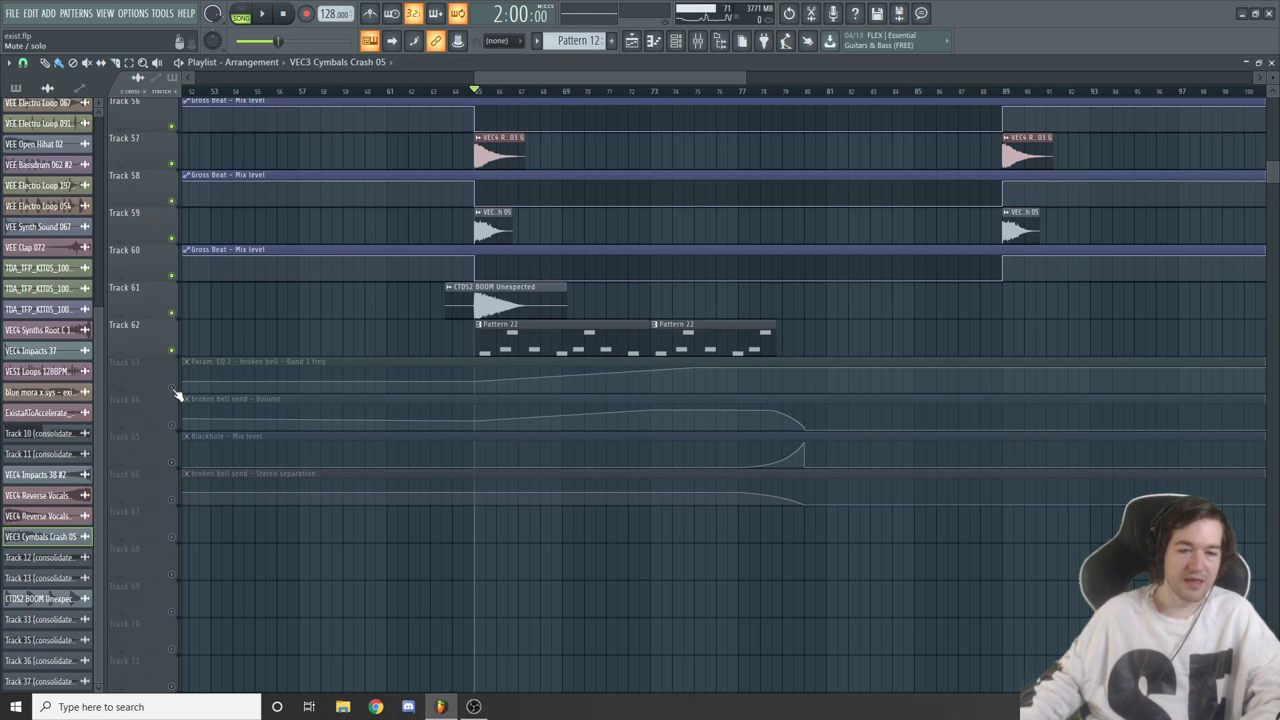
{"action": "left_click", "coordinate": [174, 388]}
{"action": "double_click", "coordinate": [179, 464]}
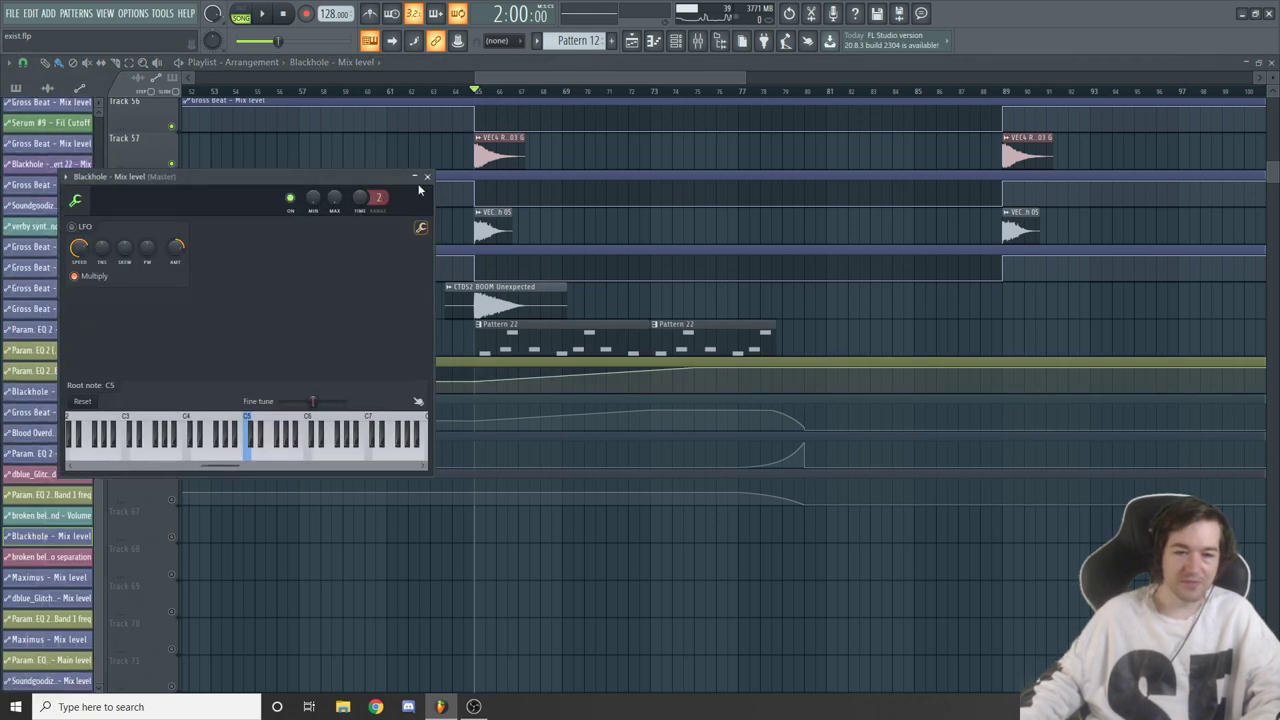
{"action": "key", "text": "Escape"}
{"action": "left_click", "coordinate": [172, 500]}
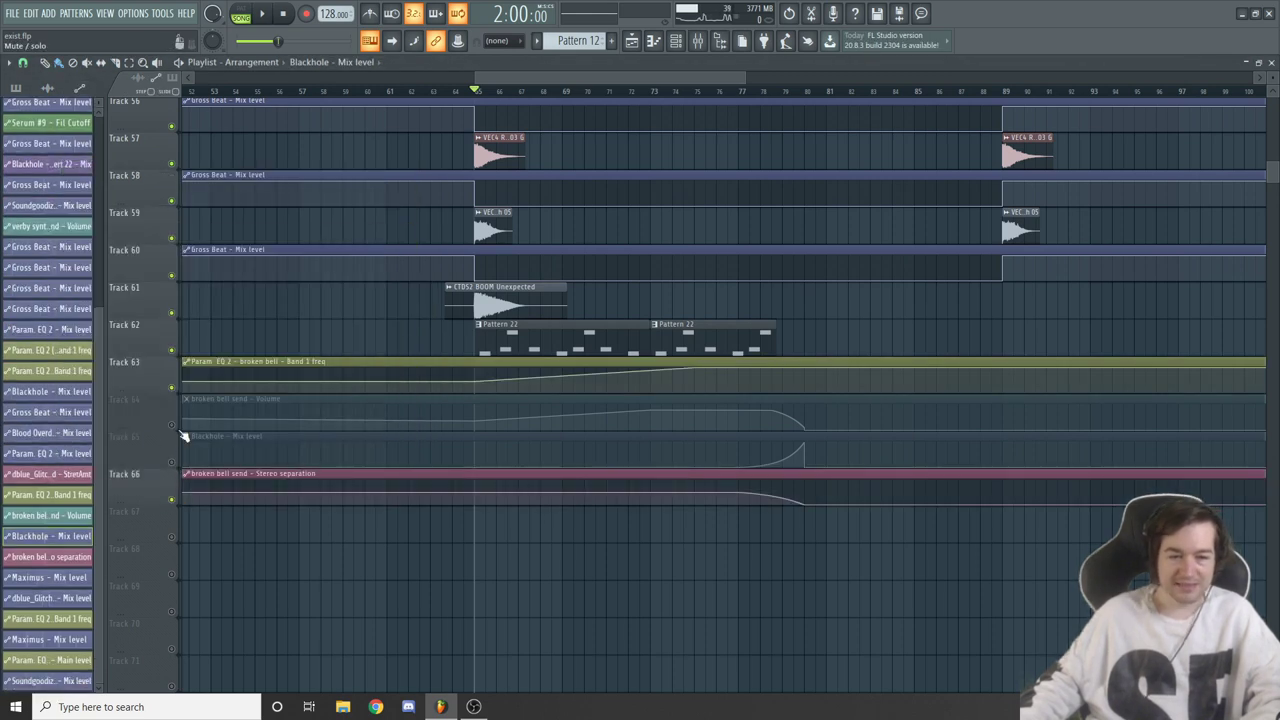
{"action": "left_click", "coordinate": [172, 425]}
{"action": "left_click", "coordinate": [172, 462]}
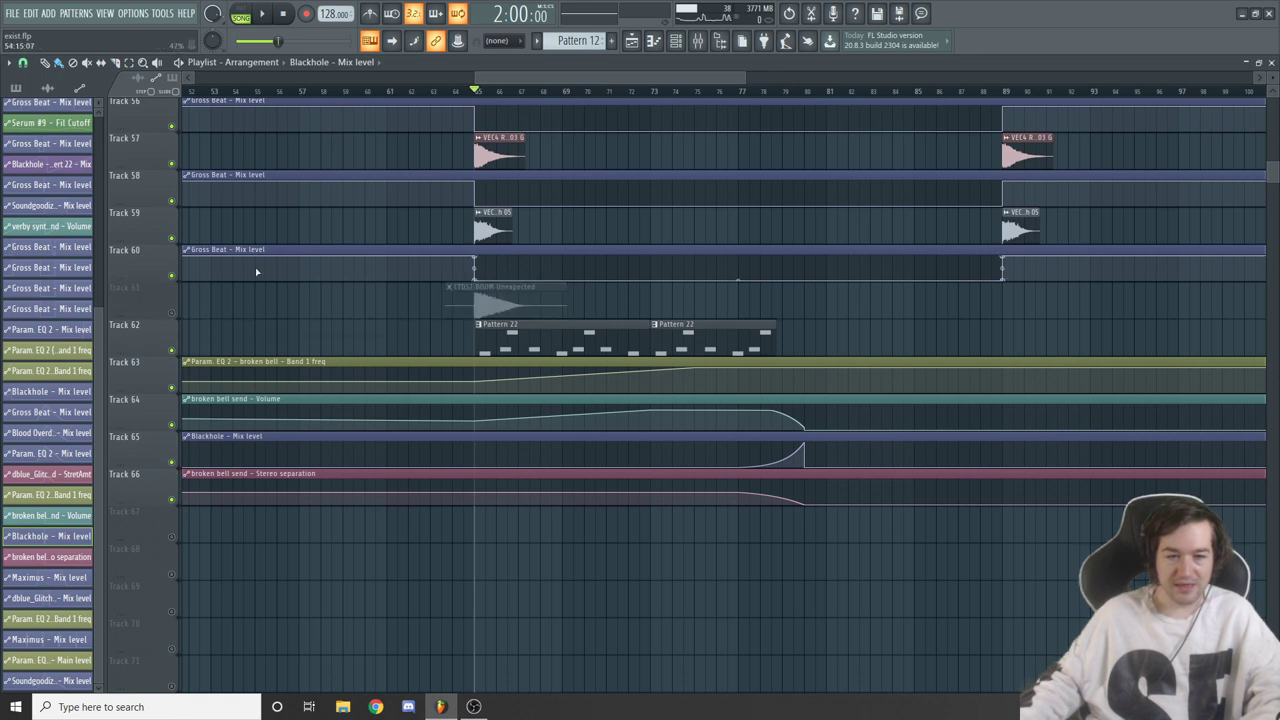
Solo Track 62, add its automation Tracks 63 to 66, and play Pattern 22 from bar 65
{"action": "right_click", "coordinate": [172, 350]}
{"action": "left_click", "coordinate": [172, 425]}
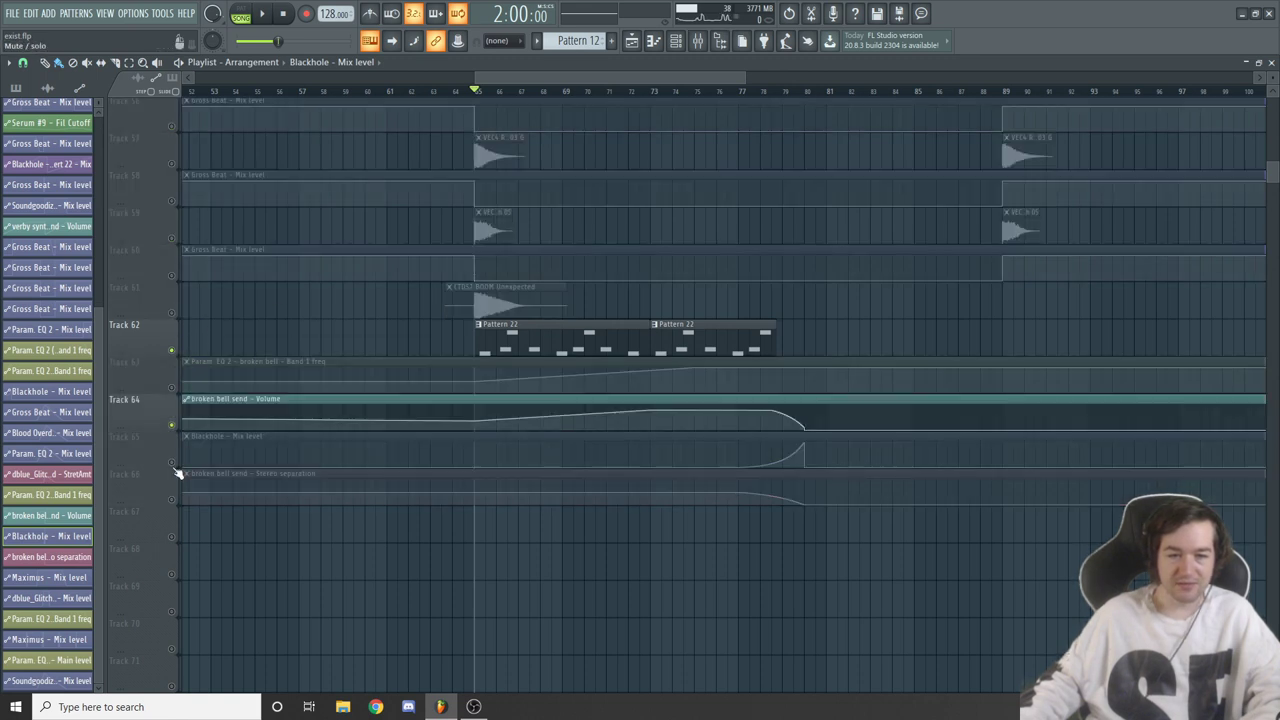
{"action": "left_click", "coordinate": [172, 462]}
{"action": "left_click", "coordinate": [172, 500]}
{"action": "left_click", "coordinate": [172, 387]}
{"action": "key", "text": "space"}
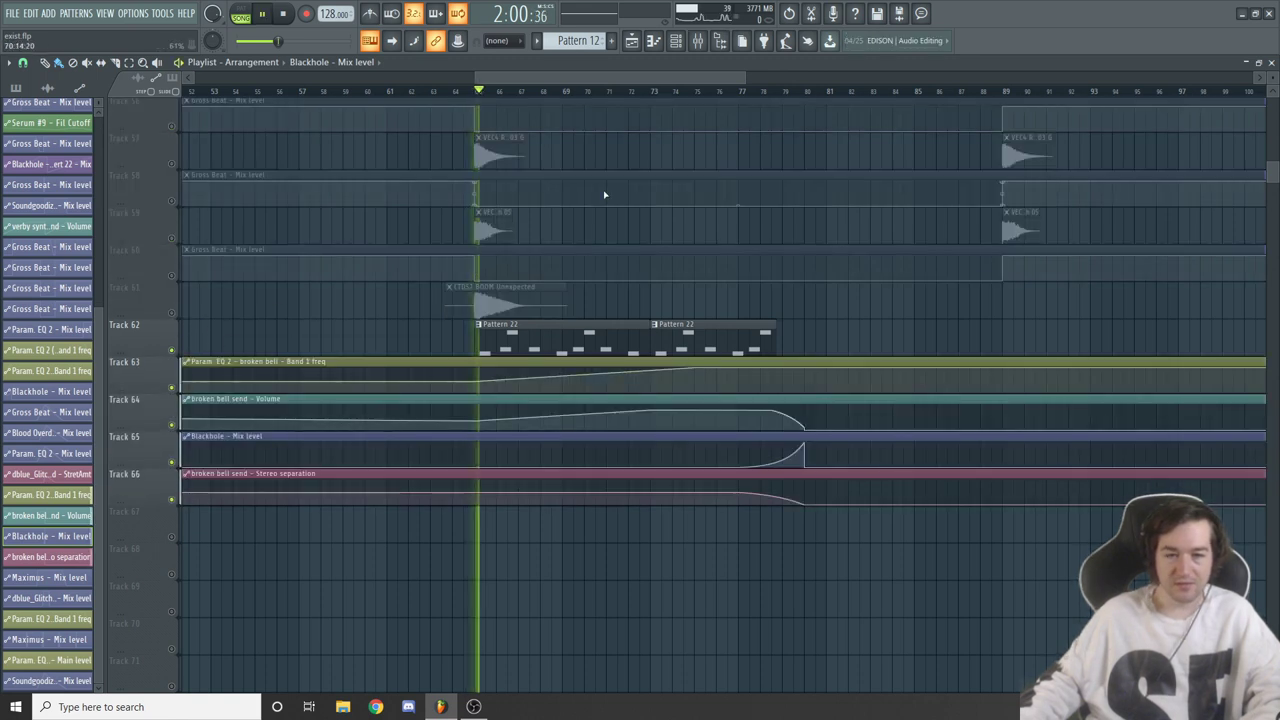
Inspect the broken bell mixer track during playback and try raising its volume to about 3.8 dB
{"action": "left_click", "coordinate": [698, 40]}
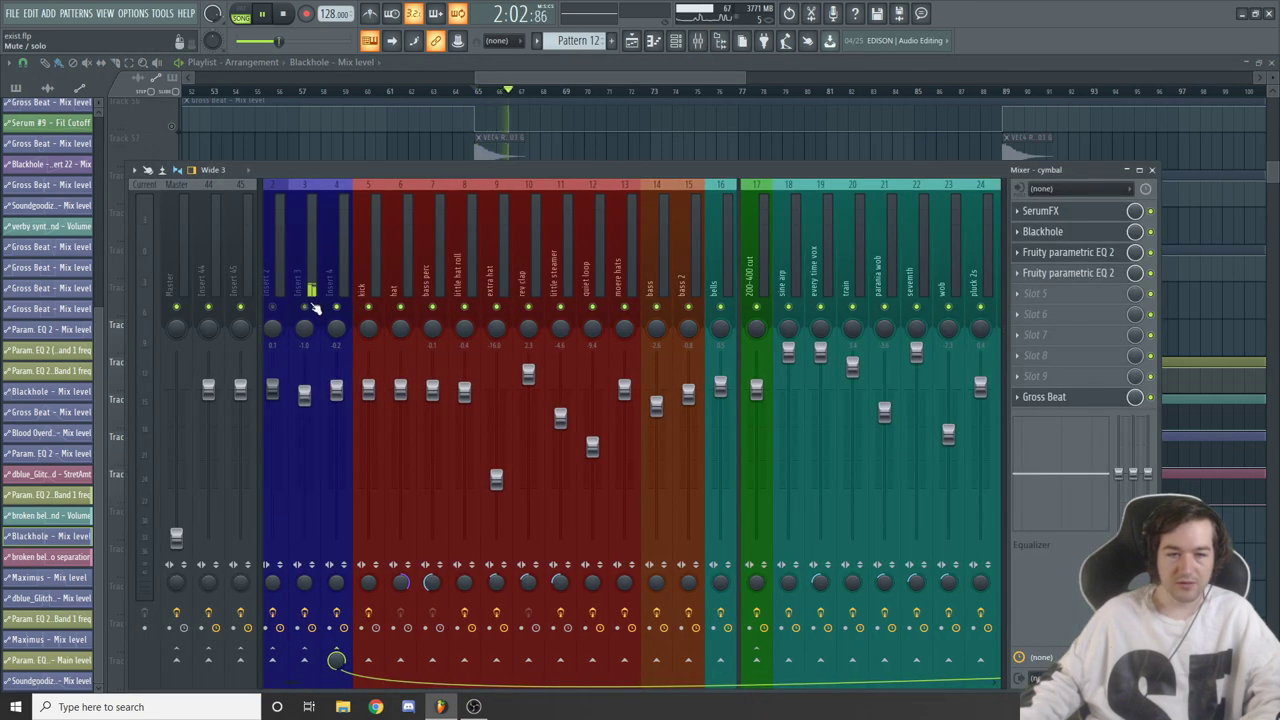
{"action": "key", "text": "F9"}
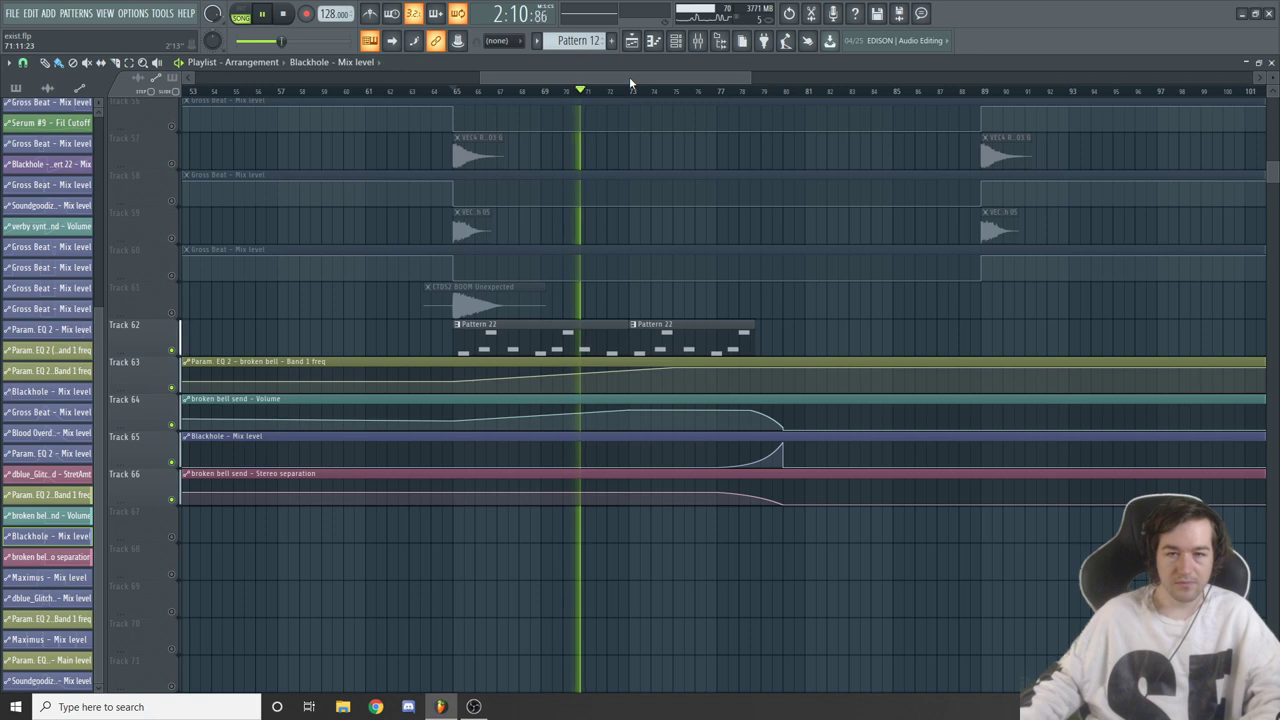
{"action": "left_click", "coordinate": [697, 40]}
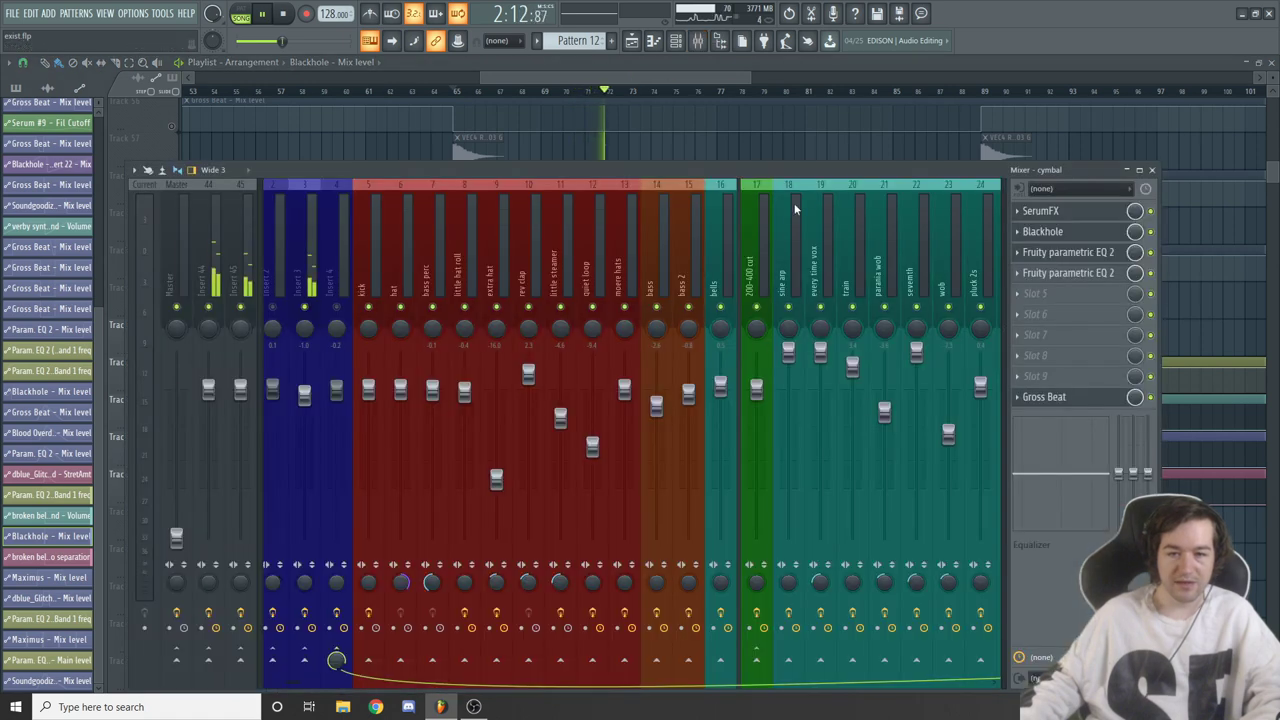
{"action": "scroll", "coordinate": [620, 360], "scroll_direction": "down", "scroll_amount": 5}
{"action": "left_click_drag", "start_coordinate": [628, 382], "coordinate": [628, 355]}
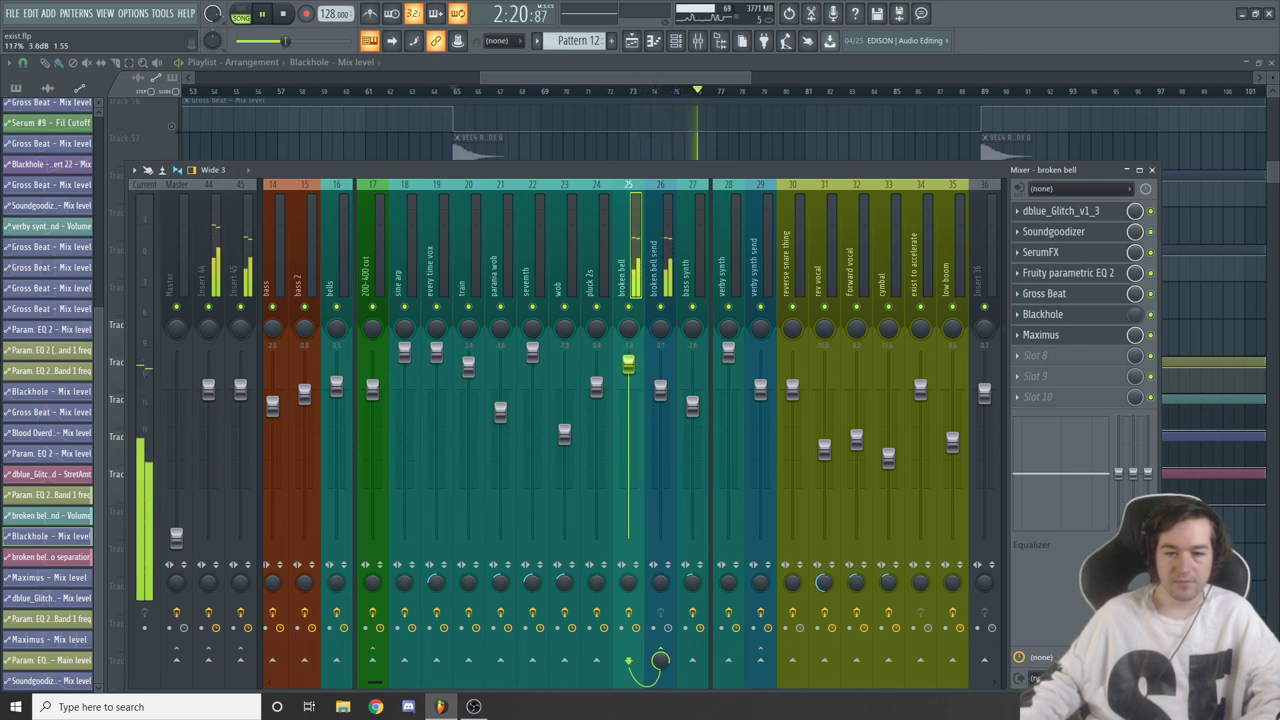
{"action": "key", "text": "space"}
{"action": "key", "text": "F9"}
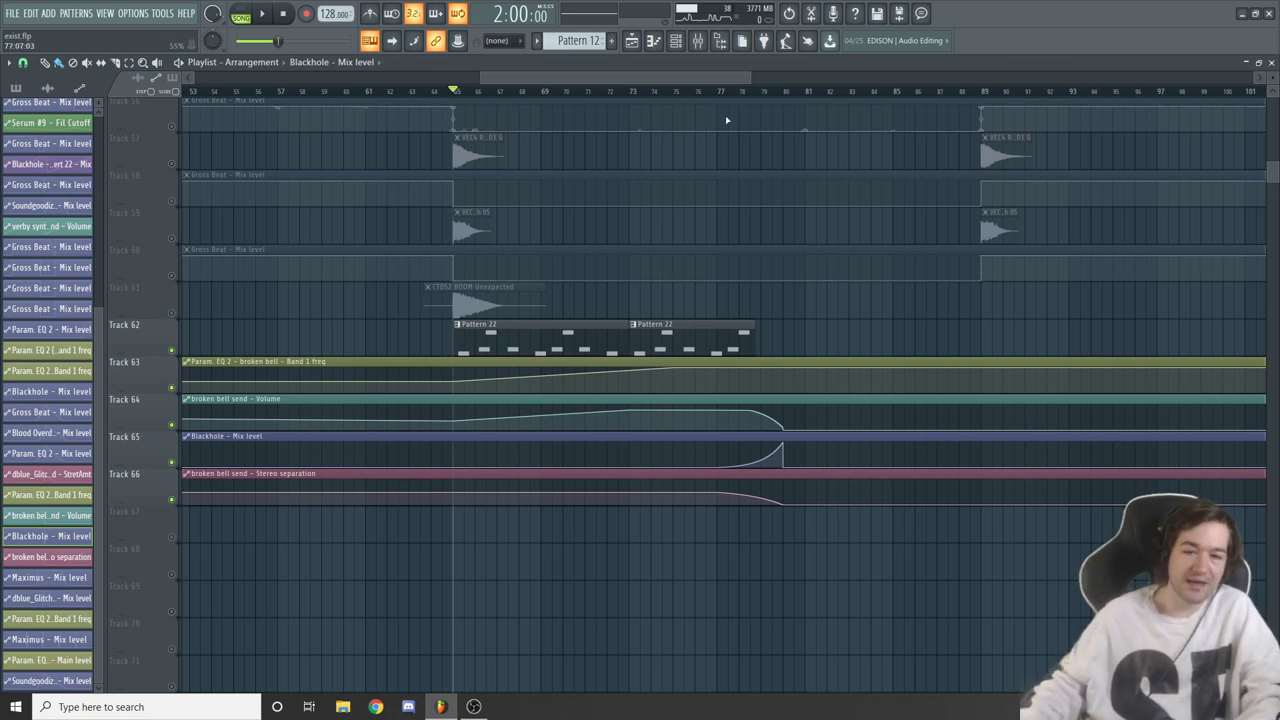
Find the instrument used by Pattern 22 in the channel rack and open its Serum #14 plugin
{"action": "left_click", "coordinate": [680, 42]}
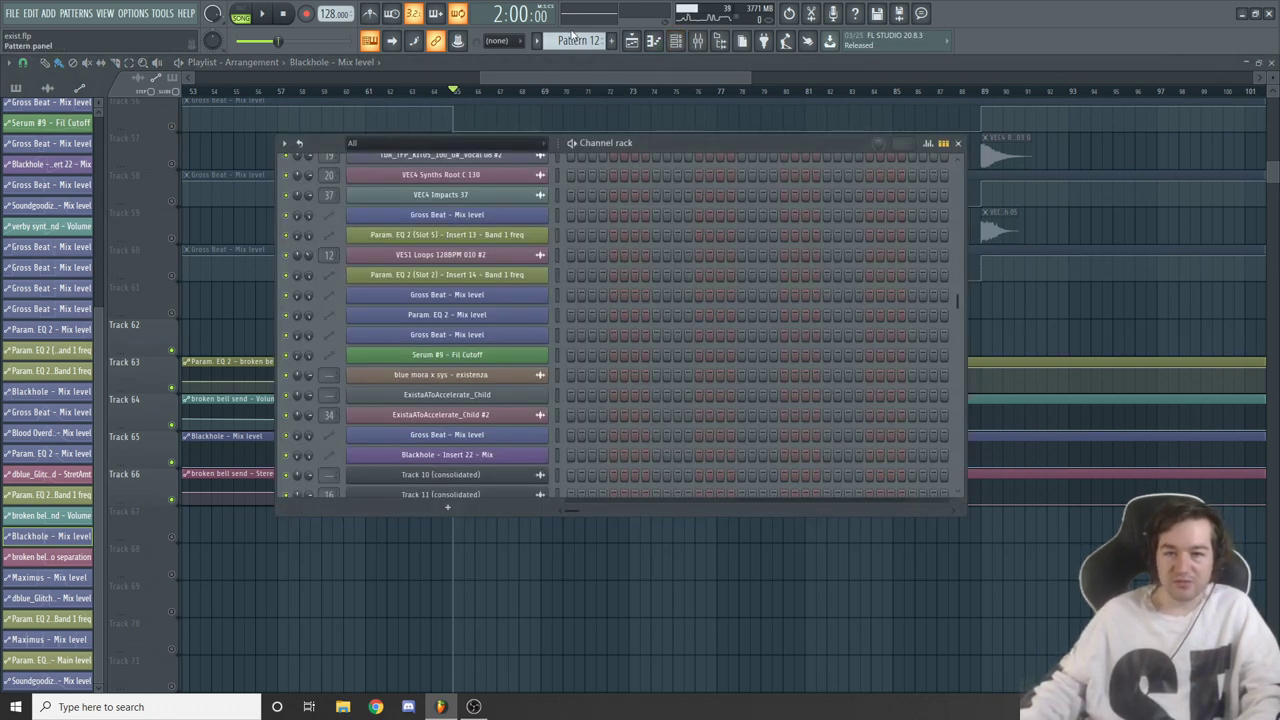
{"action": "scroll", "coordinate": [574, 38], "scroll_direction": "down", "scroll_amount": 9}
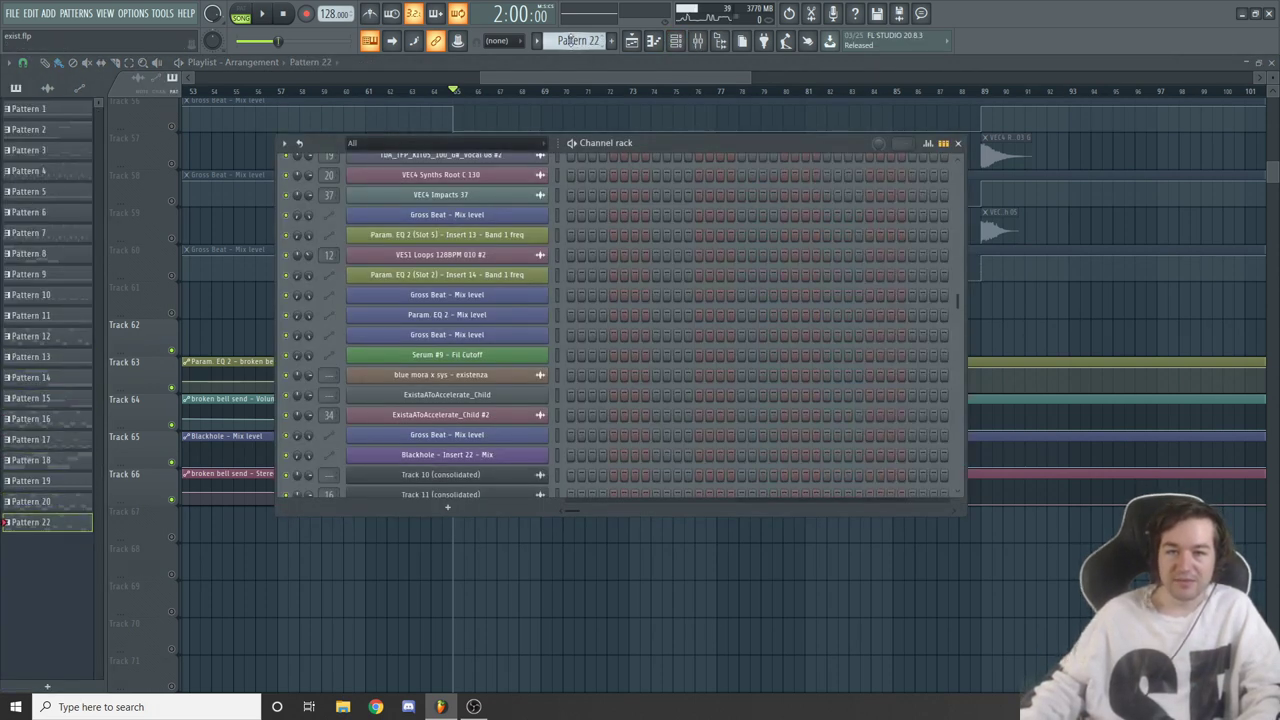
{"action": "scroll", "coordinate": [699, 292], "scroll_direction": "down", "scroll_amount": 10}
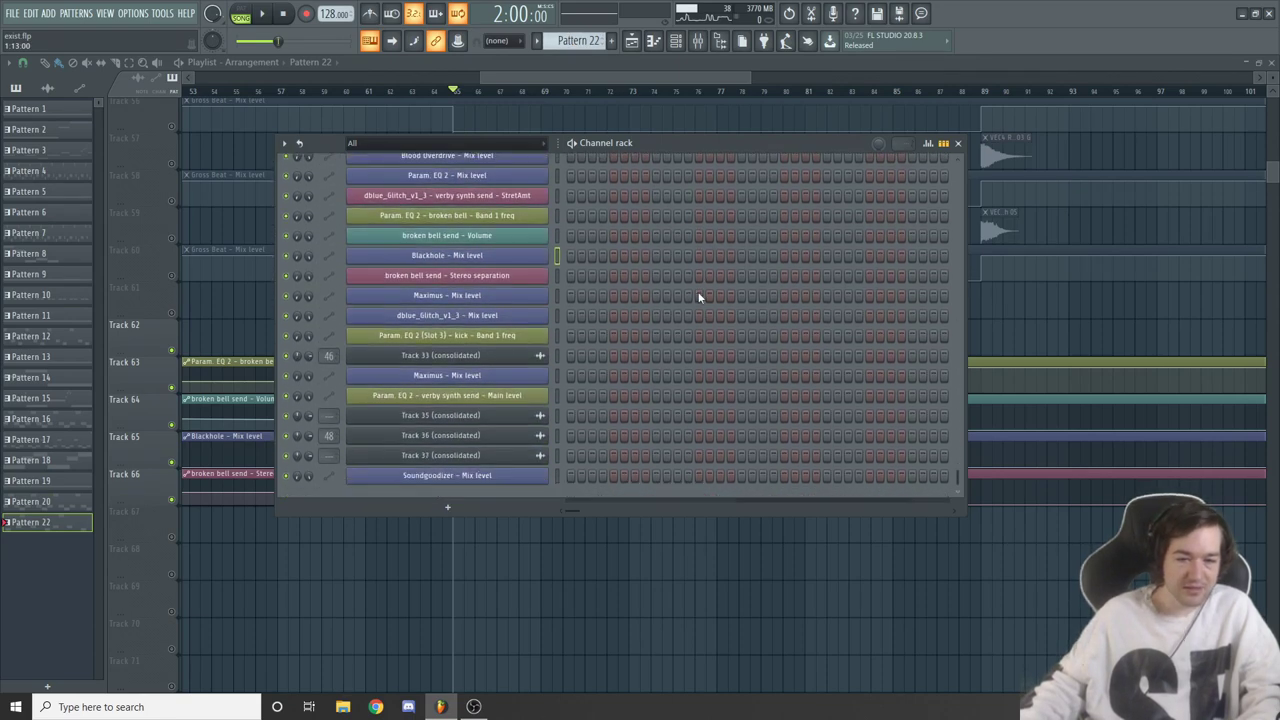
{"action": "scroll", "coordinate": [699, 297], "scroll_direction": "up", "scroll_amount": 10}
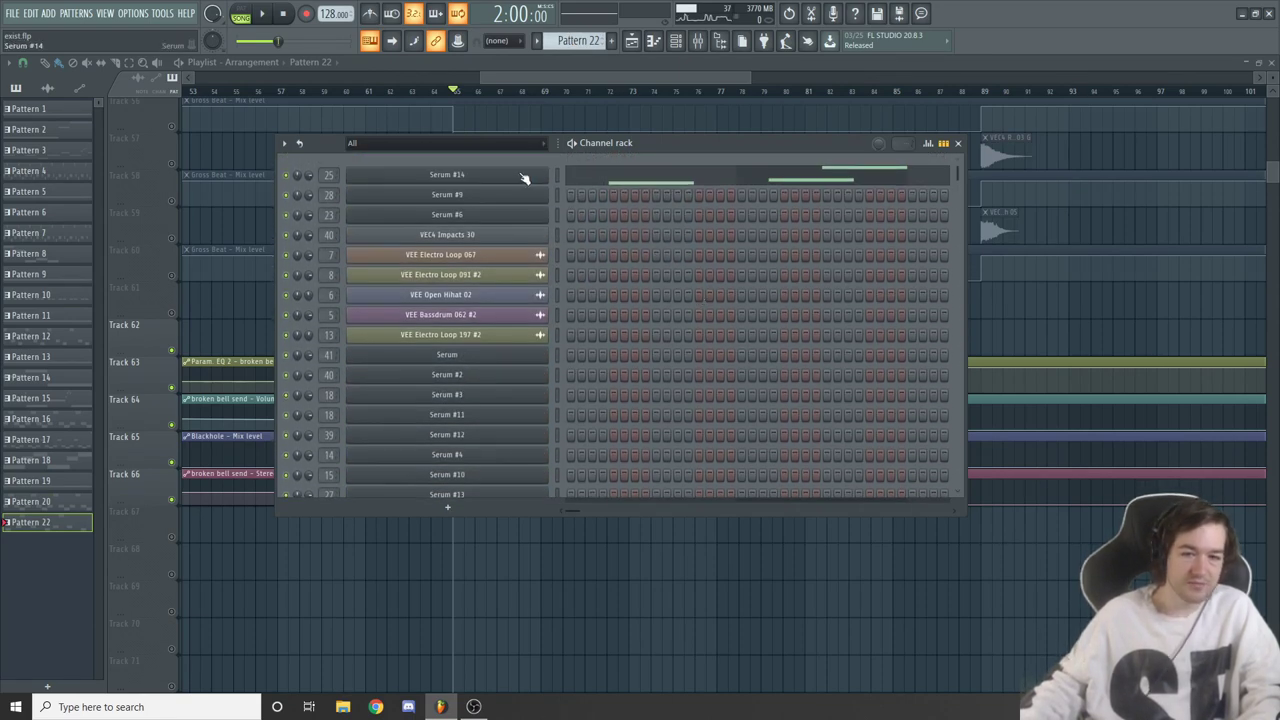
{"action": "left_click", "coordinate": [524, 177]}
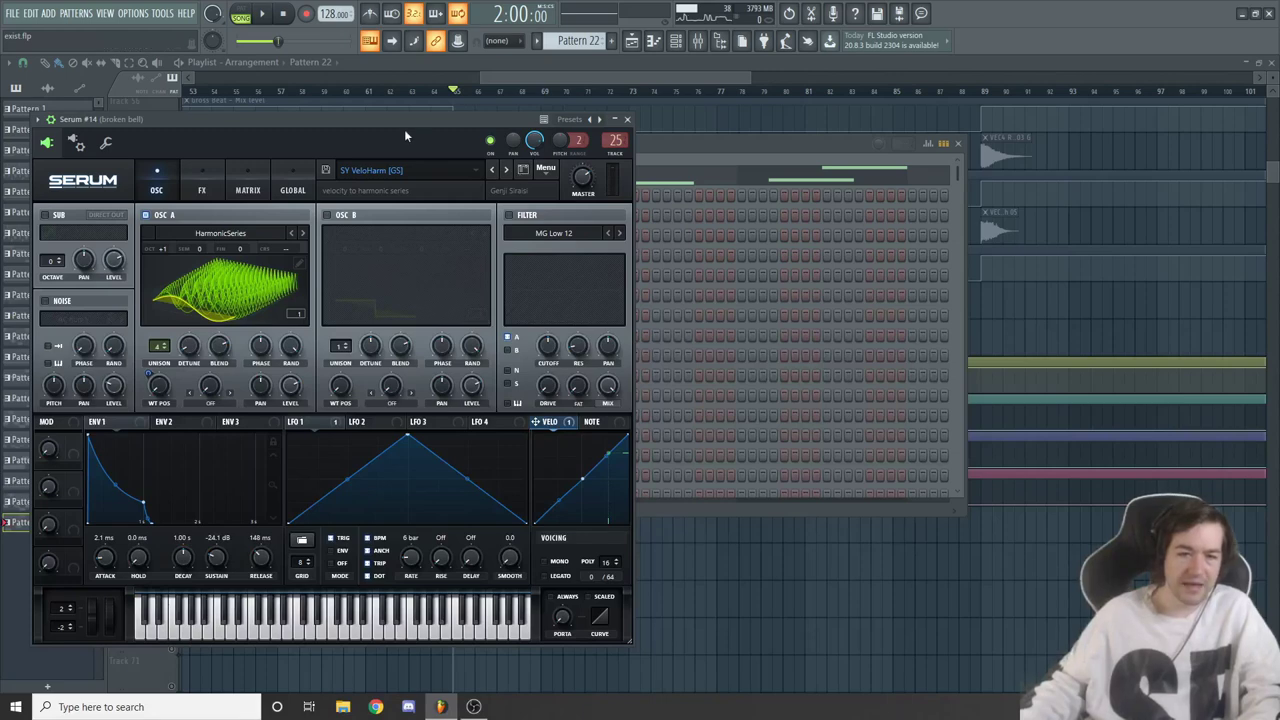
Inspect Serum #14's SY VeloHarm [GS] patch and find it in the Synth preset category
{"action": "left_click_drag", "start_coordinate": [404, 129], "coordinate": [597, 123]}
{"action": "left_click", "coordinate": [617, 175]}
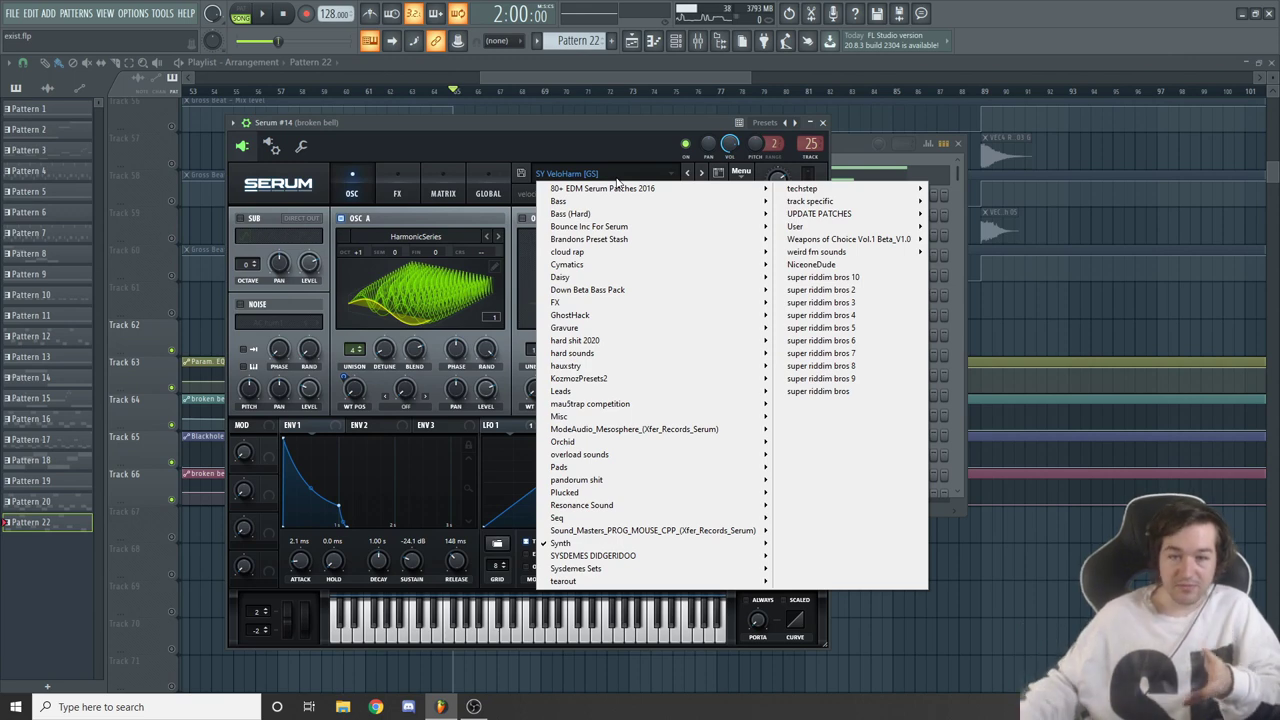
{"action": "mouse_move", "coordinate": [650, 545]}
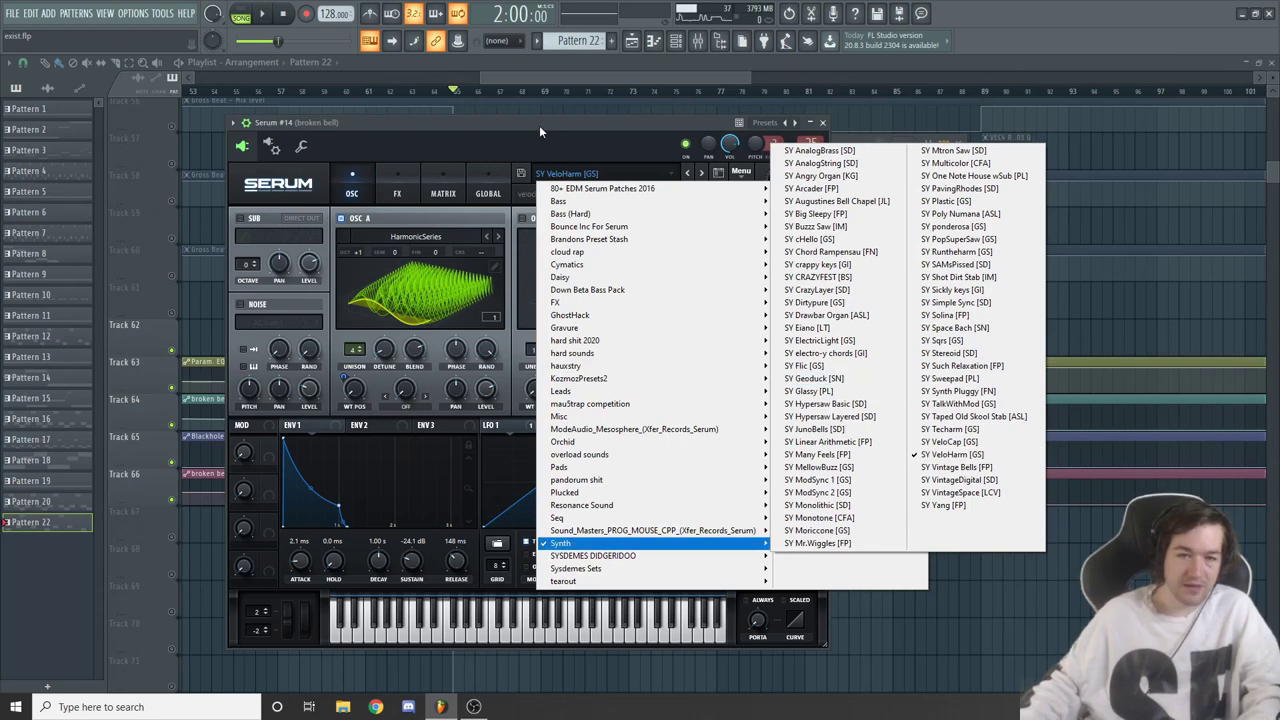
{"action": "left_click_drag", "start_coordinate": [539, 125], "coordinate": [604, 102]}
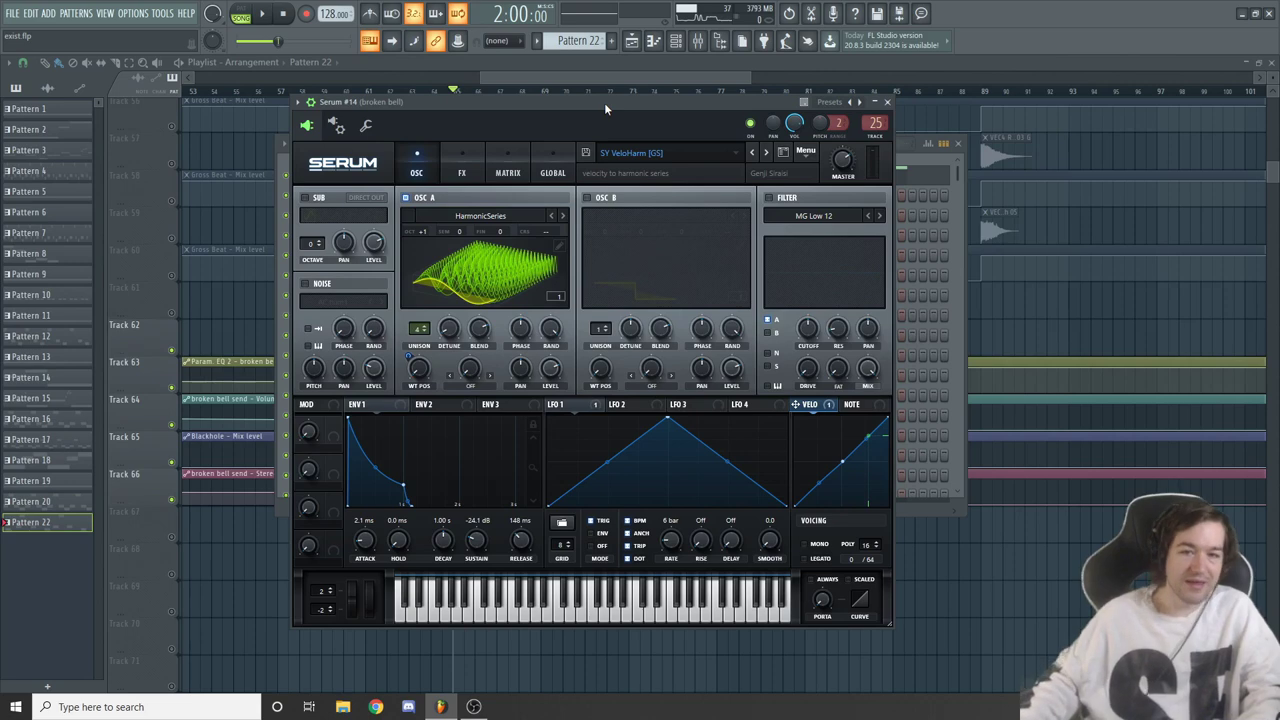
{"action": "left_click_drag", "start_coordinate": [604, 102], "coordinate": [634, 119]}
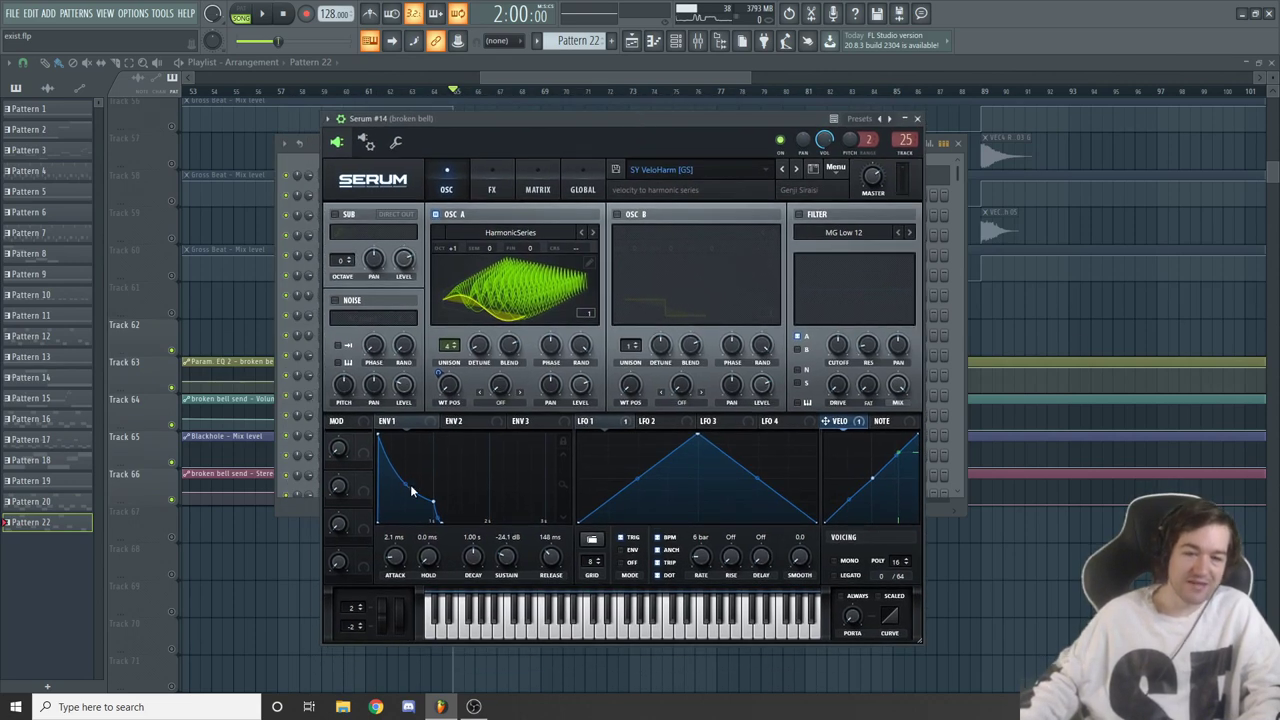
Review the patch's delay and reverb effects in Serum #14, and return to its oscillator page
{"action": "left_click", "coordinate": [491, 187]}
{"action": "left_click_drag", "start_coordinate": [652, 125], "coordinate": [526, 122]}
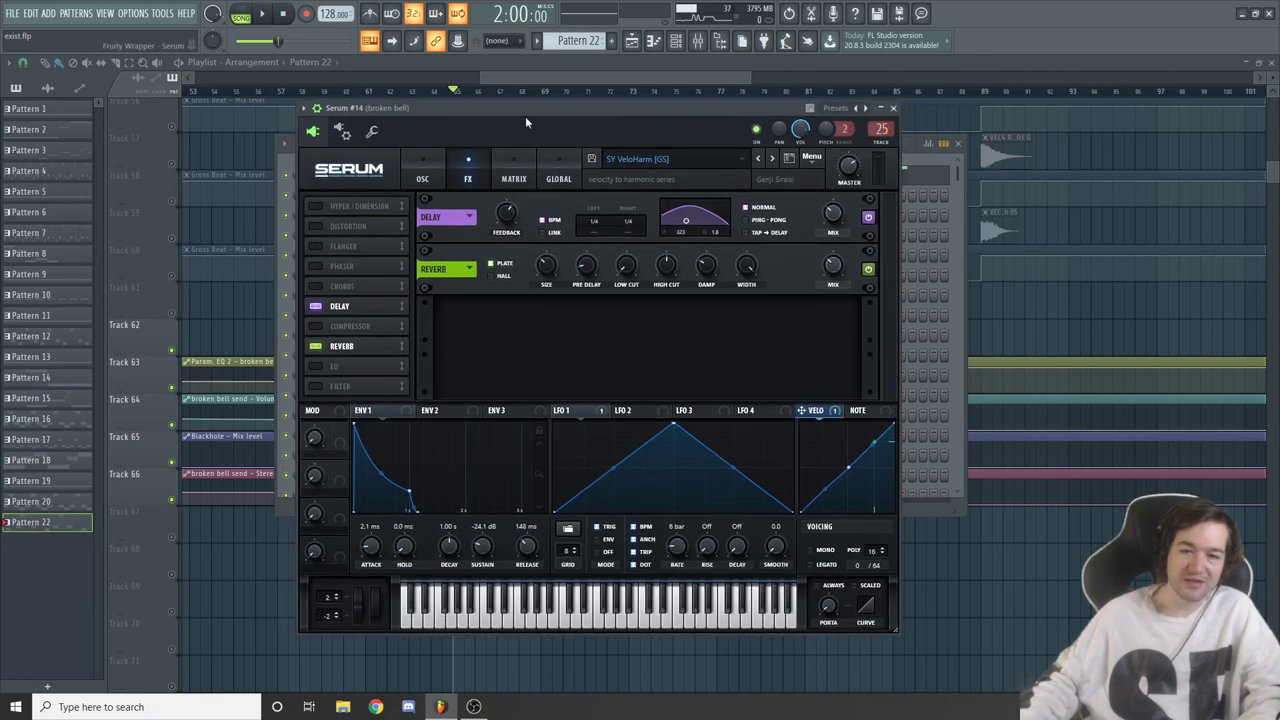
{"action": "left_click", "coordinate": [421, 172]}
{"action": "left_click_drag", "start_coordinate": [711, 118], "coordinate": [894, 122]}
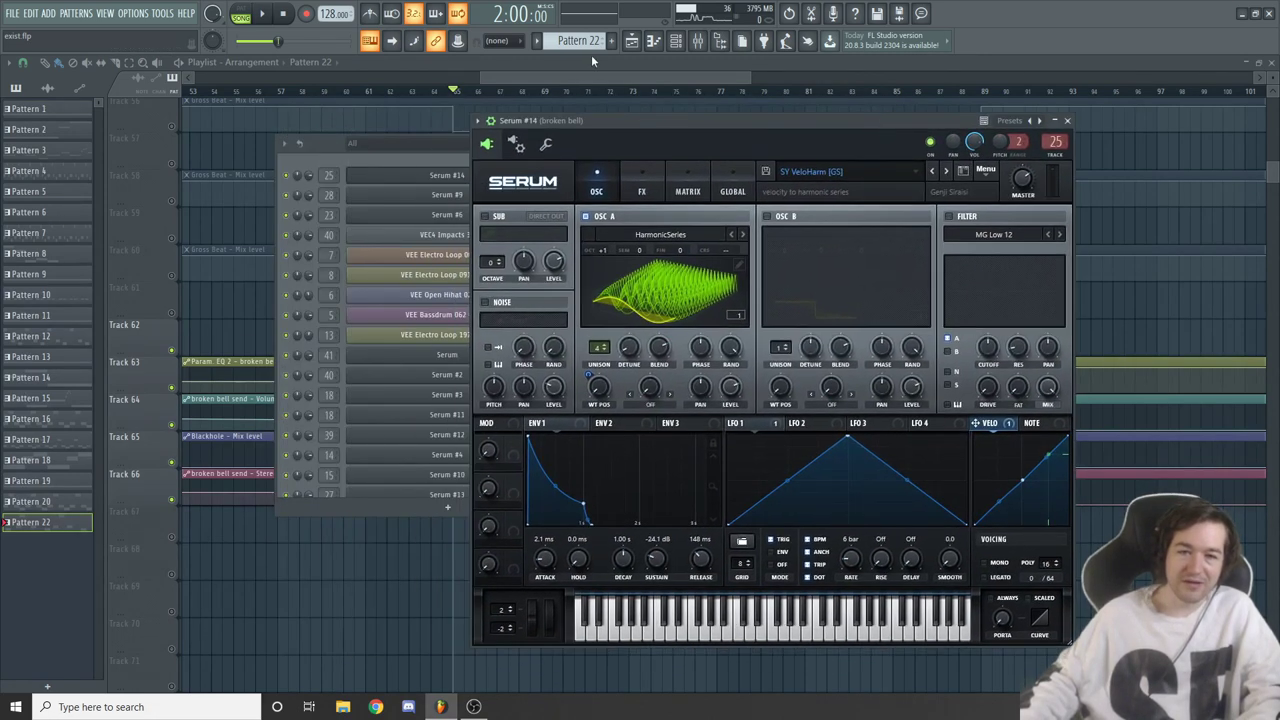
Play Pattern 22 from bar 65 while inspecting the dblue_Glitch_v1_3 effect on the broken bell mixer track
{"action": "left_click", "coordinate": [607, 76]}
{"action": "key", "text": "space"}
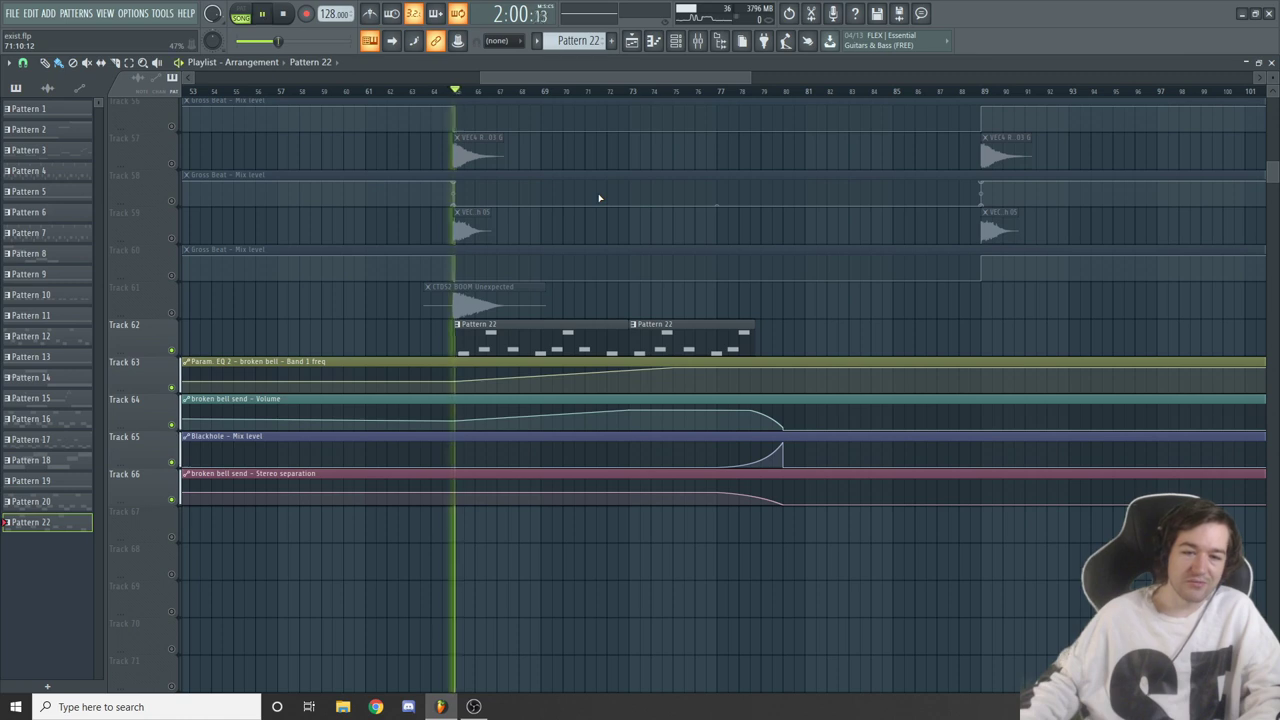
{"action": "left_click", "coordinate": [699, 42]}
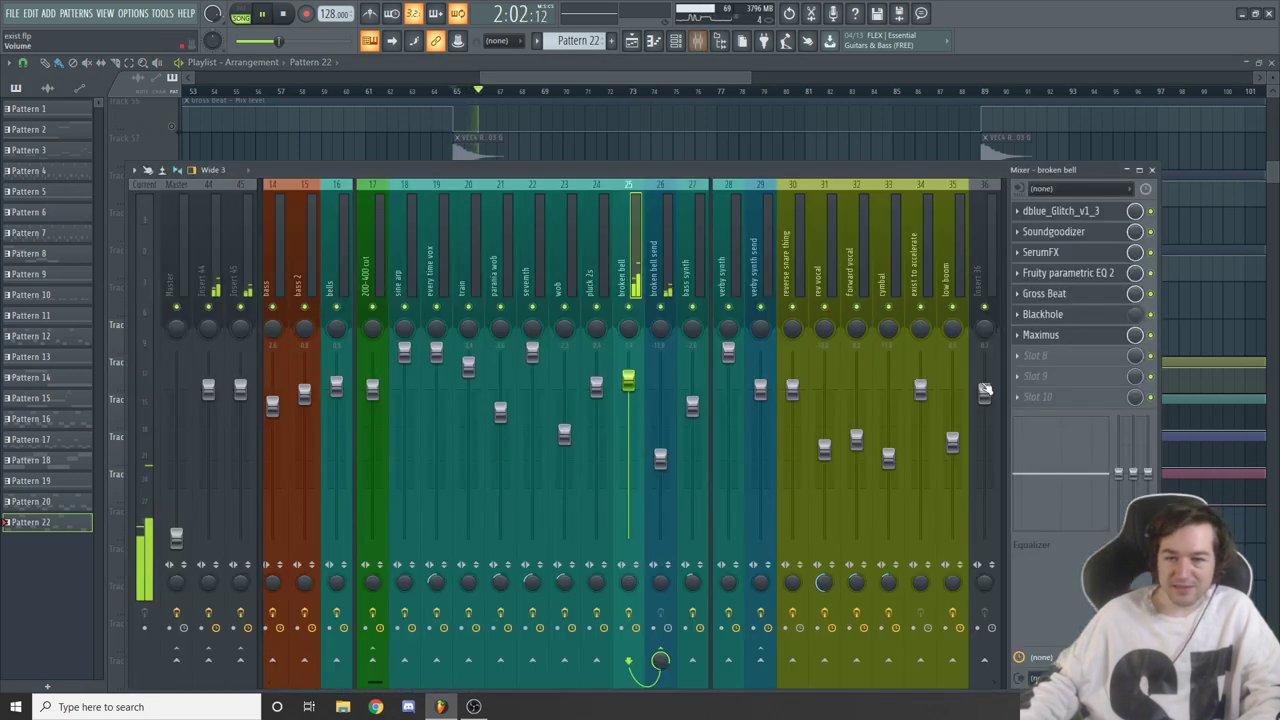
{"action": "left_click", "coordinate": [1094, 216]}
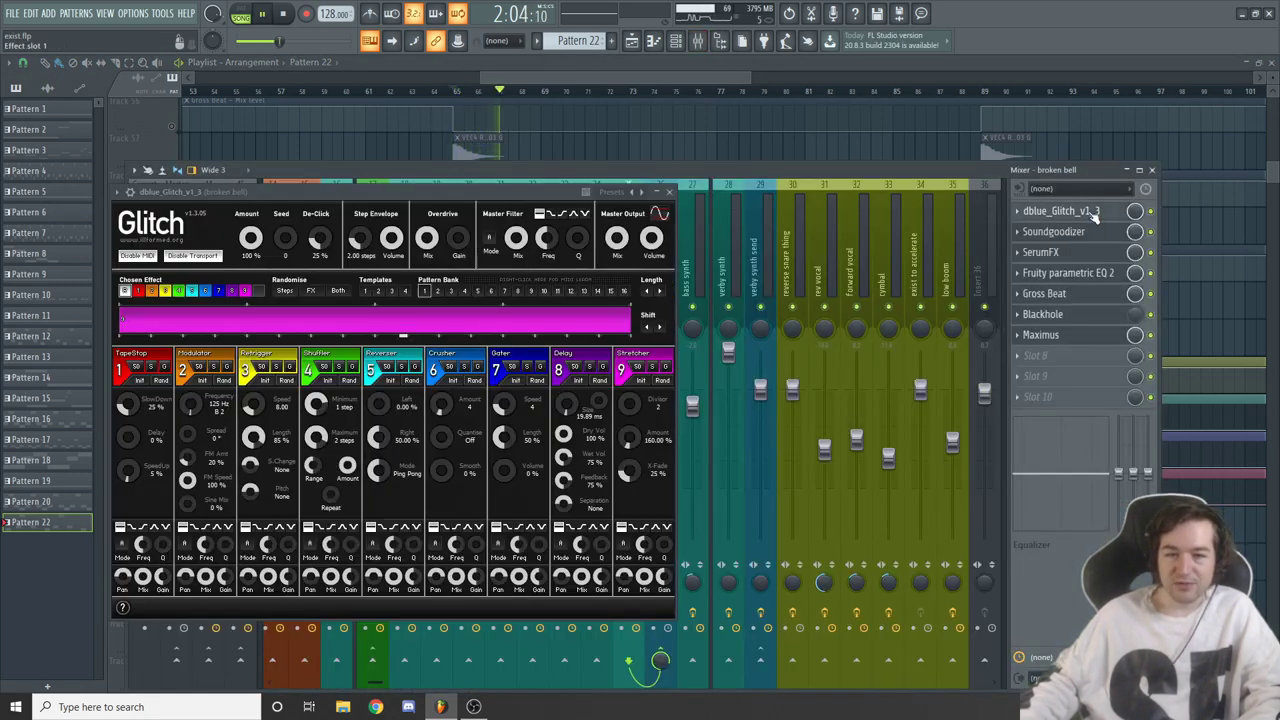
{"action": "left_click_drag", "start_coordinate": [499, 189], "coordinate": [950, 214]}
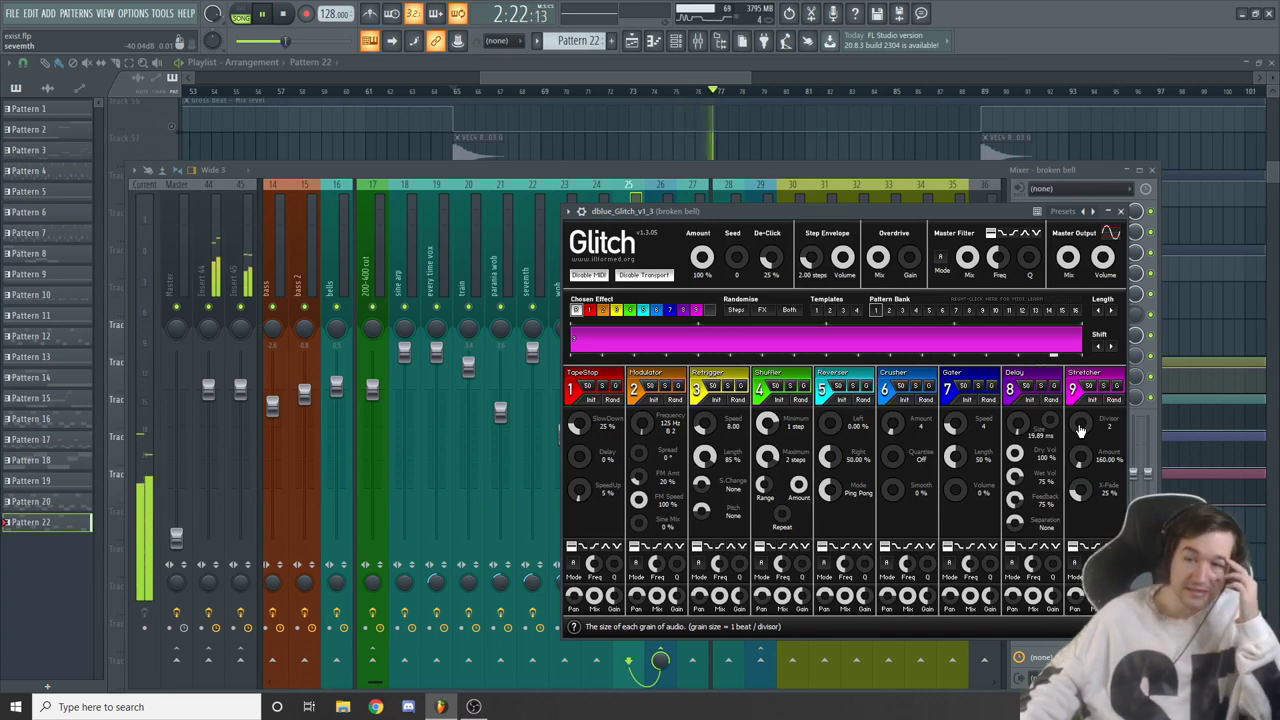
{"action": "left_click", "coordinate": [1120, 211]}
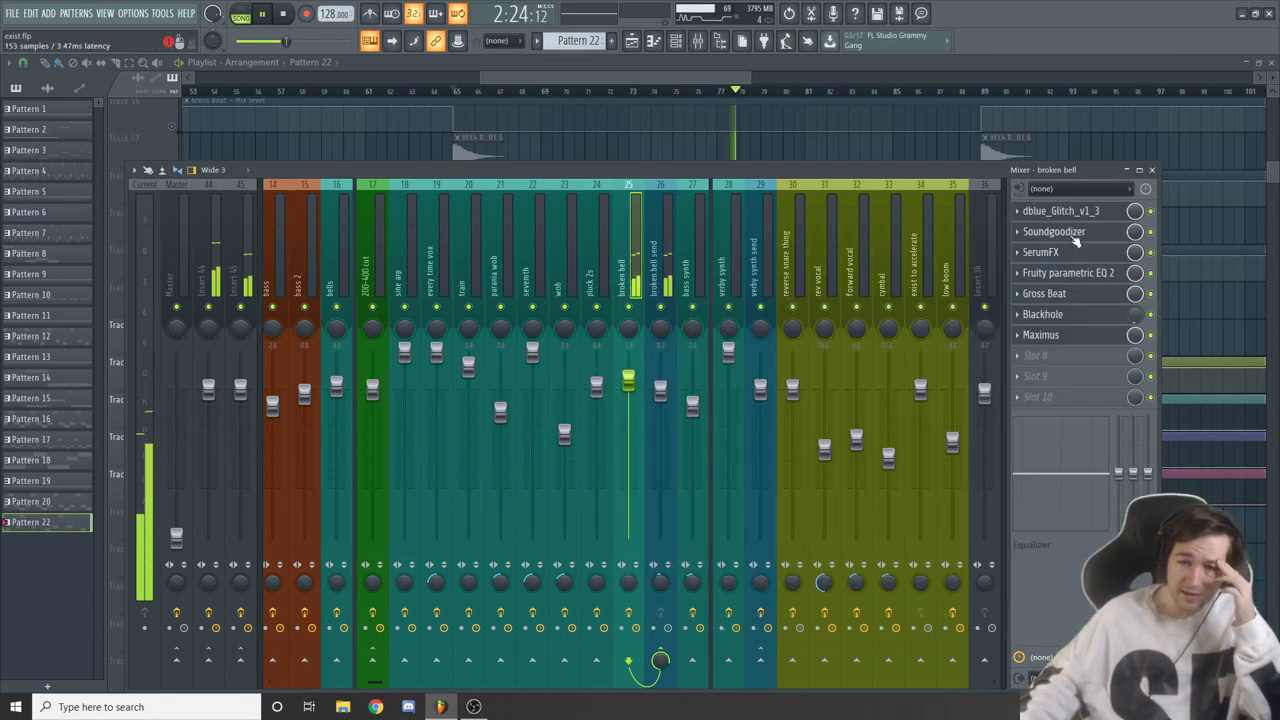
Inspect Gross Beat's WishWash time preset on the broken bell mixer track and replay the section from bar 65
{"action": "left_click", "coordinate": [1068, 293]}
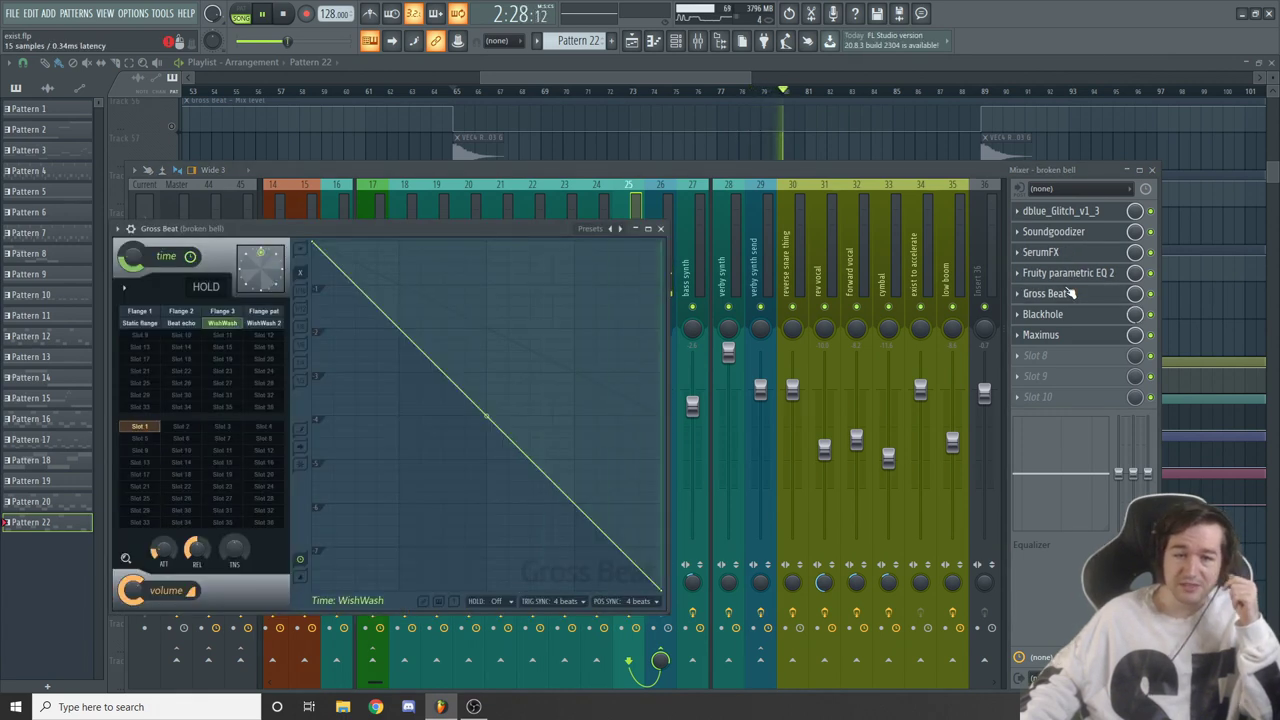
{"action": "left_click_drag", "start_coordinate": [508, 229], "coordinate": [595, 197]}
{"action": "key", "text": "space"}
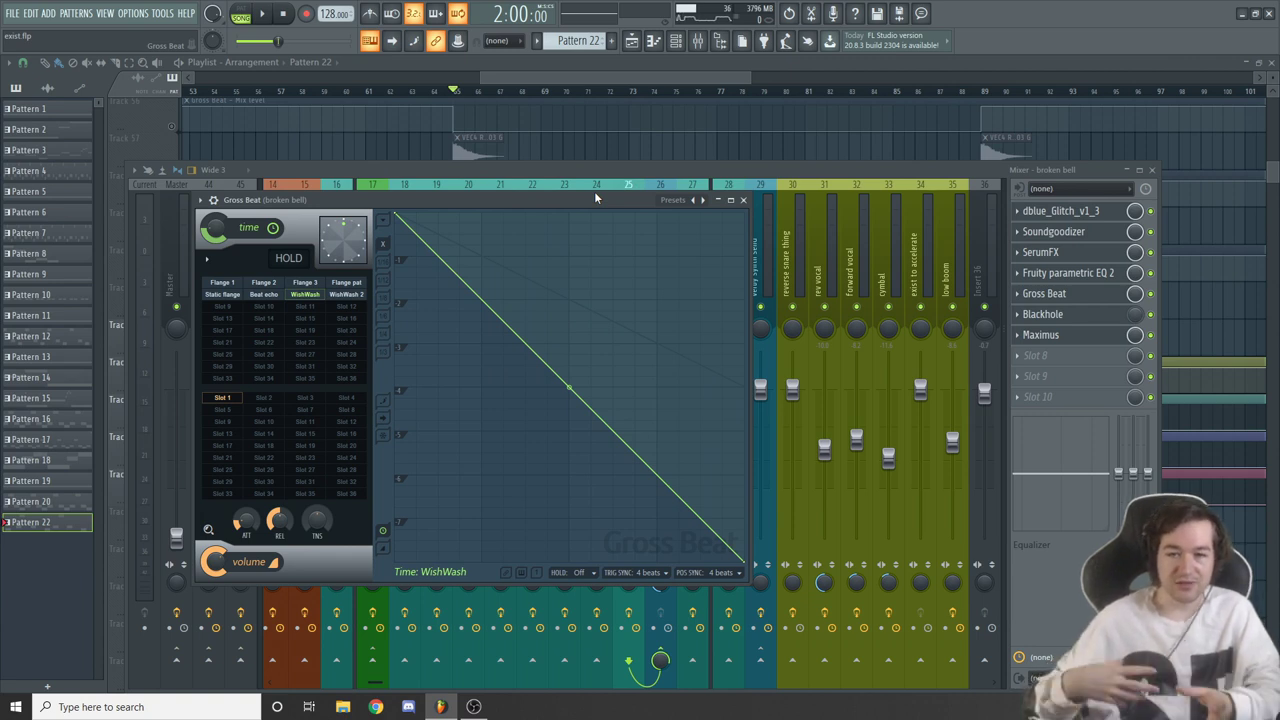
{"action": "left_click_drag", "start_coordinate": [595, 199], "coordinate": [674, 203]}
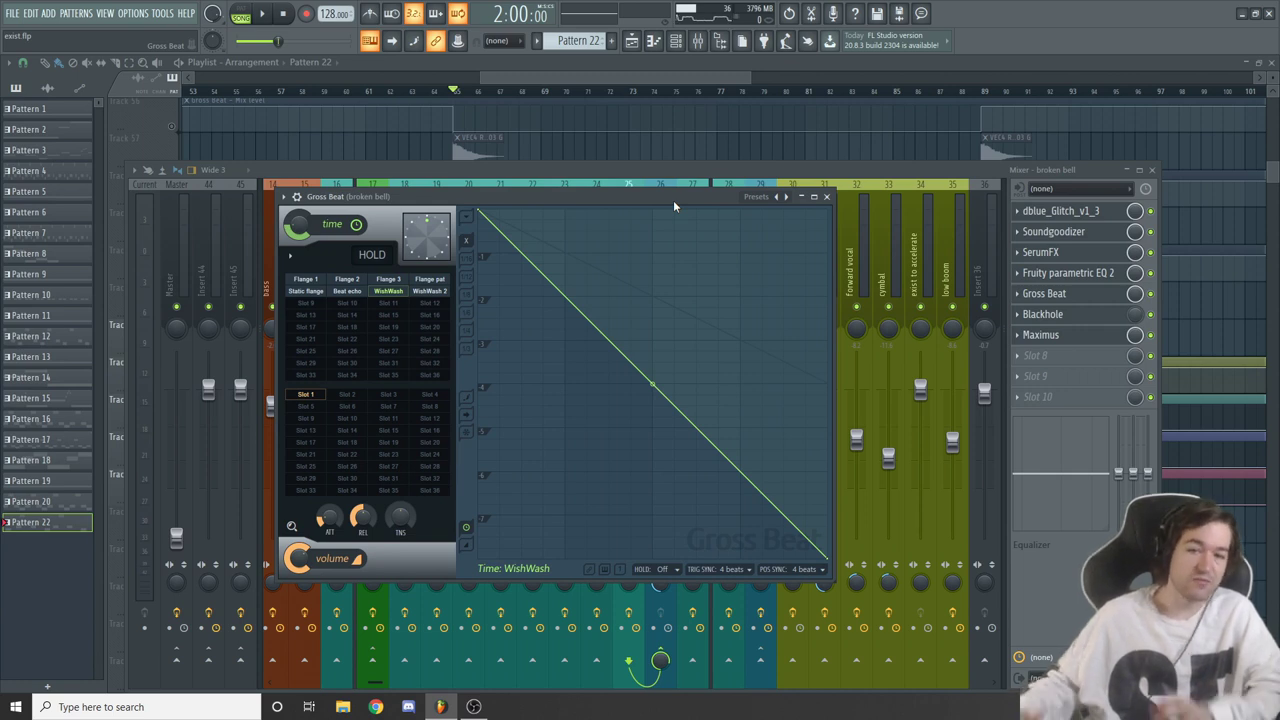
{"action": "key", "text": "space"}
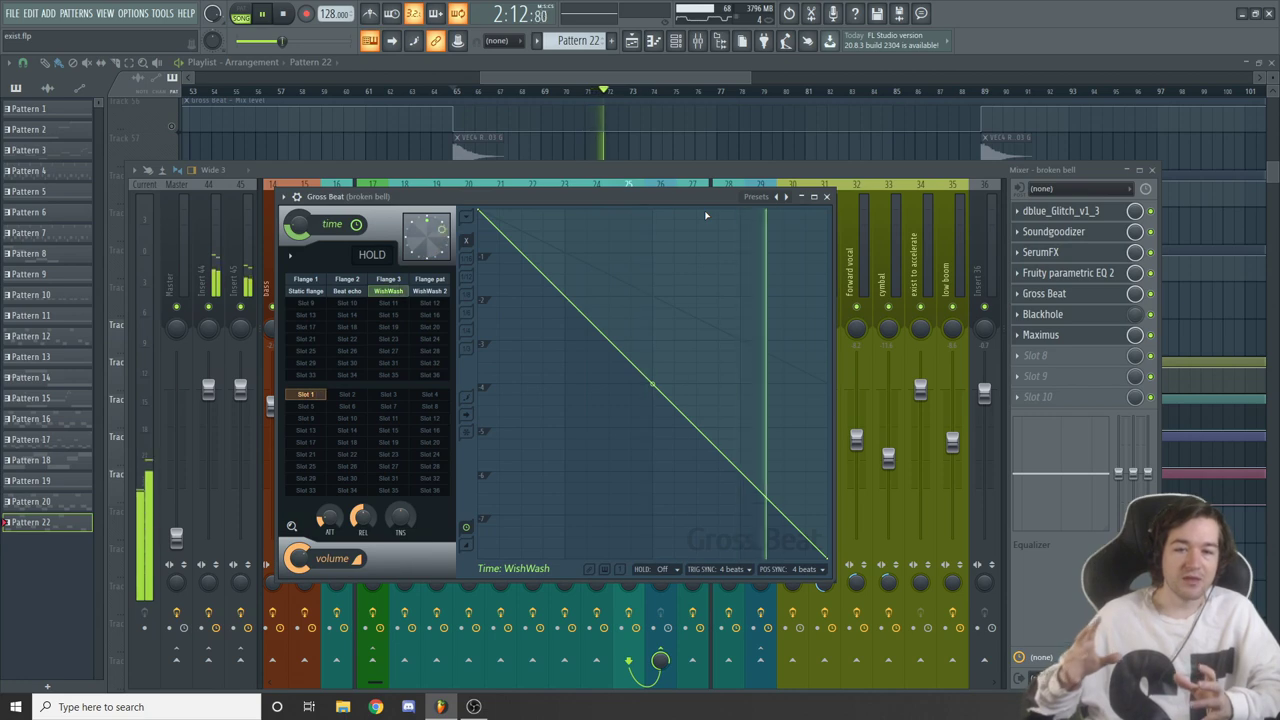
Close Gross Beat and the mixer, stop playback, and unsolo Track 62 so every playlist track is active
{"action": "left_click", "coordinate": [827, 197]}
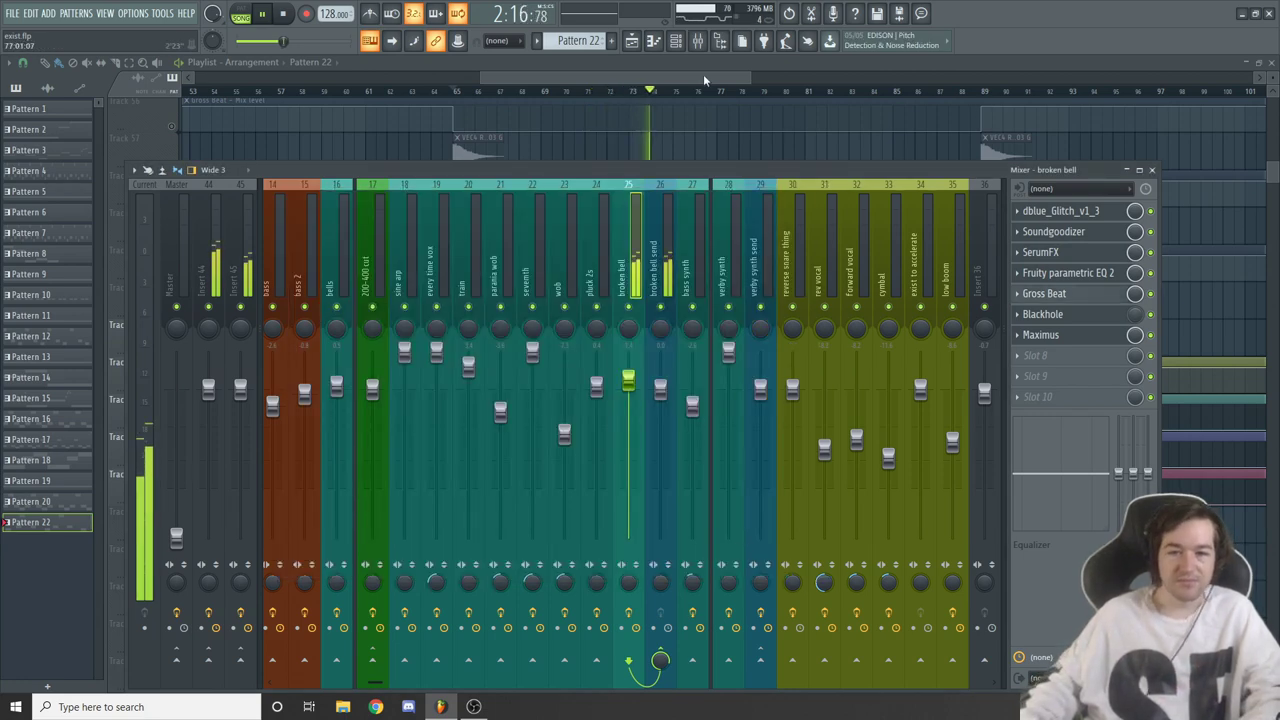
{"action": "left_click", "coordinate": [703, 74]}
{"action": "key", "text": "space"}
{"action": "right_click", "coordinate": [177, 354]}
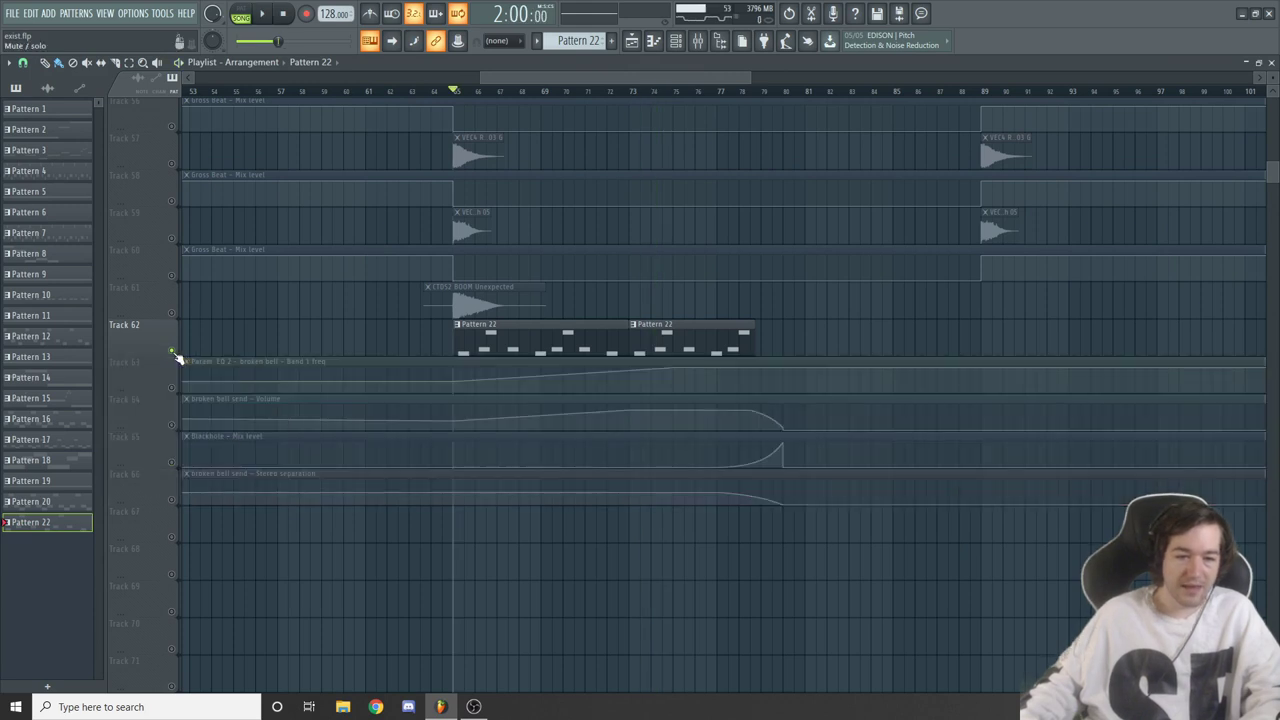
{"action": "right_click", "coordinate": [177, 354]}
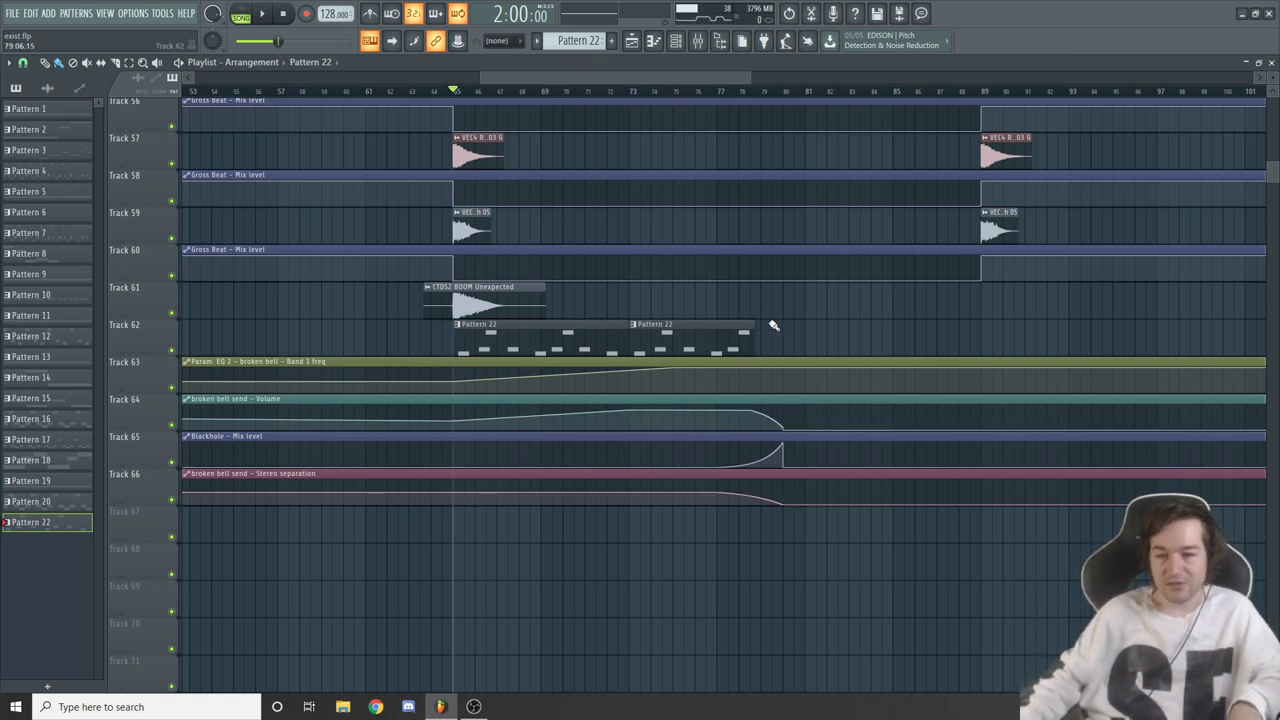
Mute Track 35 in the playlist
{"action": "scroll", "coordinate": [771, 323], "scroll_direction": "down", "scroll_amount": 3}
{"action": "scroll", "coordinate": [771, 323], "scroll_direction": "up", "scroll_amount": 12}
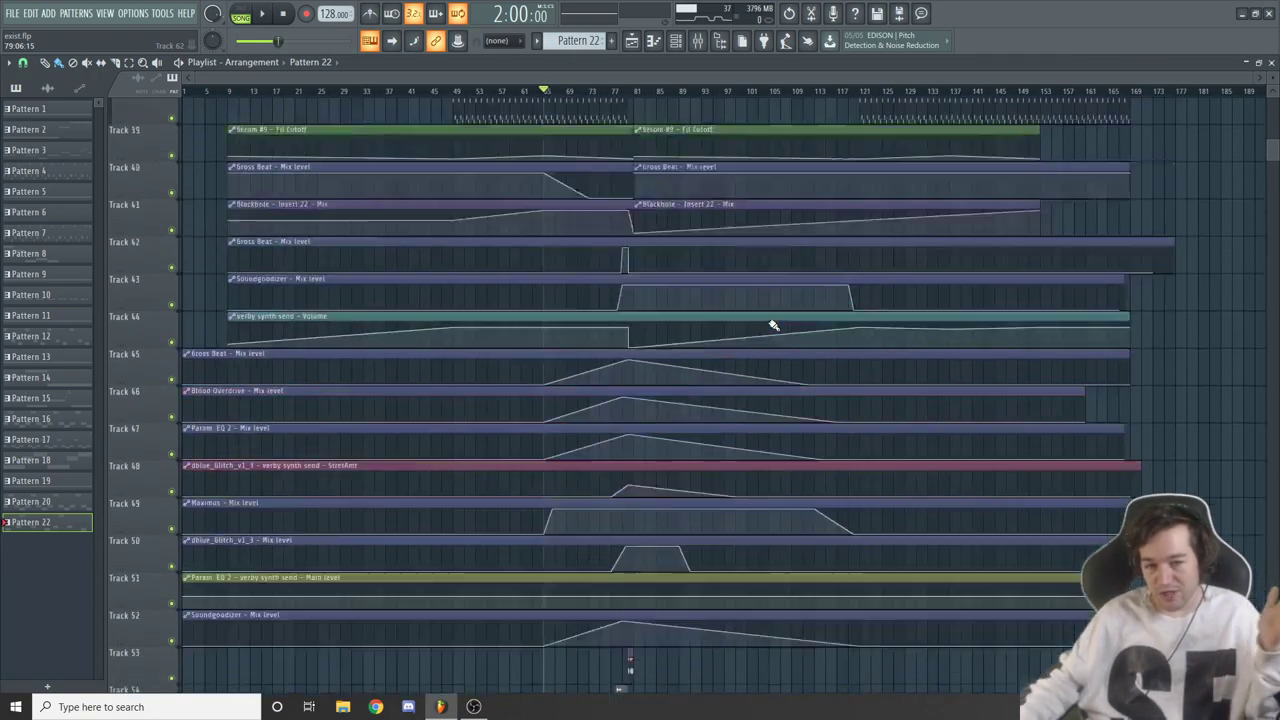
{"action": "scroll", "coordinate": [773, 324], "scroll_direction": "up", "scroll_amount": 6}
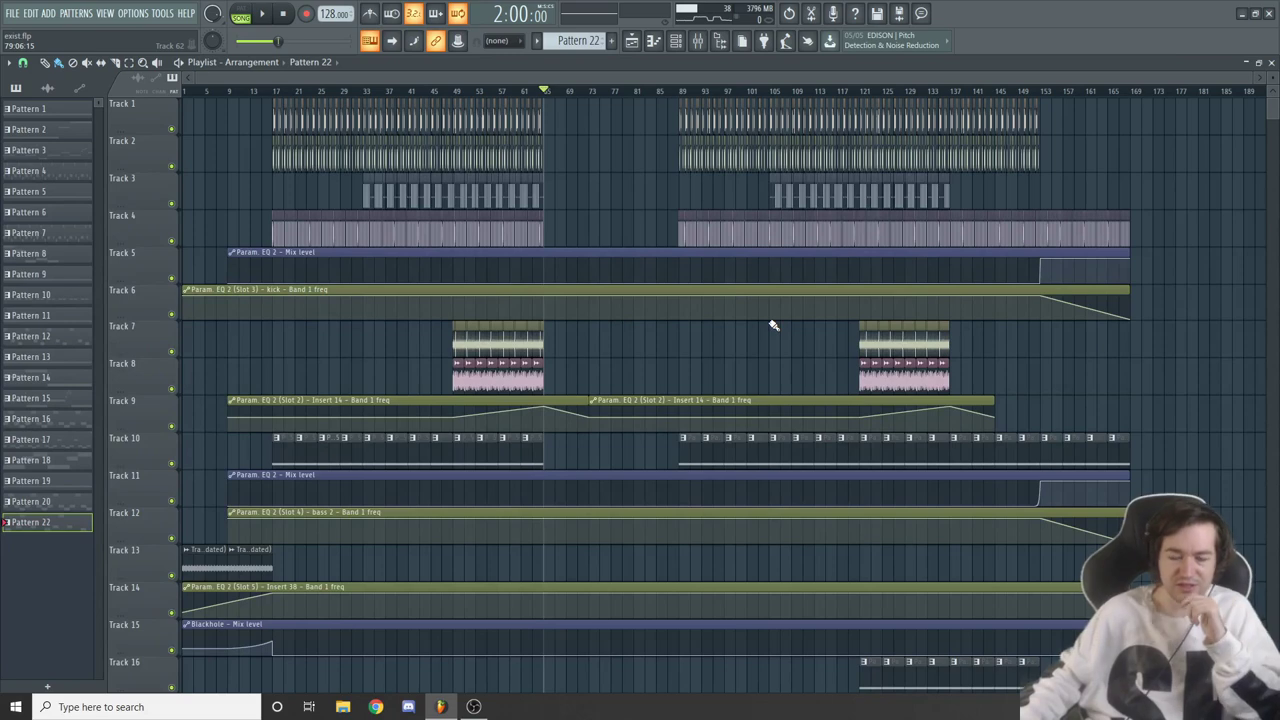
{"action": "scroll", "coordinate": [708, 363], "scroll_direction": "down", "scroll_amount": 5}
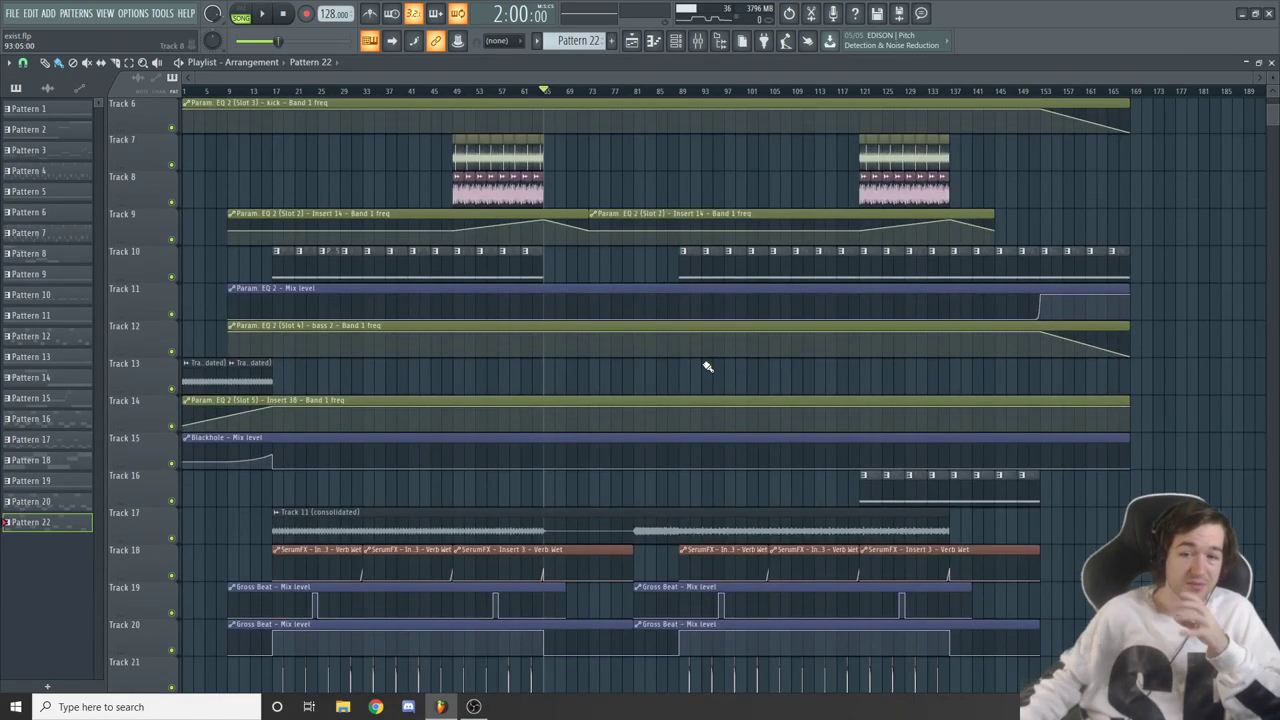
{"action": "scroll", "coordinate": [707, 366], "scroll_direction": "down", "scroll_amount": 8}
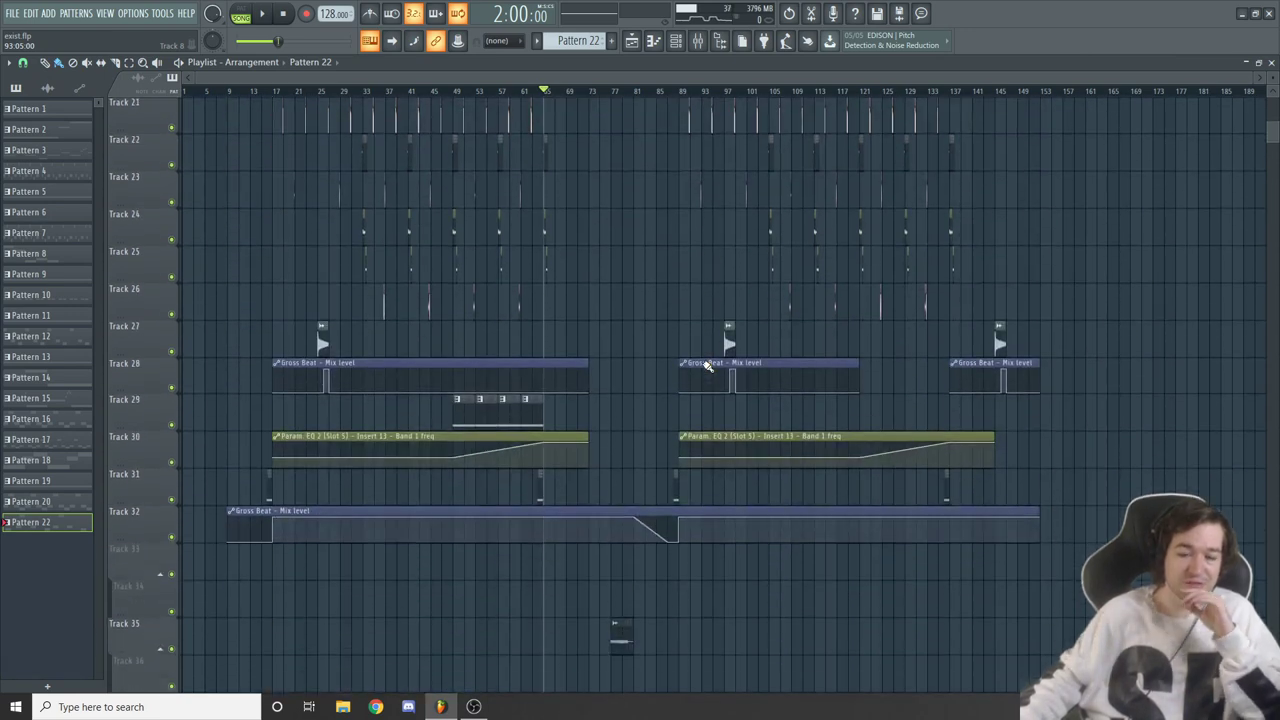
{"action": "scroll", "coordinate": [707, 366], "scroll_direction": "down", "scroll_amount": 3}
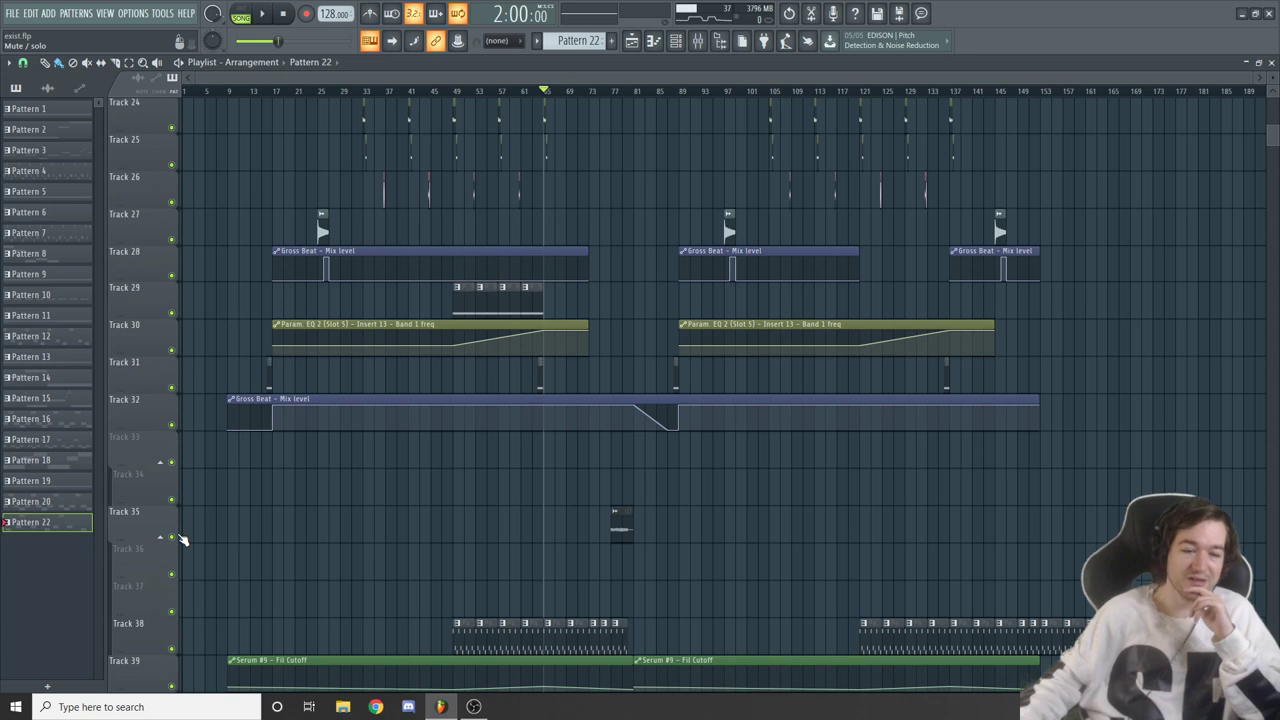
{"action": "left_click", "coordinate": [174, 537]}
Examine the playlist's automation, sample and pattern clips from Track 31 down to Track 66
{"action": "scroll", "coordinate": [645, 437], "scroll_direction": "down", "scroll_amount": 4}
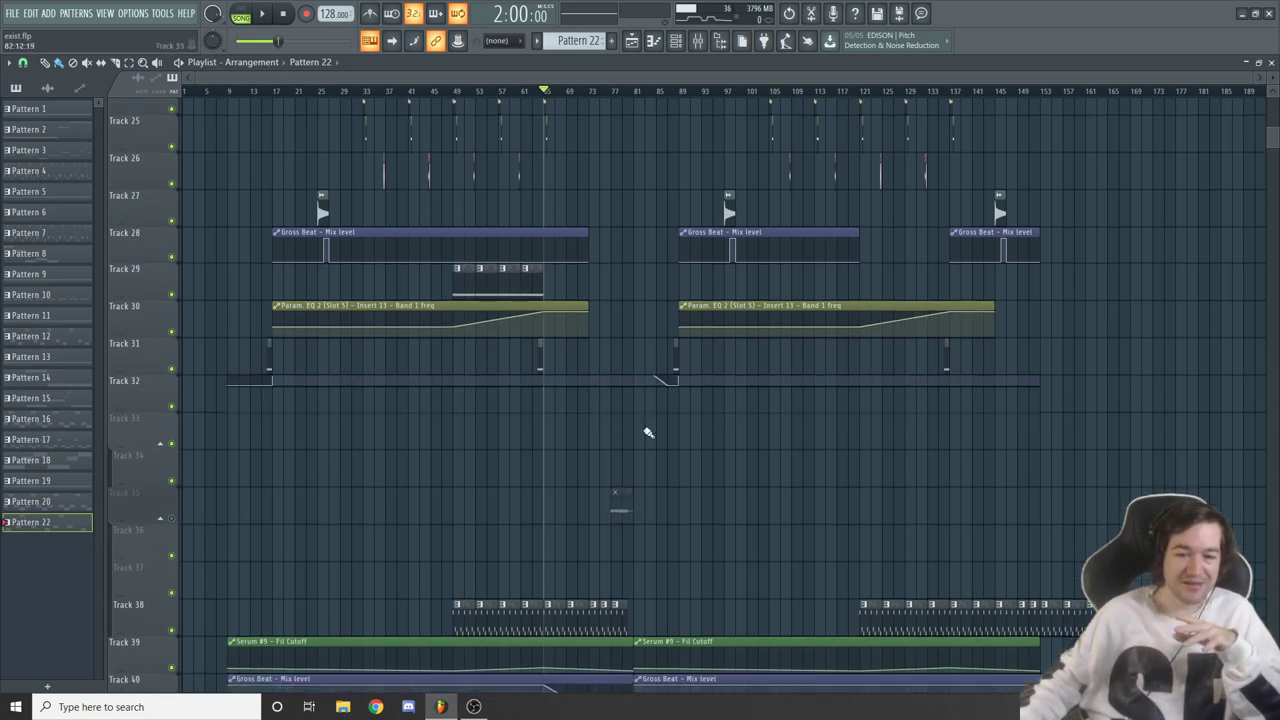
{"action": "scroll", "coordinate": [645, 437], "scroll_direction": "down", "scroll_amount": 3}
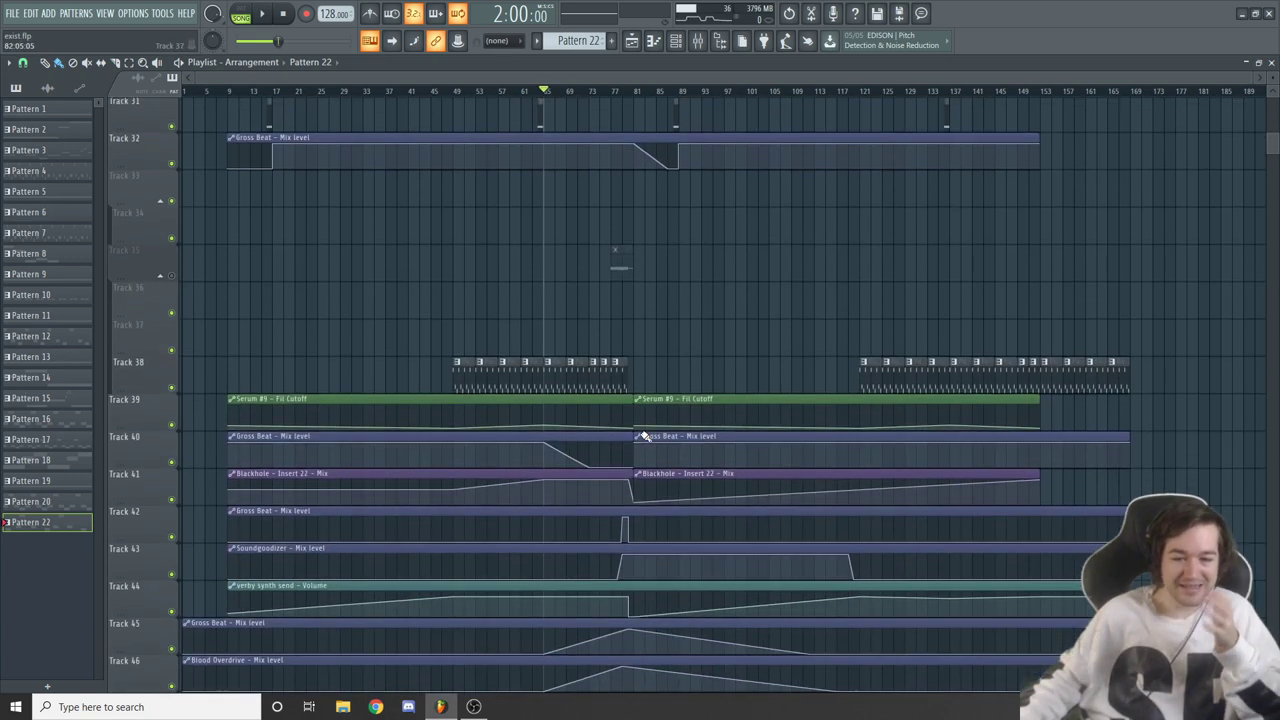
{"action": "scroll", "coordinate": [645, 437], "scroll_direction": "down", "scroll_amount": 4}
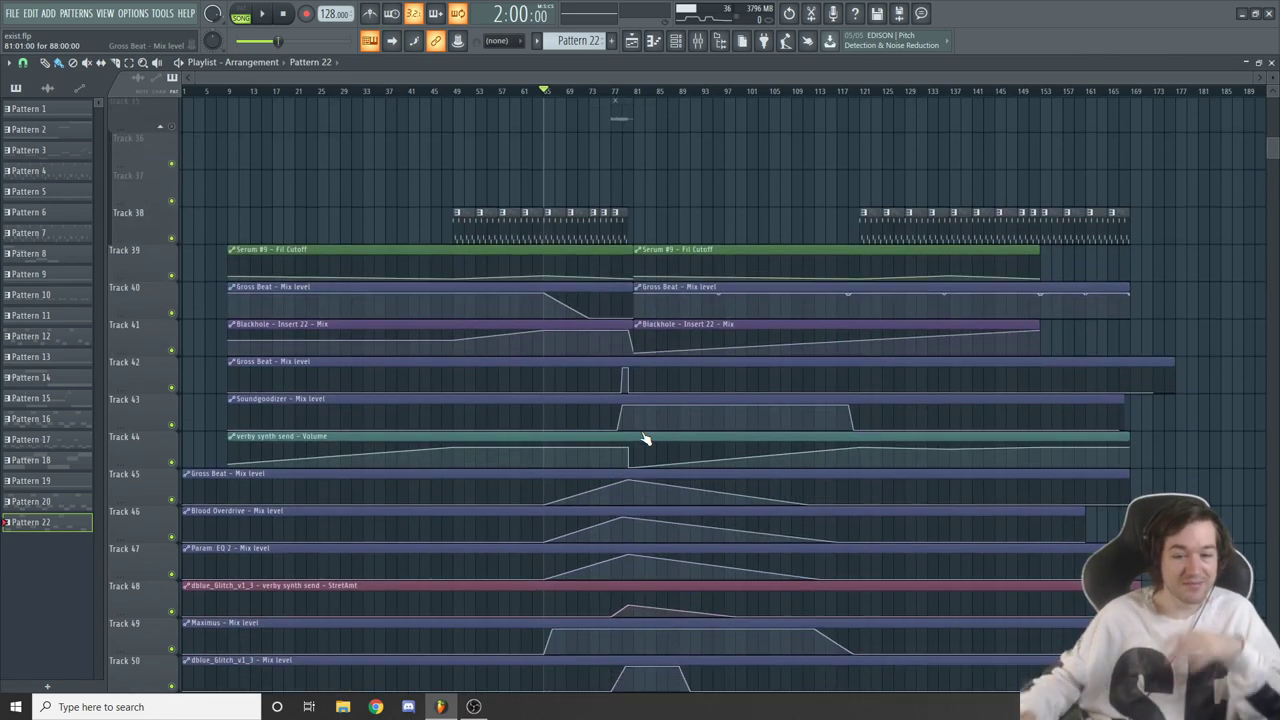
{"action": "scroll", "coordinate": [647, 434], "scroll_direction": "down", "scroll_amount": 2}
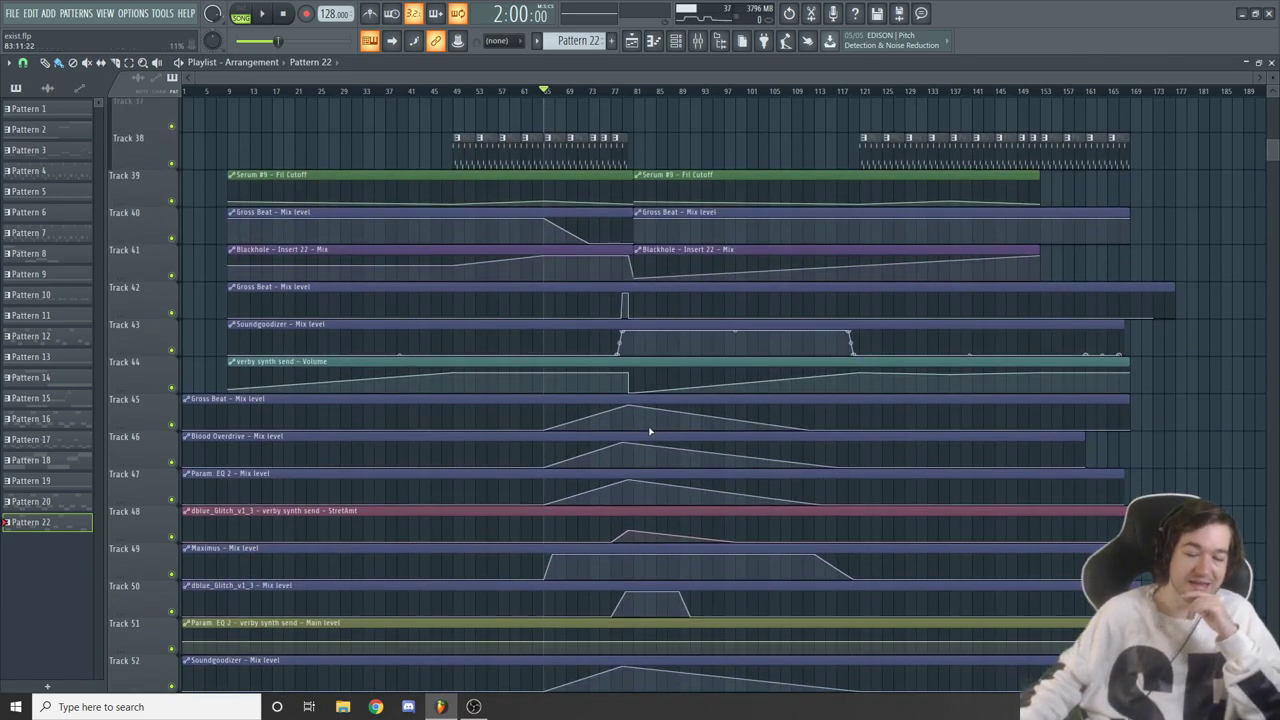
{"action": "scroll", "coordinate": [649, 431], "scroll_direction": "down", "scroll_amount": 12}
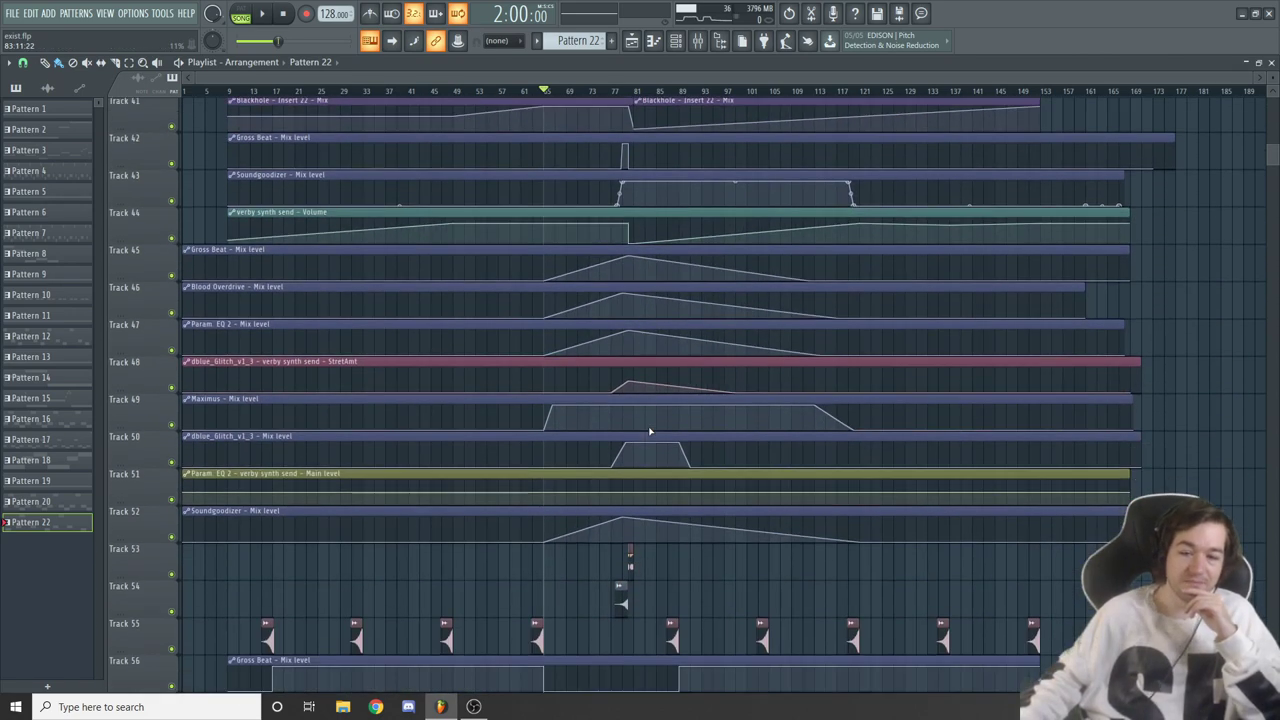
{"action": "scroll", "coordinate": [649, 431], "scroll_direction": "down", "scroll_amount": 1}
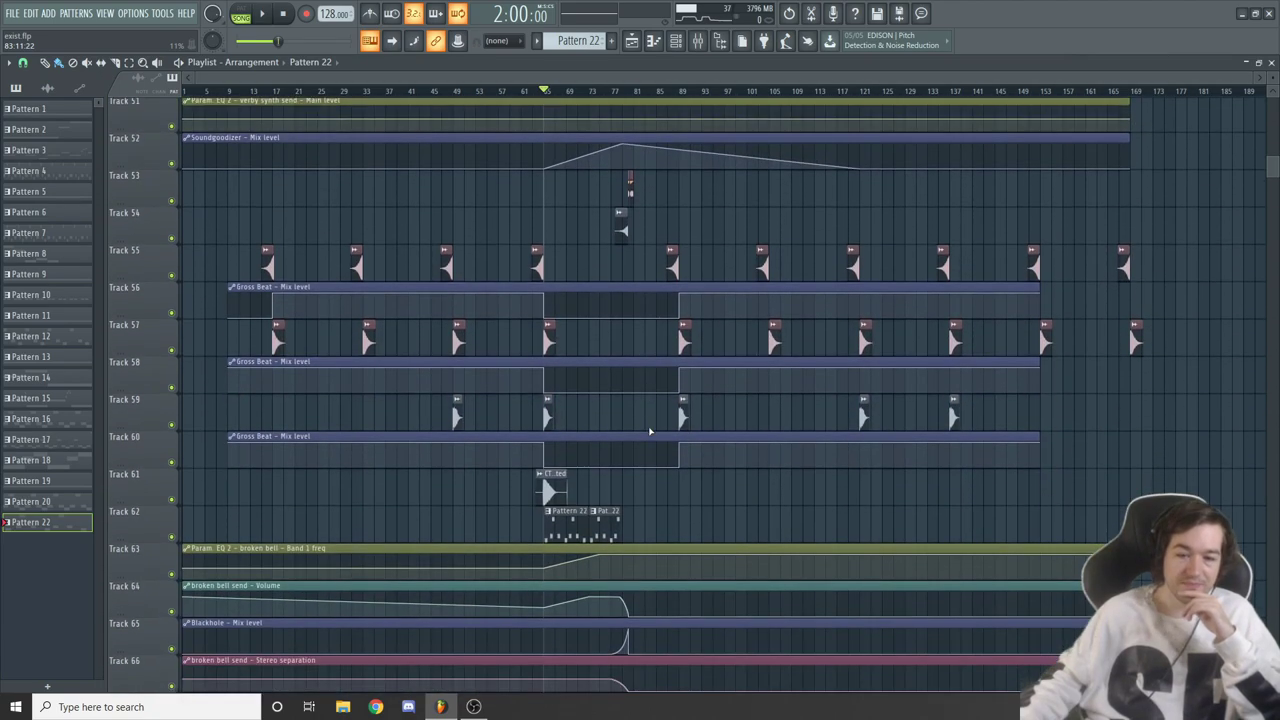
{"action": "scroll", "coordinate": [789, 471], "scroll_direction": "down", "scroll_amount": 4}
{"action": "scroll", "coordinate": [789, 471], "scroll_direction": "up", "scroll_amount": 20}
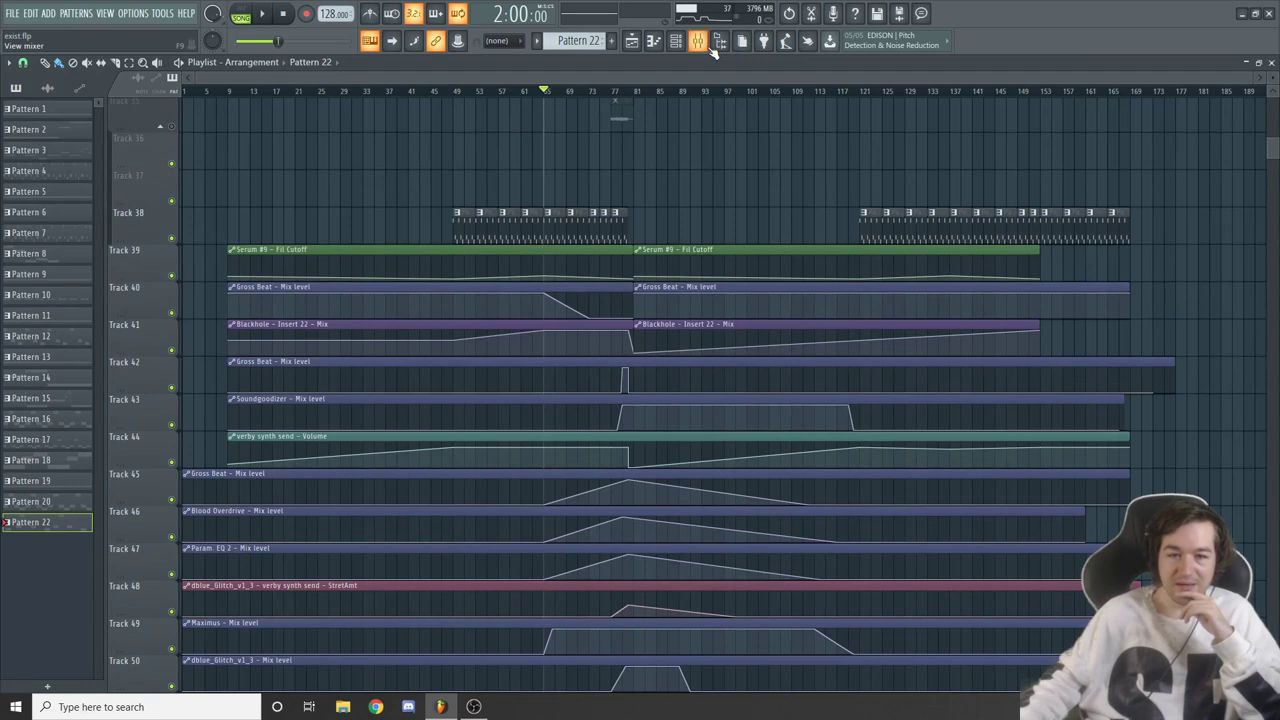
Inspect the mid band of the Maximus effect on mixer track Insert 3, and close the plugin
{"action": "left_click", "coordinate": [712, 50]}
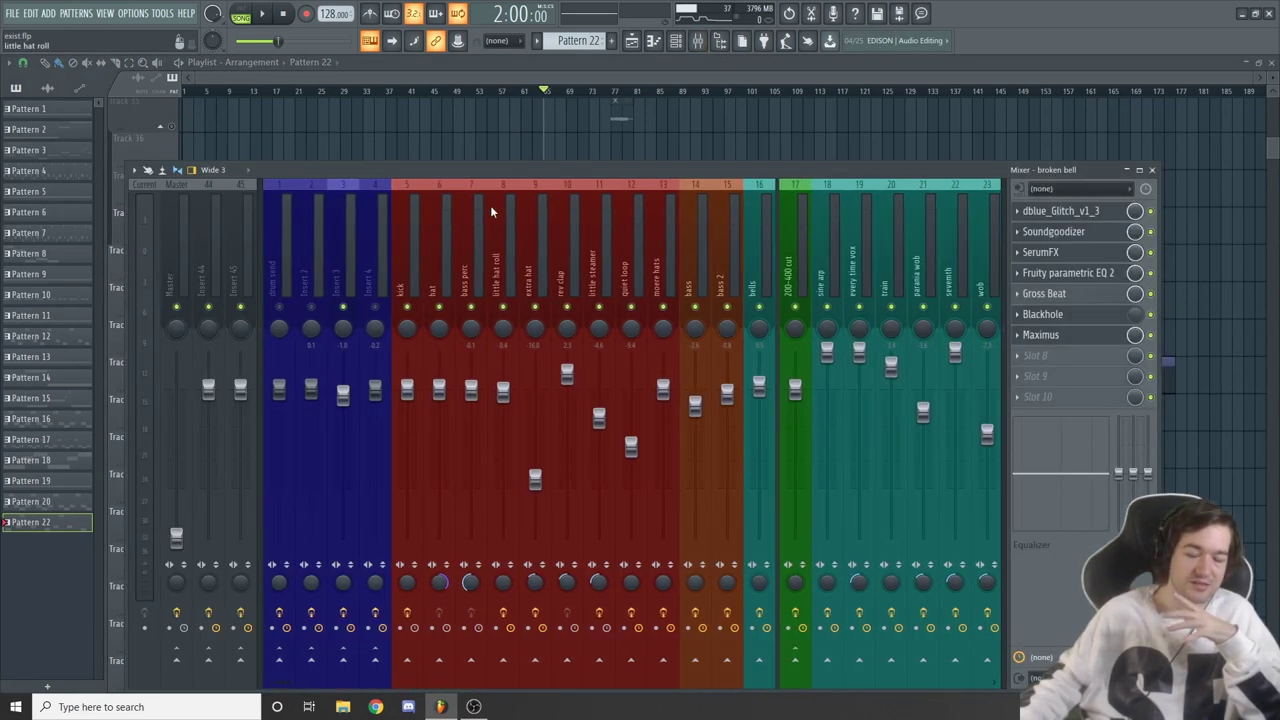
{"action": "left_click", "coordinate": [370, 283]}
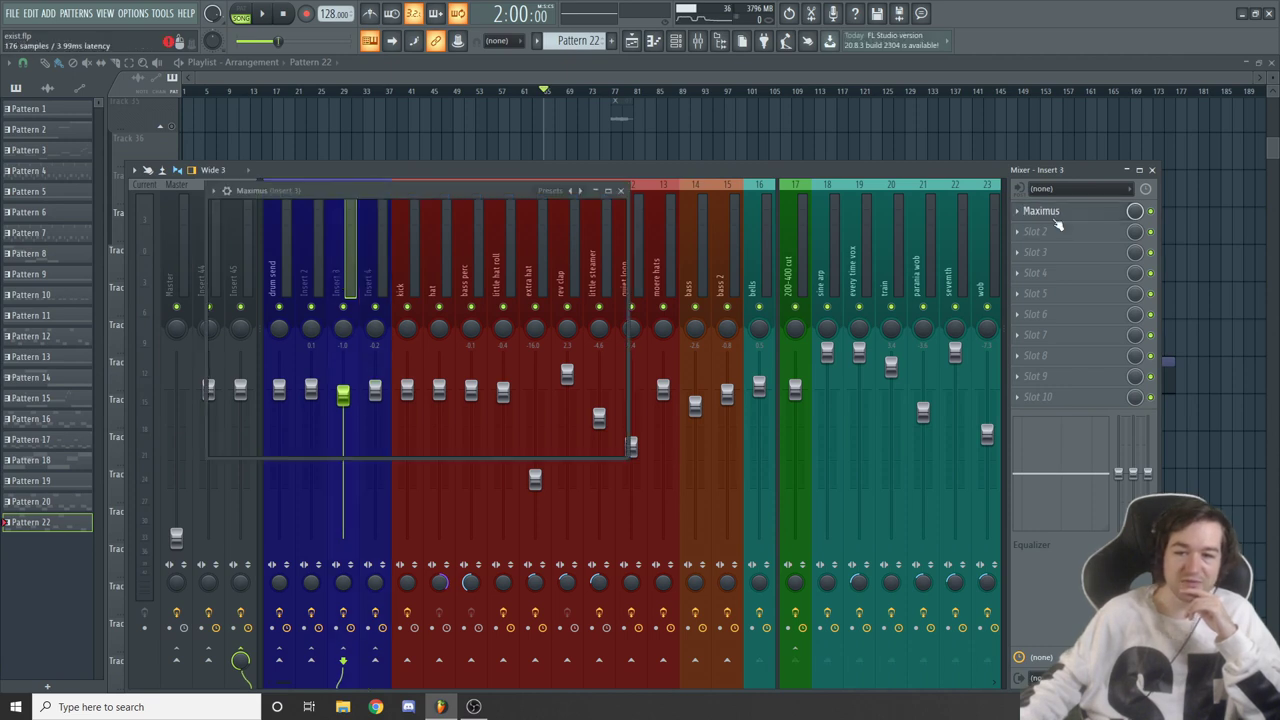
{"action": "left_click", "coordinate": [1096, 215]}
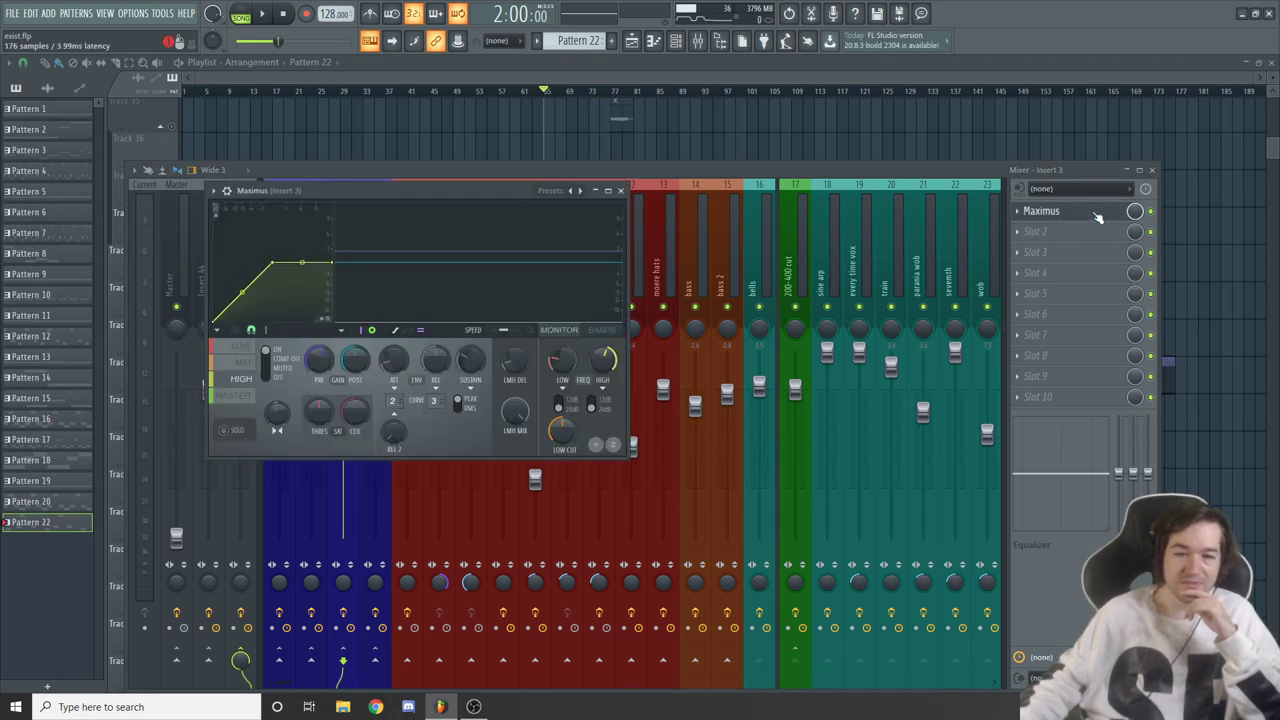
{"action": "left_click", "coordinate": [243, 362]}
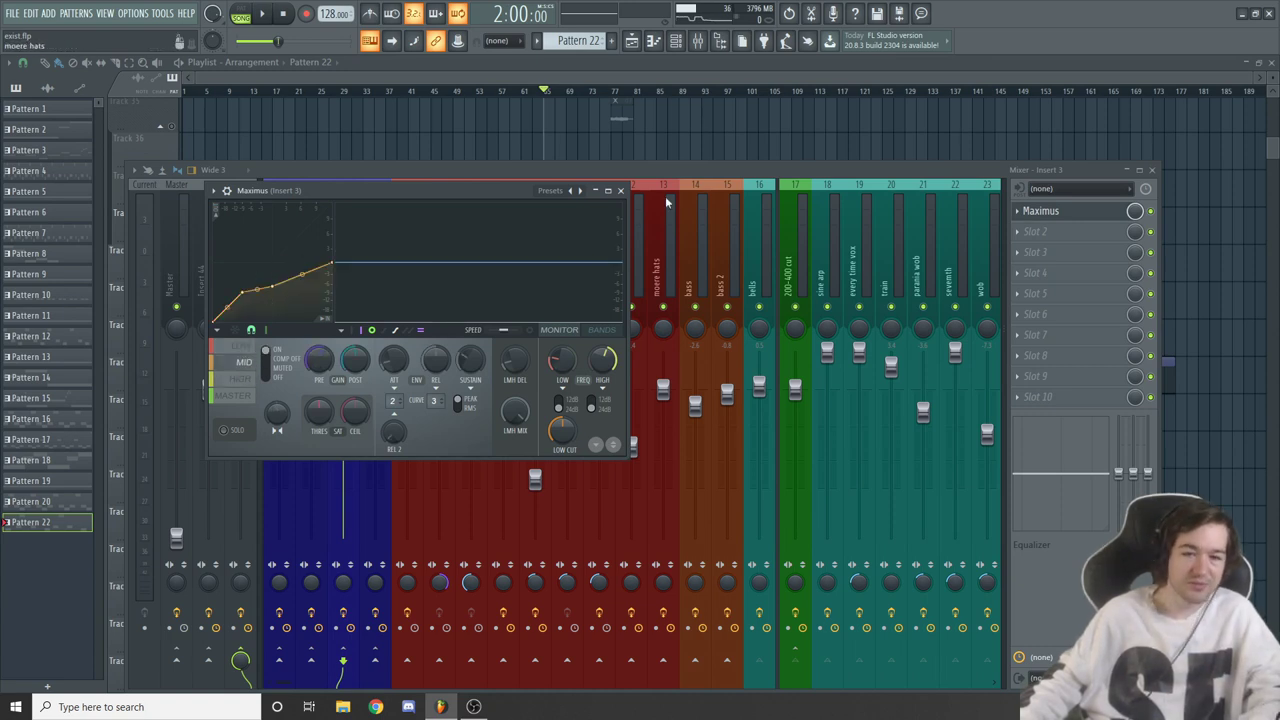
{"action": "left_click", "coordinate": [622, 190]}
Inspect the low, mid and high bands of Maximus on mixer track Insert 2, and close the plugin
{"action": "left_click", "coordinate": [318, 265]}
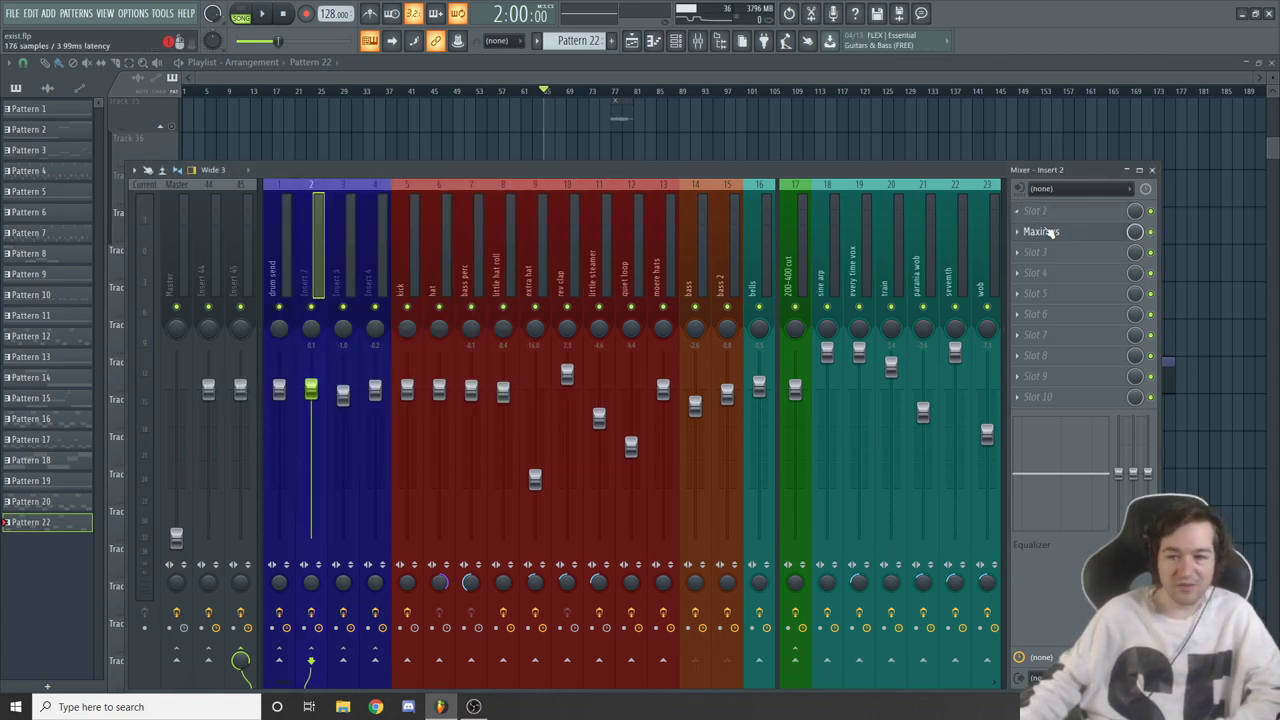
{"action": "double_click", "coordinate": [1040, 231]}
{"action": "left_click", "coordinate": [1066, 234]}
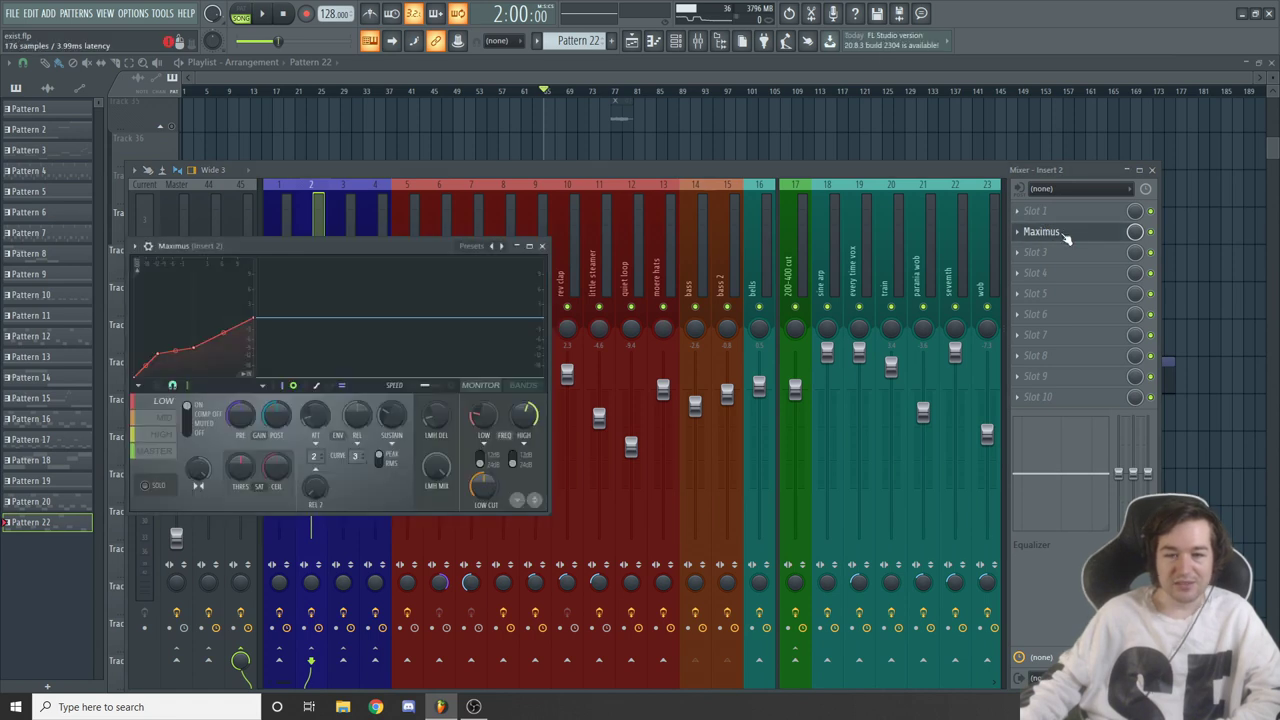
{"action": "left_click", "coordinate": [163, 418]}
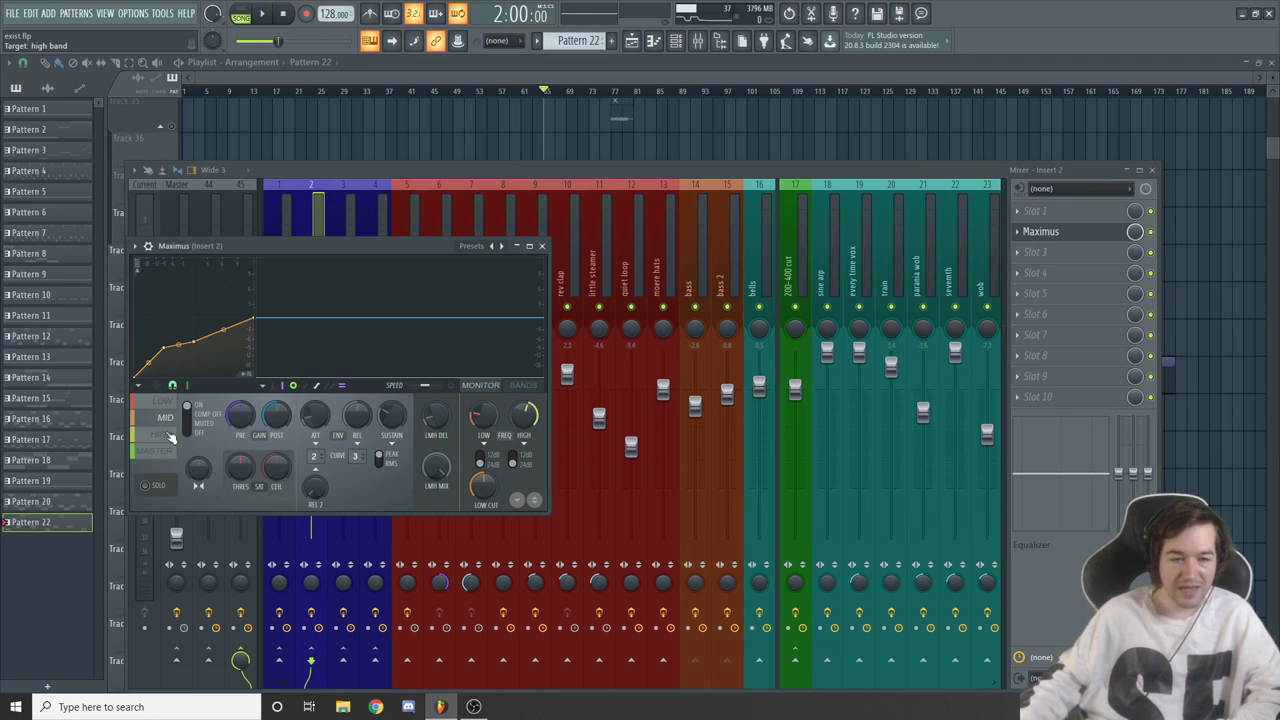
{"action": "left_click", "coordinate": [170, 438]}
{"action": "left_click", "coordinate": [541, 245]}
Inspect the Transient x64 attack and sustain settings on the drum send mixer track, and close the plugin
{"action": "key", "text": "Left"}
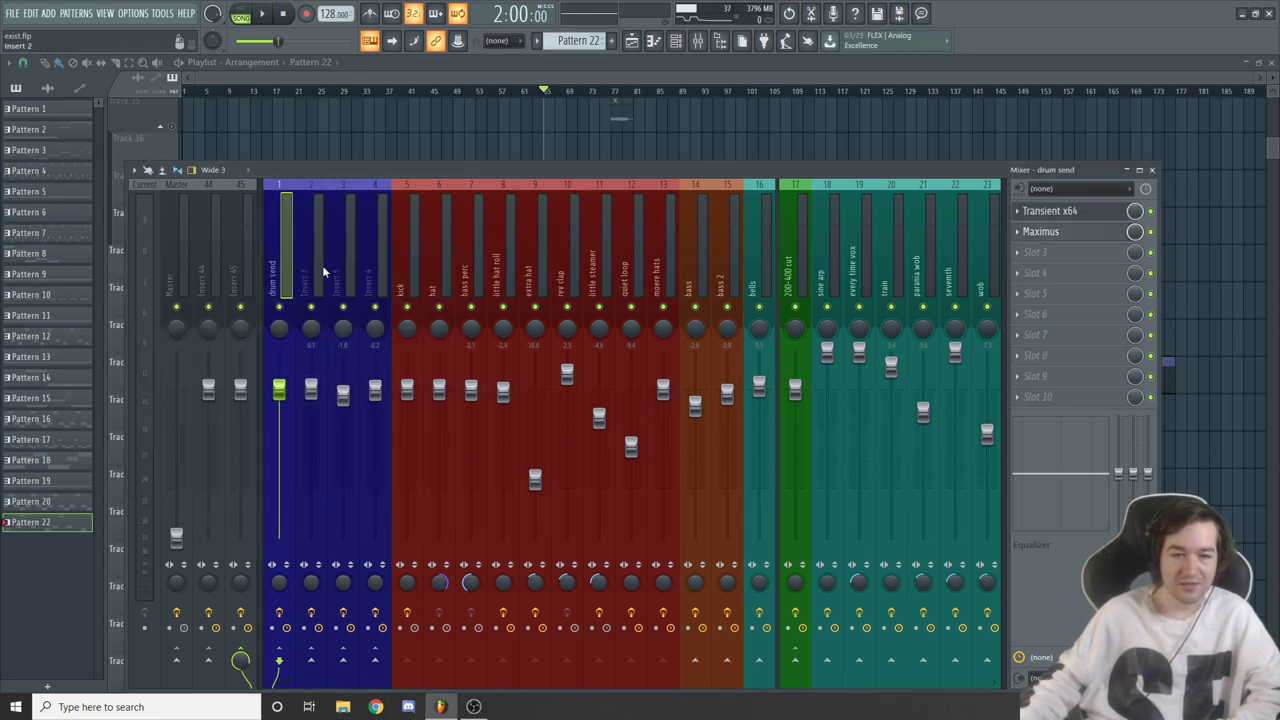
{"action": "left_click", "coordinate": [1064, 211]}
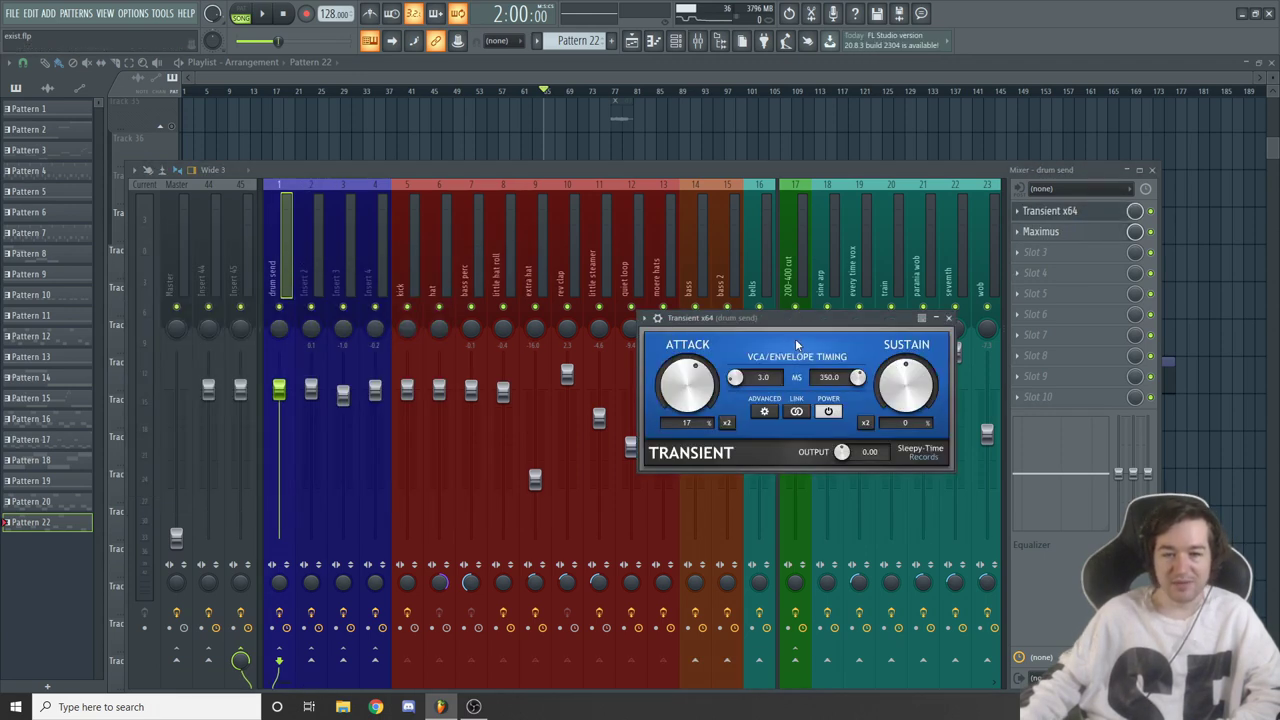
{"action": "left_click_drag", "start_coordinate": [710, 363], "coordinate": [645, 363]}
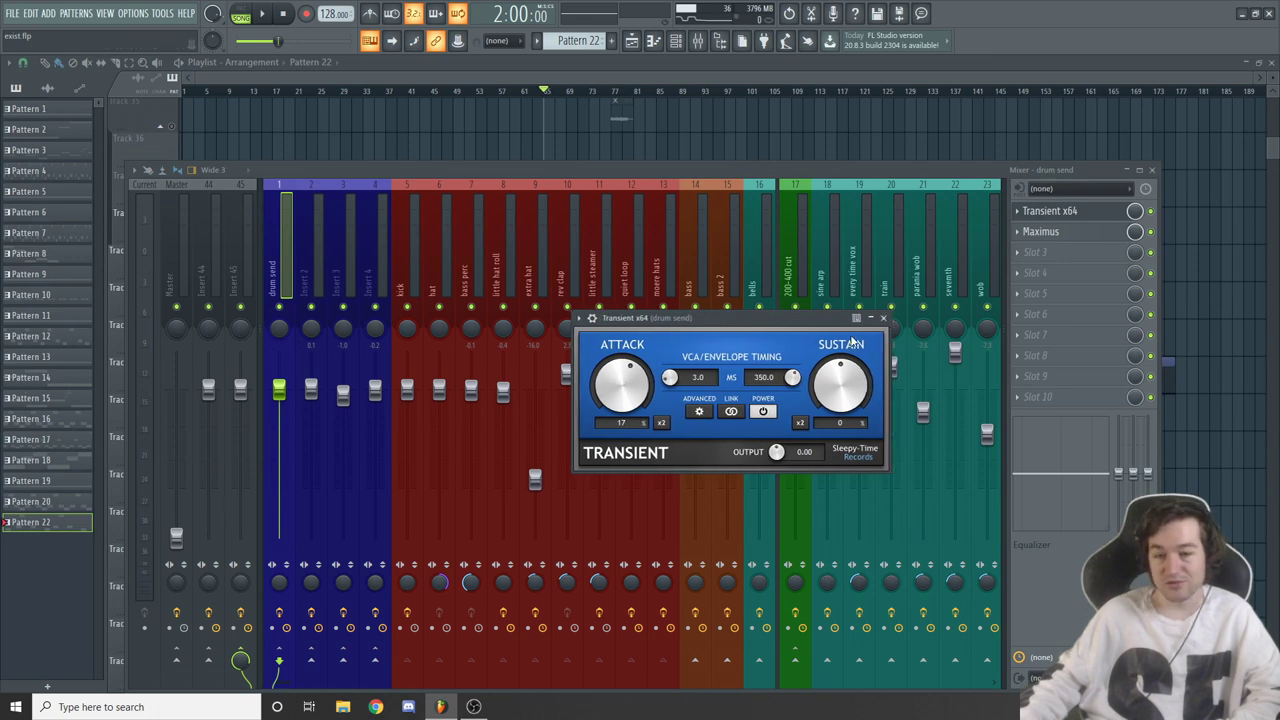
{"action": "left_click", "coordinate": [883, 317]}
Inspect the low and high bands of Maximus on the drum send mixer track, and close the plugin
{"action": "left_click", "coordinate": [1041, 231]}
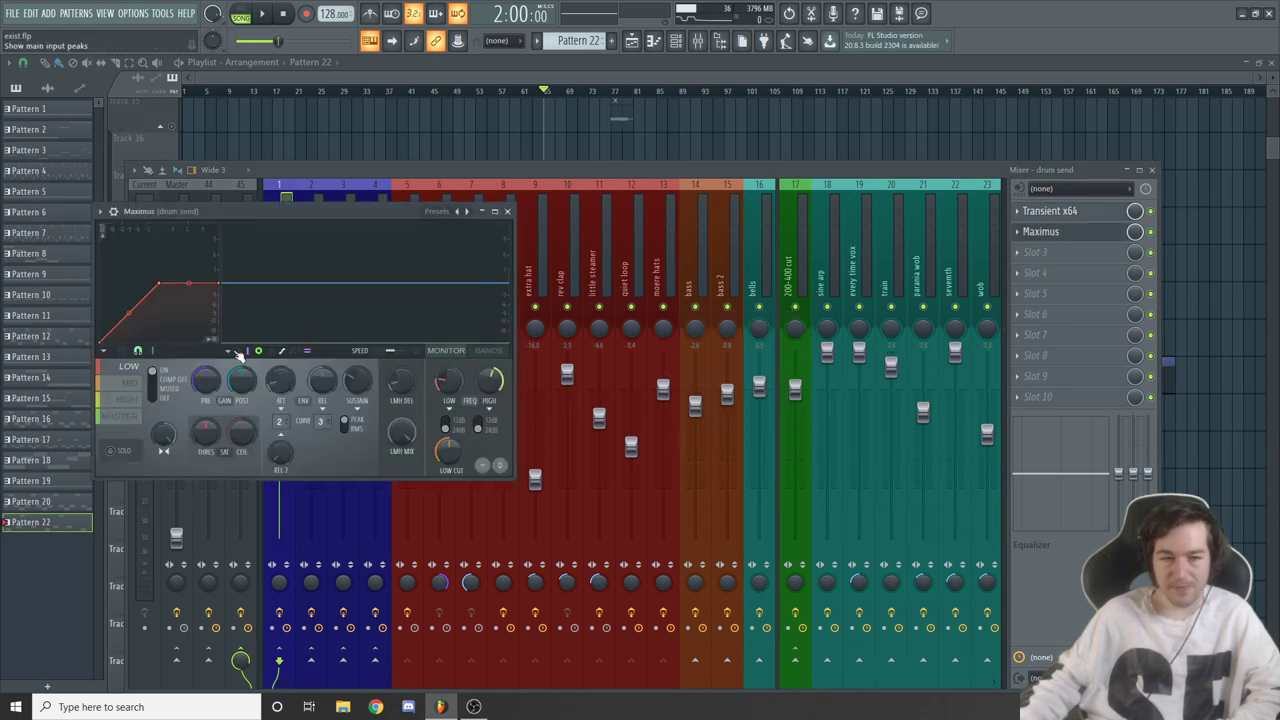
{"action": "left_click", "coordinate": [128, 399]}
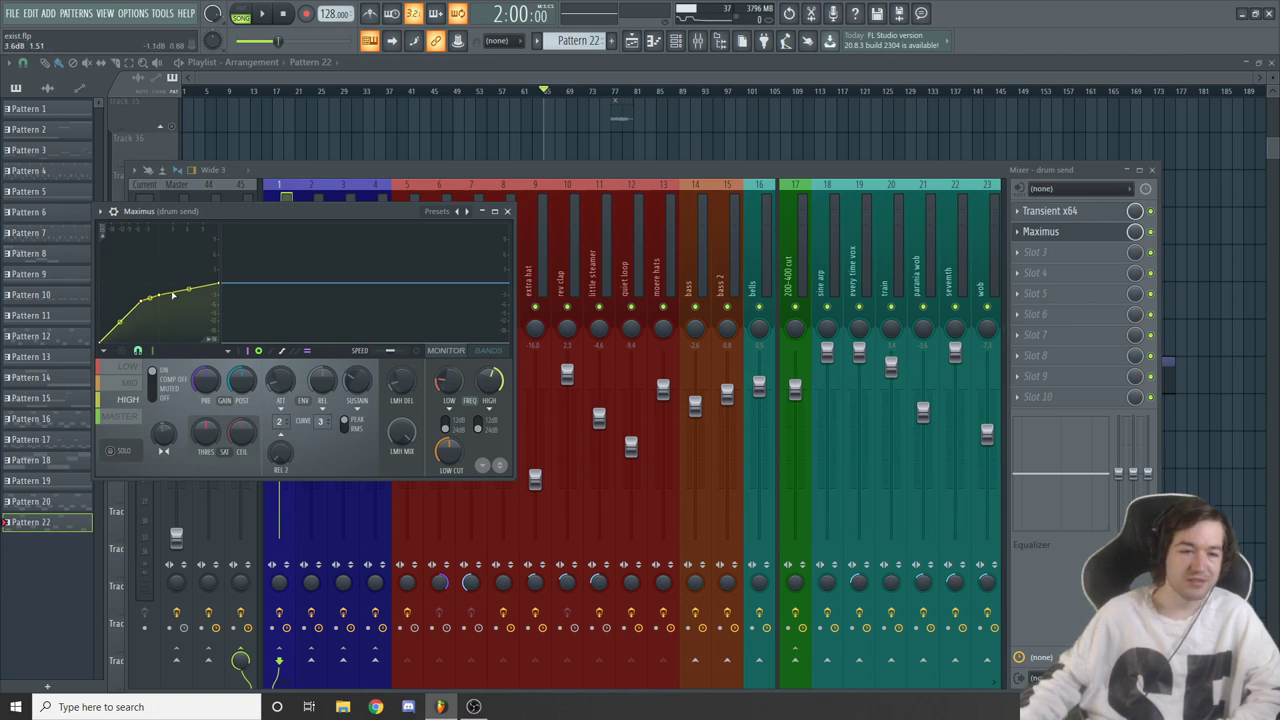
{"action": "left_click", "coordinate": [511, 212]}
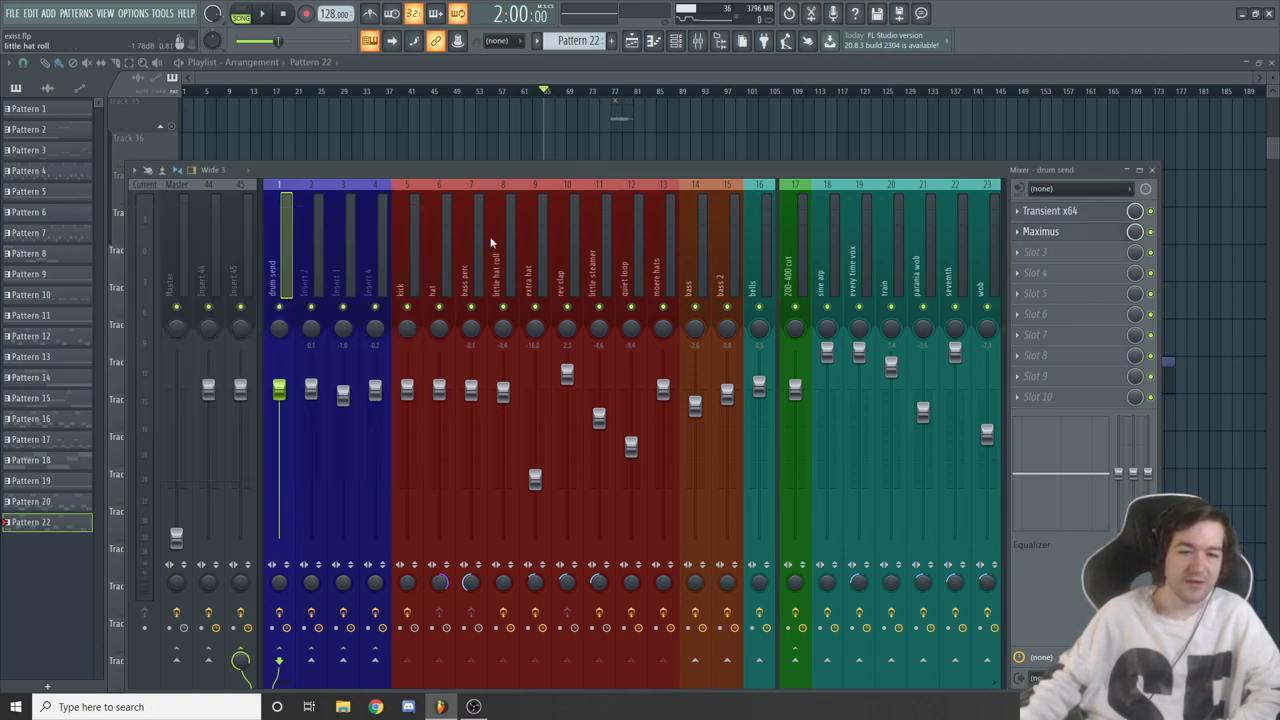
Inspect the low and mid band compression curves of Maximus on mixer track Insert 45
{"action": "left_click", "coordinate": [240, 256]}
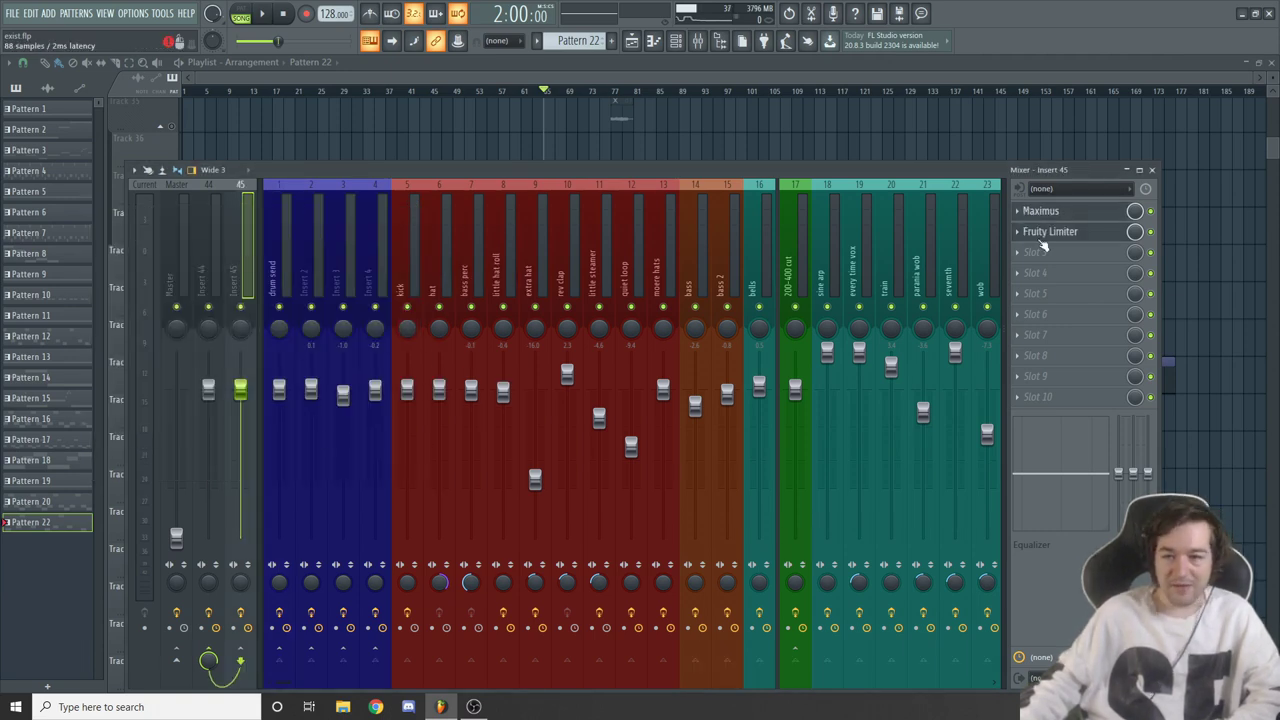
{"action": "left_click", "coordinate": [1040, 211]}
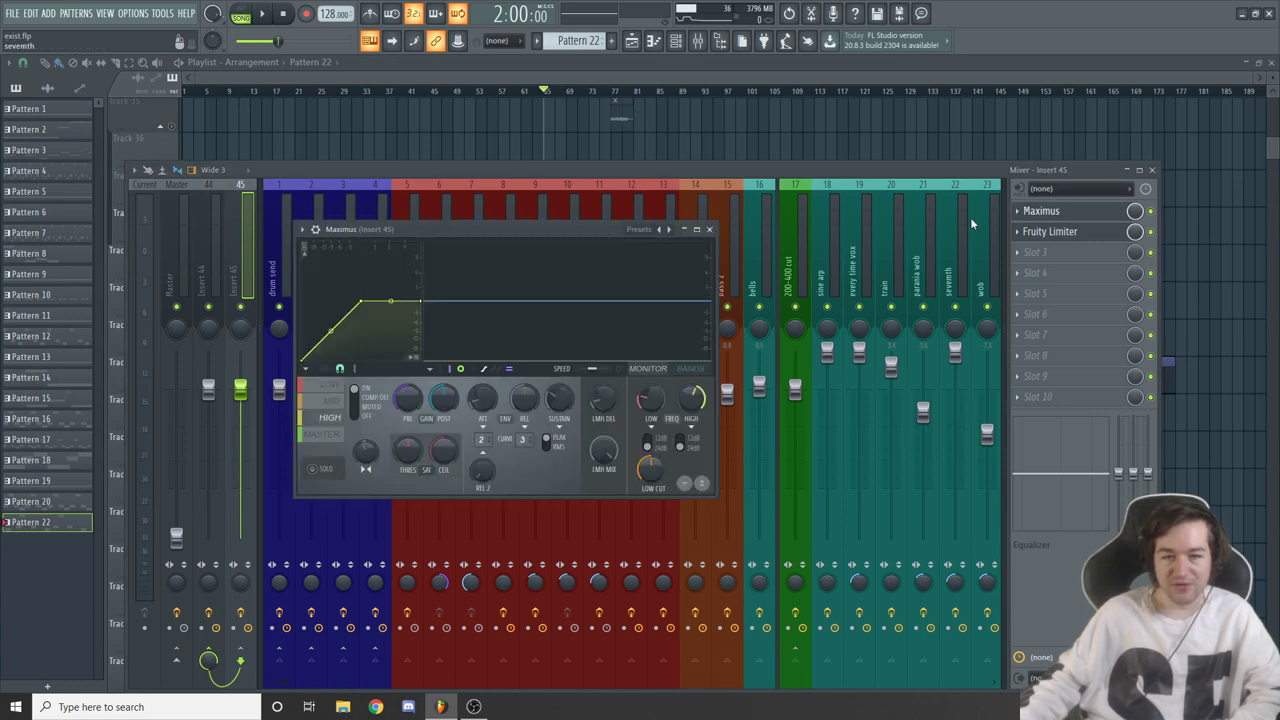
{"action": "left_click", "coordinate": [323, 401]}
{"action": "left_click", "coordinate": [326, 388]}
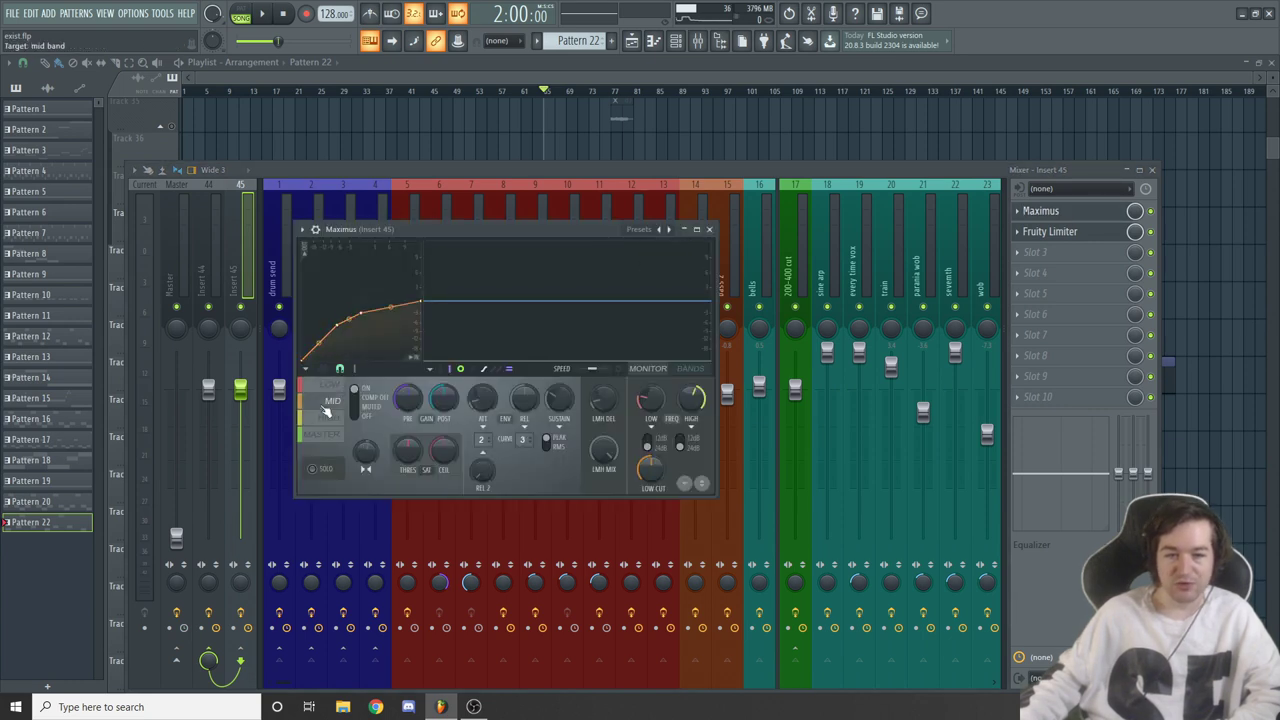
{"action": "left_click", "coordinate": [327, 401]}
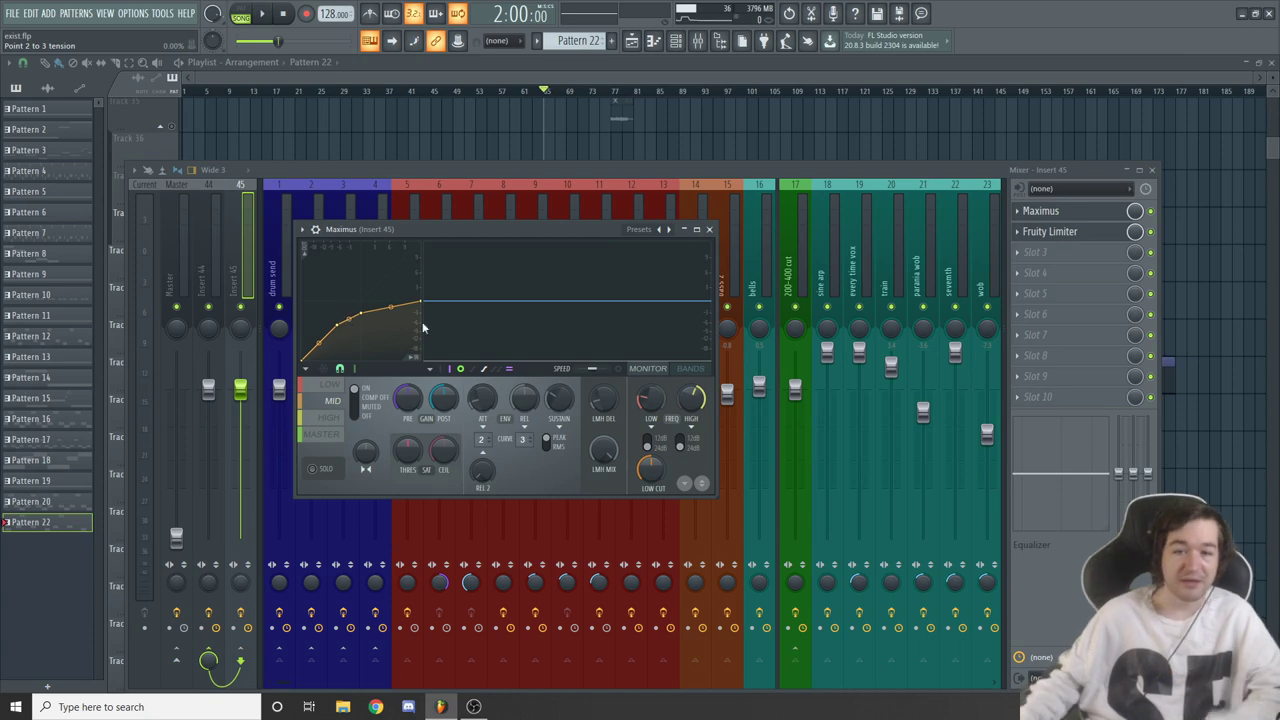
Check the 200-400 cut mixer track, and return to Insert 45's Maximus to view its high band
{"action": "left_click", "coordinate": [797, 255]}
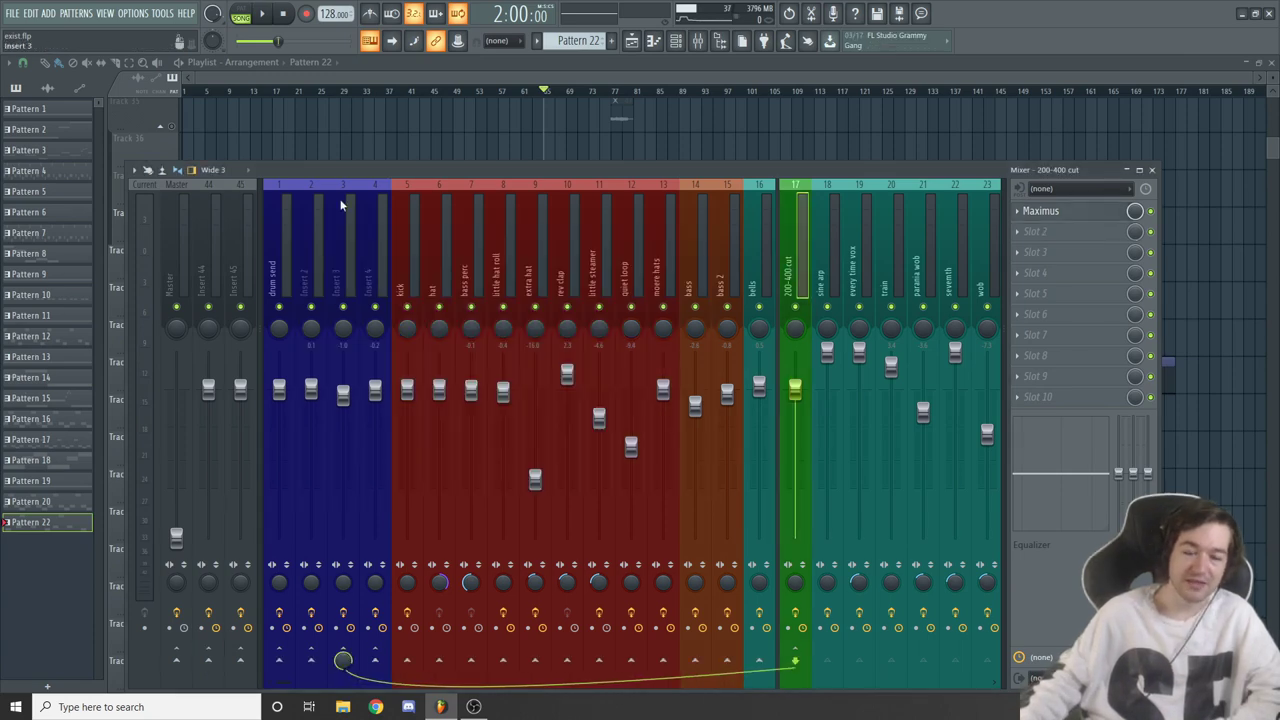
{"action": "left_click_drag", "start_coordinate": [380, 172], "coordinate": [360, 252]}
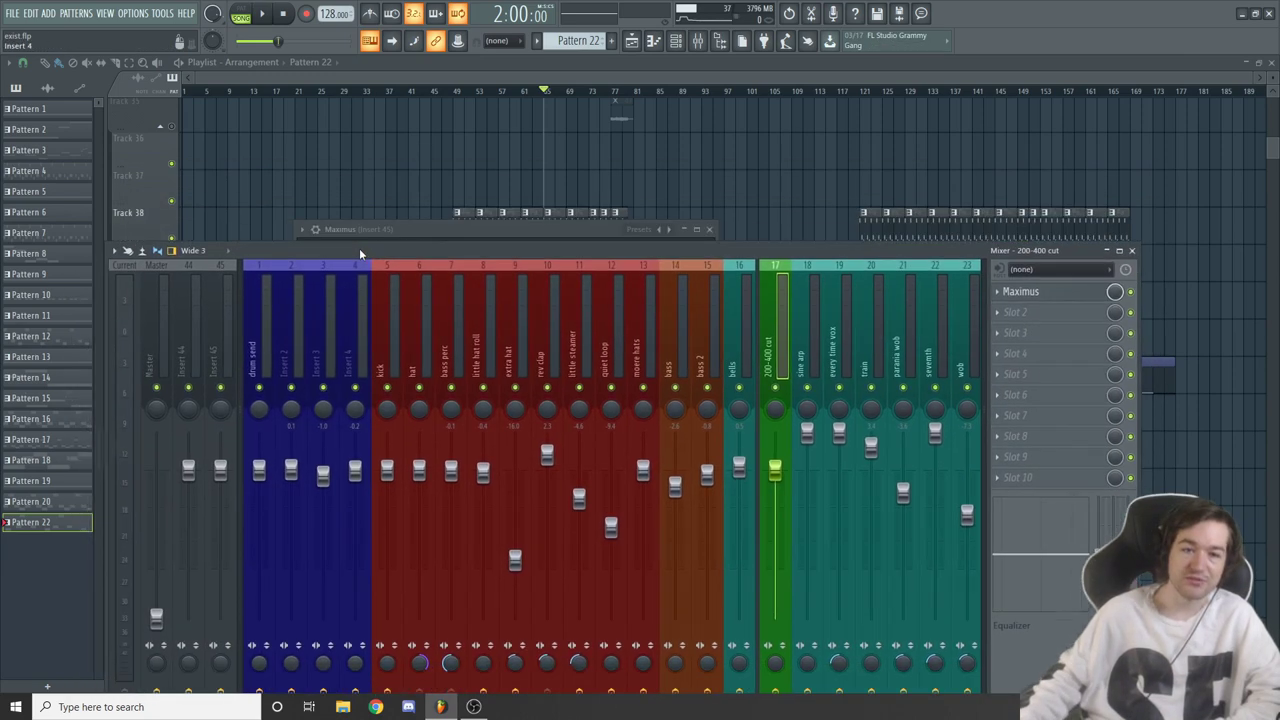
{"action": "left_click", "coordinate": [531, 230]}
{"action": "left_click", "coordinate": [333, 414]}
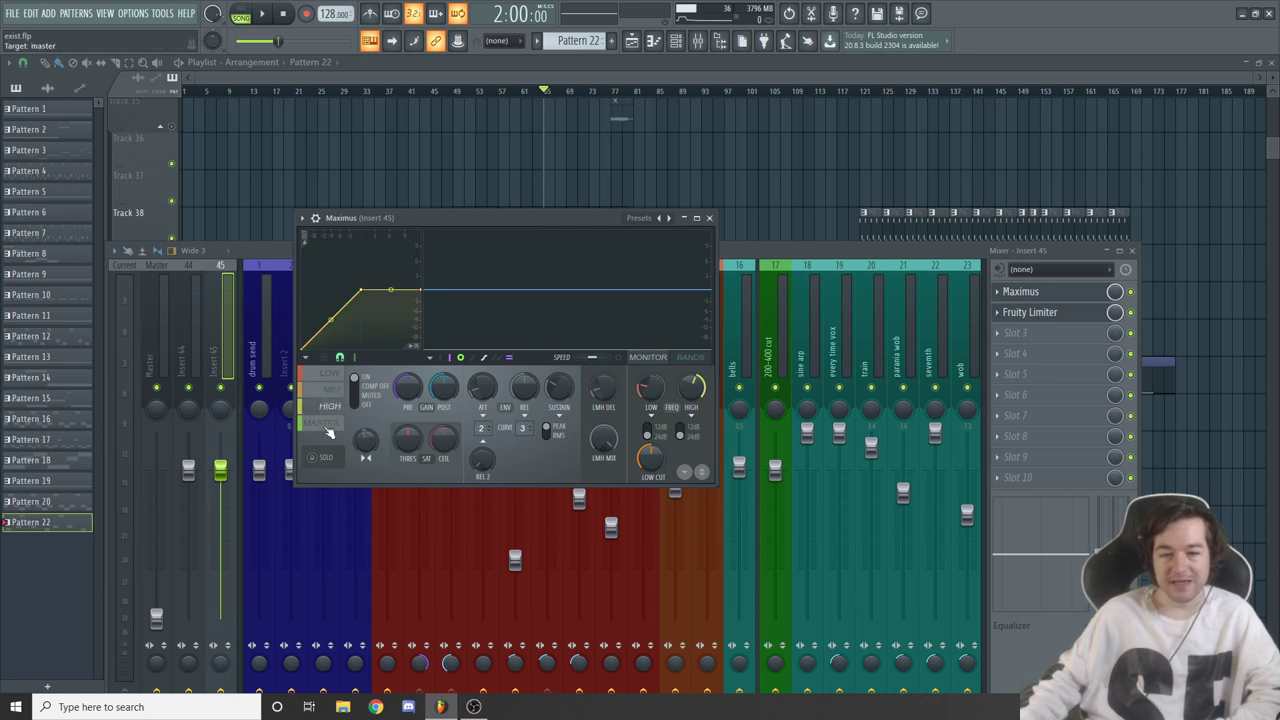
Close Maximus and open Newfangled Elevate on mixer track Insert 44, placing its window clear for viewing
{"action": "left_click", "coordinate": [710, 218]}
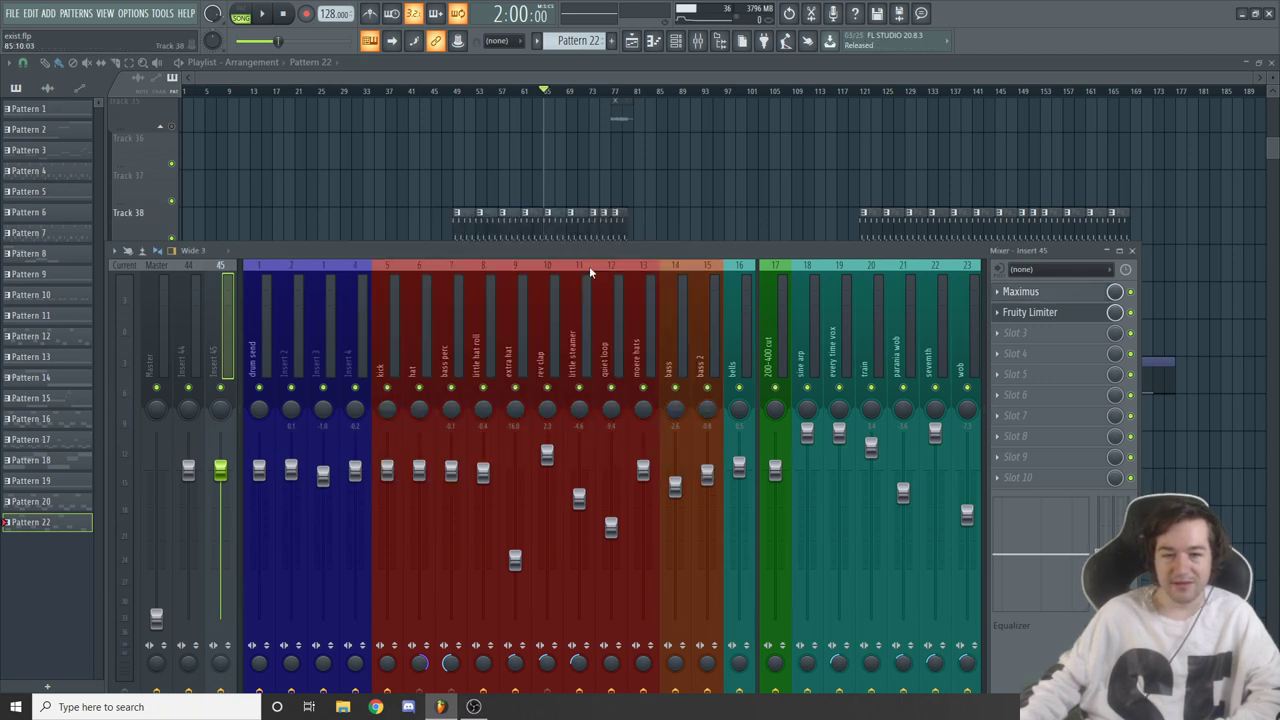
{"action": "key", "text": "Left"}
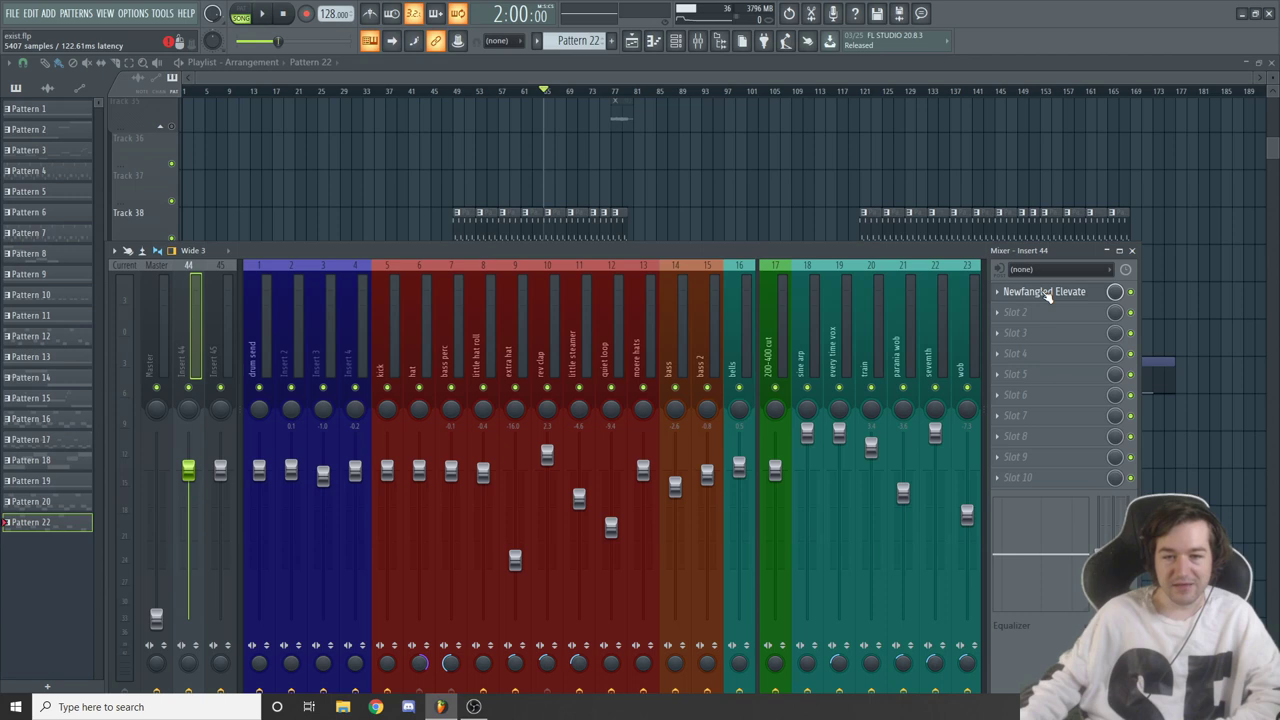
{"action": "left_click", "coordinate": [1047, 293]}
{"action": "left_click_drag", "start_coordinate": [608, 142], "coordinate": [694, 102]}
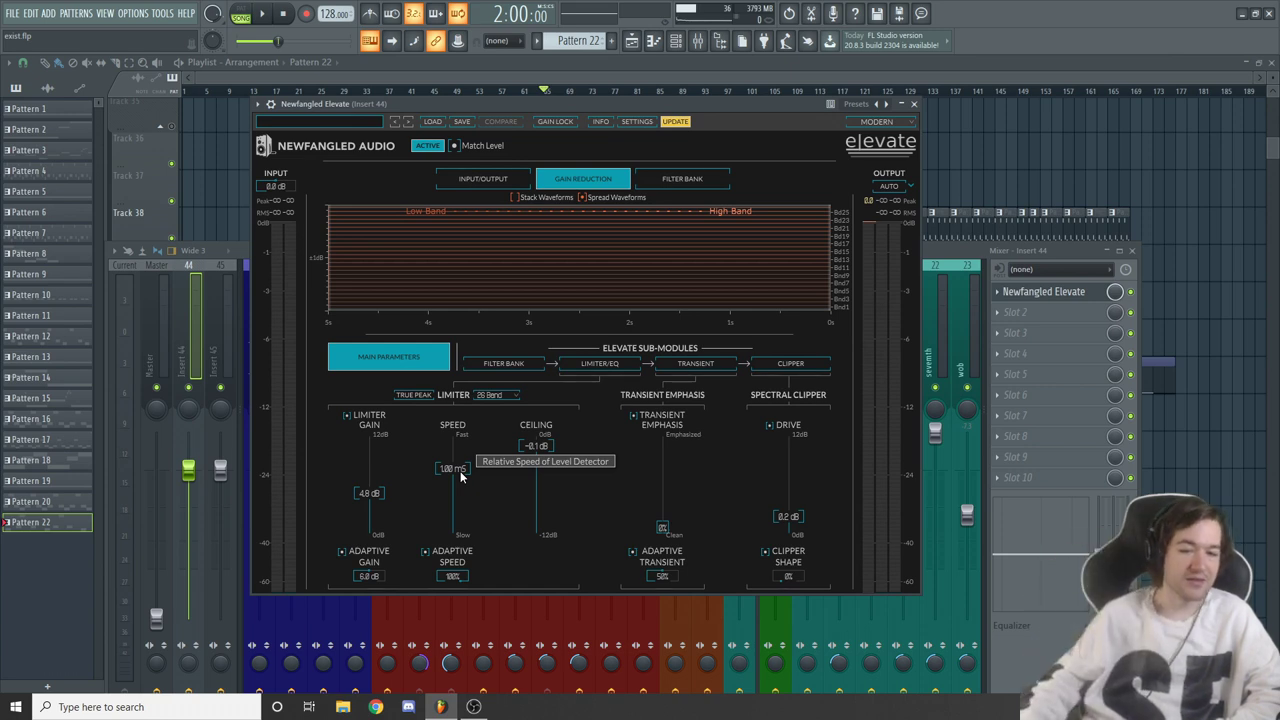
Try faster and slower limiter speeds in Elevate, restore the speed to 1.00 ms, and close the plugin
{"action": "left_click_drag", "start_coordinate": [460, 471], "coordinate": [472, 425]}
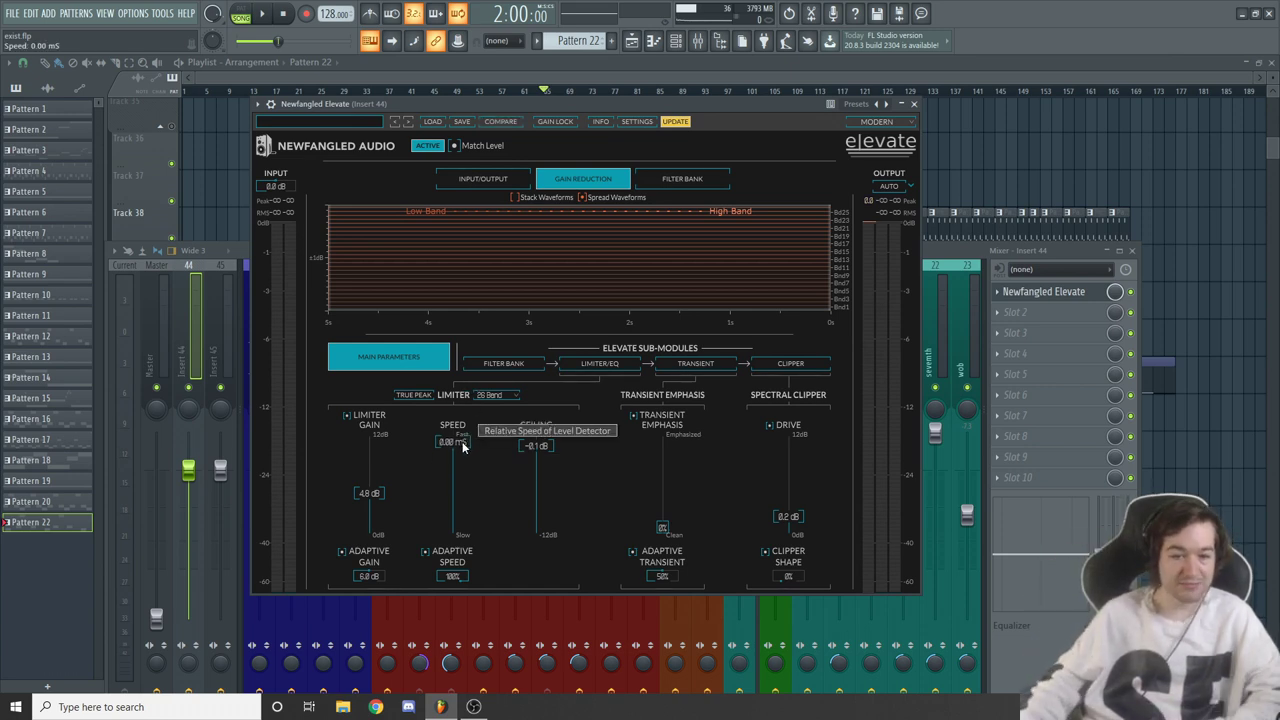
{"action": "left_click_drag", "start_coordinate": [462, 443], "coordinate": [470, 588]}
{"action": "left_click_drag", "start_coordinate": [455, 500], "coordinate": [480, 409]}
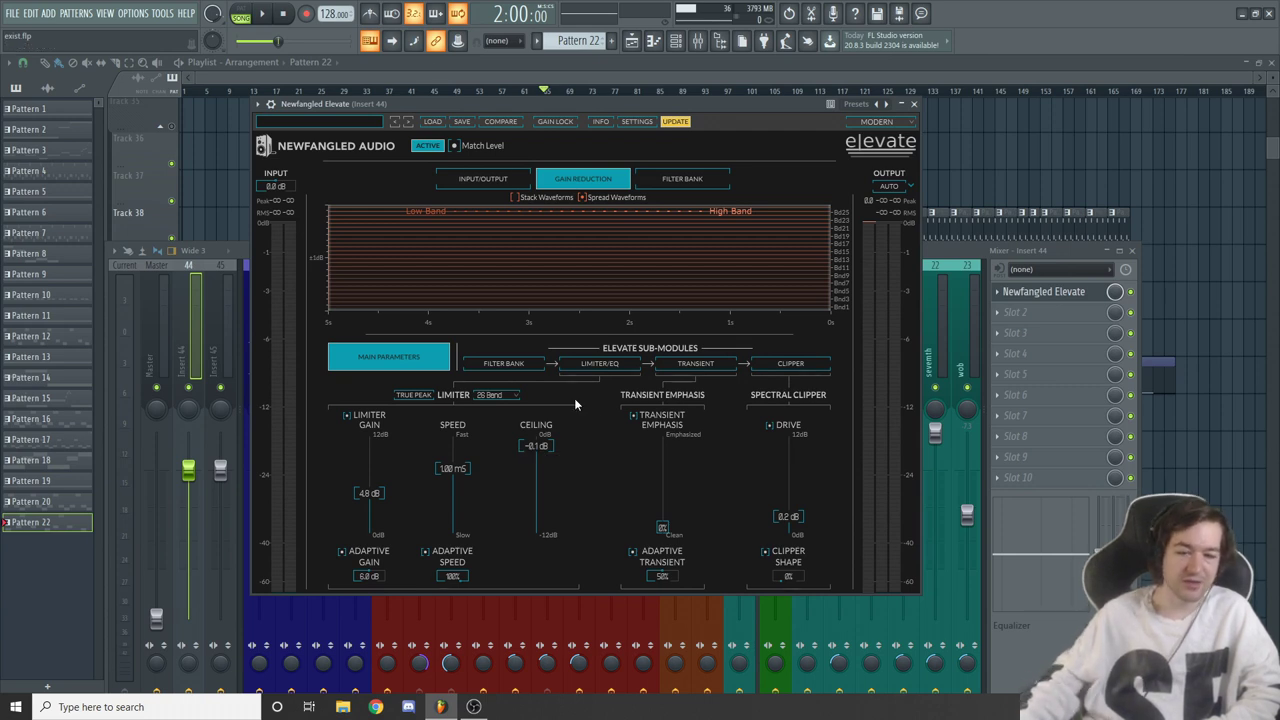
{"action": "left_click", "coordinate": [914, 104]}
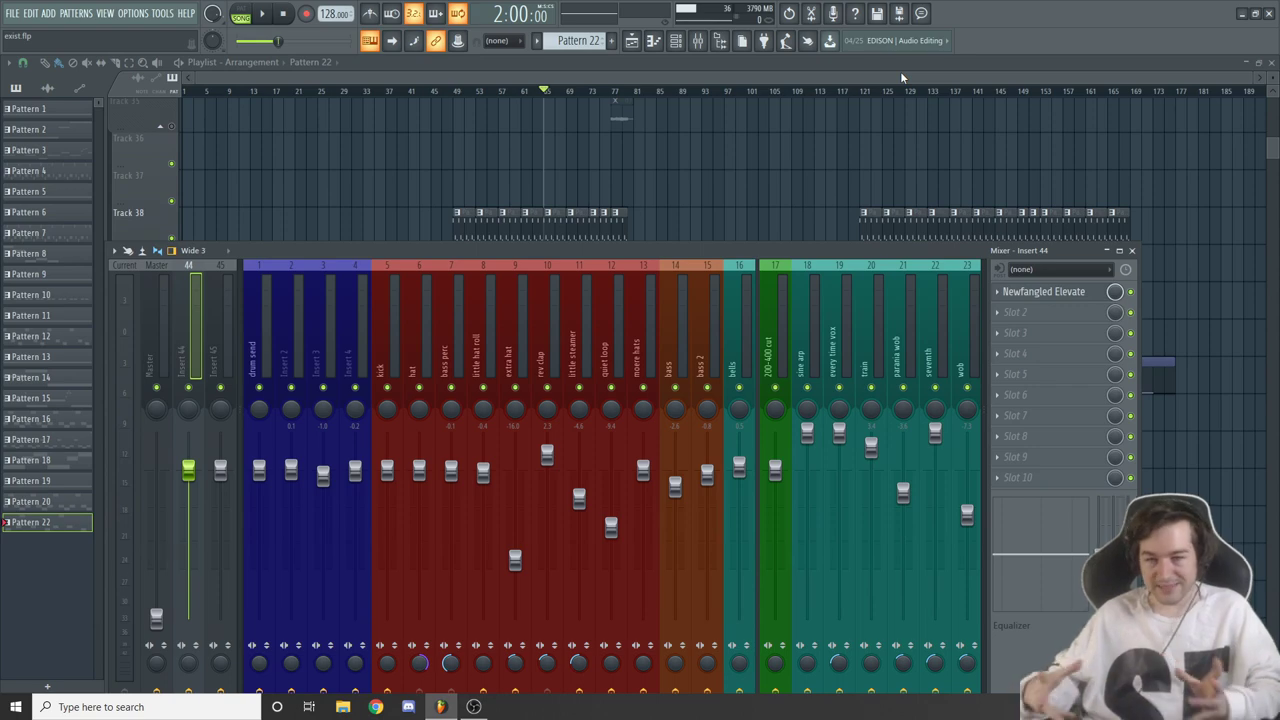
Hide the mixer and review the automation and sample clips on the lower playlist tracks, from Track 43 to Track 65
{"action": "key", "text": "F9"}
{"action": "scroll", "coordinate": [620, 363], "scroll_direction": "down", "scroll_amount": 8}
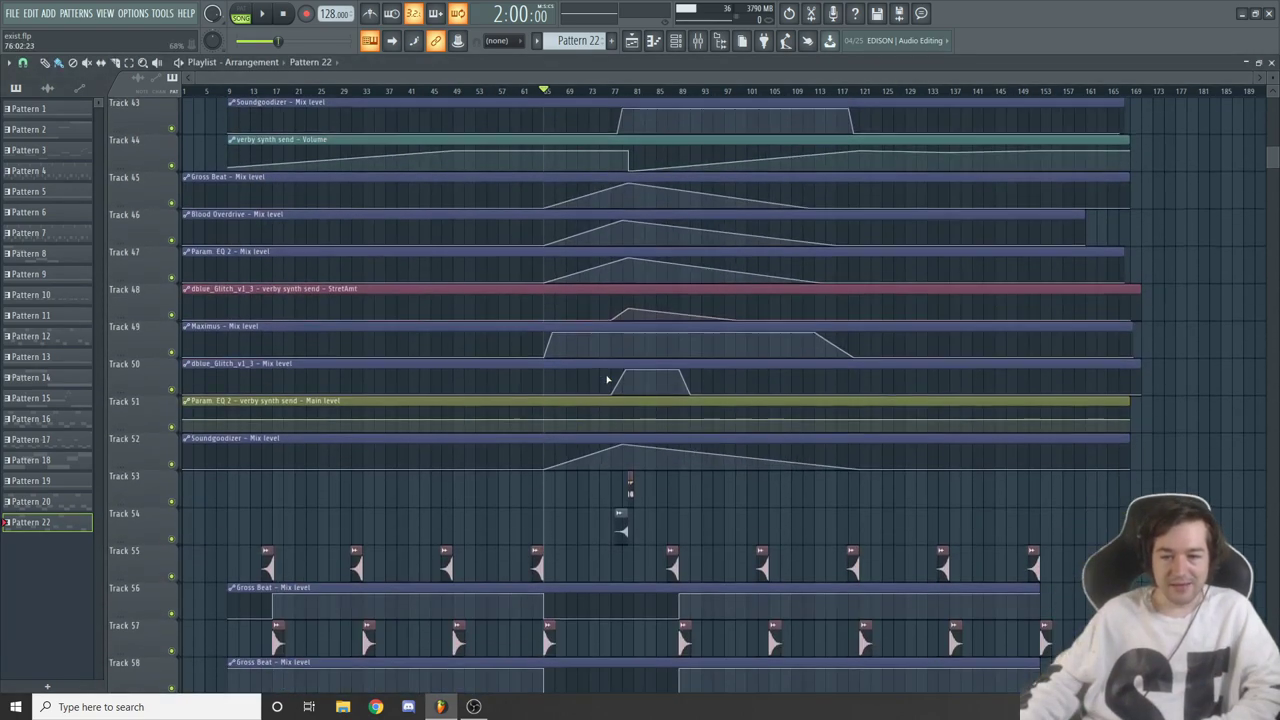
{"action": "scroll", "coordinate": [607, 379], "scroll_direction": "down", "scroll_amount": 4}
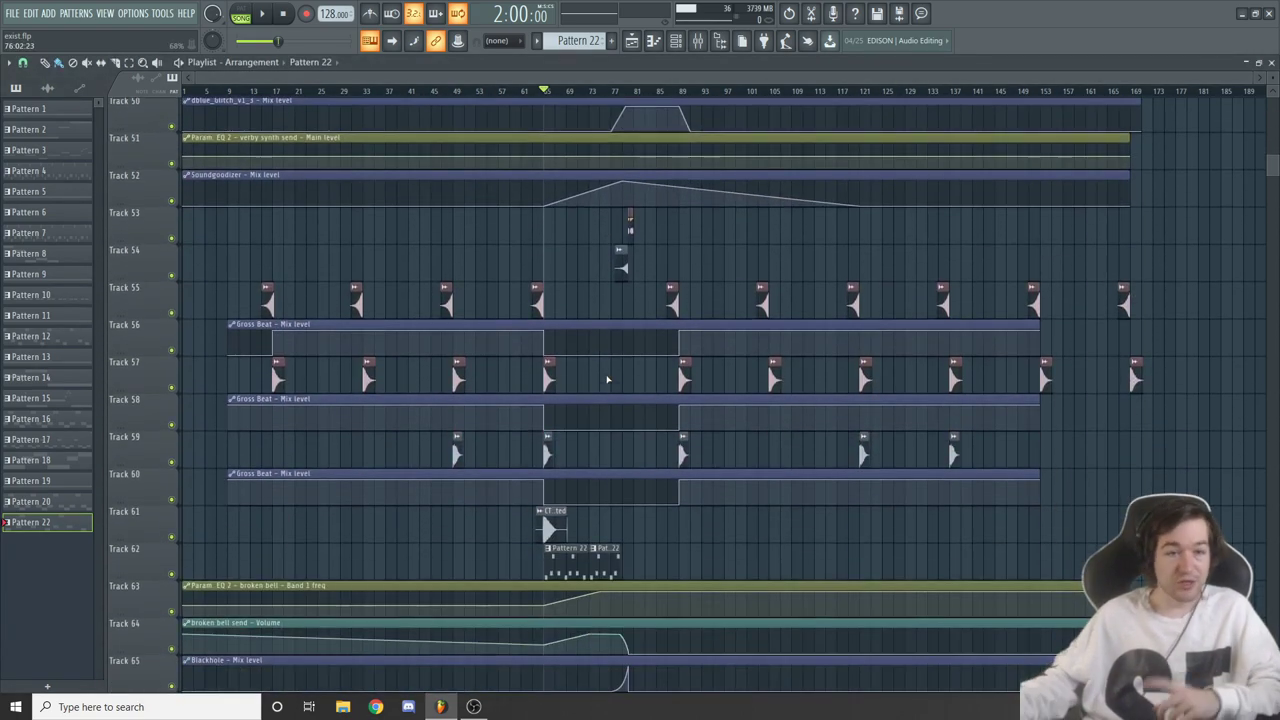
{"action": "scroll", "coordinate": [607, 379], "scroll_direction": "up", "scroll_amount": 20}
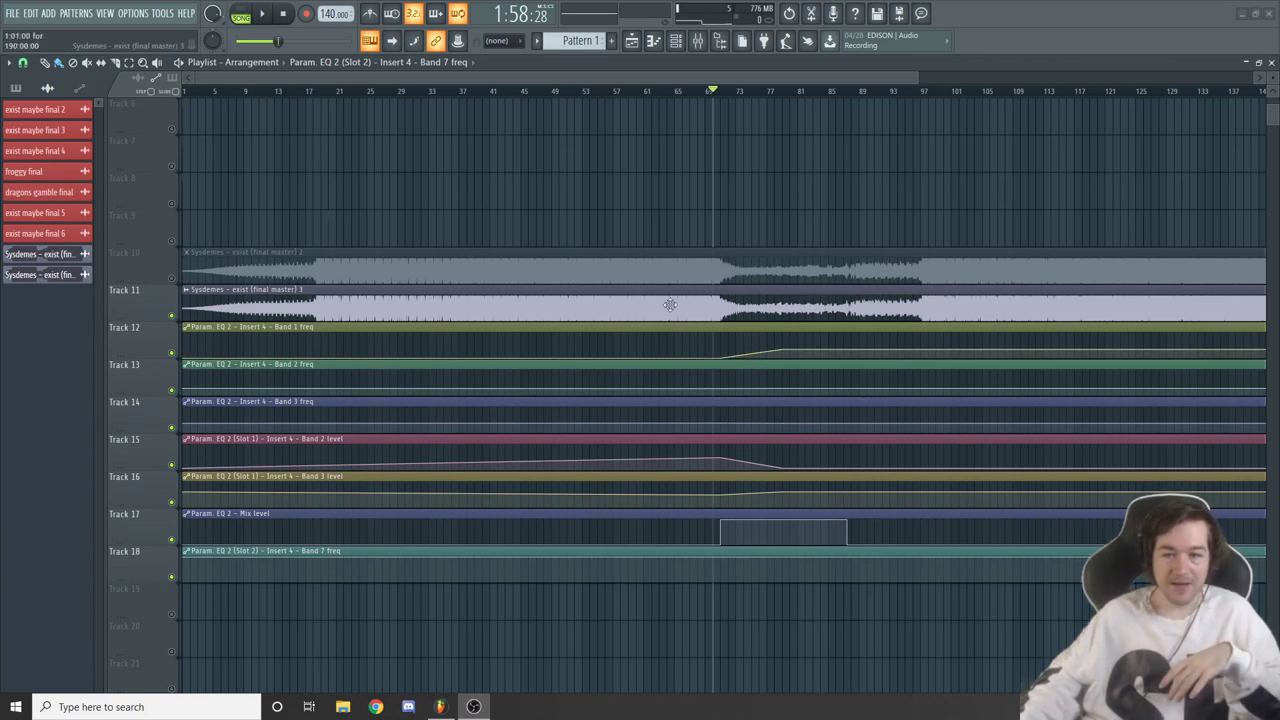
In the exist final tweaks project, unmute playlist Tracks 2 to 5 and select the channel volume automation clip on Track 5
{"action": "scroll", "coordinate": [741, 273], "scroll_direction": "up", "scroll_amount": 4}
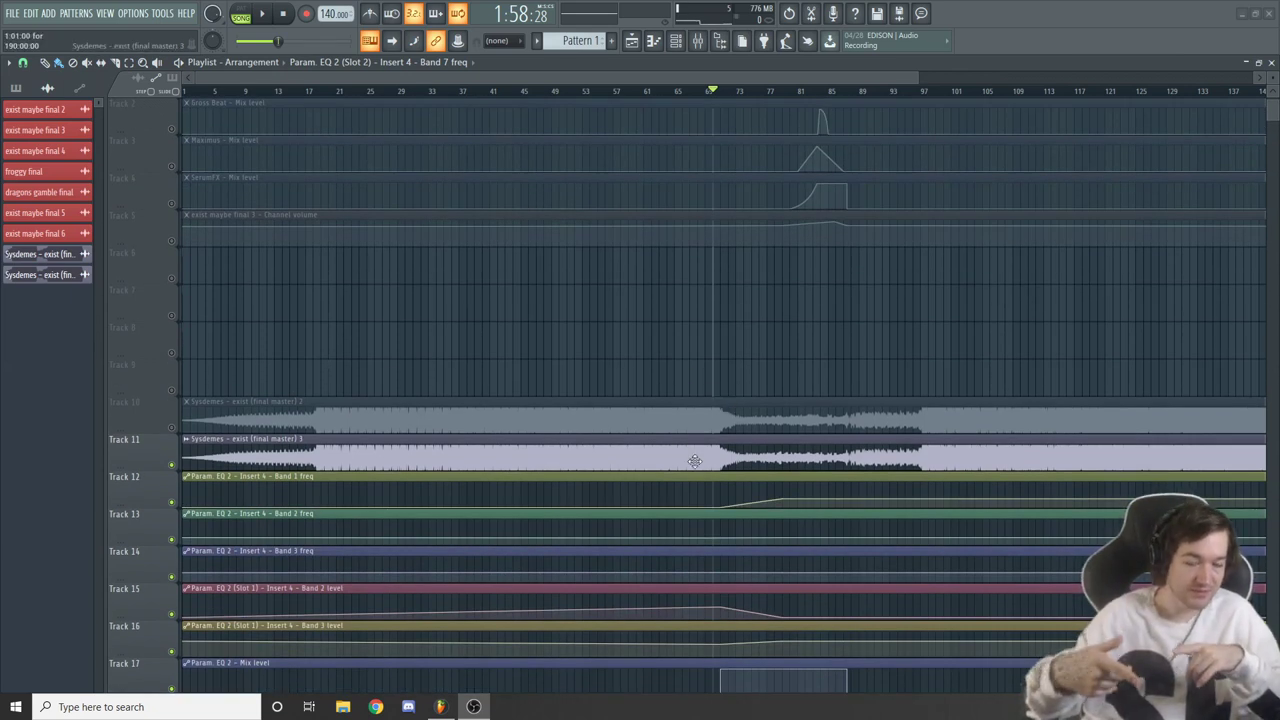
{"action": "scroll", "coordinate": [694, 461], "scroll_direction": "up", "scroll_amount": 1}
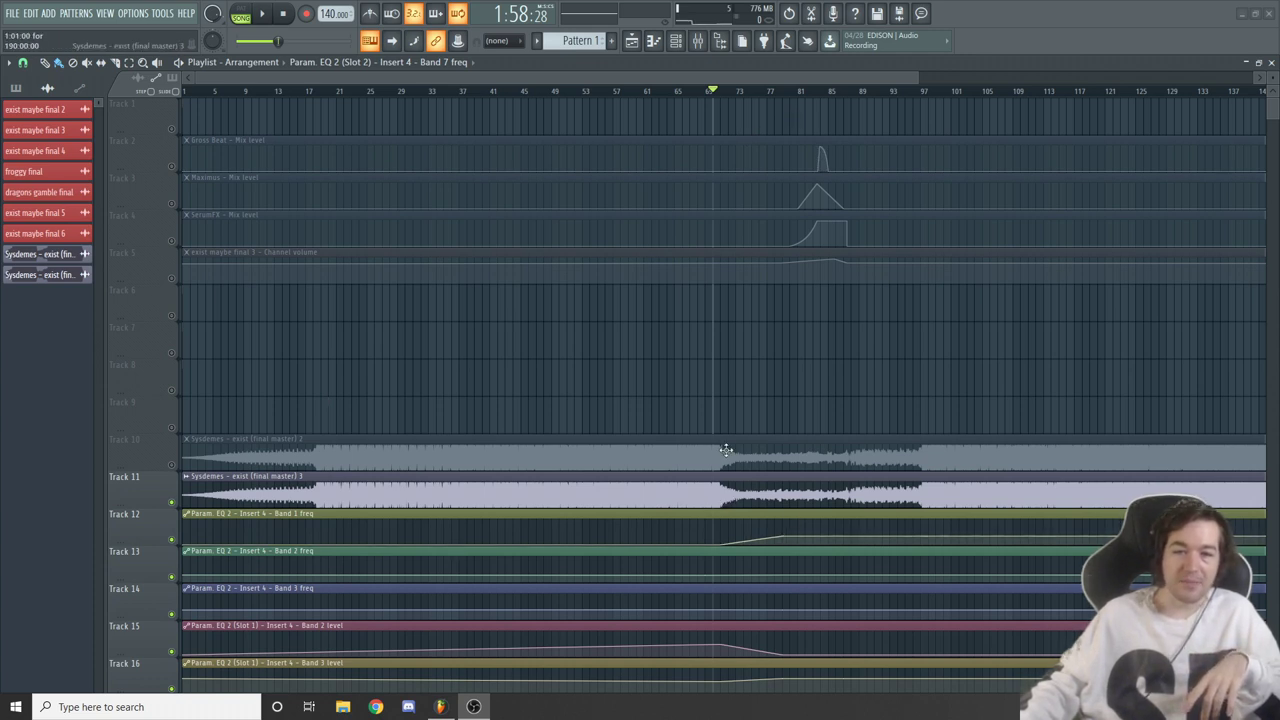
{"action": "left_click", "coordinate": [171, 166]}
{"action": "left_click", "coordinate": [171, 203]}
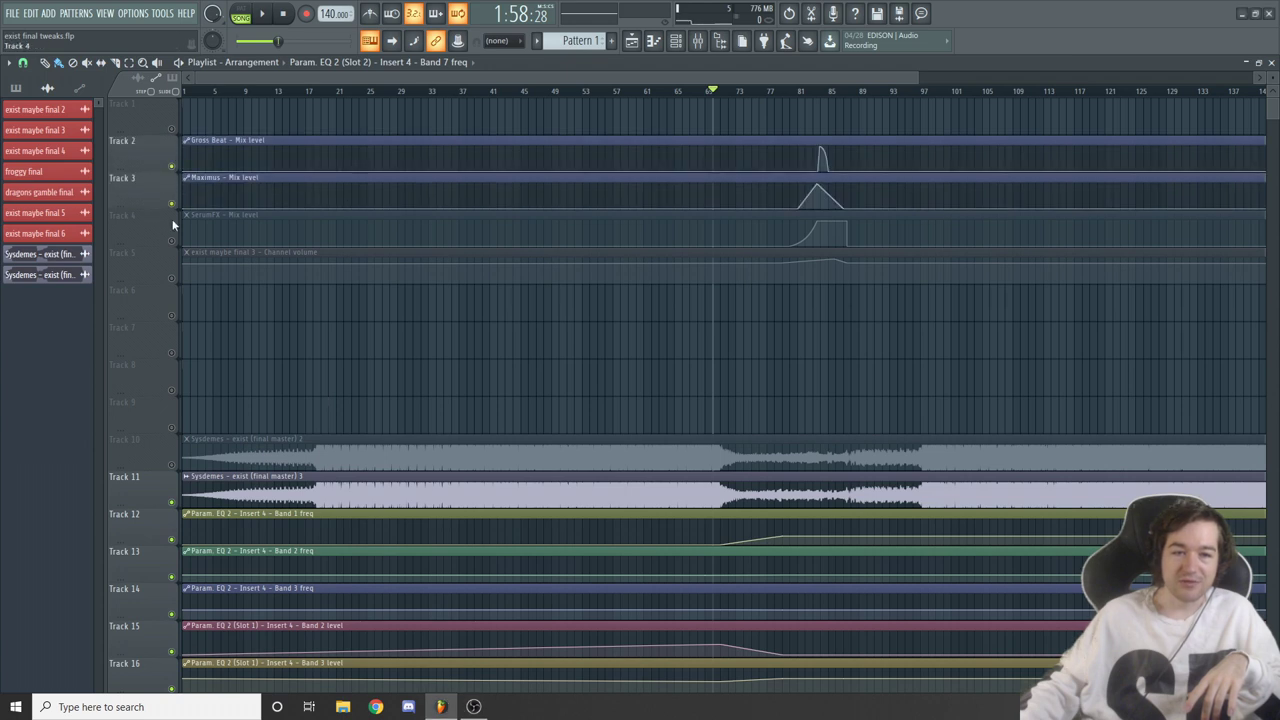
{"action": "left_click", "coordinate": [171, 240]}
{"action": "left_click", "coordinate": [171, 277]}
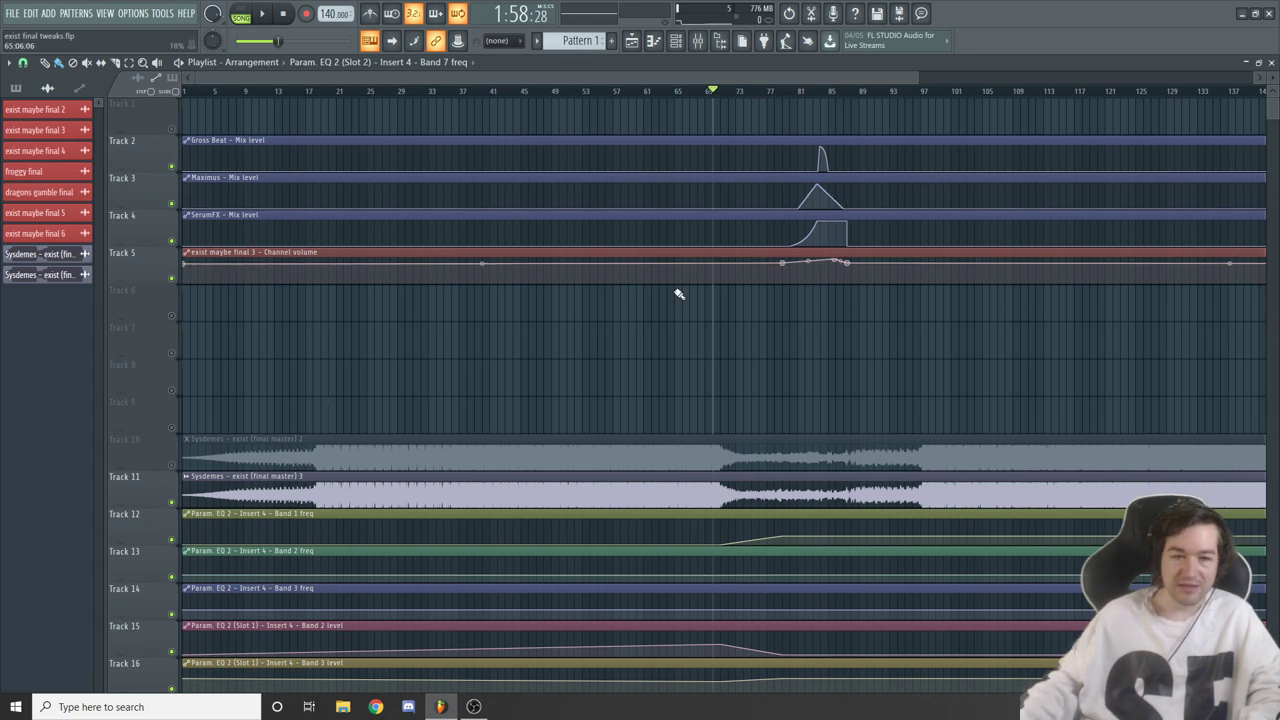
{"action": "left_click", "coordinate": [829, 272]}
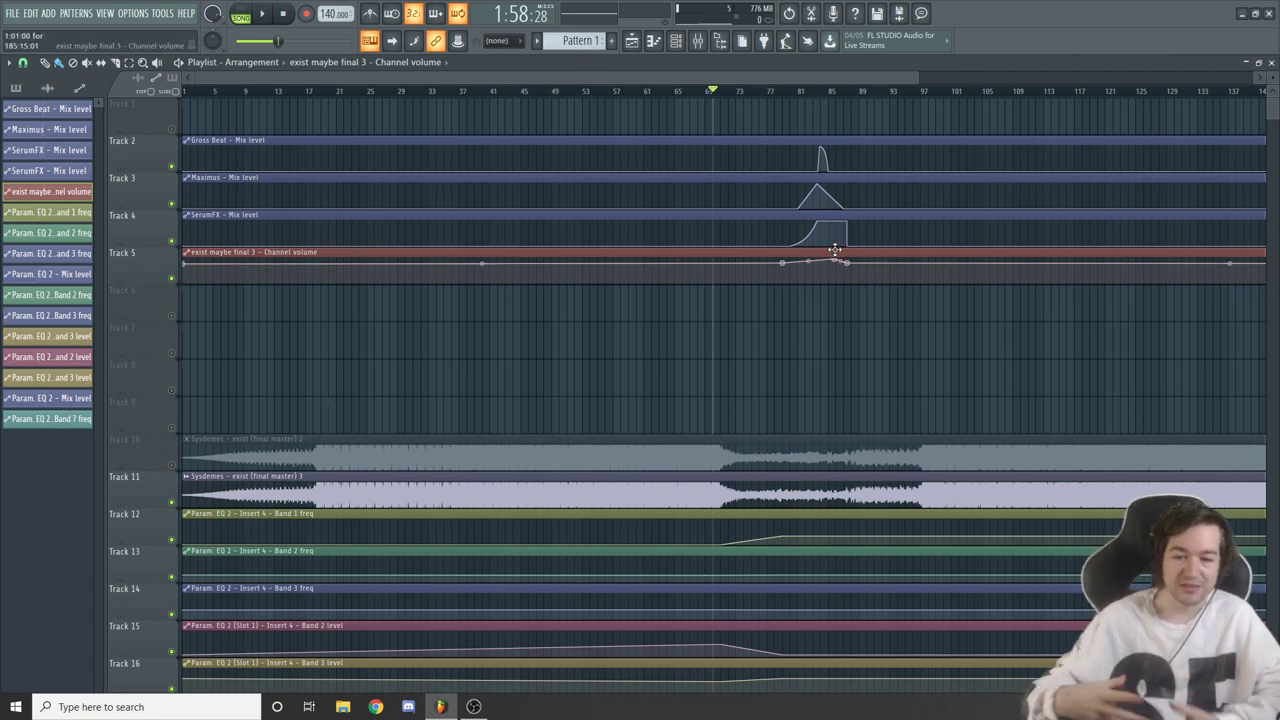
Set the playhead to about bar 67 and show both Fruity parametric EQ 2 plugins of mixer track Insert 4 side by side
{"action": "scroll", "coordinate": [818, 366], "scroll_direction": "down", "scroll_amount": 3}
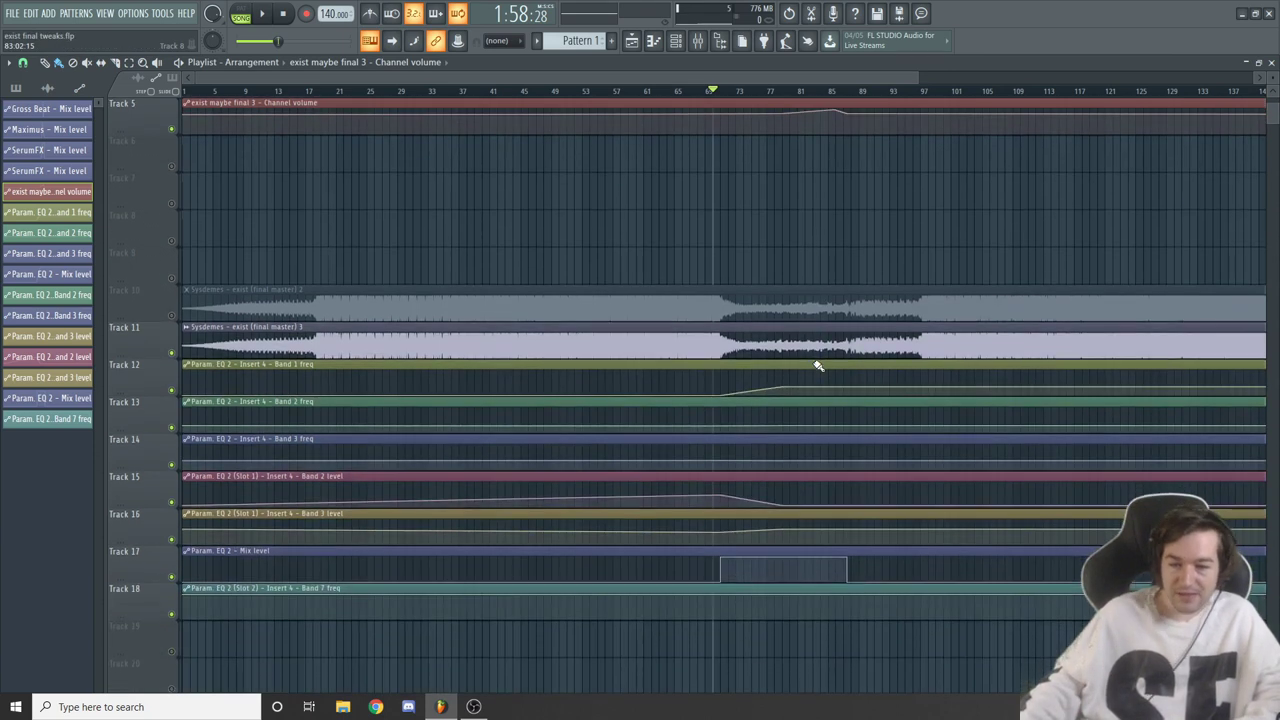
{"action": "left_click", "coordinate": [689, 91]}
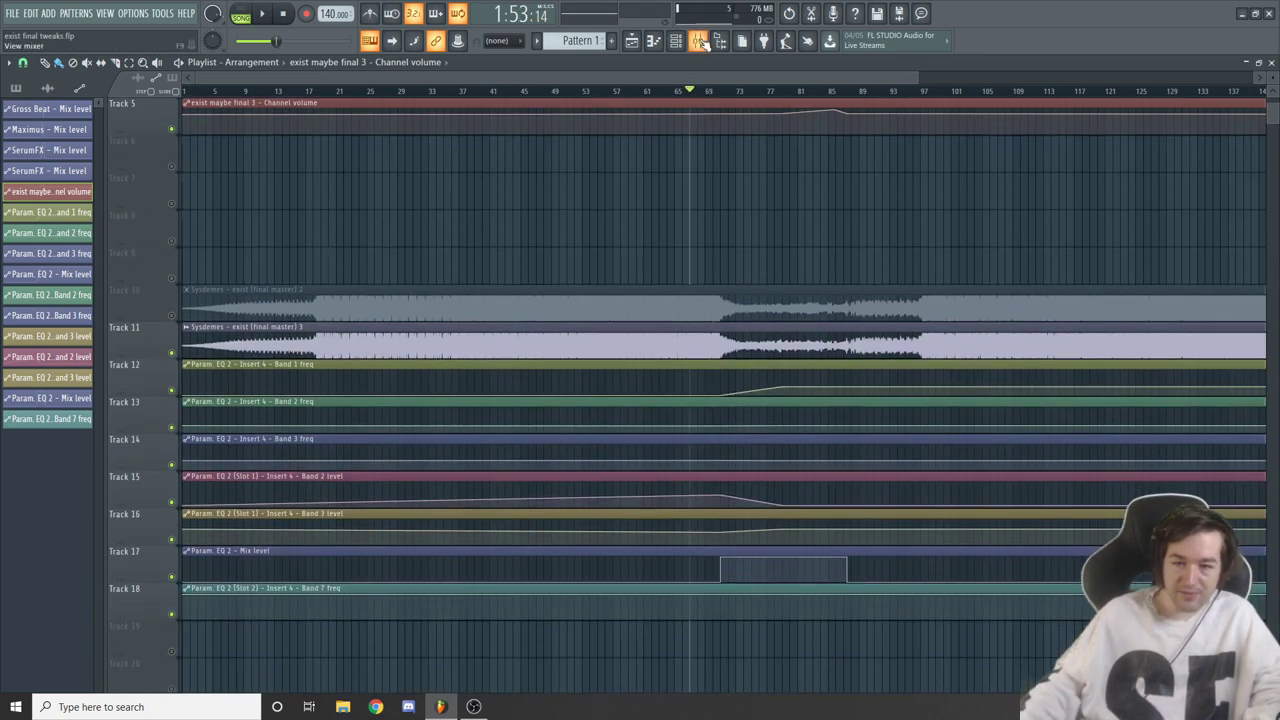
{"action": "left_click", "coordinate": [697, 41]}
{"action": "left_click", "coordinate": [291, 322]}
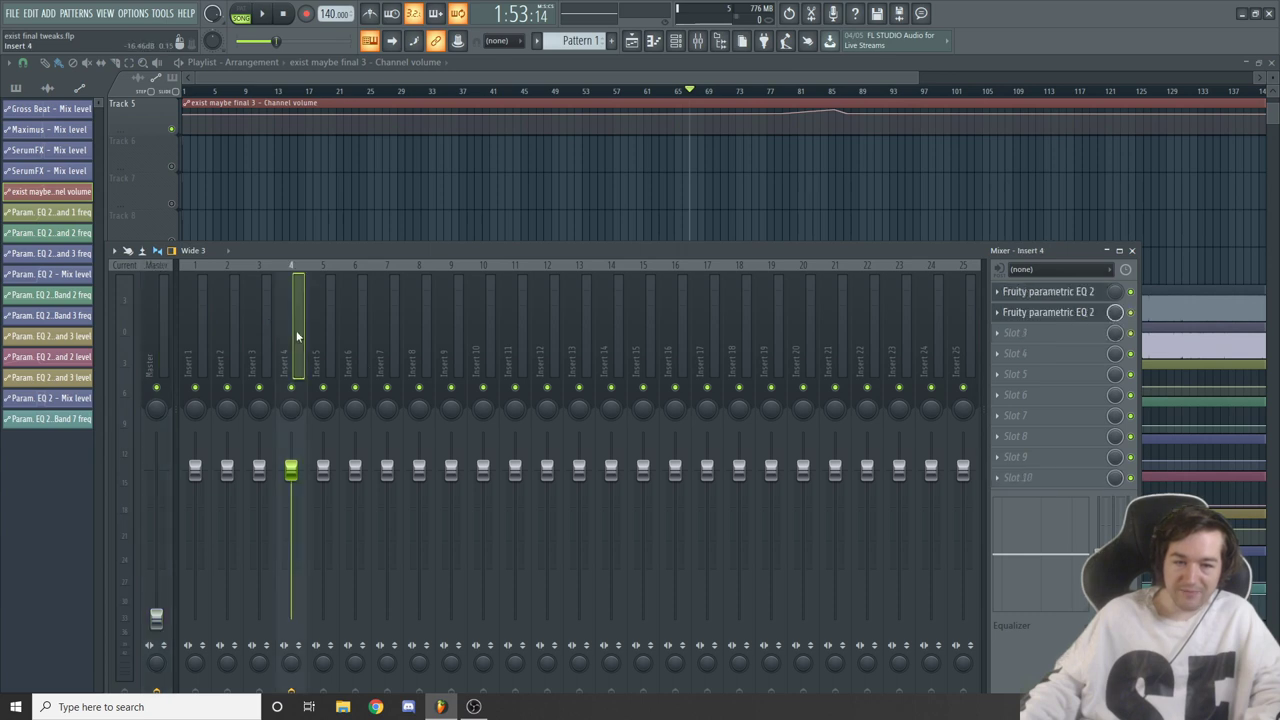
{"action": "left_click", "coordinate": [1060, 291]}
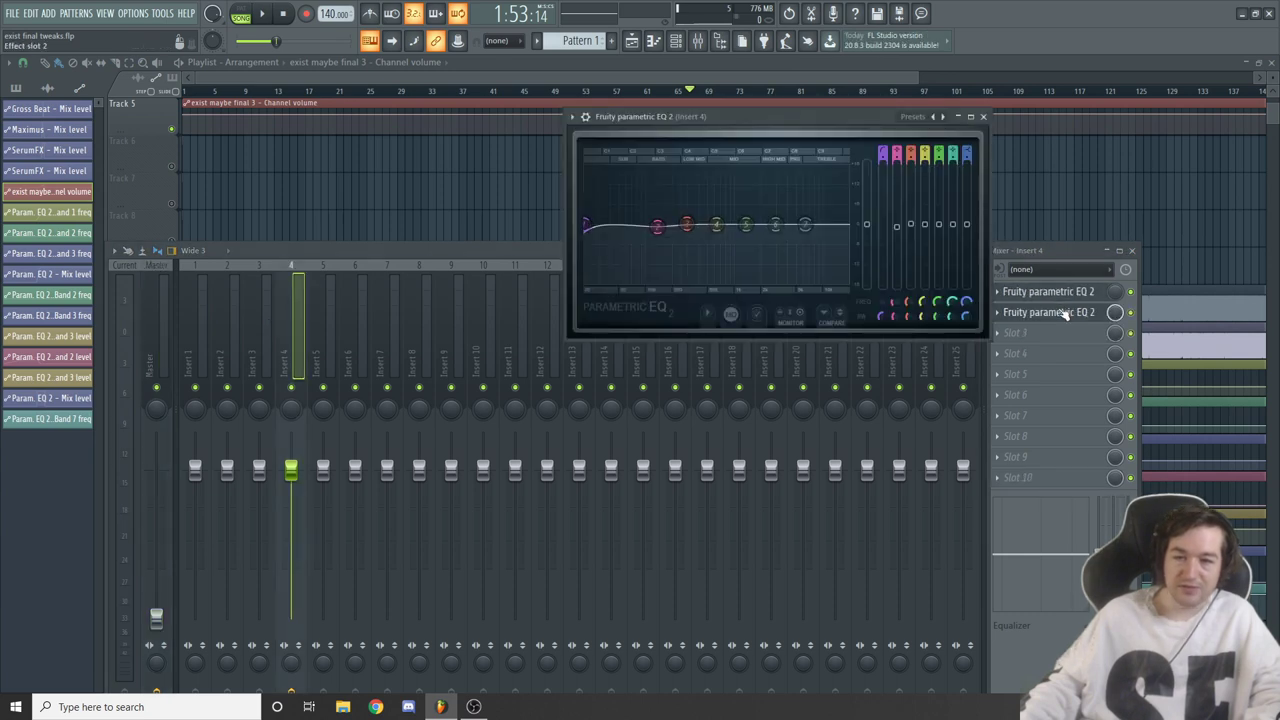
{"action": "left_click", "coordinate": [1060, 312]}
{"action": "left_click_drag", "start_coordinate": [826, 116], "coordinate": [375, 248]}
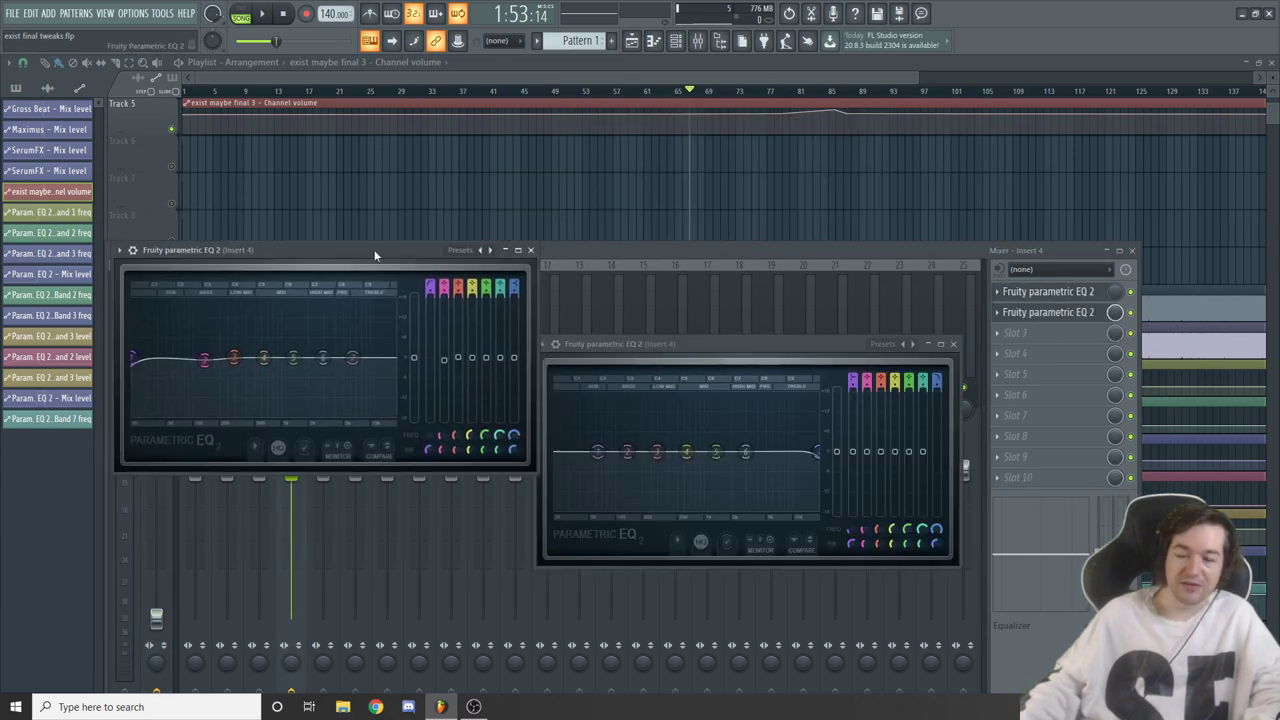
{"action": "left_click_drag", "start_coordinate": [767, 346], "coordinate": [807, 291]}
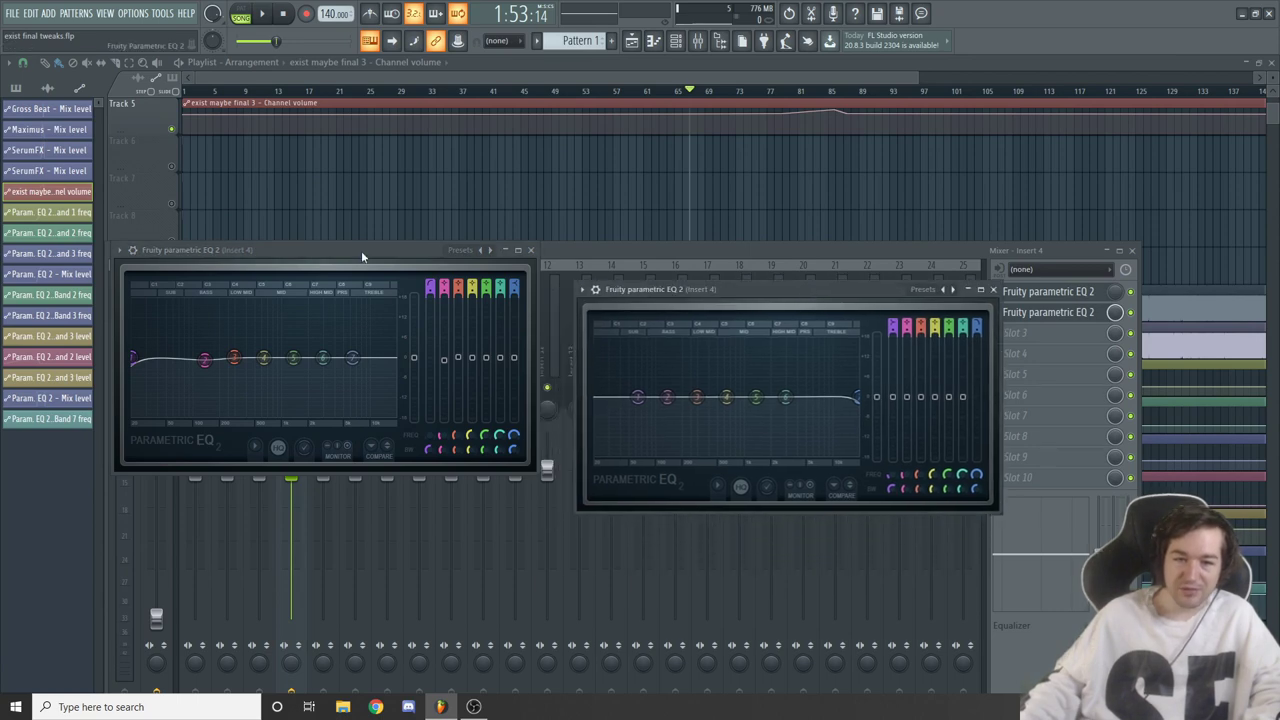
{"action": "left_click_drag", "start_coordinate": [361, 250], "coordinate": [399, 288]}
Play the song while watching the automated EQs, hide the mixer, listen again from about bar 98, and stop playback
{"action": "key", "text": "space"}
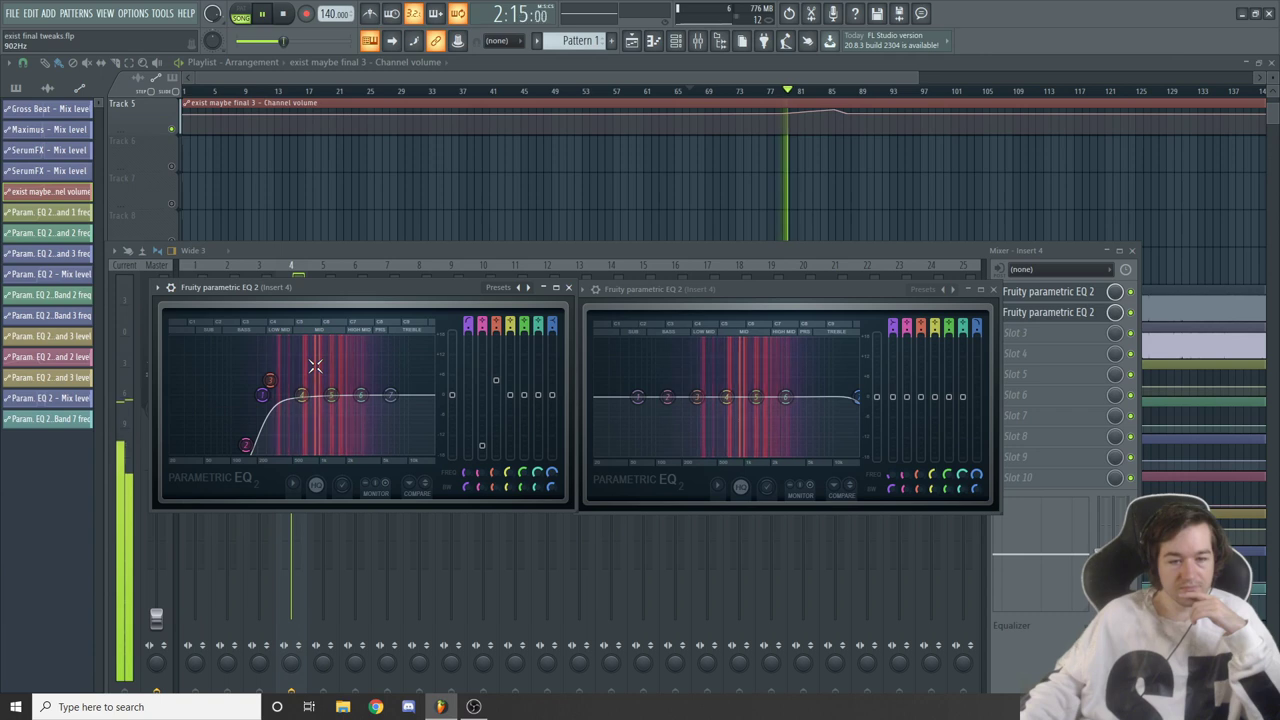
{"action": "left_click", "coordinate": [860, 76]}
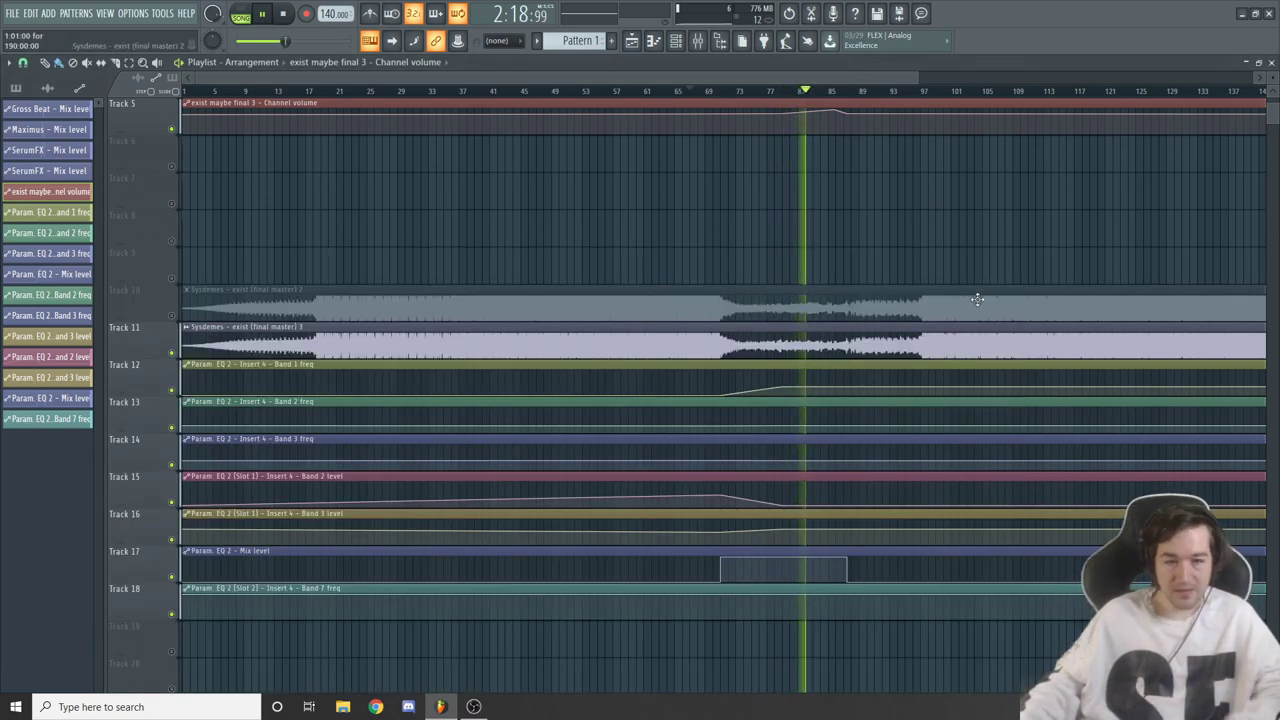
{"action": "left_click", "coordinate": [923, 91]}
{"action": "left_click_drag", "start_coordinate": [884, 76], "coordinate": [1035, 93]}
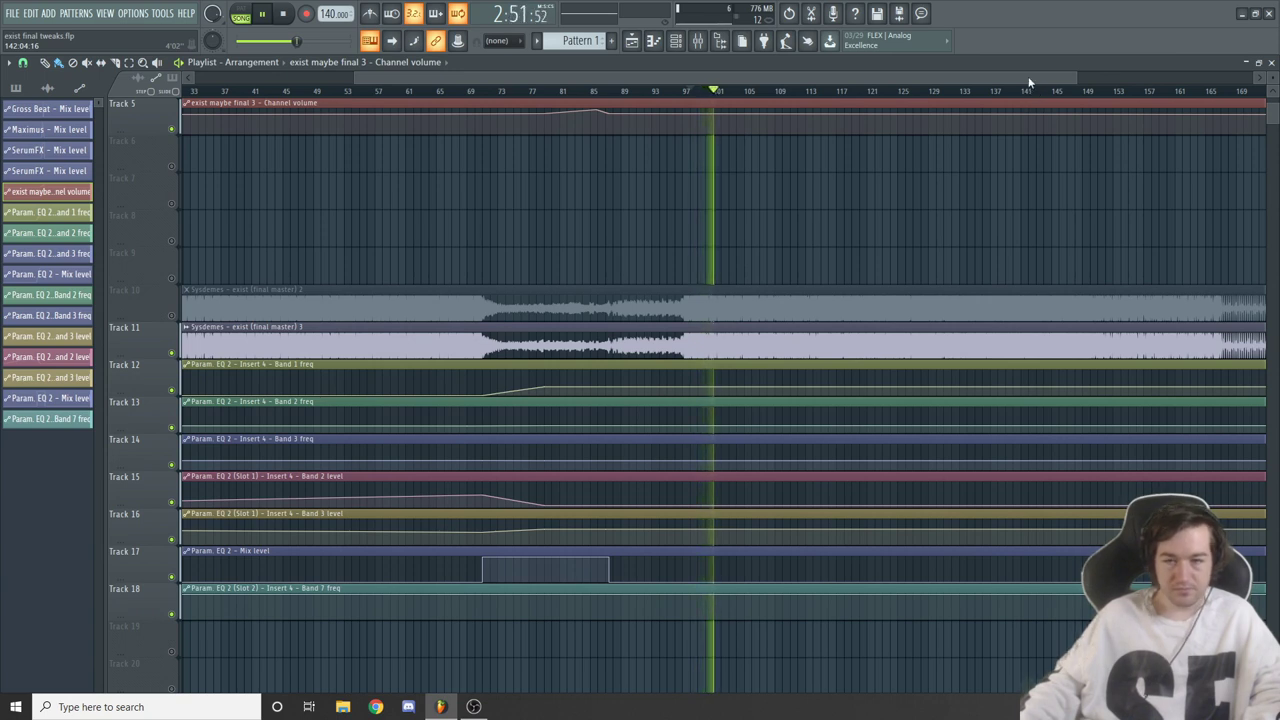
{"action": "key", "text": "space"}
Move the playhead to about bar 73 and view the automation clips on Tracks 2 to 5
{"action": "left_click_drag", "start_coordinate": [1026, 72], "coordinate": [932, 82]}
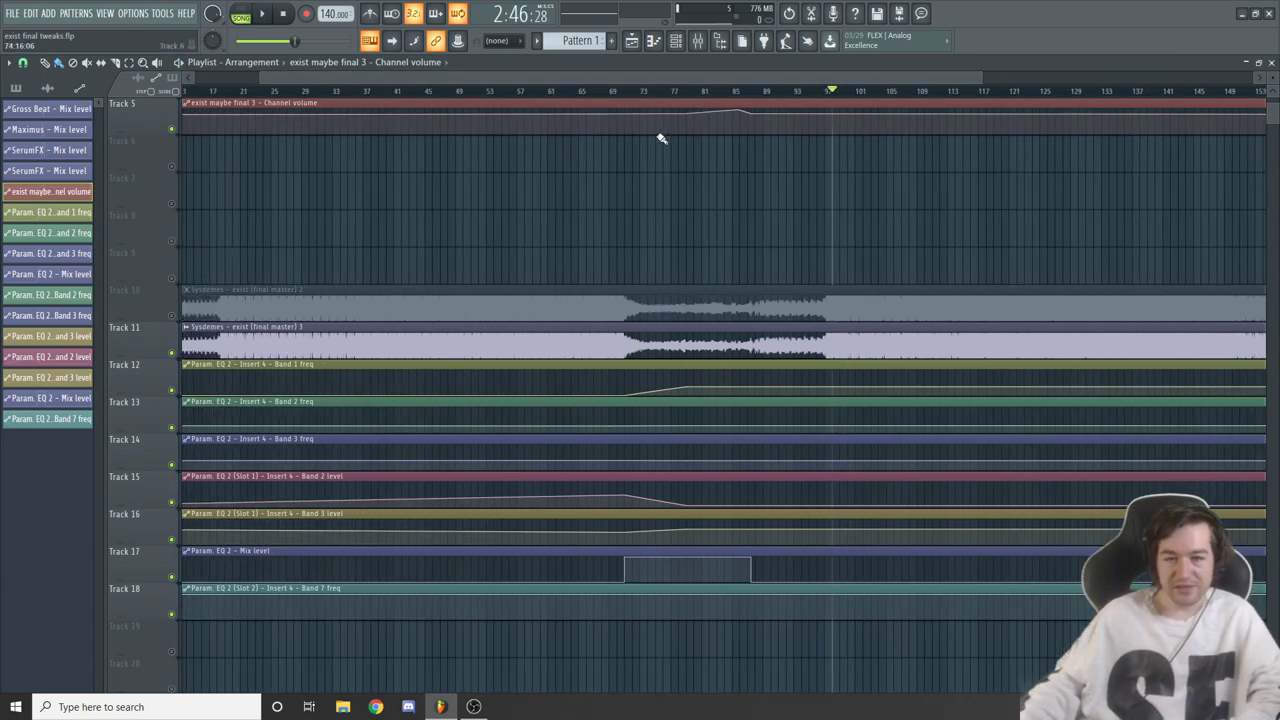
{"action": "left_click", "coordinate": [640, 92]}
{"action": "scroll", "coordinate": [728, 278], "scroll_direction": "up", "scroll_amount": 1}
{"action": "scroll", "coordinate": [728, 278], "scroll_direction": "up", "scroll_amount": 3}
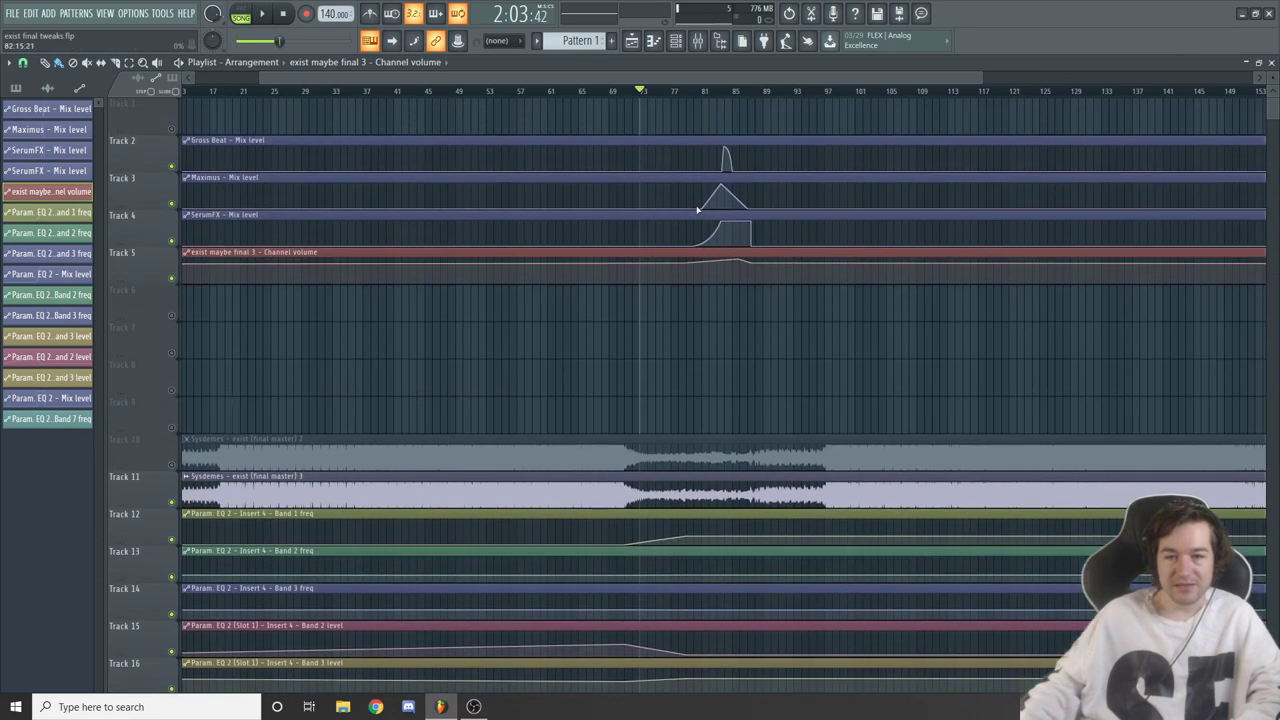
{"action": "left_click_drag", "start_coordinate": [818, 73], "coordinate": [805, 75]}
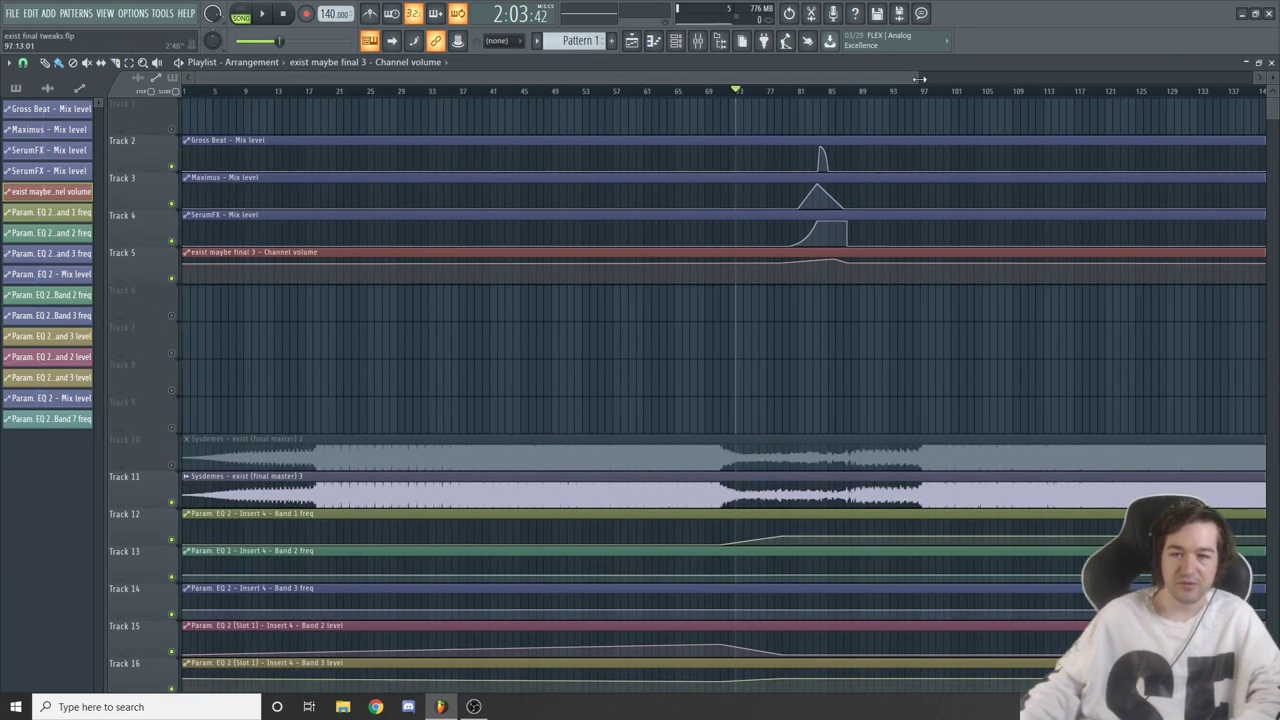
Examine the final master audio clips and the mix level, volume and EQ automation across Tracks 2 to 18
{"action": "scroll", "coordinate": [928, 92], "scroll_direction": "down", "scroll_amount": 2}
{"action": "scroll", "coordinate": [809, 371], "scroll_direction": "down", "scroll_amount": 8}
{"action": "scroll", "coordinate": [812, 374], "scroll_direction": "up", "scroll_amount": 5}
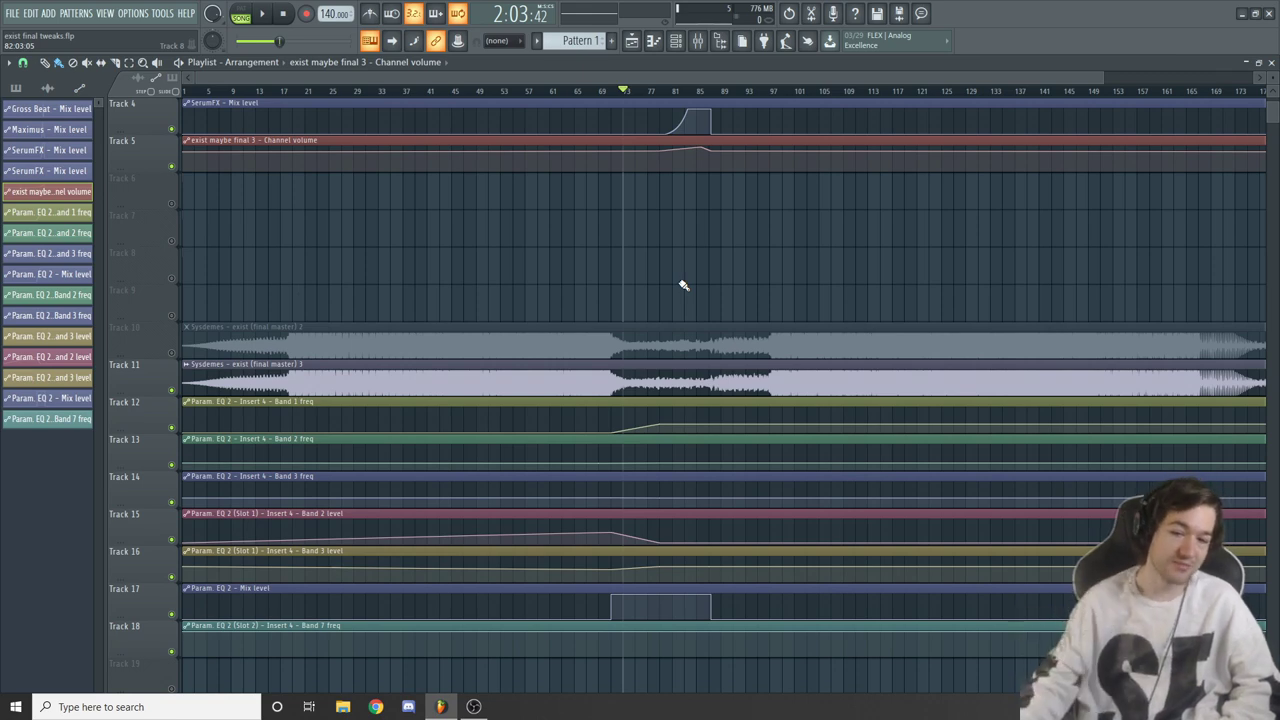
{"action": "scroll", "coordinate": [649, 476], "scroll_direction": "up", "scroll_amount": 3}
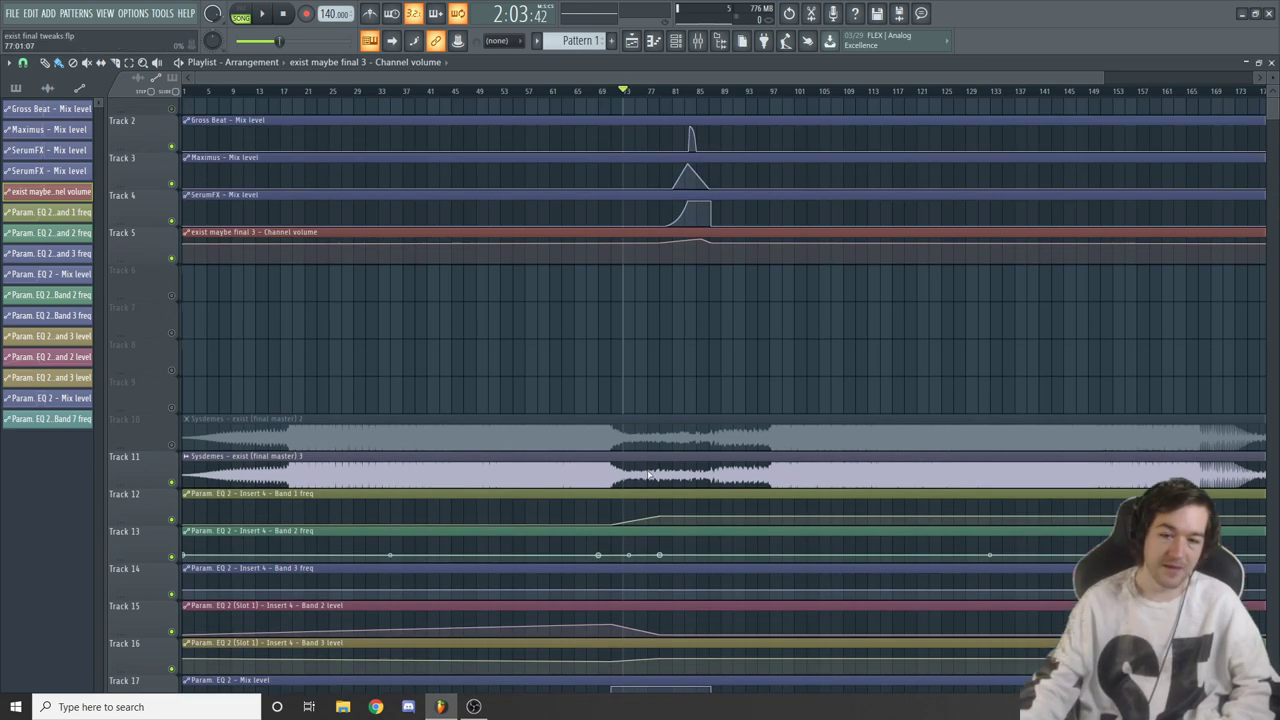
{"action": "scroll", "coordinate": [657, 466], "scroll_direction": "down", "scroll_amount": 2}
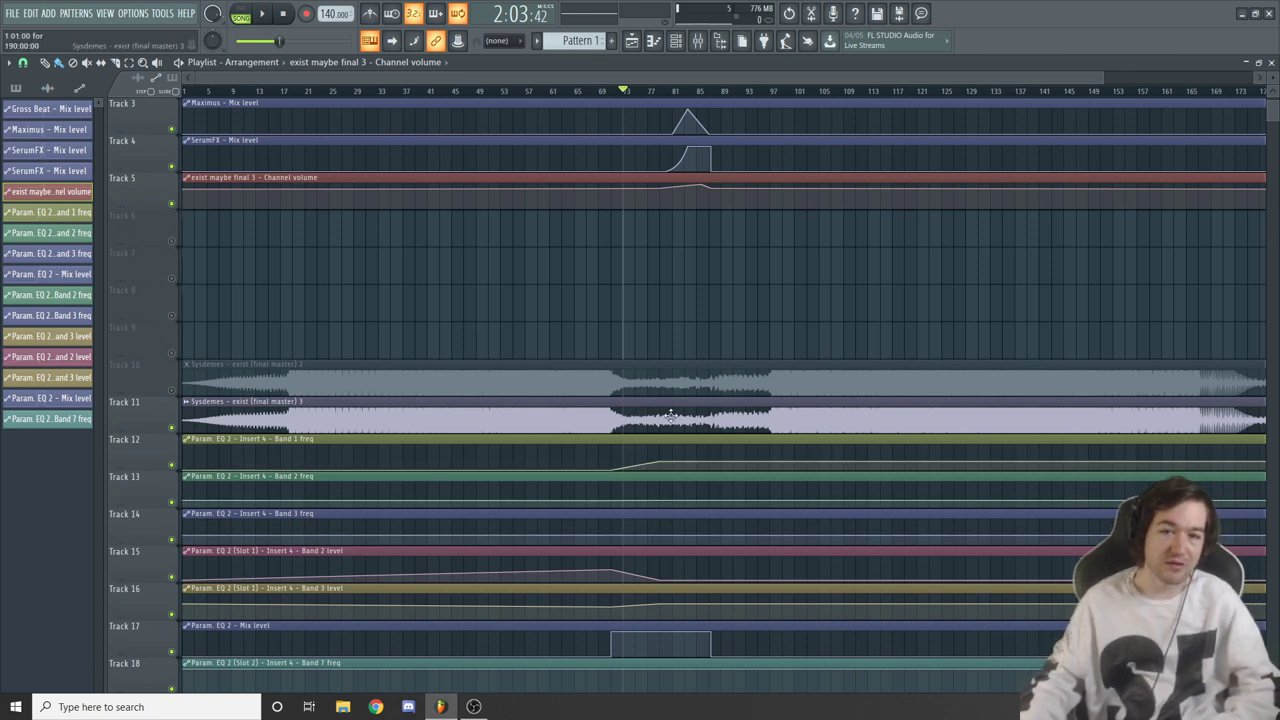
{"action": "scroll", "coordinate": [633, 539], "scroll_direction": "down", "scroll_amount": 3}
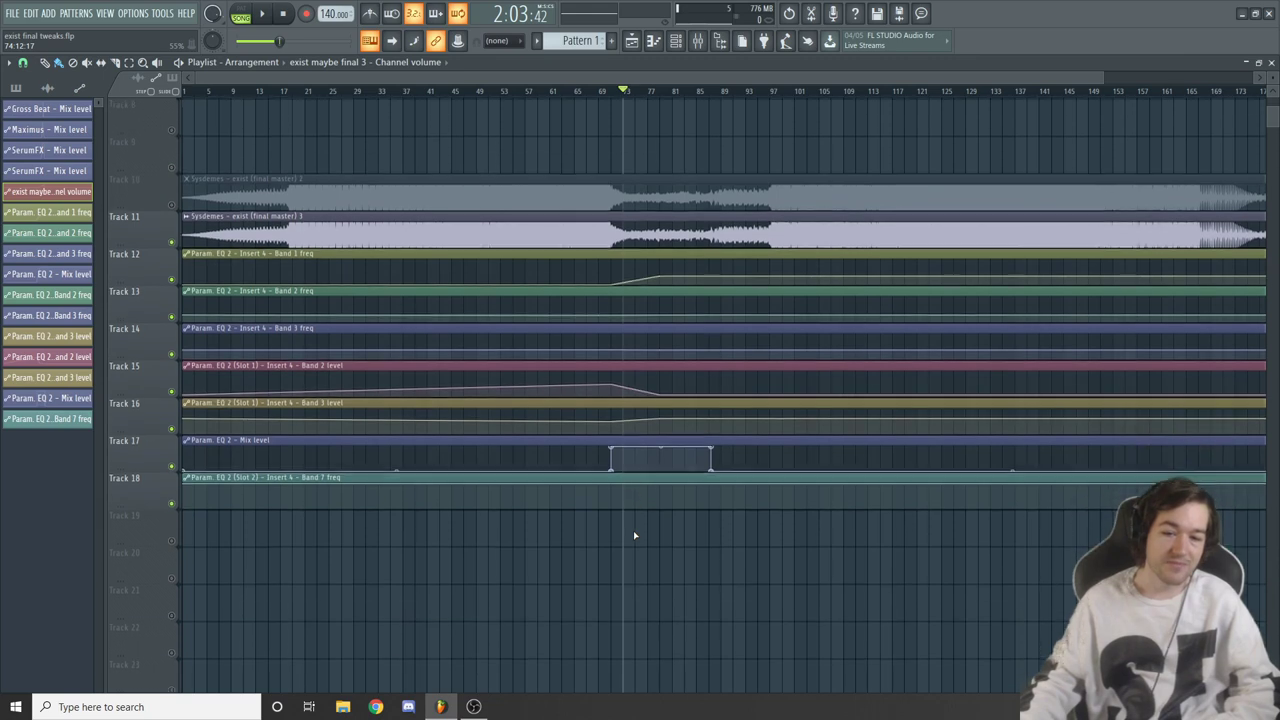
{"action": "scroll", "coordinate": [633, 536], "scroll_direction": "up", "scroll_amount": 2}
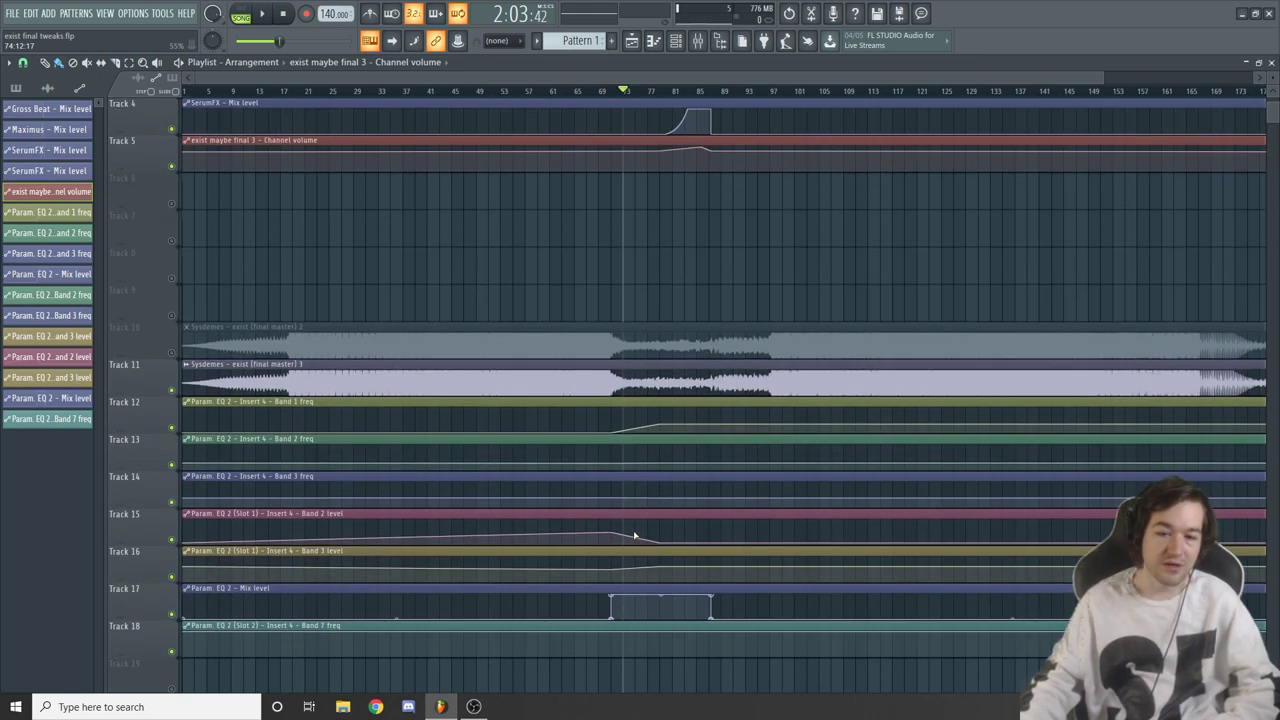